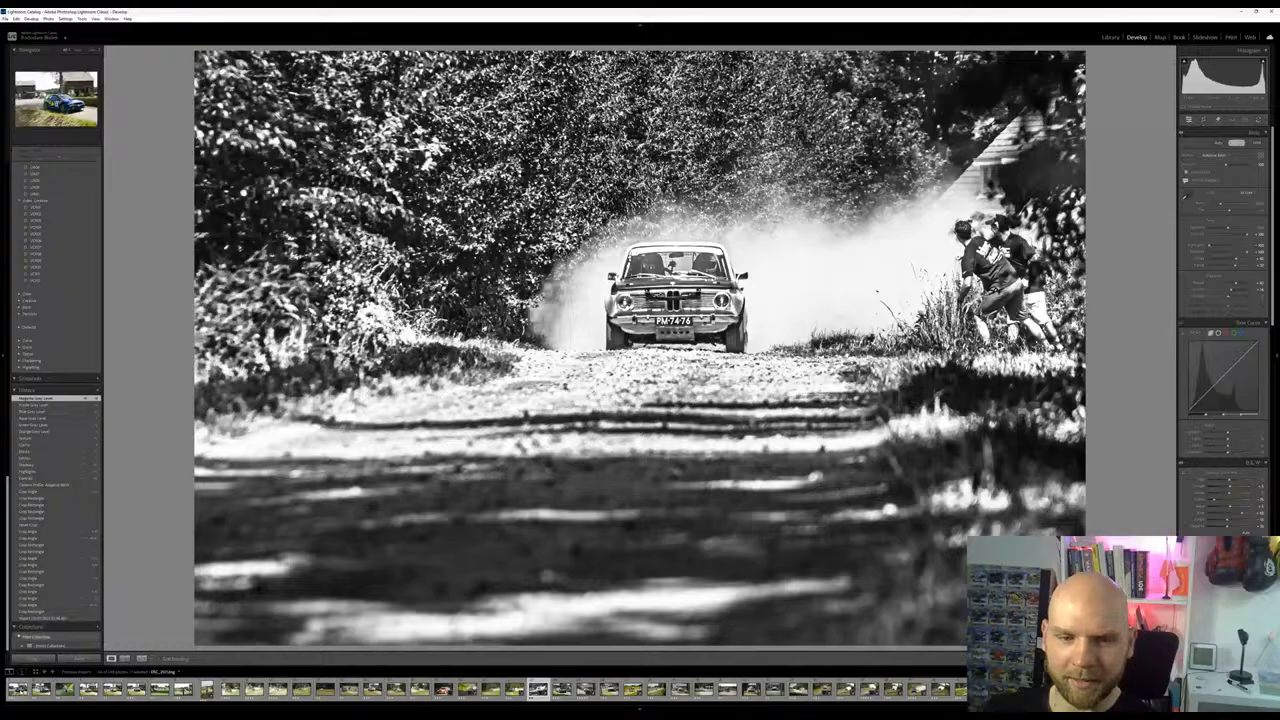
# Browse the rally photos in sequence from the first shot of the blue number 555 car to compare the unedited images
pyautogui.click(22, 691)
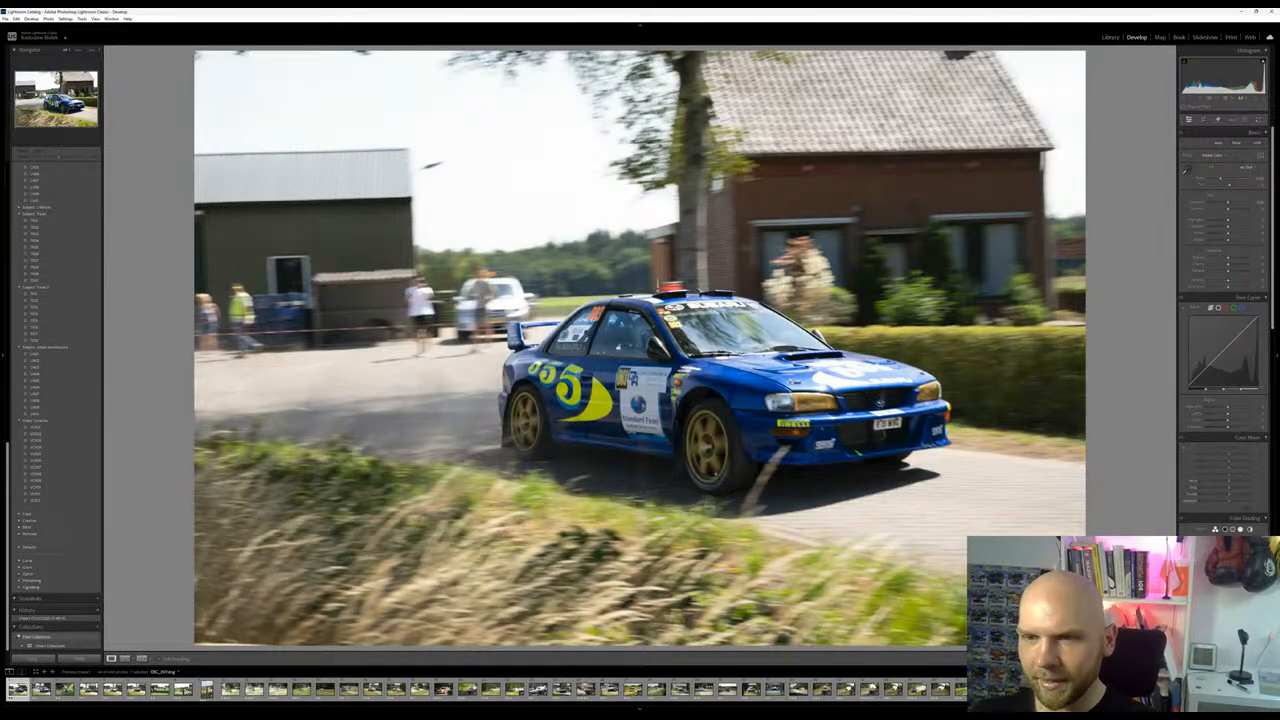
pyautogui.press('Right')
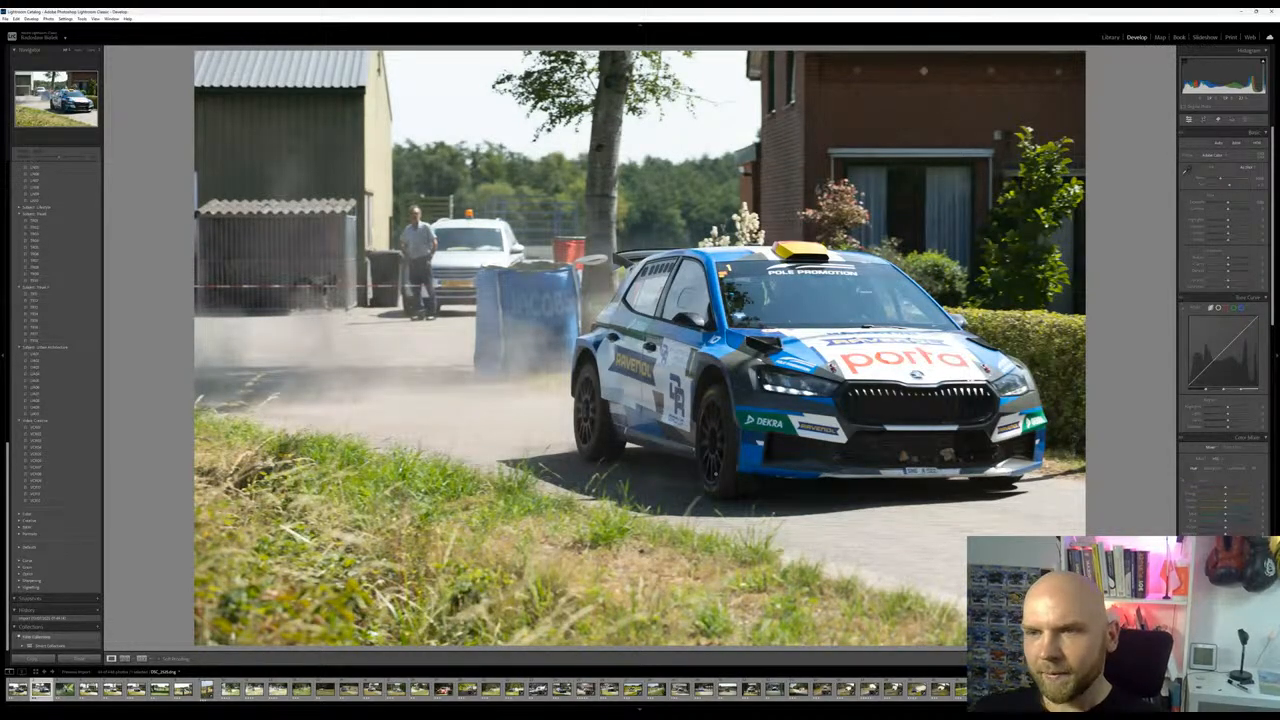
pyautogui.press('Right')
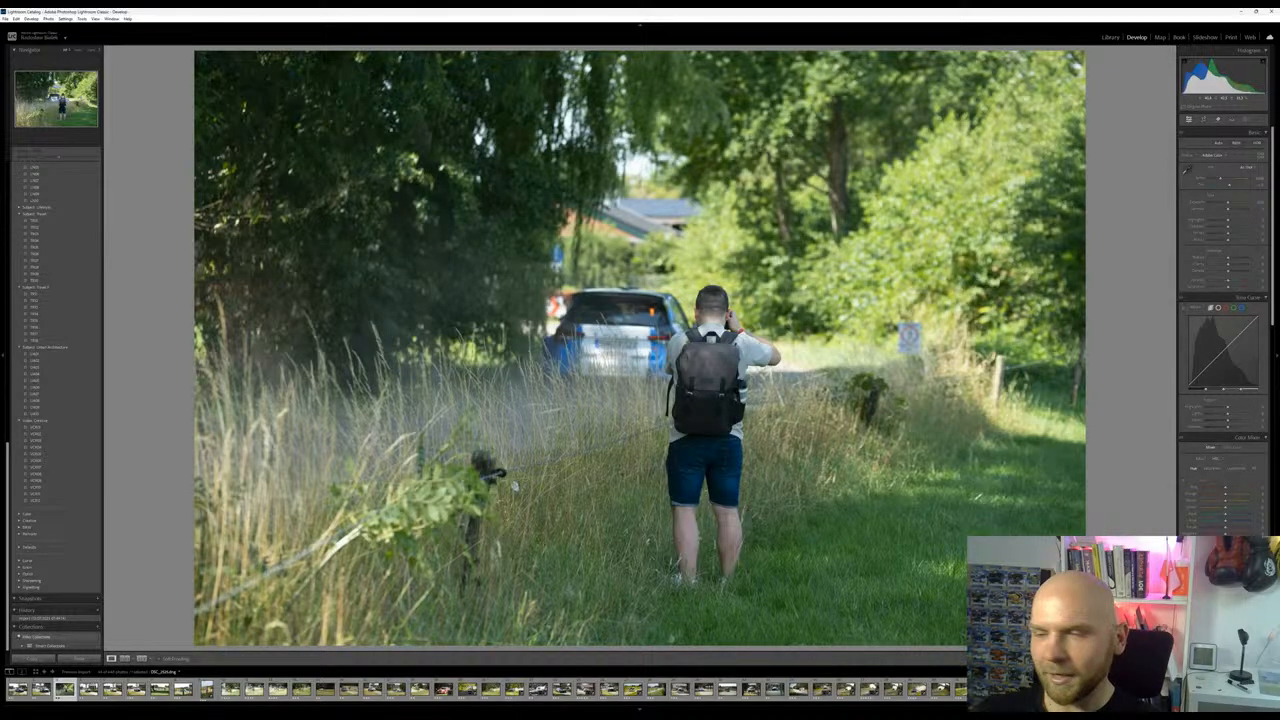
pyautogui.press('Right')
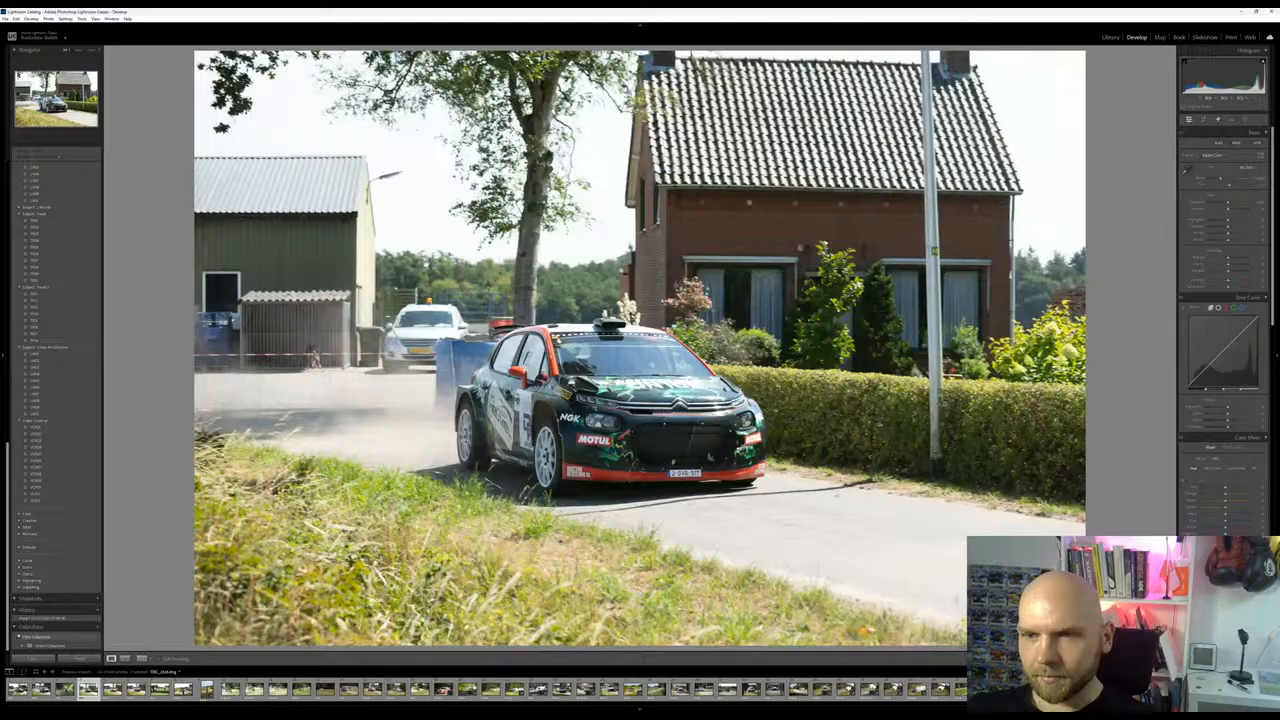
pyautogui.press('Right')
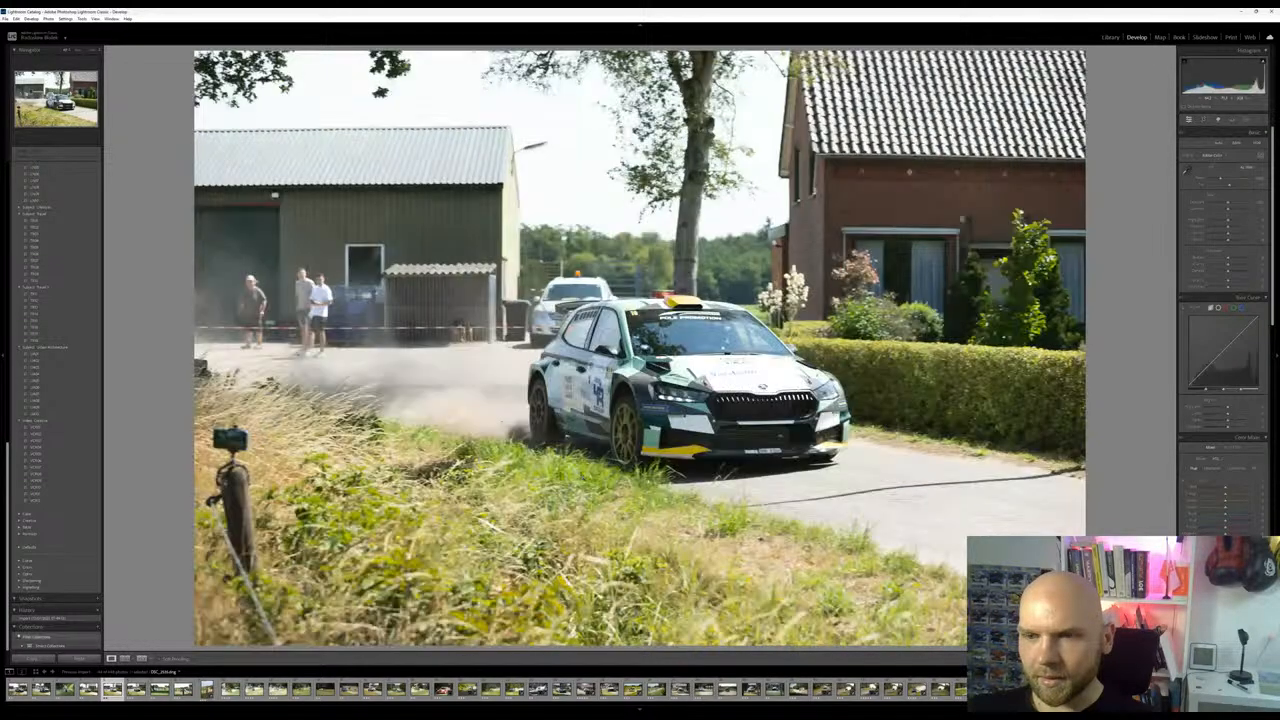
pyautogui.press('Right')
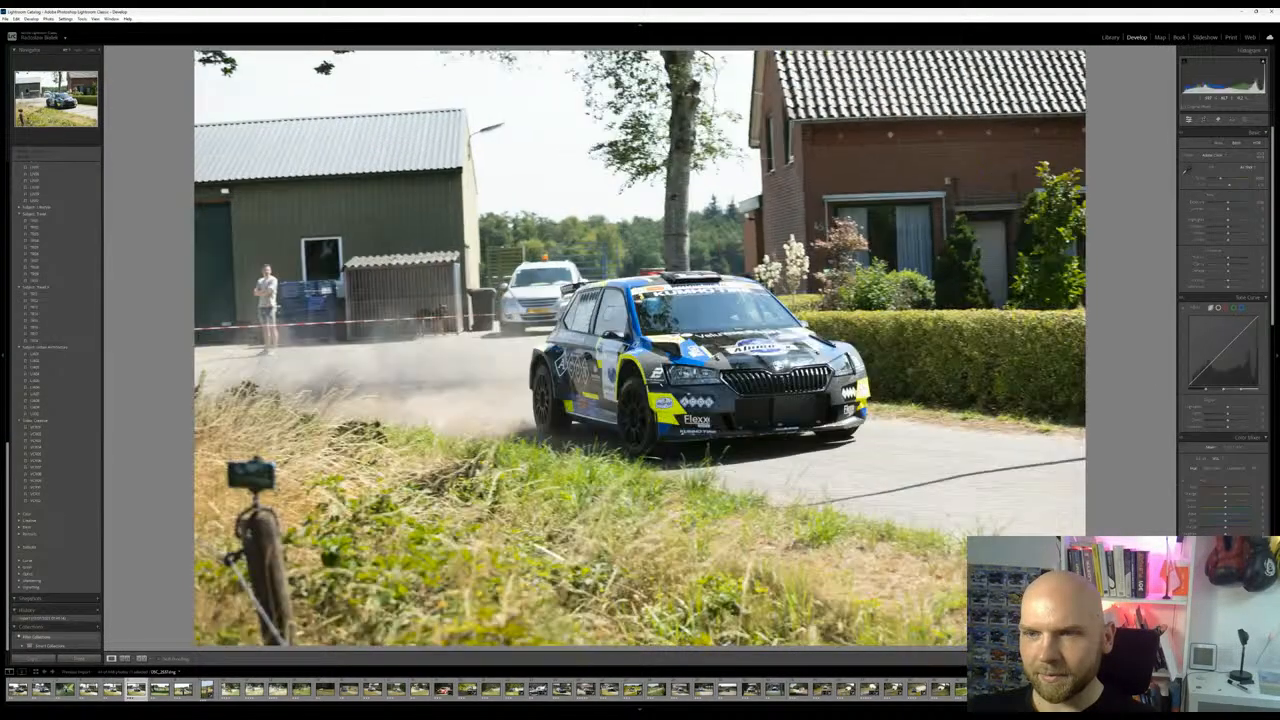
pyautogui.press('Right')
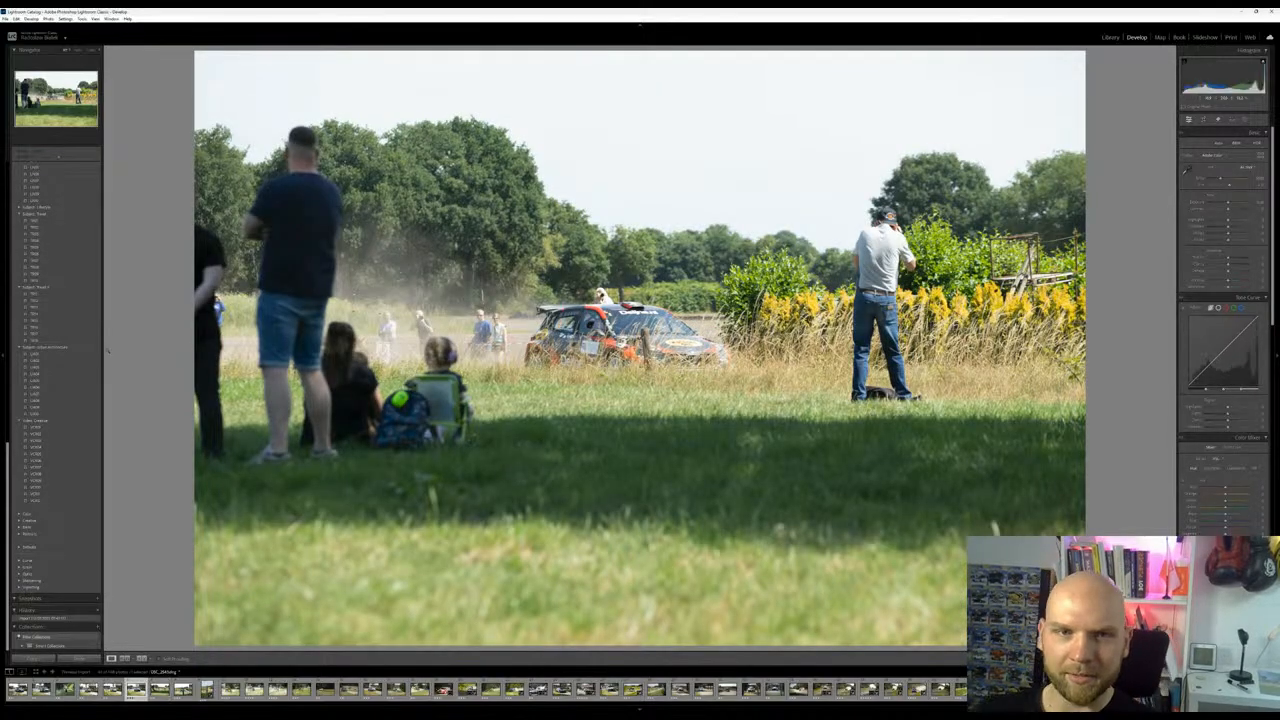
pyautogui.press('Right')
pyautogui.scroll(10, 70, 381)
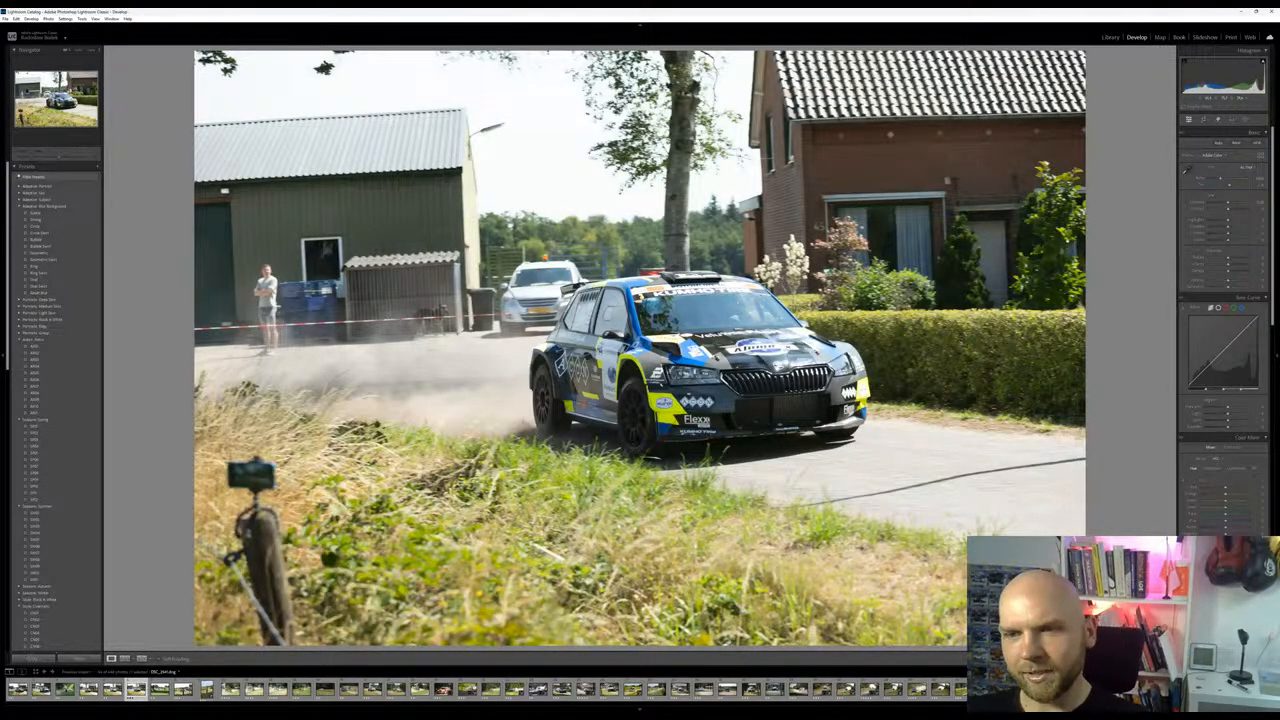
pyautogui.press('Right')
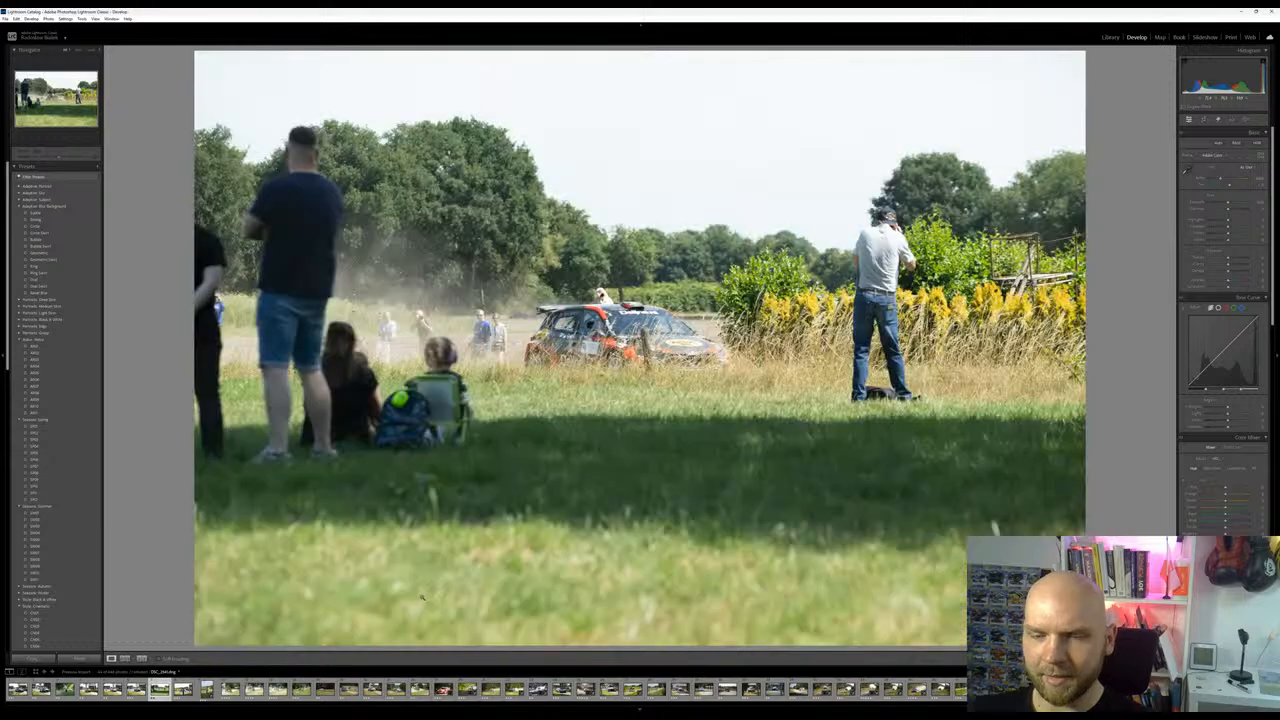
pyautogui.press('Right')
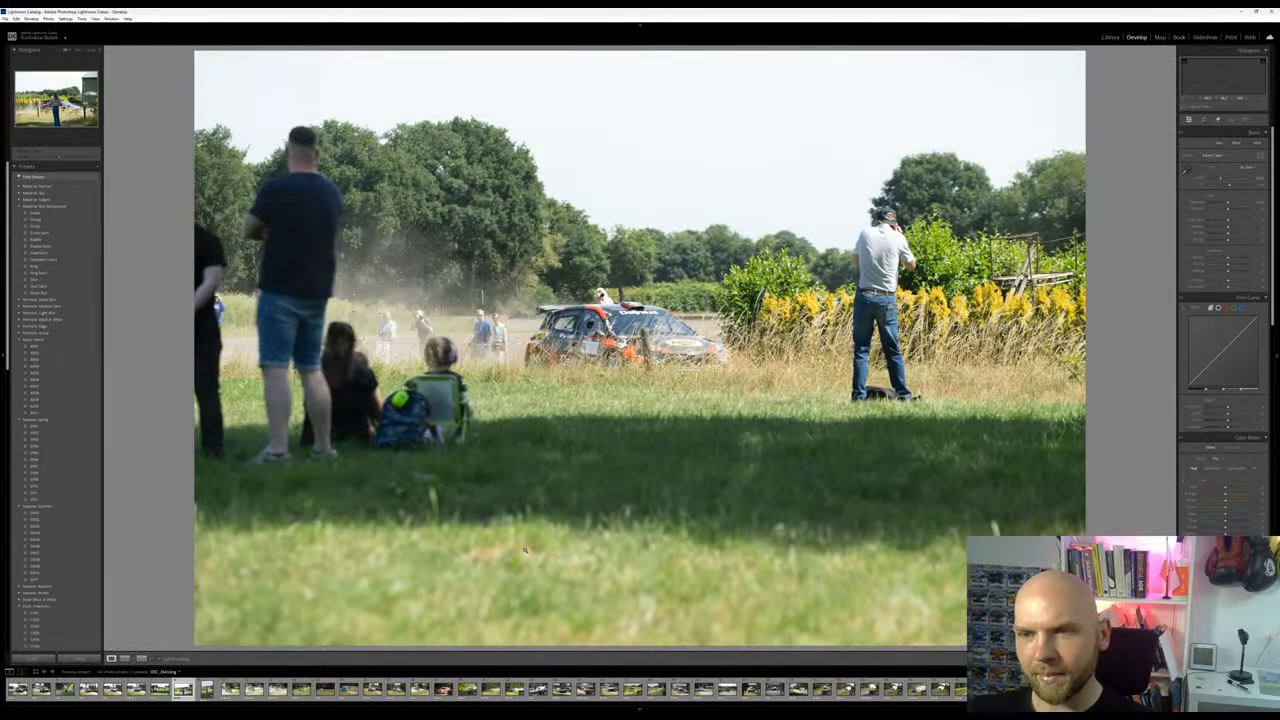
# Open the vertical photo of the woman in front of the red rally car and revert its edits to the import state
pyautogui.press('Right')
pyautogui.press('Right')
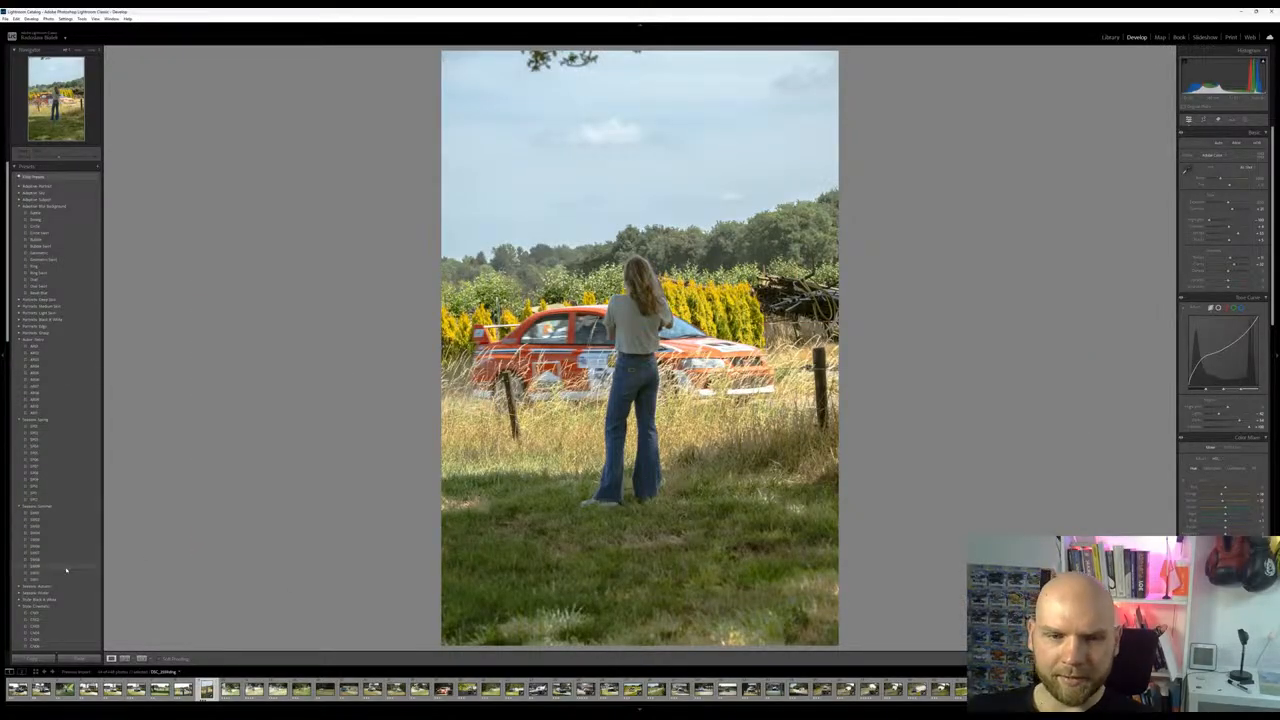
pyautogui.scroll(-10, 66, 570)
pyautogui.click(60, 619)
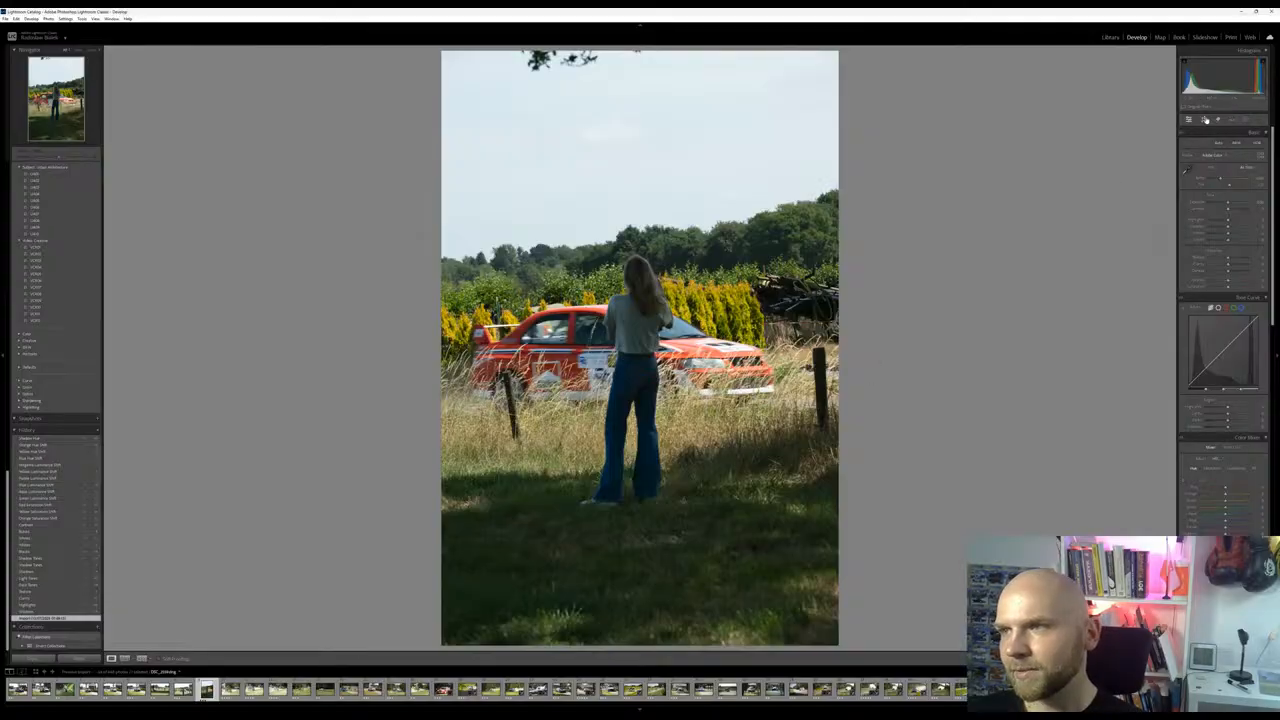
# Crop the photo tighter at its existing proportions, centring the woman and cutting out the overhanging branches and the fence post beyond the car's nose
pyautogui.click(1204, 119)
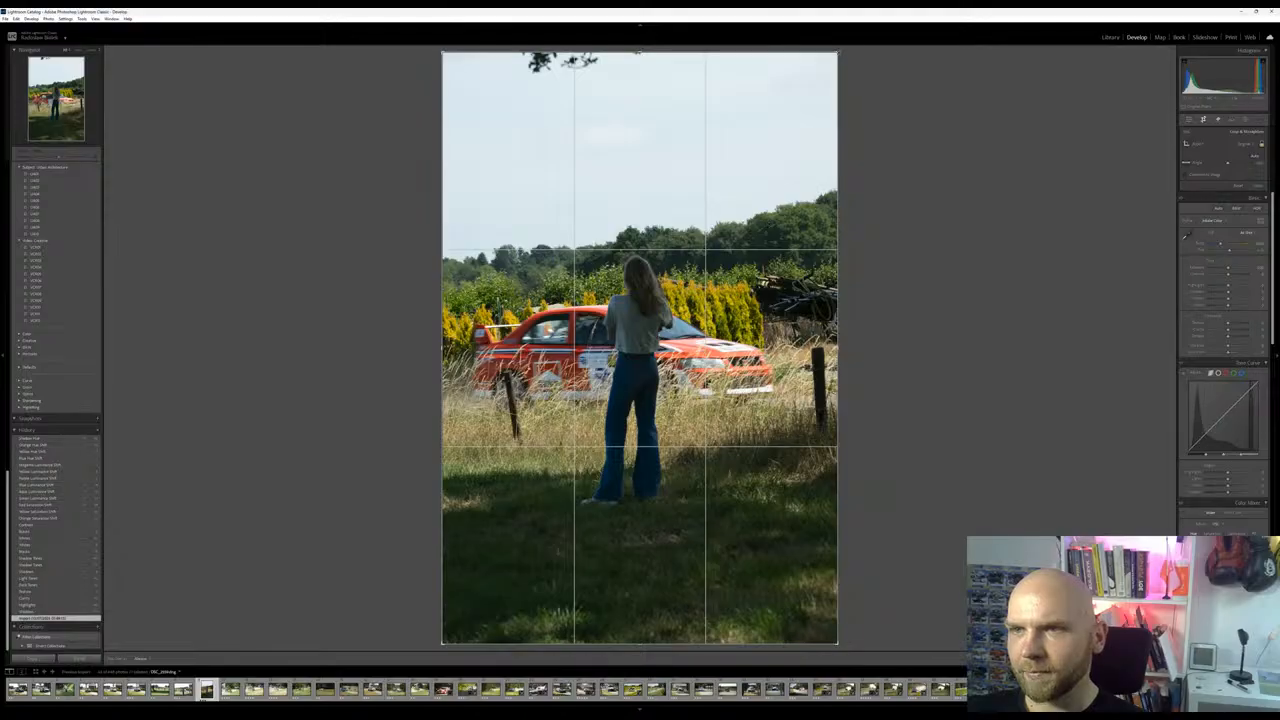
pyautogui.moveTo(838, 52); pyautogui.dragTo(819, 80)
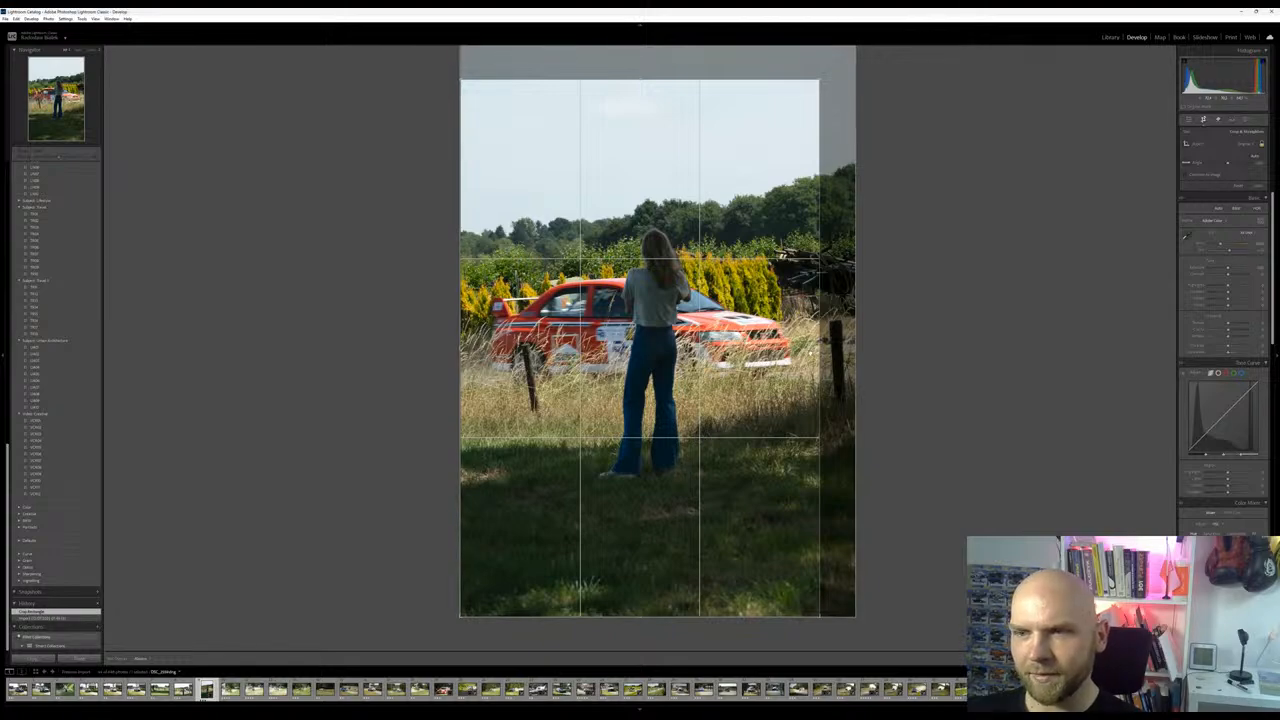
pyautogui.moveTo(817, 80); pyautogui.dragTo(819, 80)
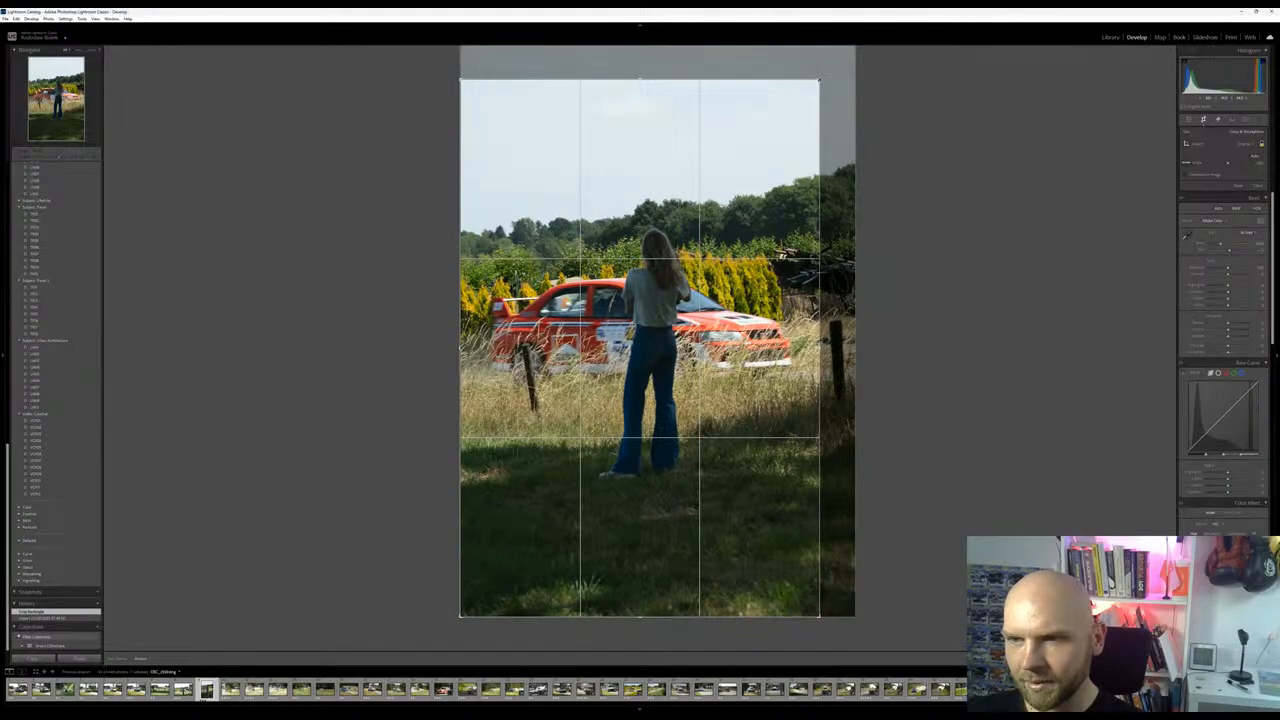
pyautogui.moveTo(819, 79); pyautogui.dragTo(818, 81)
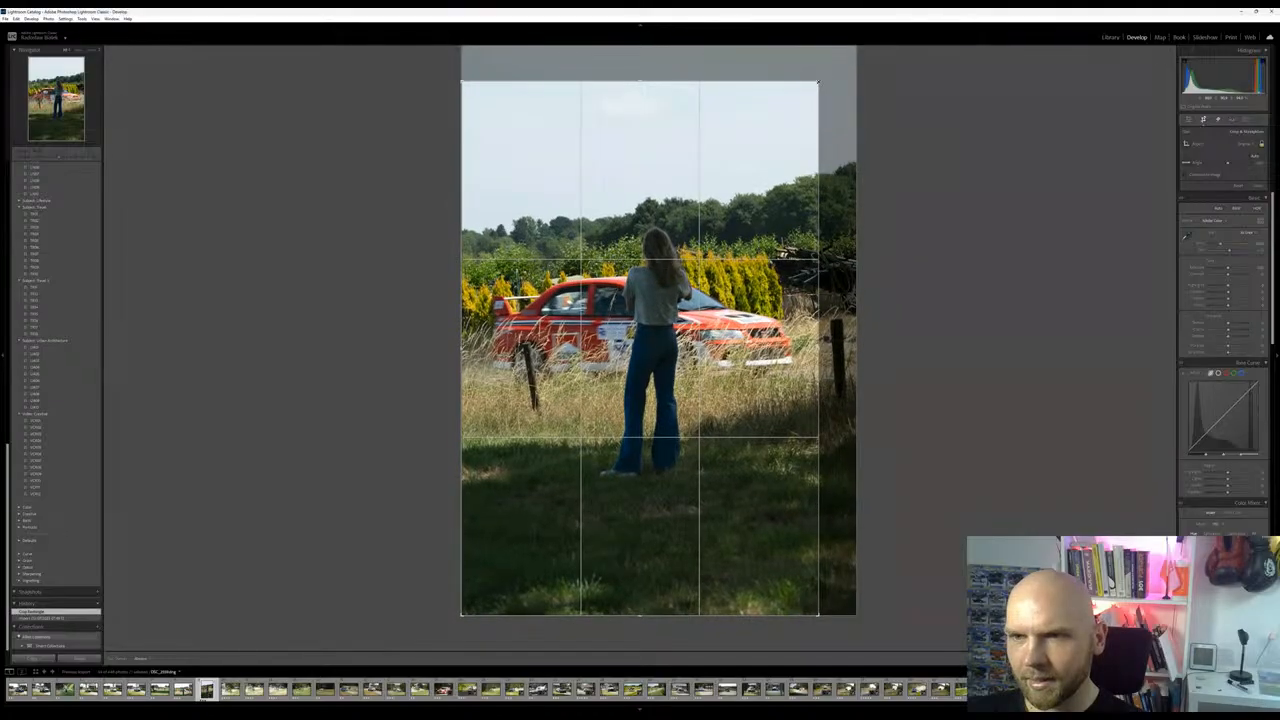
pyautogui.moveTo(643, 328); pyautogui.dragTo(628, 329)
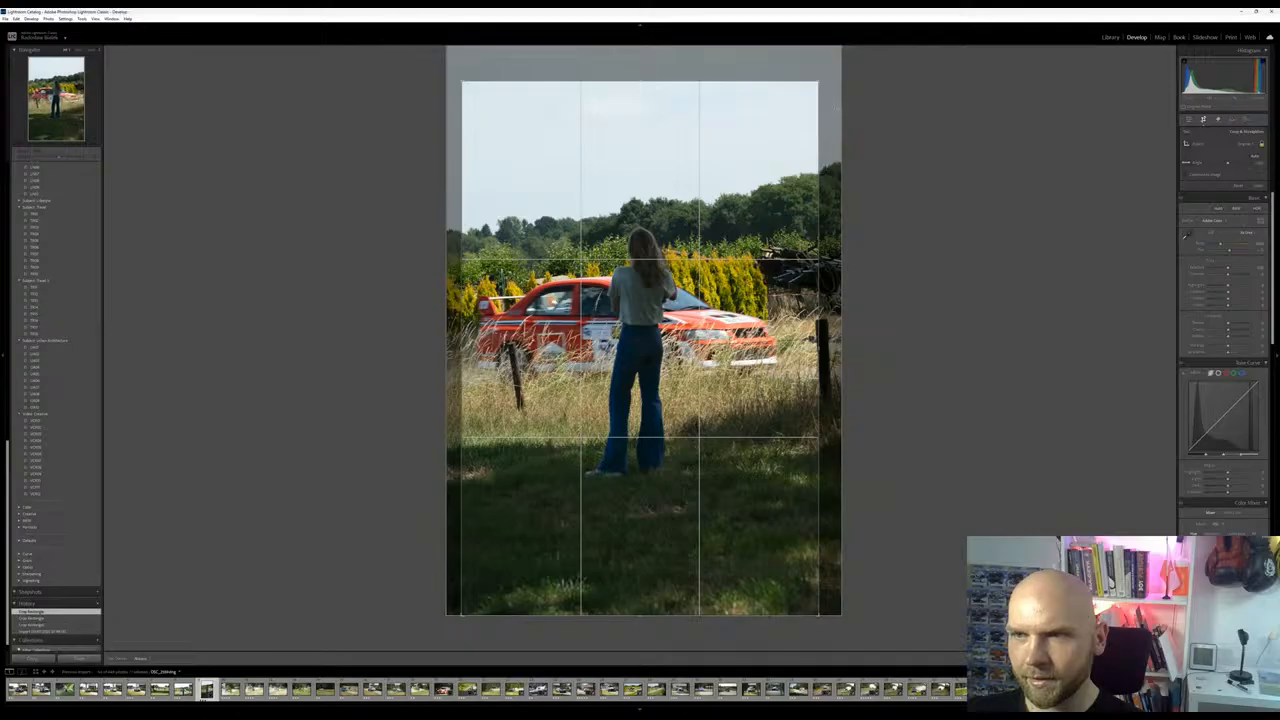
pyautogui.moveTo(818, 81); pyautogui.dragTo(806, 99)
pyautogui.moveTo(640, 400); pyautogui.dragTo(647, 443)
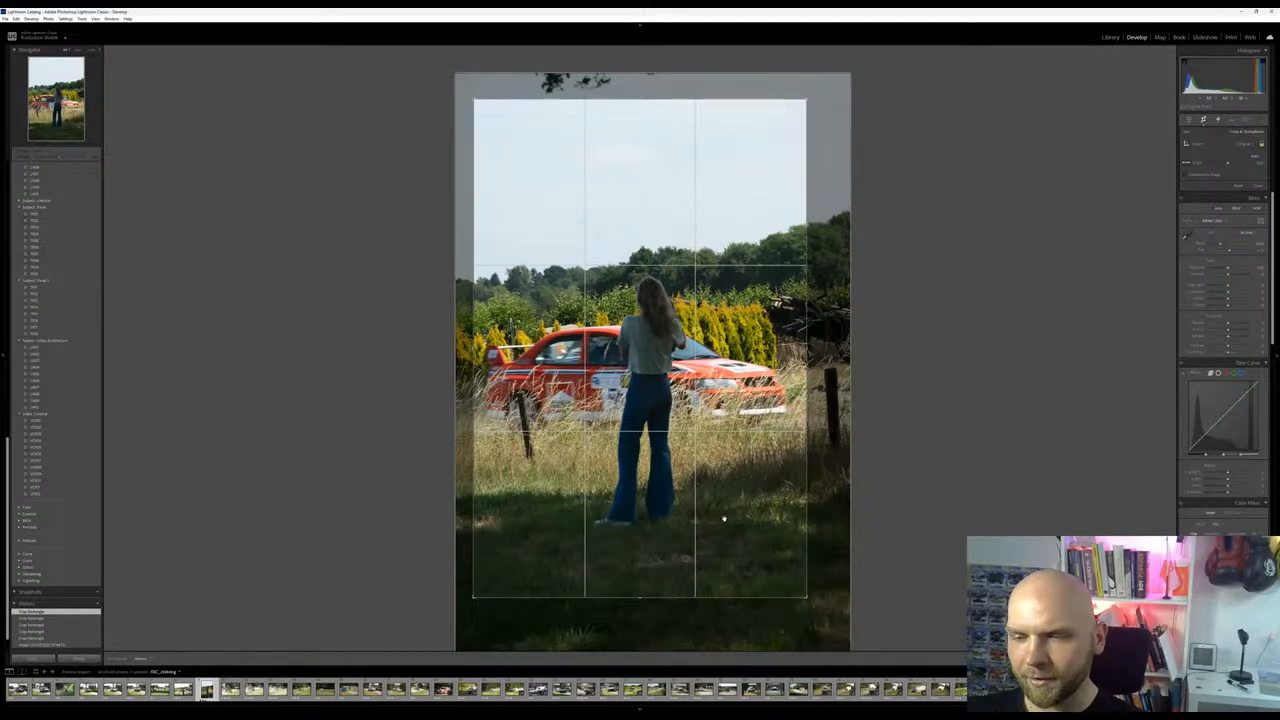
pyautogui.moveTo(642, 502); pyautogui.dragTo(643, 495)
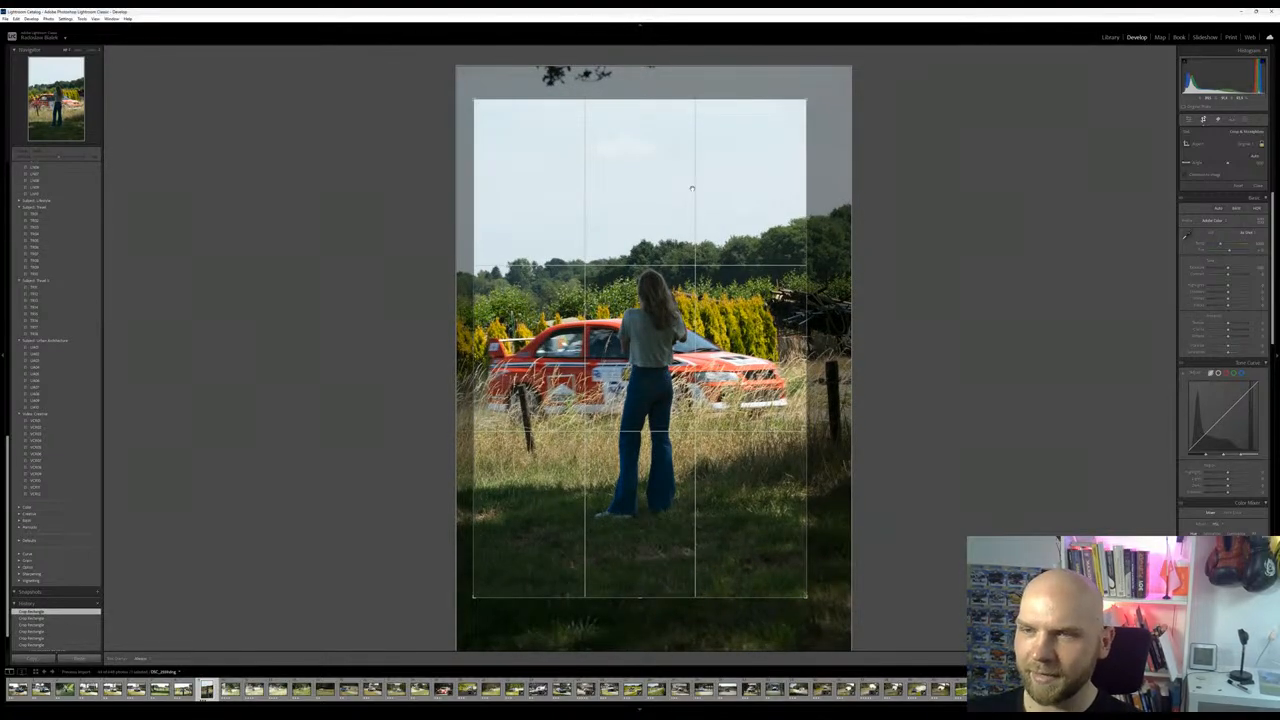
pyautogui.press('Return')
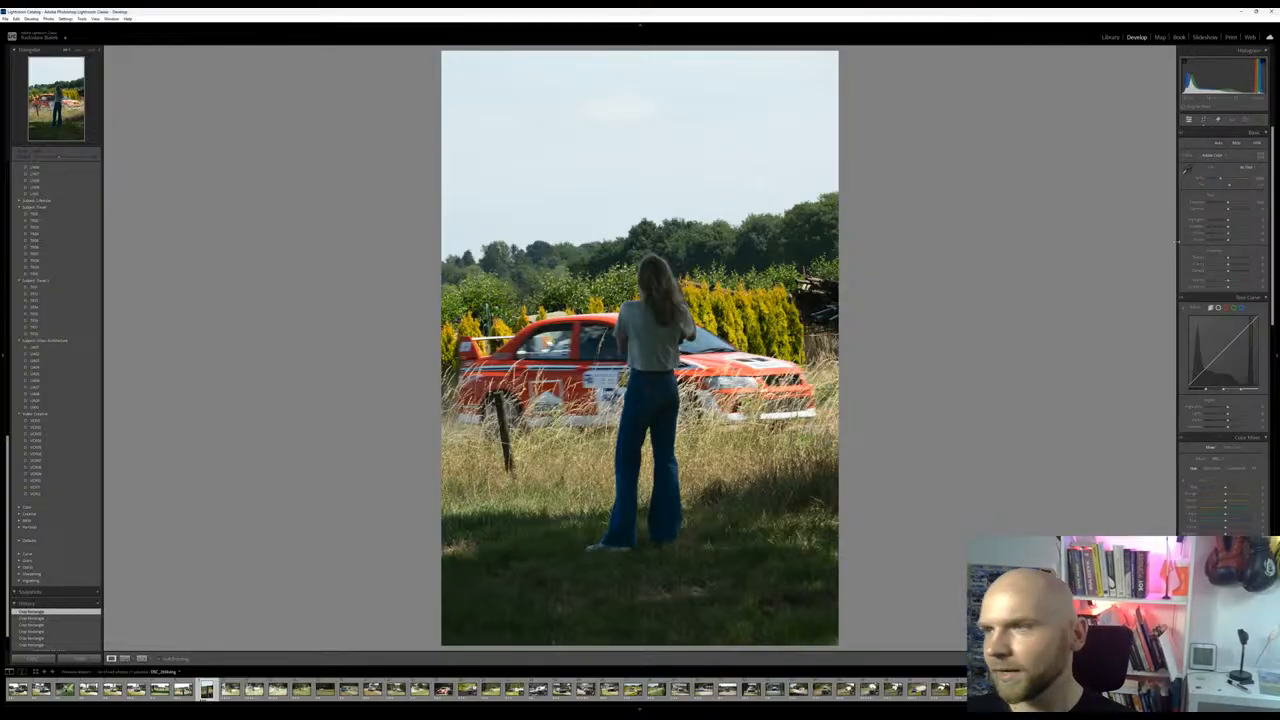
# Balance the photo's tones by lowering highlights and exposure slightly and raising shadows, whites and blacks
pyautogui.moveTo(1229, 227)
pyautogui.mouseDown()
pyautogui.moveTo(1248, 228)
pyautogui.moveTo(1212, 228)
pyautogui.moveTo(1261, 228)
pyautogui.moveTo(1208, 221)
pyautogui.moveTo(1220, 203)
pyautogui.moveTo(1240, 234)
pyautogui.mouseUp()
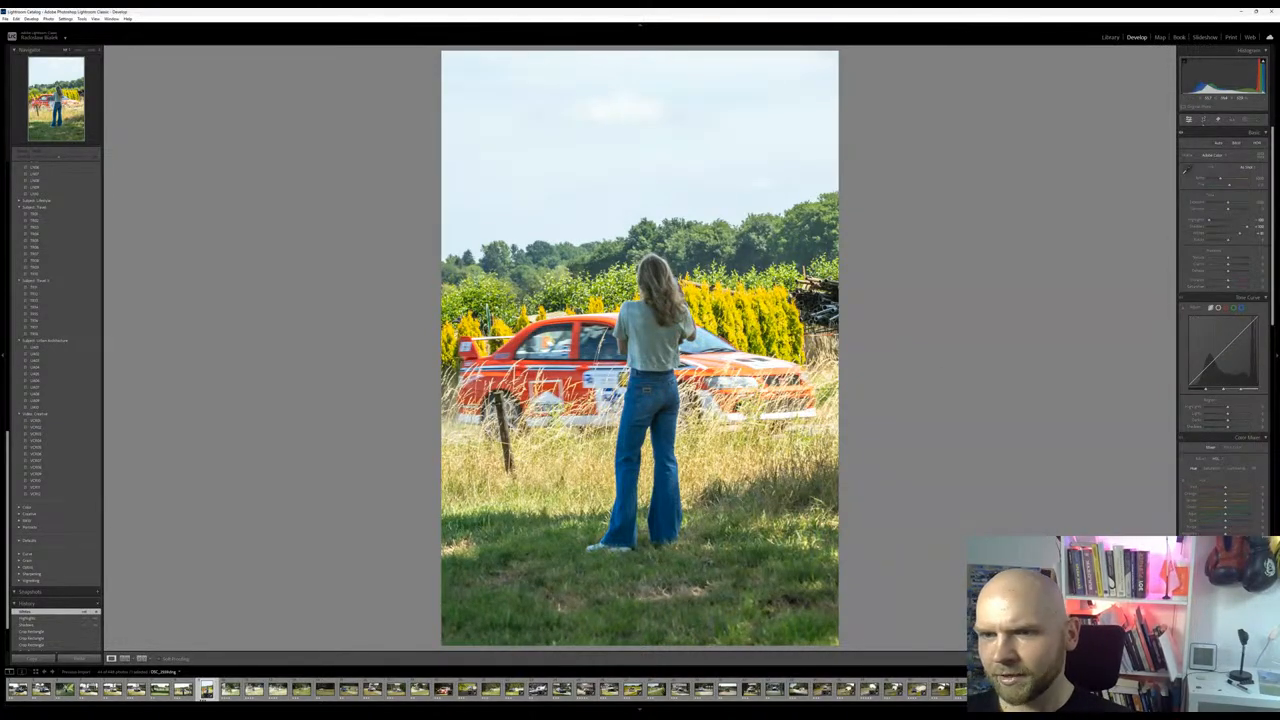
pyautogui.moveTo(1228, 203)
pyautogui.mouseDown()
pyautogui.moveTo(1235, 240)
pyautogui.moveTo(1226, 206)
pyautogui.mouseUp()
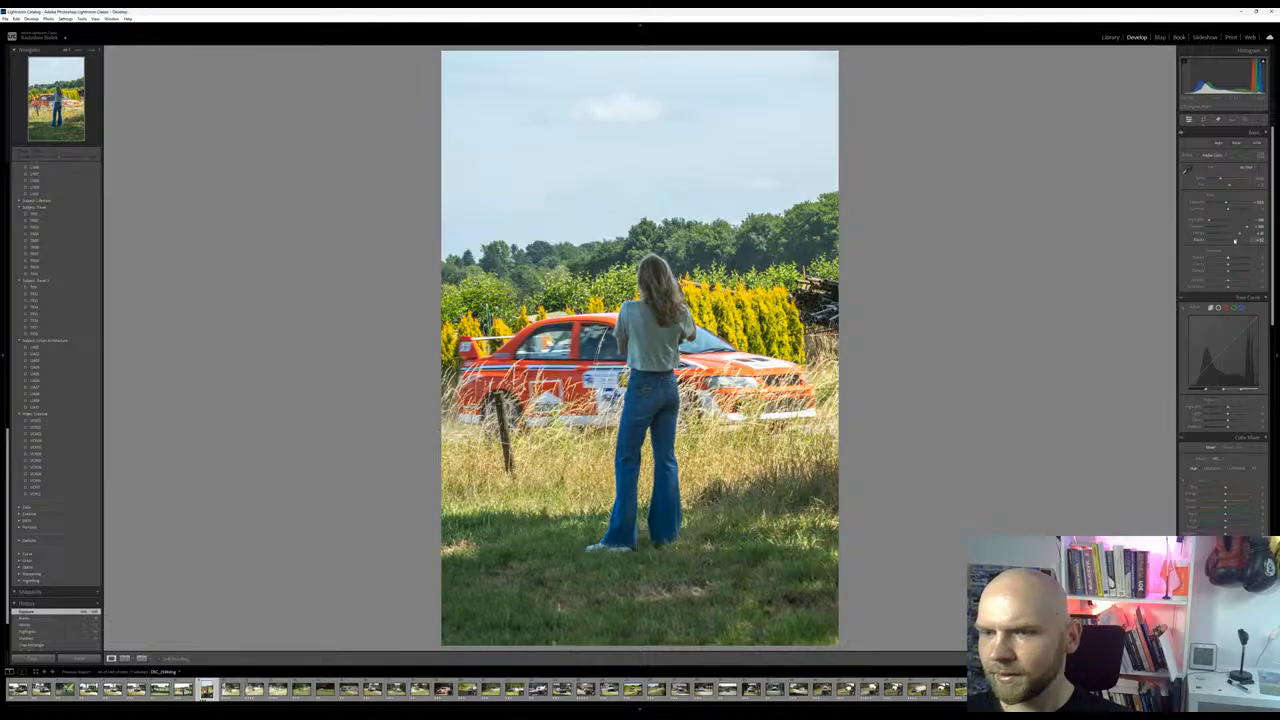
pyautogui.moveTo(1232, 241); pyautogui.dragTo(1233, 242)
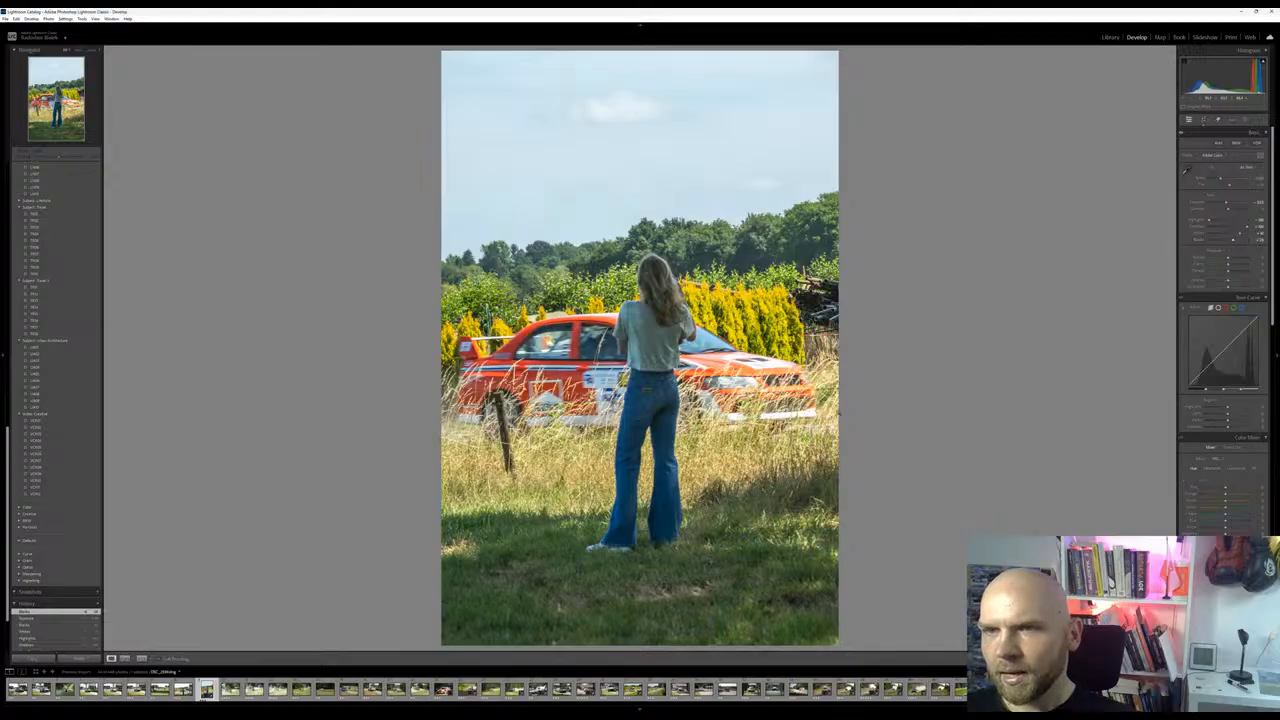
# Fine-tune the saturation of the blues in the Color Mixer
pyautogui.click(1246, 120)
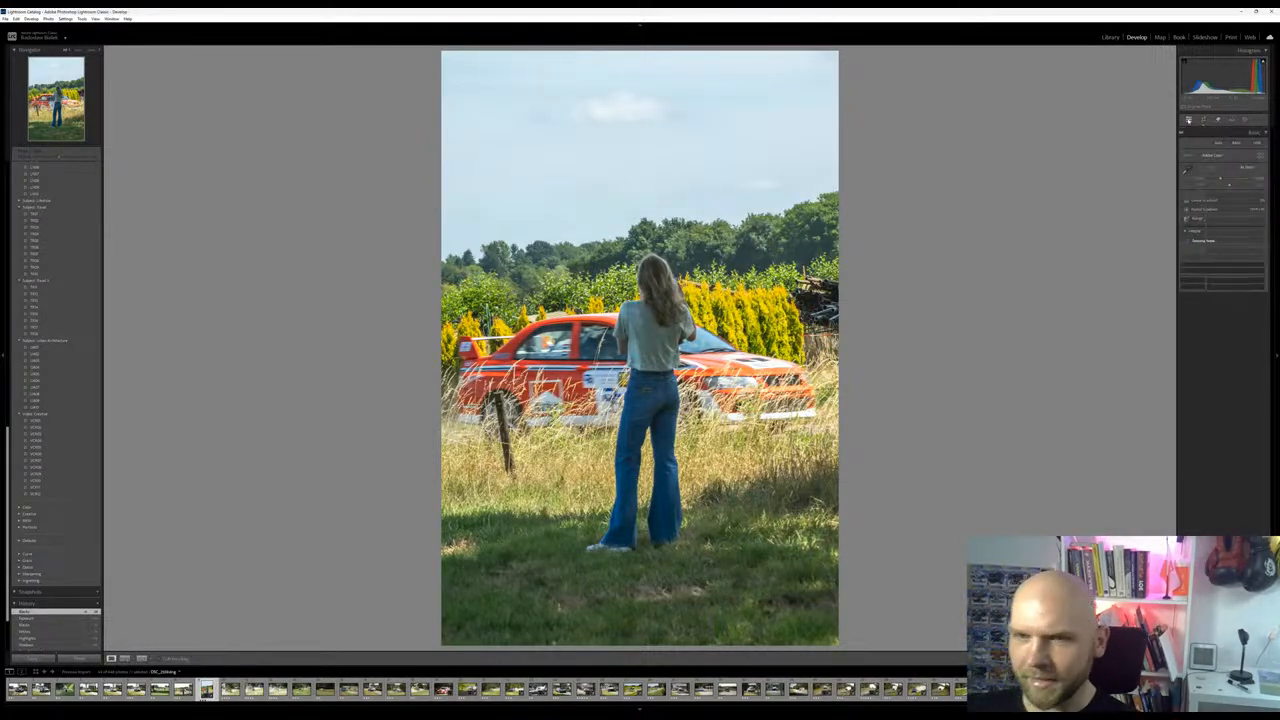
pyautogui.click(1188, 119)
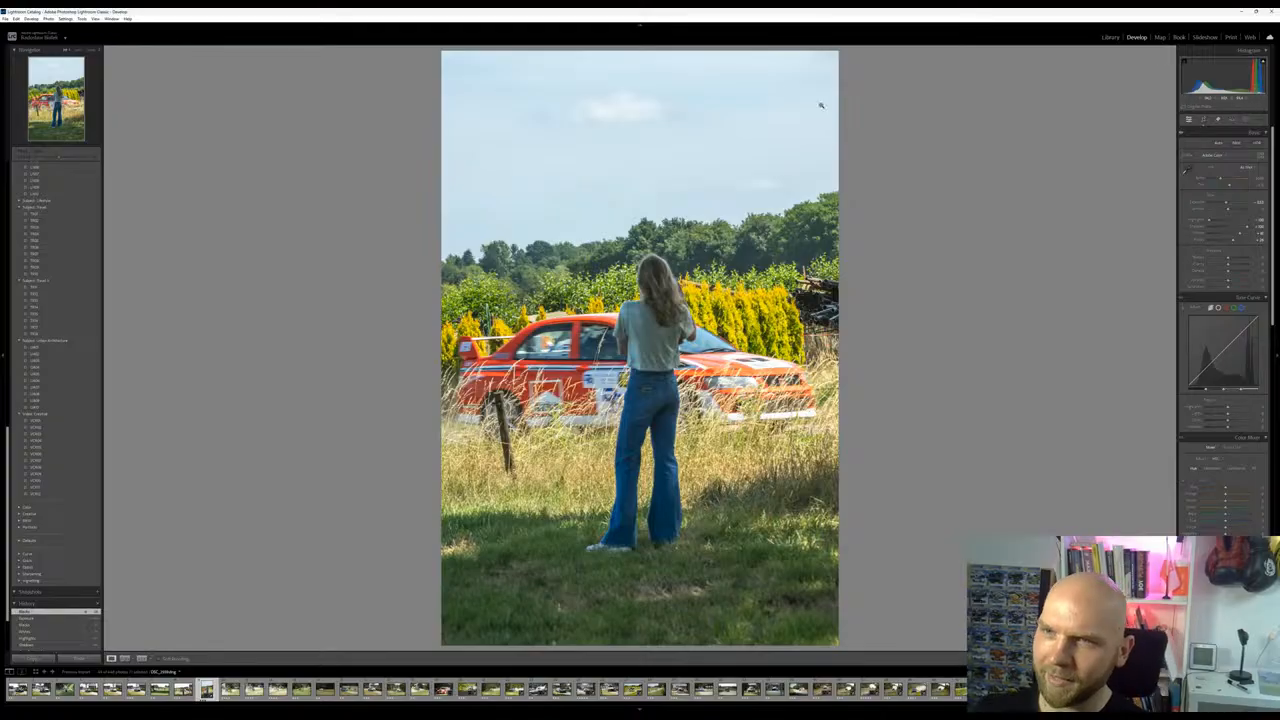
pyautogui.click(1206, 469)
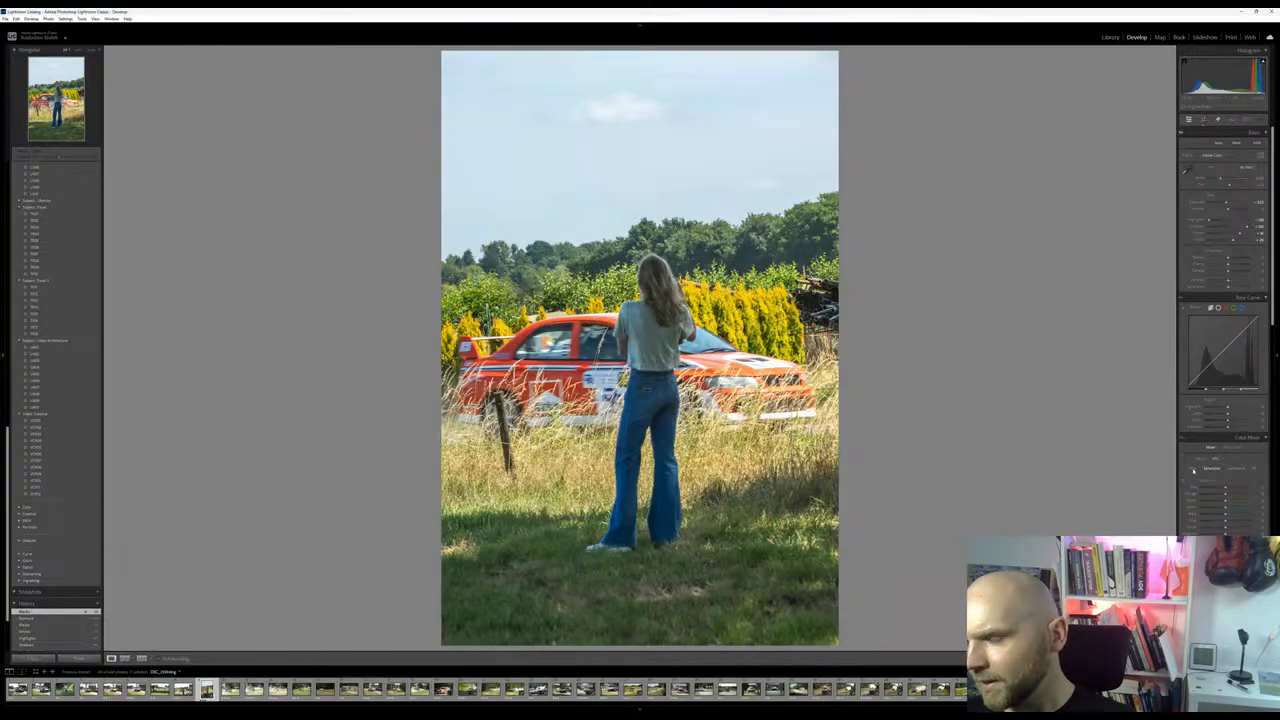
pyautogui.moveTo(1226, 522); pyautogui.dragTo(1223, 522)
pyautogui.moveTo(1240, 522)
pyautogui.mouseDown()
pyautogui.moveTo(1256, 522)
pyautogui.moveTo(1217, 526)
pyautogui.moveTo(1230, 523)
pyautogui.mouseUp()
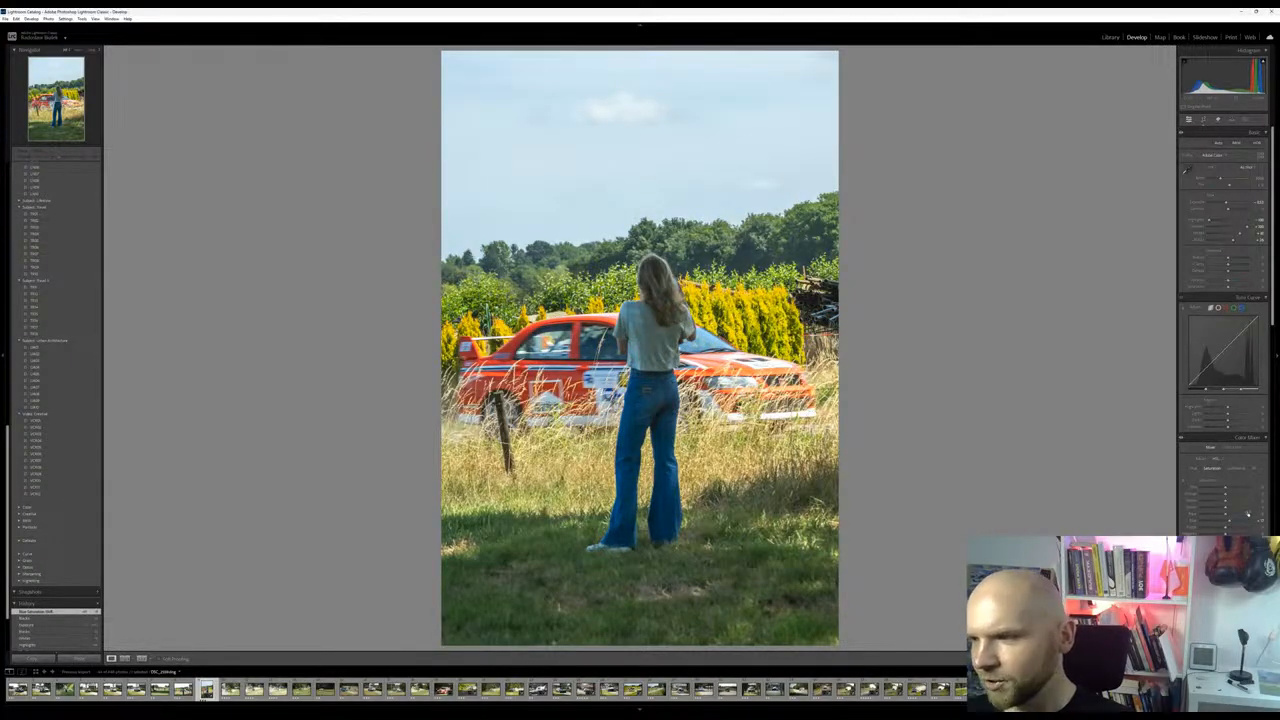
pyautogui.moveTo(1231, 521); pyautogui.dragTo(1226, 522)
# Create a sky mask and shift its colour temperature slightly towards blue
pyautogui.click(1244, 121)
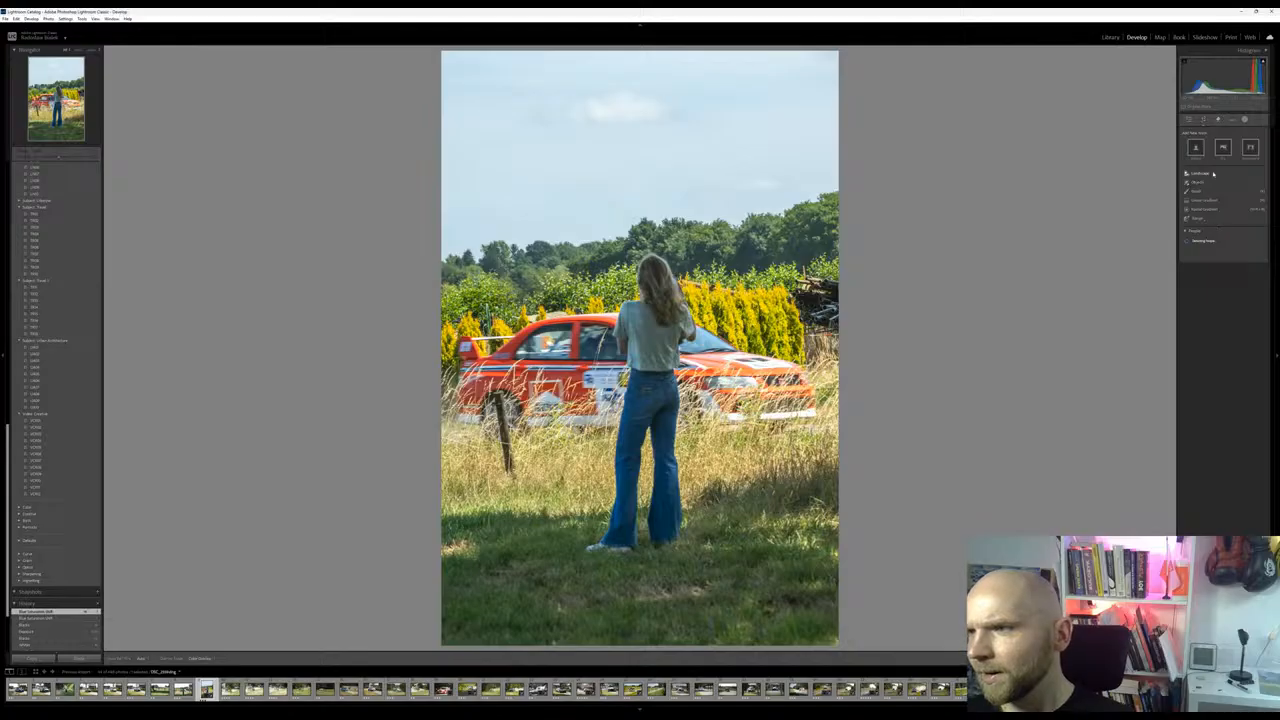
pyautogui.click(1244, 151)
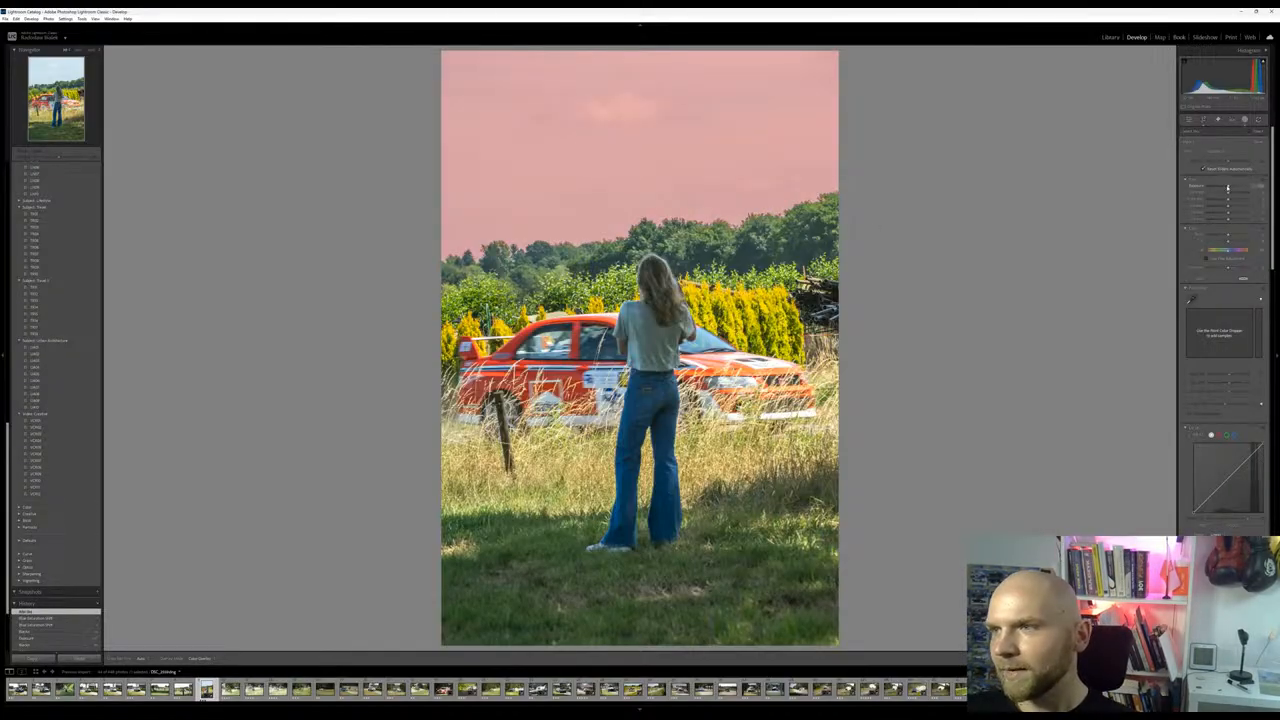
pyautogui.moveTo(1226, 188); pyautogui.dragTo(1228, 188)
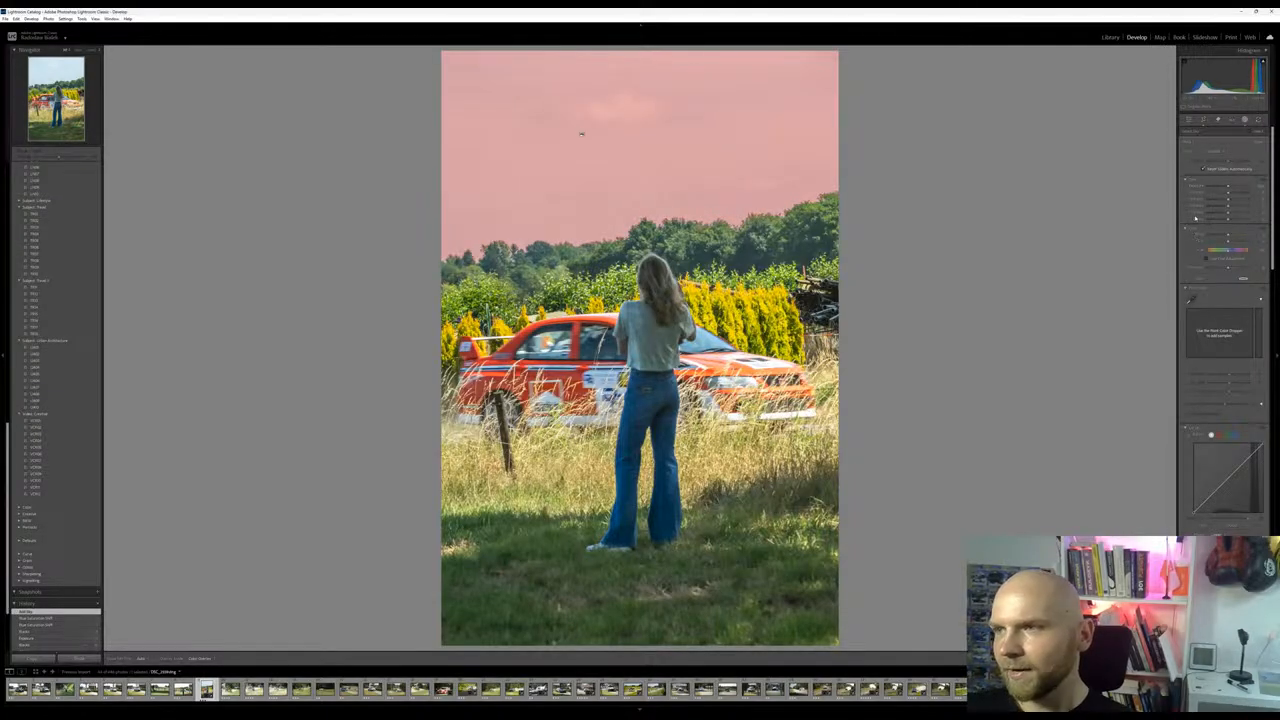
pyautogui.moveTo(1228, 237); pyautogui.dragTo(1226, 236)
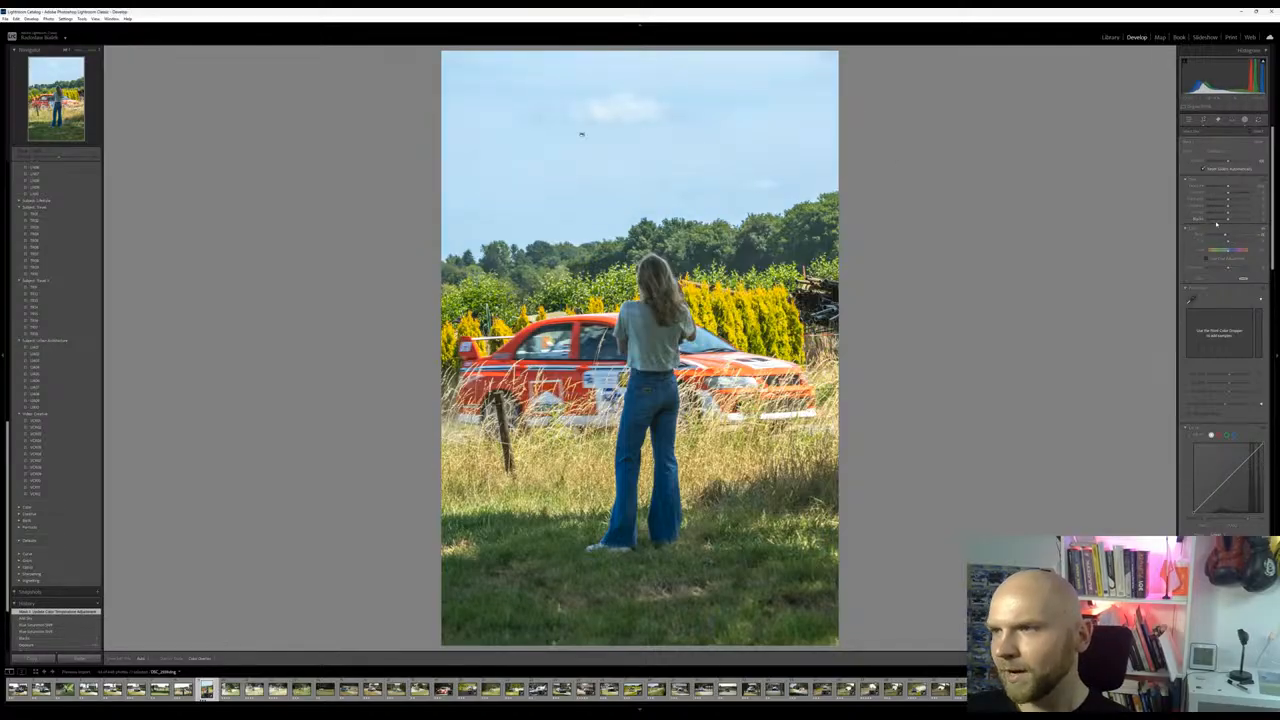
pyautogui.moveTo(1247, 217); pyautogui.dragTo(1231, 218)
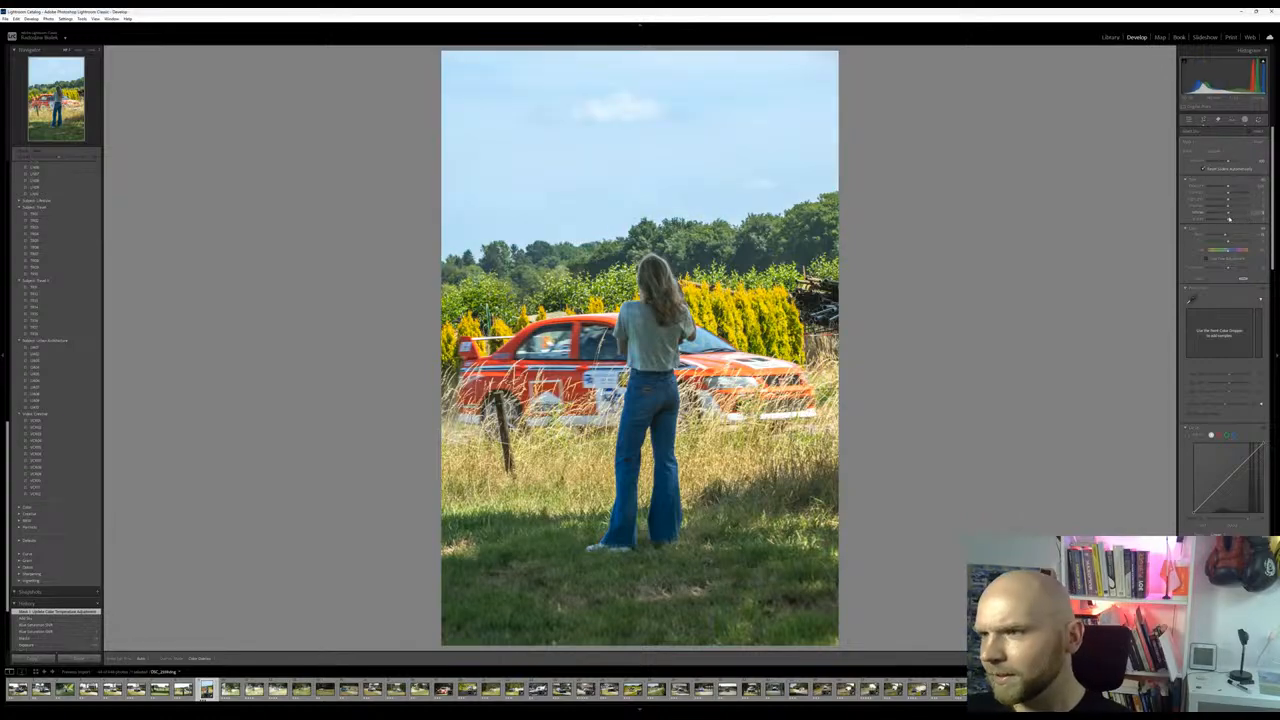
# Increase texture, clarity and dehaze on the sky mask to bring out the clouds
pyautogui.scroll(-3, 1218, 518)
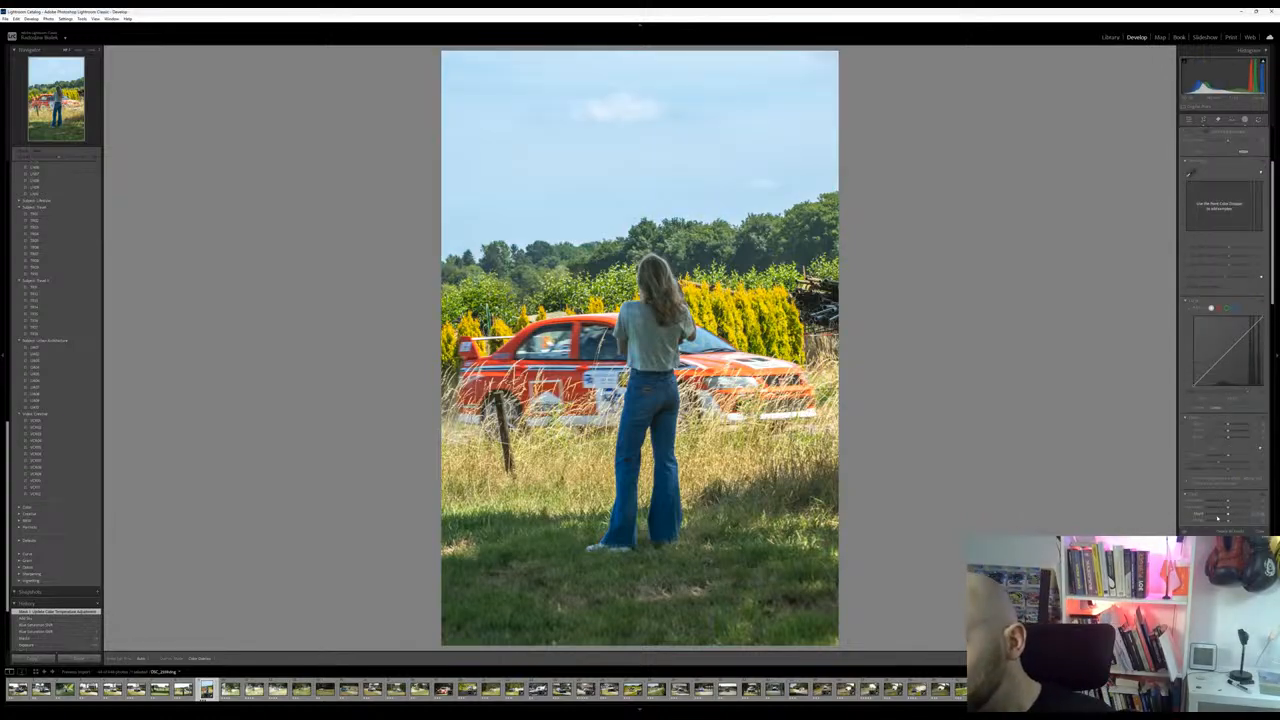
pyautogui.moveTo(1235, 434); pyautogui.dragTo(1229, 428)
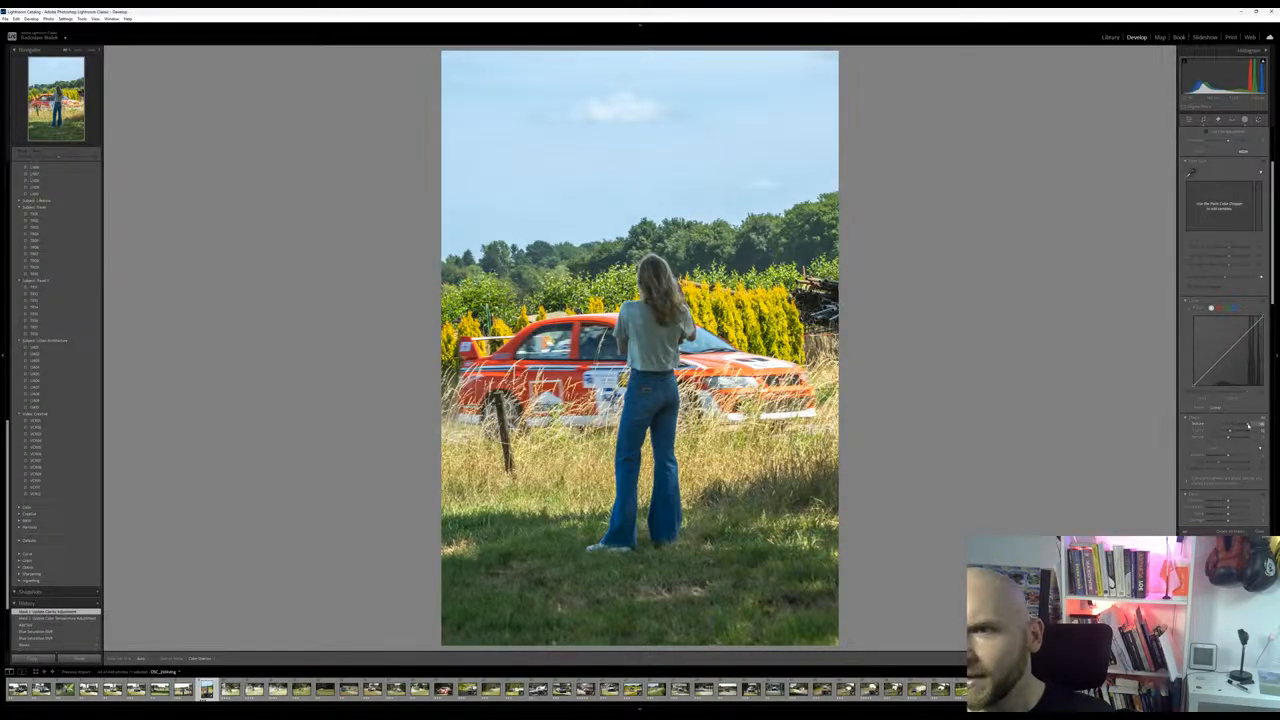
pyautogui.moveTo(1237, 430); pyautogui.dragTo(1230, 435)
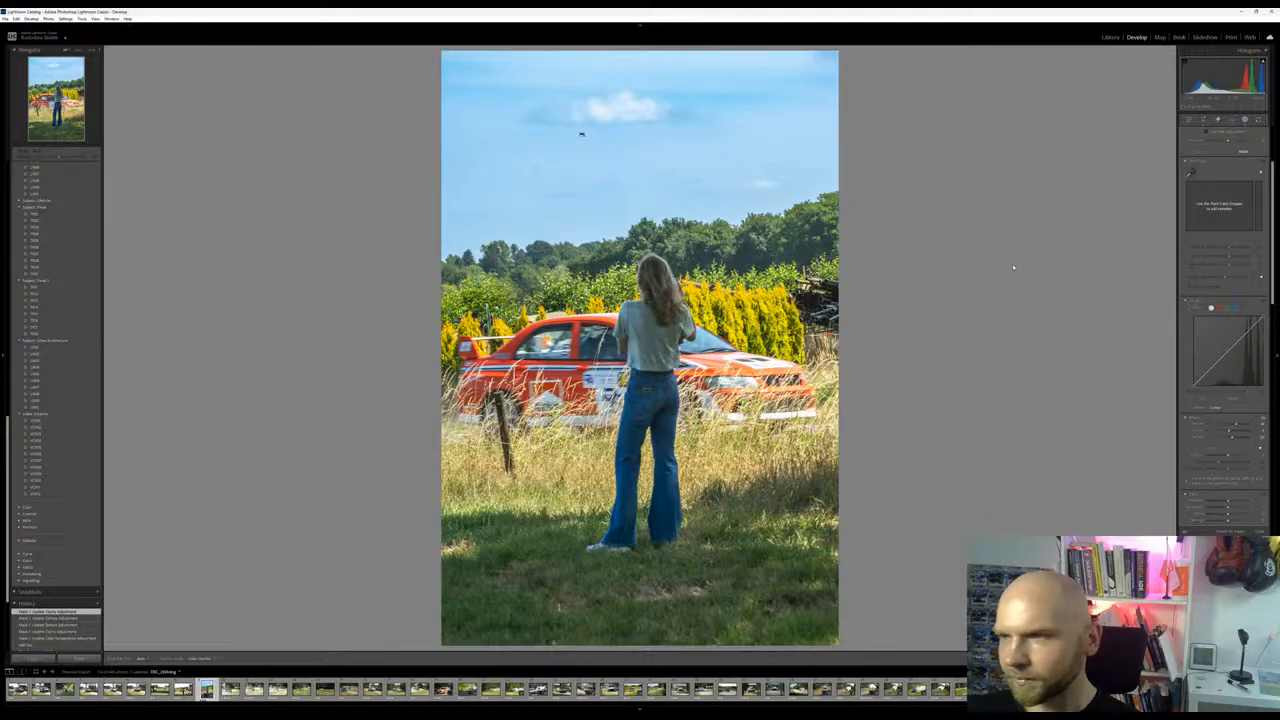
# Inspect the woman and car up close, and straighten the photo slightly by rotating the crop
pyautogui.scroll(3, 1224, 300)
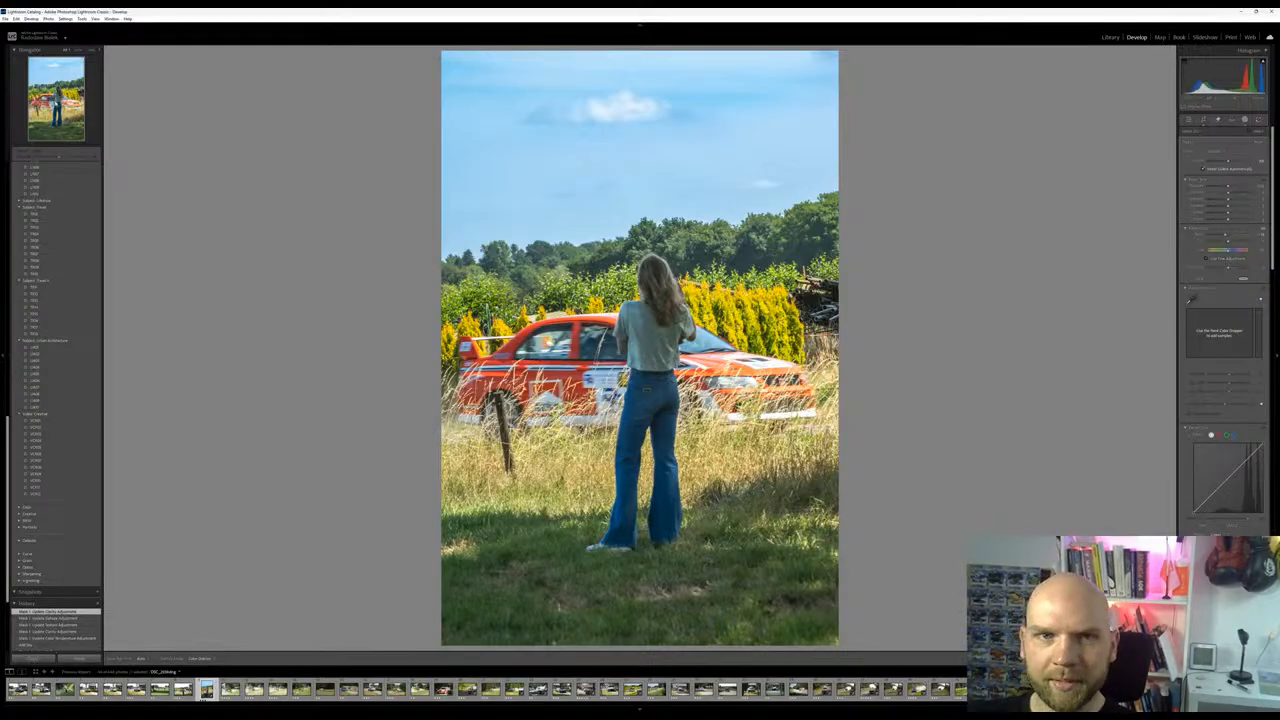
pyautogui.press('z')
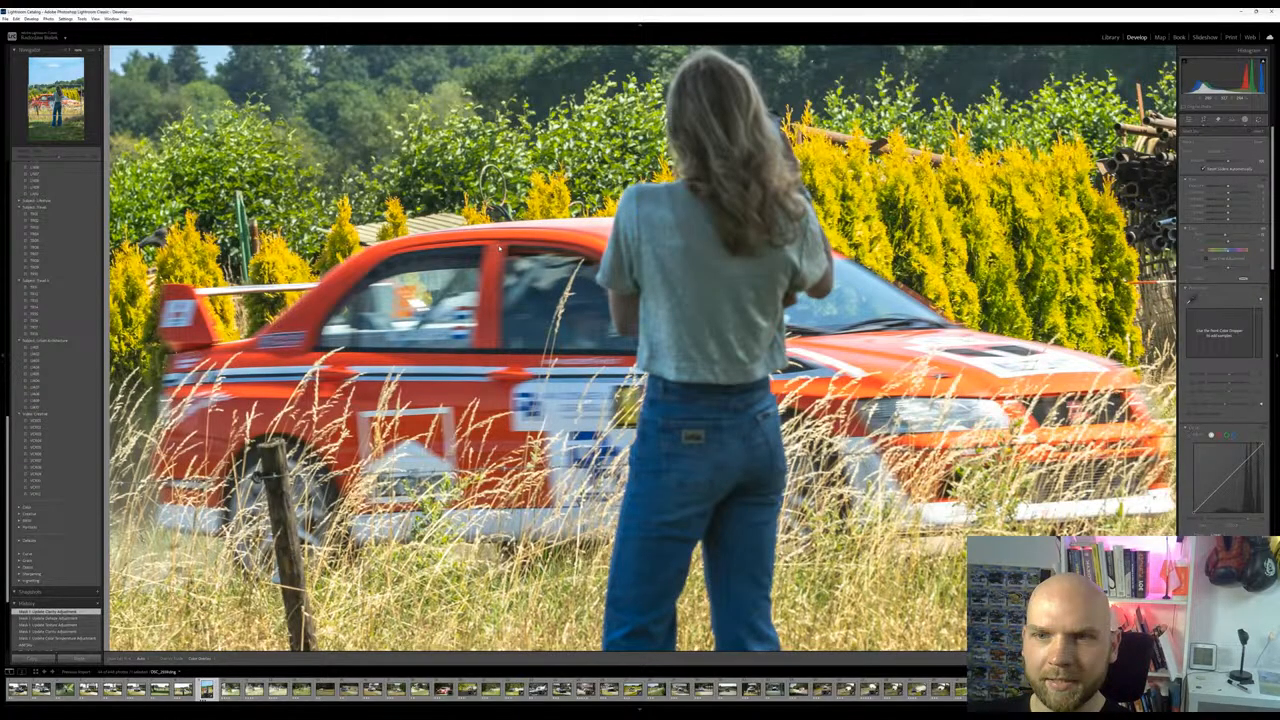
pyautogui.press('z')
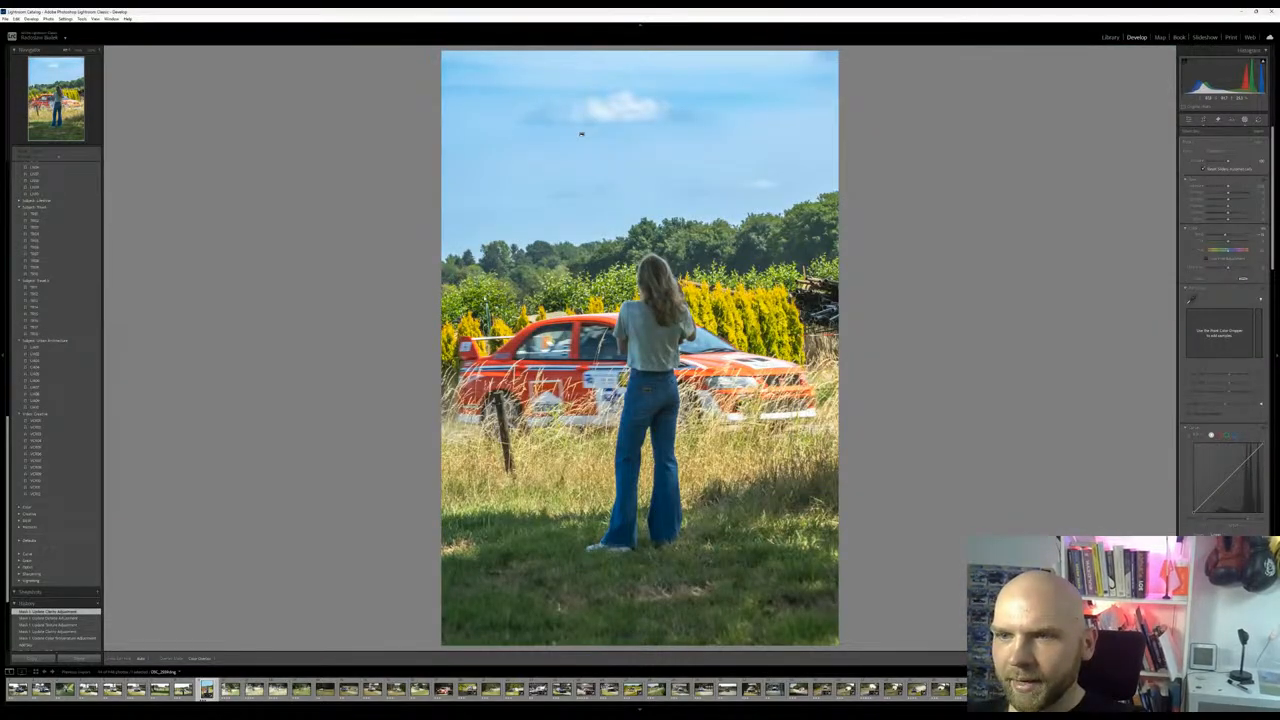
pyautogui.click(1201, 119)
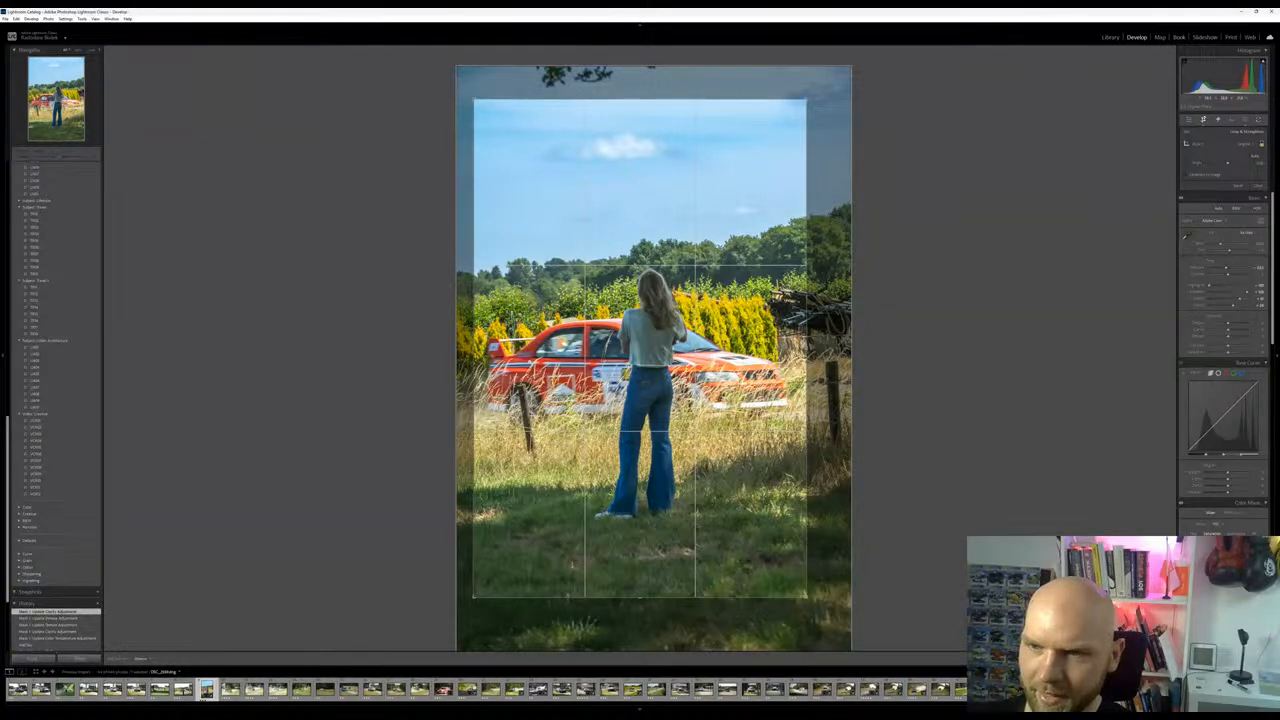
pyautogui.moveTo(492, 403); pyautogui.dragTo(786, 408)
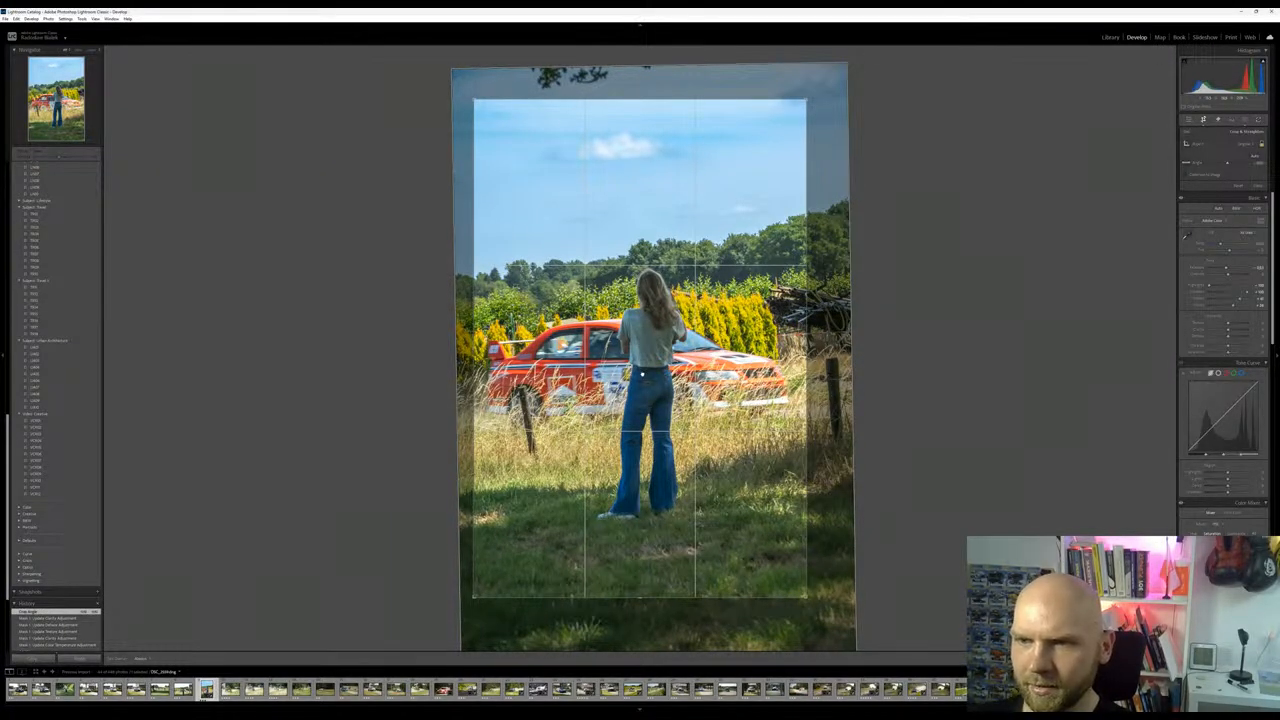
pyautogui.press('Return')
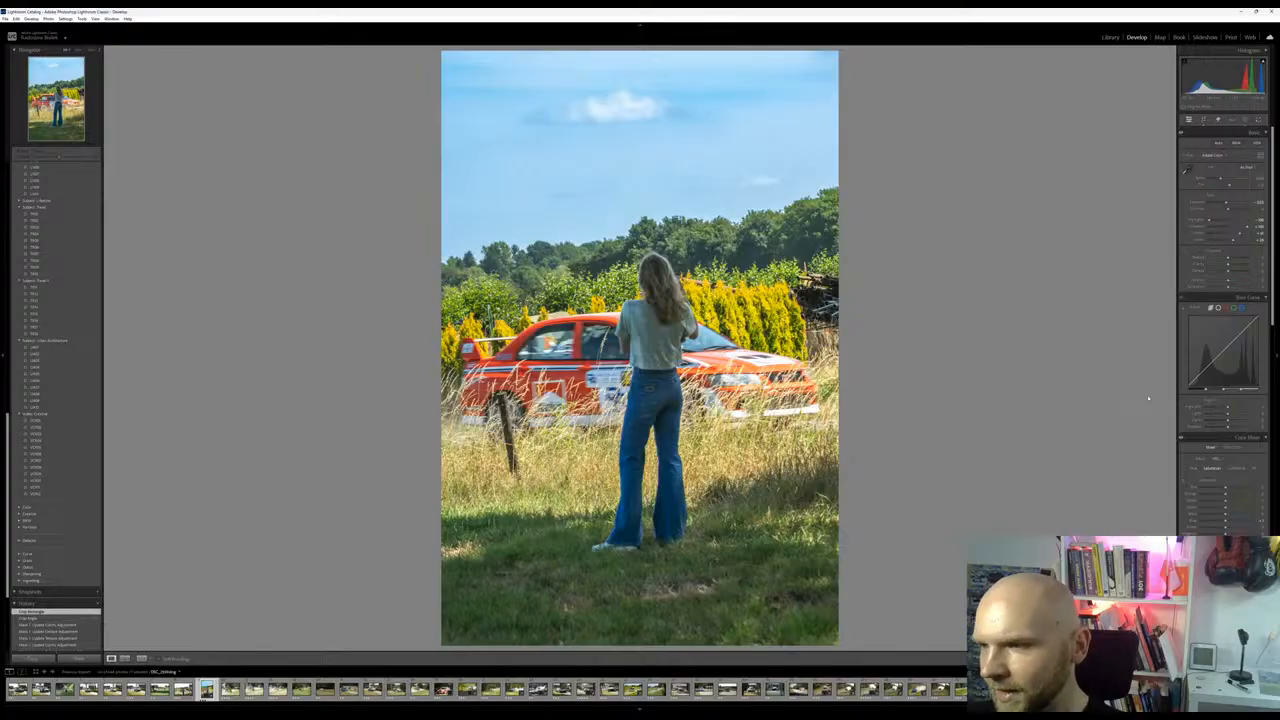
# Tint the shadows subtly towards a warm orange-red in Color Grading and check the effect on the woman up close
pyautogui.scroll(-5, 1190, 460)
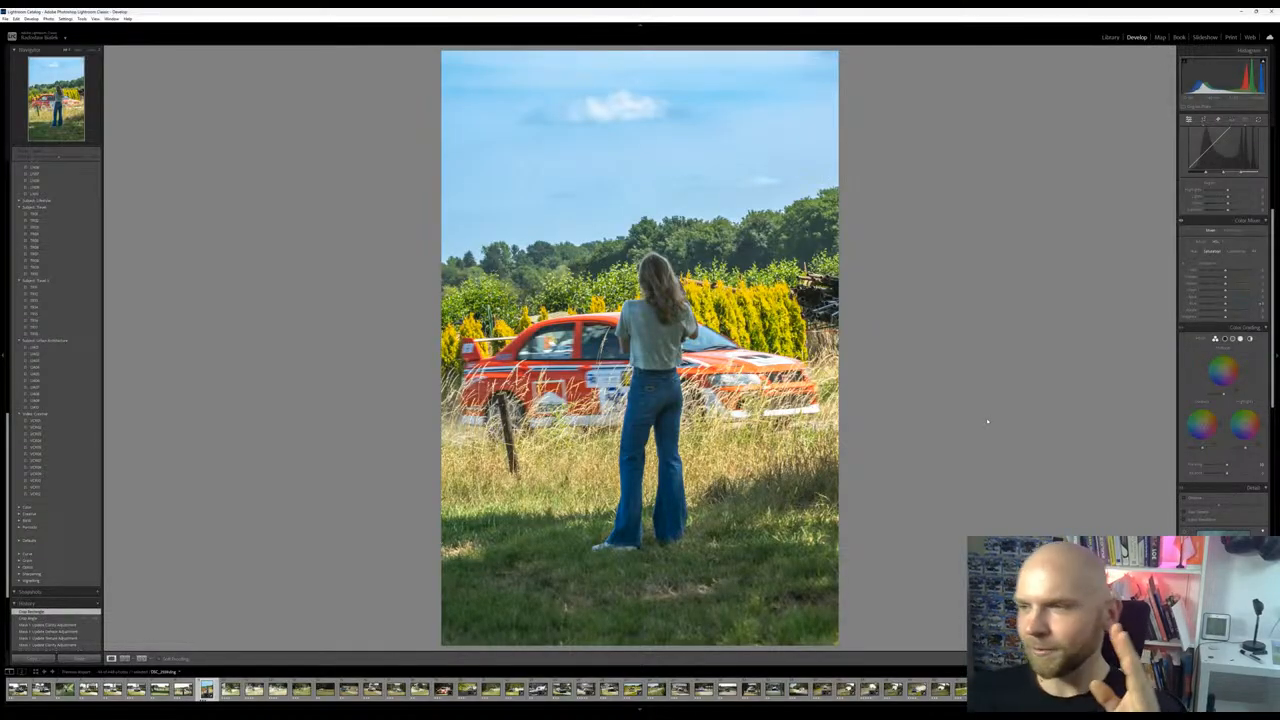
pyautogui.scroll(-10, 1220, 531)
pyautogui.scroll(6, 1220, 400)
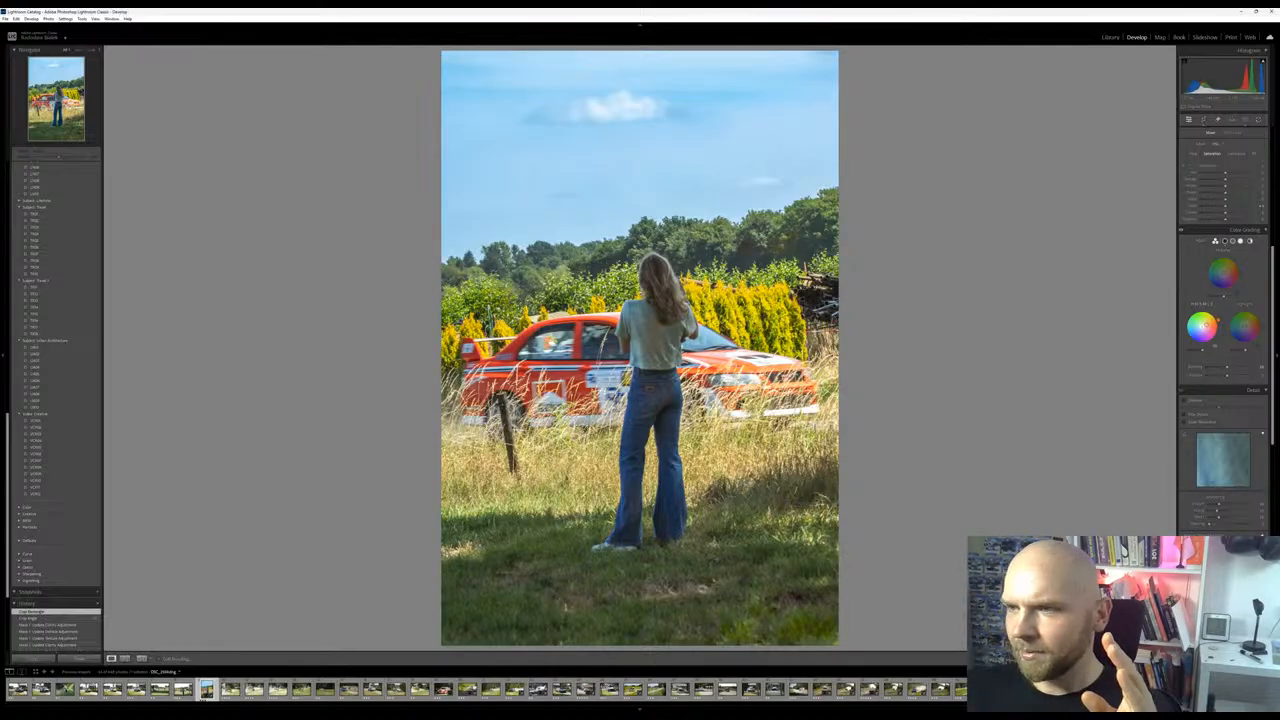
pyautogui.moveTo(1208, 325); pyautogui.dragTo(1217, 327)
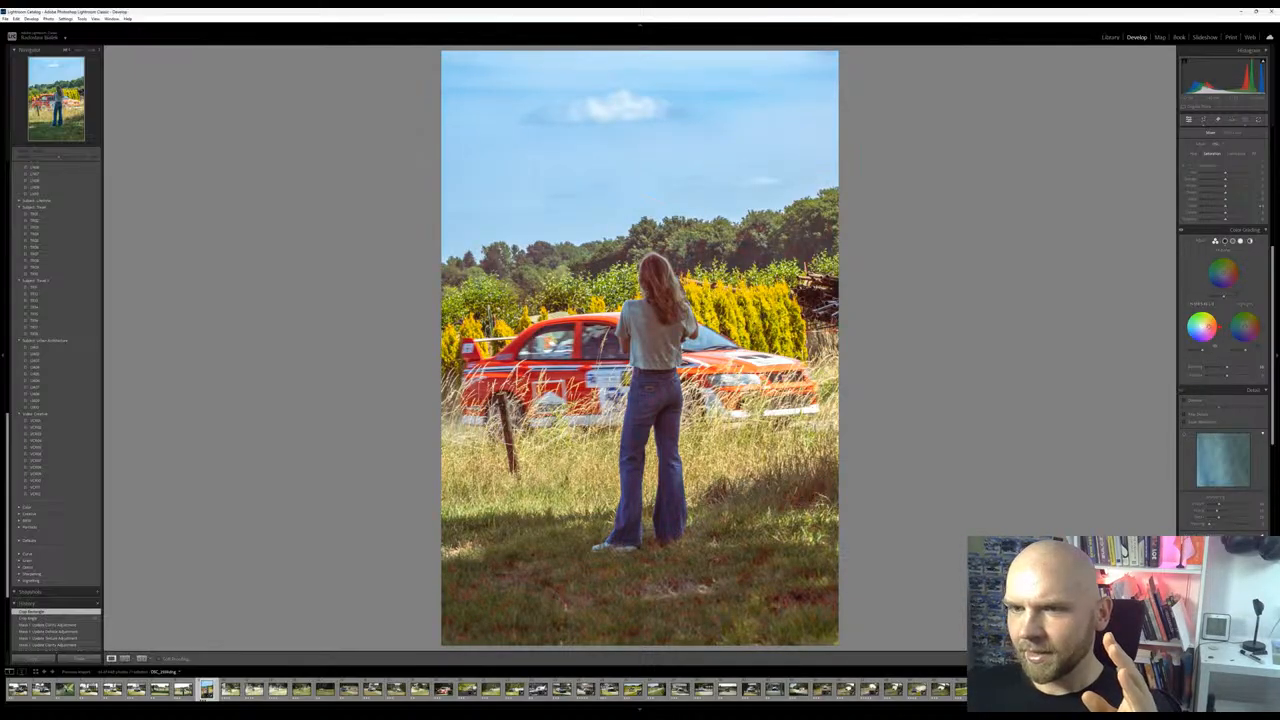
pyautogui.moveTo(1207, 327)
pyautogui.mouseDown()
pyautogui.moveTo(1195, 323)
pyautogui.moveTo(1206, 327)
pyautogui.mouseUp()
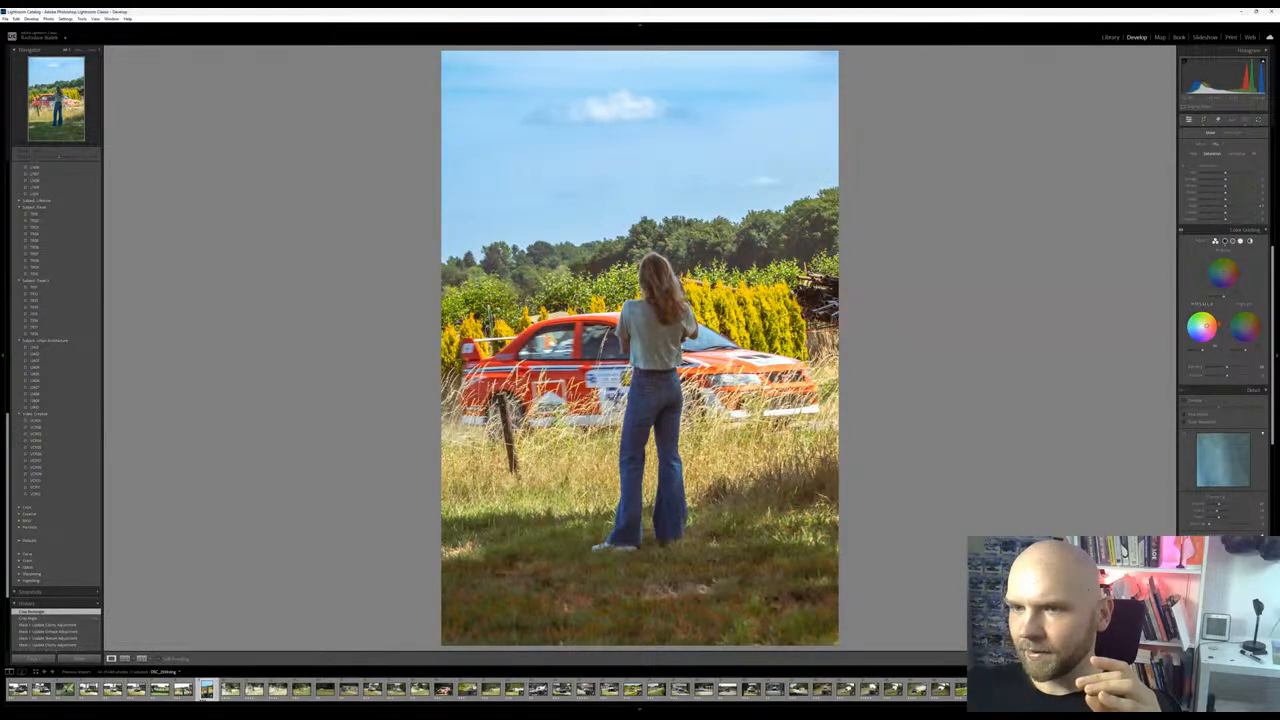
pyautogui.moveTo(1208, 325); pyautogui.dragTo(1205, 326)
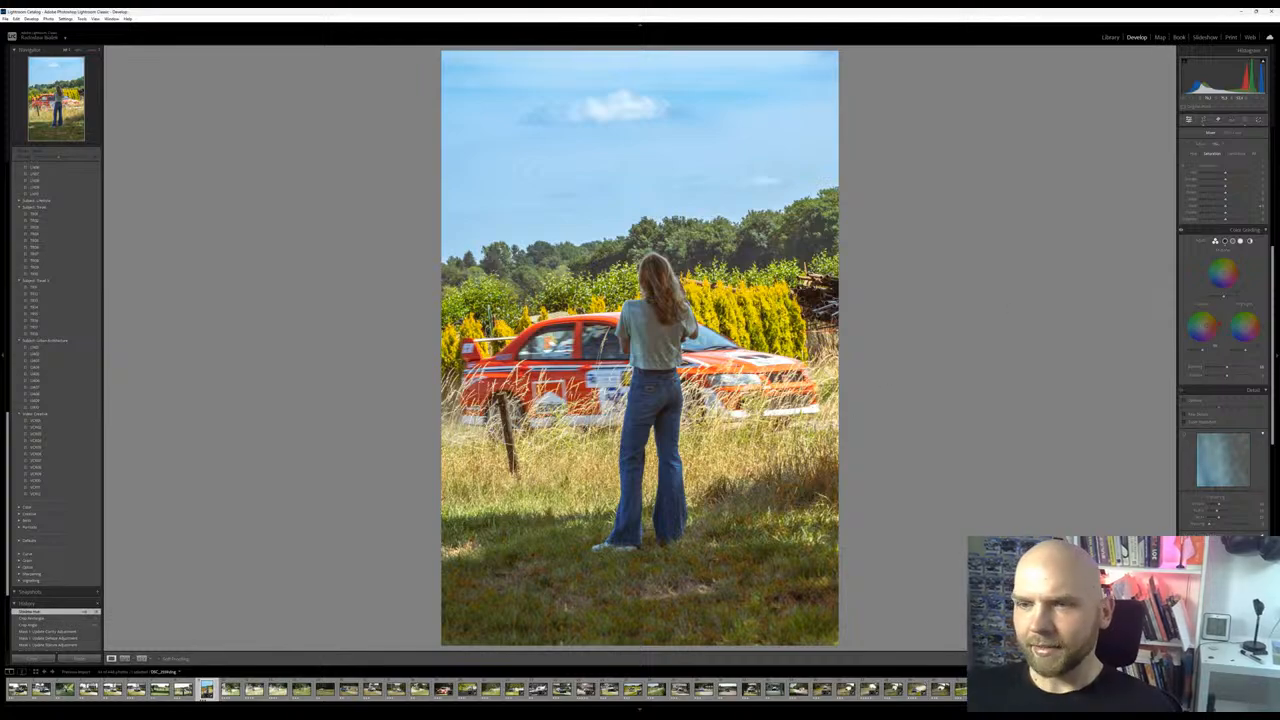
pyautogui.click(659, 326)
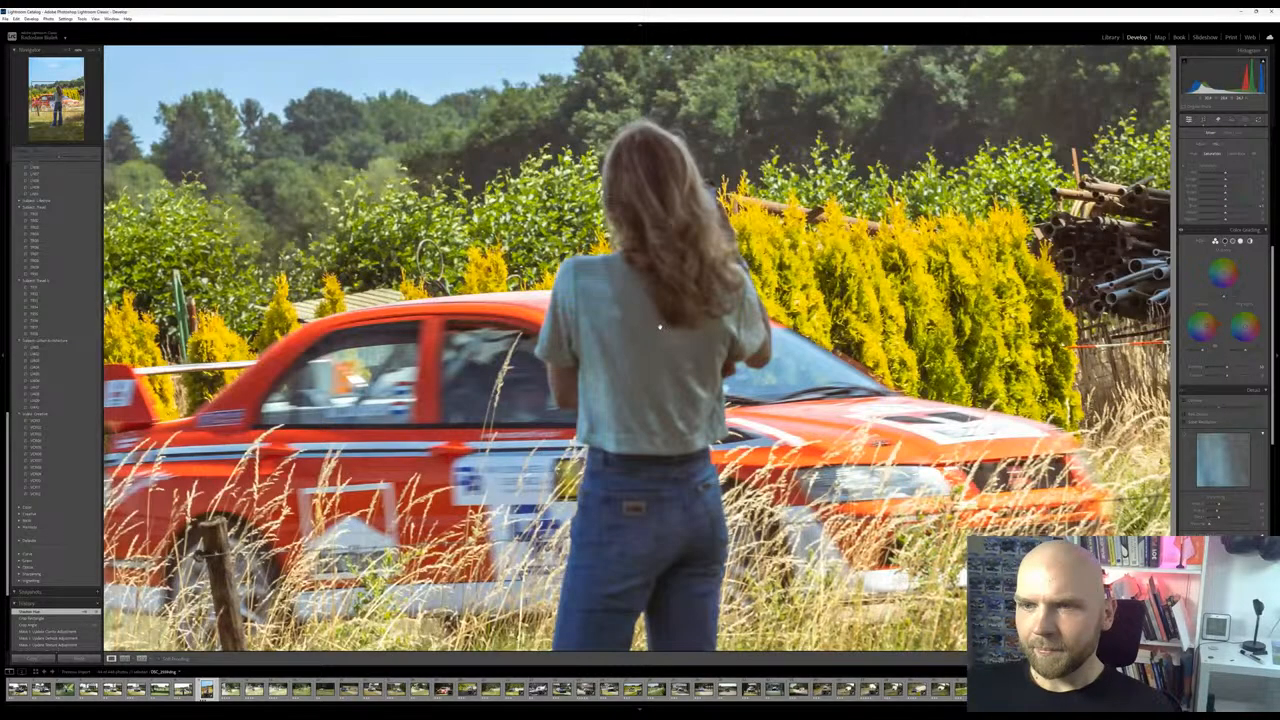
pyautogui.click(659, 326)
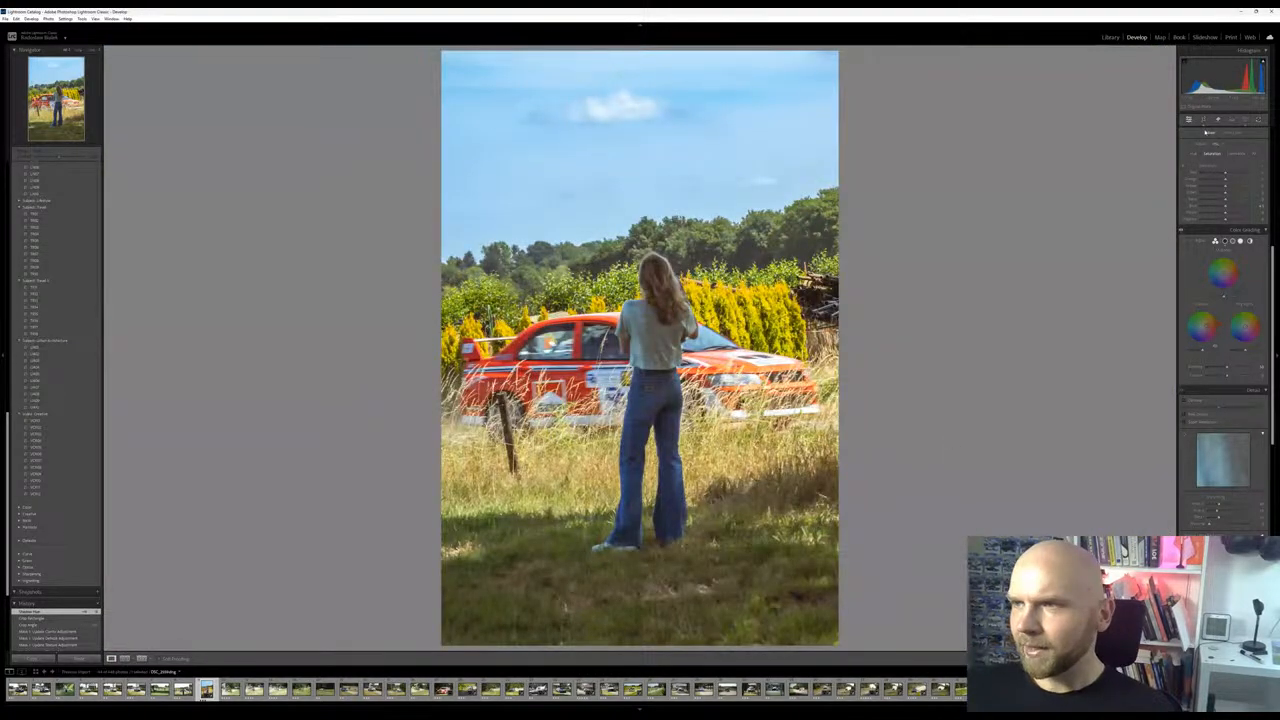
# Re-level the photo by rotating the image slightly clockwise inside the crop
pyautogui.click(1203, 120)
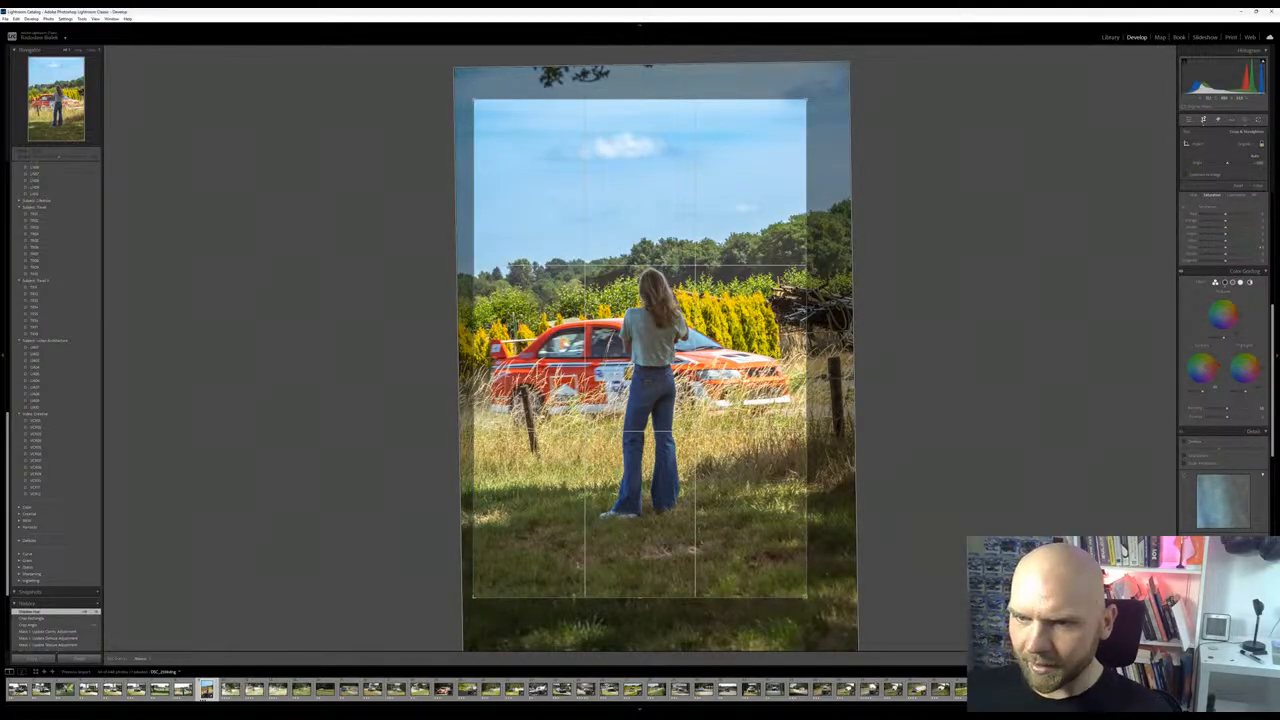
pyautogui.moveTo(753, 406); pyautogui.dragTo(756, 406)
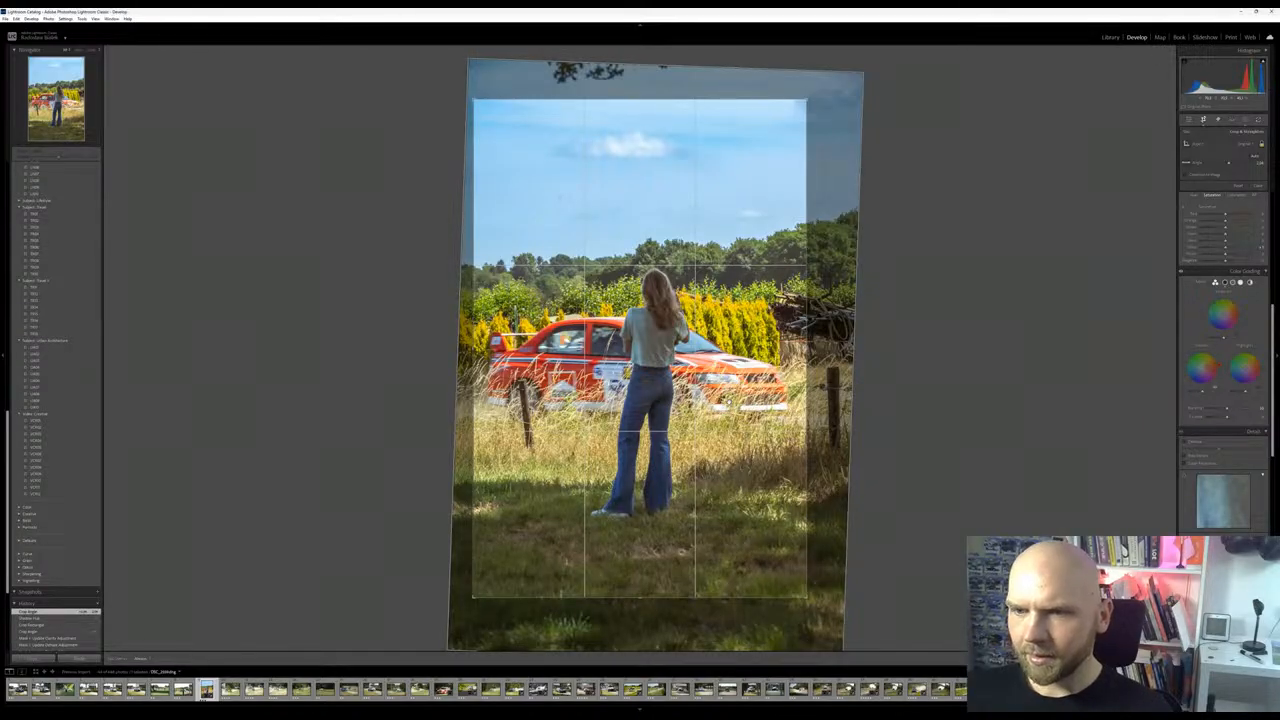
pyautogui.press('Return')
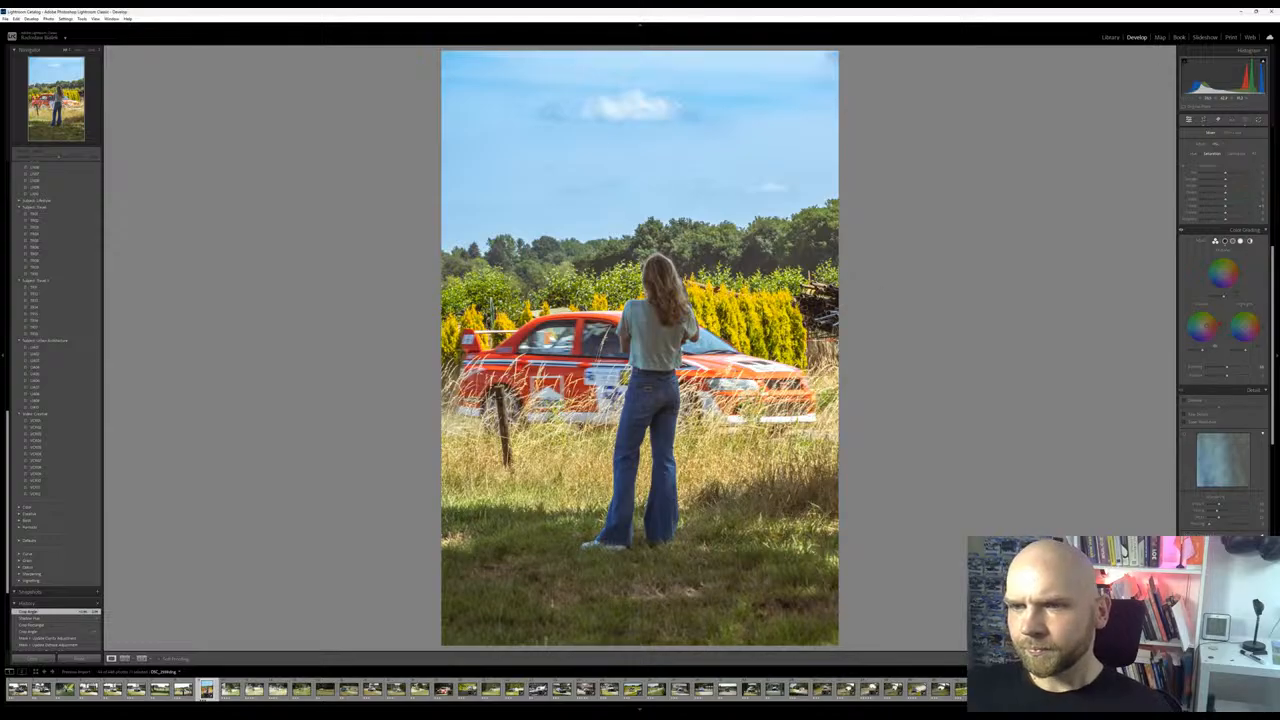
pyautogui.press('z')
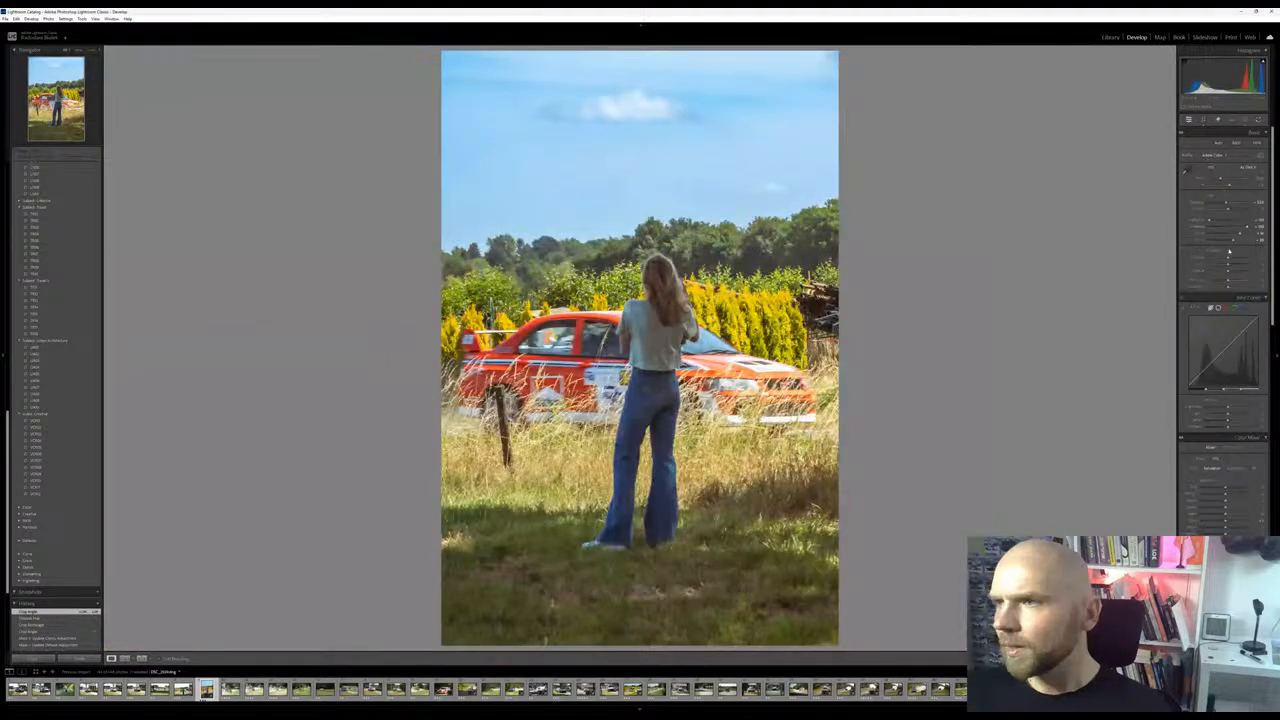
# Lower the whites and exposure, lift the shadows region in the tone curve, and check the car up close
pyautogui.moveTo(1241, 236); pyautogui.dragTo(1226, 204)
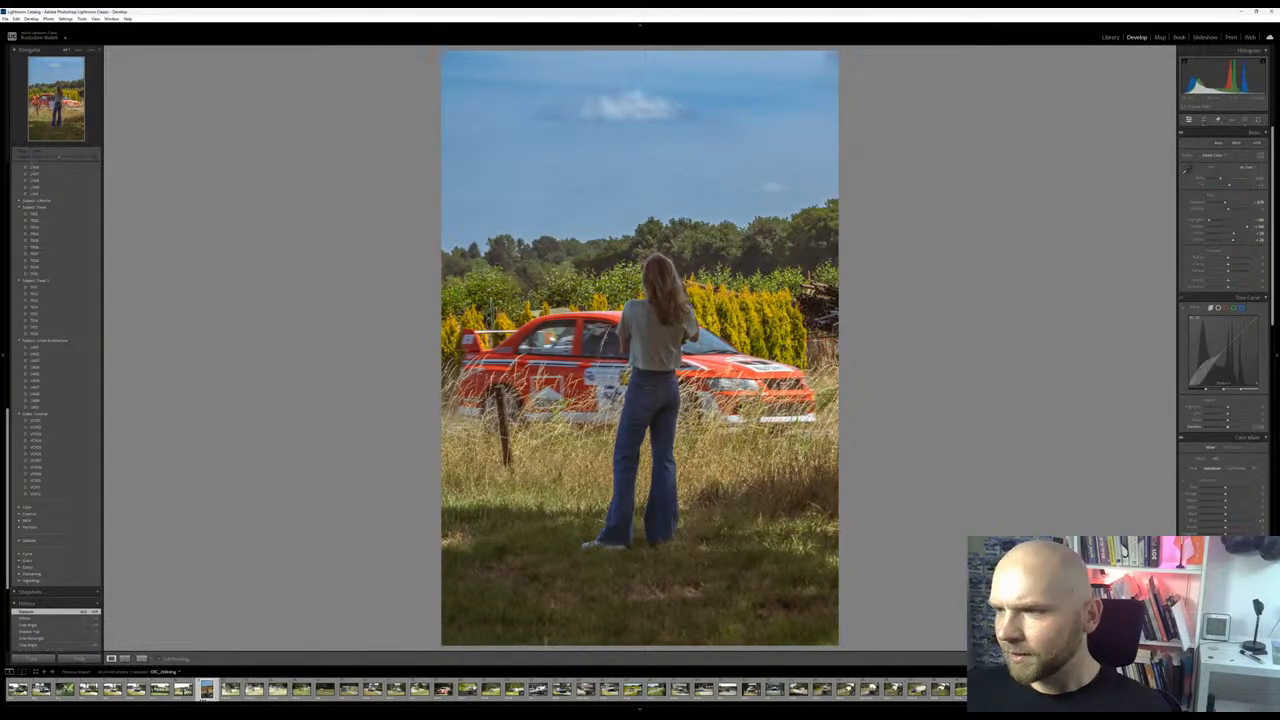
pyautogui.moveTo(1203, 370); pyautogui.dragTo(1203, 364)
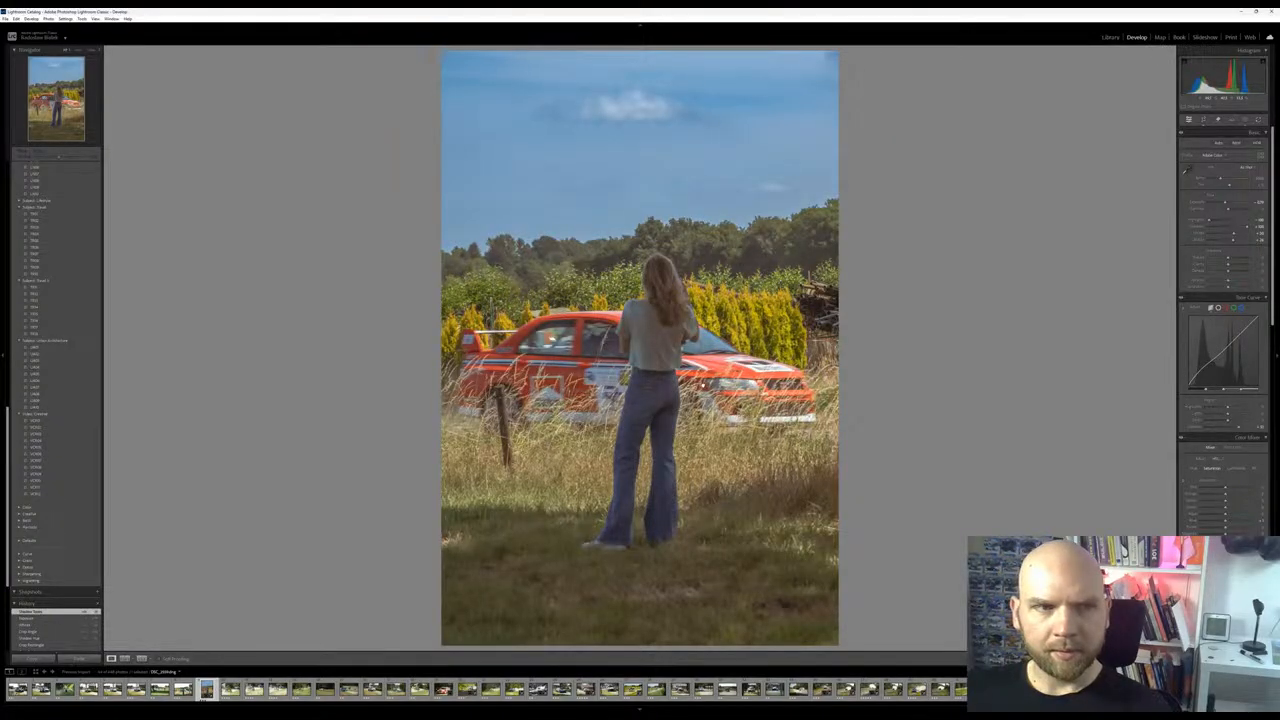
pyautogui.click(704, 386)
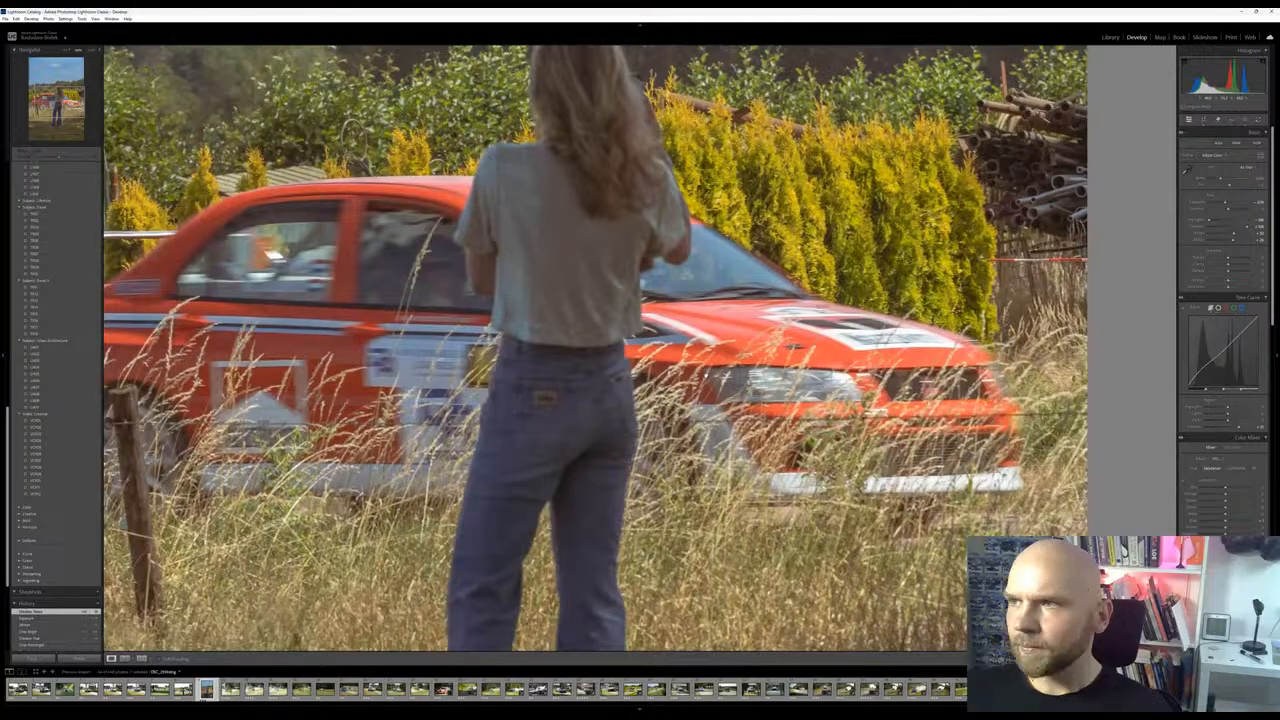
pyautogui.click(704, 386)
# Rebalance the basic tones by raising exposure and contrast and reducing whites and blacks slightly
pyautogui.moveTo(1226, 203); pyautogui.dragTo(1226, 242)
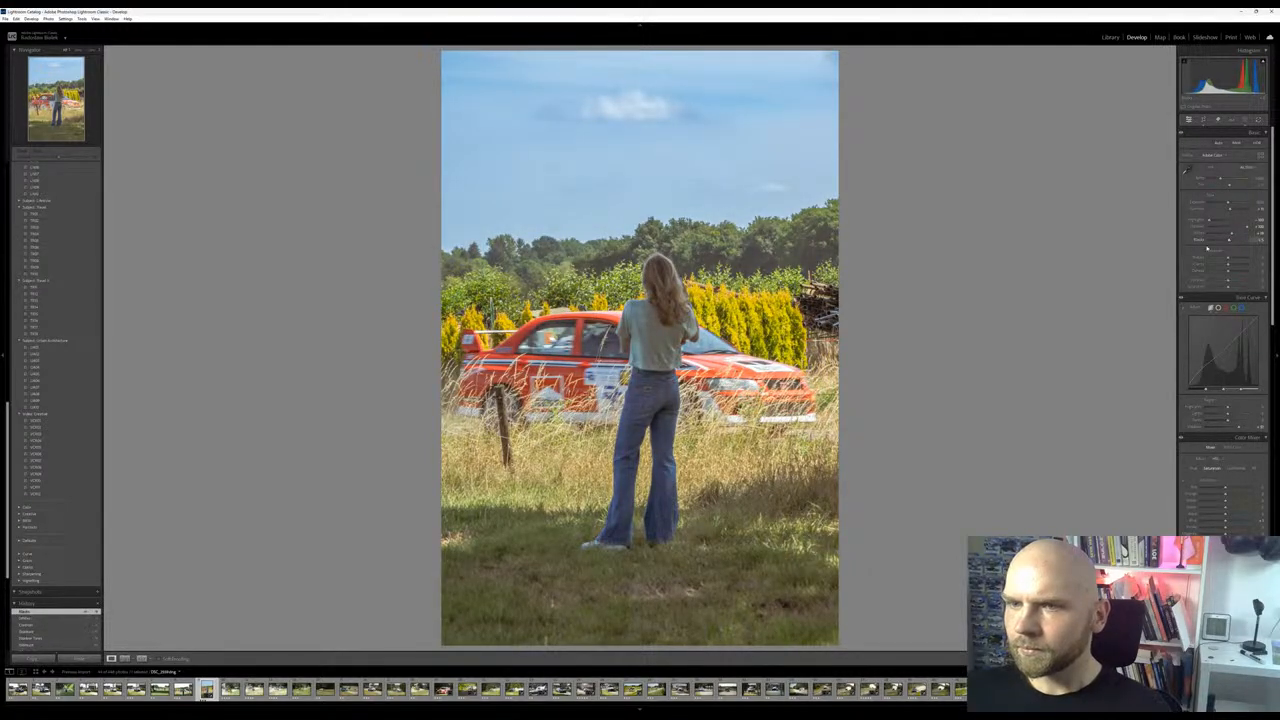
pyautogui.click(650, 370)
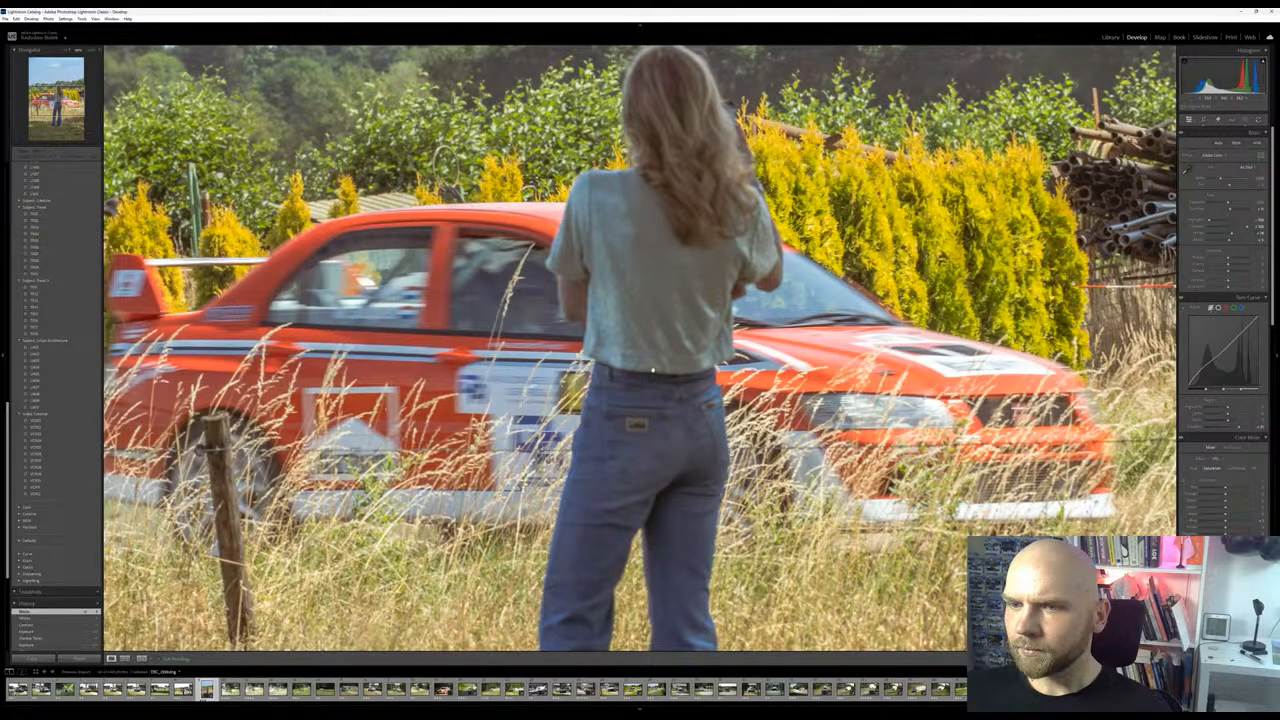
pyautogui.click(652, 370)
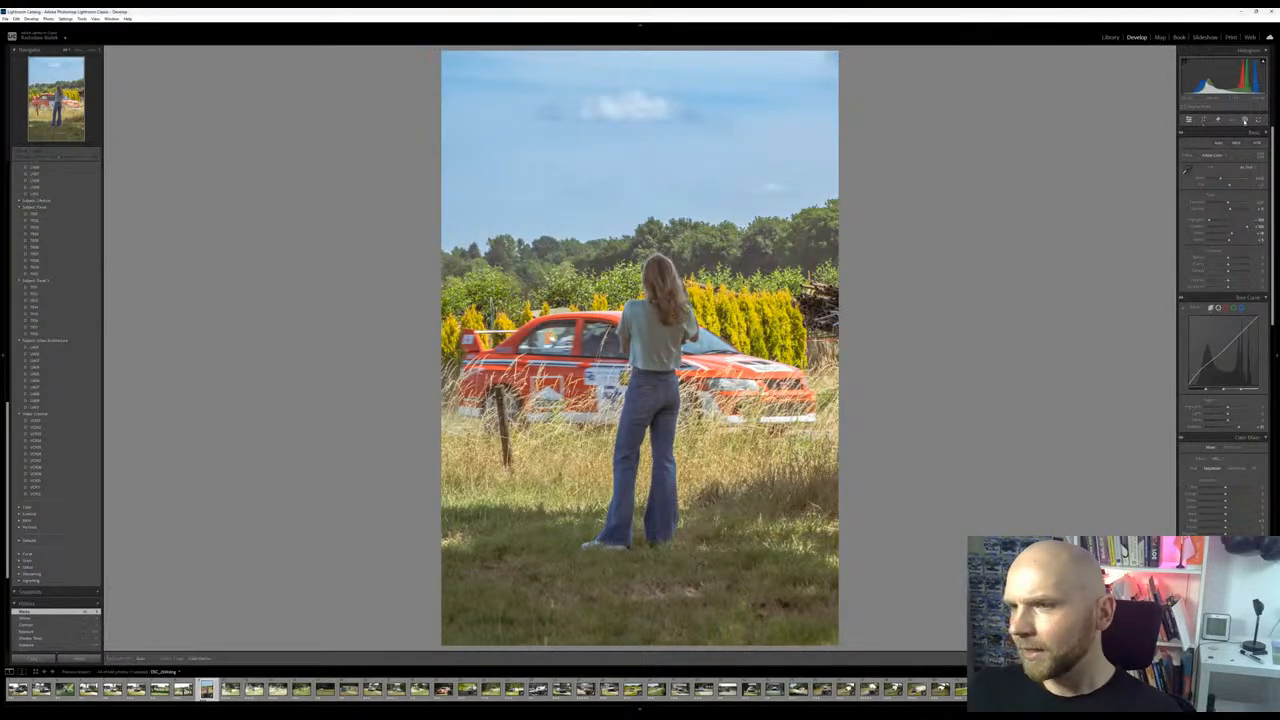
# Remove the wooden fence post in front of the car's rear wheel with the generative Remove tool
pyautogui.click(1245, 121)
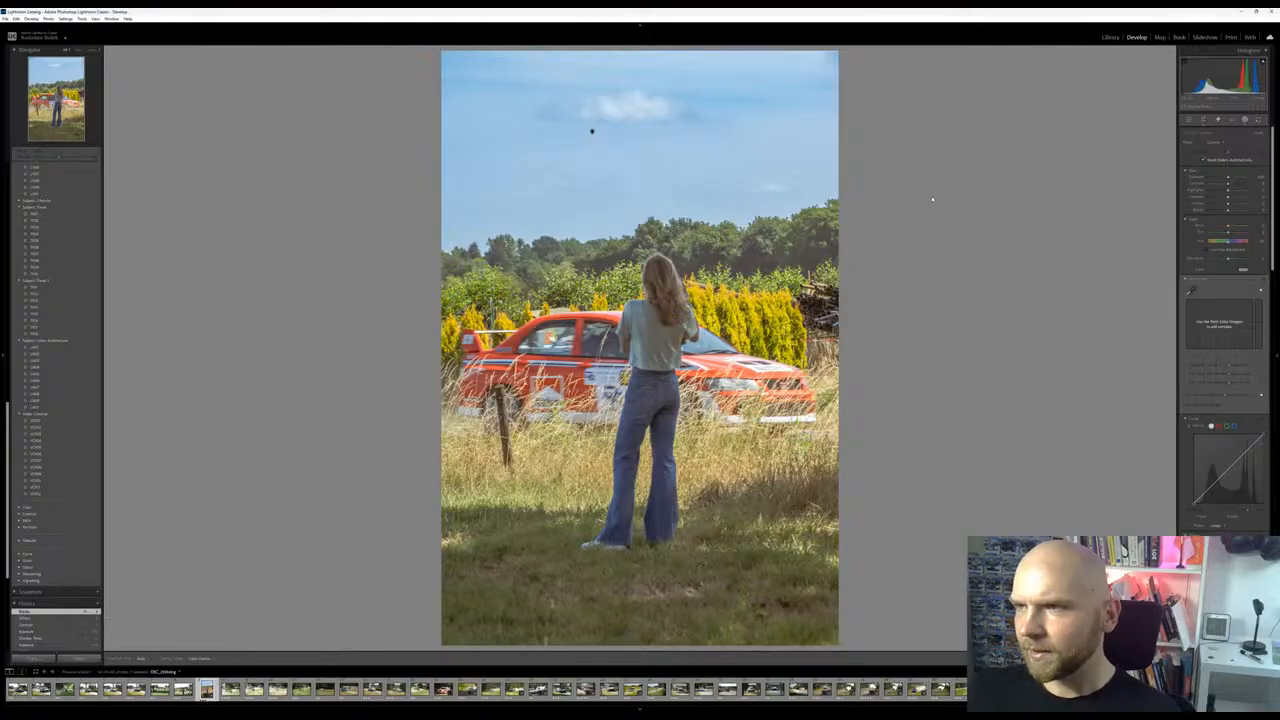
pyautogui.click(1217, 121)
pyautogui.click(1218, 121)
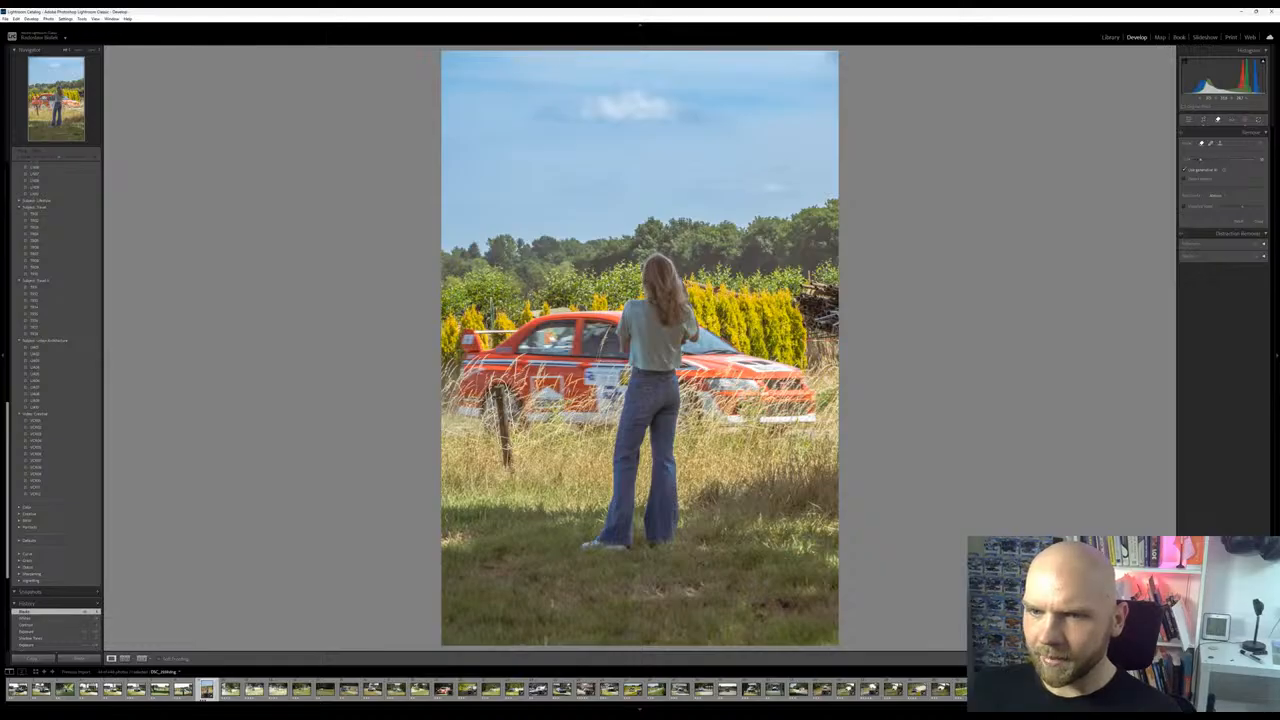
pyautogui.moveTo(498, 386); pyautogui.dragTo(510, 472)
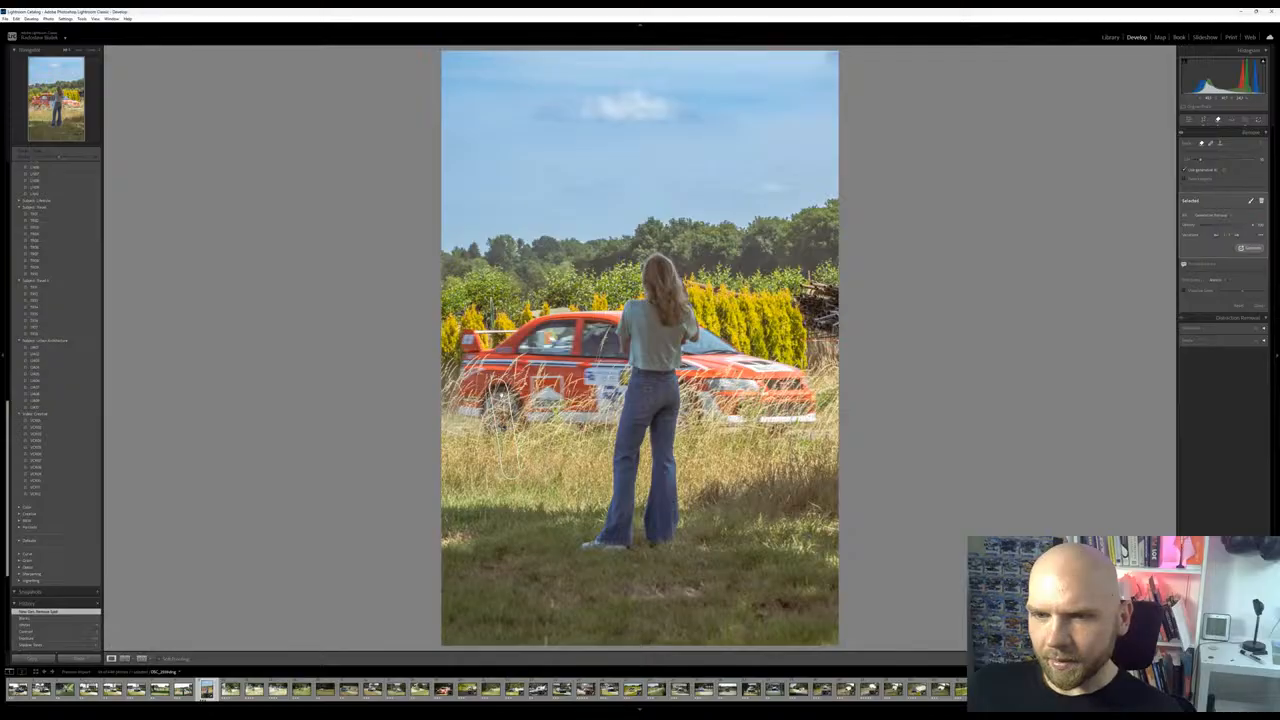
# Compare the generated variations of the post removal, keep the best one, and return to the general edit settings
pyautogui.click(1239, 236)
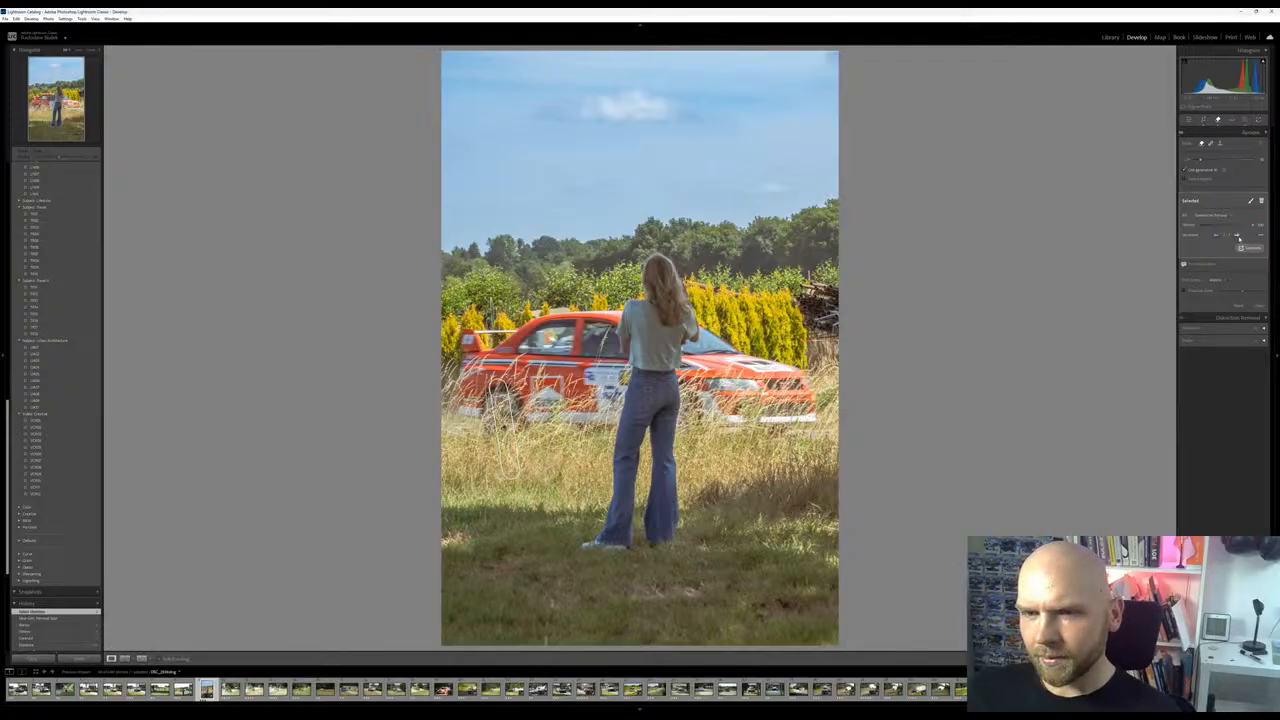
pyautogui.click(1239, 236)
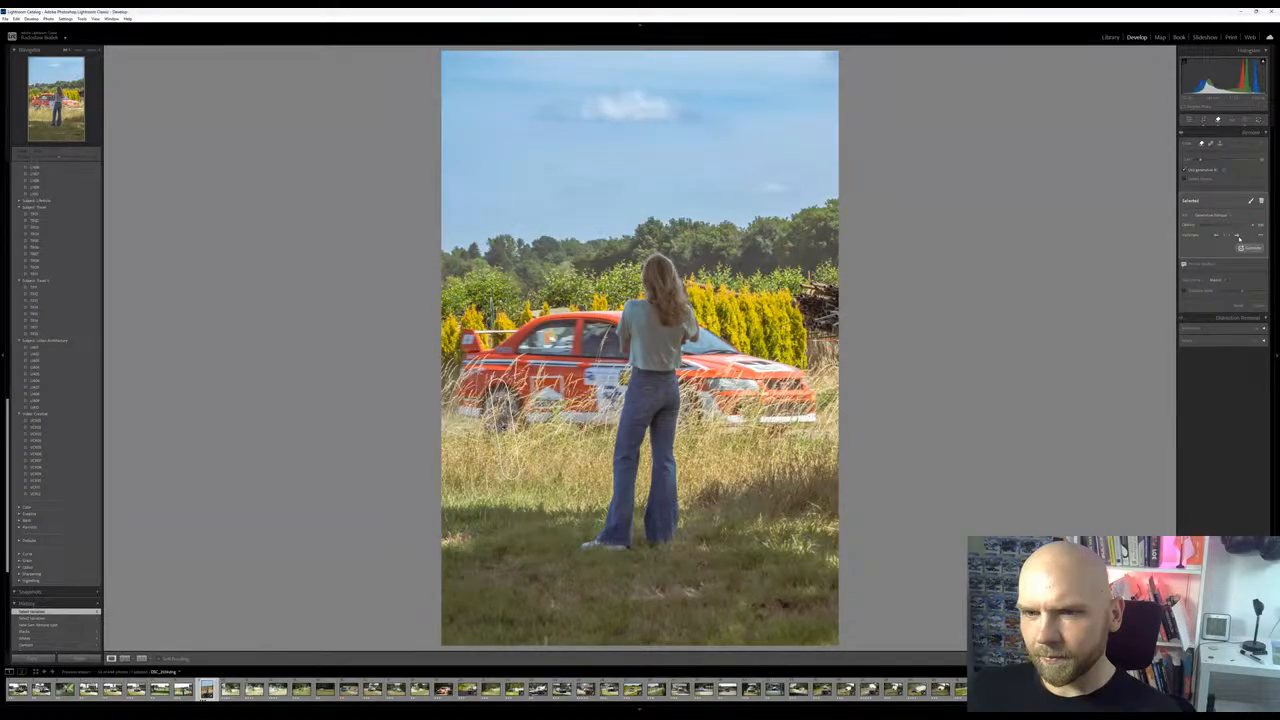
pyautogui.click(1239, 236)
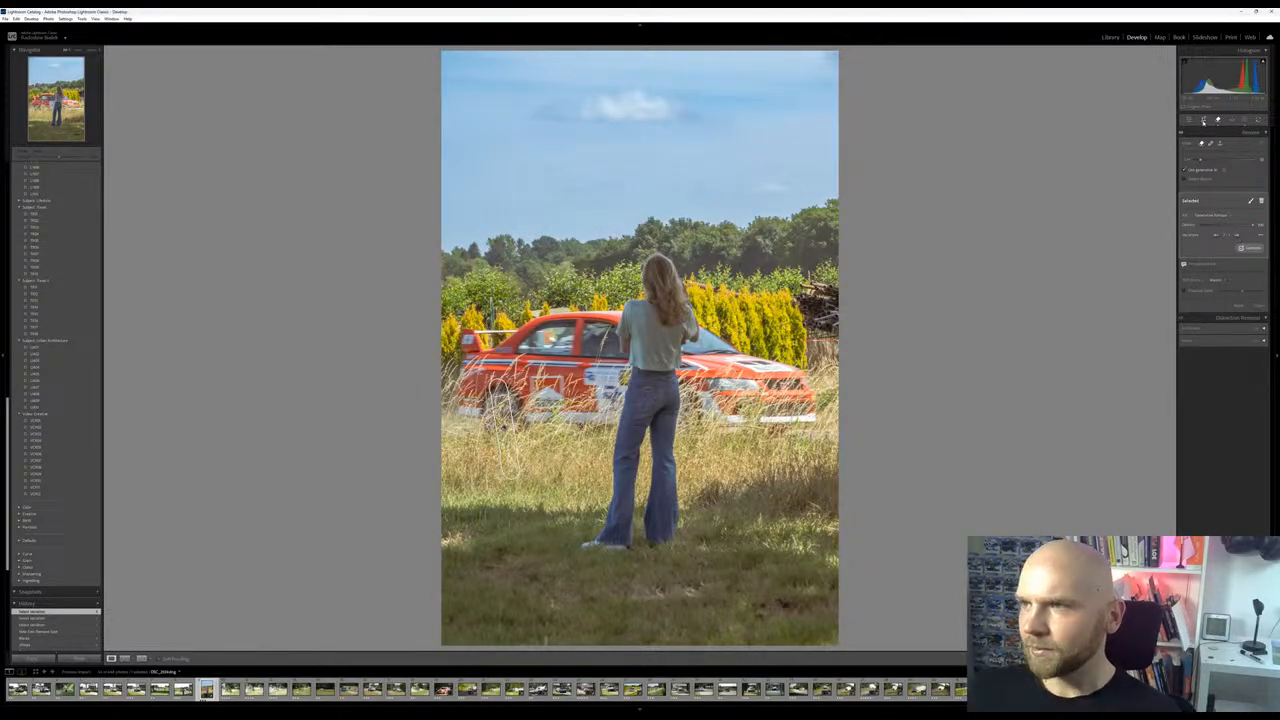
pyautogui.click(1190, 120)
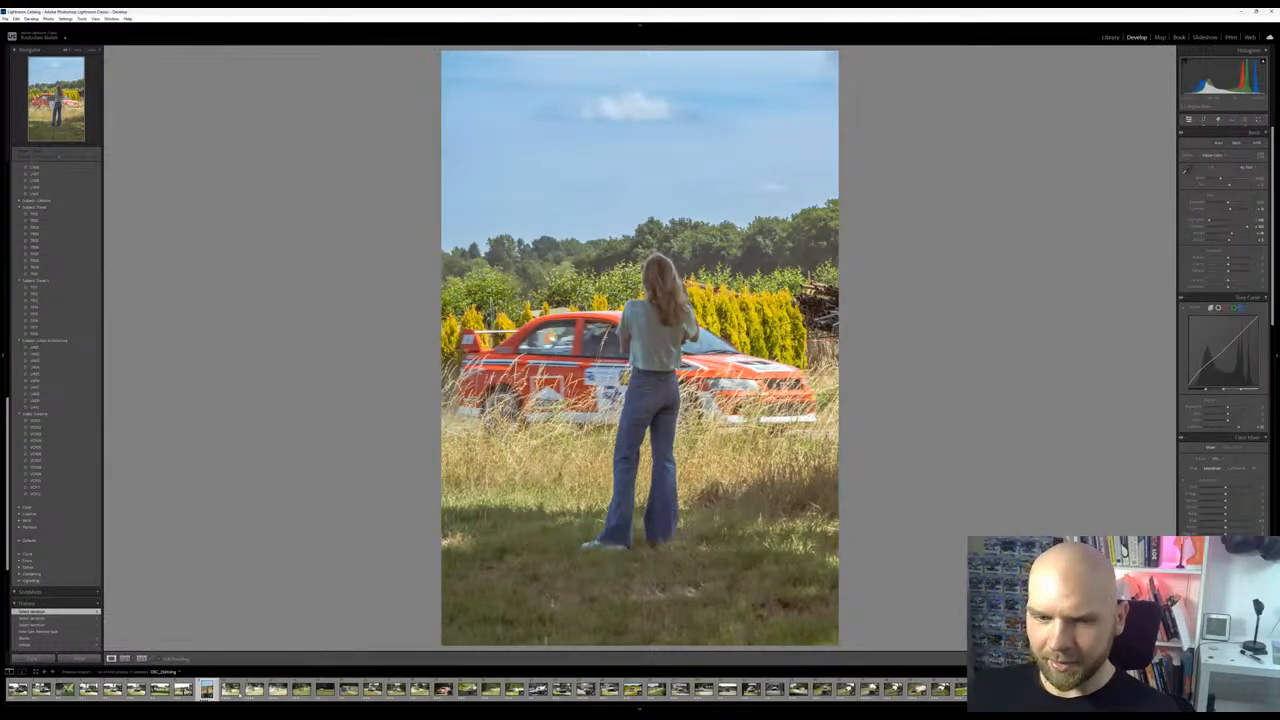
# Open the yellow number 16 rally car photo for editing after comparing it with the white number 21 car photo
pyautogui.click(228, 694)
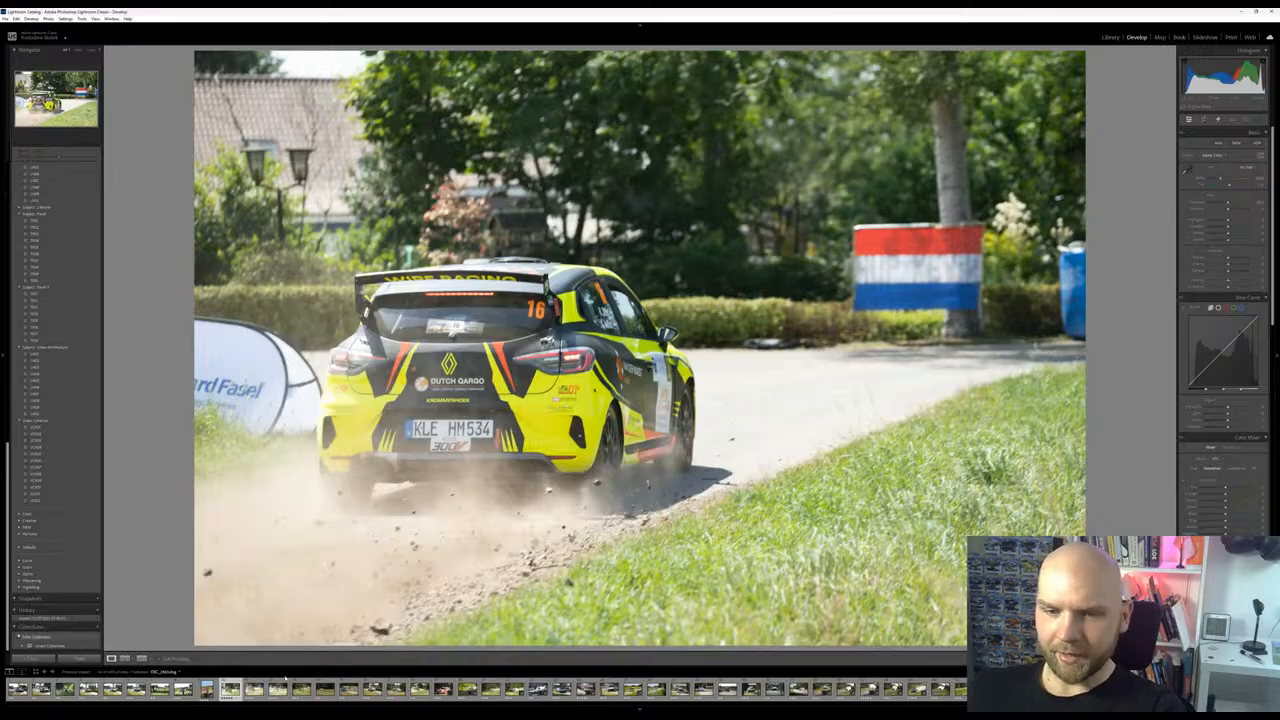
pyautogui.press('Right')
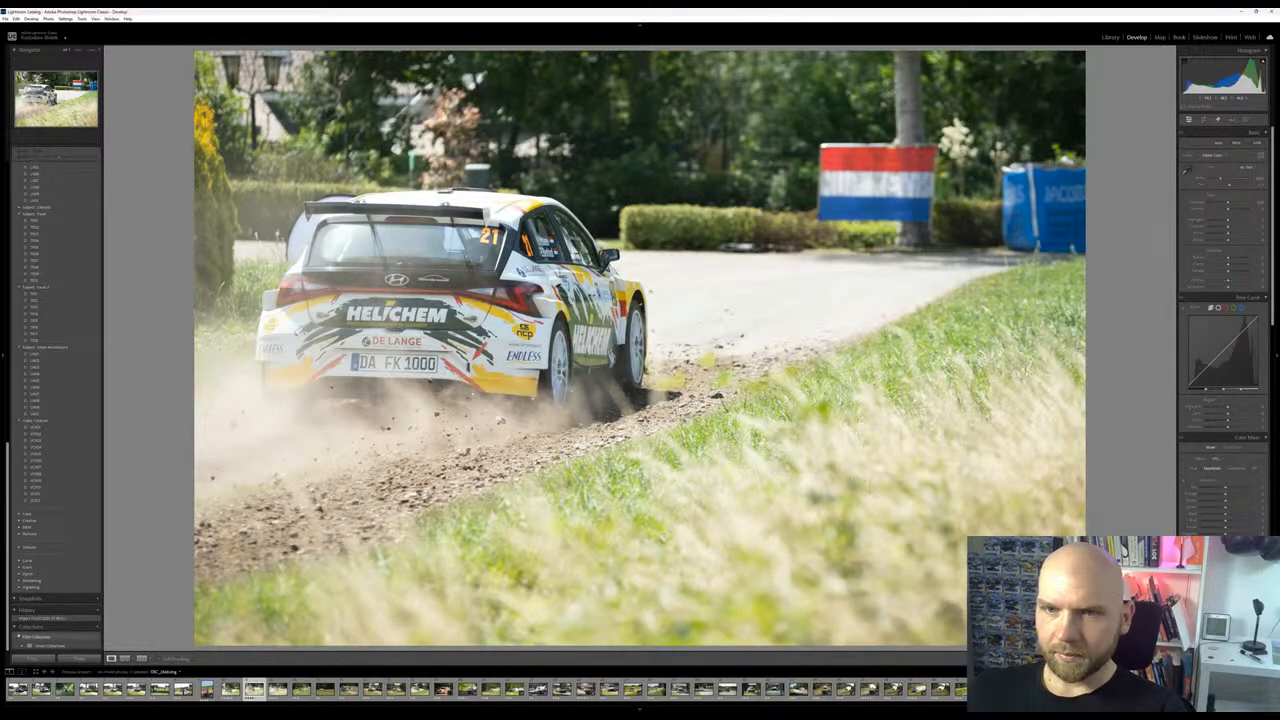
pyautogui.press('Left')
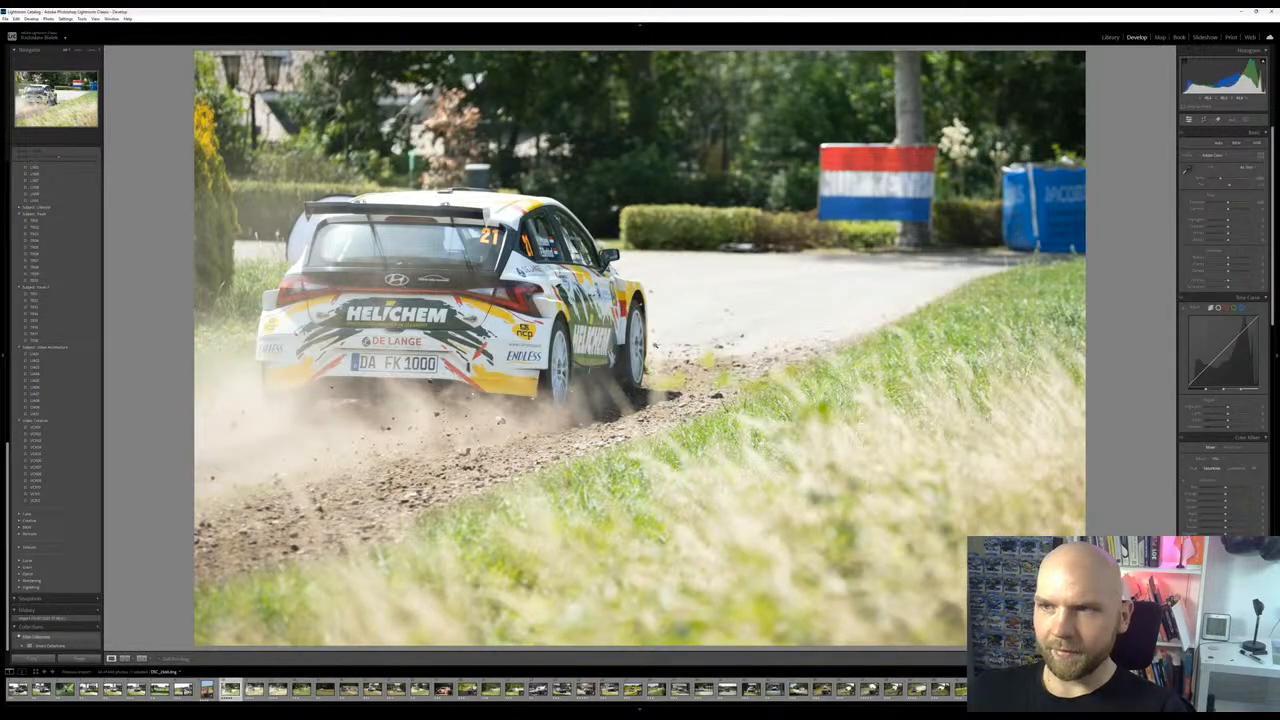
pyautogui.press('Right')
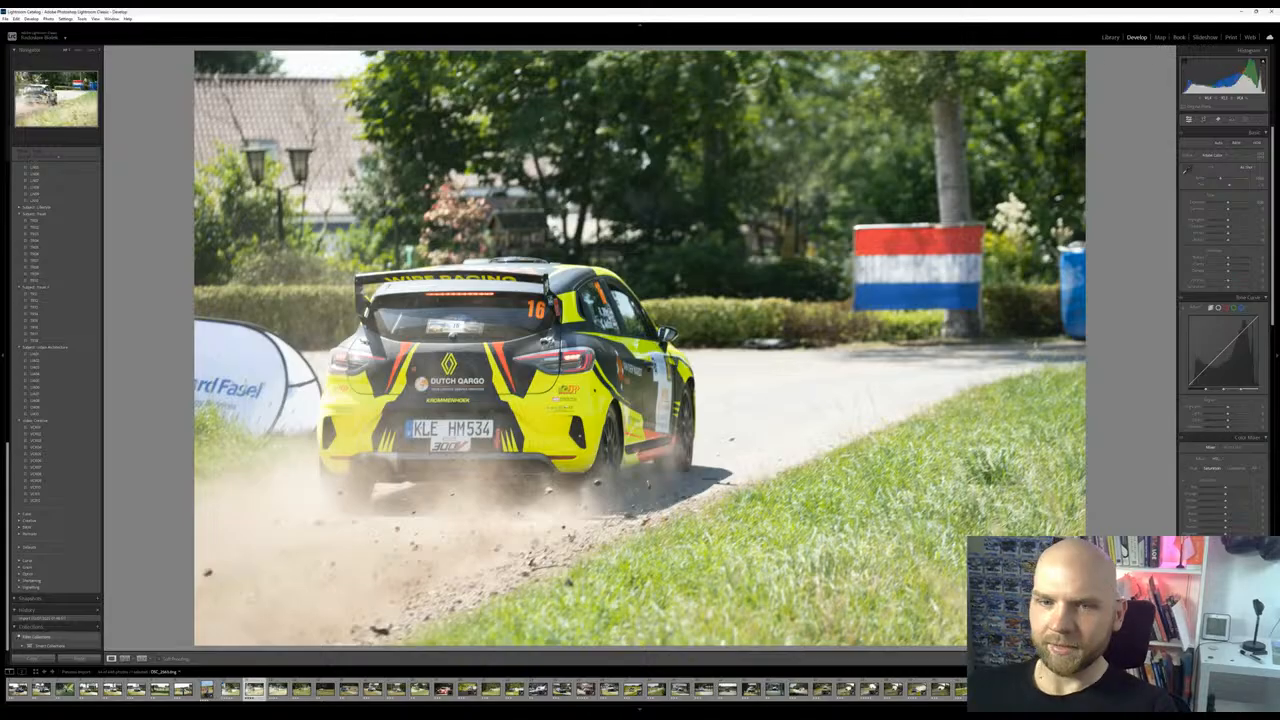
pyautogui.press('Left')
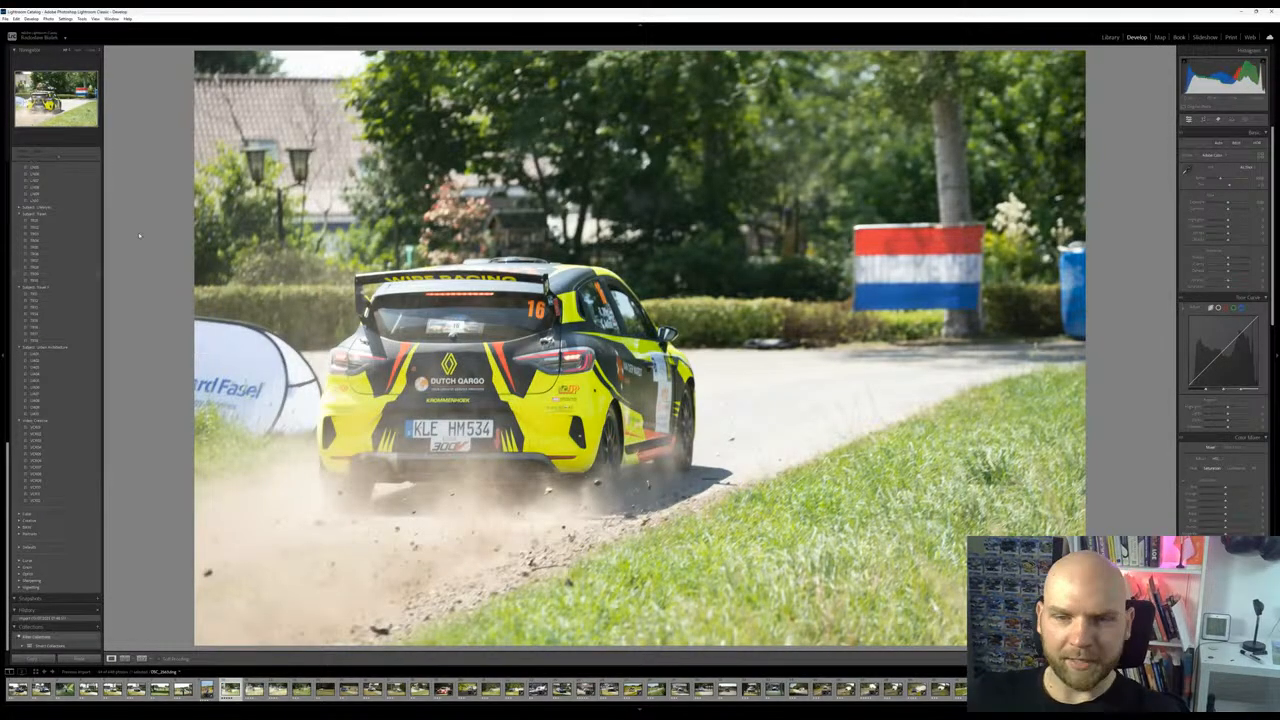
# Compare the yellow number 16 car photo with the white number 21 car photo and open the white car shot for editing
pyautogui.press('Right')
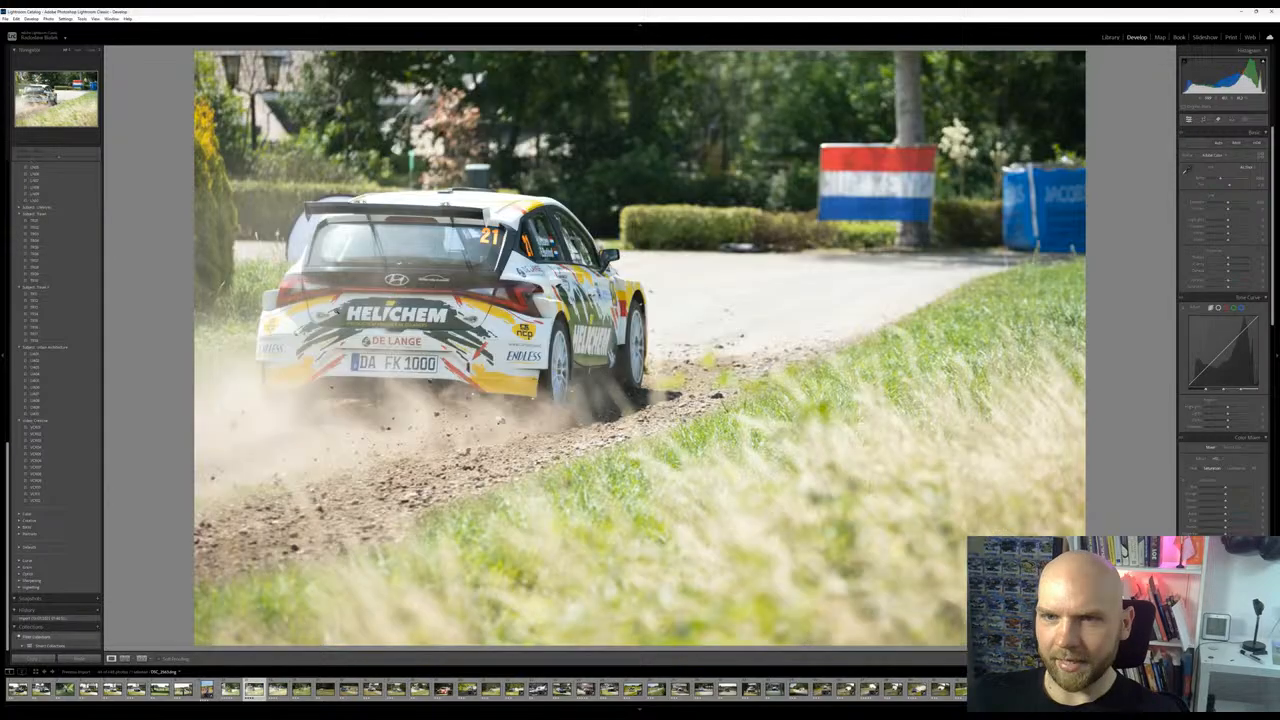
pyautogui.press('Left')
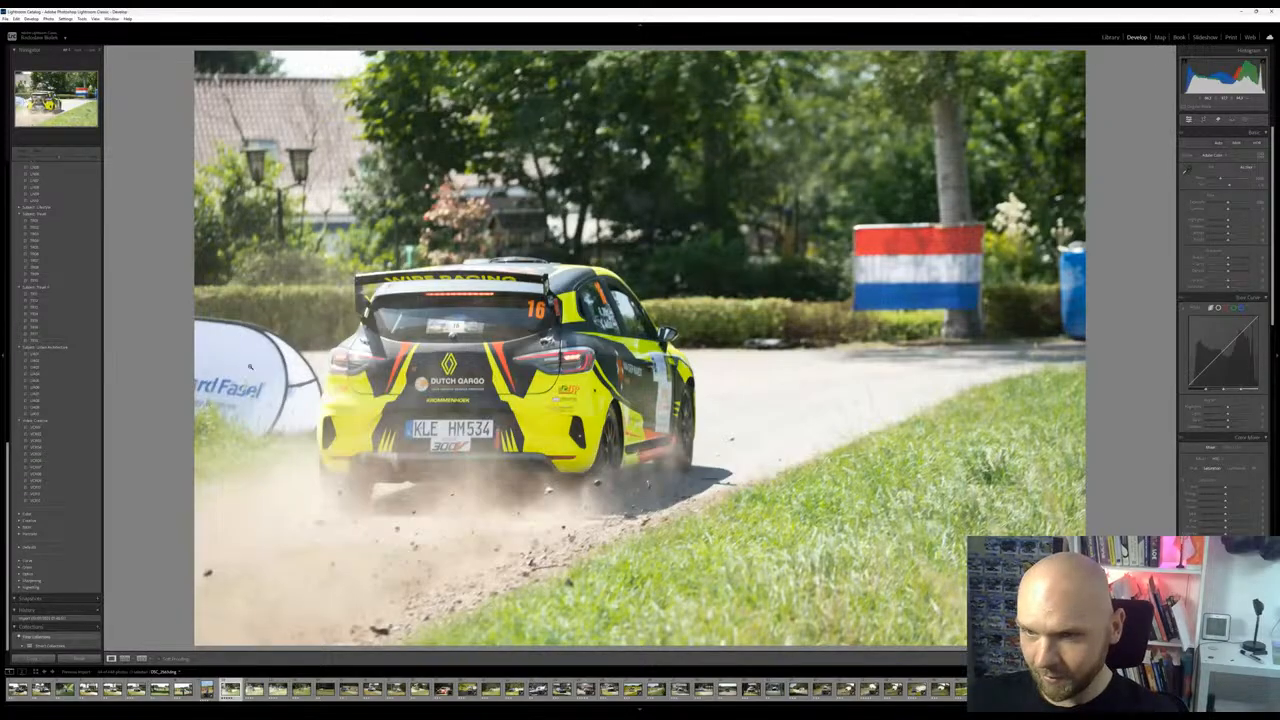
pyautogui.press('Right')
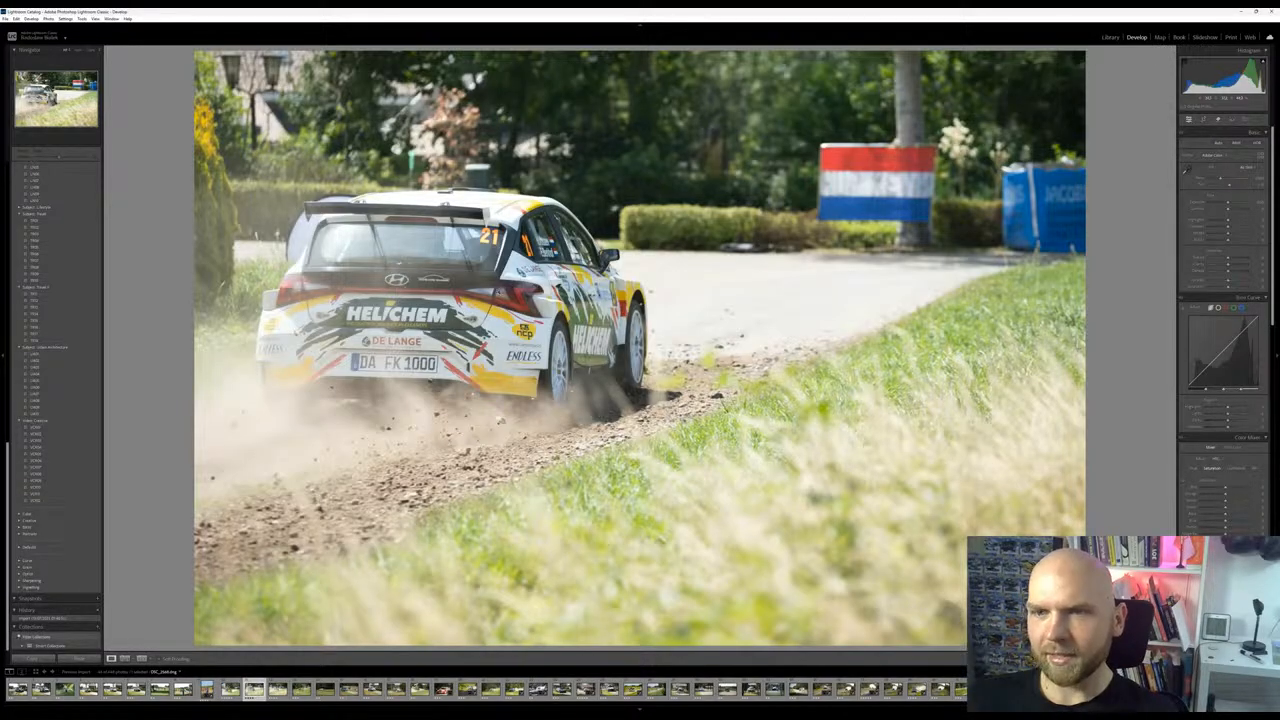
pyautogui.press('Left')
pyautogui.press('Right')
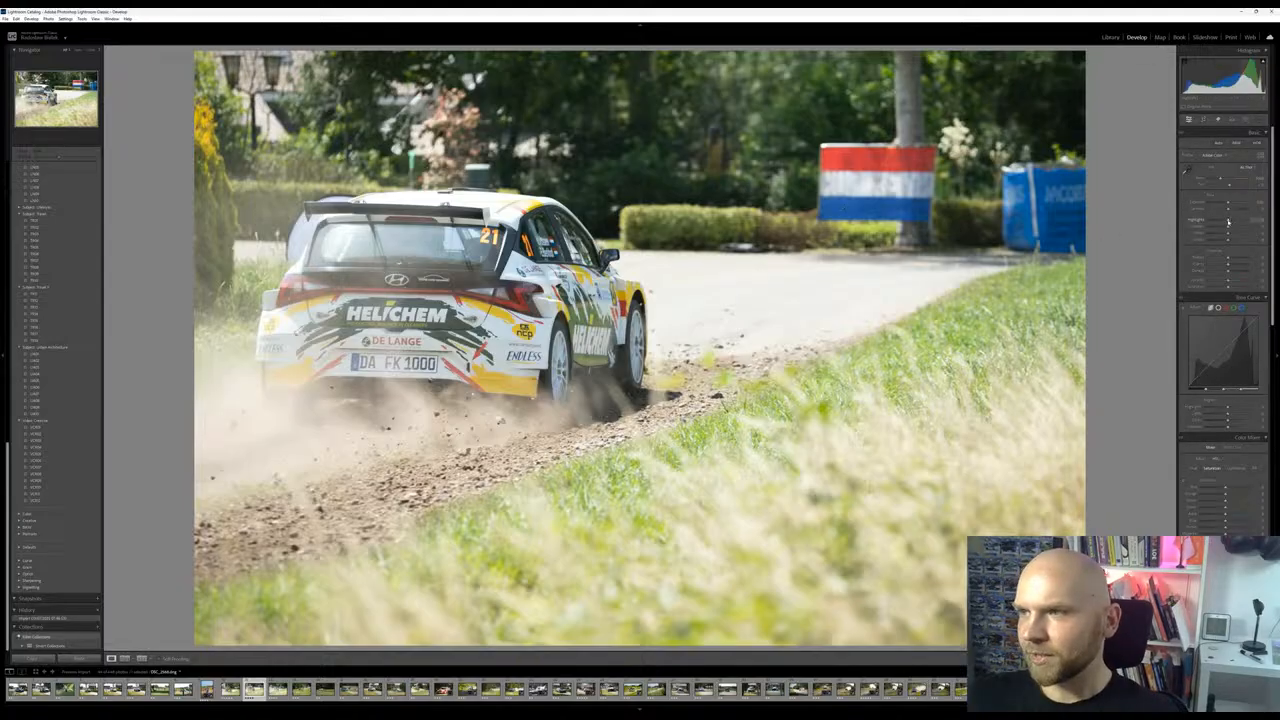
# Pull the white car photo's highlights all the way down and slightly adjust contrast, texture and clarity
pyautogui.moveTo(1226, 222)
pyautogui.mouseDown()
pyautogui.moveTo(1202, 227)
pyautogui.moveTo(1246, 228)
pyautogui.moveTo(1230, 229)
pyautogui.moveTo(1227, 201)
pyautogui.mouseUp()
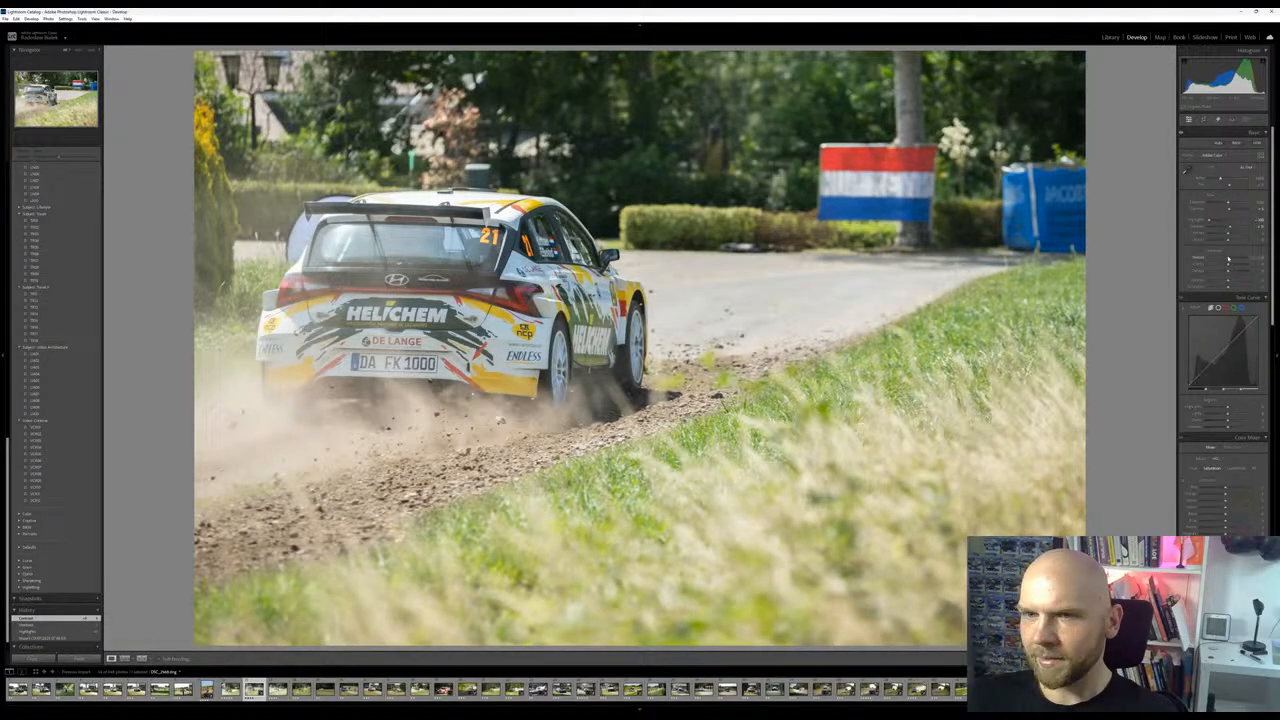
pyautogui.moveTo(1236, 256); pyautogui.dragTo(1229, 266)
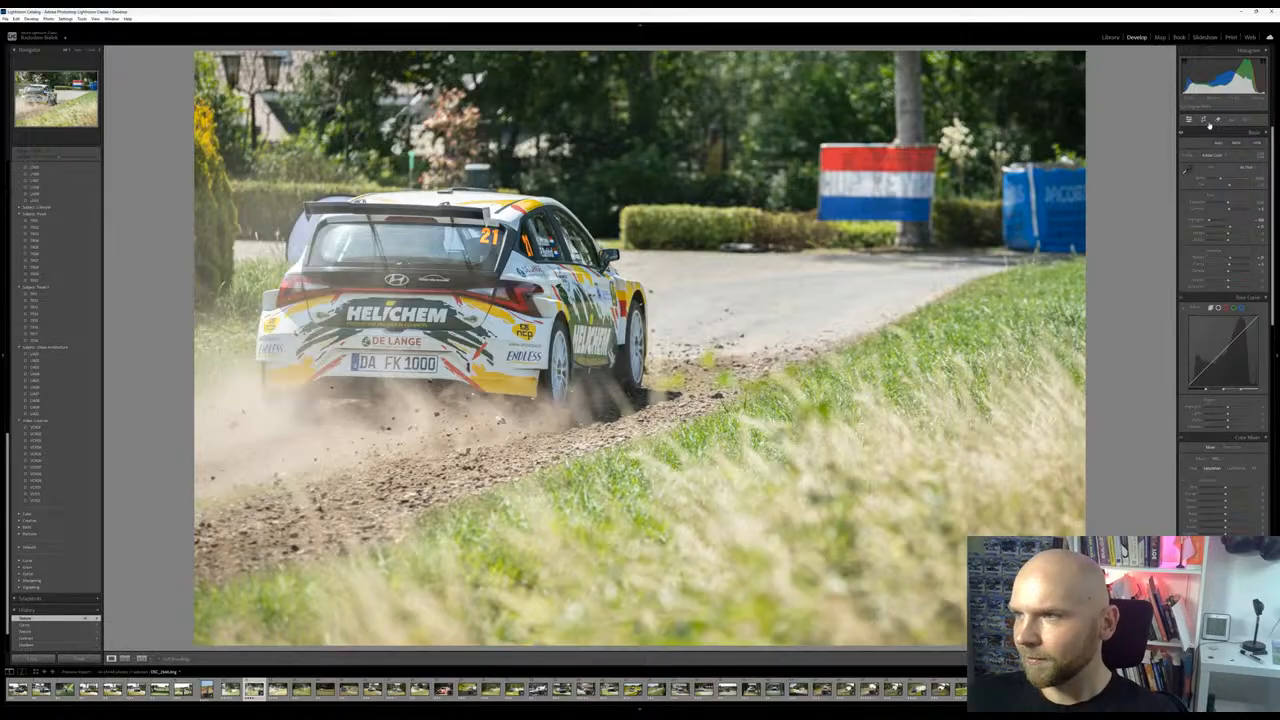
# Paint a brush mask over the dusty dirt track behind the car and raise its texture and clarity
pyautogui.click(1243, 119)
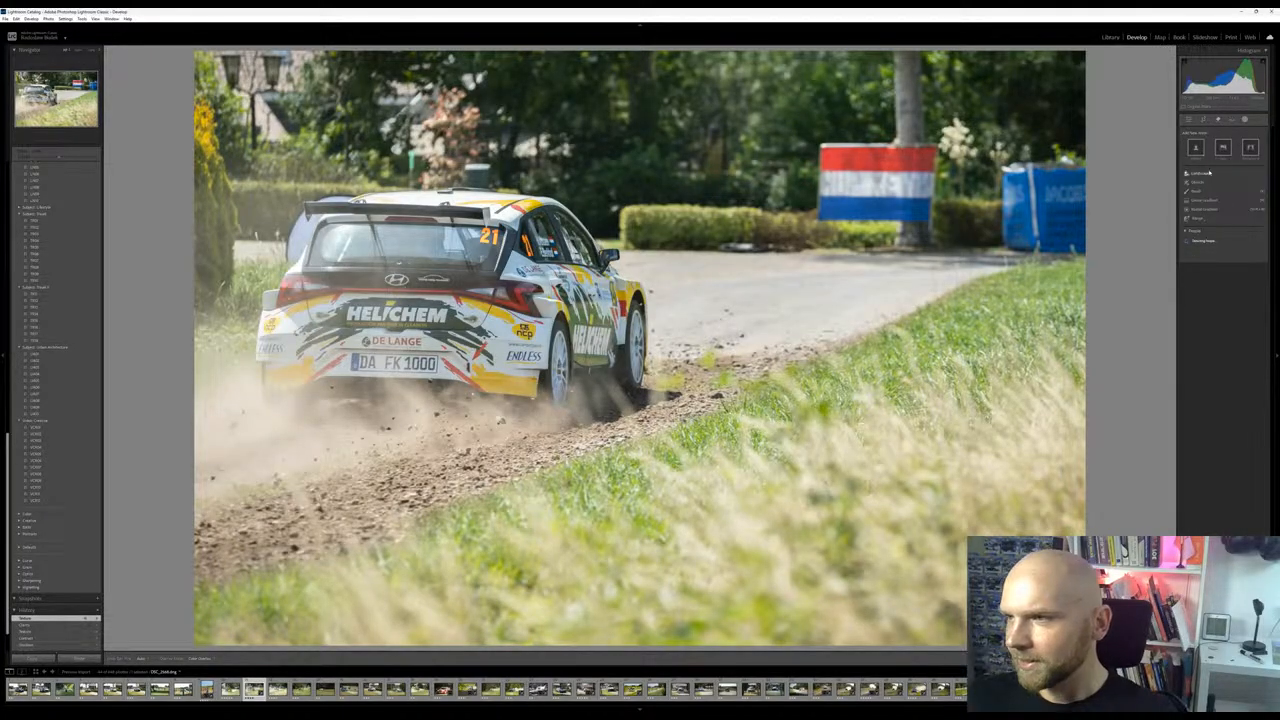
pyautogui.click(1200, 191)
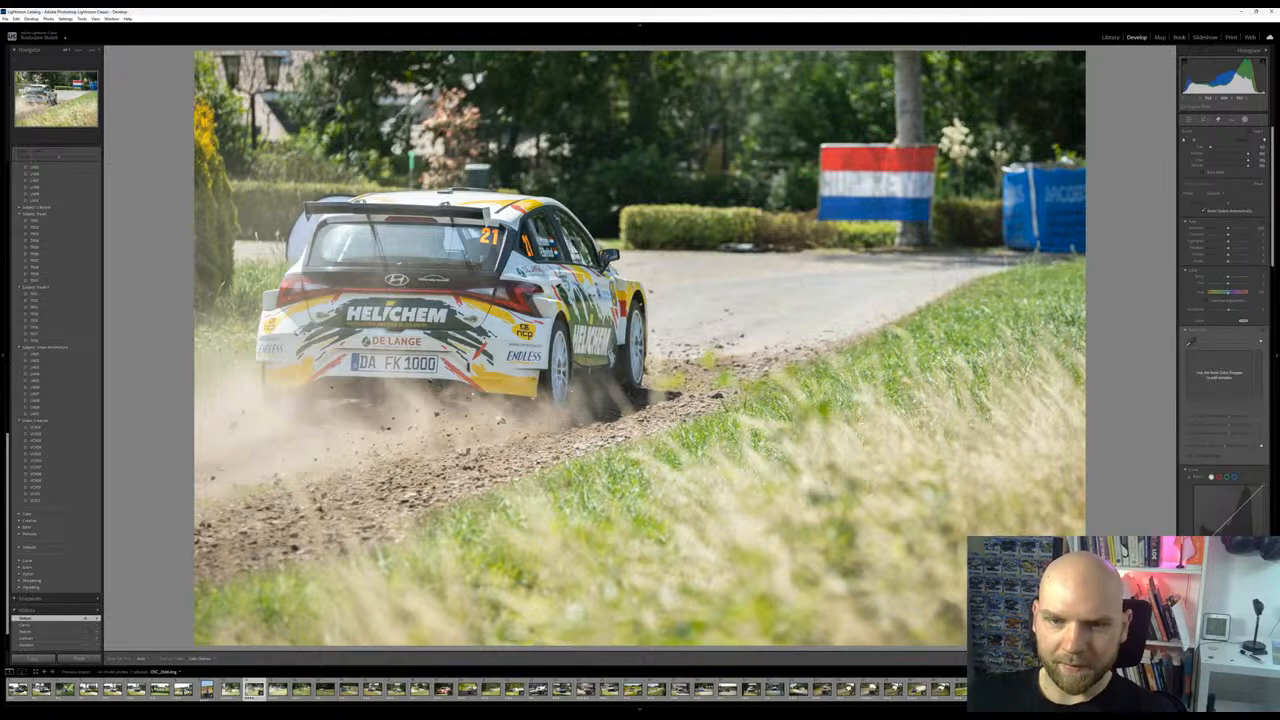
pyautogui.moveTo(183, 560)
pyautogui.mouseDown()
pyautogui.moveTo(460, 465)
pyautogui.moveTo(210, 500)
pyautogui.moveTo(390, 436)
pyautogui.moveTo(220, 425)
pyautogui.moveTo(236, 410)
pyautogui.moveTo(525, 440)
pyautogui.mouseUp()
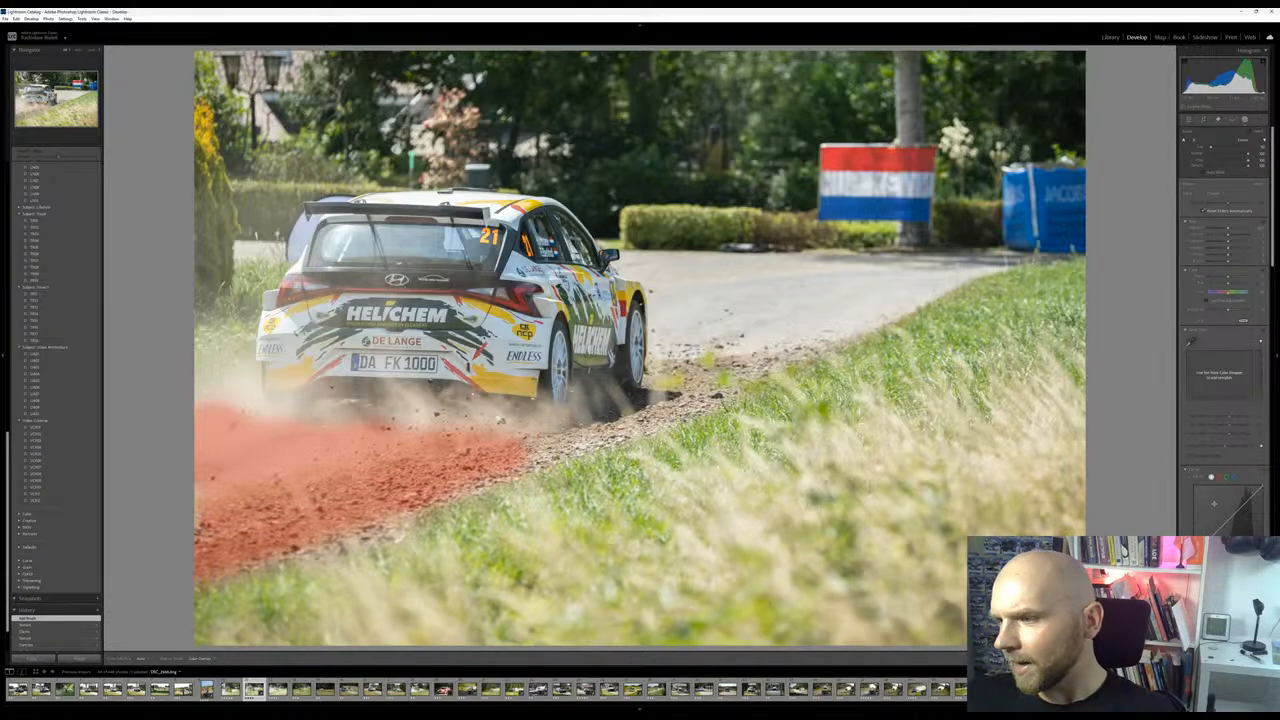
pyautogui.scroll(-3, 1248, 343)
pyautogui.moveTo(1228, 466)
pyautogui.mouseDown()
pyautogui.moveTo(1262, 468)
pyautogui.moveTo(1228, 470)
pyautogui.mouseUp()
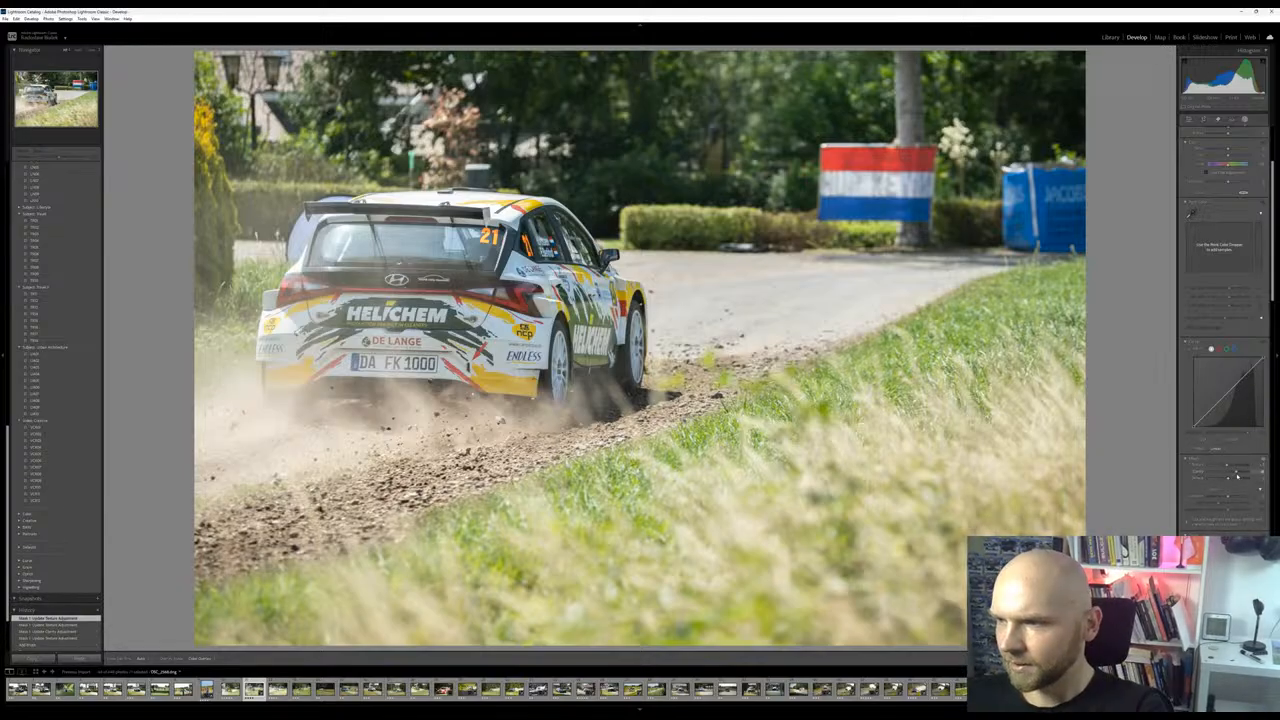
pyautogui.moveTo(1238, 475); pyautogui.dragTo(1238, 474)
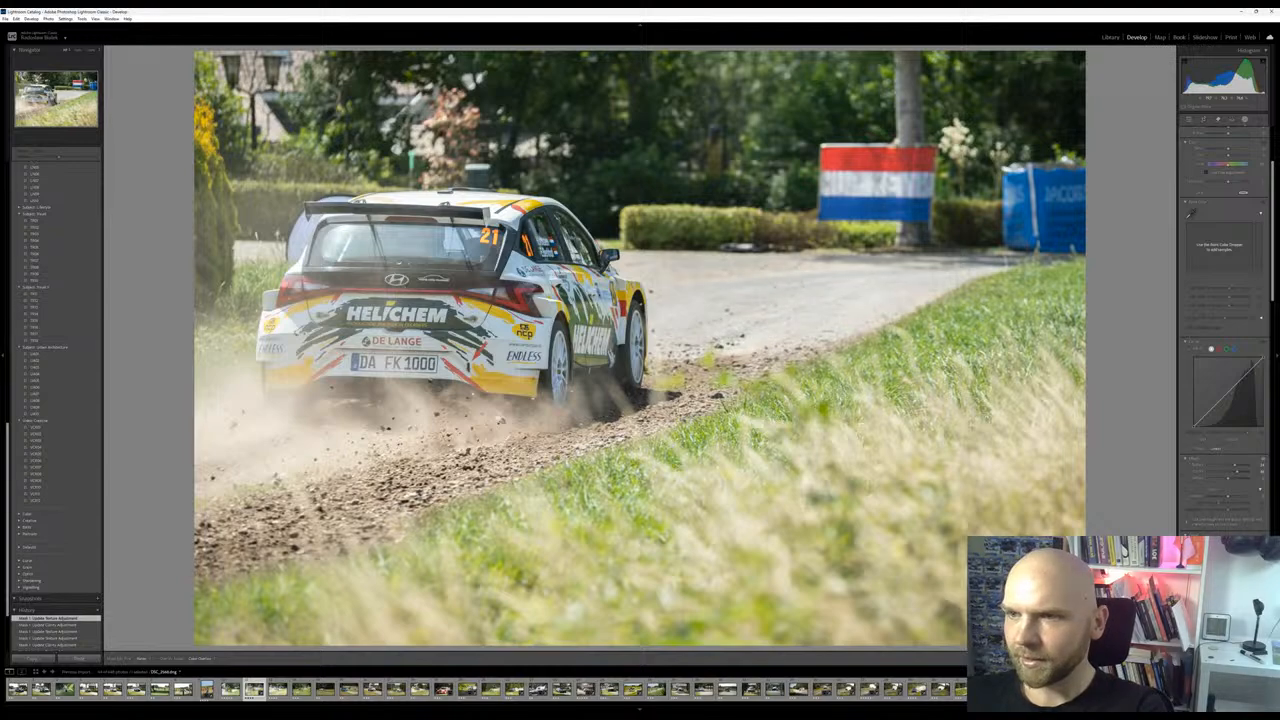
# Extend the brush mask over the dust under the rear bumper and the dirt beside the rear wheel
pyautogui.moveTo(290, 415); pyautogui.dragTo(360, 420)
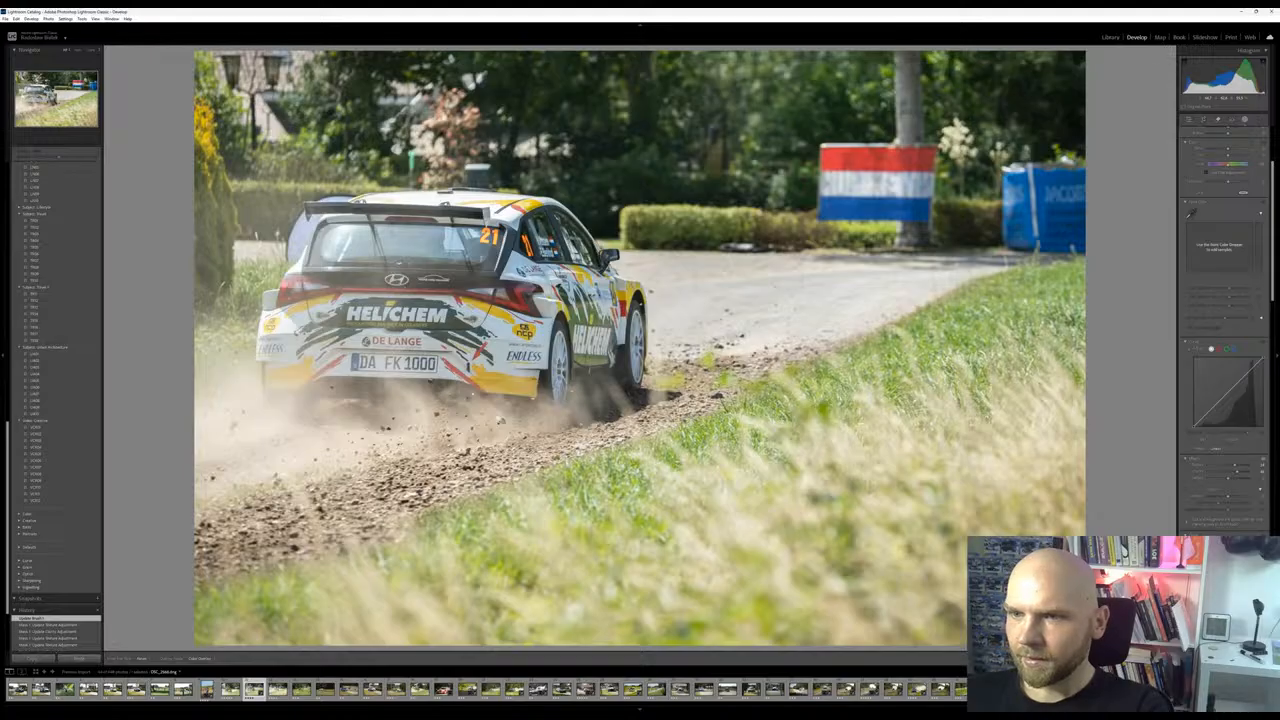
pyautogui.moveTo(300, 415); pyautogui.dragTo(340, 420)
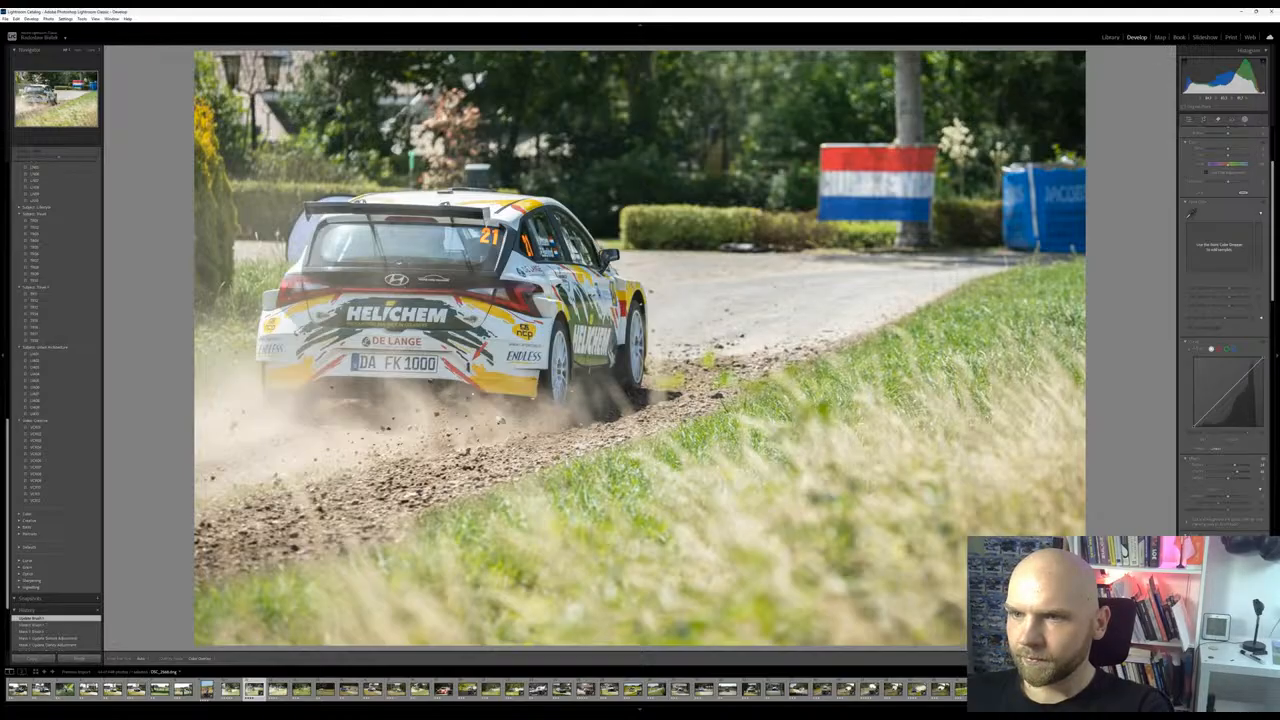
pyautogui.moveTo(650, 395)
pyautogui.mouseDown()
pyautogui.moveTo(670, 396)
pyautogui.moveTo(590, 422)
pyautogui.mouseUp()
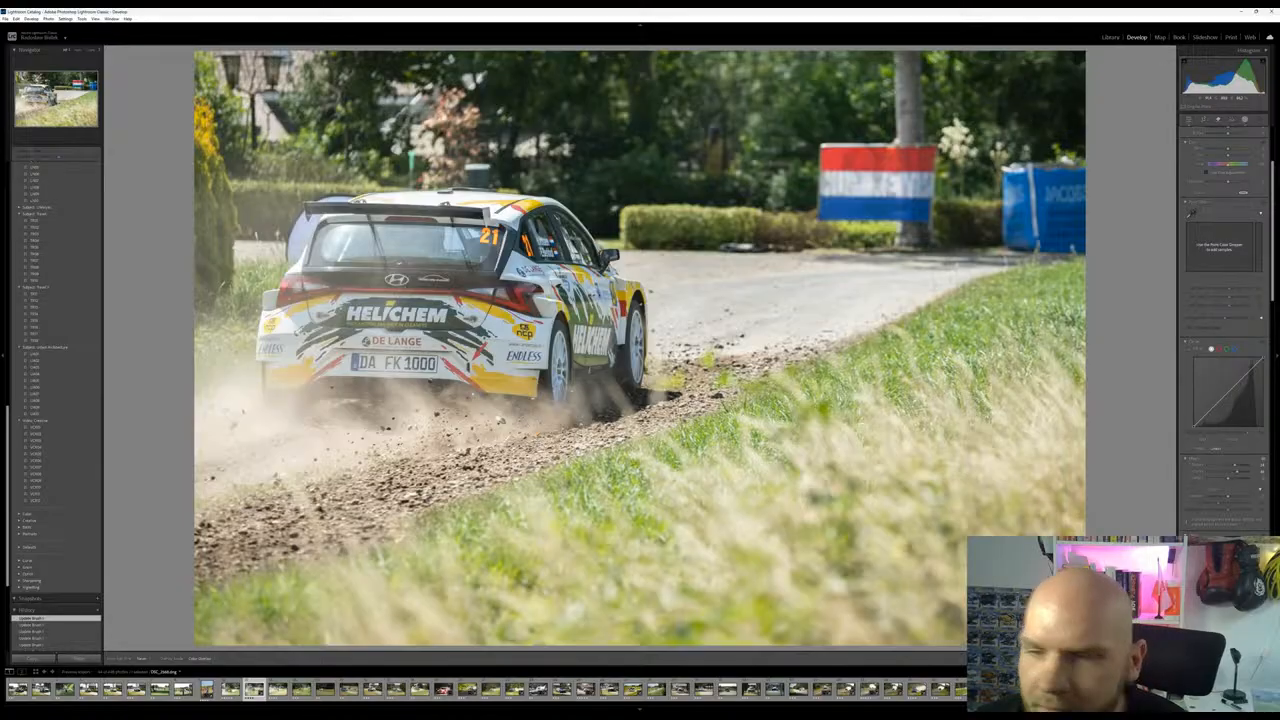
# Fine-tune the clarity of the dirt-track mask and return to the general edit settings
pyautogui.scroll(3, 1208, 318)
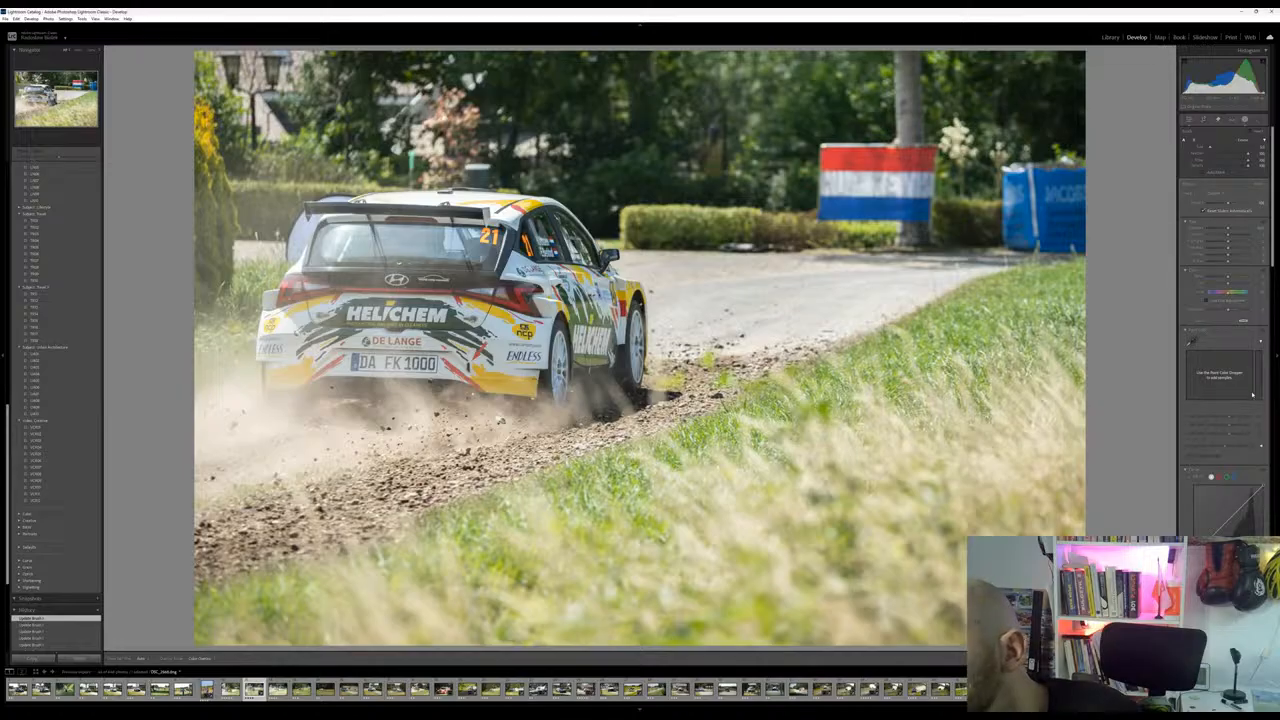
pyautogui.scroll(-5, 1235, 427)
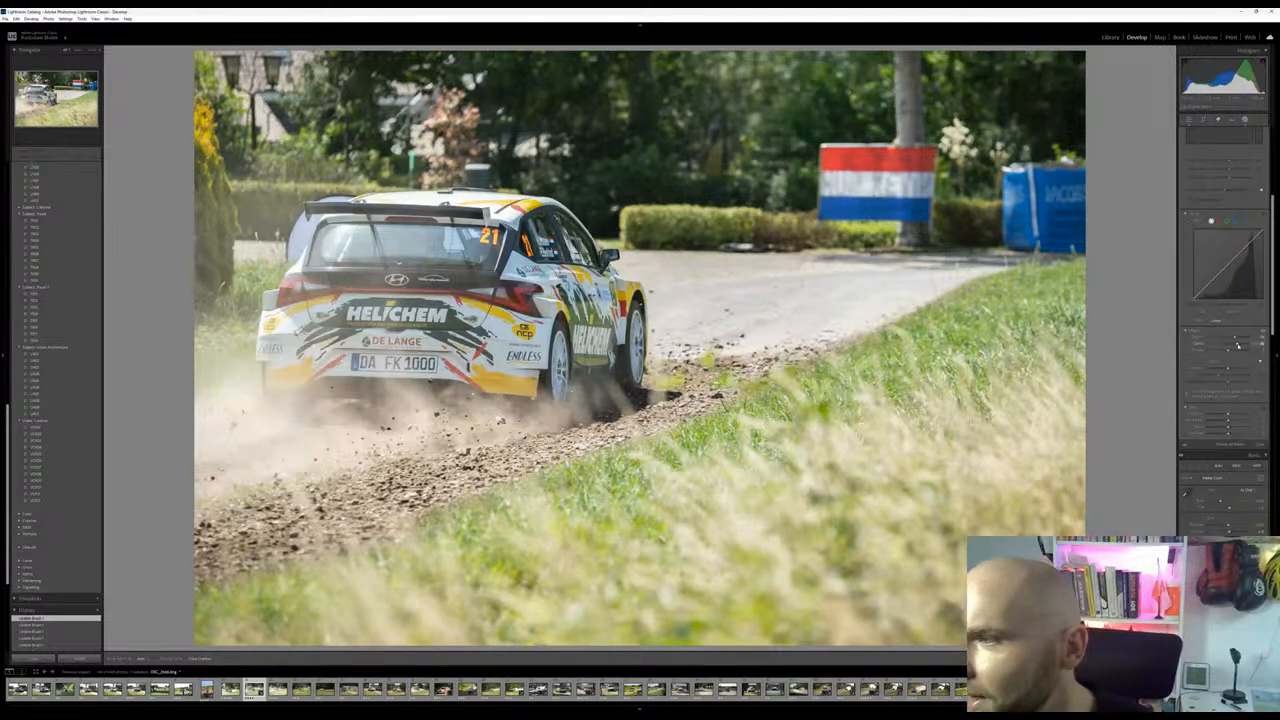
pyautogui.moveTo(1238, 346); pyautogui.dragTo(1229, 348)
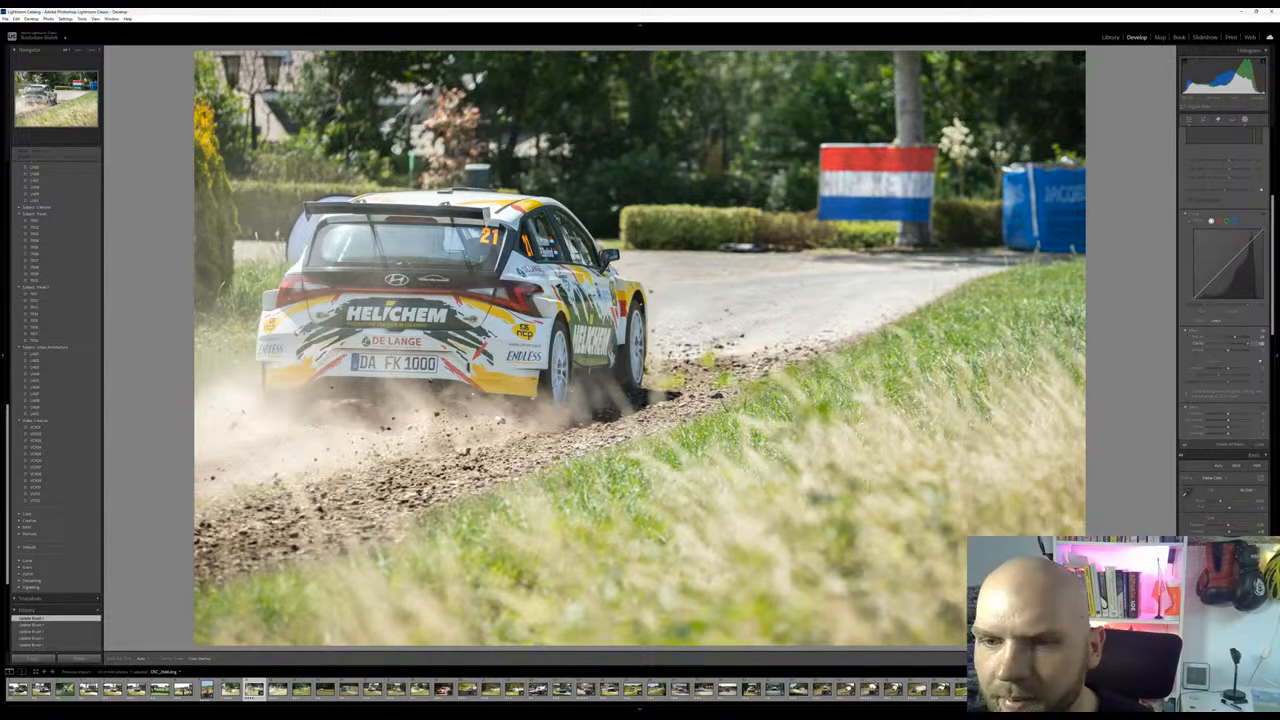
pyautogui.moveTo(1215, 346); pyautogui.dragTo(1271, 347)
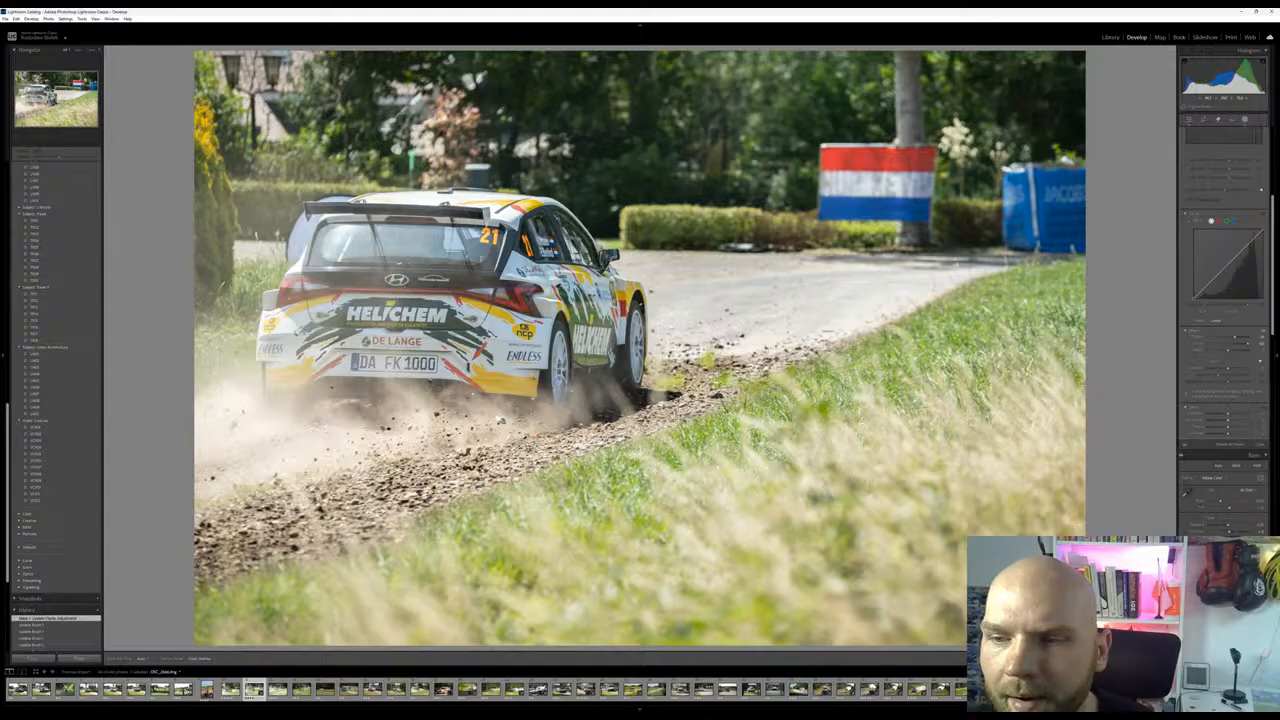
pyautogui.click(1189, 121)
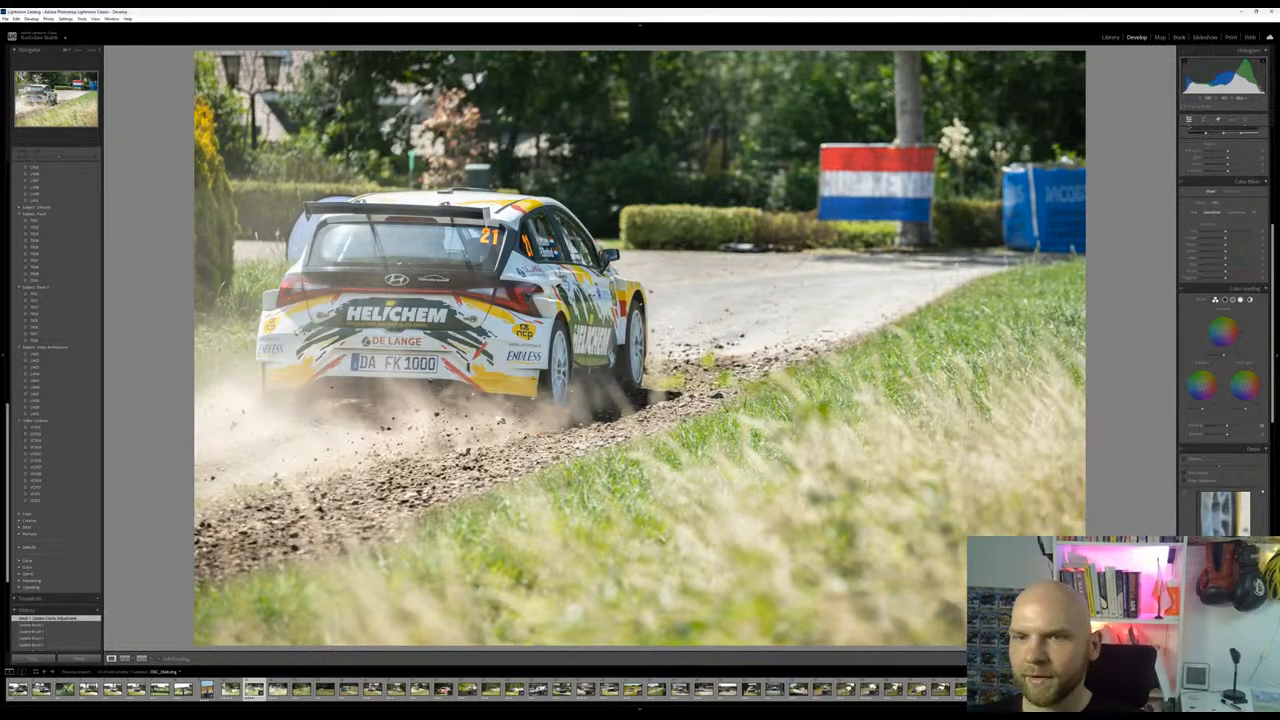
# Fine-tune the photo's overall vibrance and saturation, and inspect the car up close
pyautogui.scroll(5, 1225, 262)
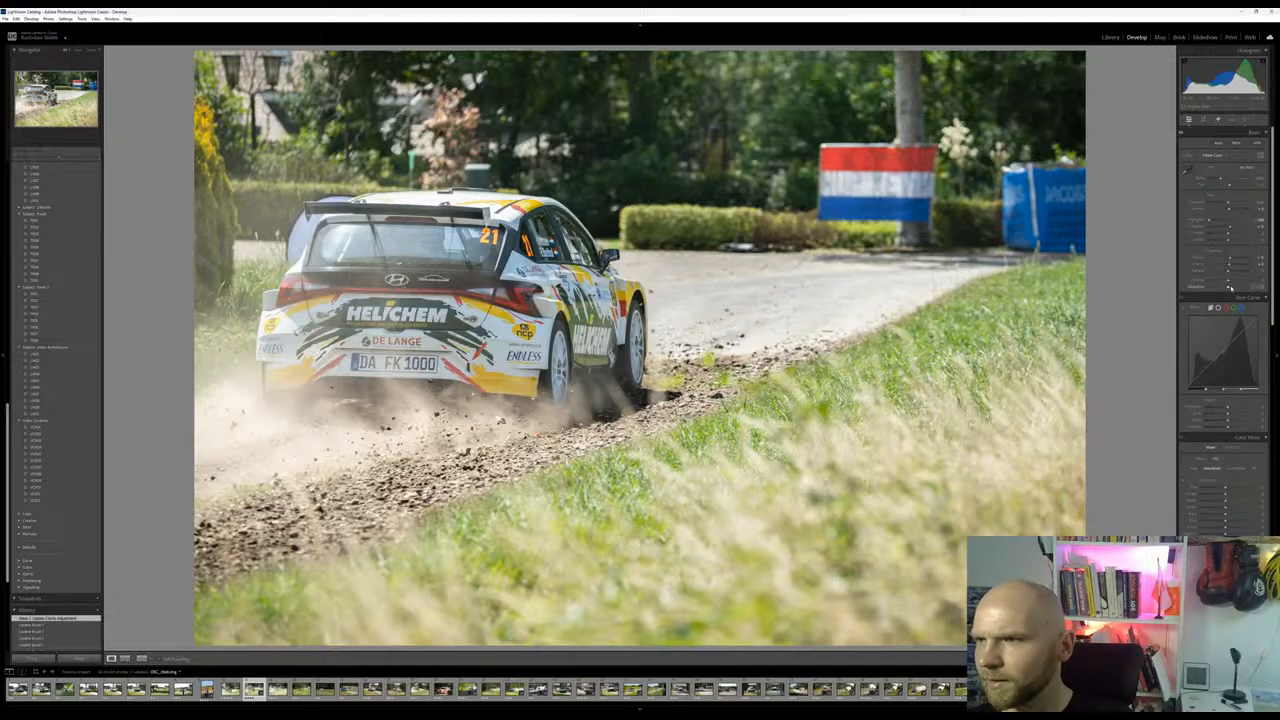
pyautogui.moveTo(1229, 290); pyautogui.dragTo(1231, 288)
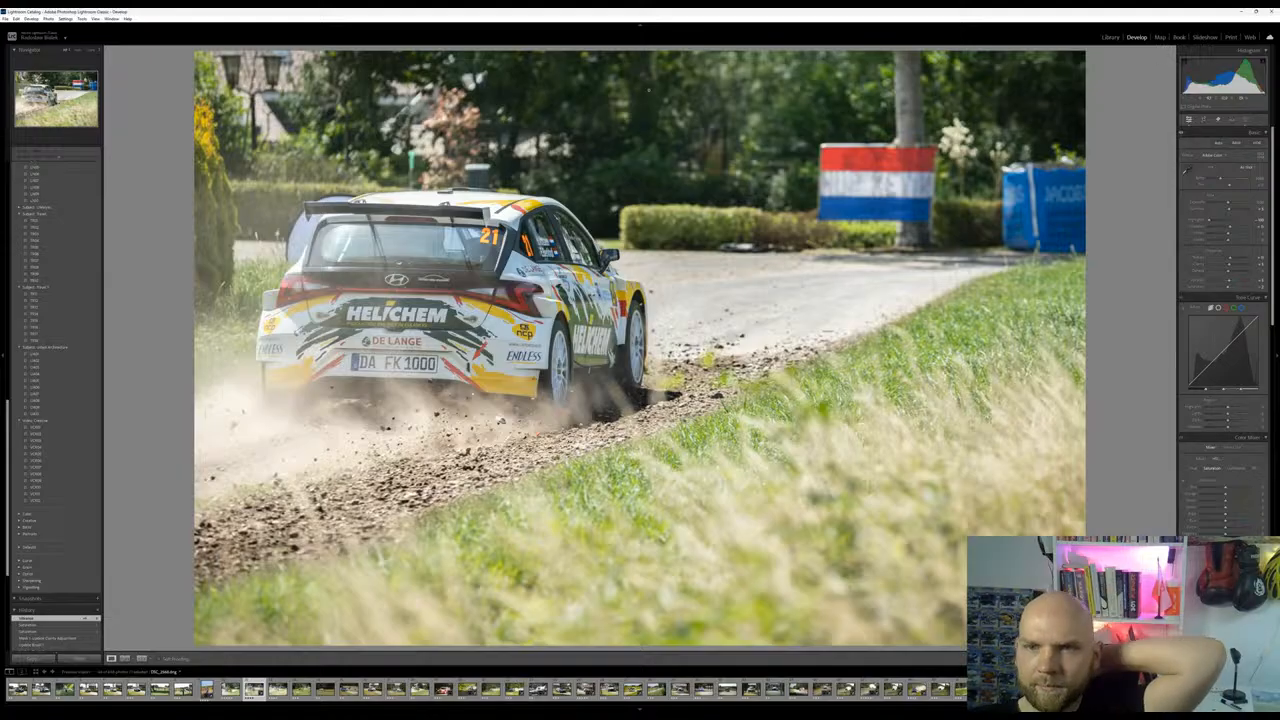
pyautogui.click(543, 291)
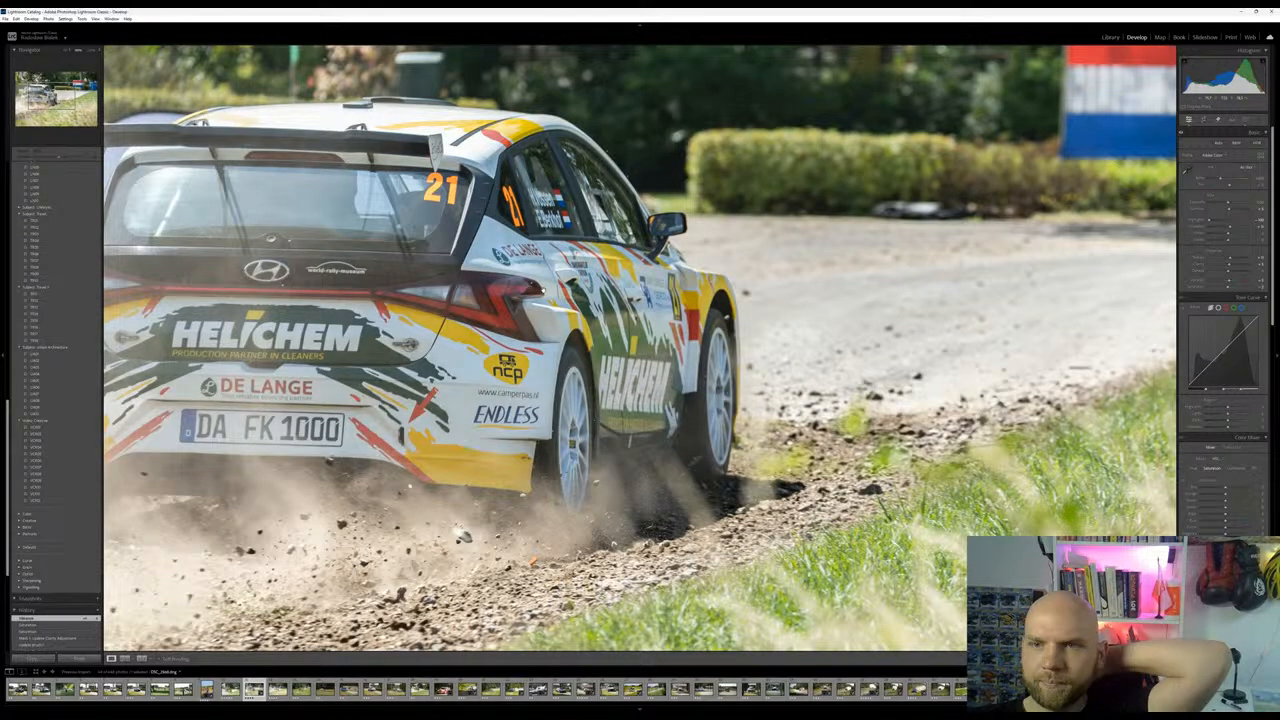
pyautogui.click(771, 278)
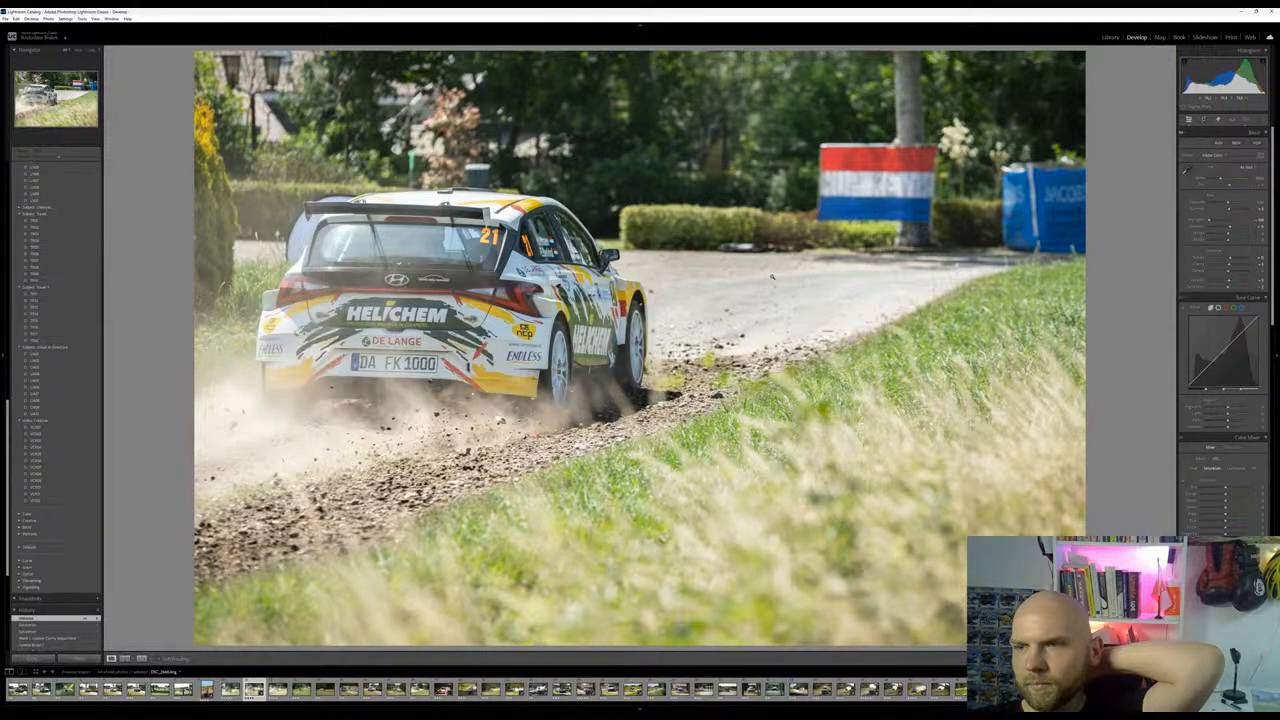
# Try a cool tint on the highlights with Color Grading and return them to neutral
pyautogui.scroll(-5, 1225, 300)
pyautogui.scroll(-5, 1225, 300)
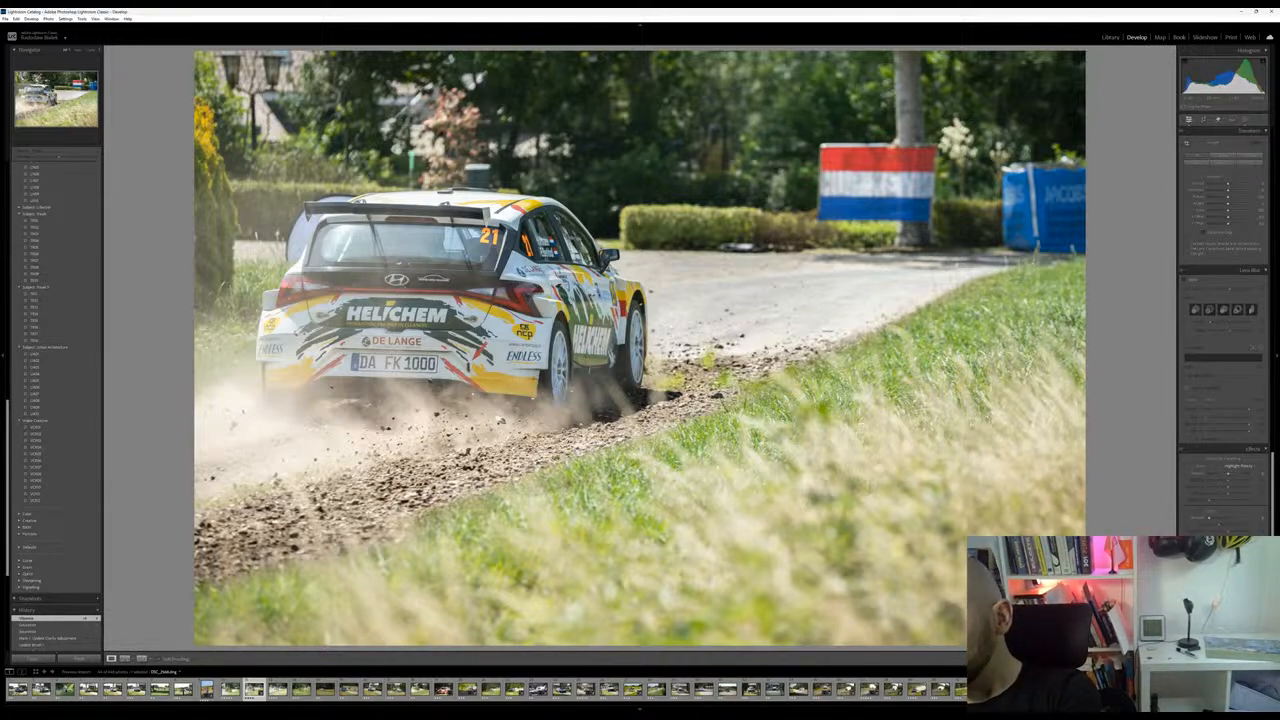
pyautogui.scroll(6, 1222, 364)
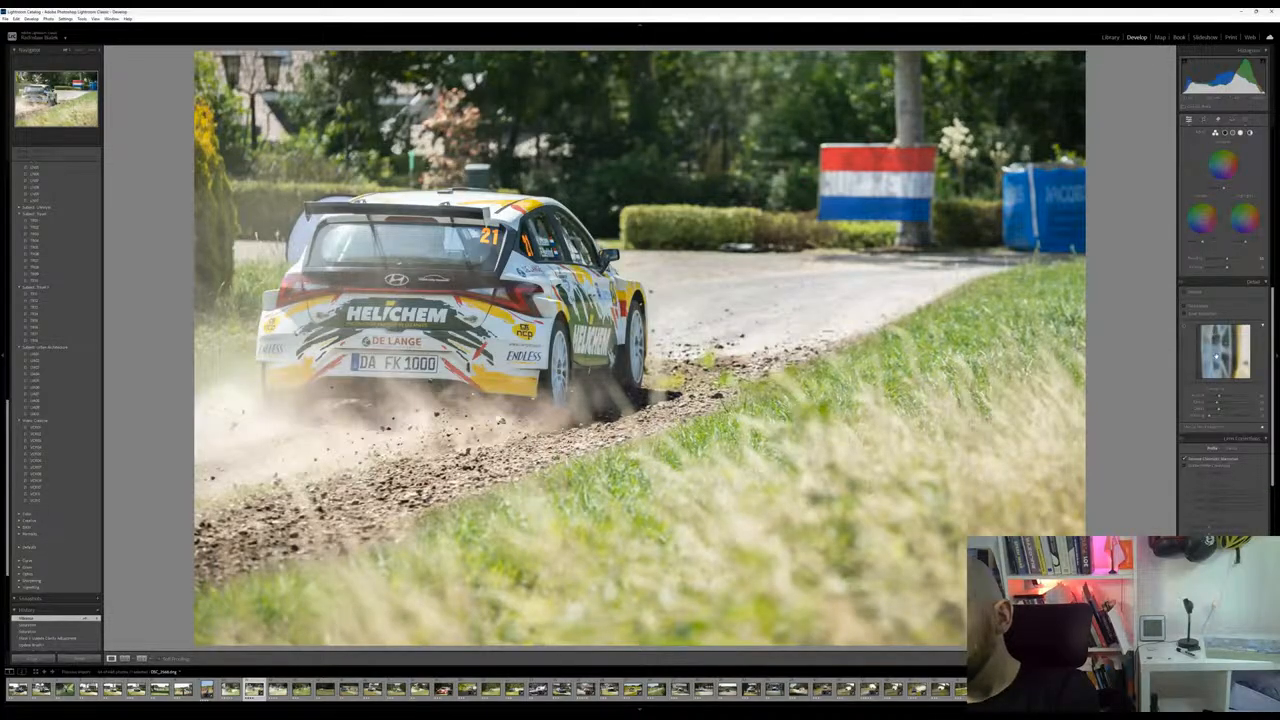
pyautogui.scroll(3, 1220, 386)
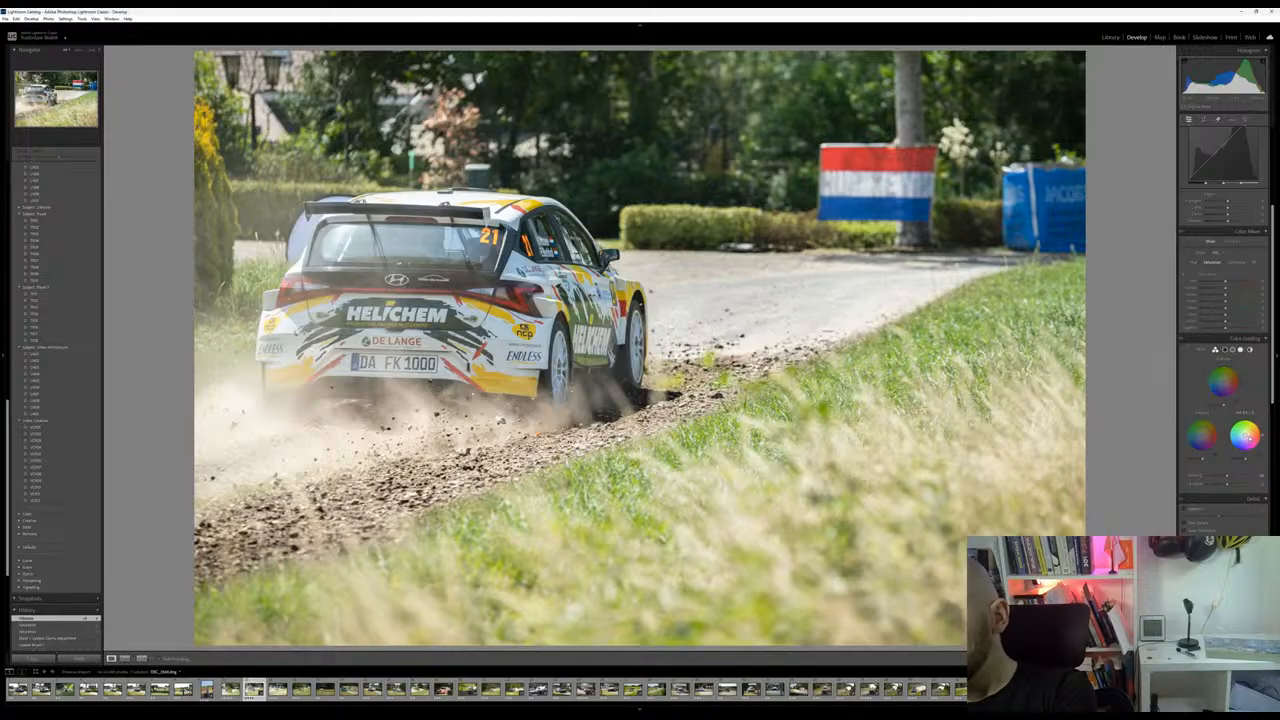
pyautogui.moveTo(1246, 434); pyautogui.dragTo(1245, 434)
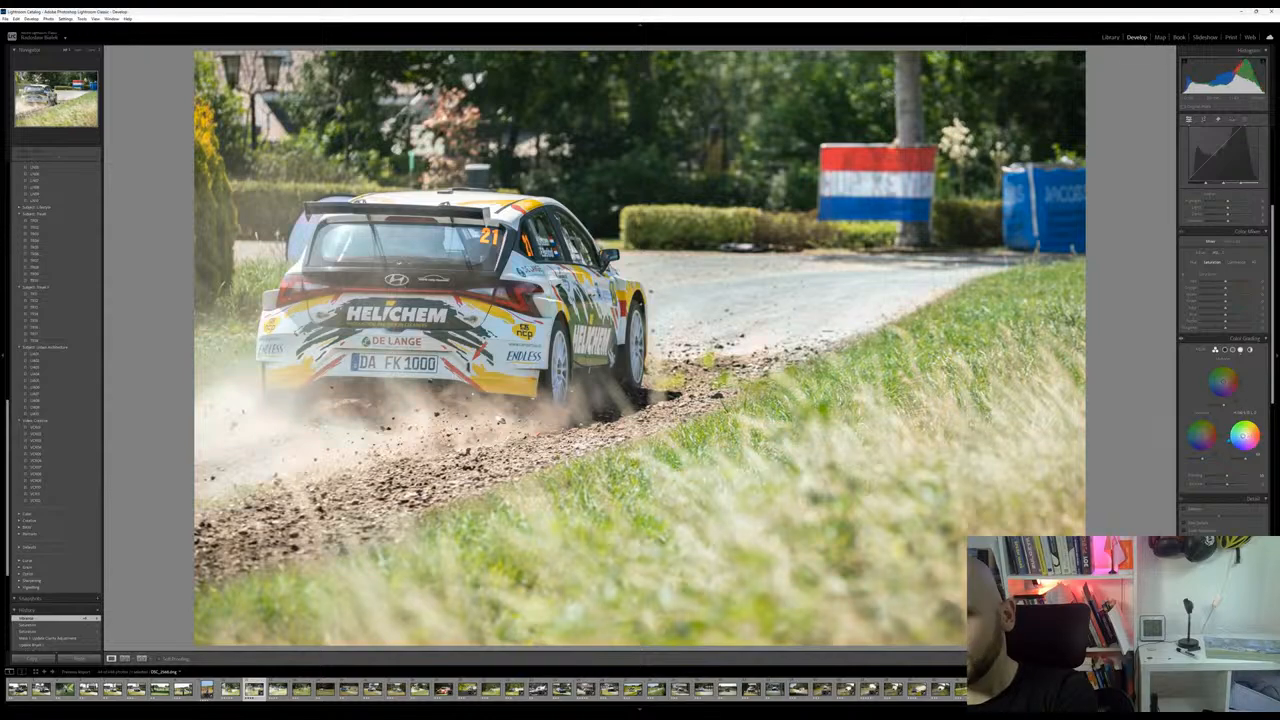
pyautogui.moveTo(1261, 430); pyautogui.dragTo(1261, 431)
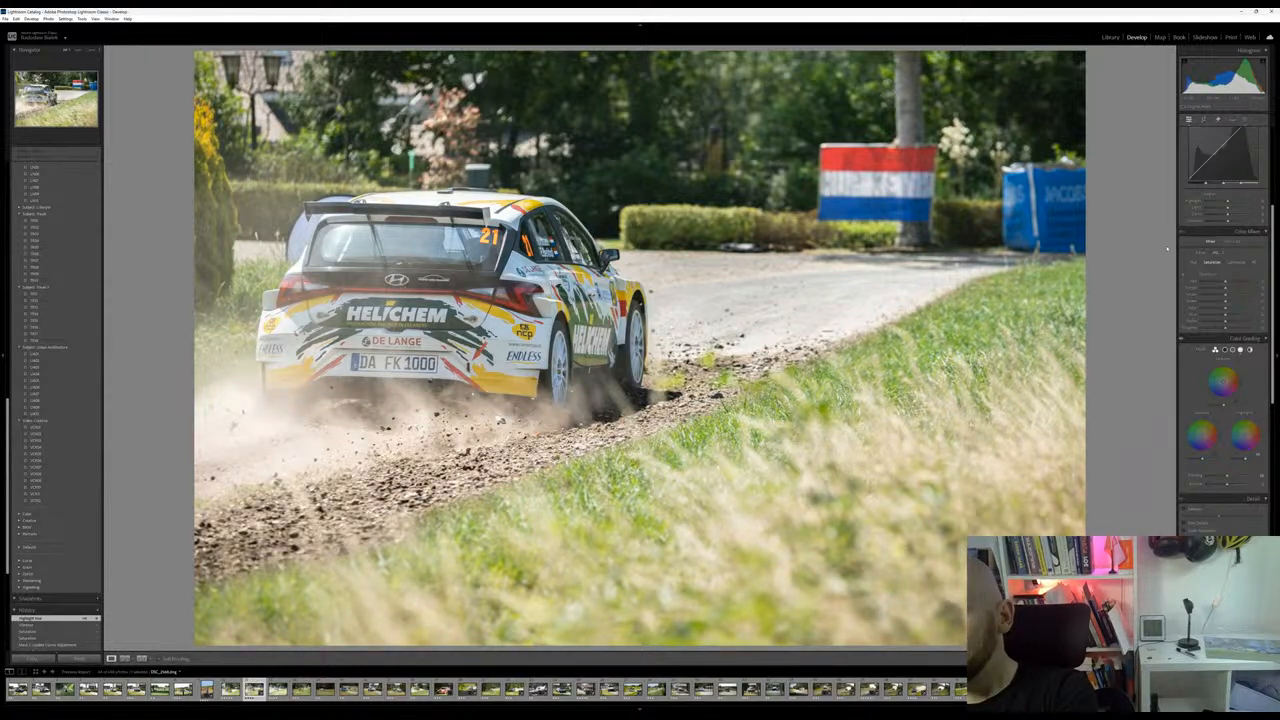
# Raise the photo's whites slightly to brighten the lightest areas
pyautogui.scroll(5, 1210, 305)
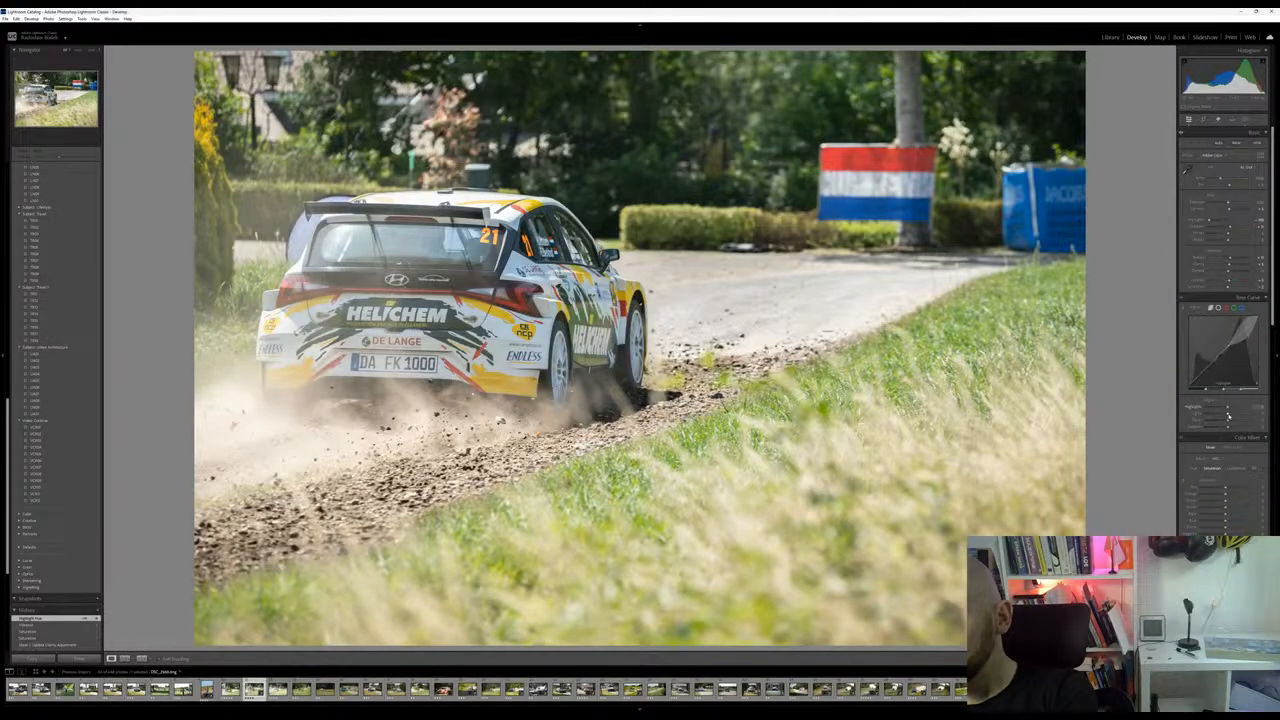
pyautogui.moveTo(1228, 236); pyautogui.dragTo(1235, 236)
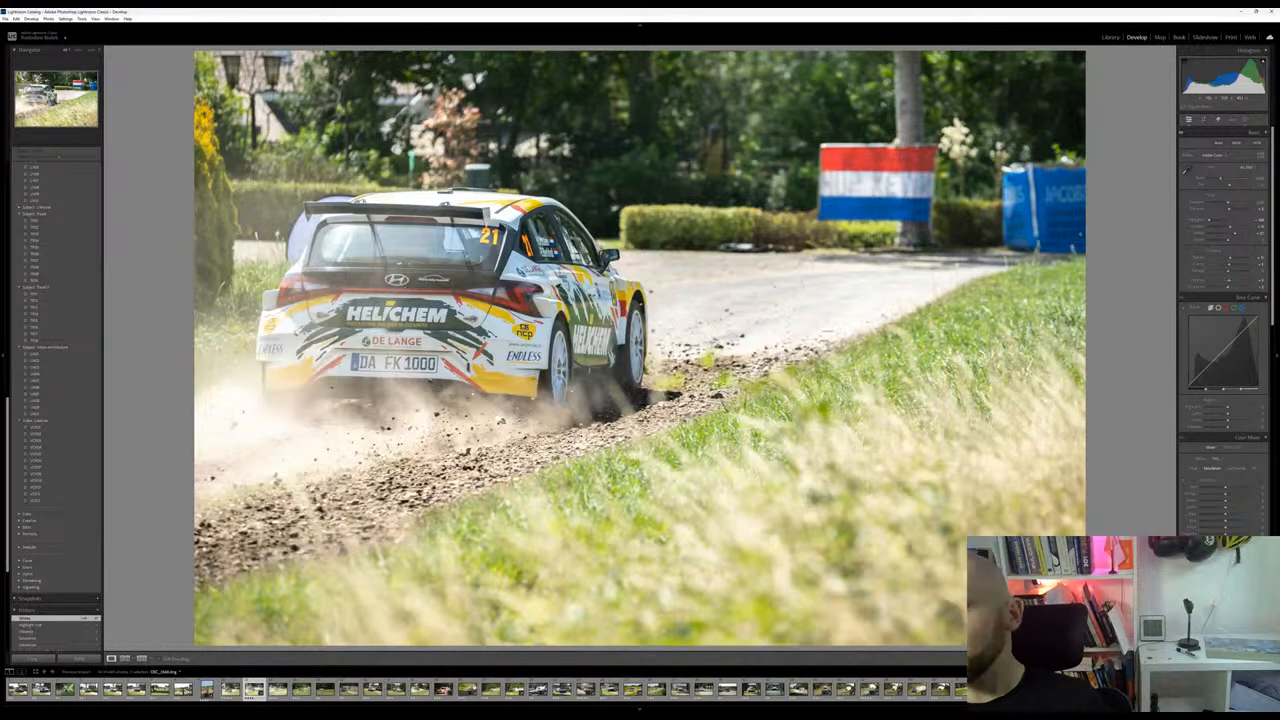
# Remove the blue container beside the road behind the grass verge with the generative Remove tool
pyautogui.click(1244, 121)
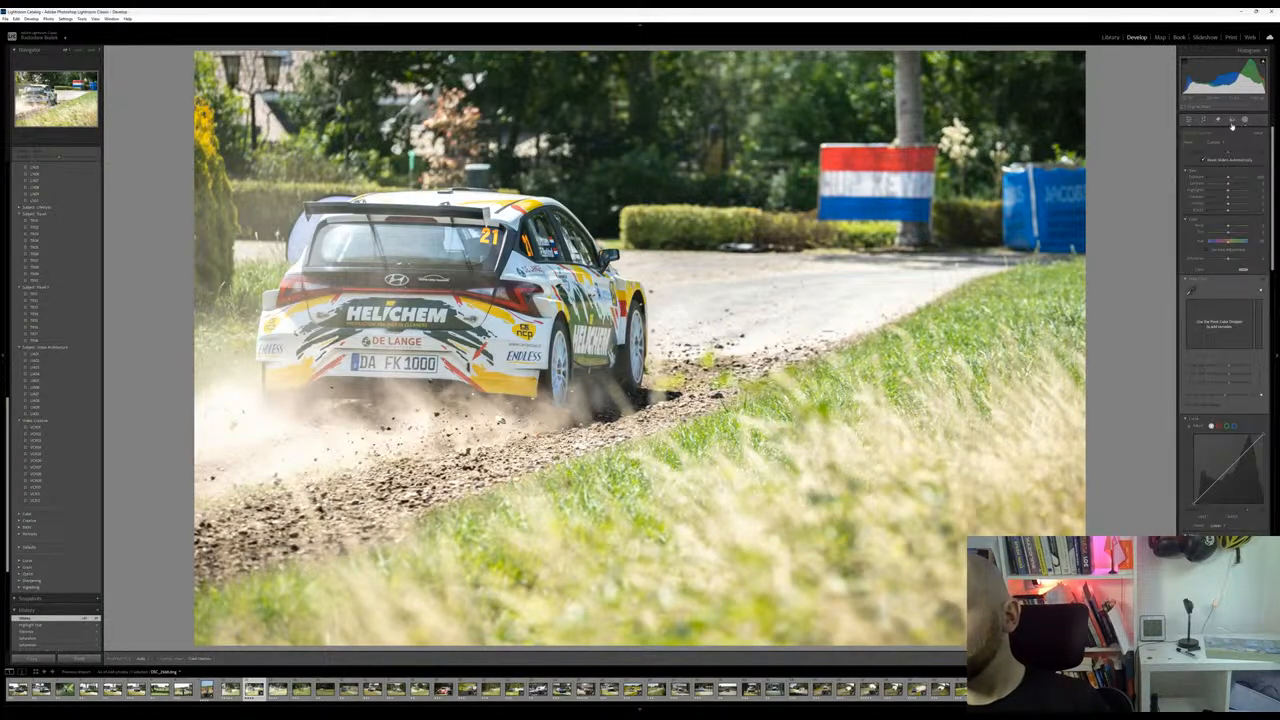
pyautogui.click(1218, 121)
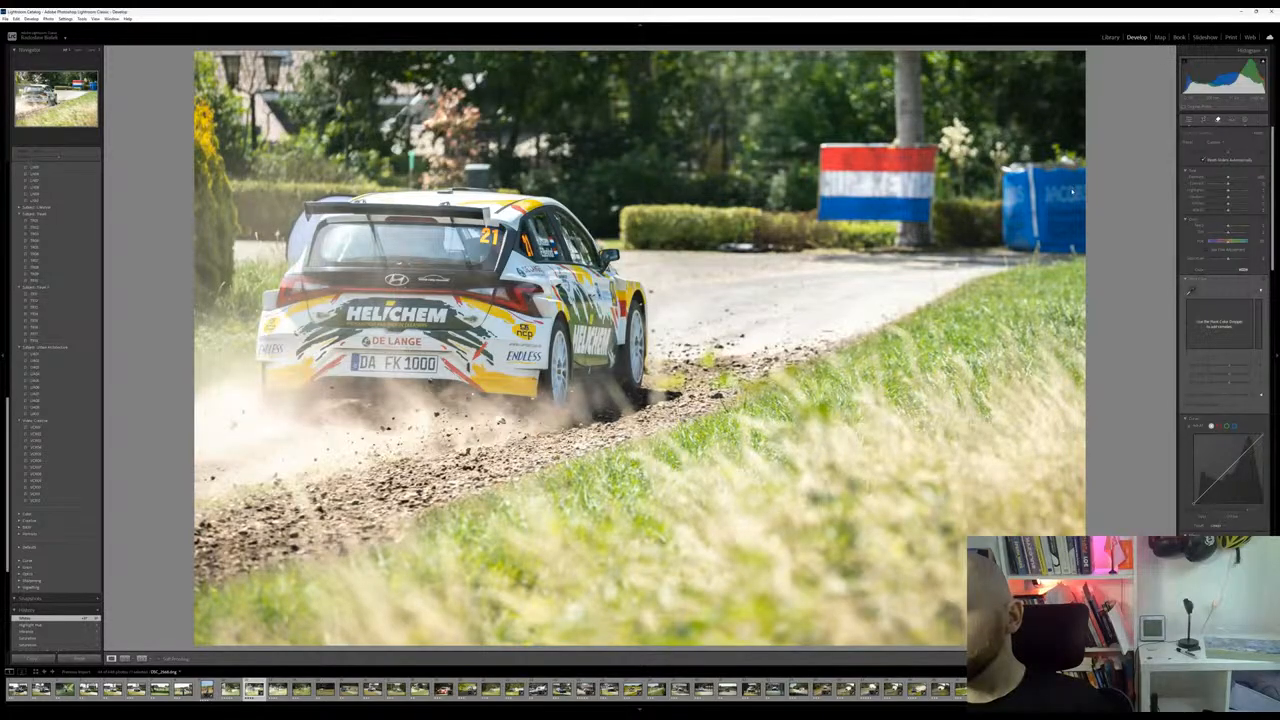
pyautogui.moveTo(1022, 178)
pyautogui.mouseDown()
pyautogui.moveTo(1070, 176)
pyautogui.moveTo(1076, 215)
pyautogui.moveTo(1058, 234)
pyautogui.moveTo(1020, 232)
pyautogui.moveTo(1003, 200)
pyautogui.mouseUp()
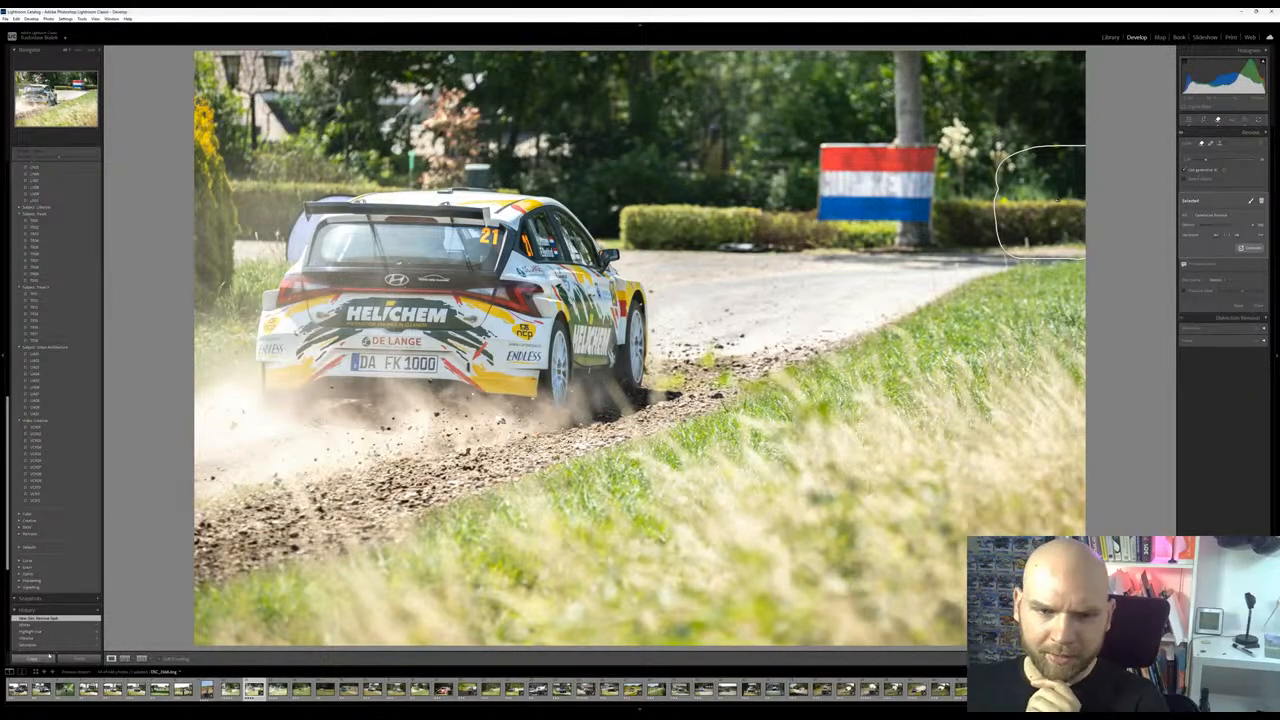
# Compare the white number 21 car photo before and after the container removal in its edit history, and with the neighbouring unedited shot
pyautogui.scroll(10, 84, 490)
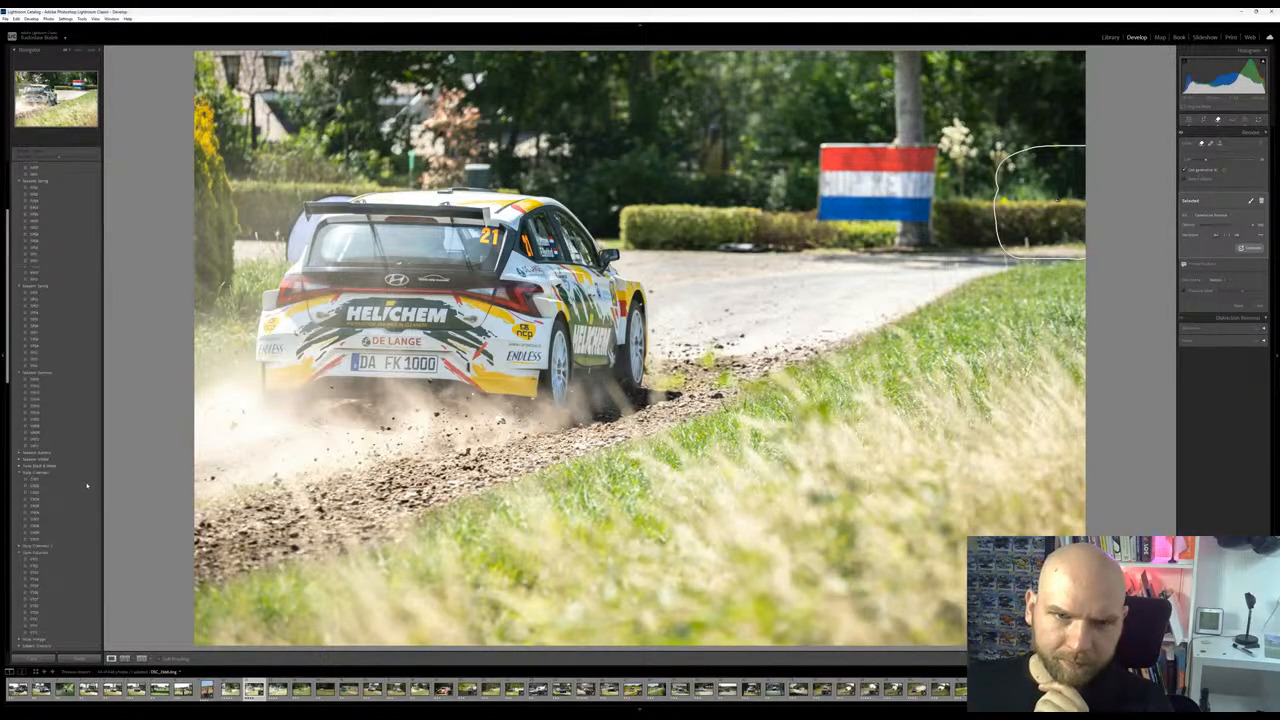
pyautogui.scroll(-10, 84, 490)
pyautogui.click(46, 398)
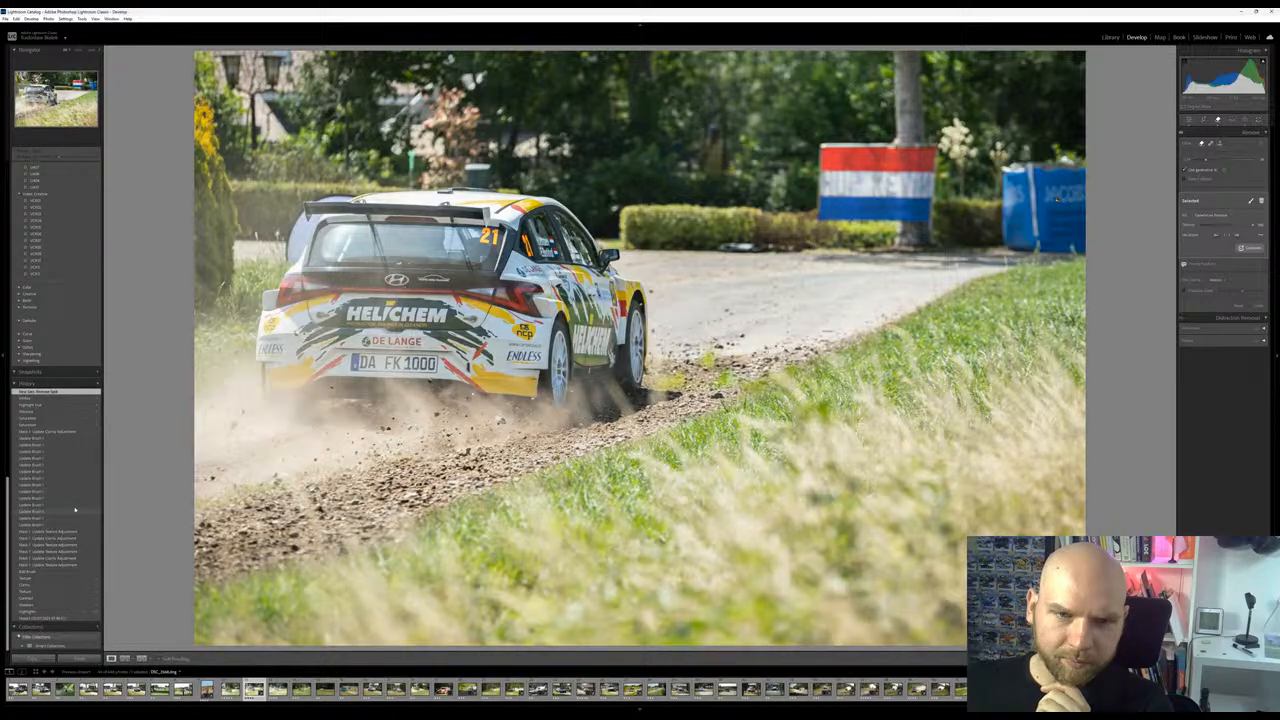
pyautogui.click(46, 391)
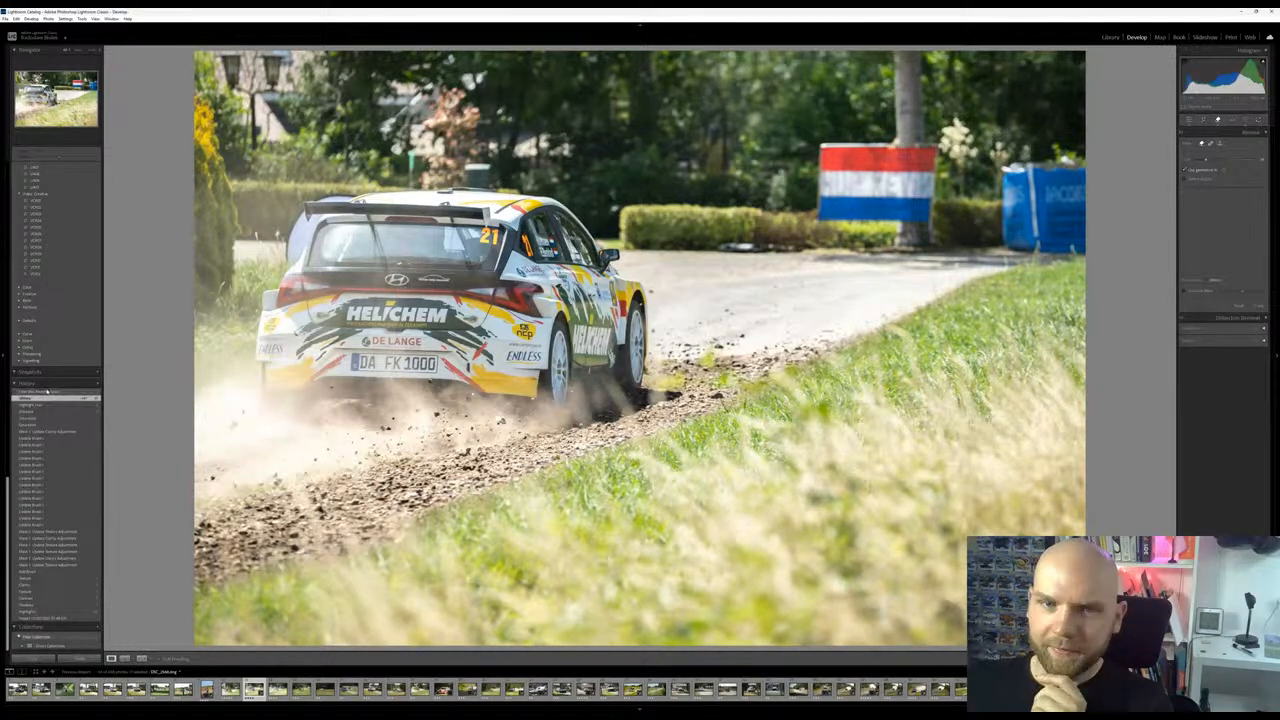
pyautogui.click(52, 398)
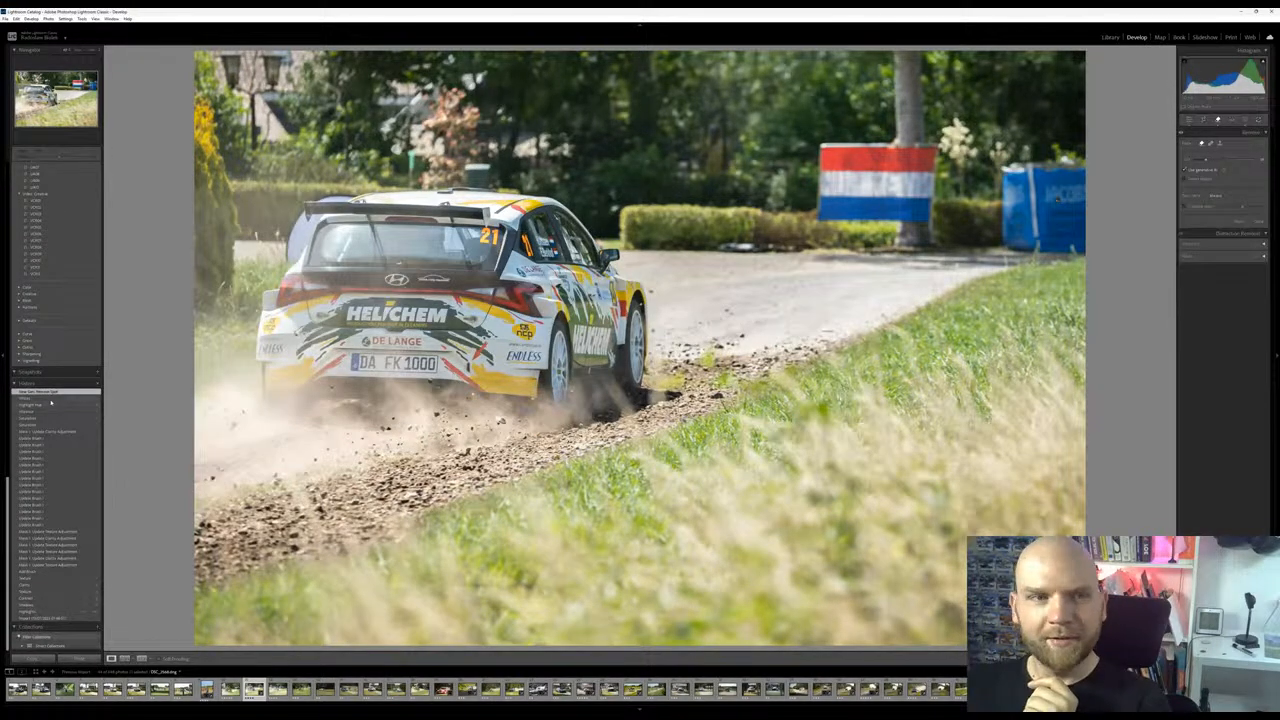
pyautogui.click(52, 391)
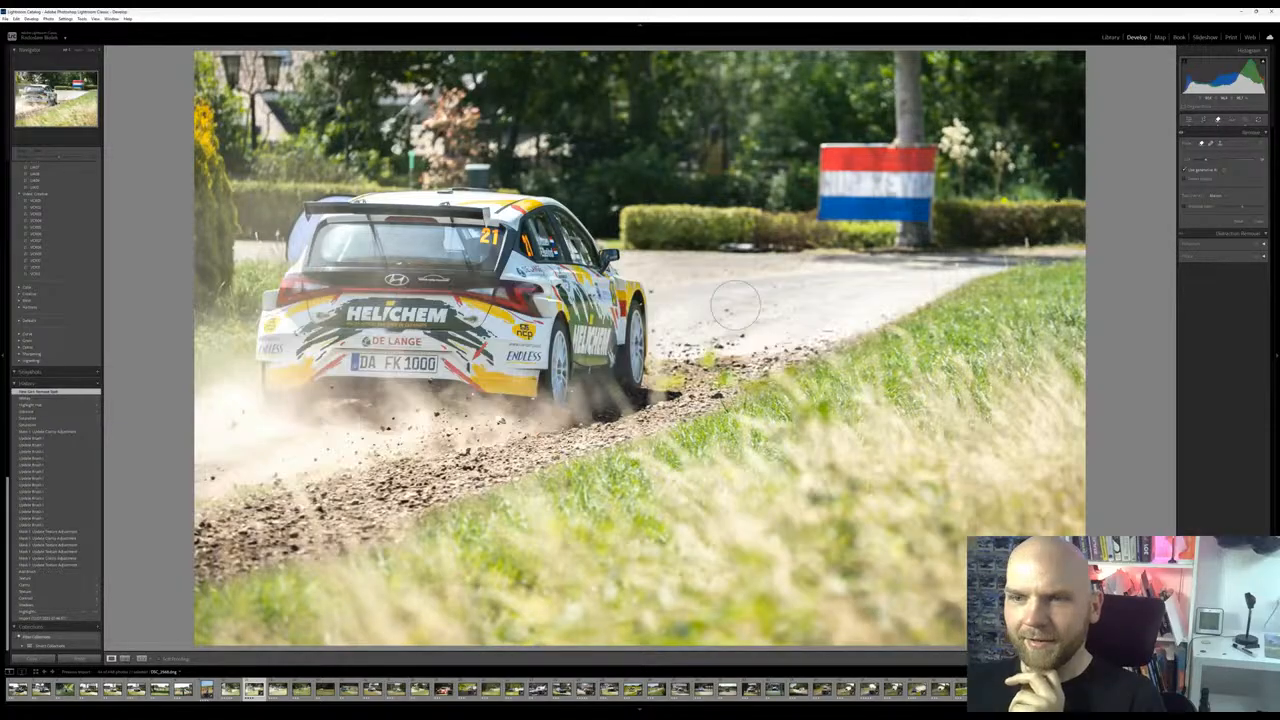
pyautogui.press('Right')
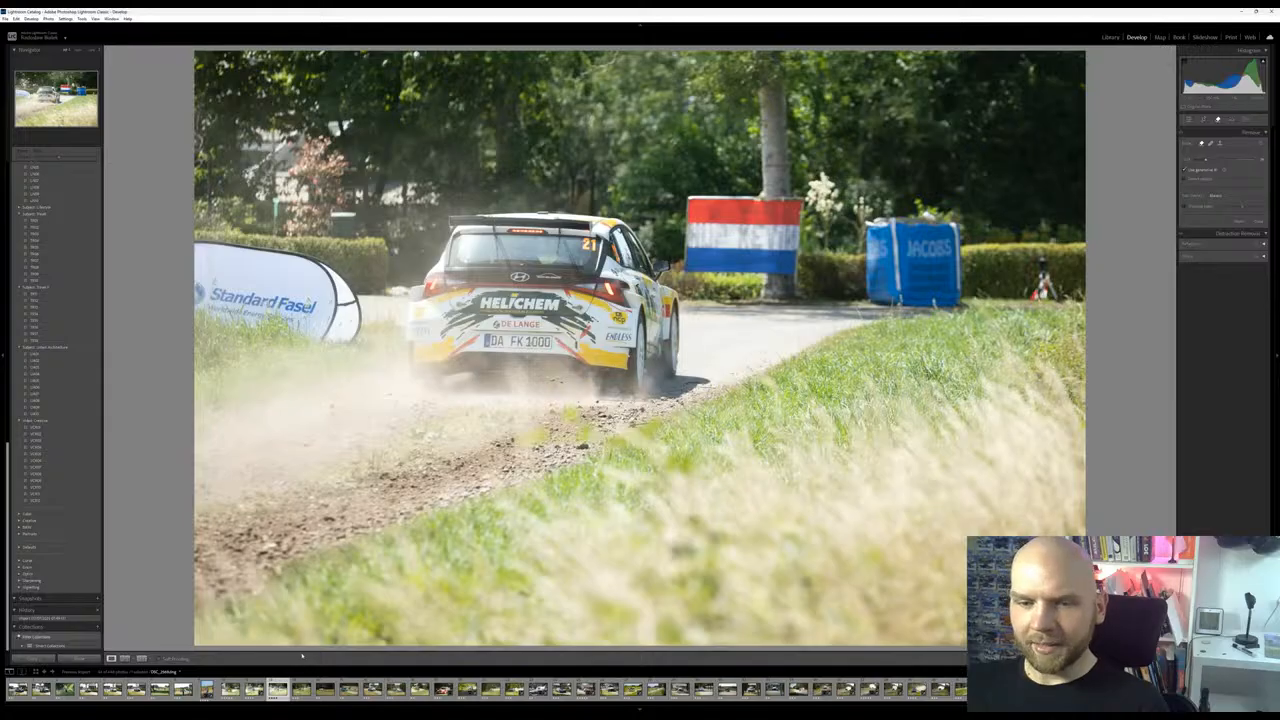
pyautogui.click(254, 688)
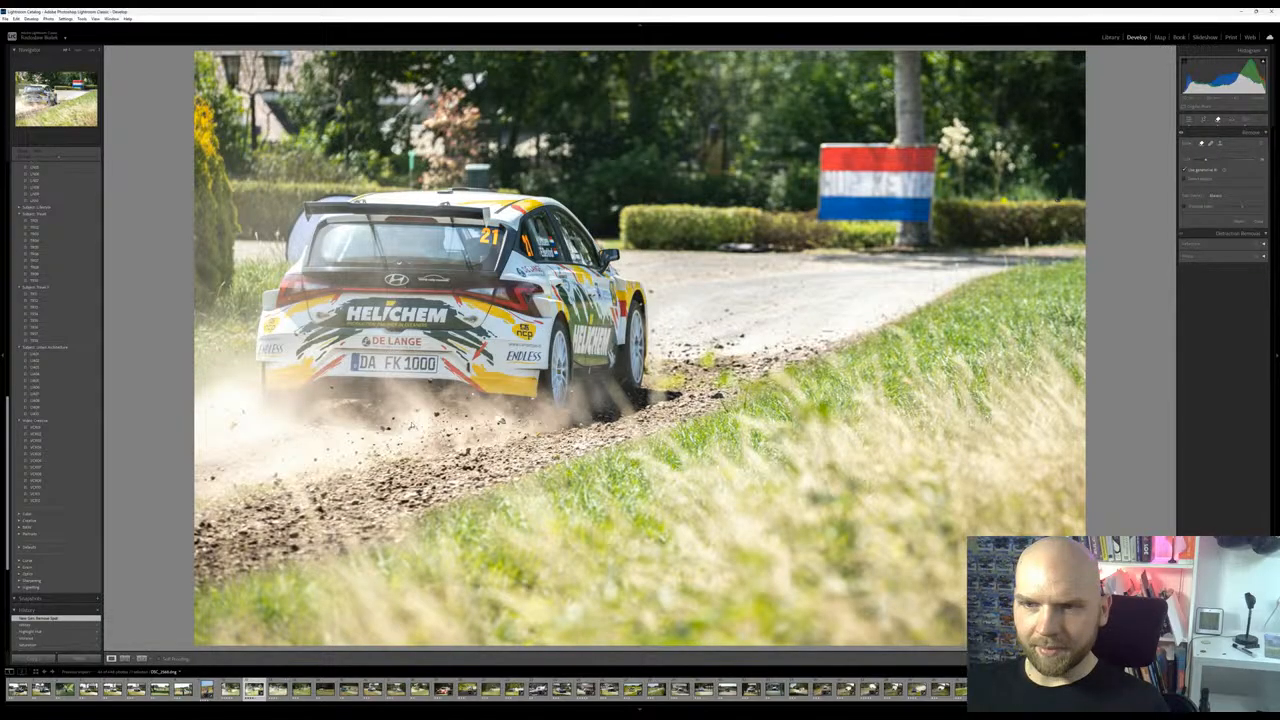
# Browse the following rally photos with the basic edit controls open, select the red Mitsubishi shot and inspect its front up close
pyautogui.click(301, 689)
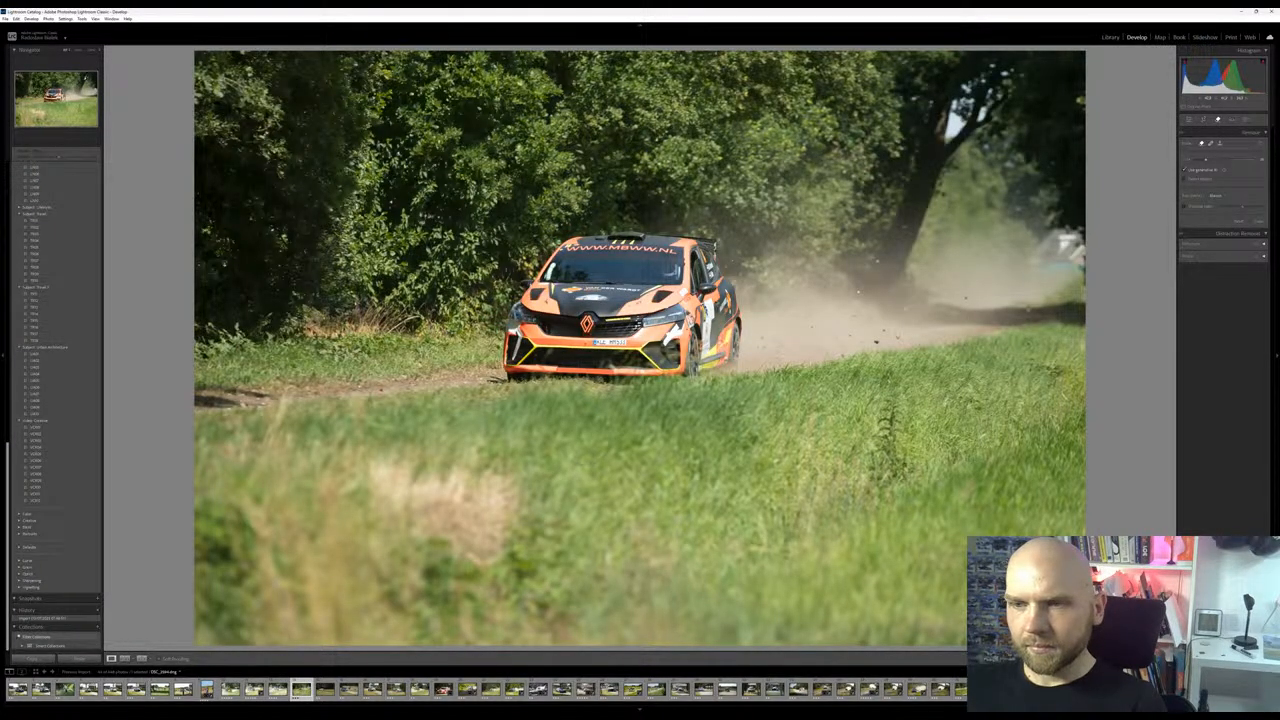
pyautogui.click(1190, 120)
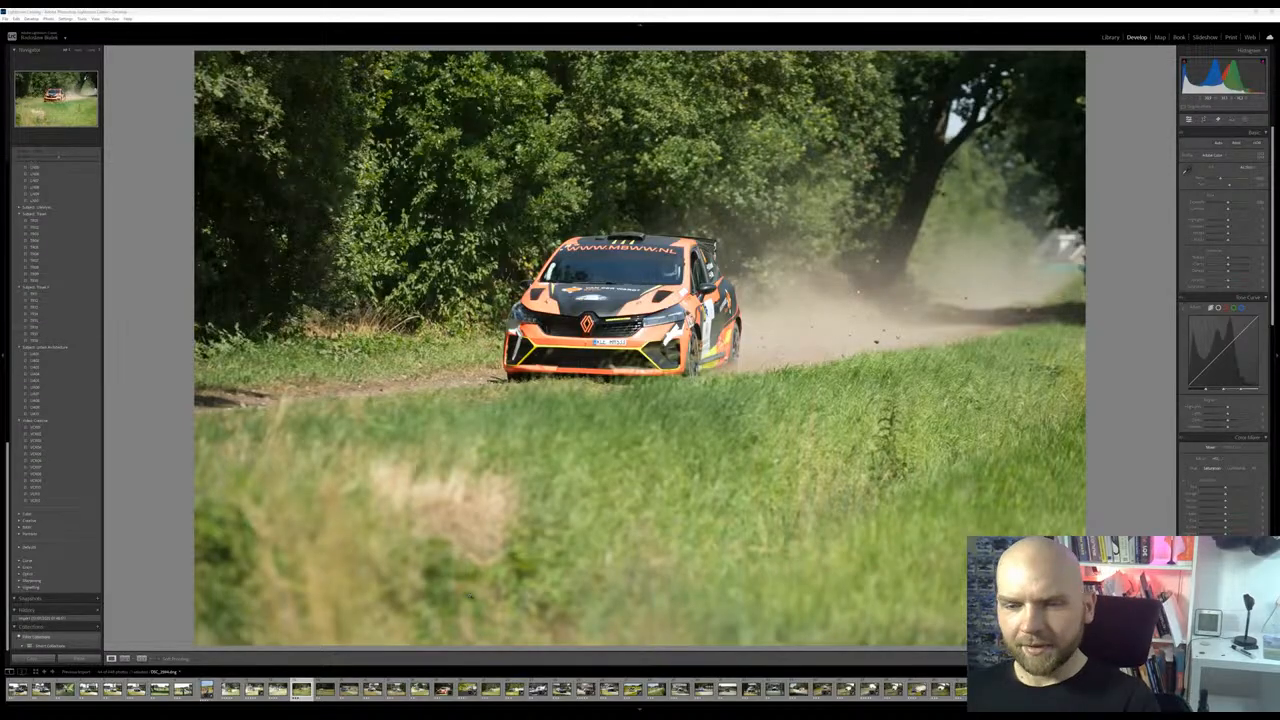
pyautogui.press('Right')
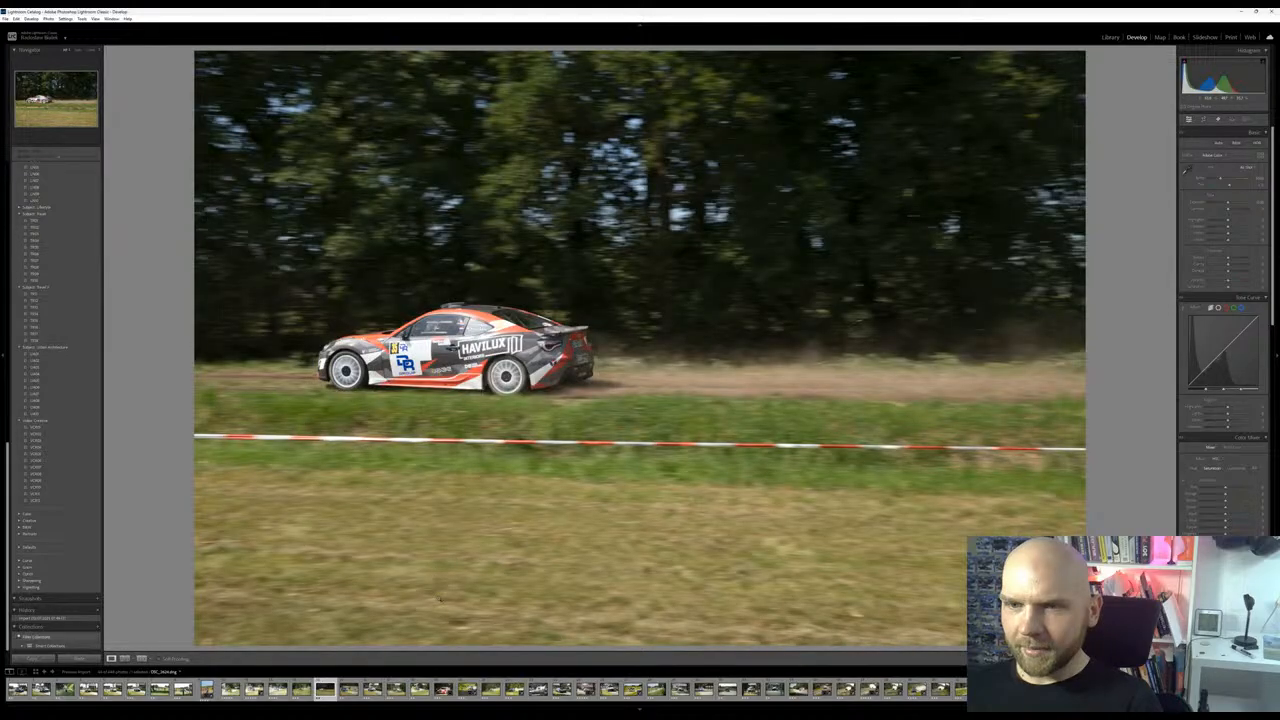
pyautogui.press('Right')
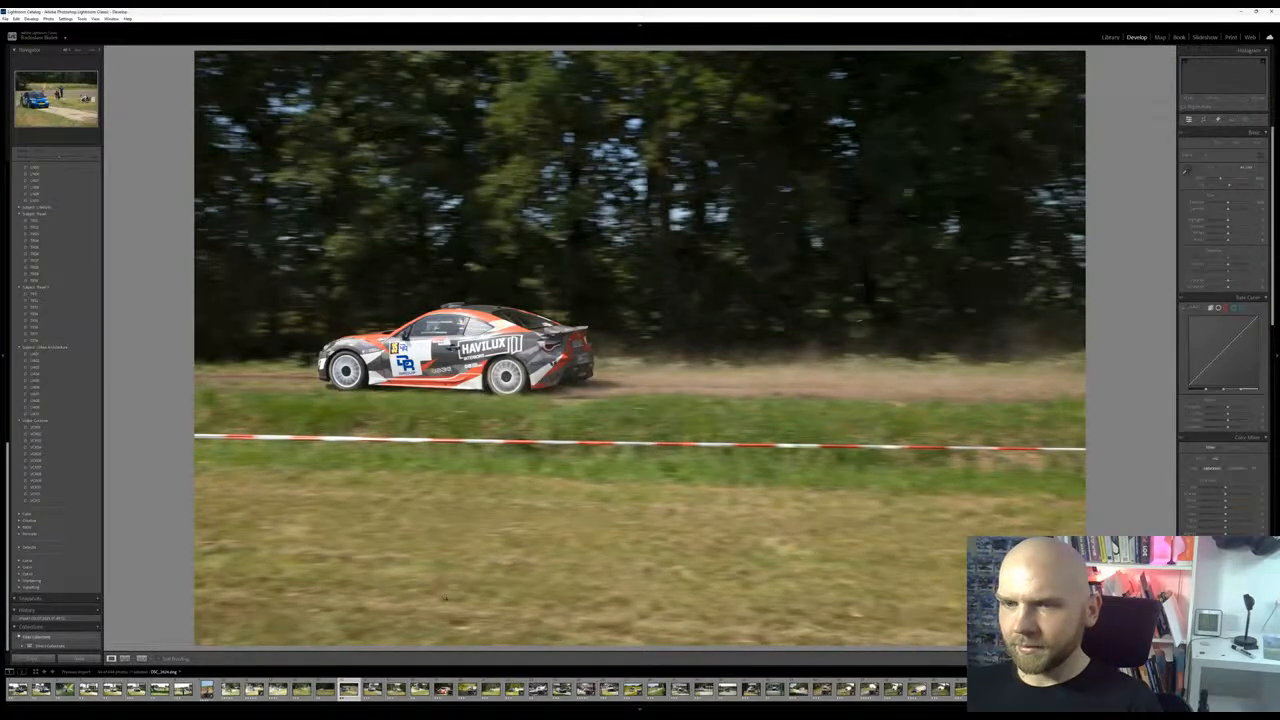
pyautogui.press('Left')
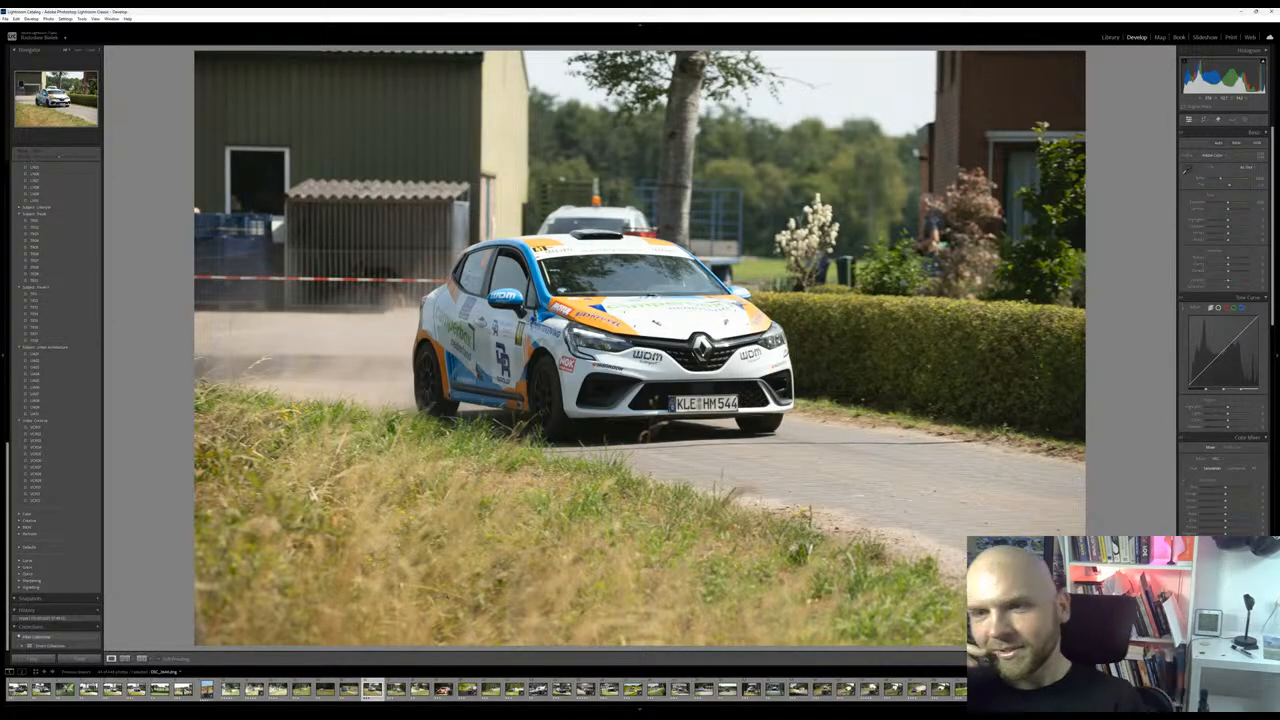
pyautogui.press('Right')
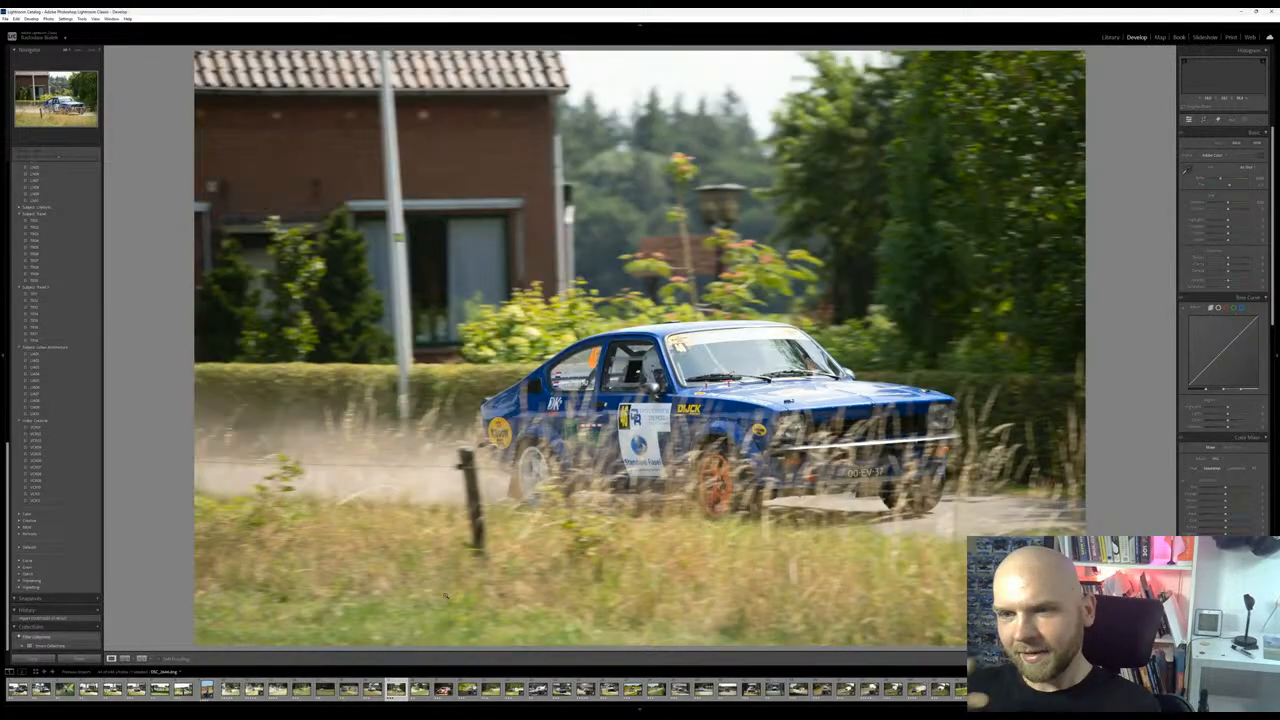
pyautogui.press('Right')
pyautogui.press('Right')
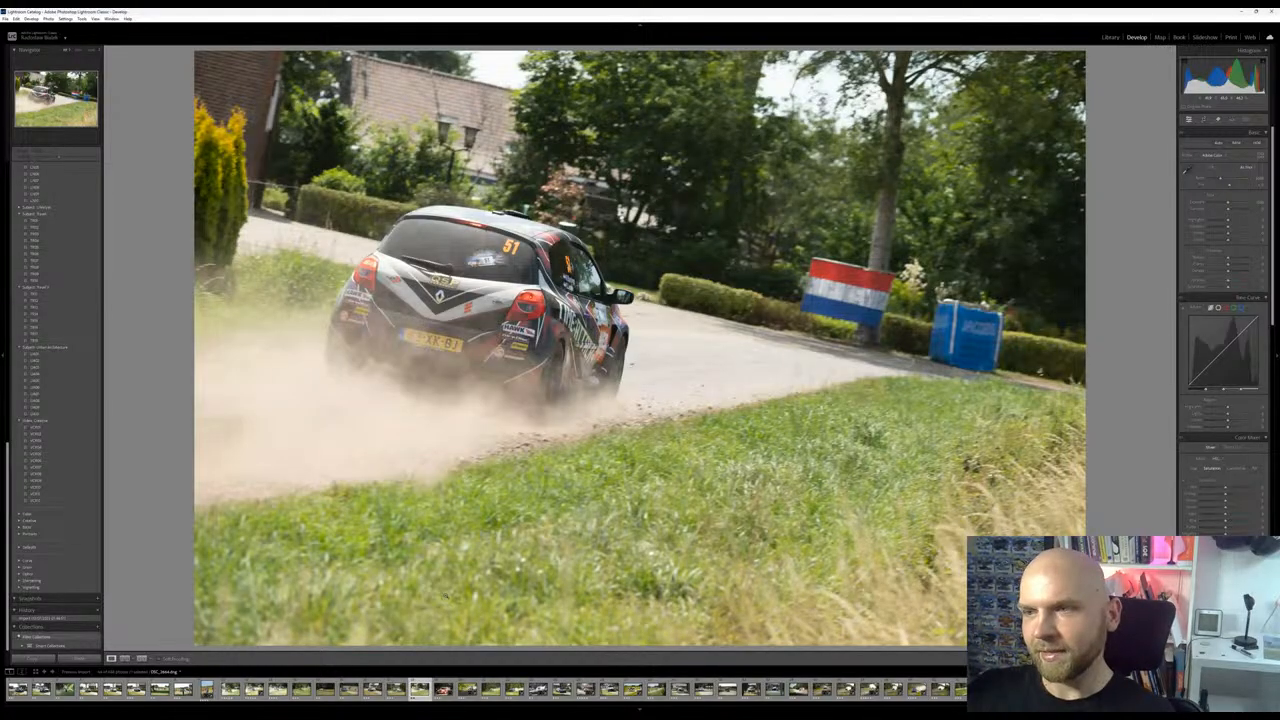
pyautogui.press('Right')
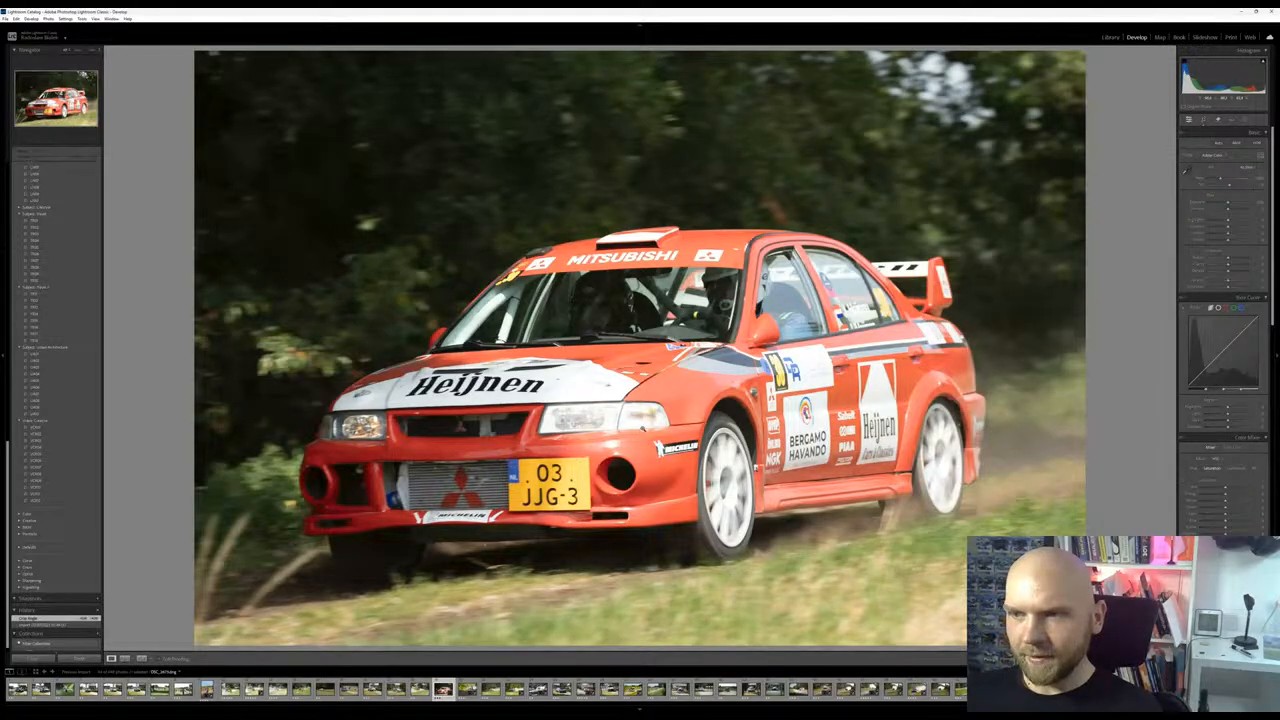
pyautogui.press('Right')
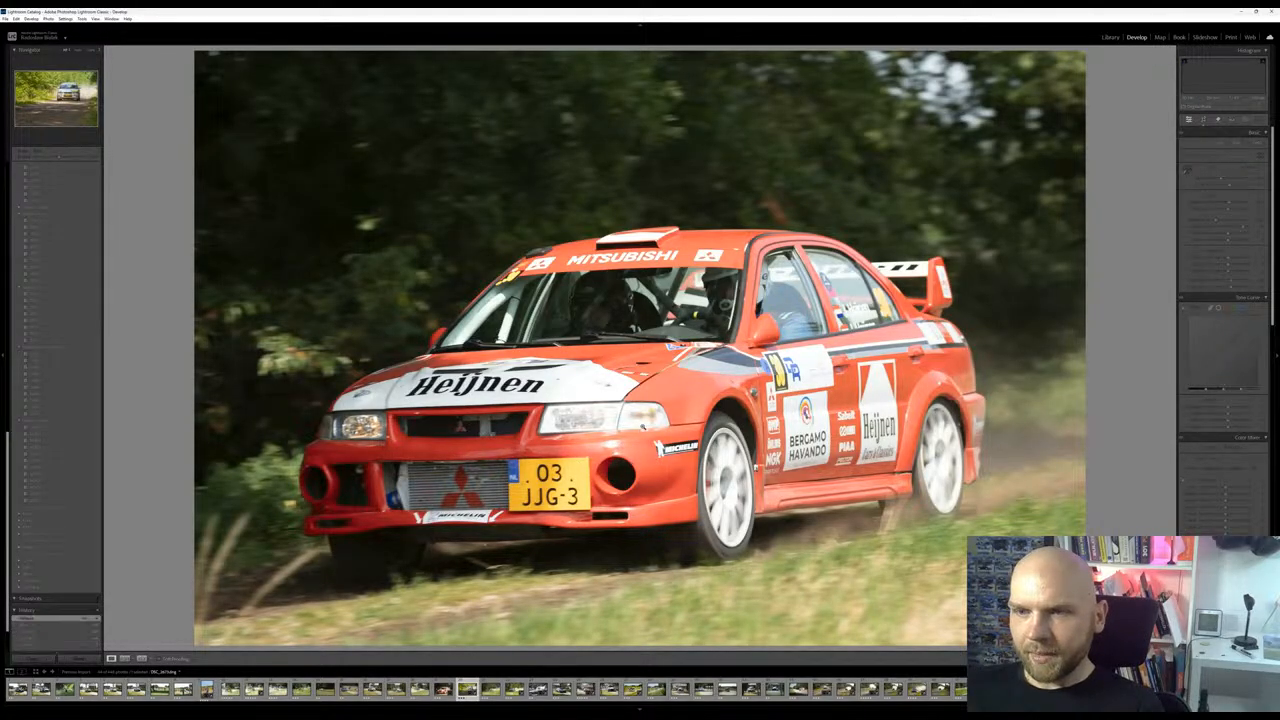
pyautogui.press('Left')
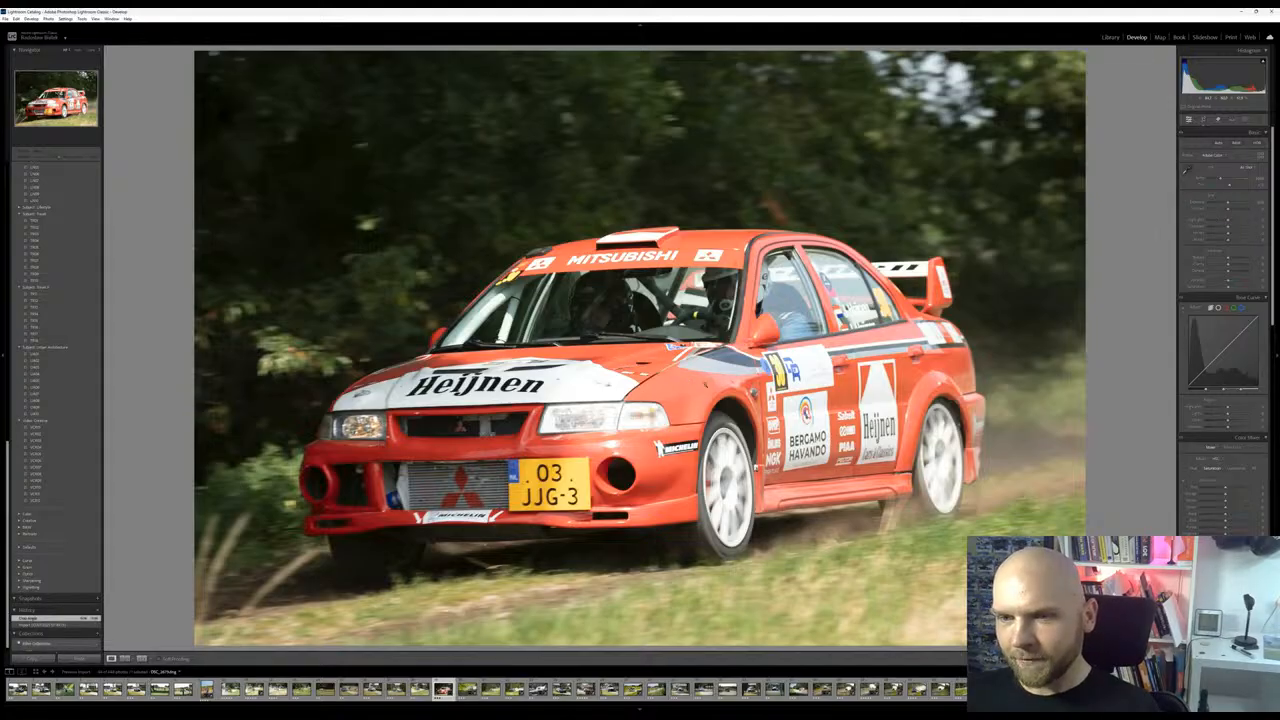
pyautogui.click(584, 462)
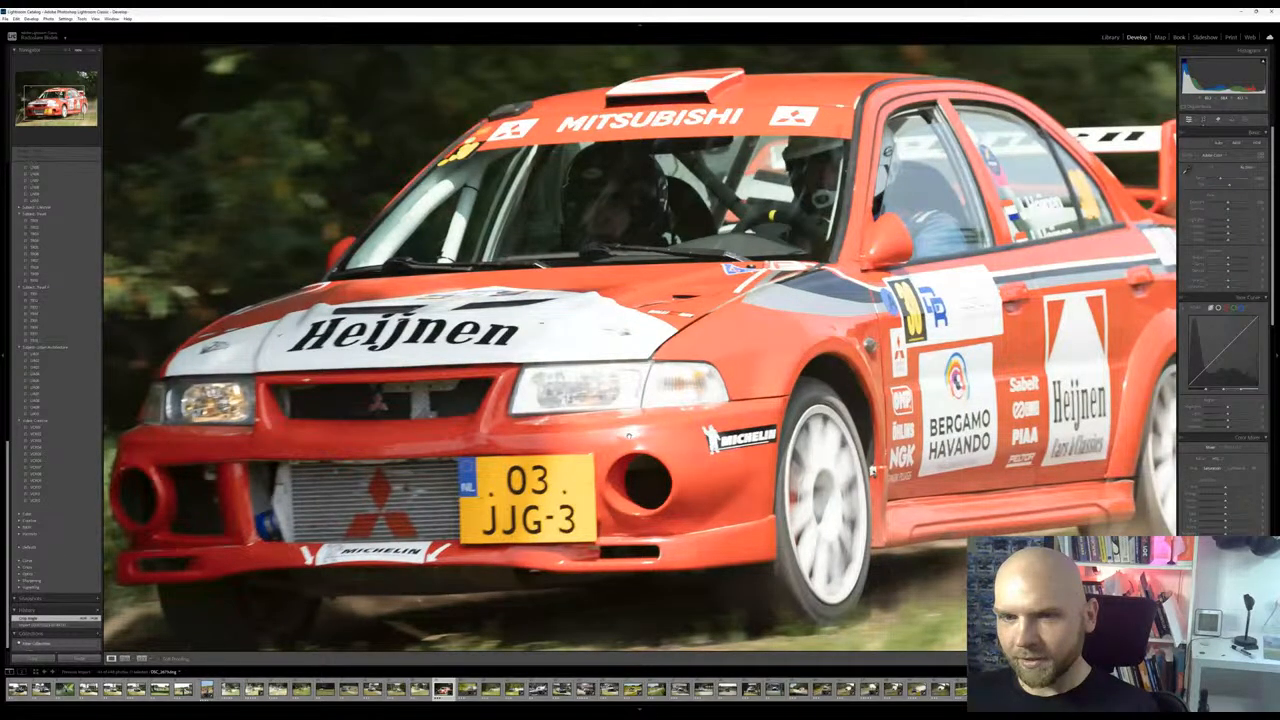
pyautogui.click(584, 461)
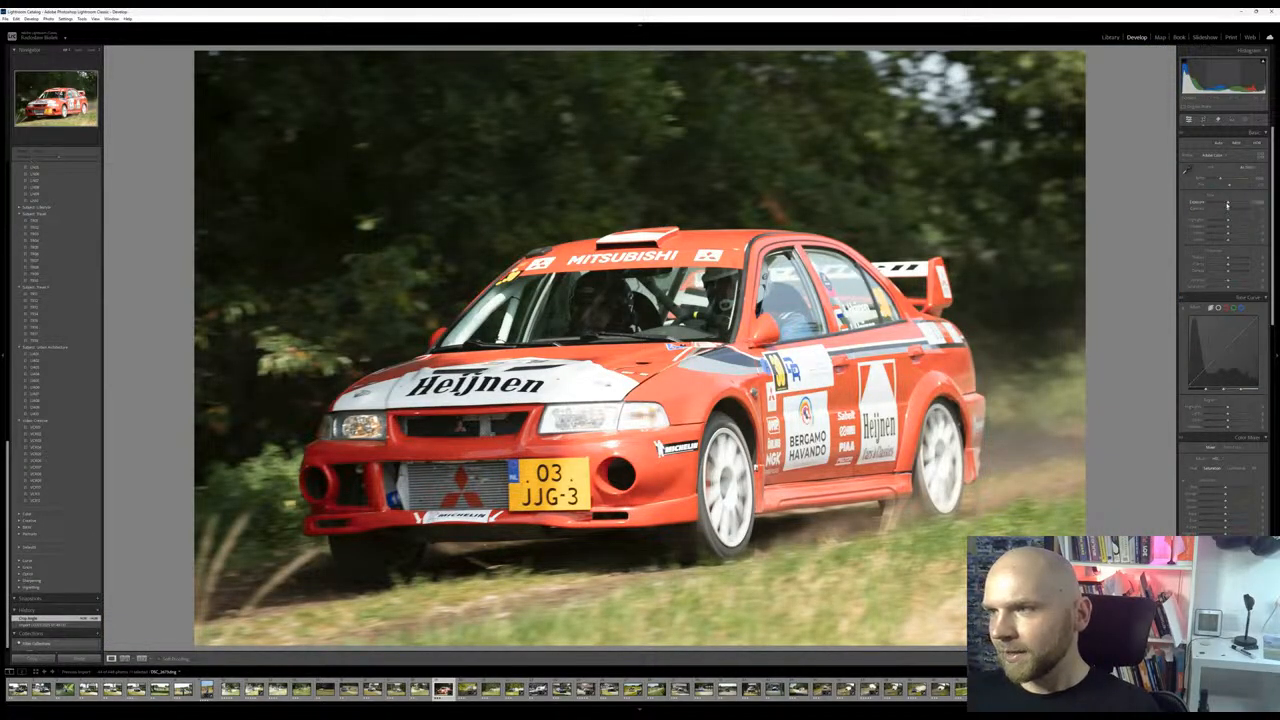
# Brighten the red Mitsubishi photo with higher exposure and reduced highlights, and add slight texture, clarity and dehaze
pyautogui.moveTo(1228, 205); pyautogui.dragTo(1234, 203)
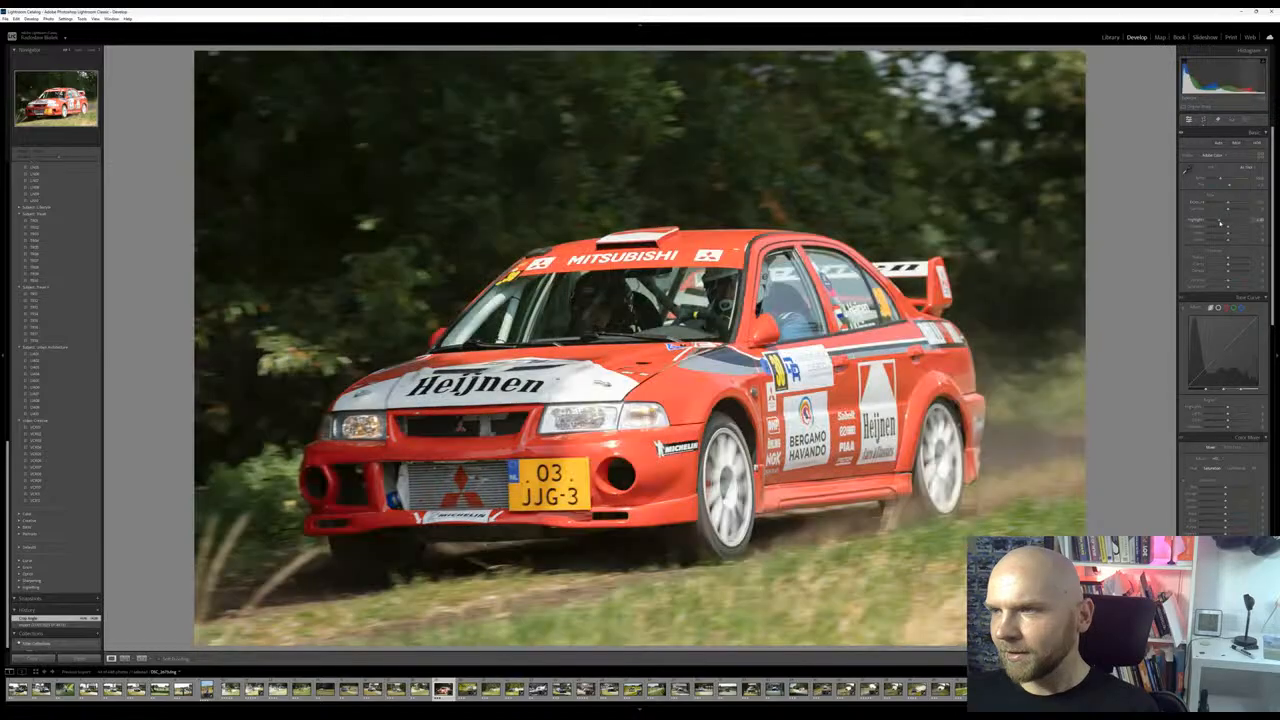
pyautogui.moveTo(1220, 220)
pyautogui.mouseDown()
pyautogui.moveTo(1248, 228)
pyautogui.moveTo(1213, 223)
pyautogui.moveTo(1232, 204)
pyautogui.mouseUp()
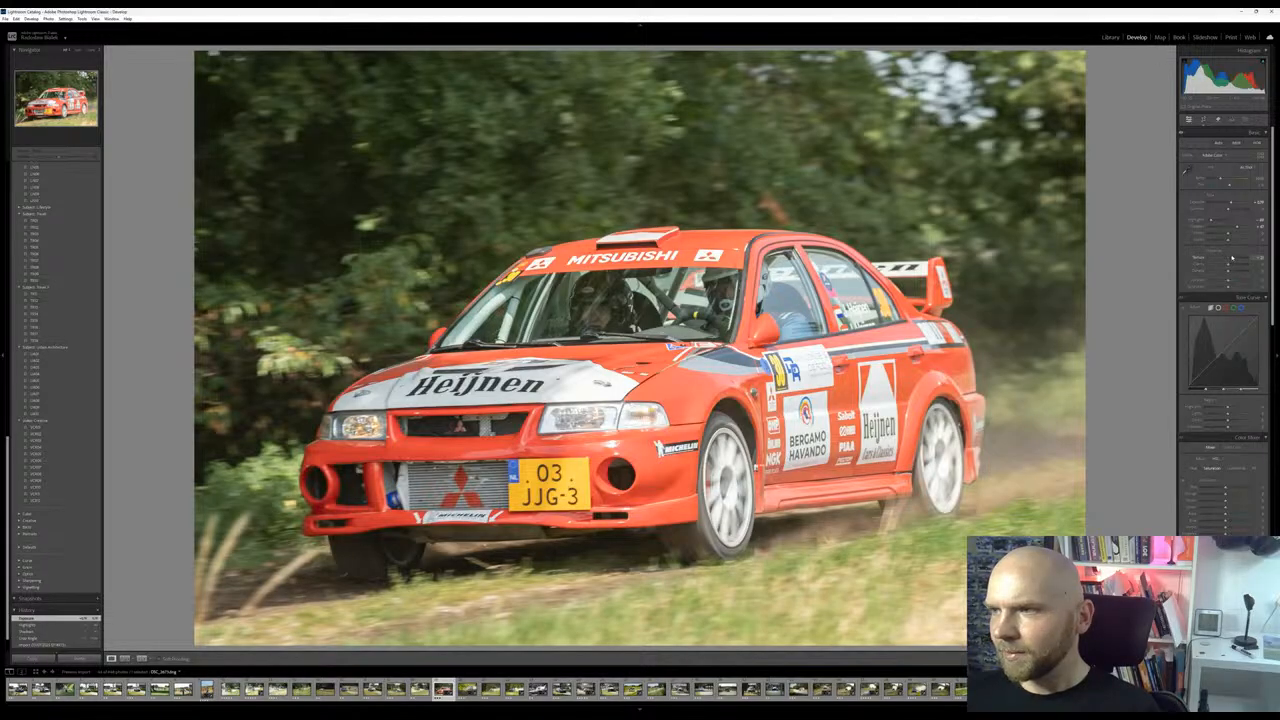
pyautogui.moveTo(1231, 264); pyautogui.dragTo(1231, 270)
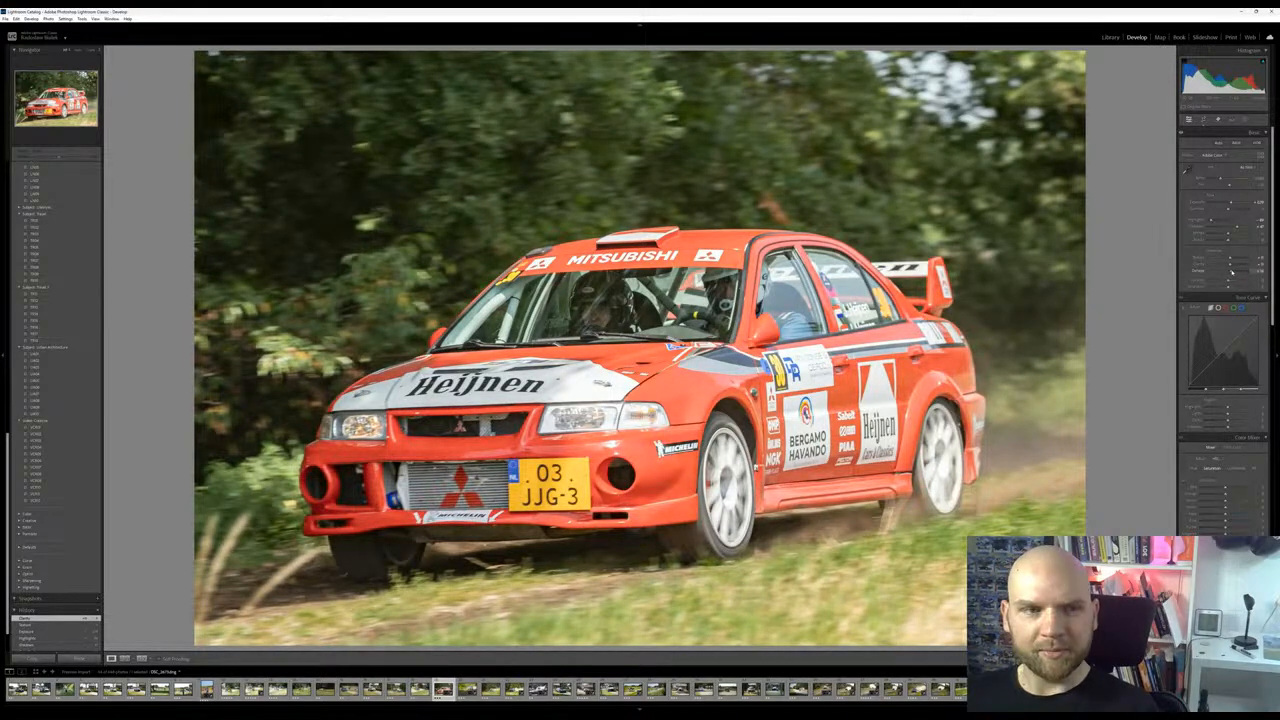
pyautogui.moveTo(1232, 272); pyautogui.dragTo(1231, 271)
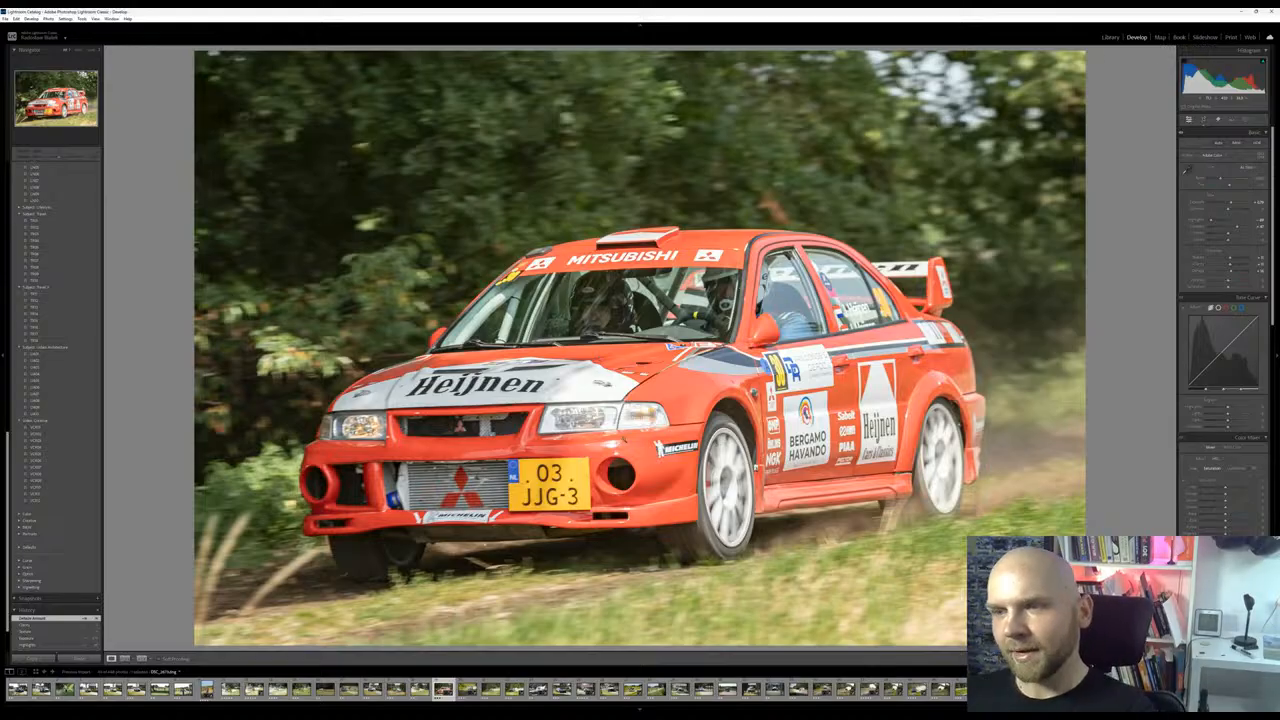
pyautogui.scroll(-10, 1222, 300)
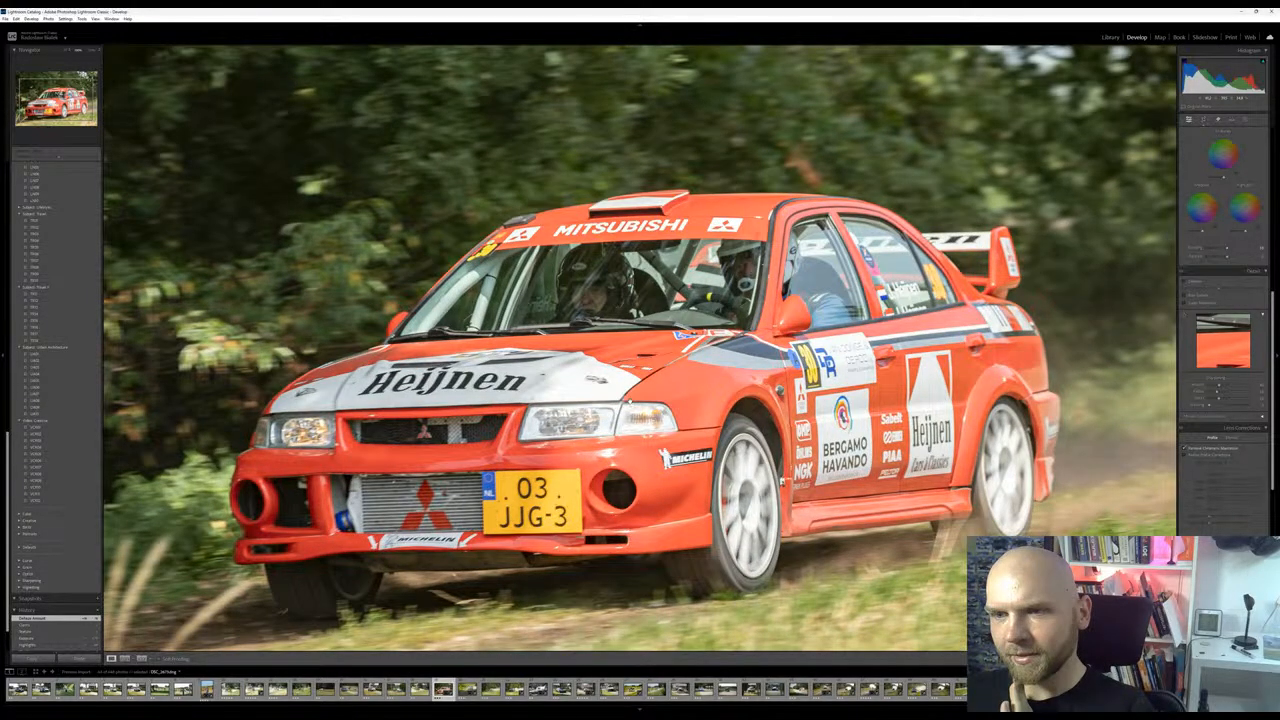
pyautogui.scroll(2, 630, 402)
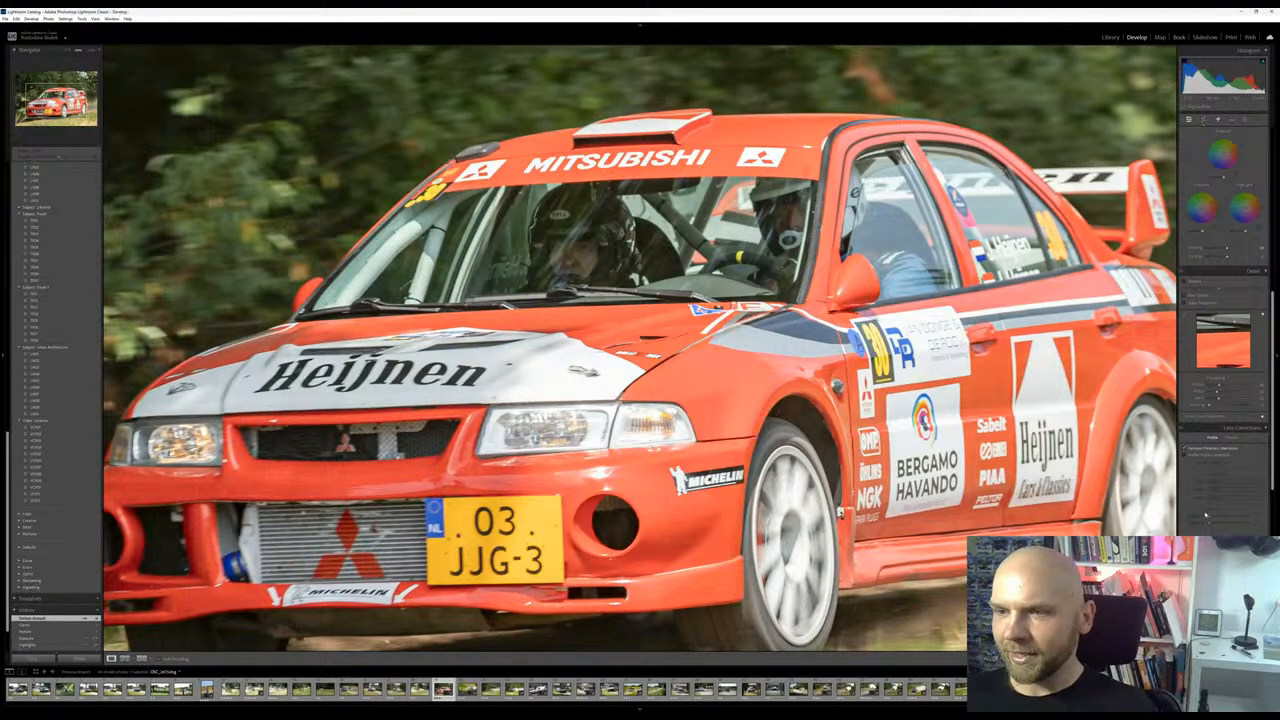
pyautogui.click(838, 511)
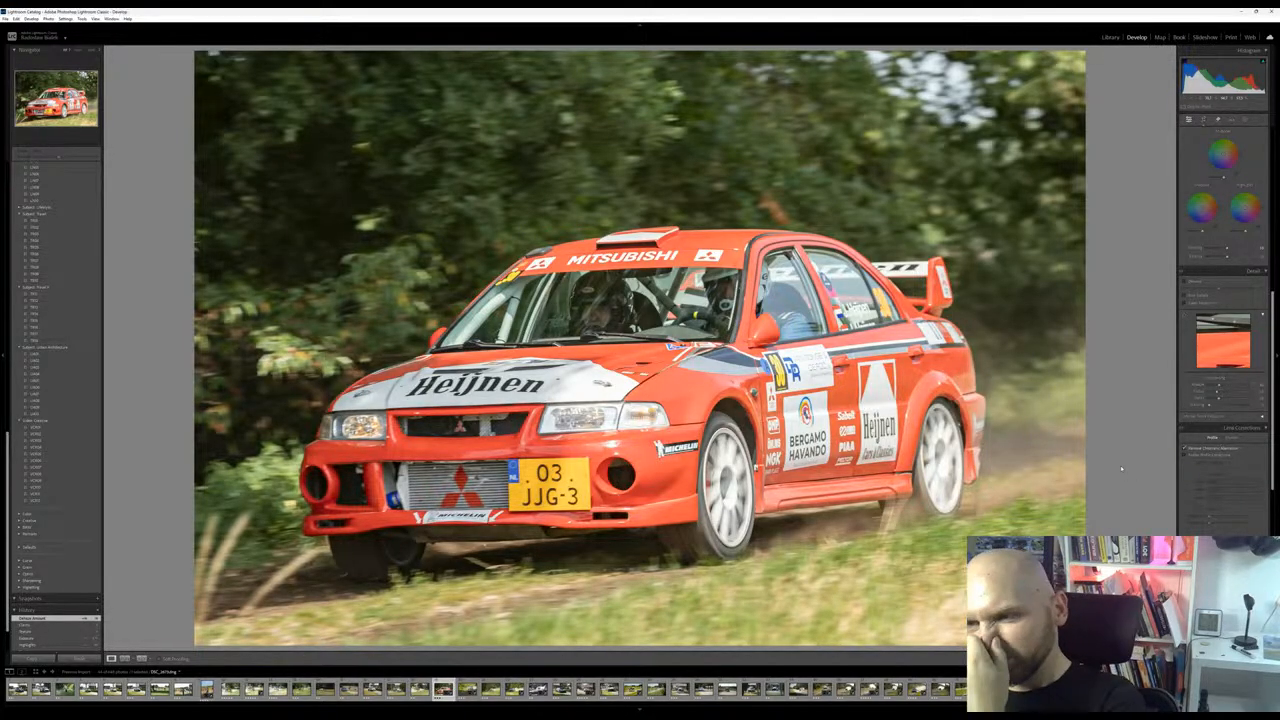
# Fine-tune the crop angle of the red Mitsubishi photo, rotating it back and forth to settle on a slightly altered tilt
pyautogui.click(1205, 120)
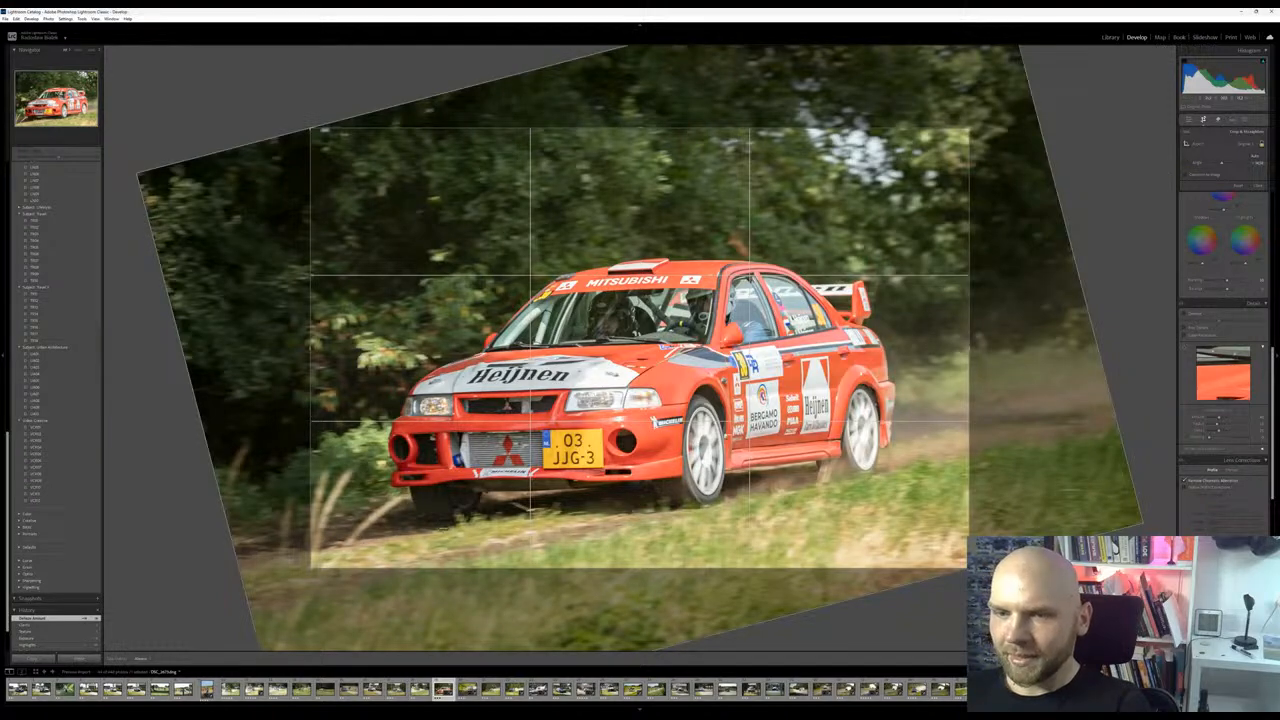
pyautogui.moveTo(424, 519); pyautogui.dragTo(866, 500)
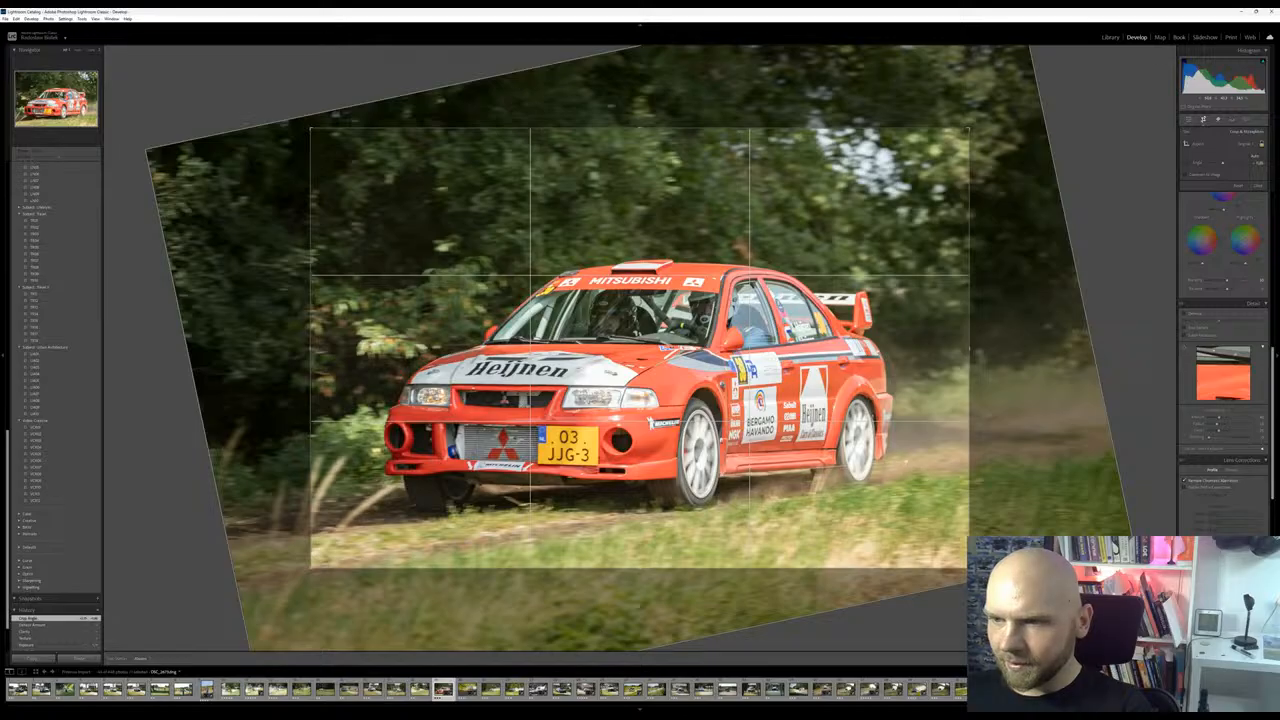
pyautogui.hotkey('ctrl', 'z')
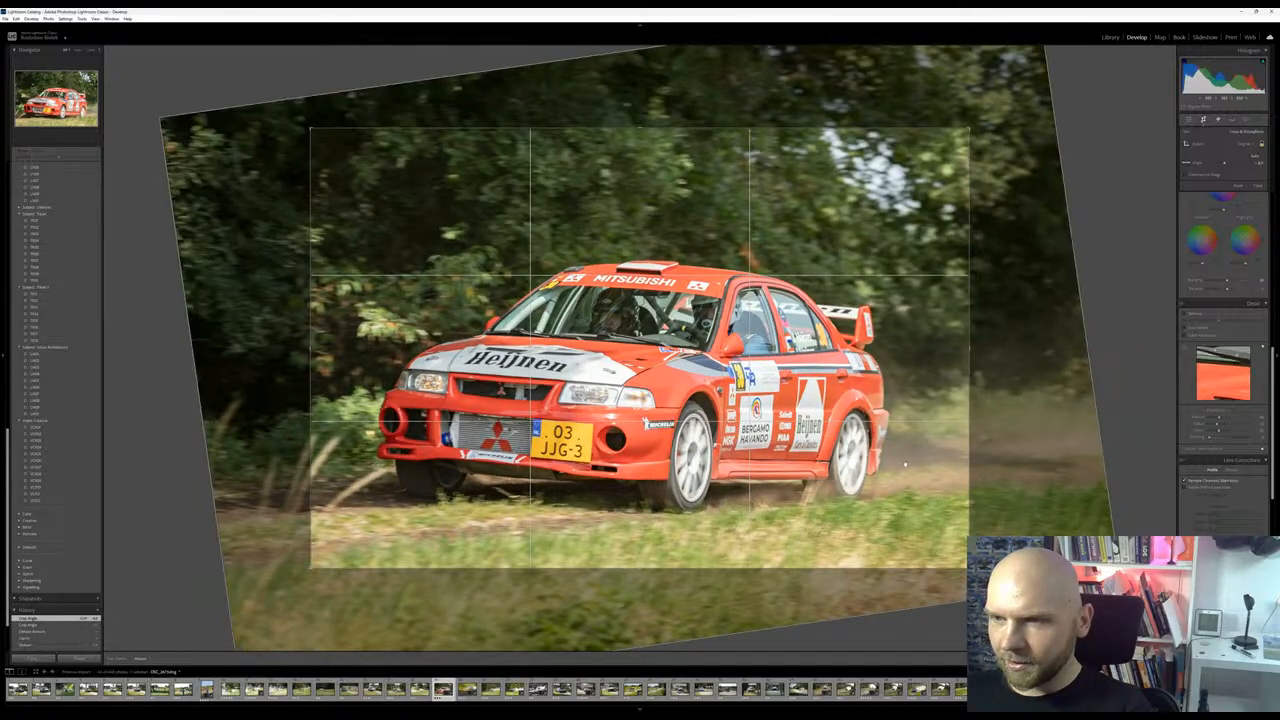
pyautogui.press('Return')
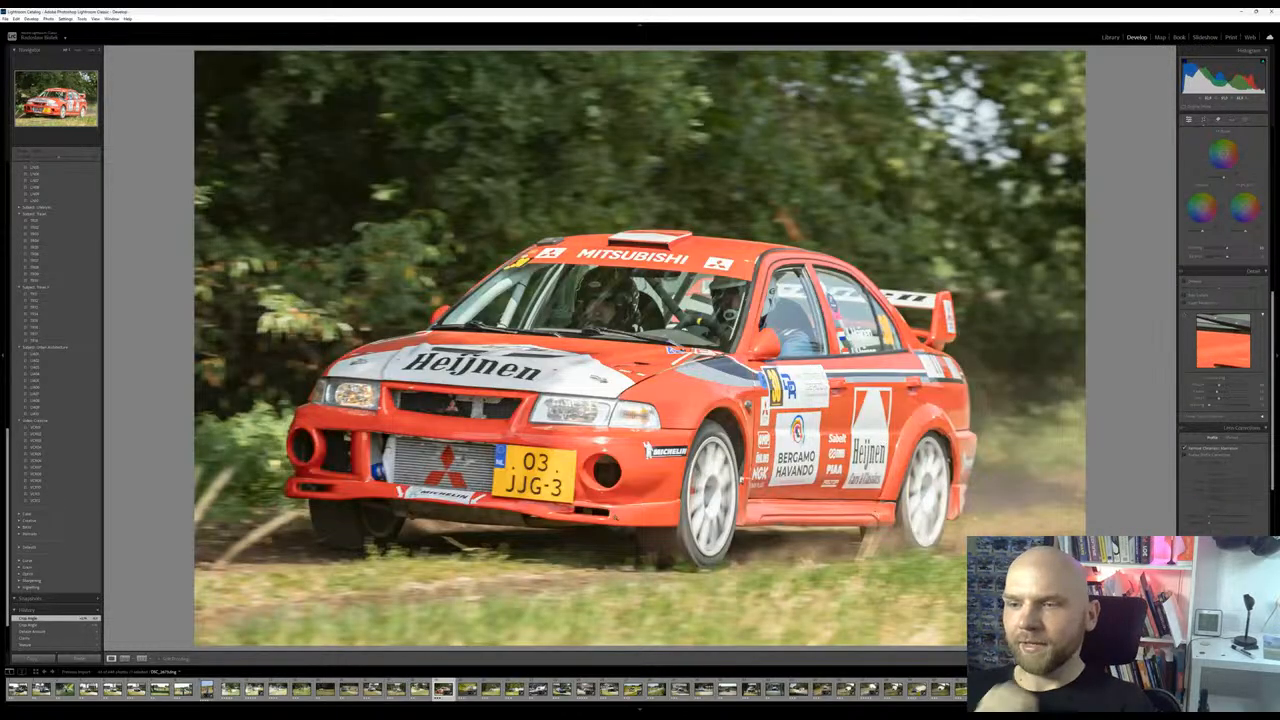
pyautogui.press('r')
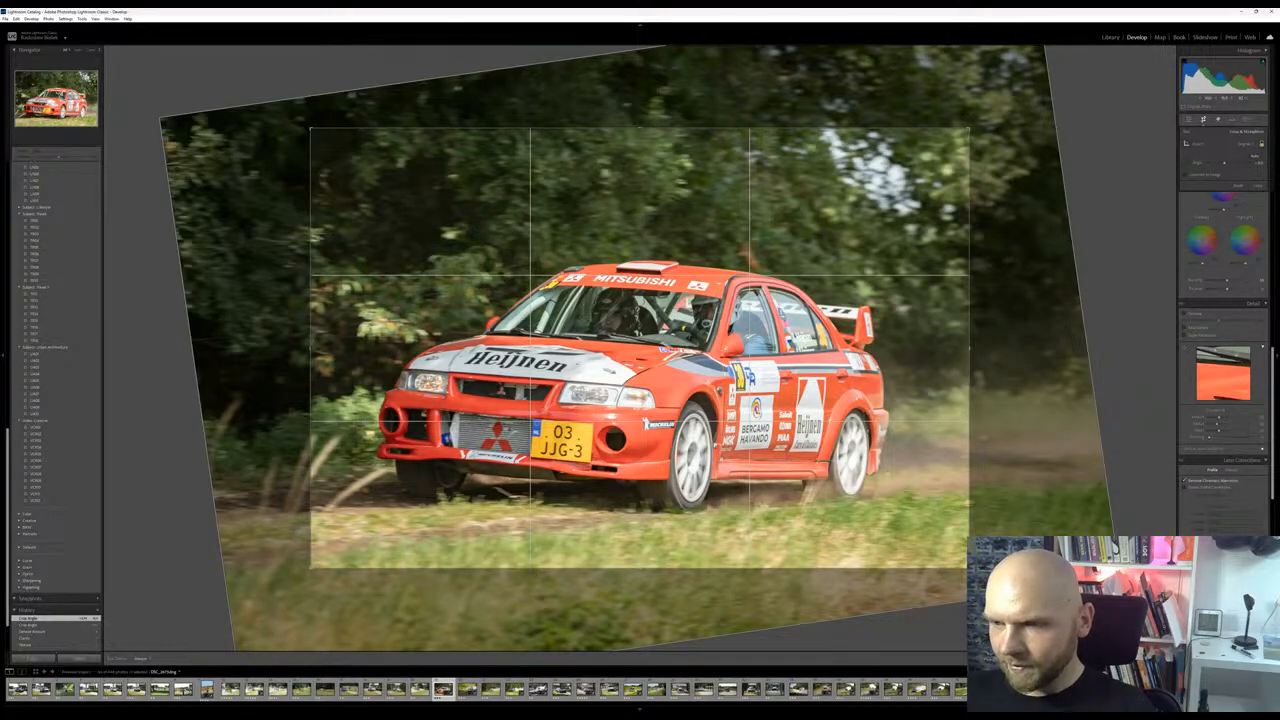
pyautogui.moveTo(846, 464); pyautogui.dragTo(849, 464)
pyautogui.press('Return')
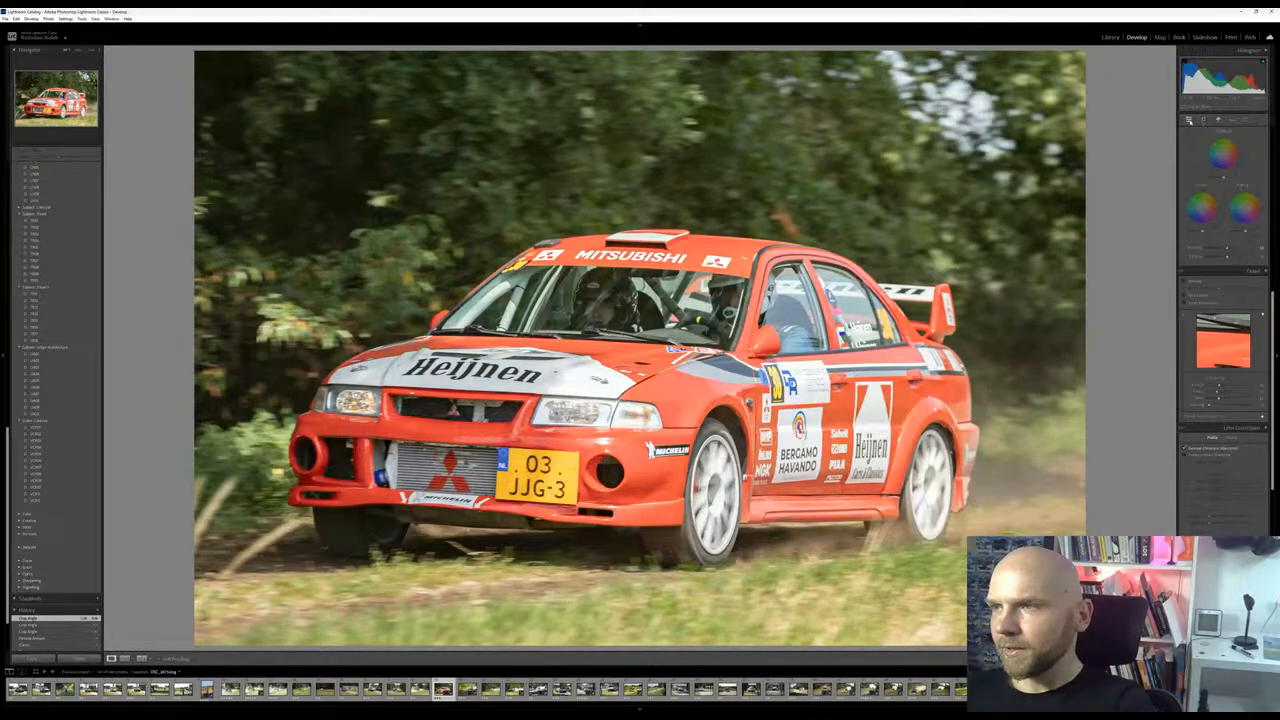
pyautogui.click(1203, 120)
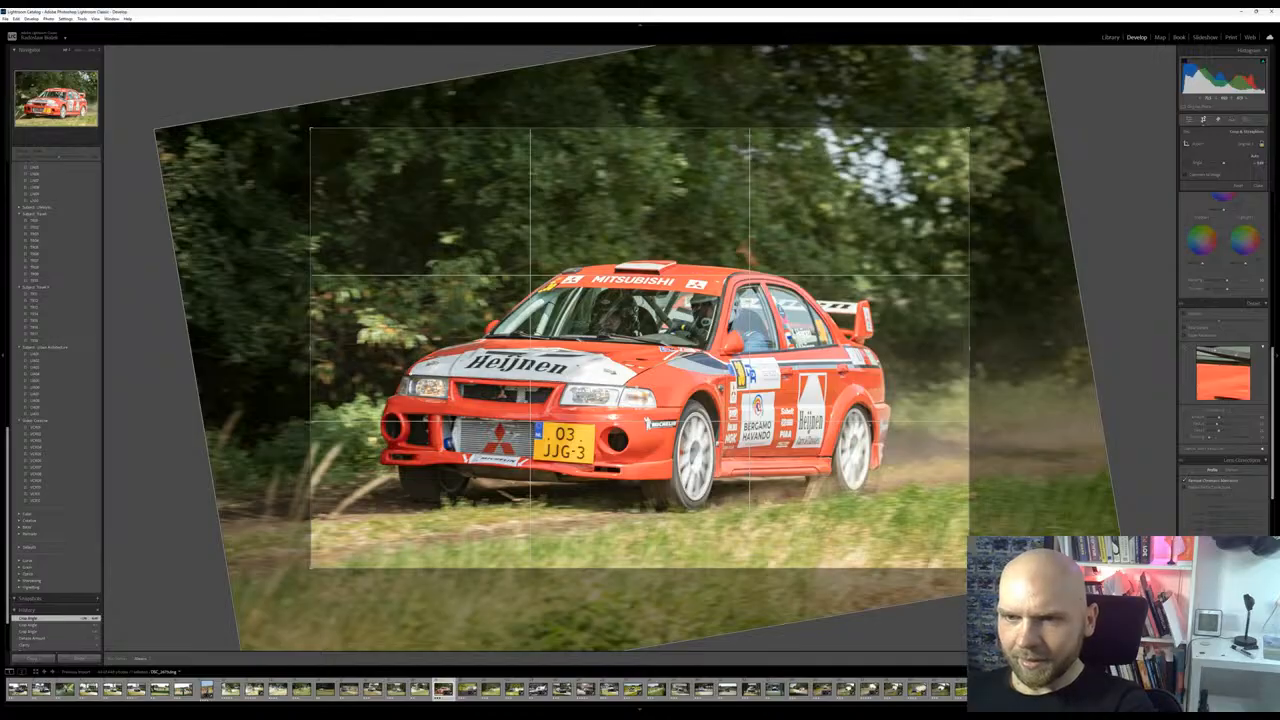
pyautogui.moveTo(412, 386); pyautogui.dragTo(638, 398)
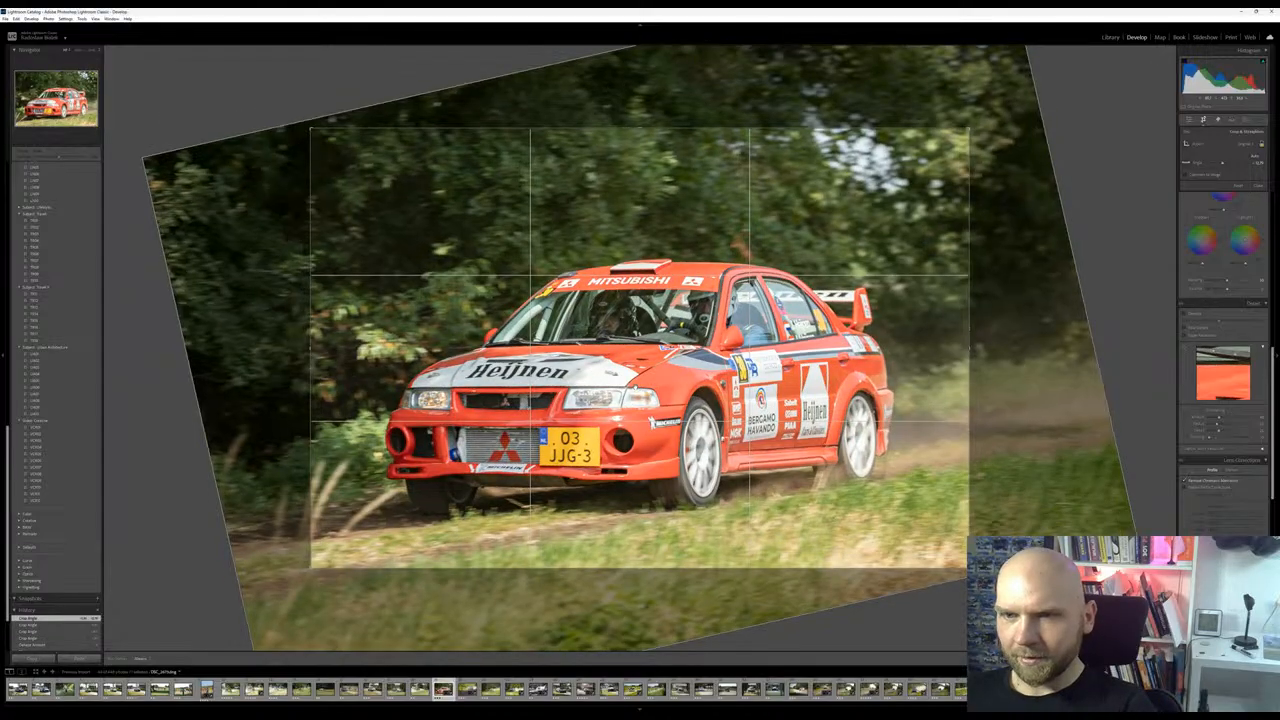
pyautogui.press('Return')
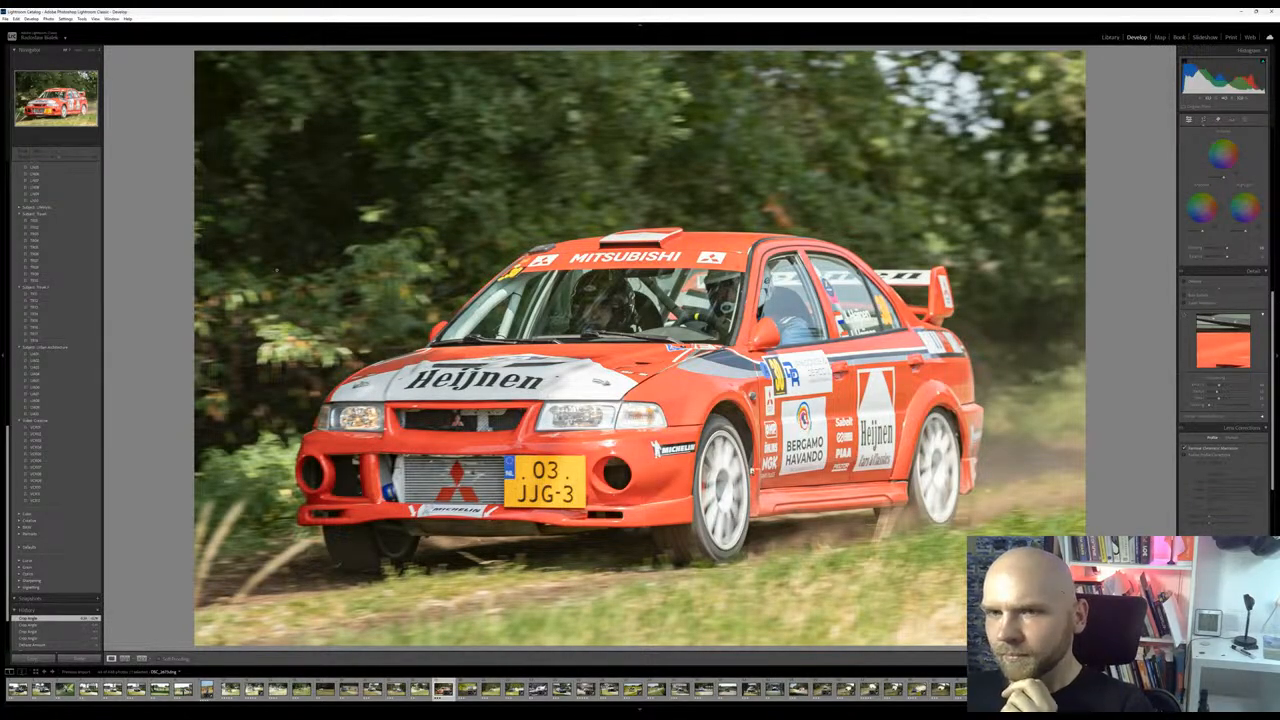
# Look over the red Mitsubishi photo's color and detail settings and inspect the car's side up close
pyautogui.scroll(10, 1214, 173)
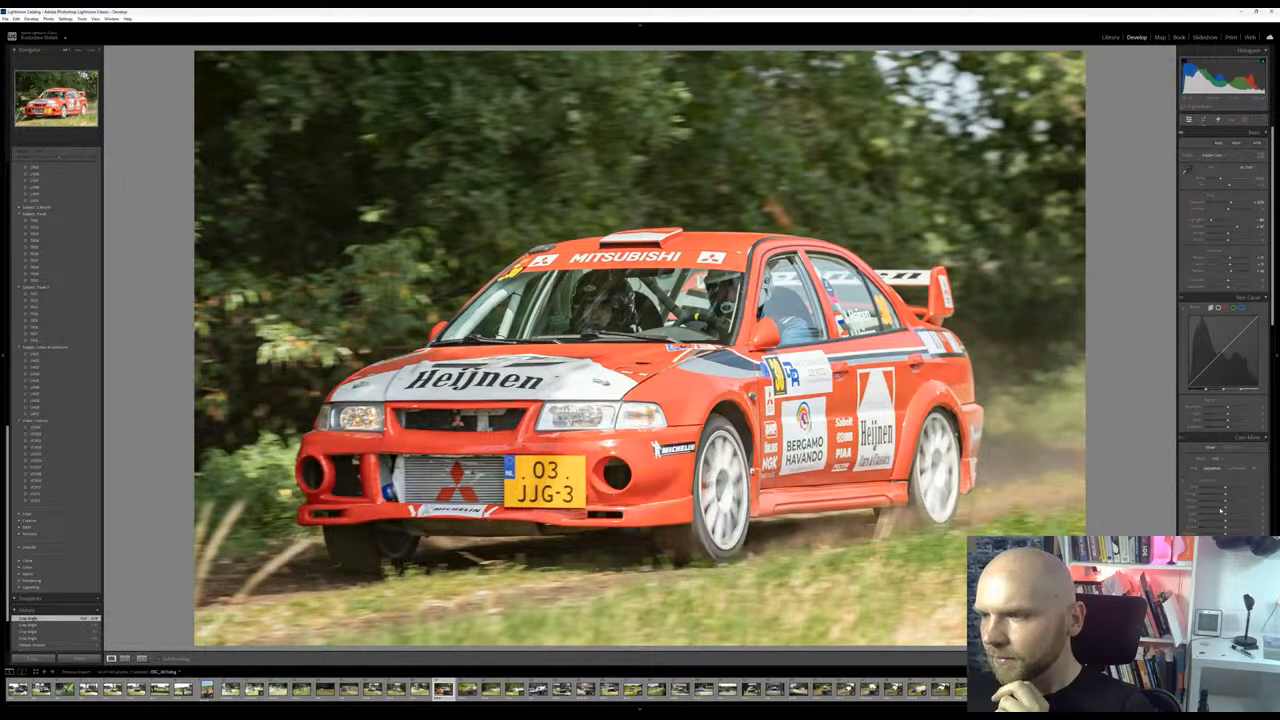
pyautogui.scroll(-5, 1225, 278)
pyautogui.scroll(-2, 1225, 278)
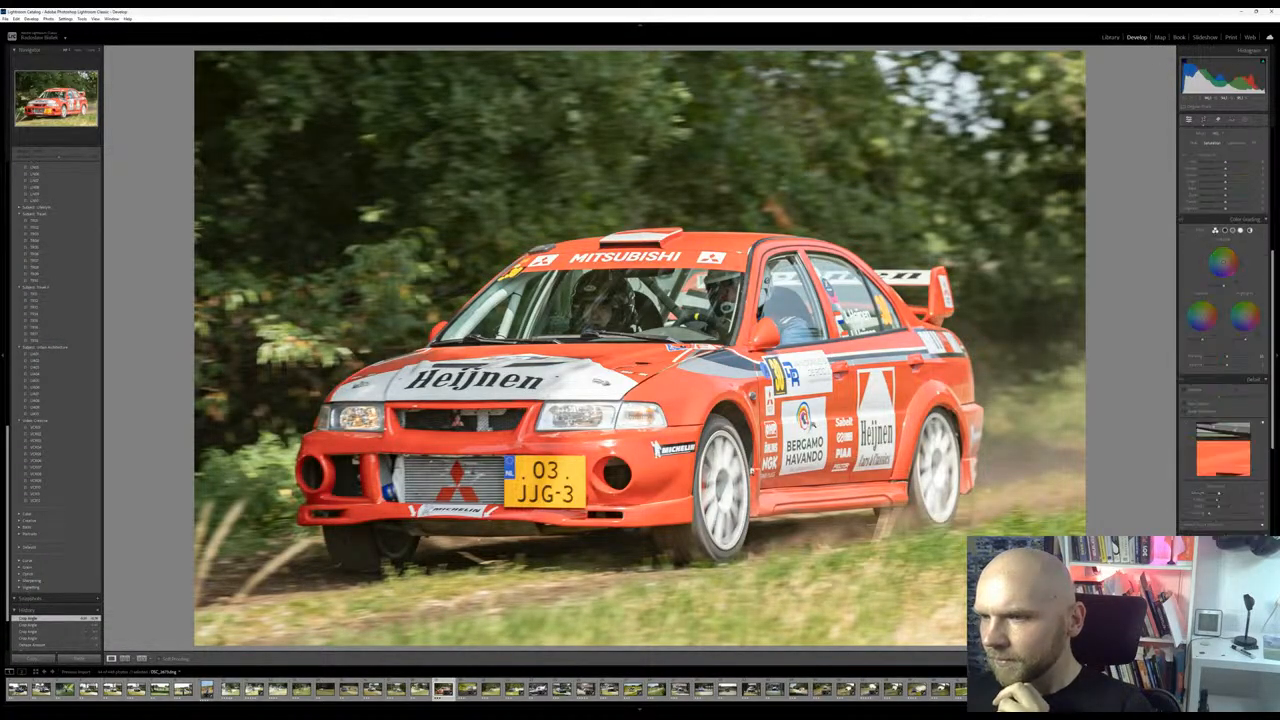
pyautogui.click(812, 423)
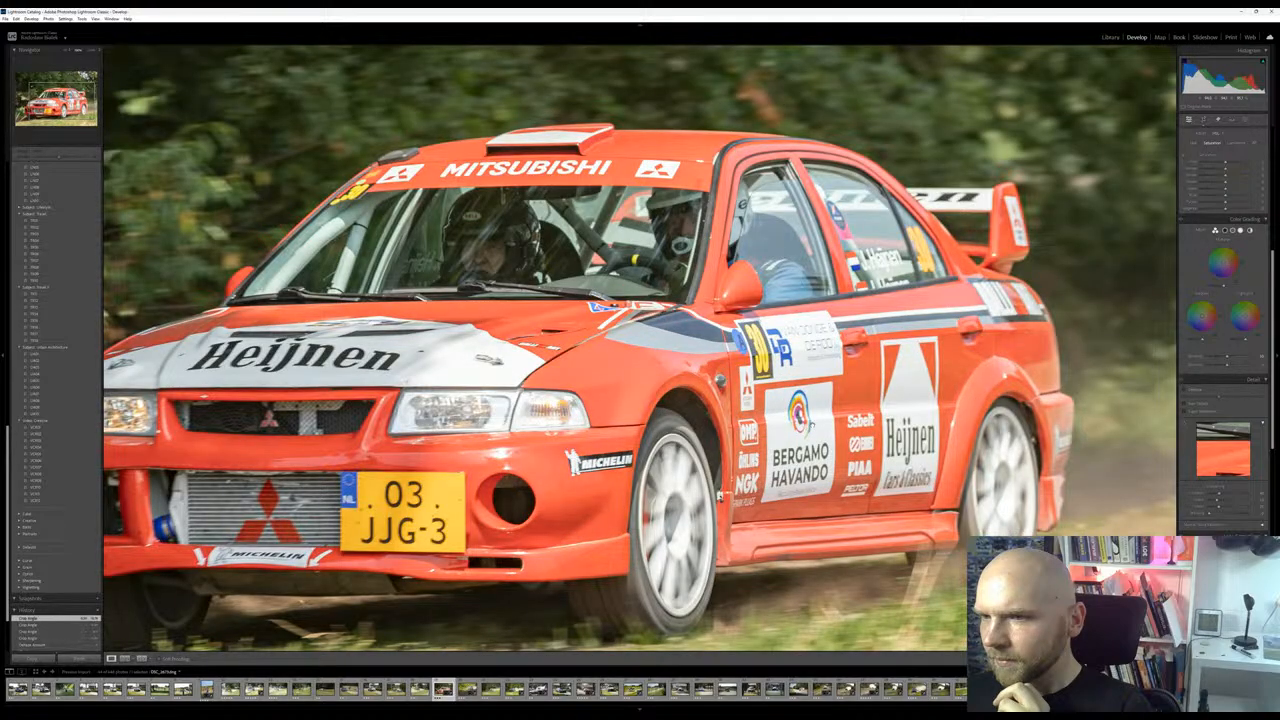
pyautogui.click(719, 495)
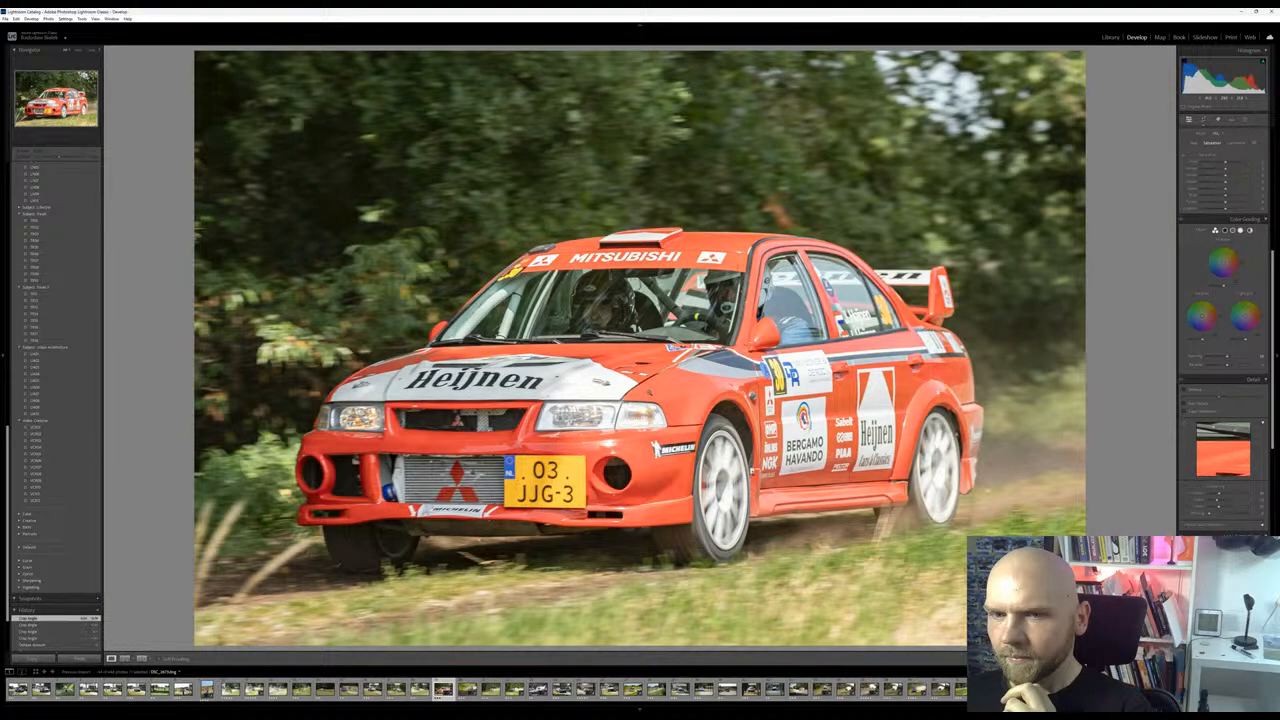
pyautogui.scroll(5, 1225, 280)
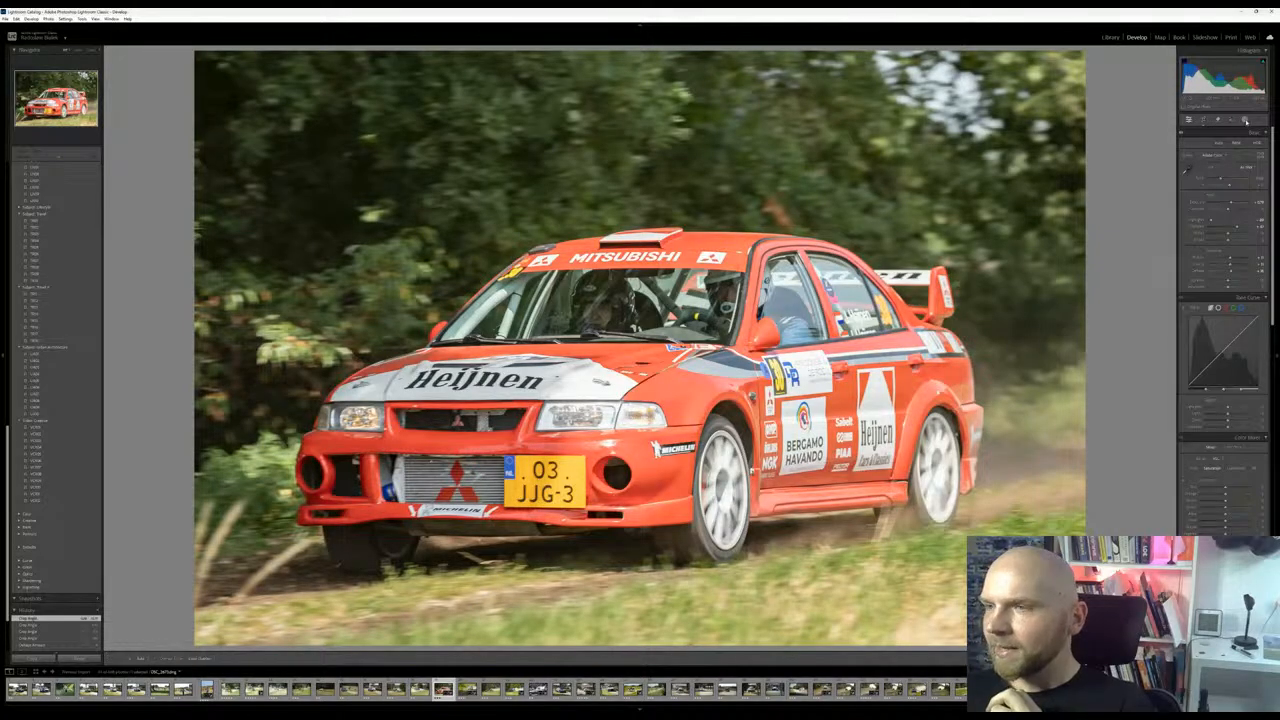
# Paint a brush mask over the dust behind the red Mitsubishi and slightly increase its clarity
pyautogui.click(1255, 121)
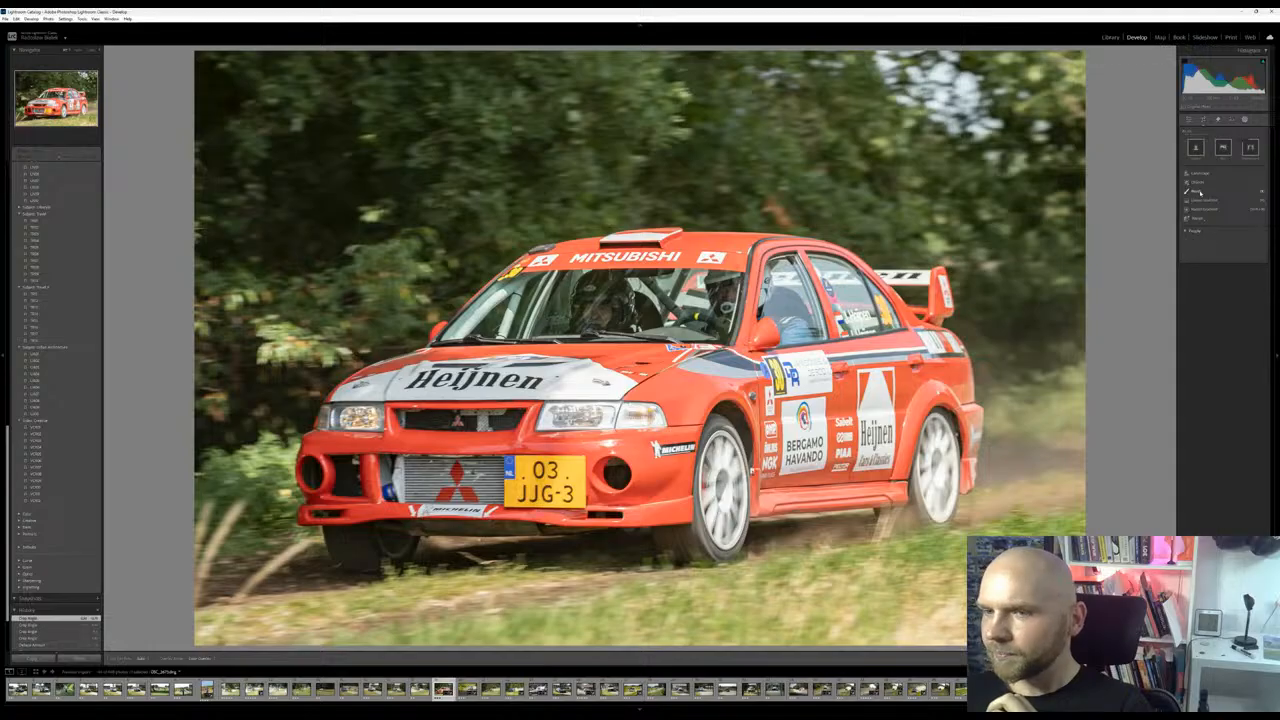
pyautogui.click(1200, 192)
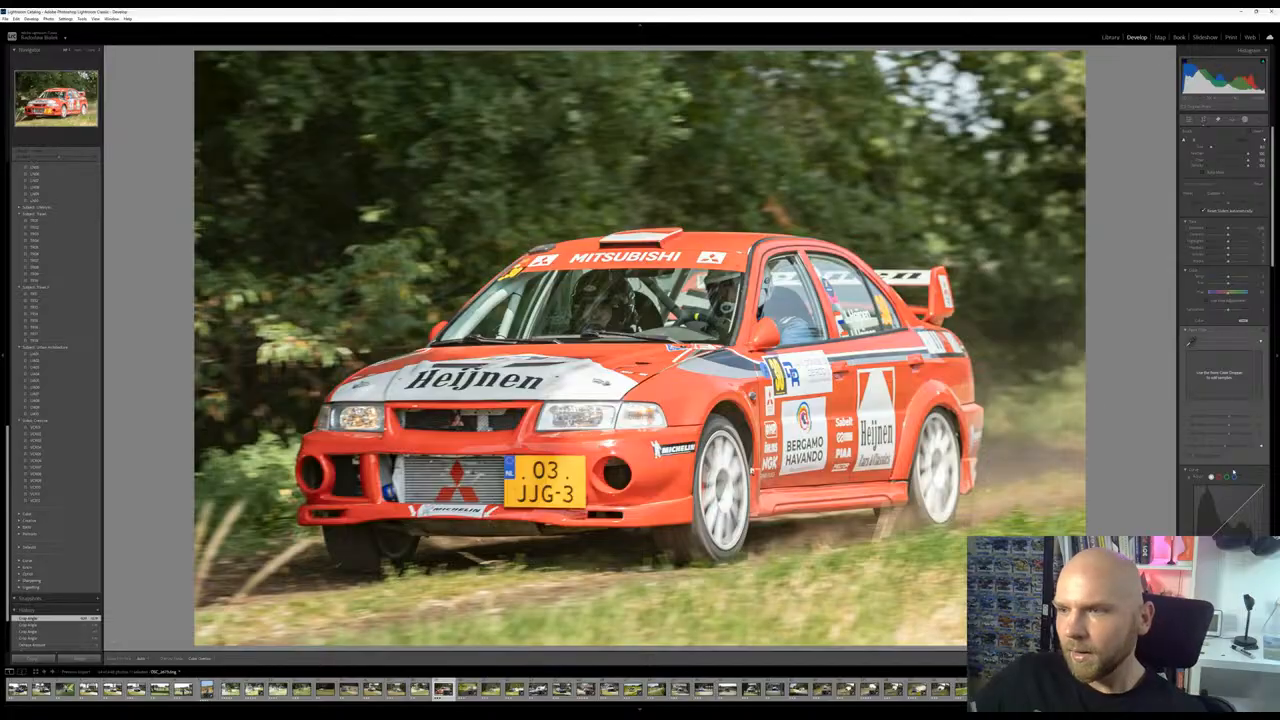
pyautogui.moveTo(1072, 448)
pyautogui.mouseDown()
pyautogui.moveTo(1071, 417)
pyautogui.moveTo(1024, 424)
pyautogui.moveTo(1015, 412)
pyautogui.moveTo(1068, 372)
pyautogui.mouseUp()
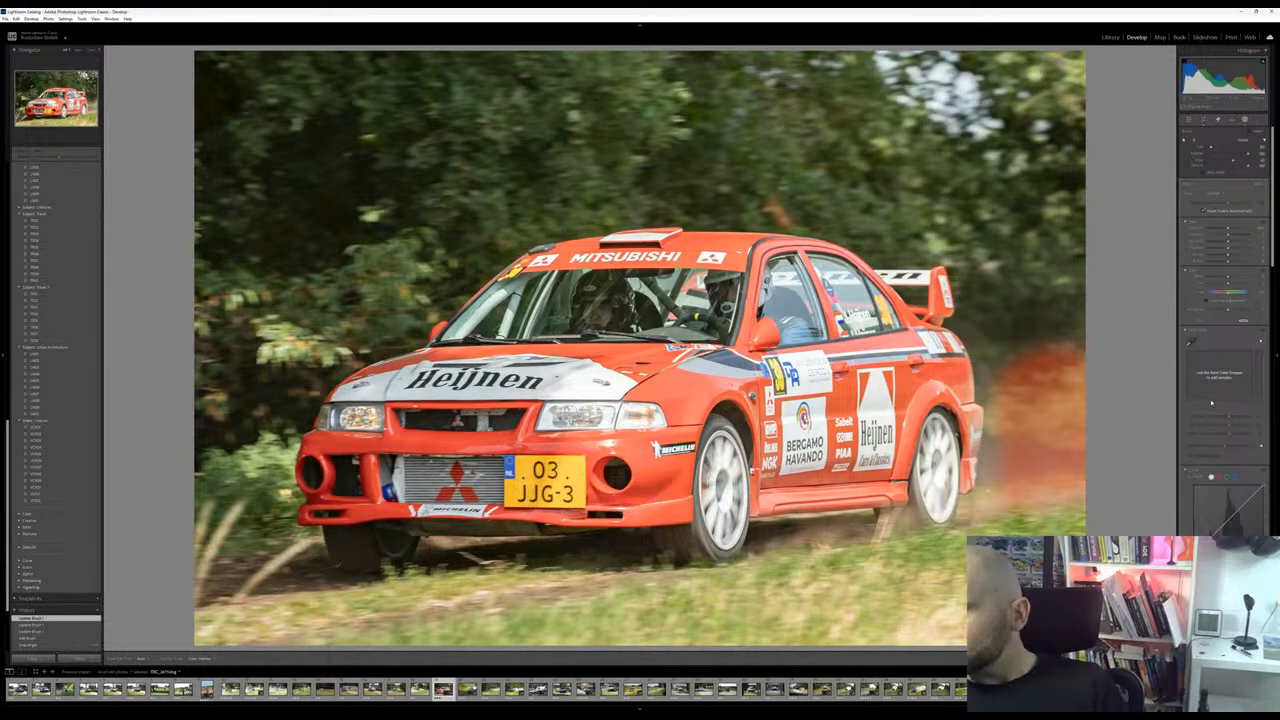
pyautogui.scroll(-5, 1227, 345)
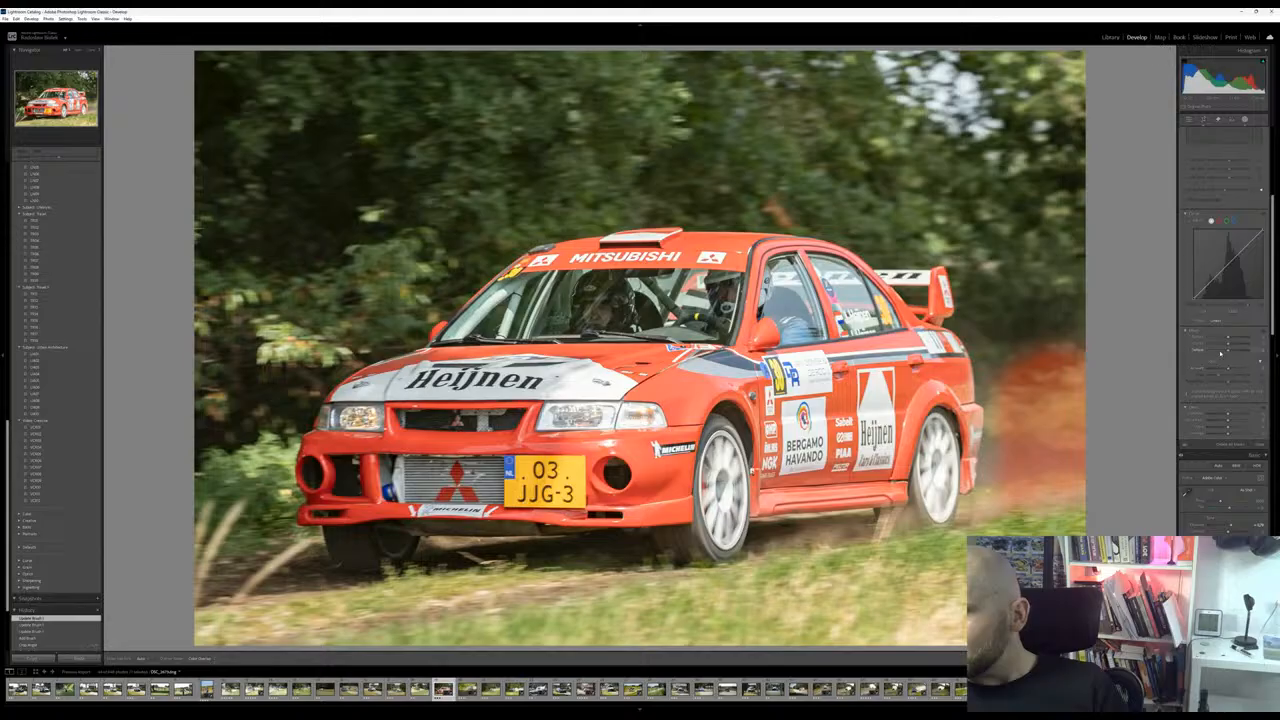
pyautogui.moveTo(1229, 344)
pyautogui.mouseDown()
pyautogui.moveTo(1256, 345)
pyautogui.moveTo(1236, 345)
pyautogui.mouseUp()
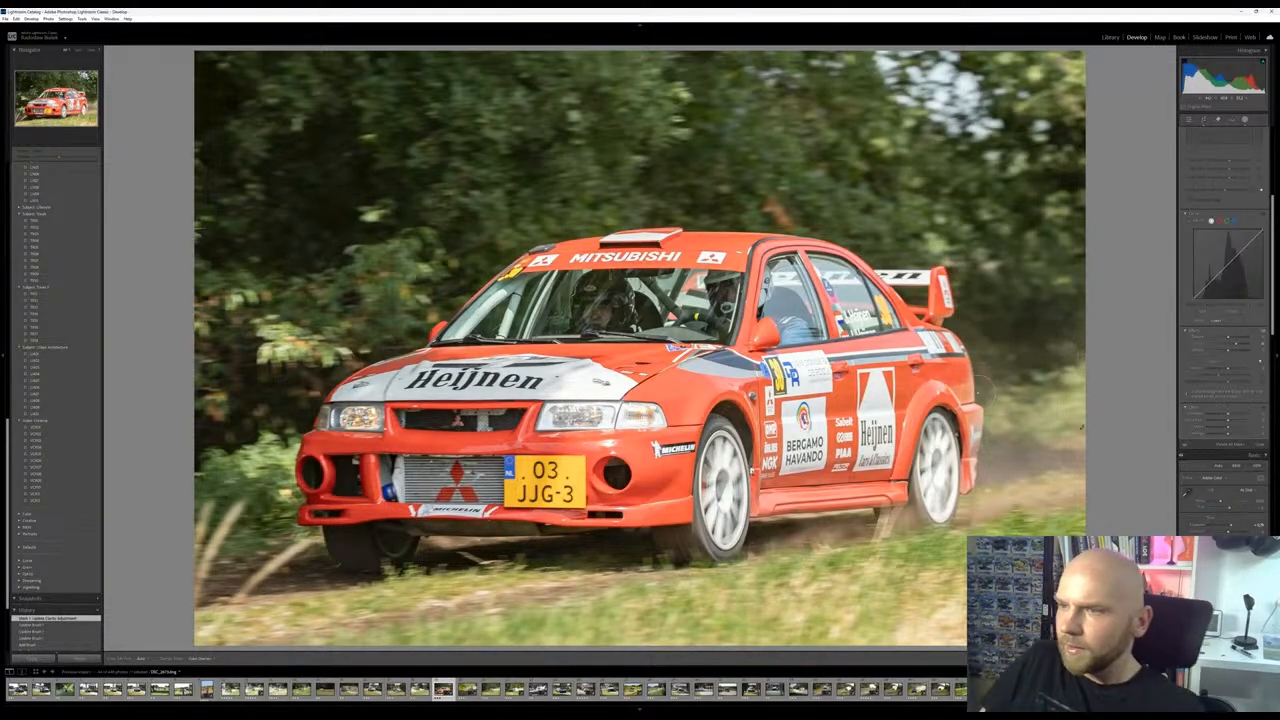
# Extend the brush mask to the dust by the rear bumper and the dirt track ahead of the front wheel
pyautogui.moveTo(979, 466); pyautogui.dragTo(976, 480)
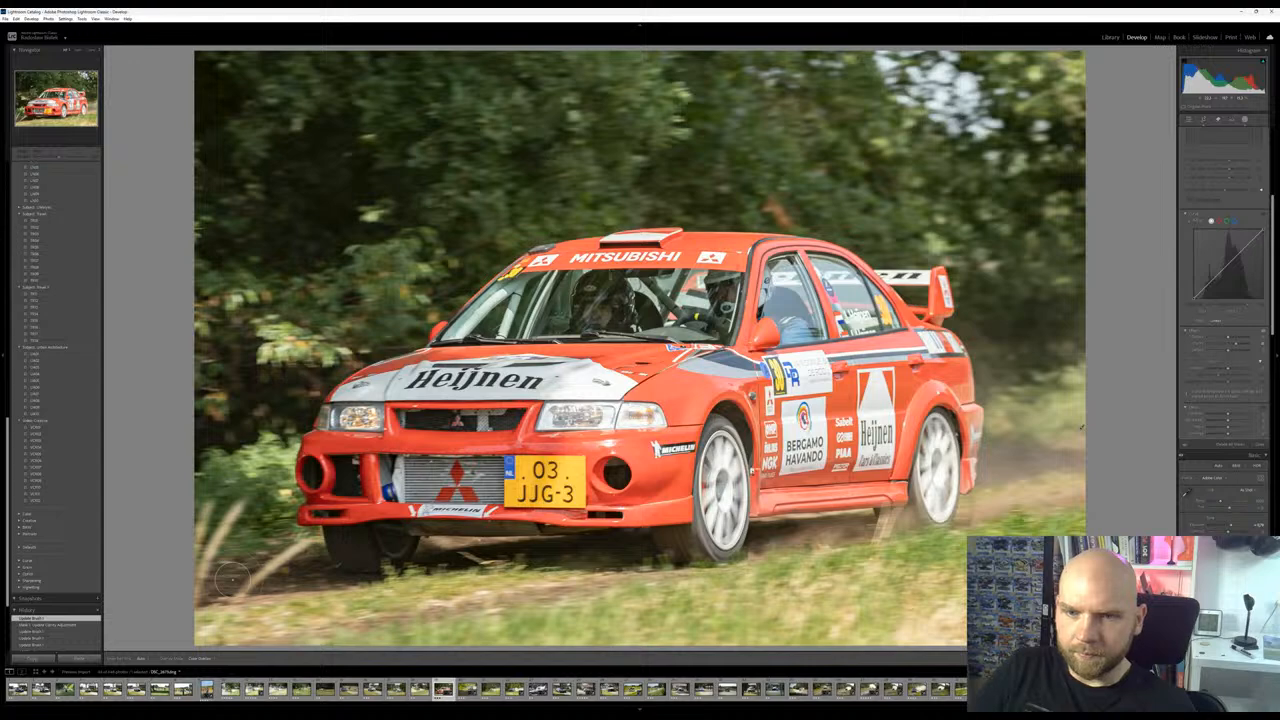
pyautogui.moveTo(232, 581); pyautogui.dragTo(262, 581)
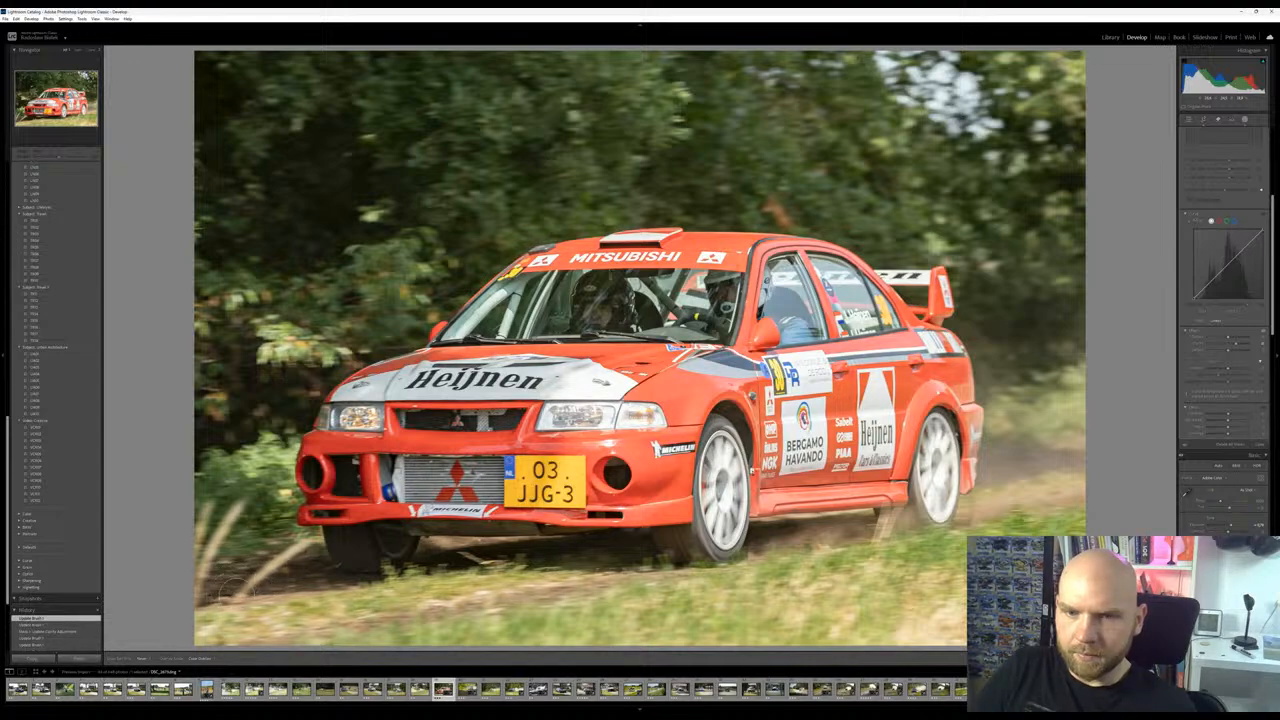
pyautogui.moveTo(290, 582); pyautogui.dragTo(347, 583)
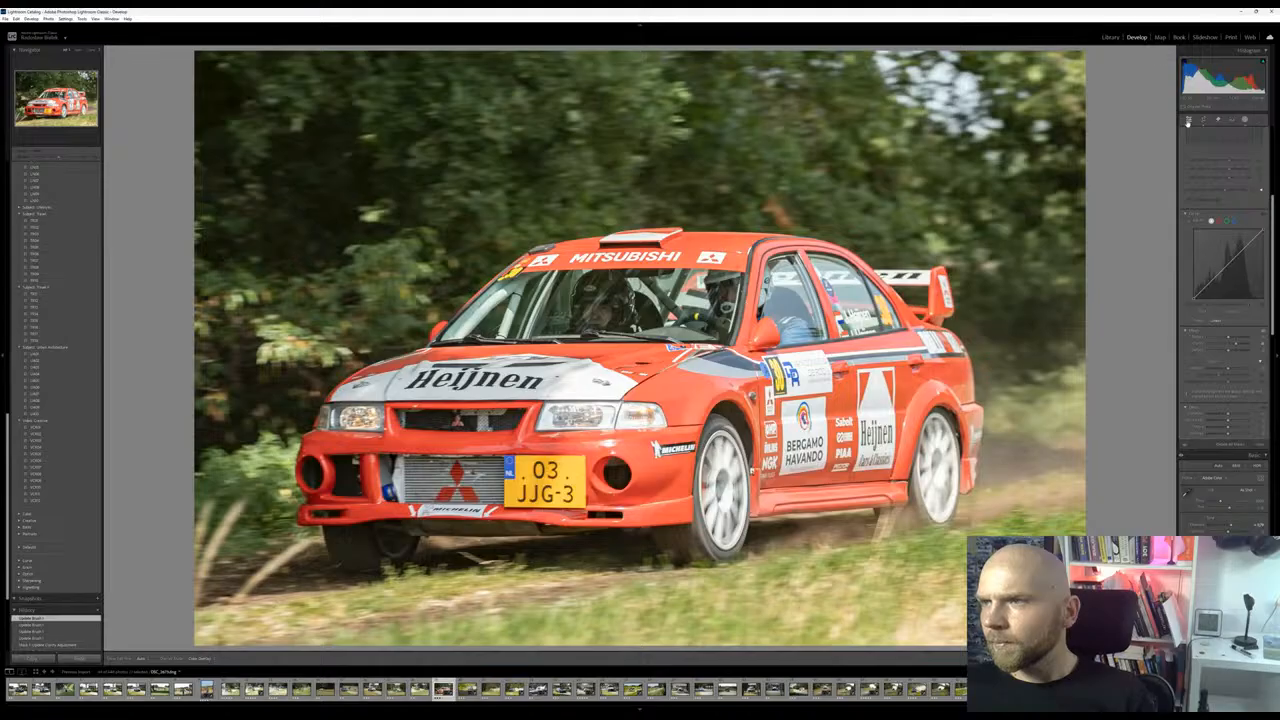
# Slightly raise the red and orange saturation in the color mixer, and adjust the green and red luminance
pyautogui.scroll(-5, 1216, 165)
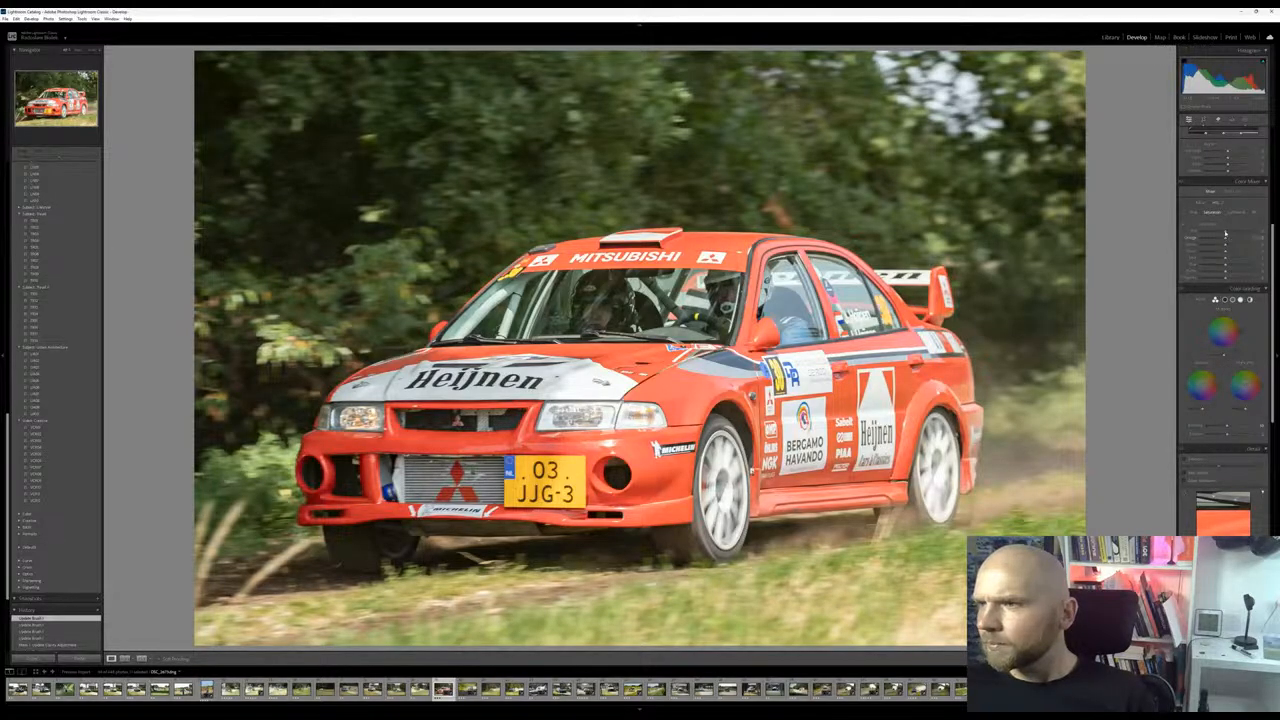
pyautogui.moveTo(1226, 232)
pyautogui.mouseDown()
pyautogui.moveTo(1239, 232)
pyautogui.moveTo(1229, 237)
pyautogui.mouseUp()
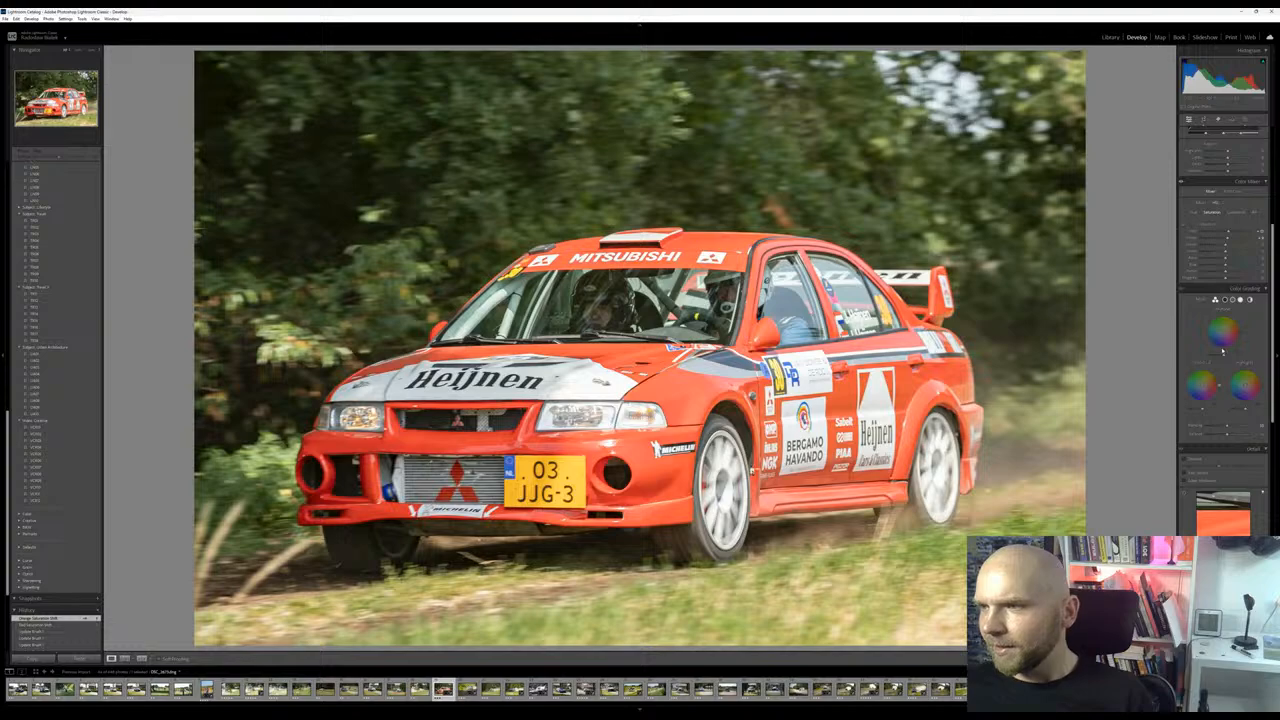
pyautogui.scroll(-3, 1203, 400)
pyautogui.scroll(5, 1188, 450)
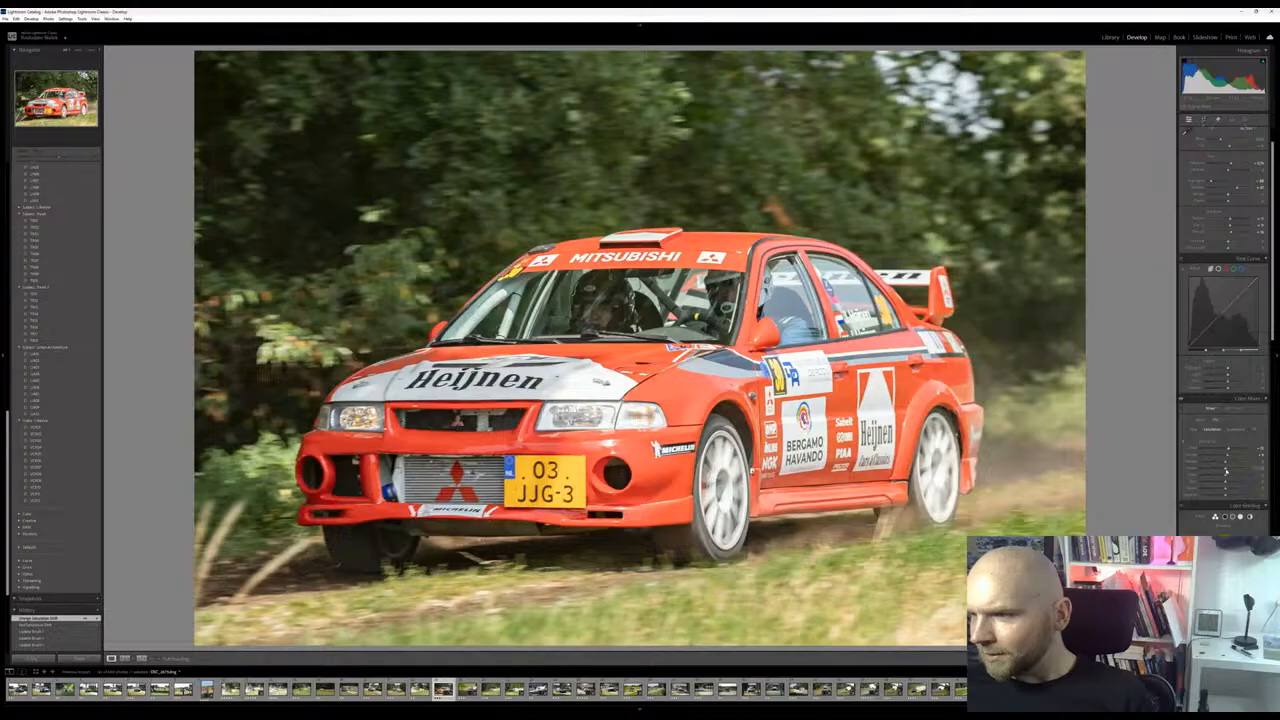
pyautogui.click(1235, 430)
pyautogui.moveTo(1237, 469); pyautogui.dragTo(1226, 451)
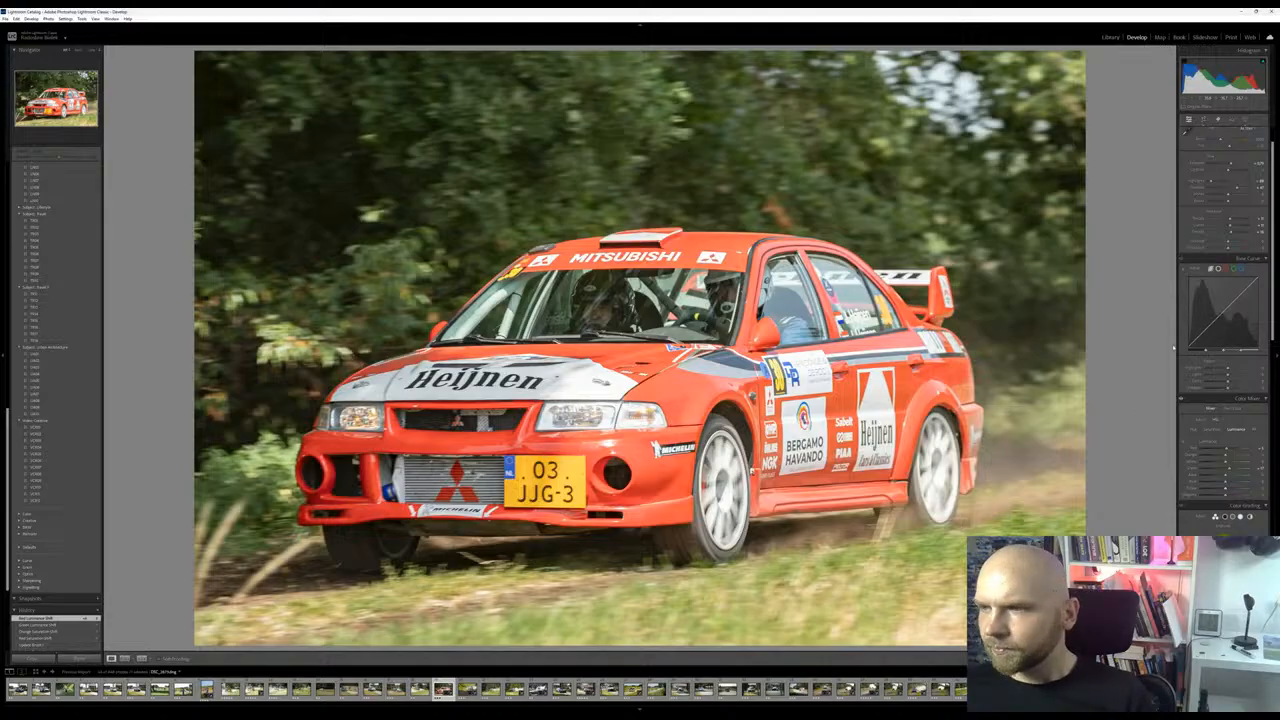
# Fine-tune the vibrance of the red Mitsubishi photo and check the car's door area up close
pyautogui.scroll(2, 1225, 290)
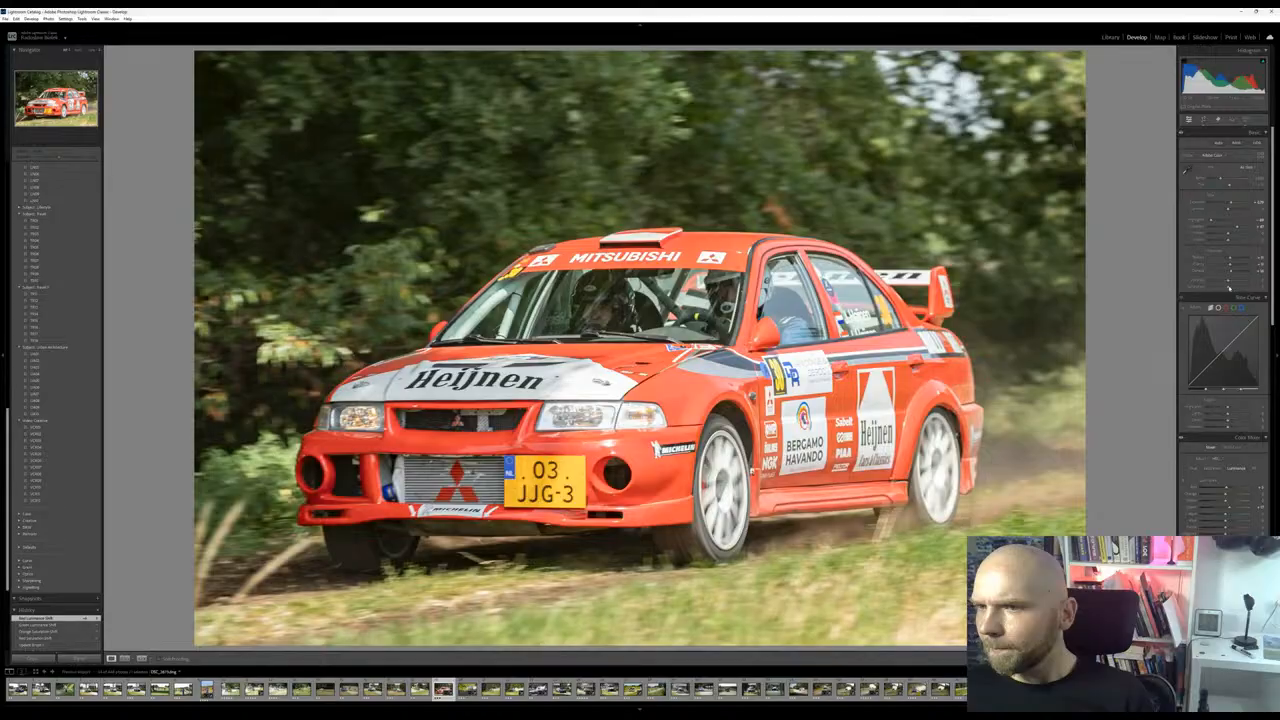
pyautogui.moveTo(1229, 288); pyautogui.dragTo(1230, 282)
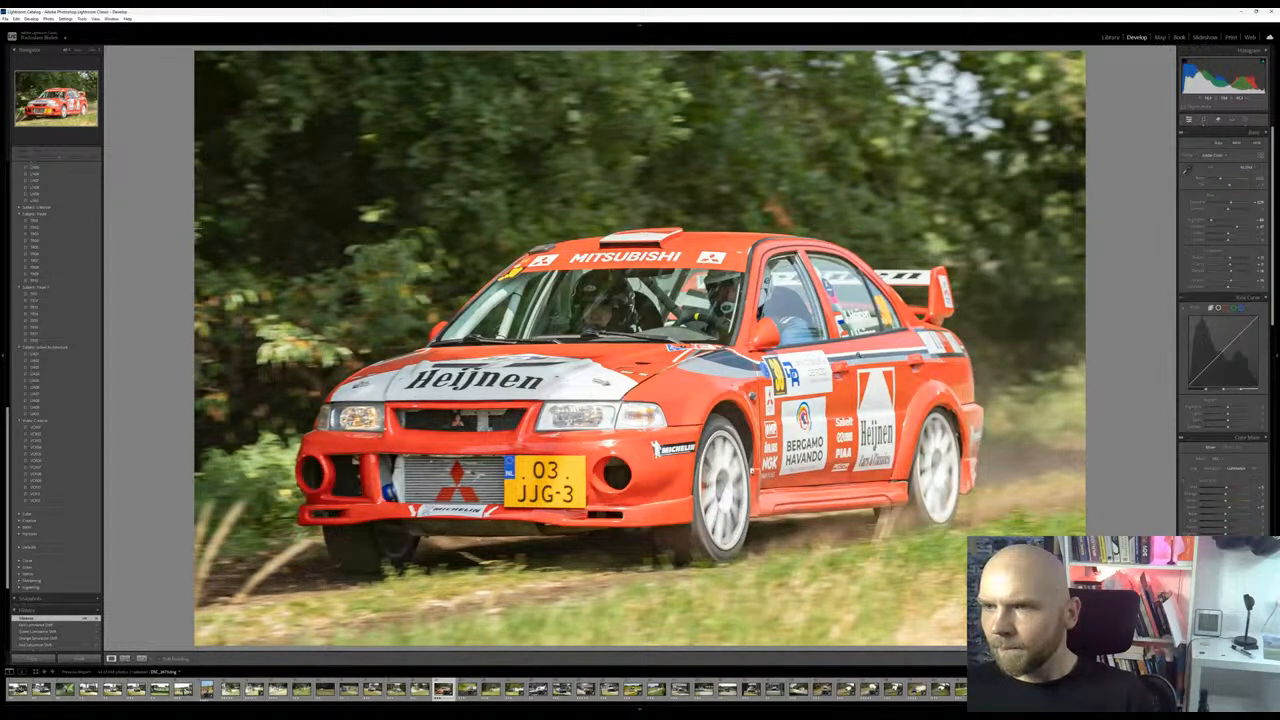
pyautogui.click(840, 361)
pyautogui.click(840, 361)
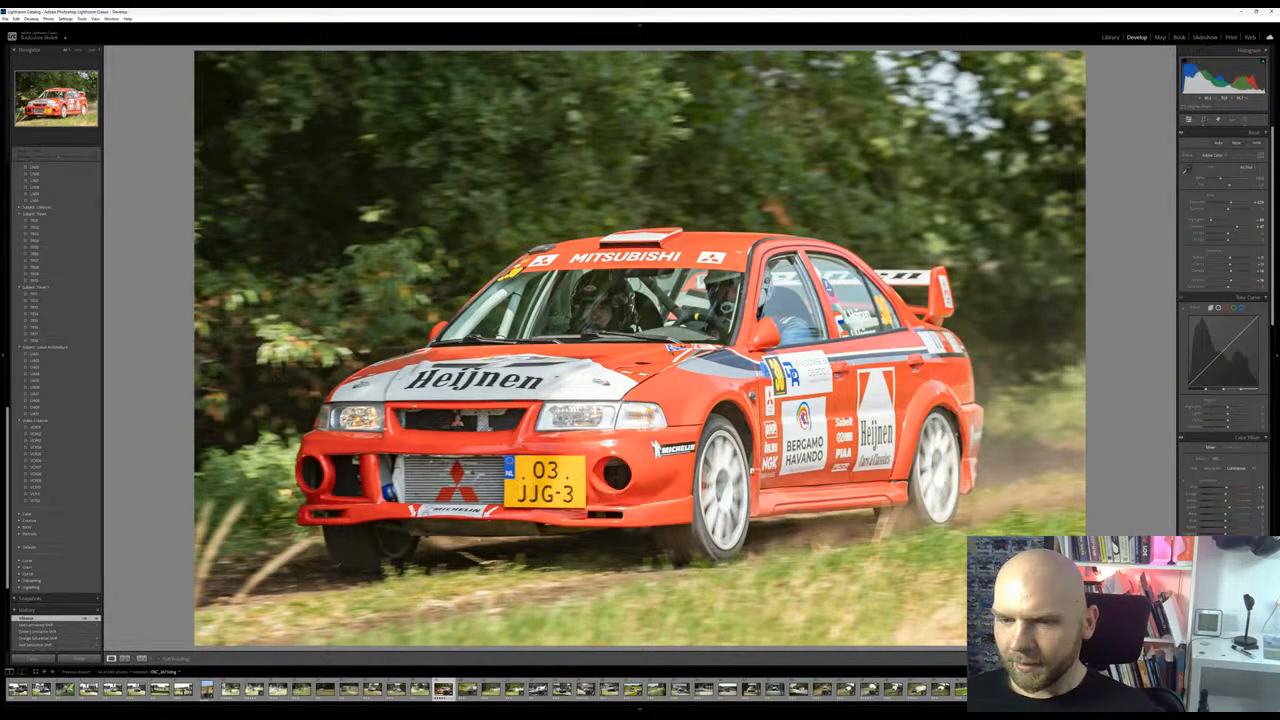
# Browse the following rally photos, checking the white Opel up close, and stop at the unedited blue Subaru shot
pyautogui.click(468, 690)
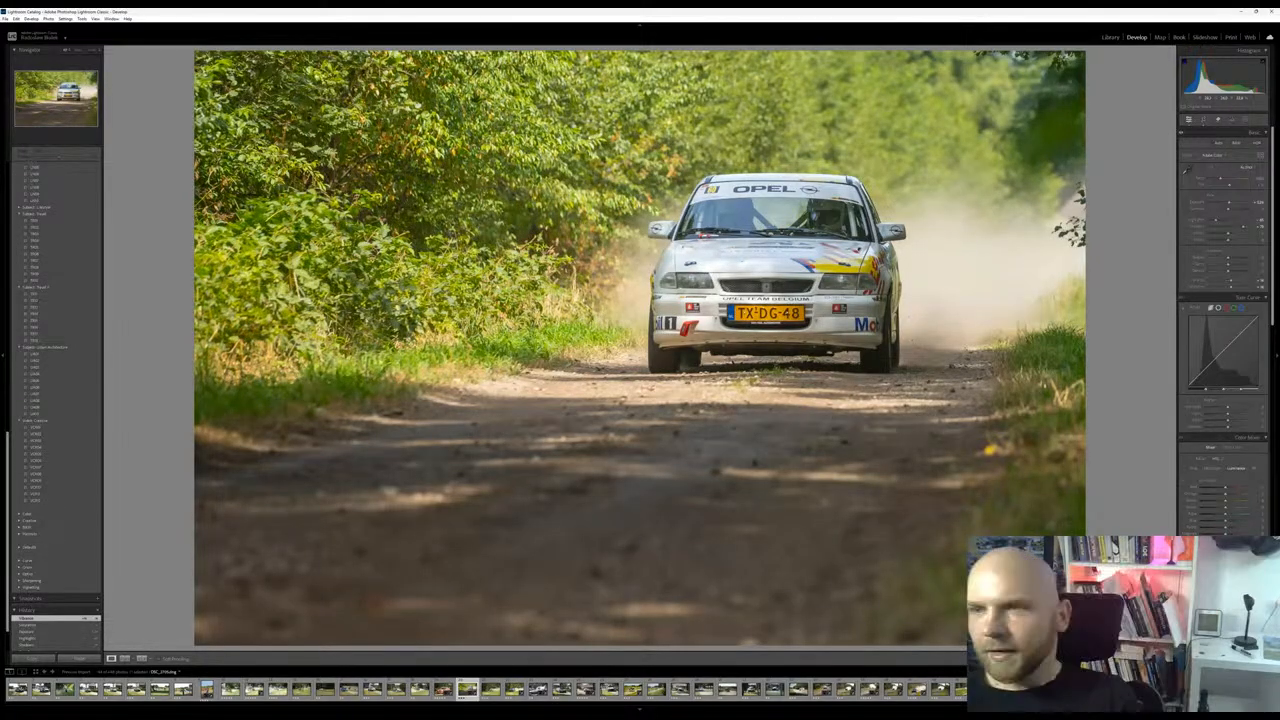
pyautogui.click(763, 305)
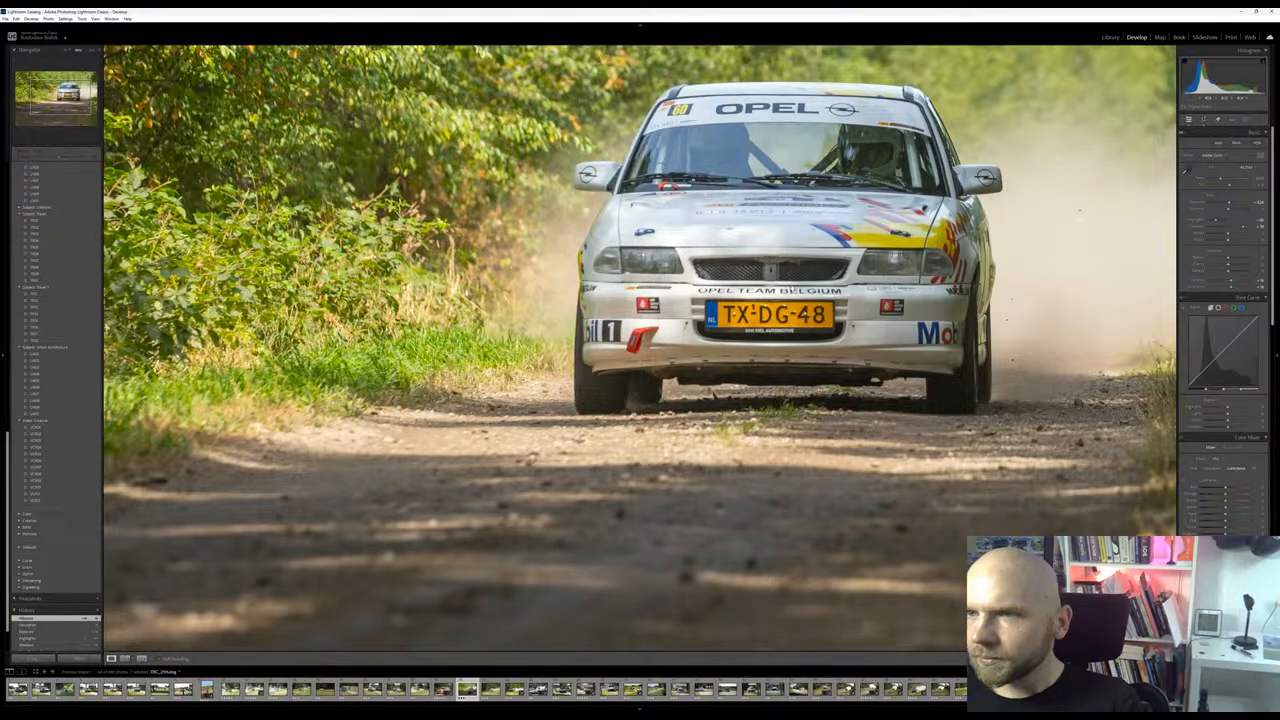
pyautogui.click(490, 688)
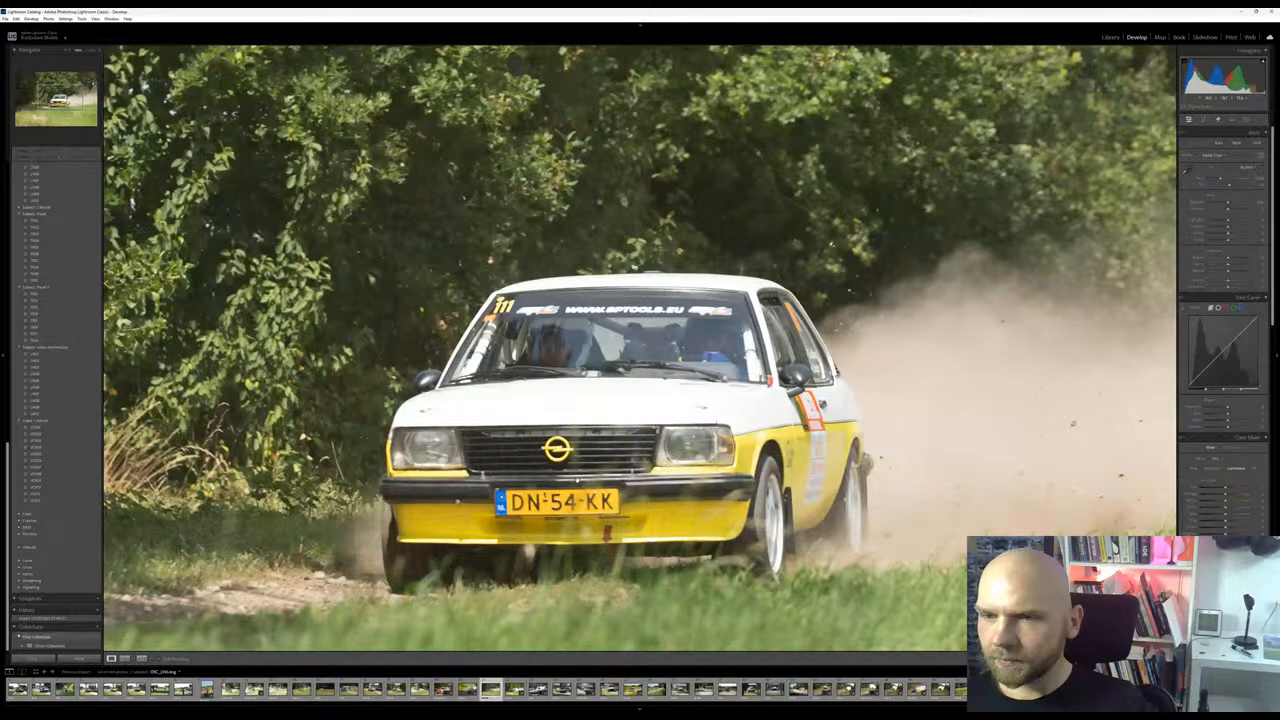
pyautogui.click(577, 480)
pyautogui.press('Right')
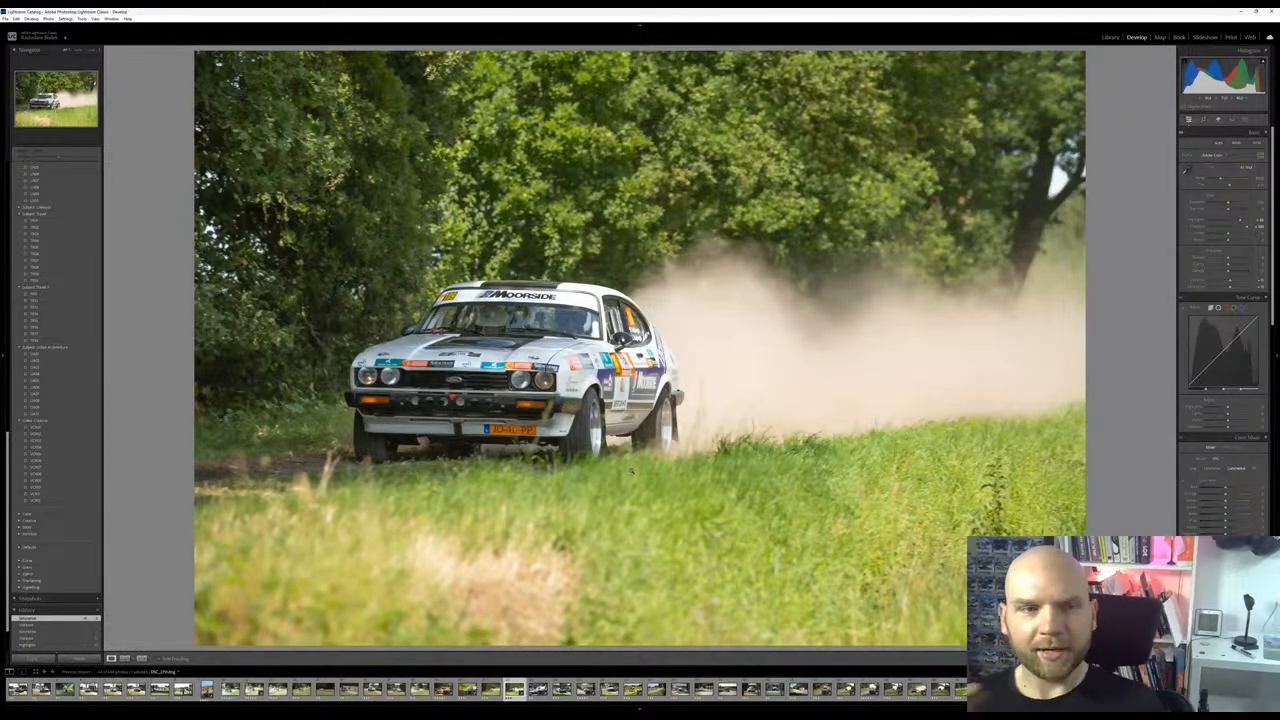
pyautogui.press('Right')
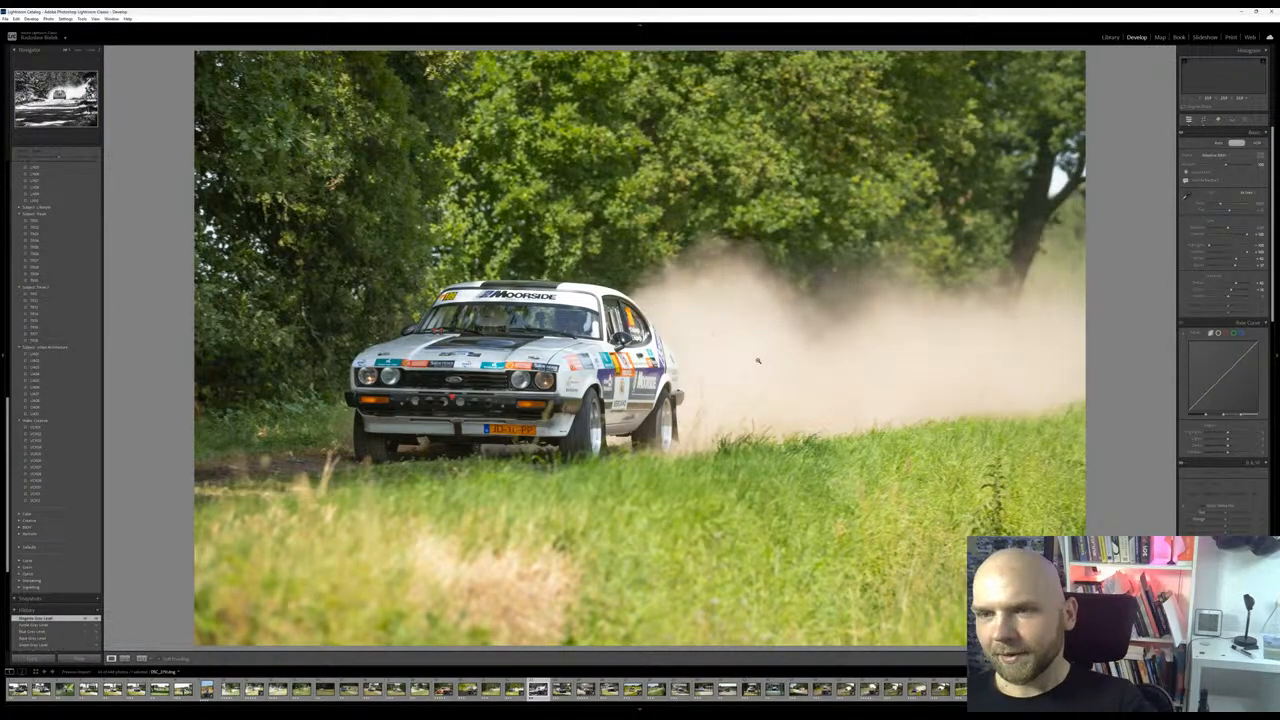
pyautogui.press('Right')
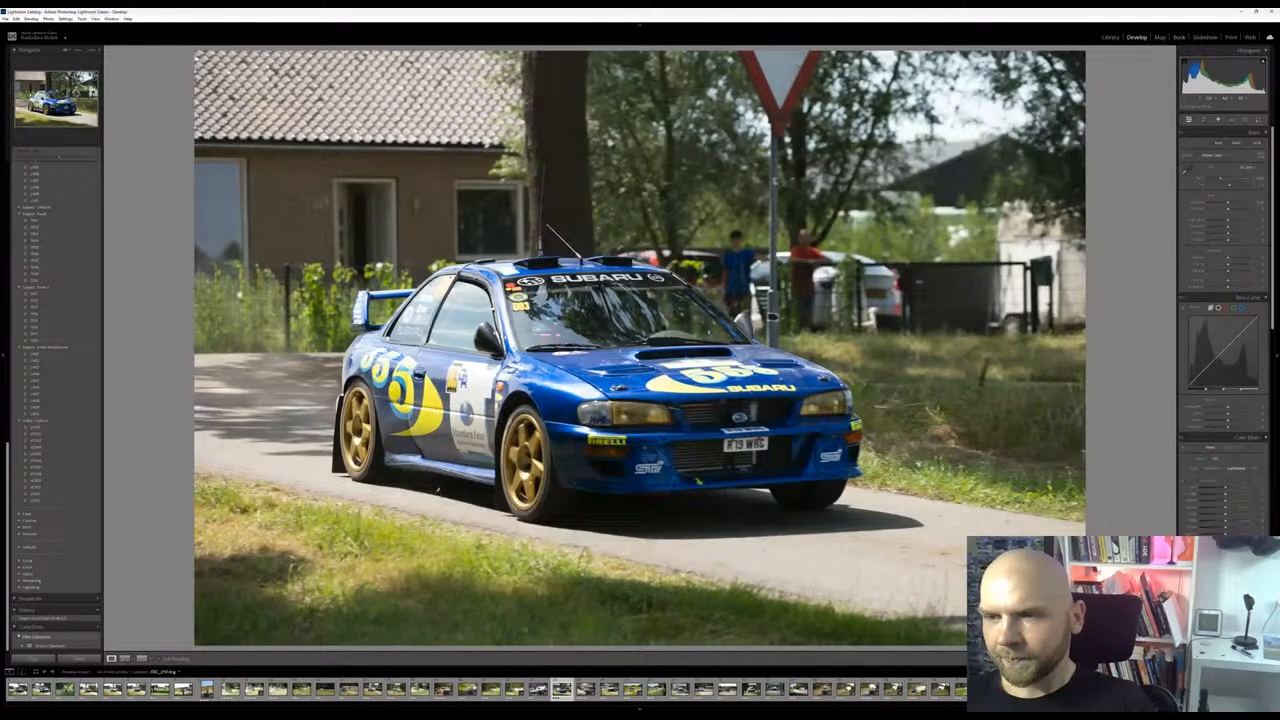
# Inspect the blue Subaru photo up close, examining the side, wheels and road beneath the car
pyautogui.press('z')
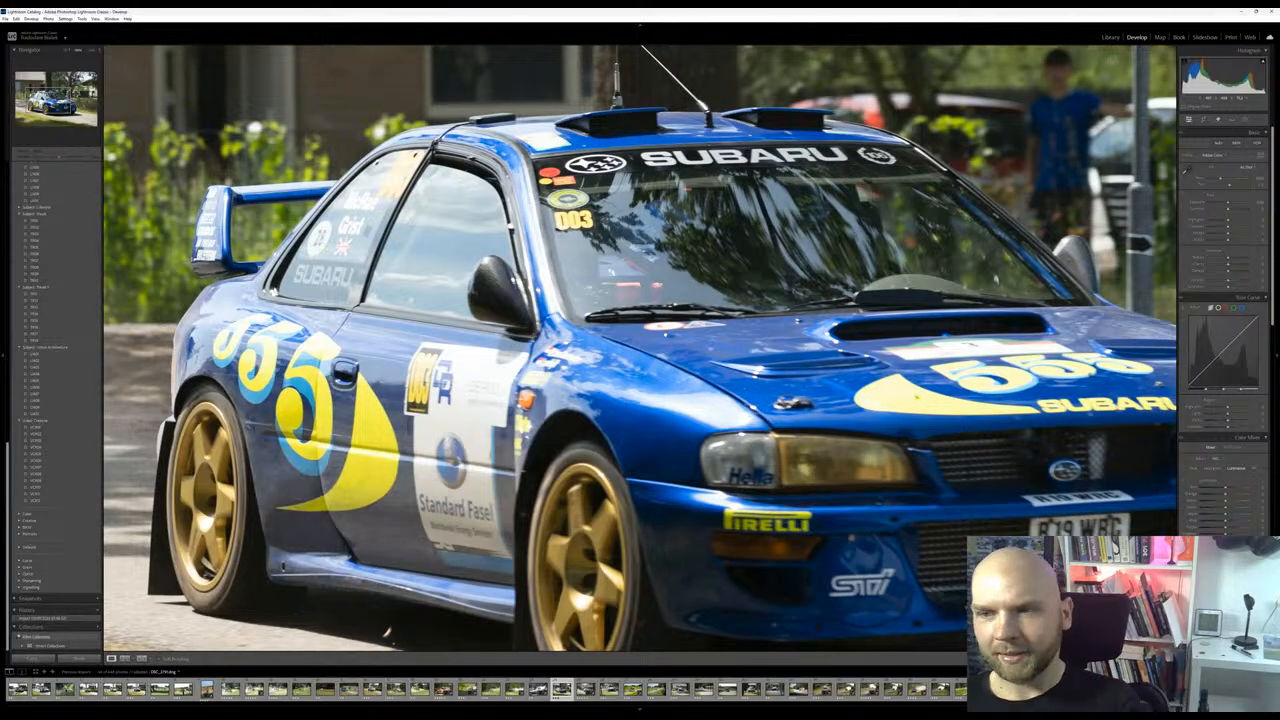
pyautogui.click(481, 378)
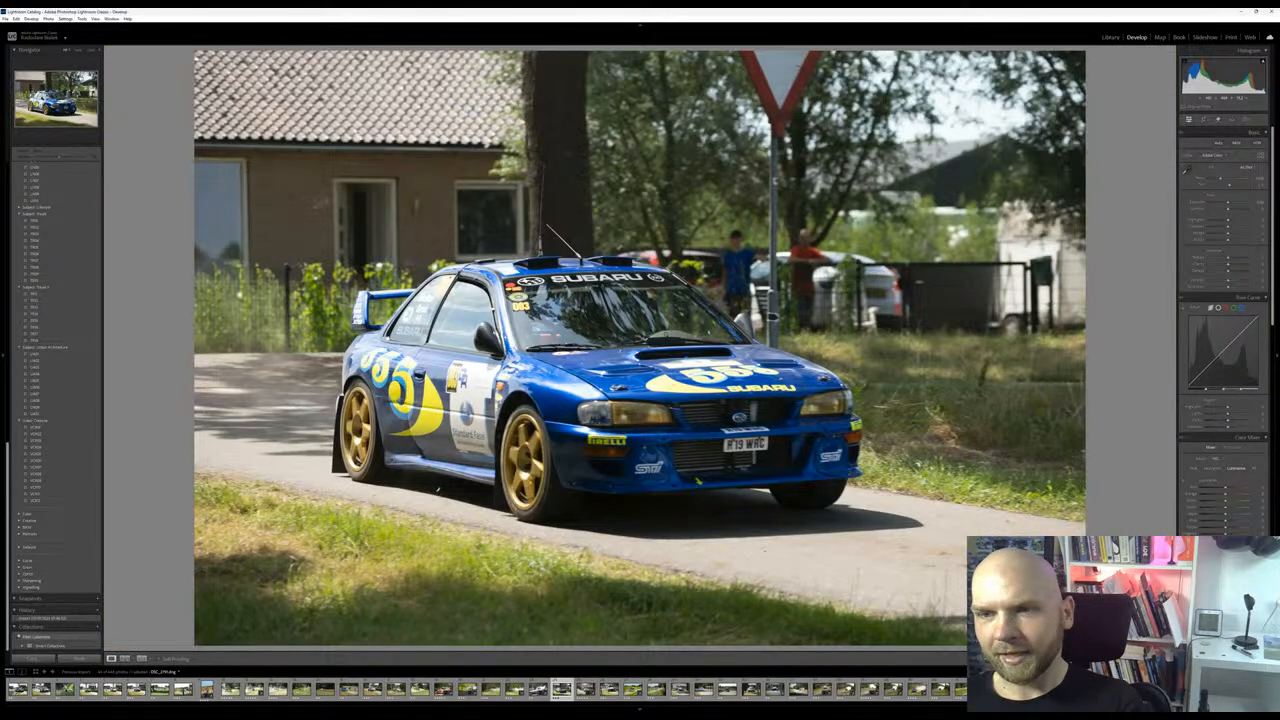
pyautogui.click(464, 351)
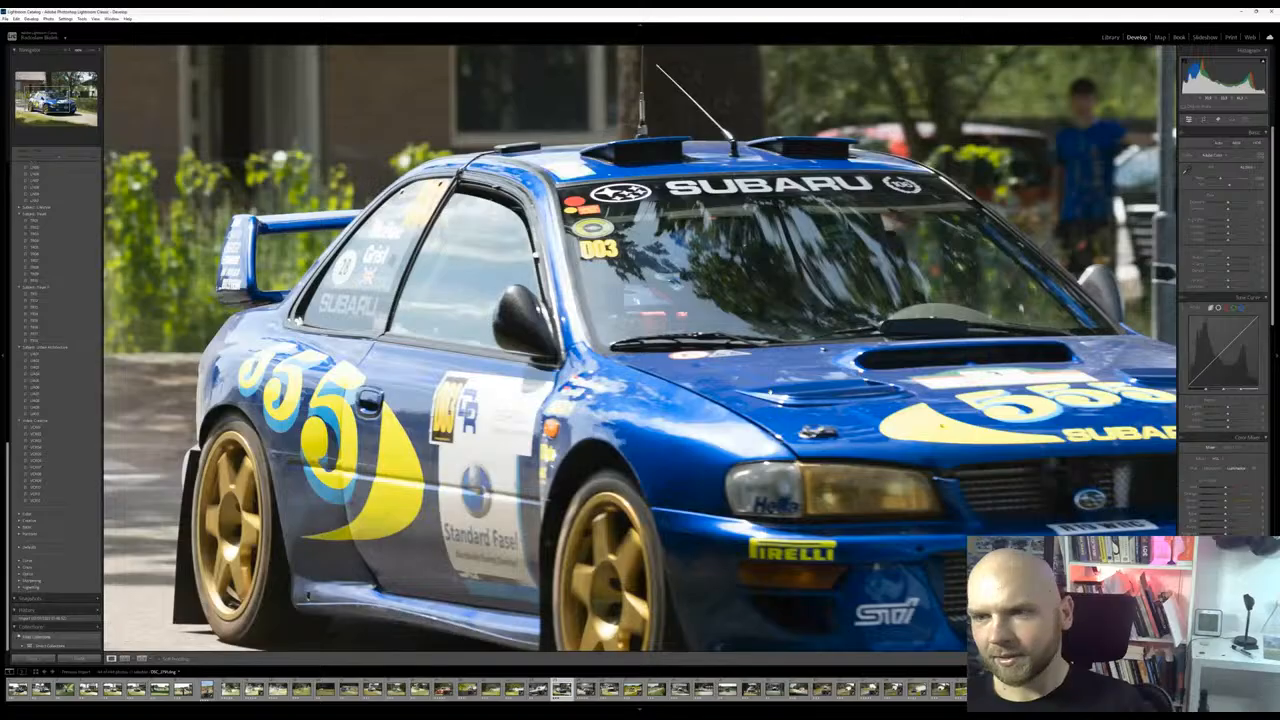
pyautogui.moveTo(762, 411); pyautogui.dragTo(762, 408)
pyautogui.moveTo(414, 648); pyautogui.dragTo(545, 551)
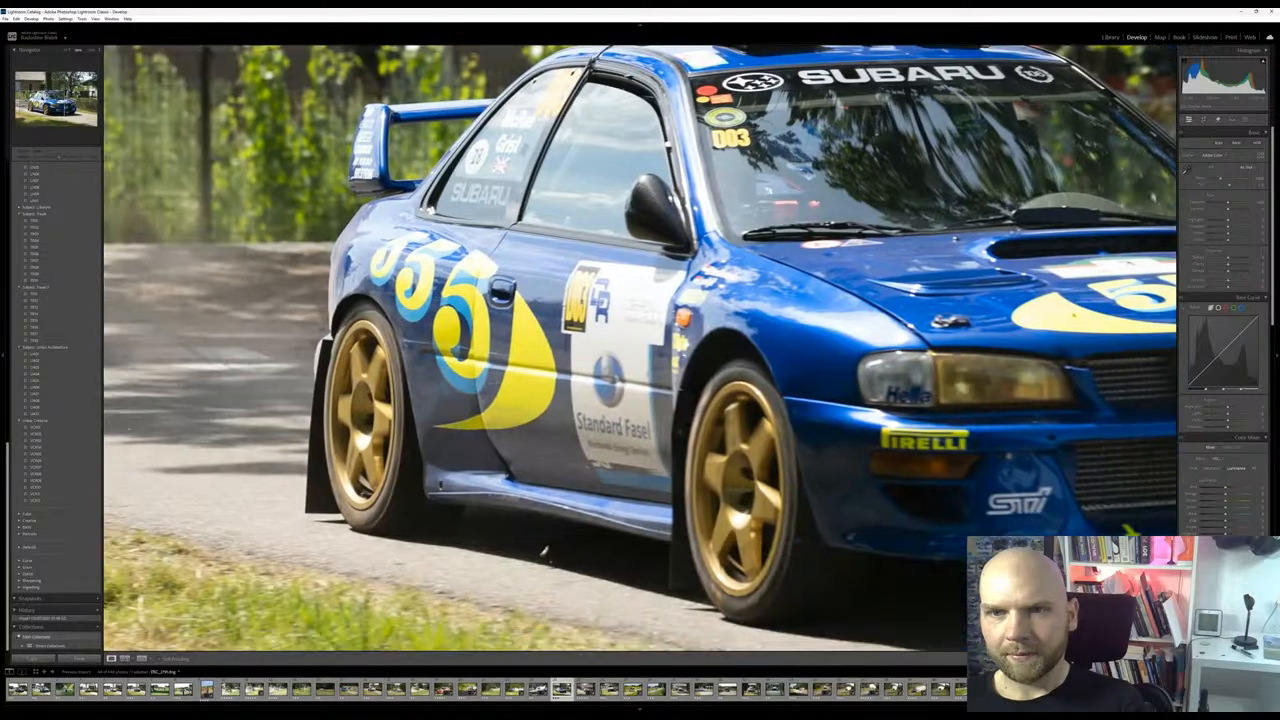
pyautogui.click(543, 549)
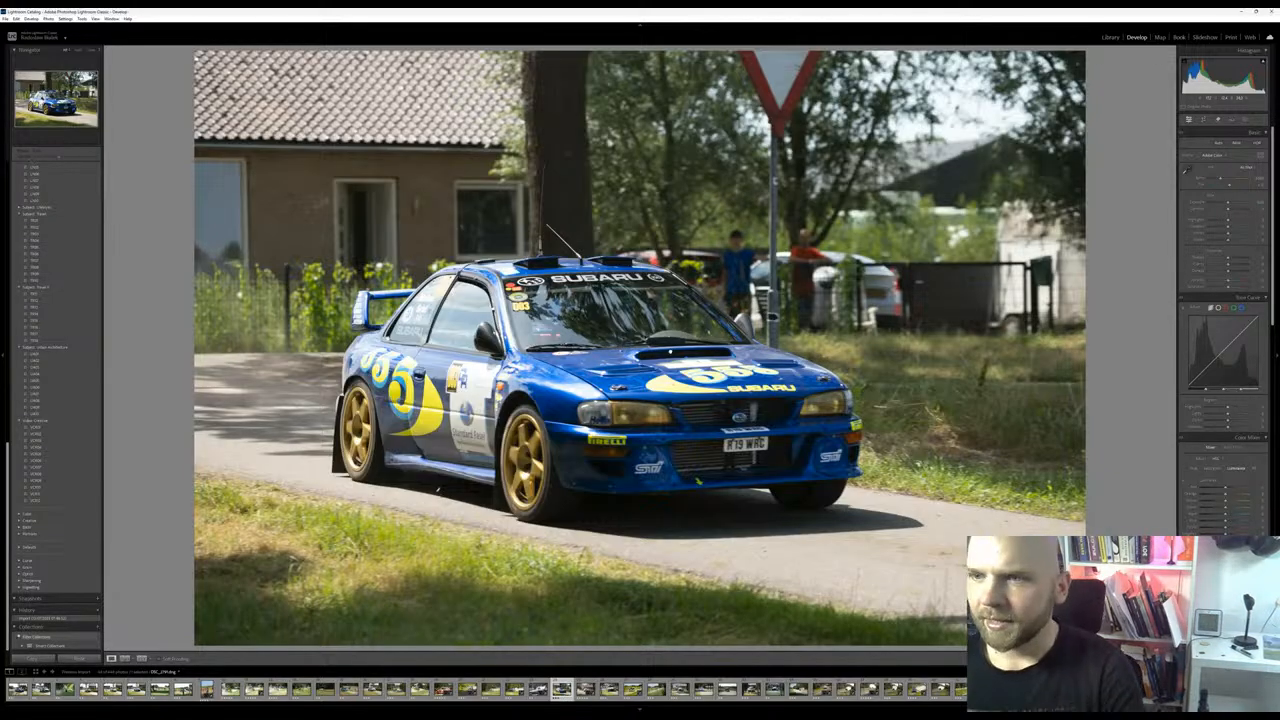
# Slightly raise the blue Subaru photo's exposure, lower its highlights and lift its shadows, leaving clarity reset to its default
pyautogui.click(665, 345)
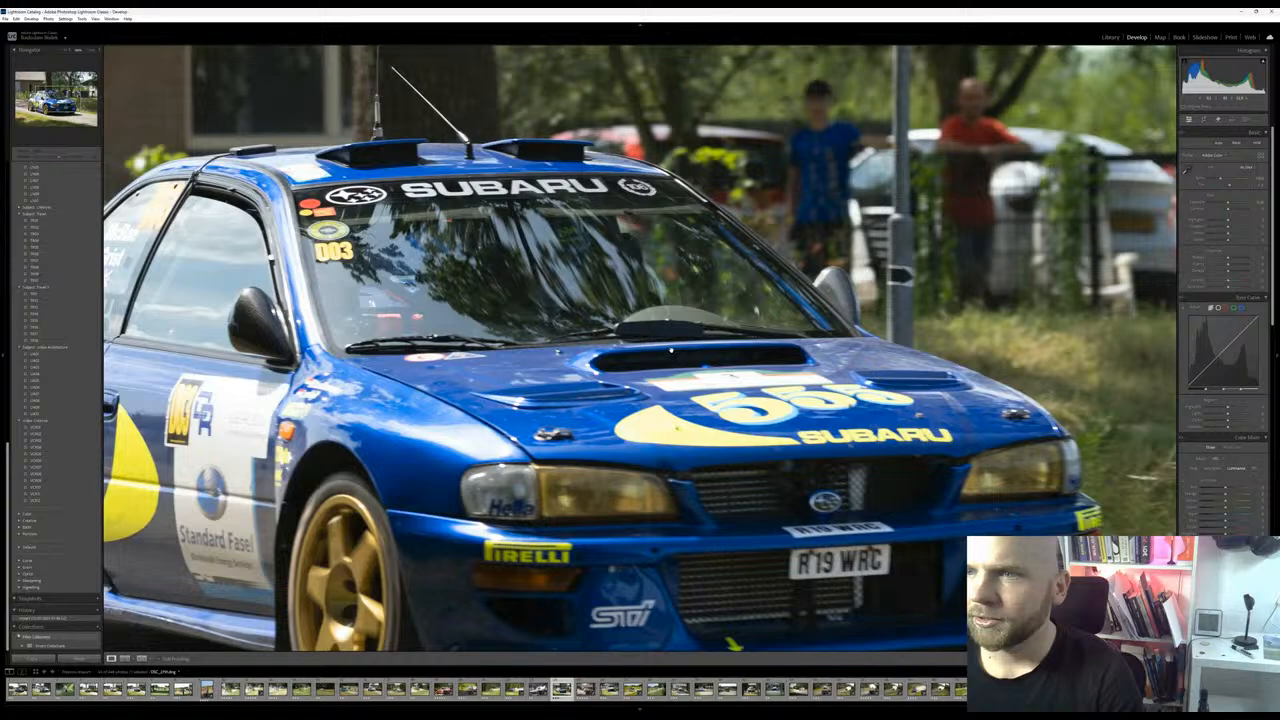
pyautogui.click(670, 350)
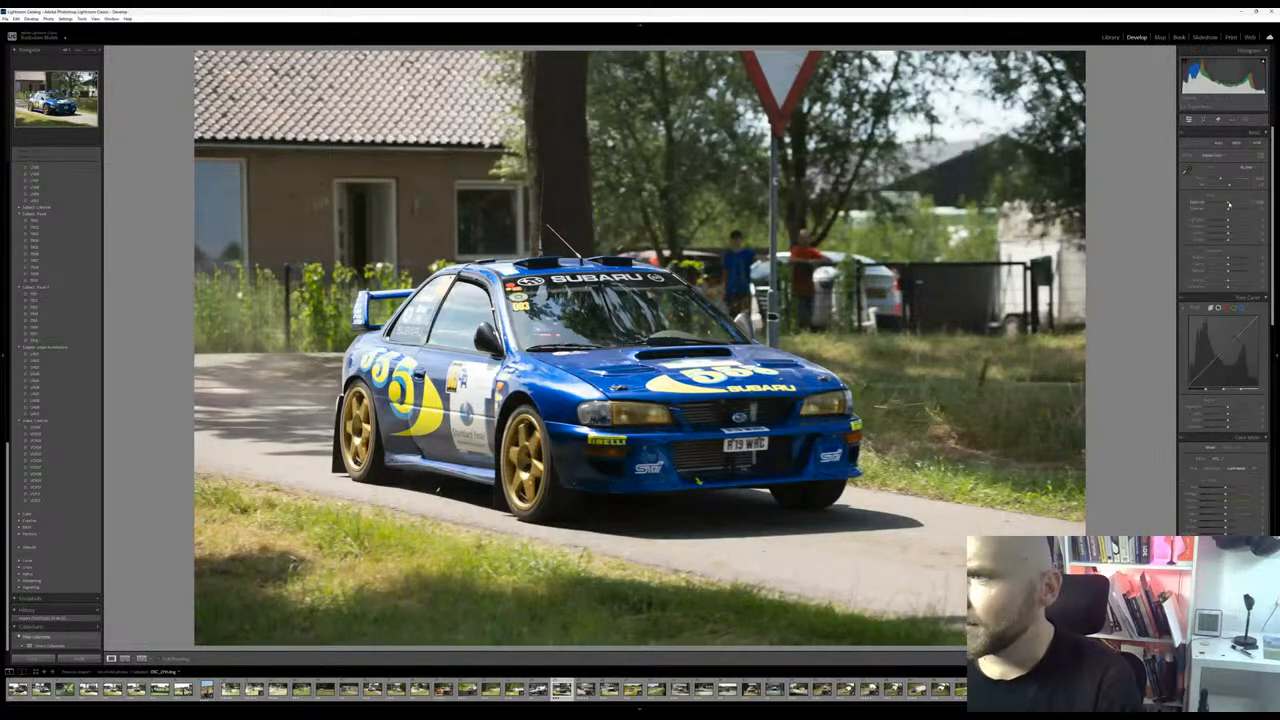
pyautogui.moveTo(1229, 205); pyautogui.dragTo(1231, 204)
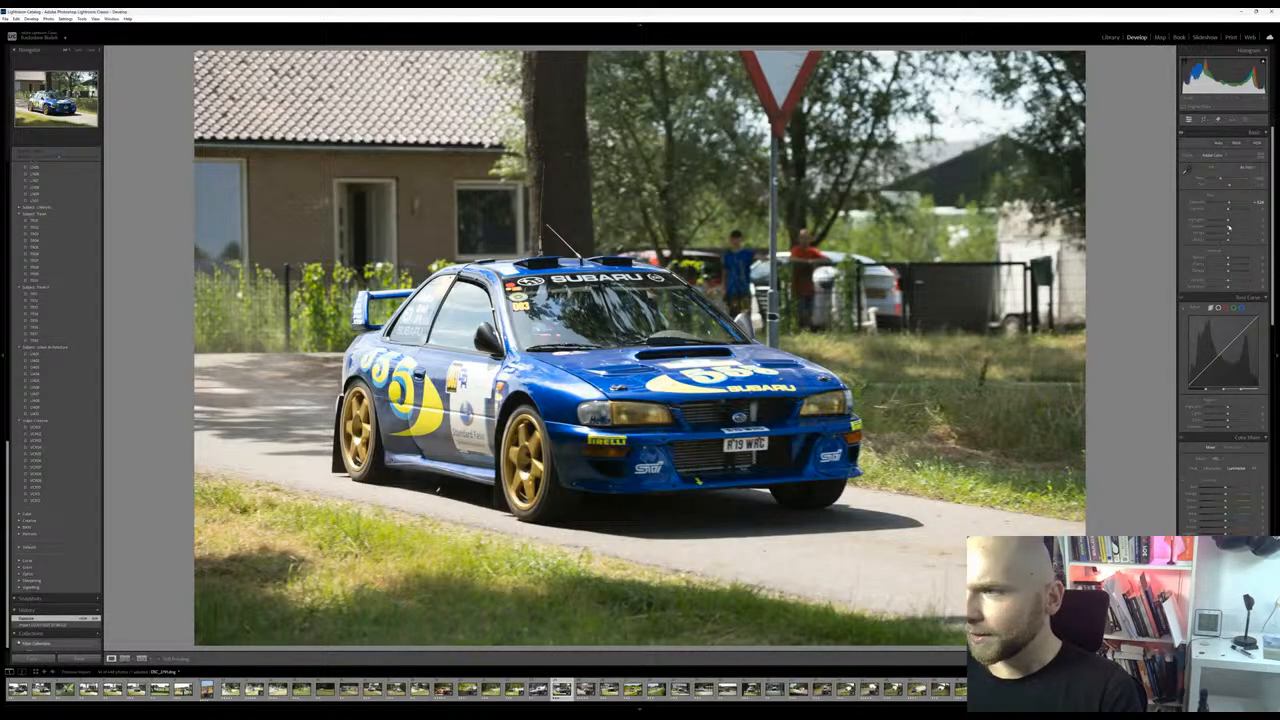
pyautogui.moveTo(1229, 221); pyautogui.dragTo(1228, 266)
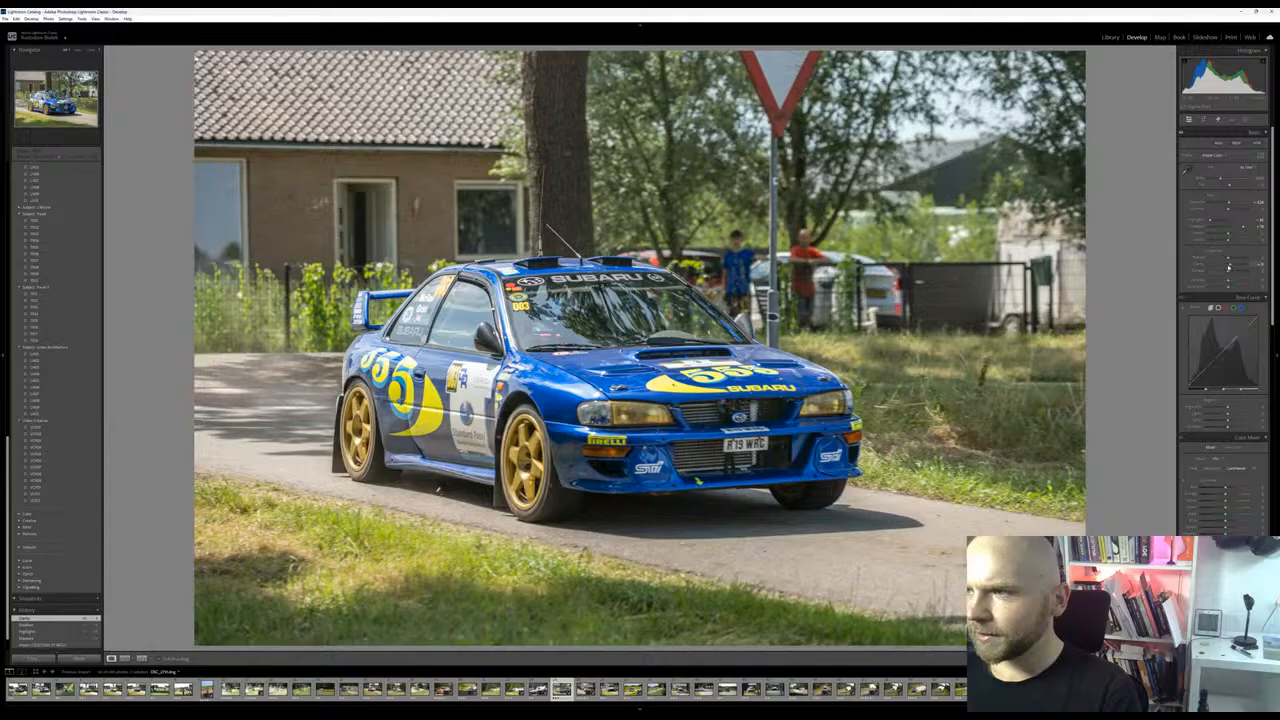
pyautogui.doubleClick(1229, 266)
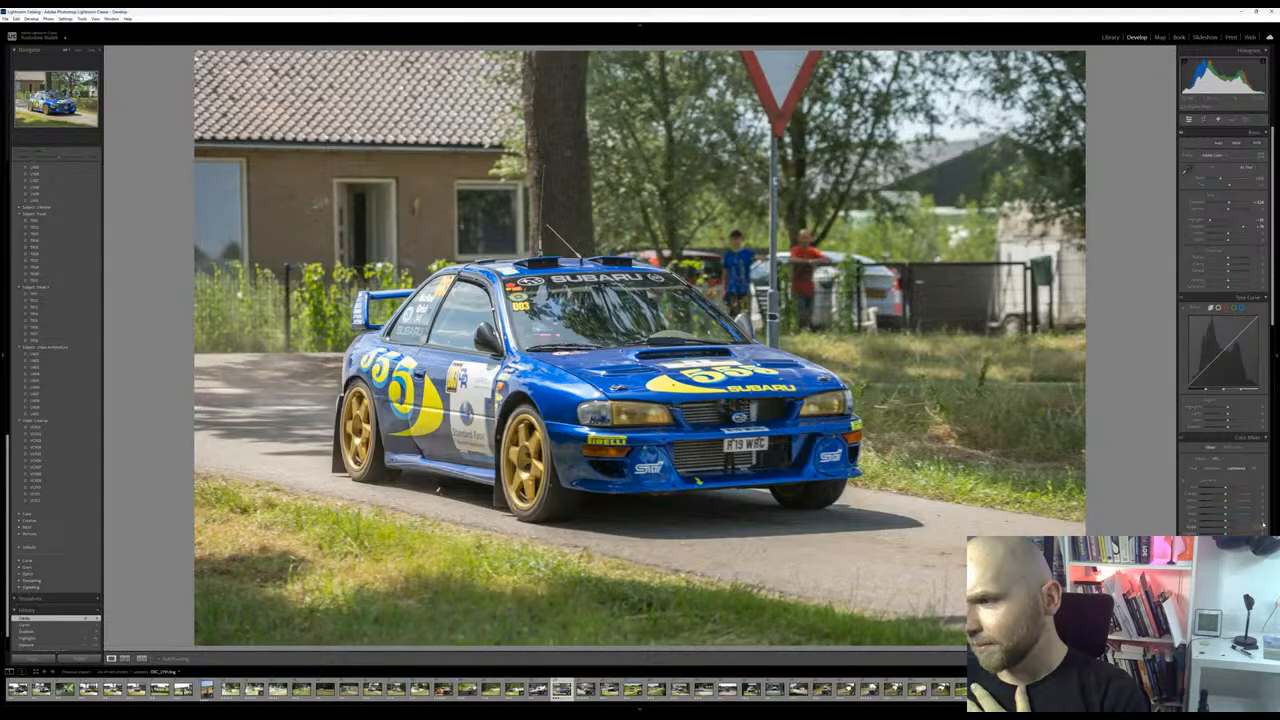
# Apply Lens Blur to the background of the blue Subaru photo
pyautogui.scroll(-5, 1210, 515)
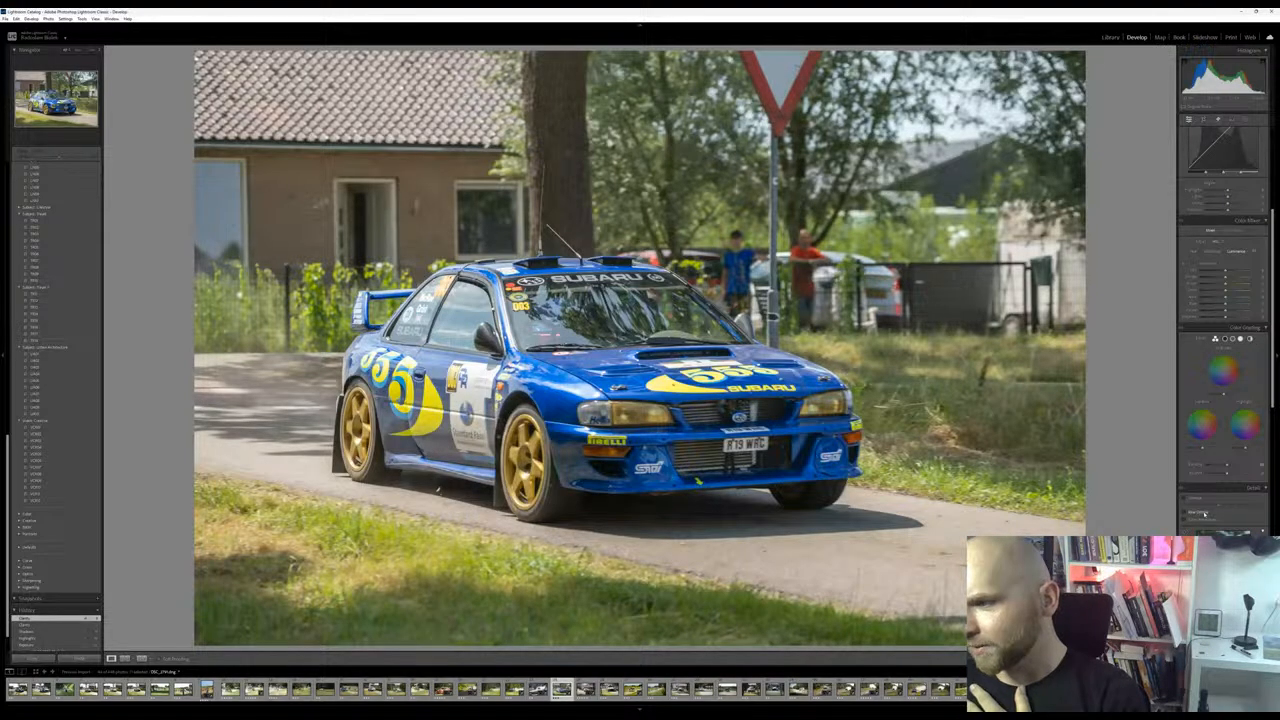
pyautogui.scroll(-4, 1205, 510)
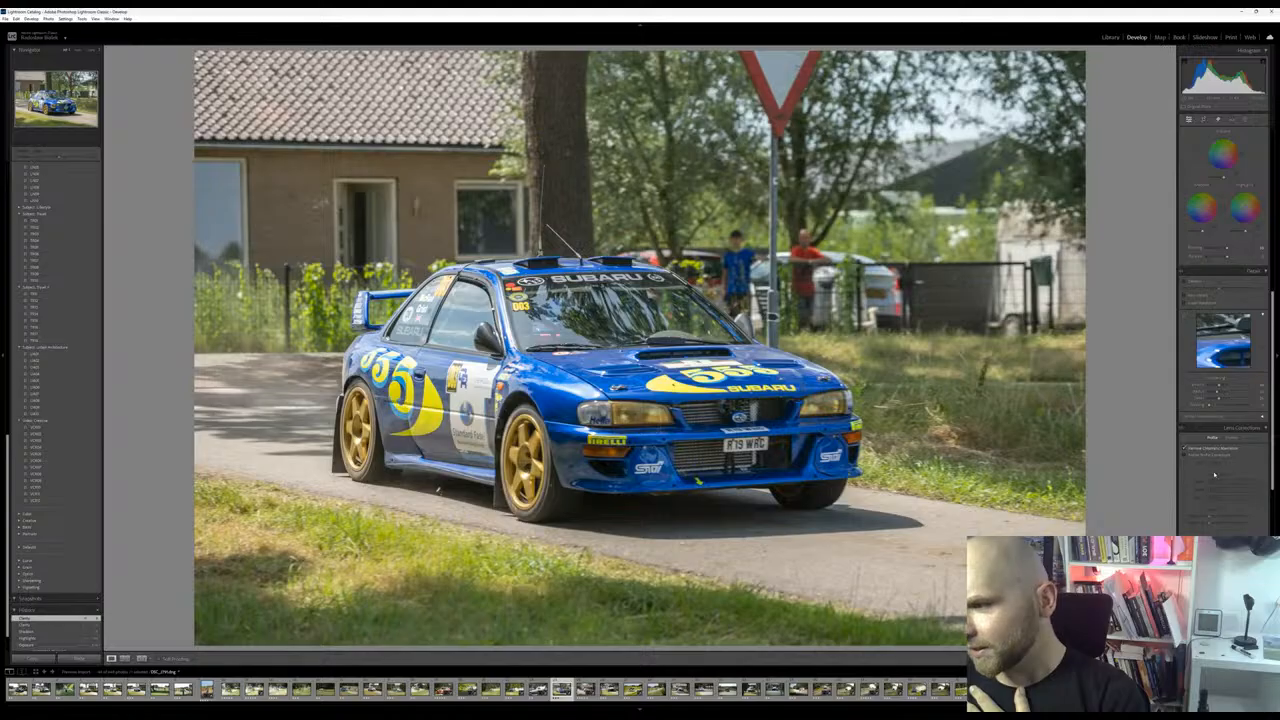
pyautogui.scroll(4, 1225, 360)
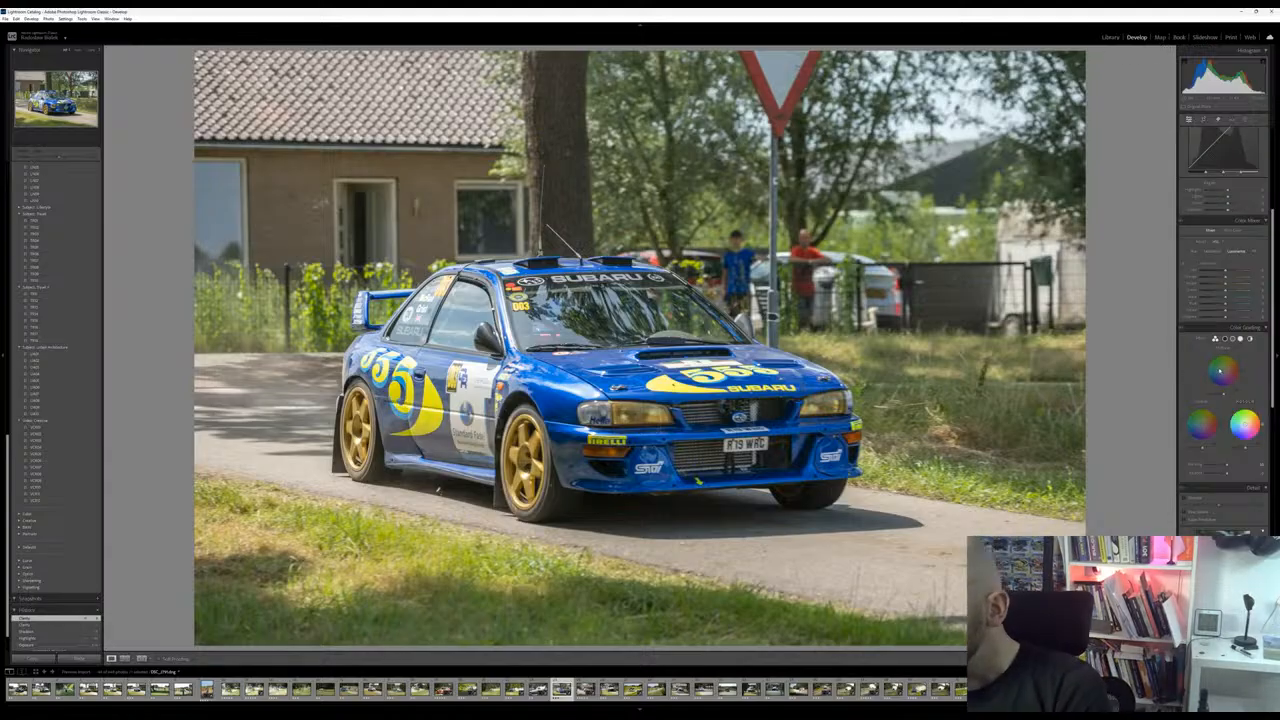
pyautogui.scroll(-5, 1240, 426)
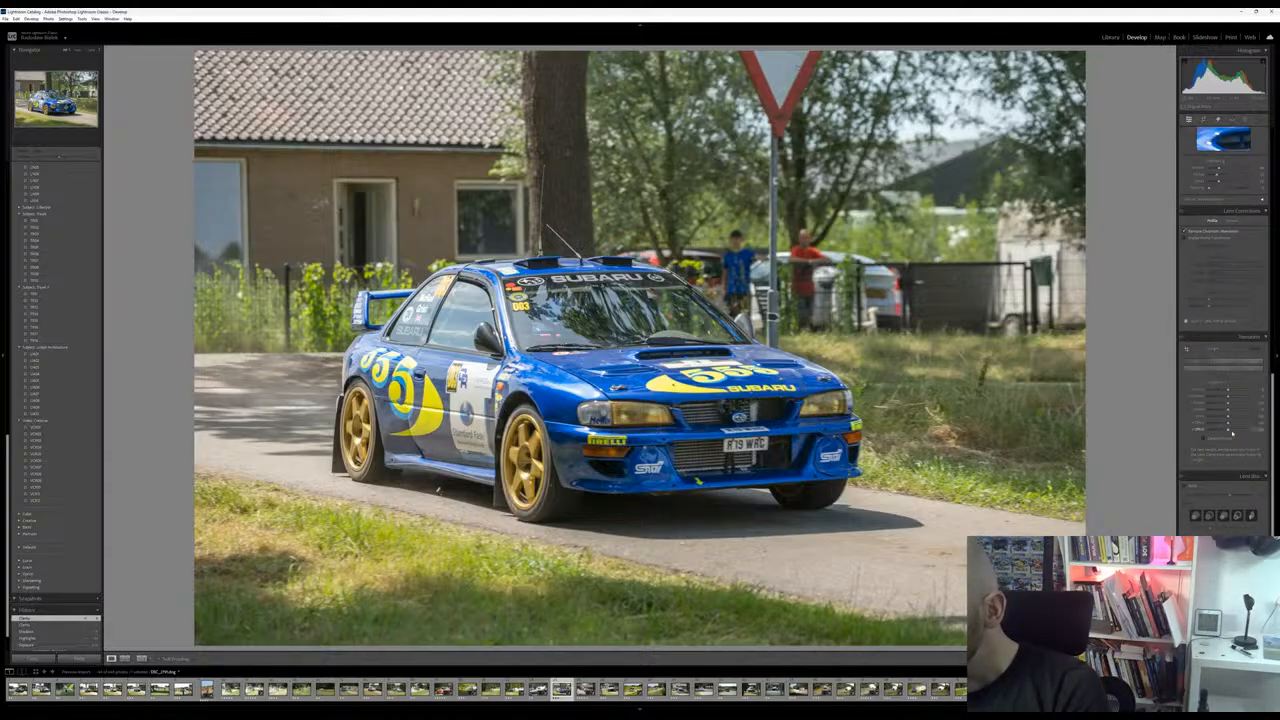
pyautogui.click(1185, 486)
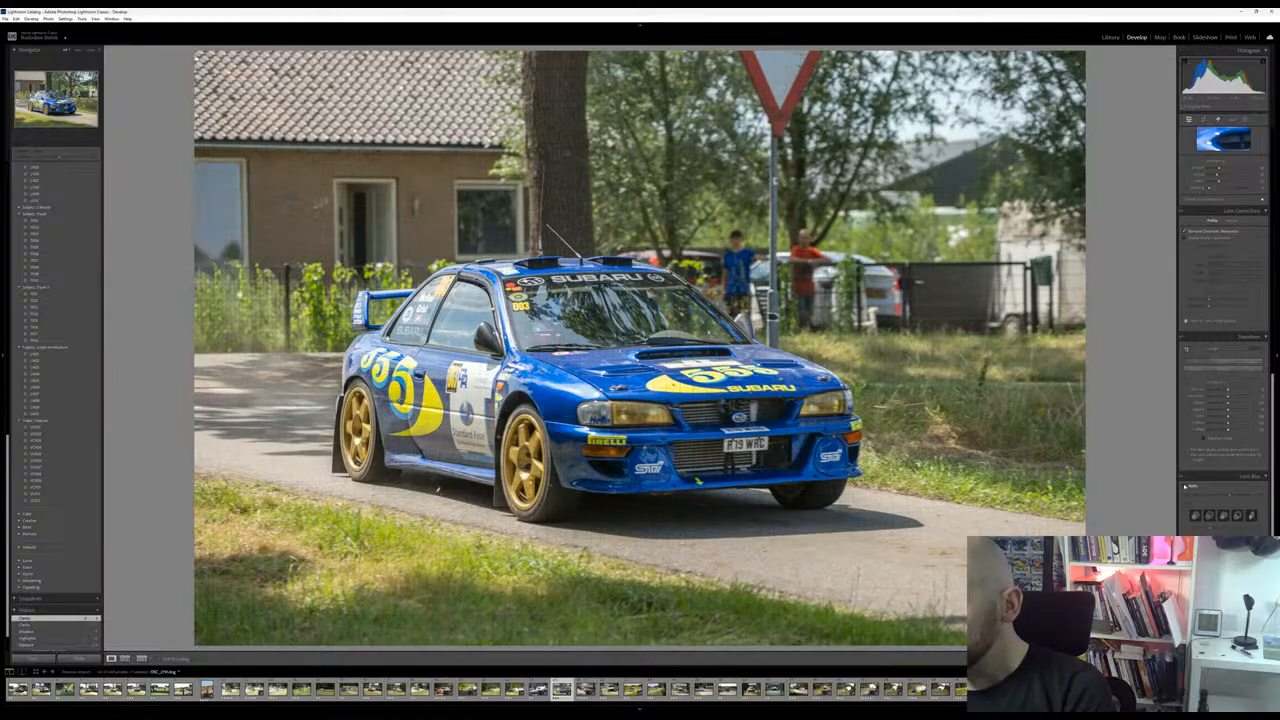
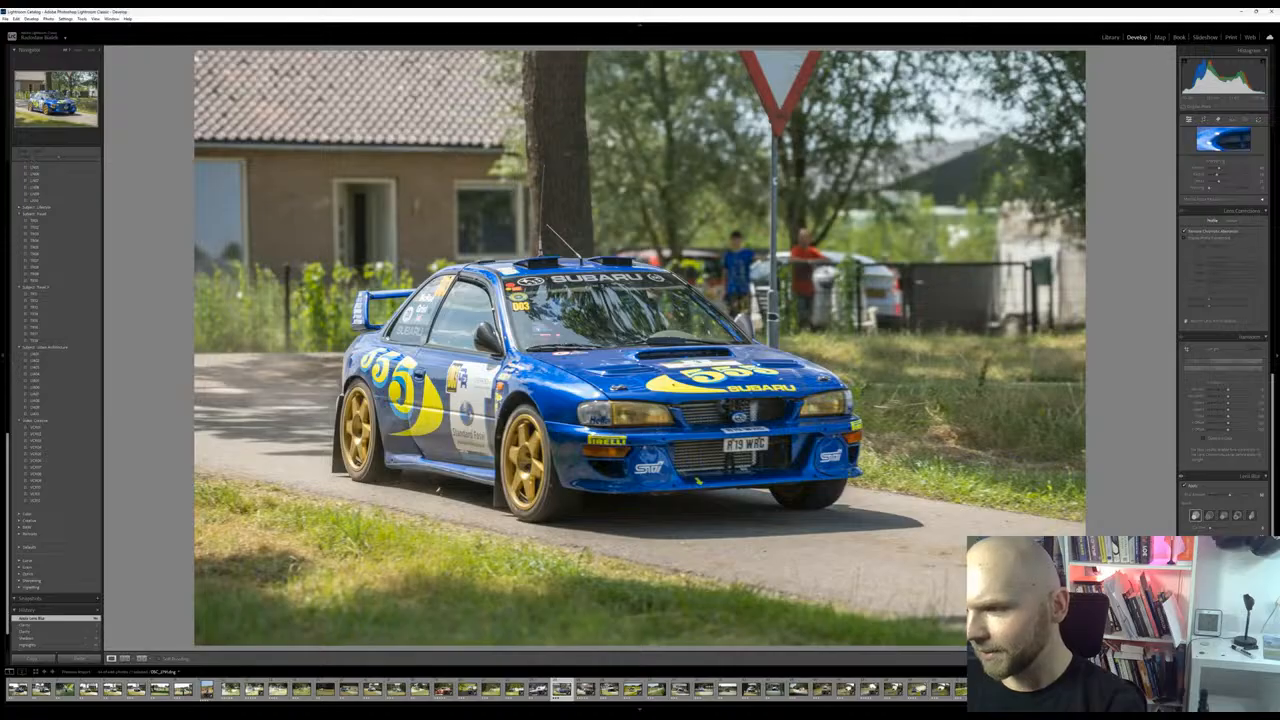
# Visualize the Subaru photo's depth map and adjust the Lens Blur focal range around the car
pyautogui.click(1186, 566)
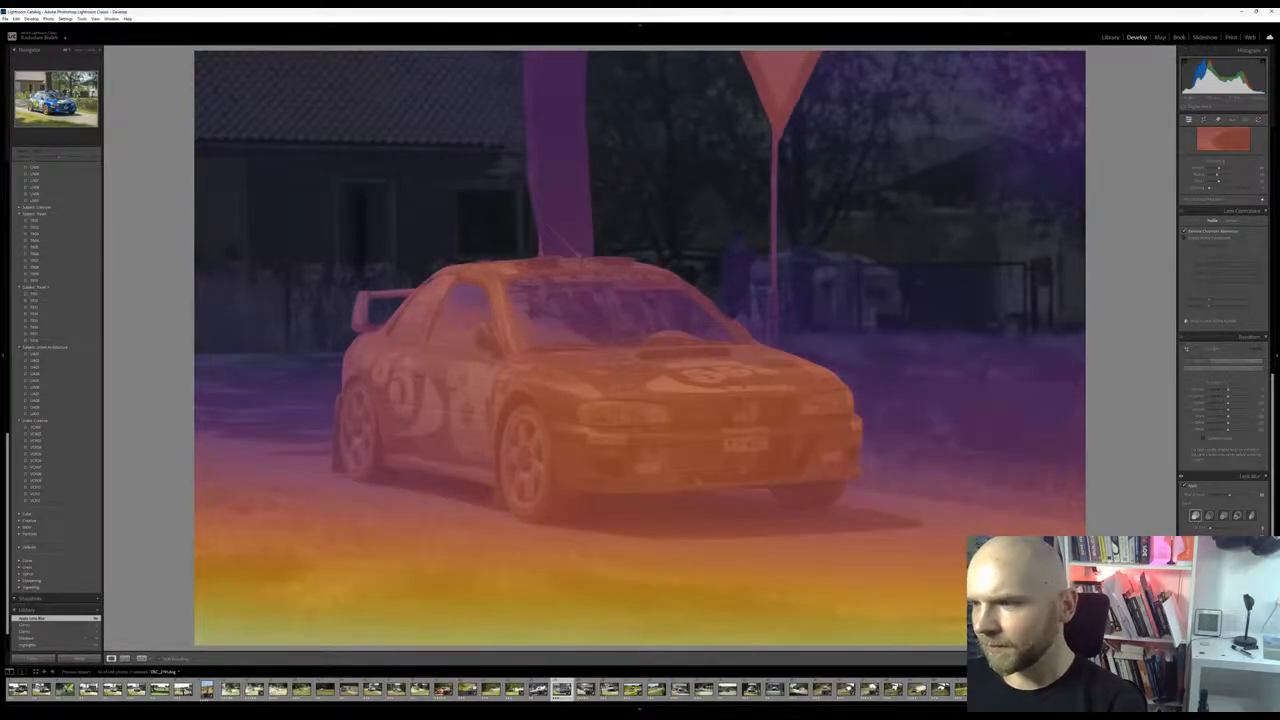
pyautogui.moveTo(1214, 553); pyautogui.dragTo(1220, 553)
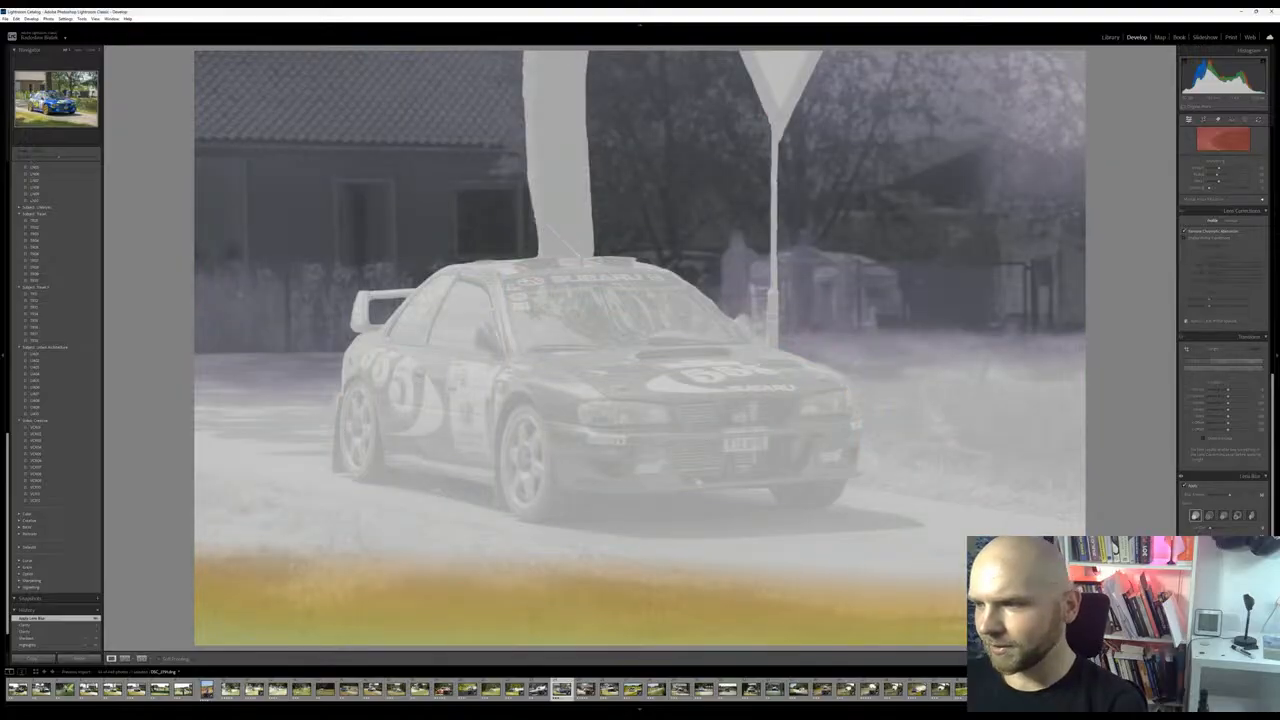
pyautogui.moveTo(1220, 553); pyautogui.dragTo(1221, 553)
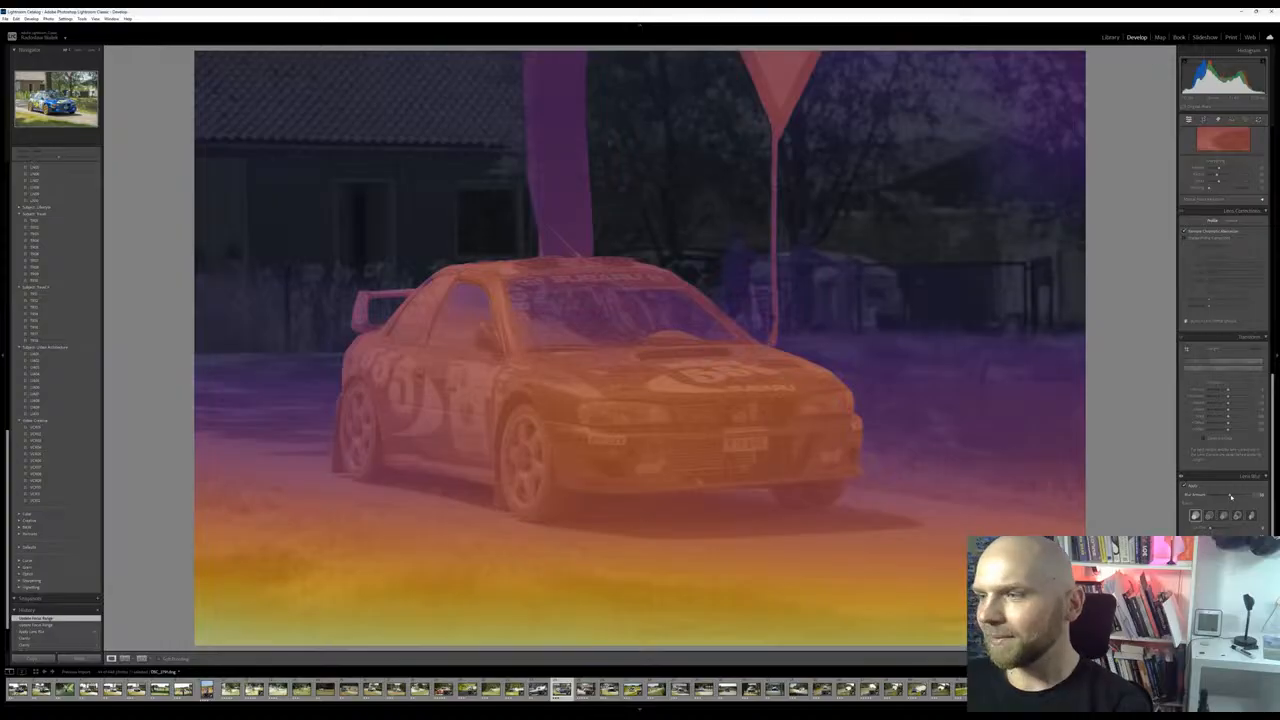
# Compare weak and strong background blur, set the Lens Blur amount to its maximum and check the depth overlay
pyautogui.click(1231, 496)
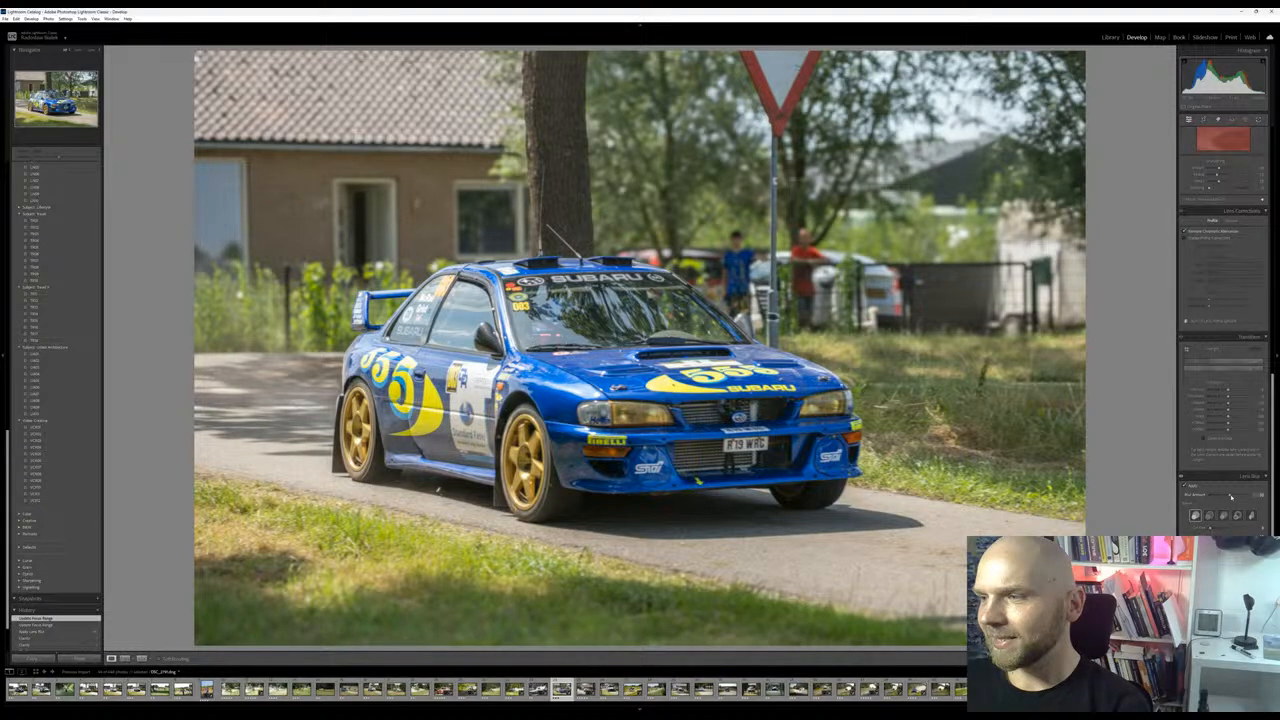
pyautogui.moveTo(1231, 497); pyautogui.dragTo(1244, 497)
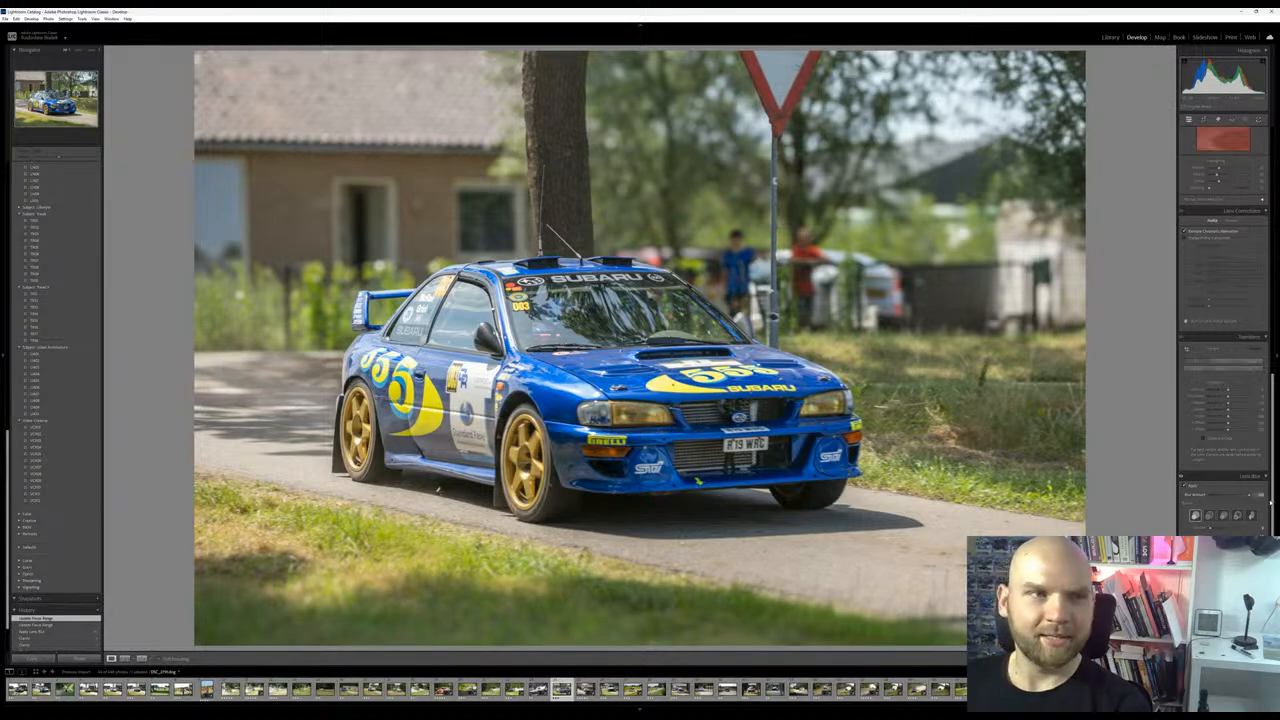
pyautogui.moveTo(1260, 503); pyautogui.dragTo(1088, 505)
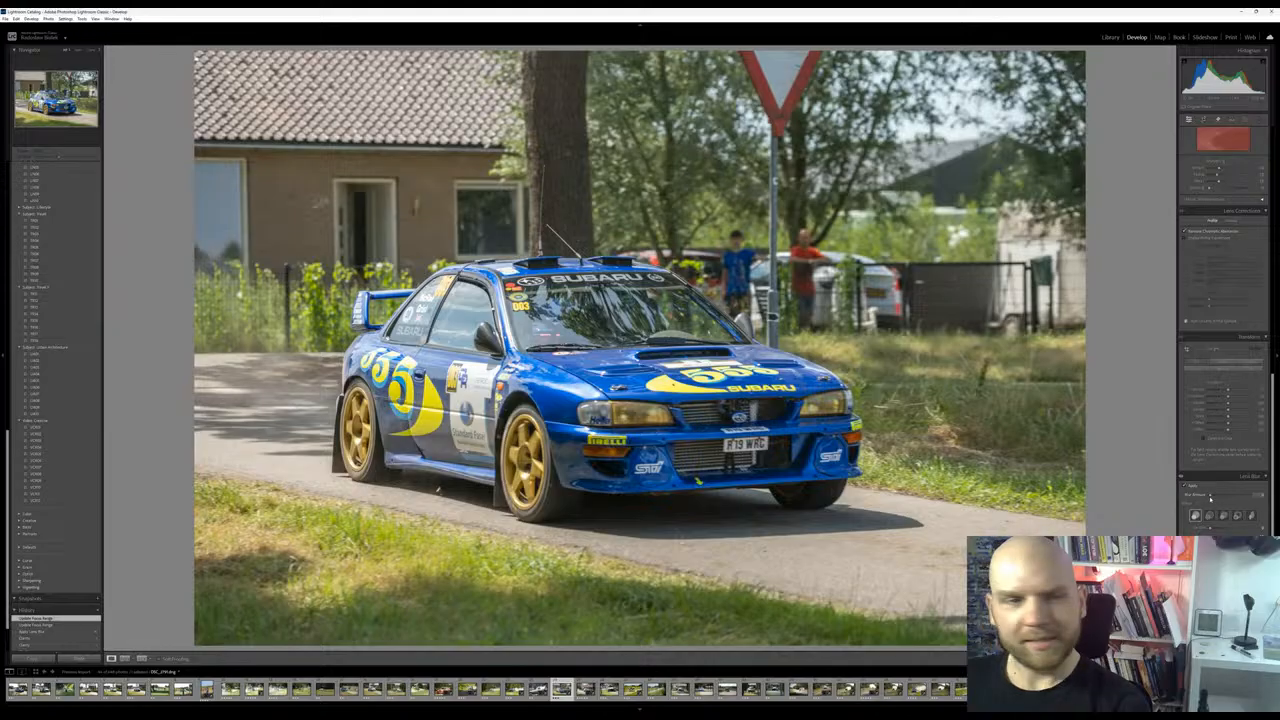
pyautogui.moveTo(1210, 495); pyautogui.dragTo(1018, 492)
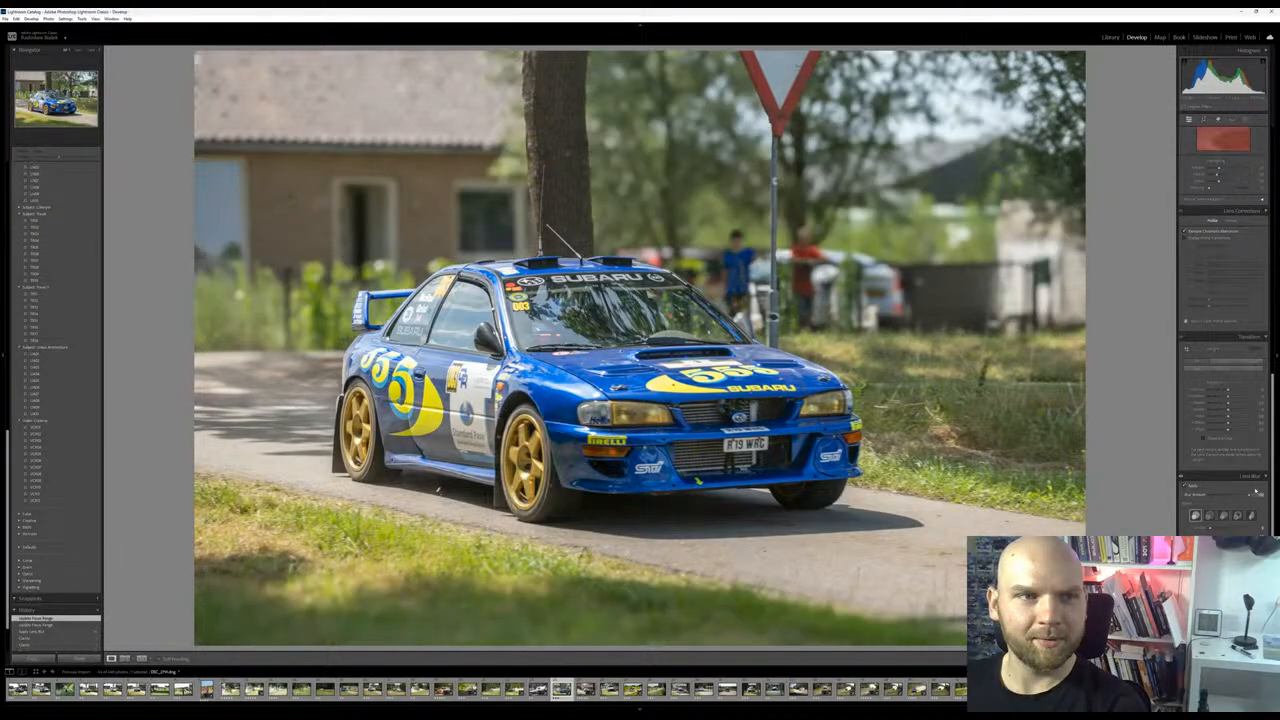
pyautogui.moveTo(1256, 490); pyautogui.dragTo(1256, 490)
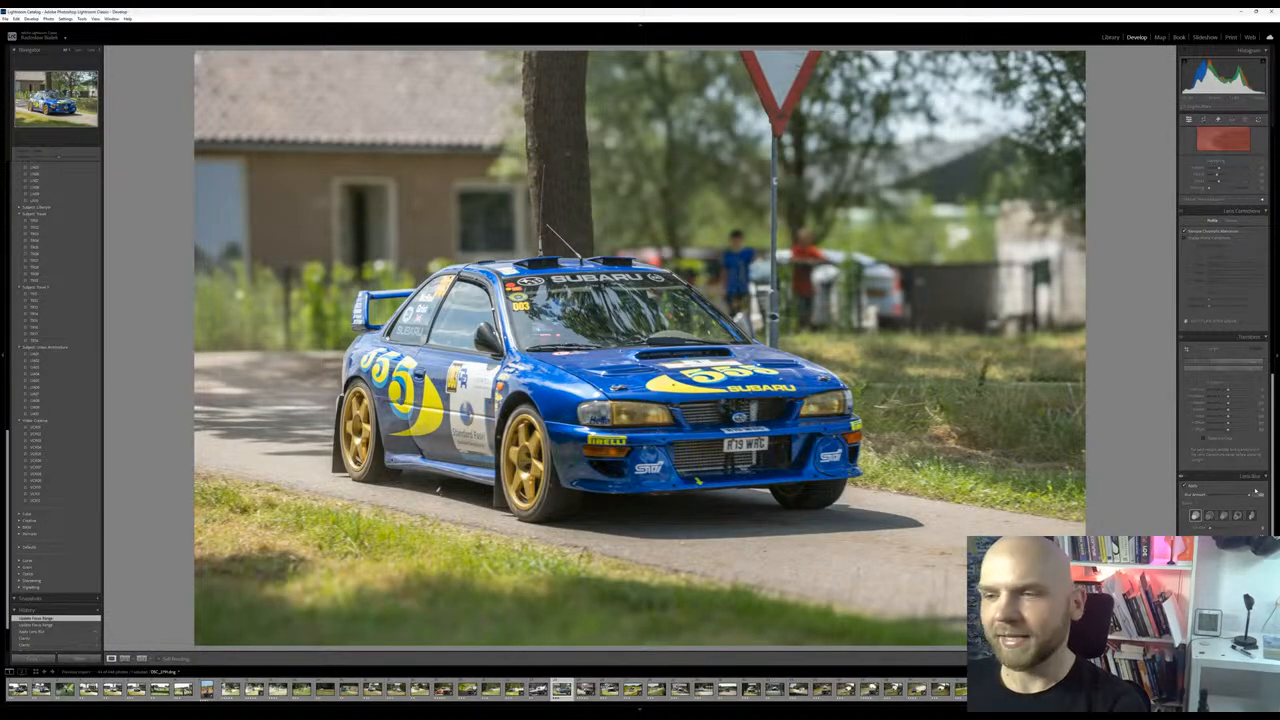
pyautogui.press('o')
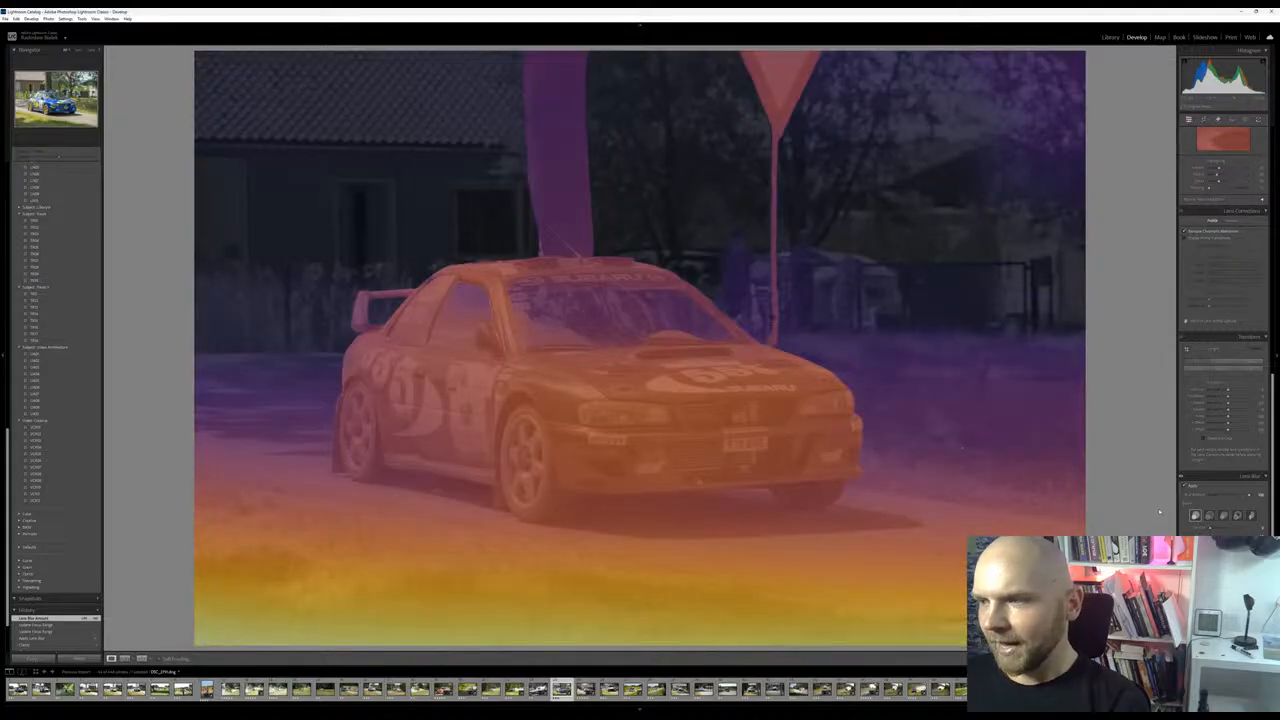
# Compare the Bubble, 5-Blade and Ring bokeh shapes on the blurred background, returning to Circle
pyautogui.click(1209, 516)
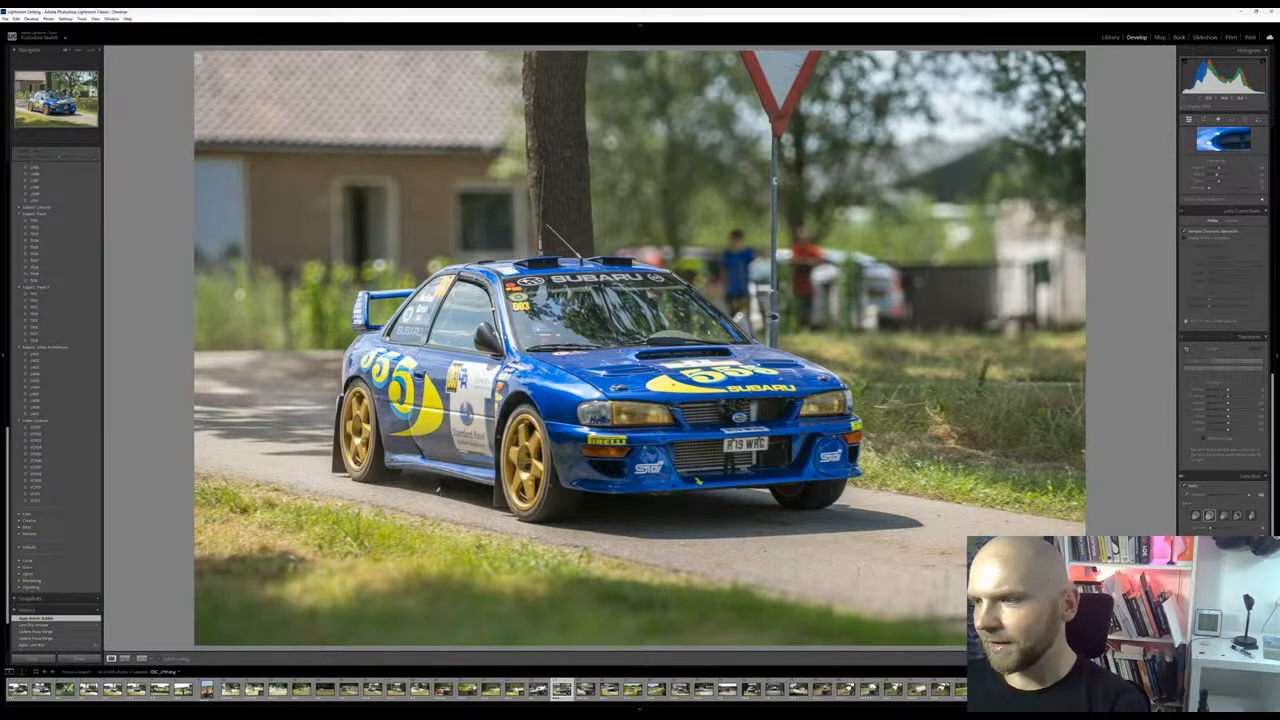
pyautogui.click(1196, 514)
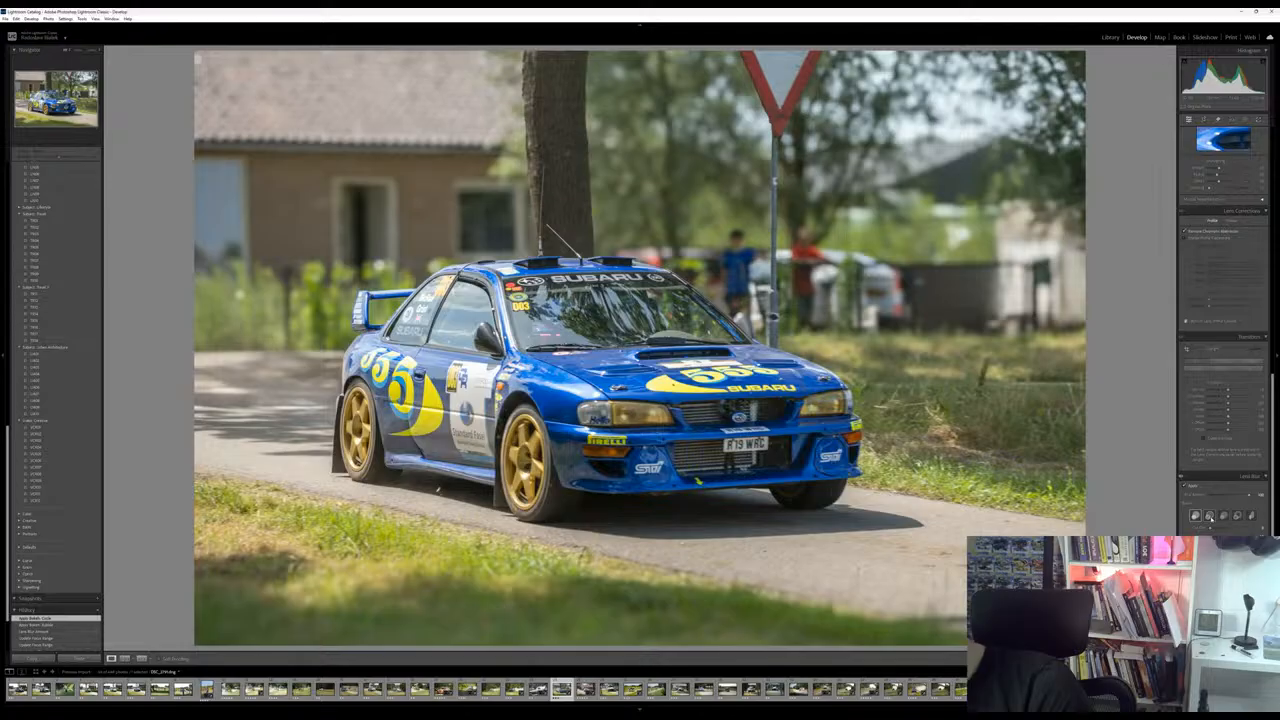
pyautogui.click(1209, 515)
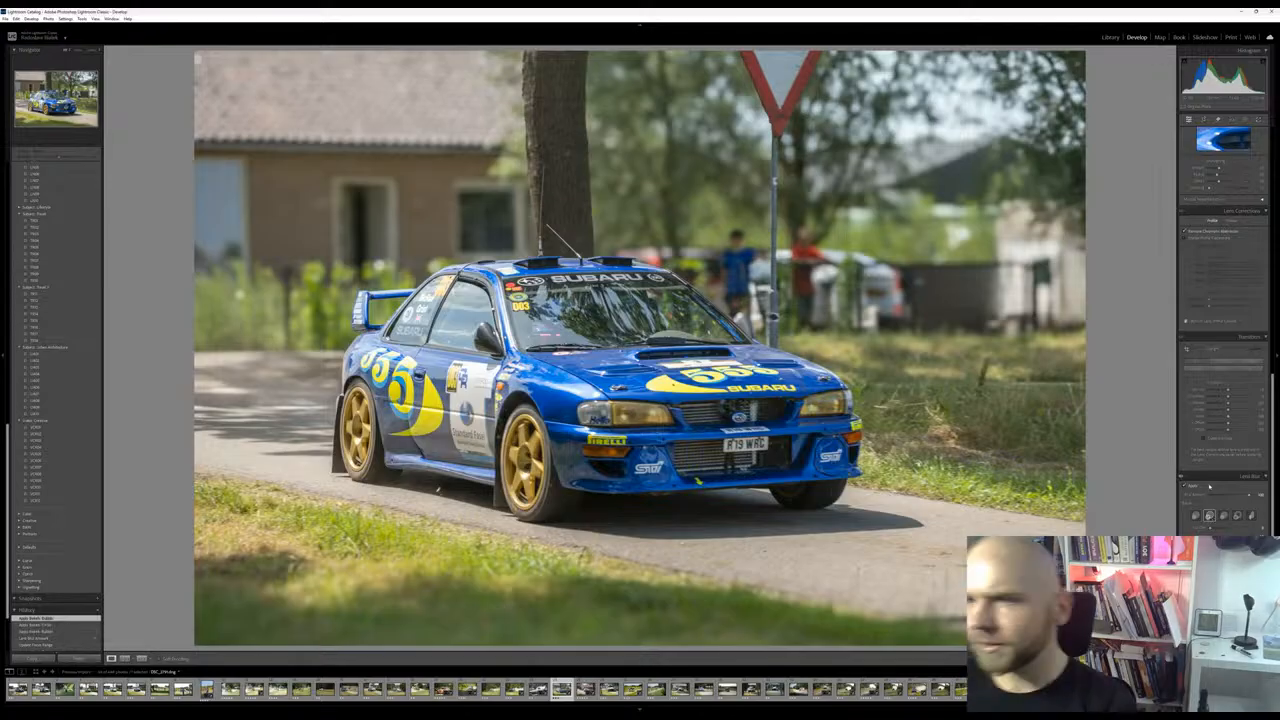
pyautogui.click(1223, 515)
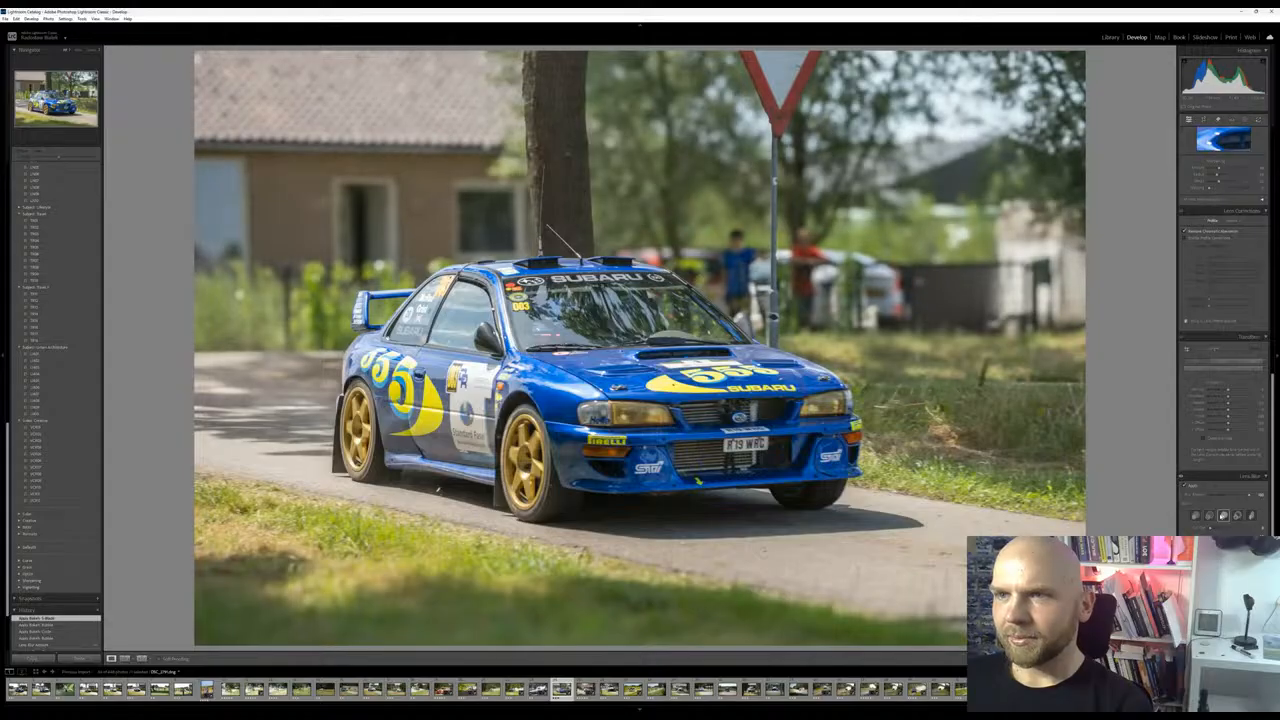
pyautogui.click(1209, 515)
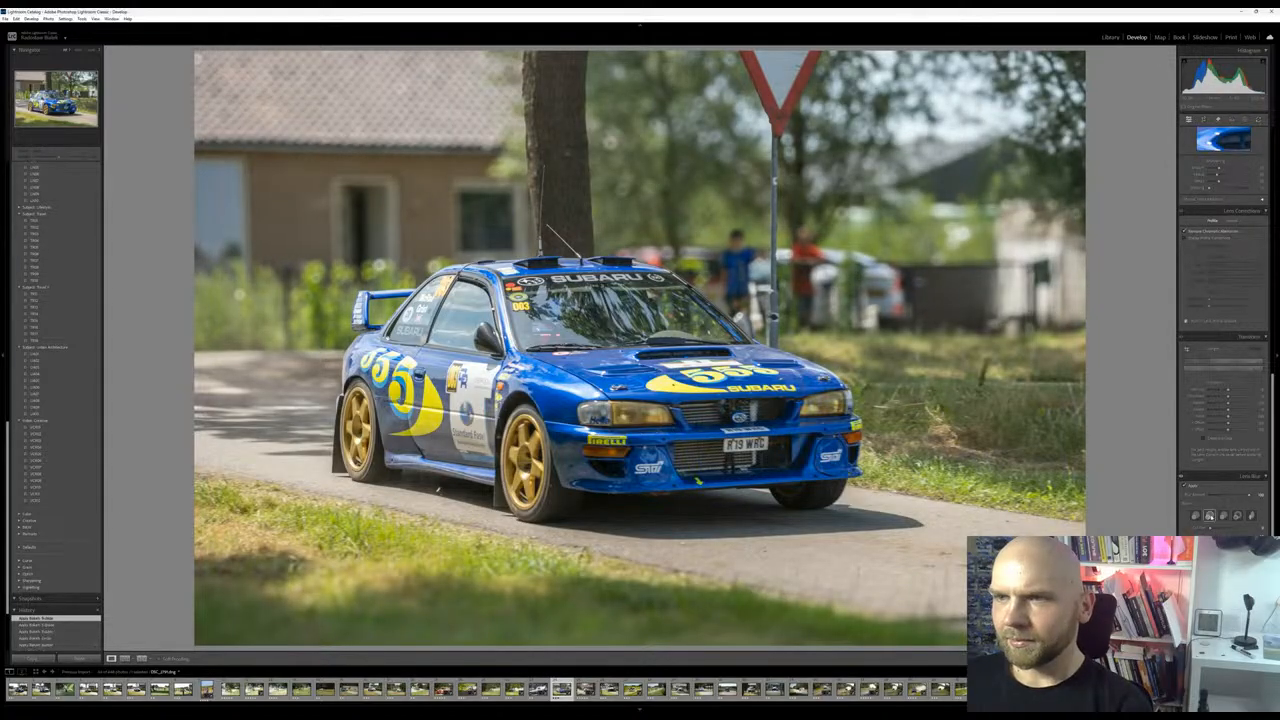
pyautogui.click(1238, 515)
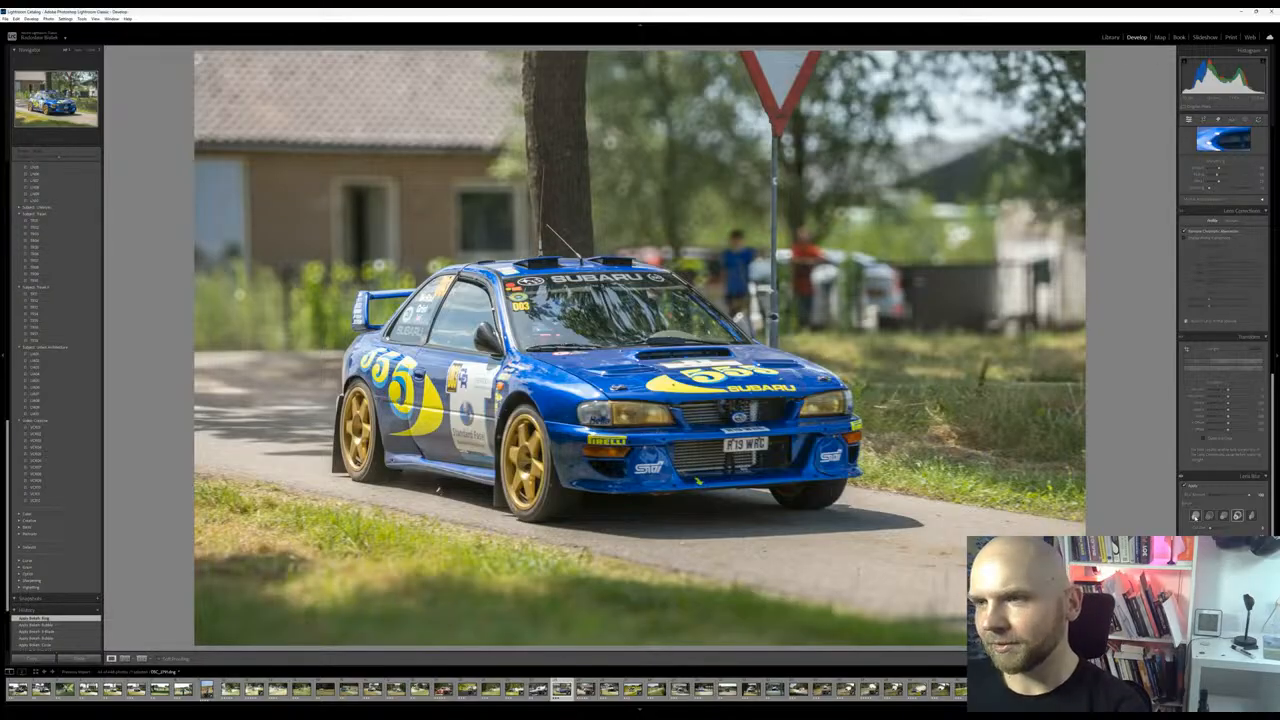
pyautogui.click(1195, 516)
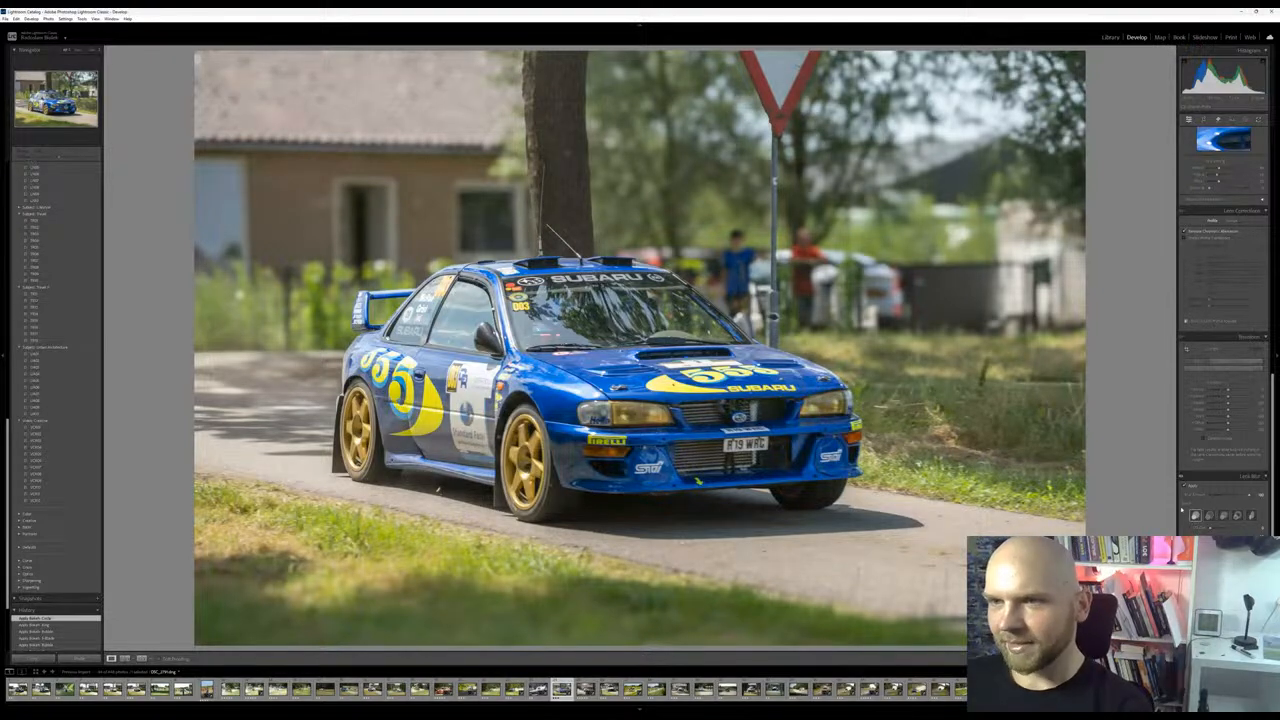
pyautogui.click(1238, 515)
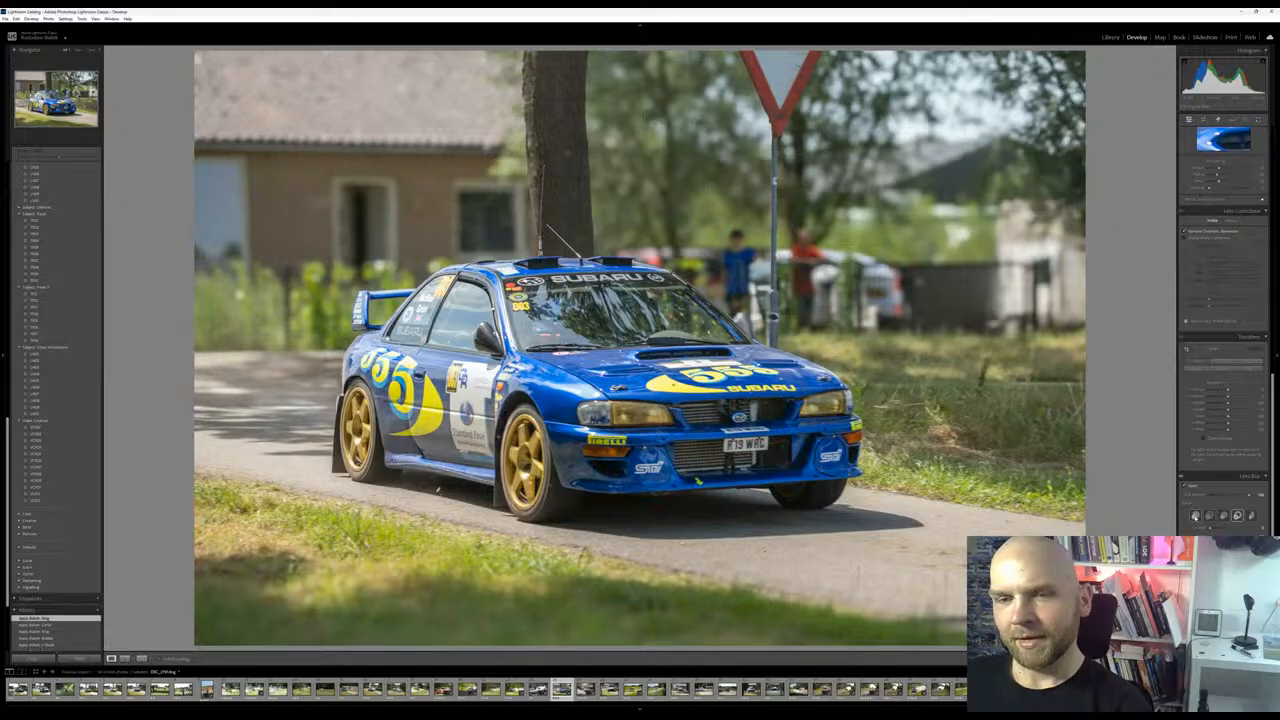
pyautogui.click(1195, 515)
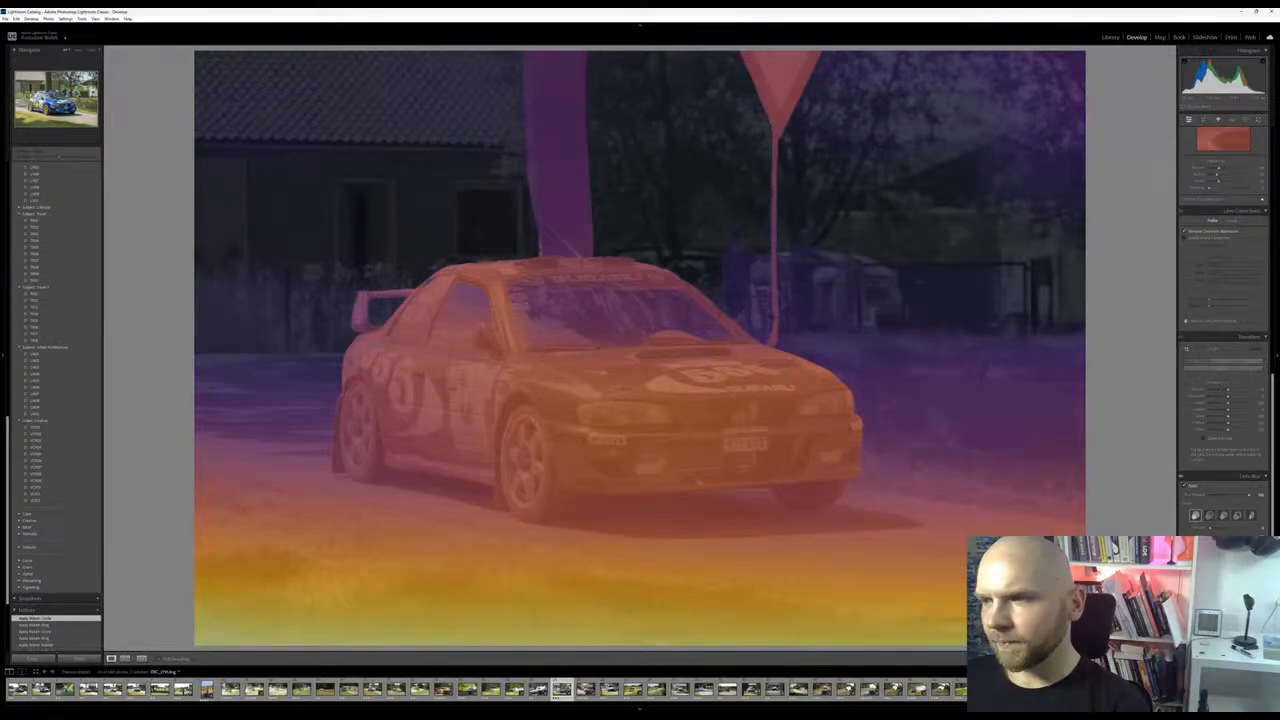
# Try brushing extra blur onto the tree trunk behind the car, undo it and reselect the Circle bokeh
pyautogui.click(1190, 572)
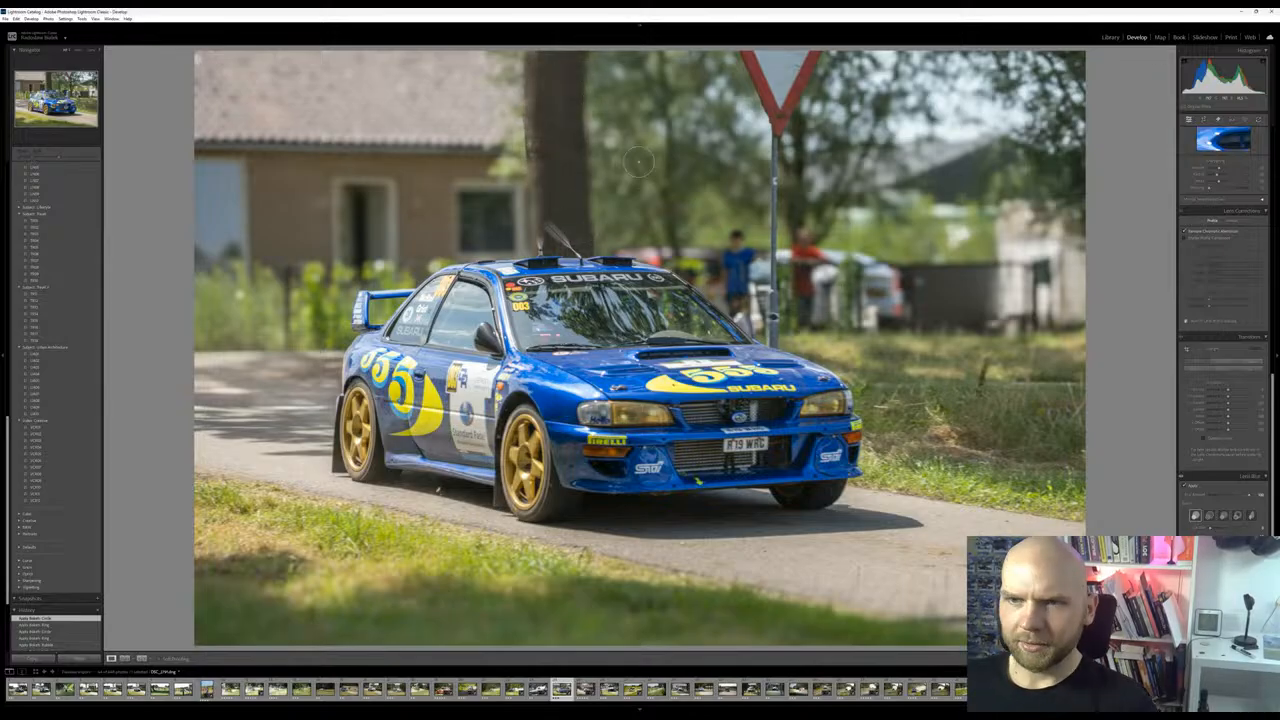
pyautogui.hotkey('ctrl', 'z')
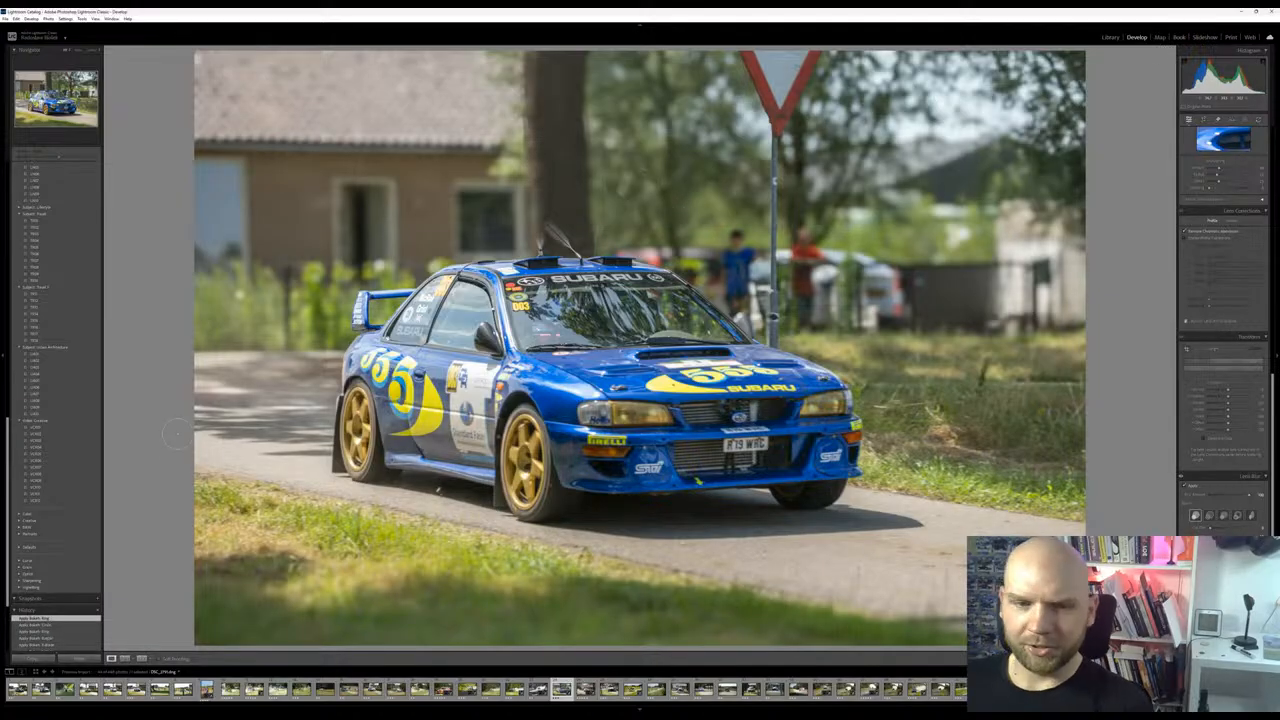
pyautogui.hotkey('ctrl', 'z')
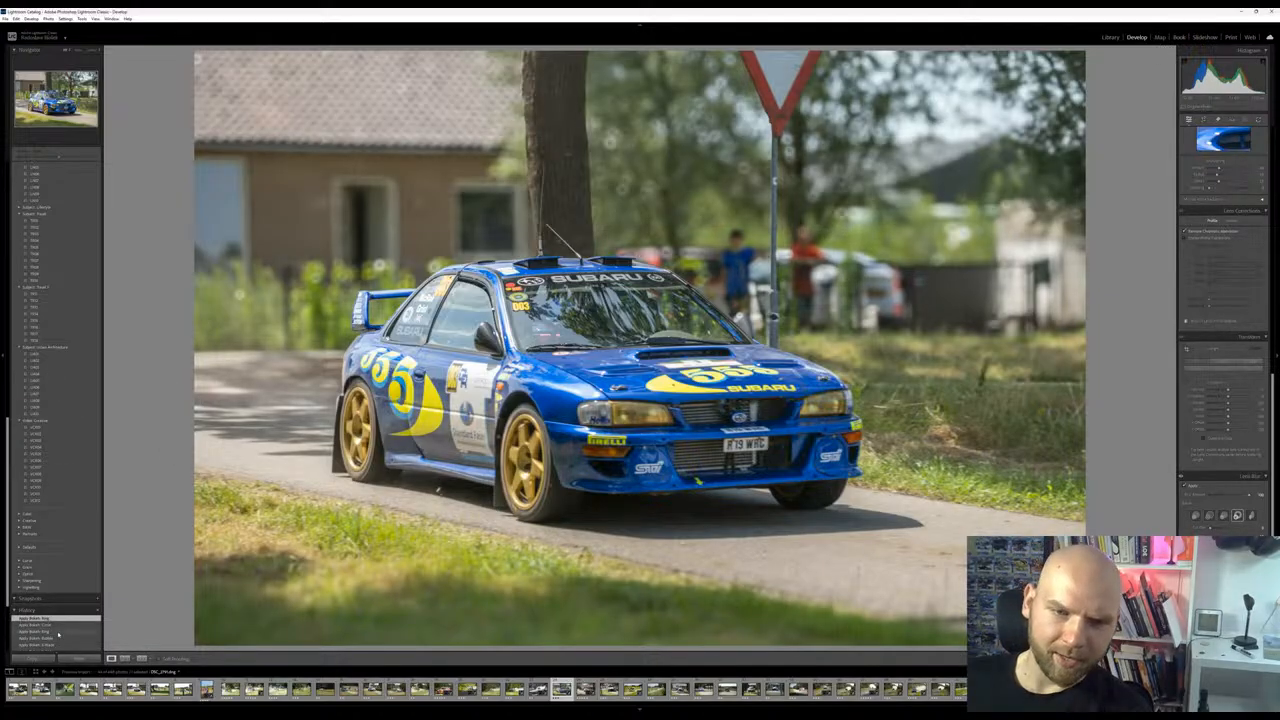
pyautogui.scroll(5, 57, 633)
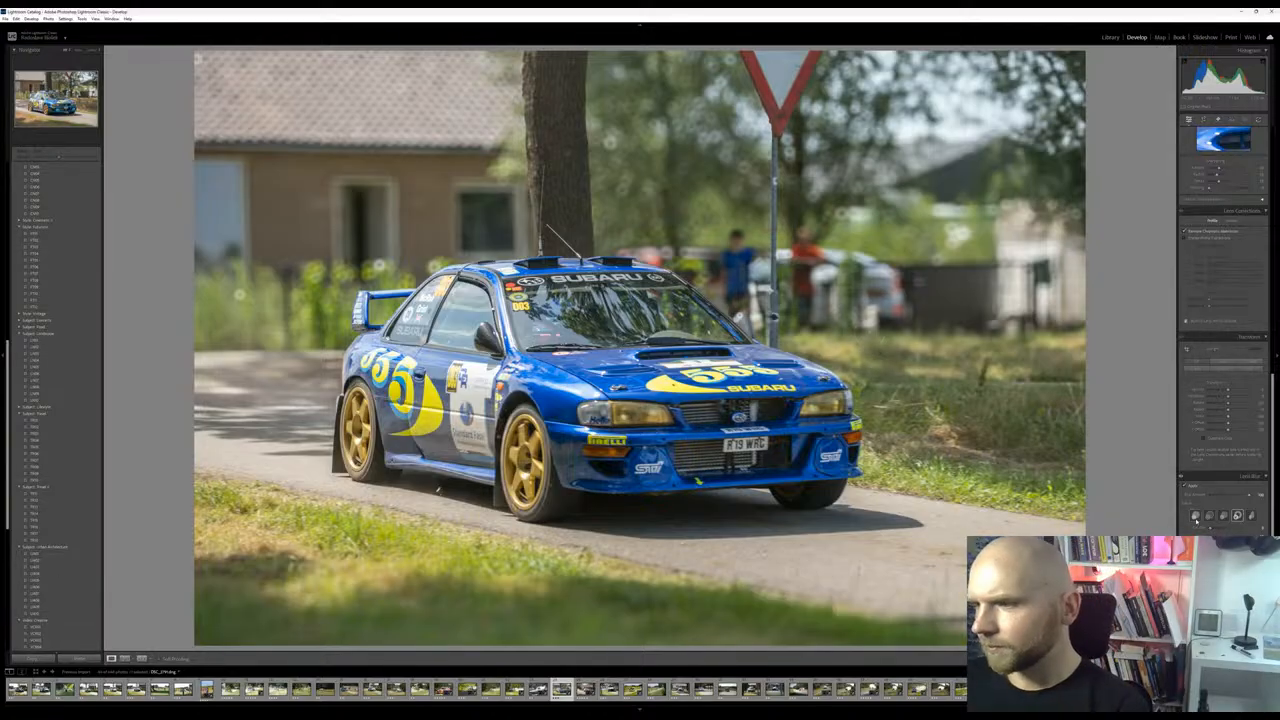
pyautogui.click(1195, 516)
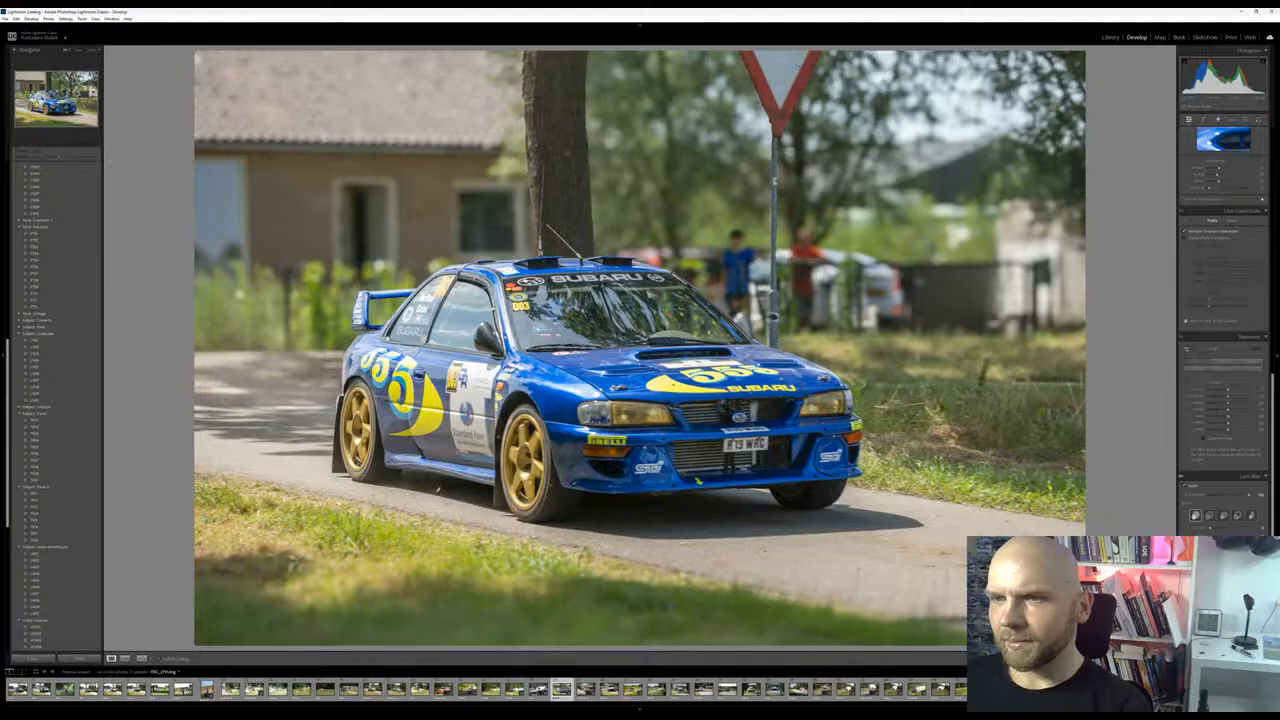
# Erase the red-and-white traffic sign above the car with the generative Remove tool and switch to another generated variation
pyautogui.click(1244, 119)
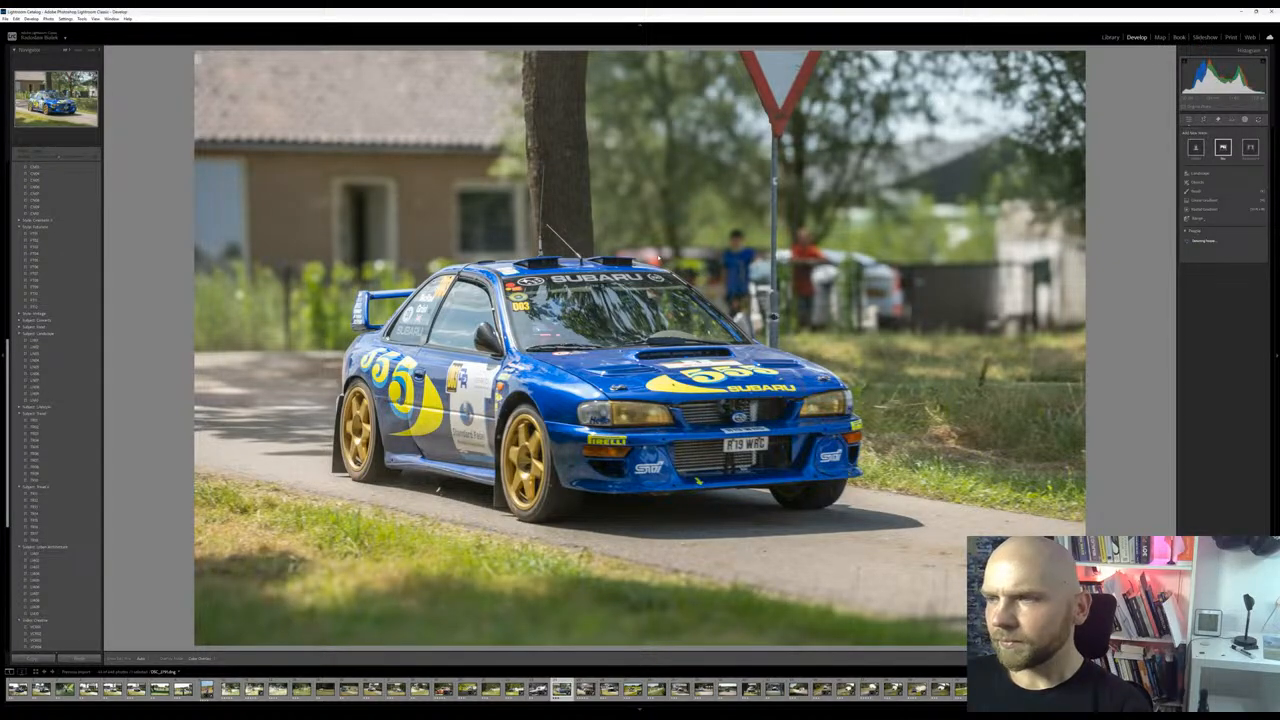
pyautogui.click(1218, 120)
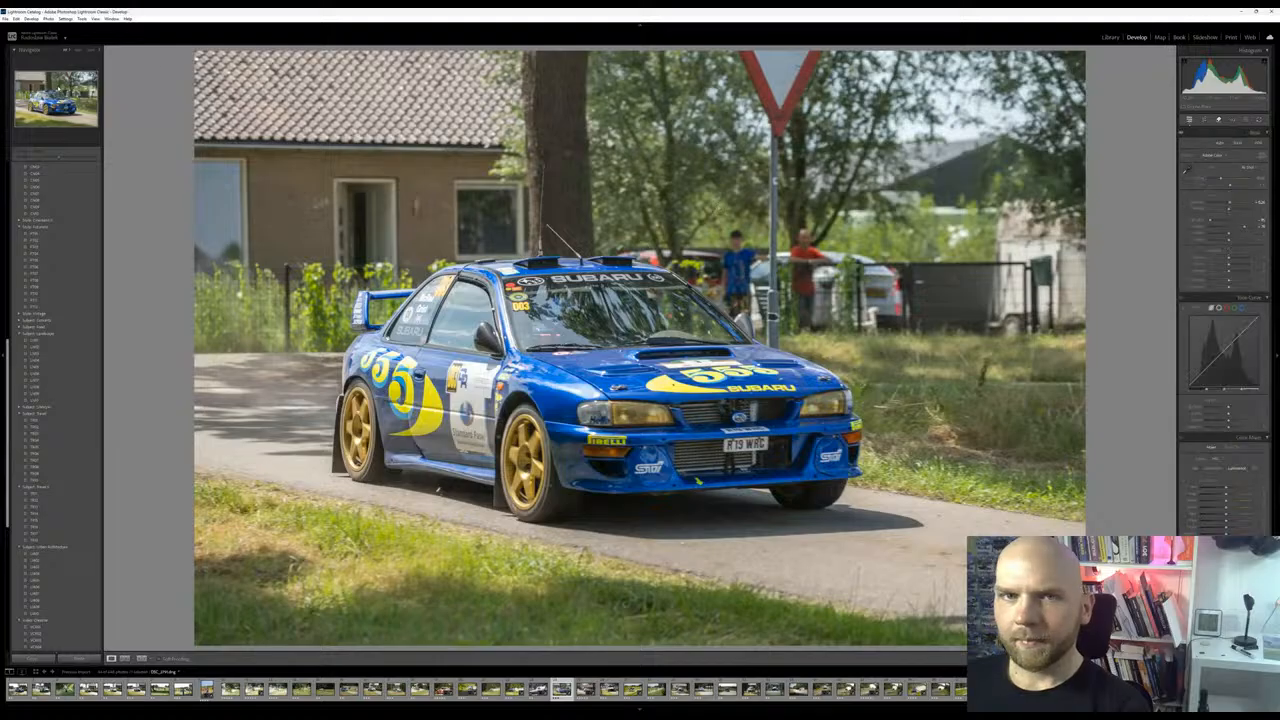
pyautogui.click(78, 51)
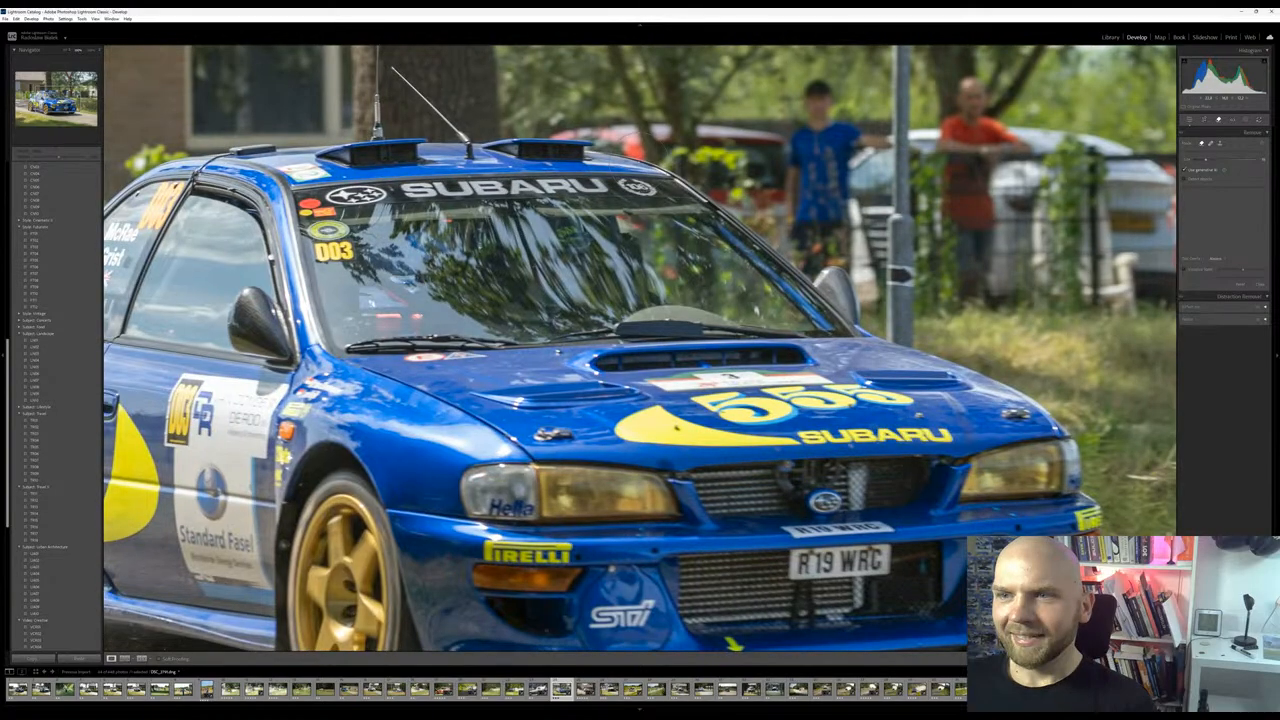
pyautogui.moveTo(850, 100); pyautogui.dragTo(635, 624)
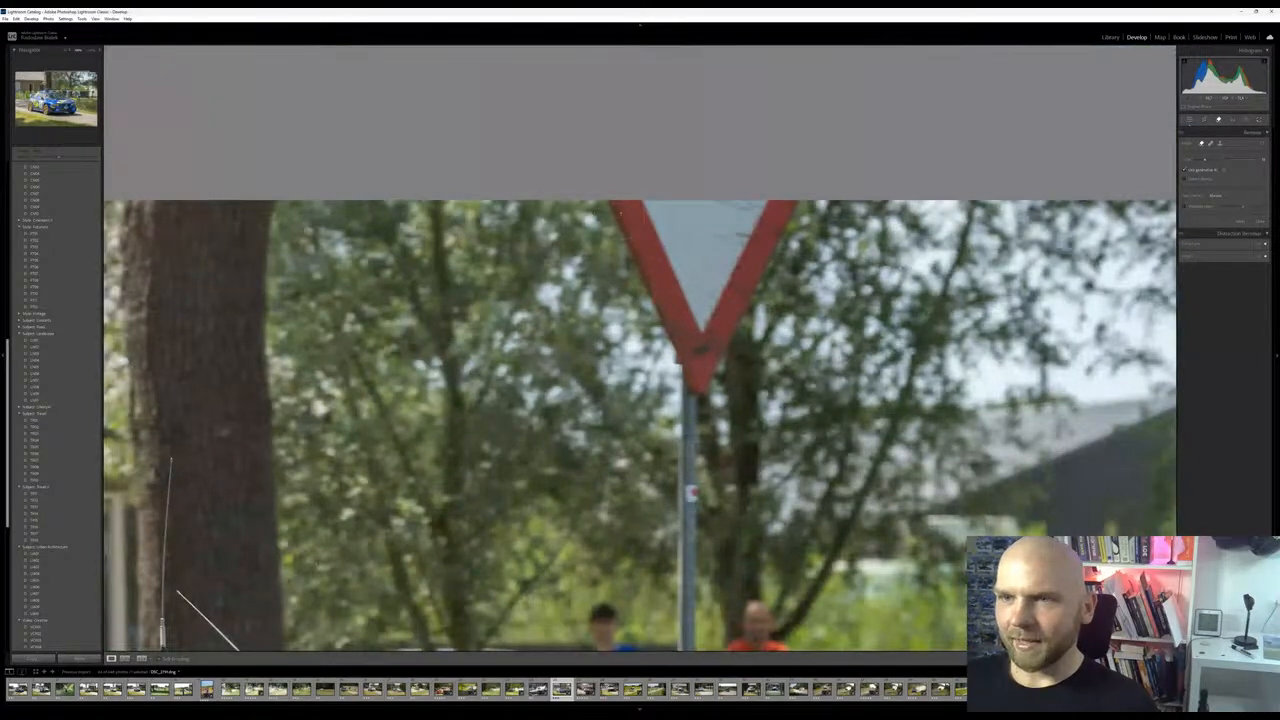
pyautogui.moveTo(621, 210)
pyautogui.mouseDown()
pyautogui.moveTo(697, 384)
pyautogui.moveTo(786, 245)
pyautogui.moveTo(801, 184)
pyautogui.moveTo(714, 318)
pyautogui.moveTo(696, 356)
pyautogui.mouseUp()
pyautogui.moveTo(758, 179)
pyautogui.mouseDown()
pyautogui.moveTo(730, 258)
pyautogui.moveTo(745, 194)
pyautogui.moveTo(640, 205)
pyautogui.moveTo(670, 273)
pyautogui.moveTo(704, 225)
pyautogui.moveTo(690, 272)
pyautogui.mouseUp()
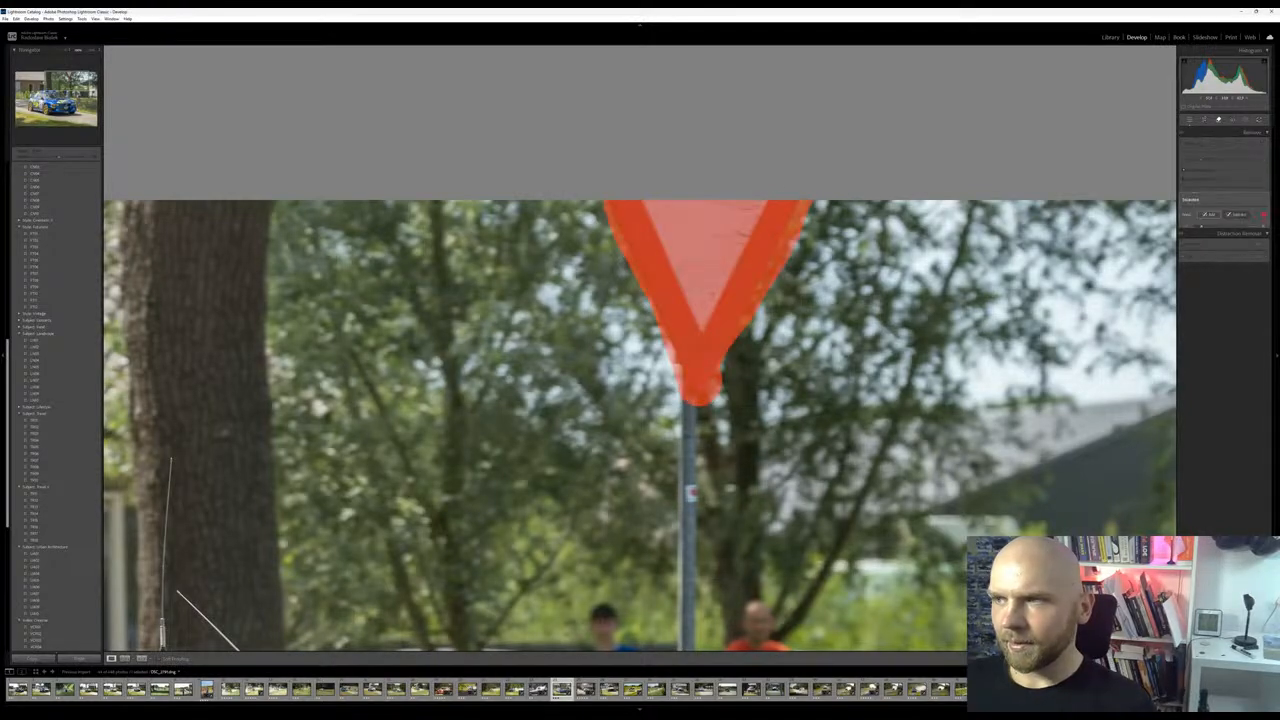
pyautogui.click(1253, 242)
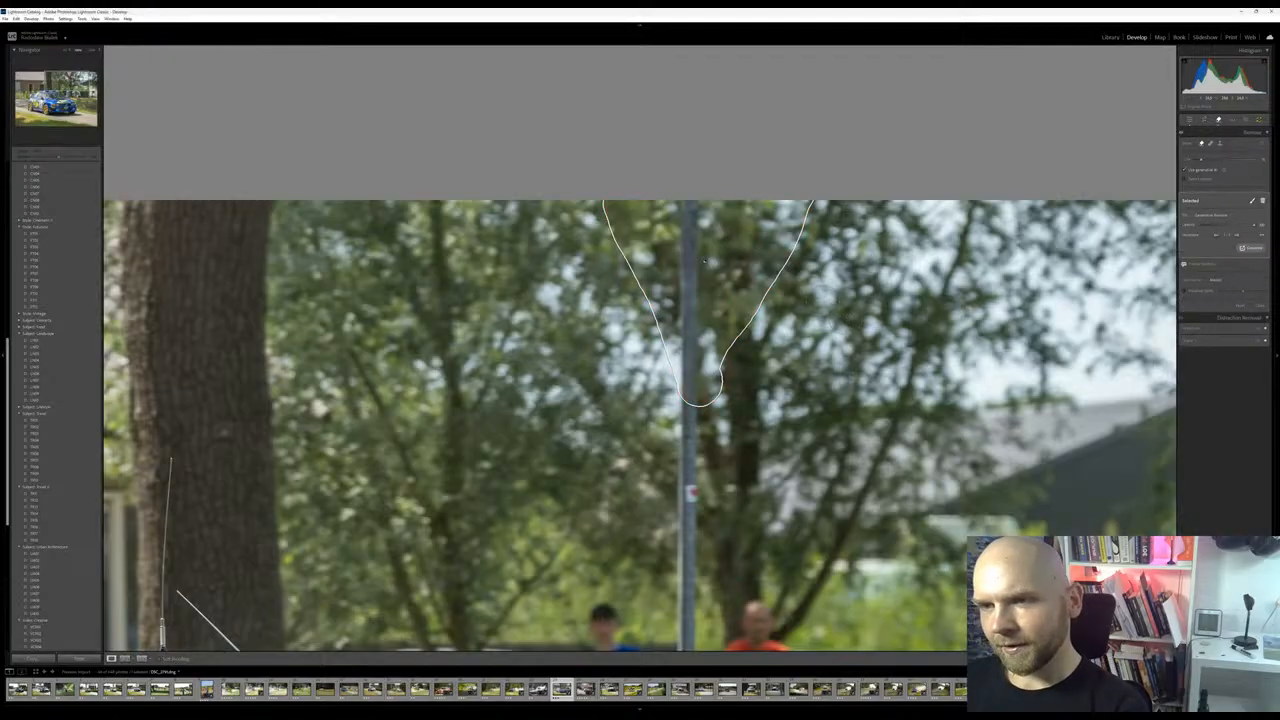
pyautogui.click(1238, 236)
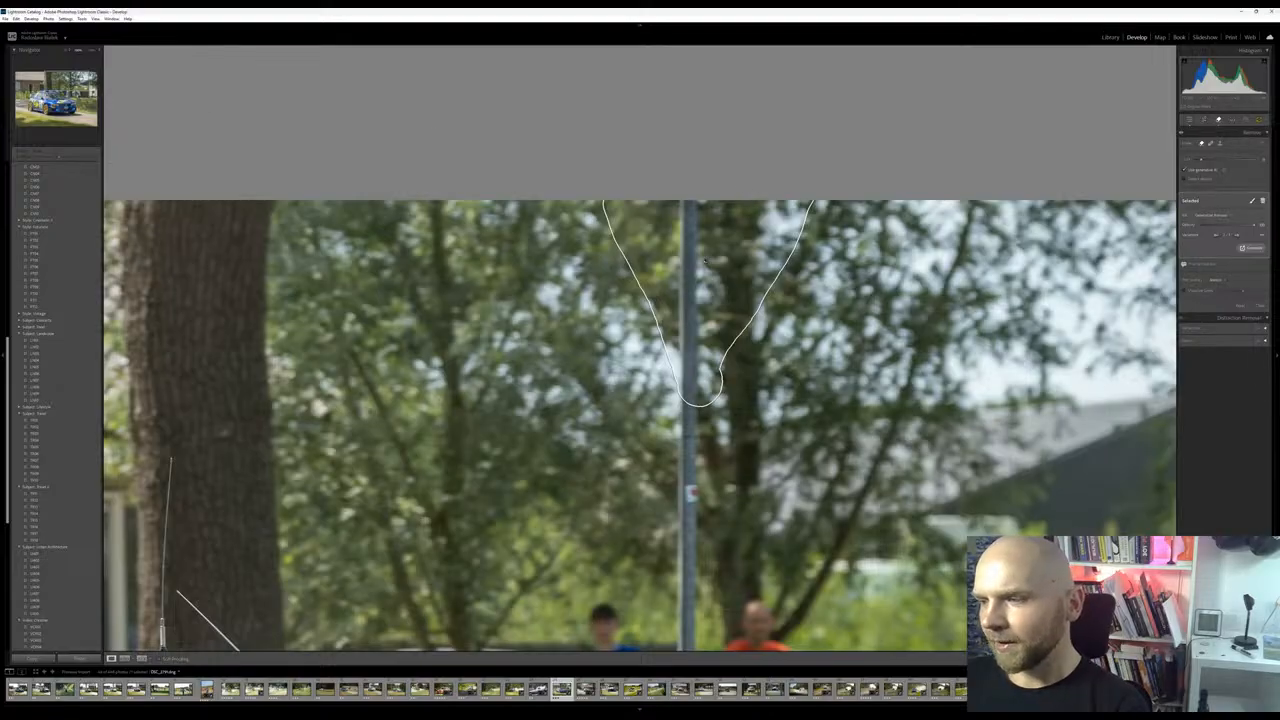
# Erase the sign's pole with generative Remove, from the photo's upper edge down to the car's hood, and check the whole picture
pyautogui.moveTo(690, 500); pyautogui.dragTo(690, 202)
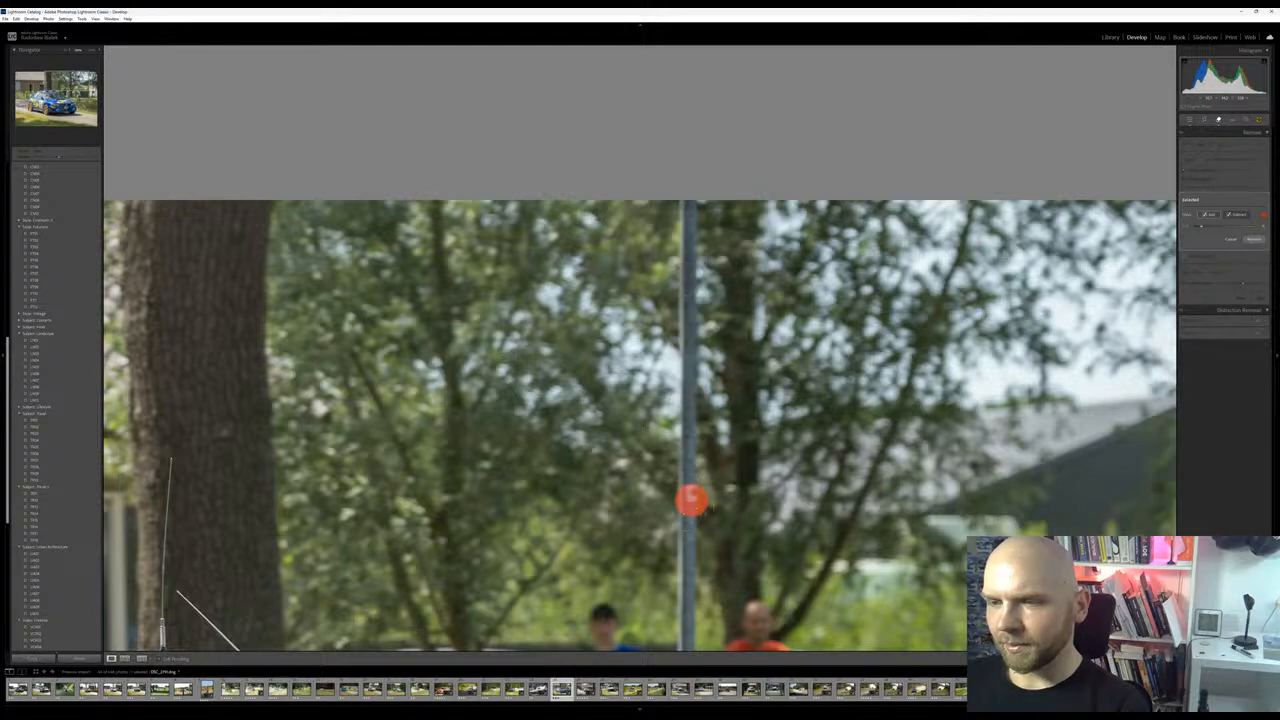
pyautogui.moveTo(689, 500); pyautogui.dragTo(684, 585)
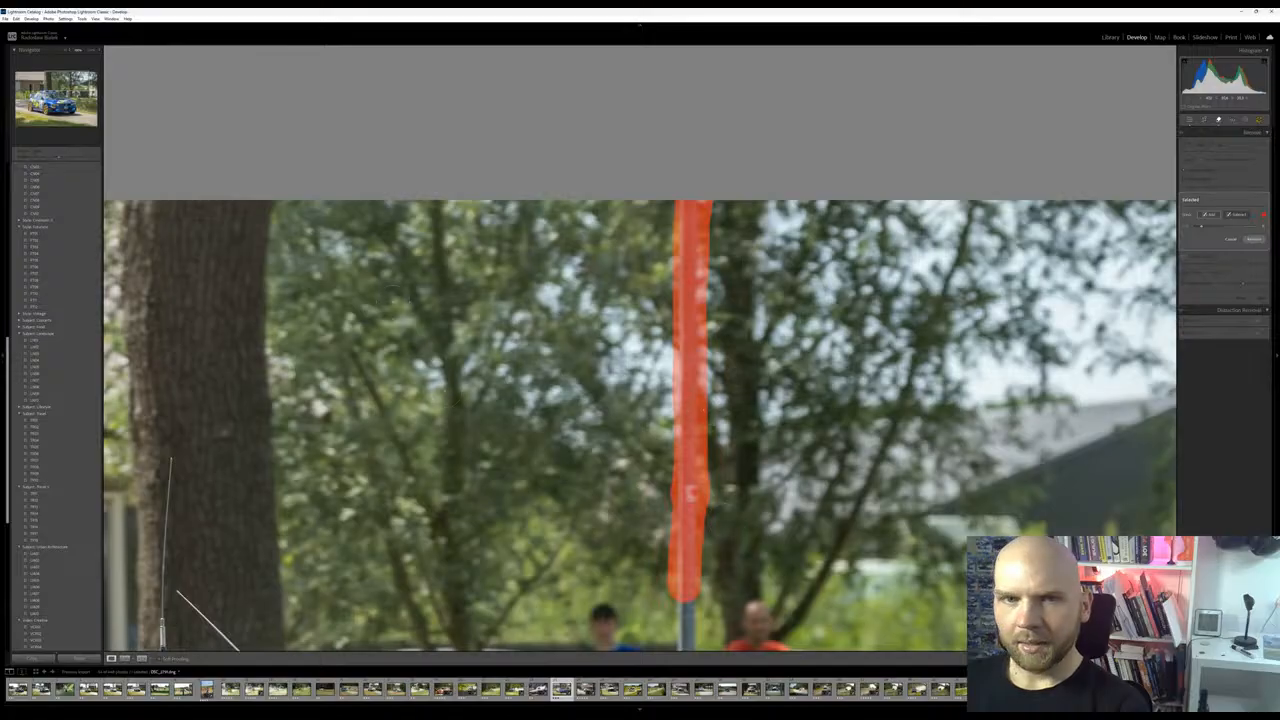
pyautogui.moveTo(626, 633)
pyautogui.mouseDown()
pyautogui.moveTo(558, 120)
pyautogui.moveTo(650, 265)
pyautogui.mouseUp()
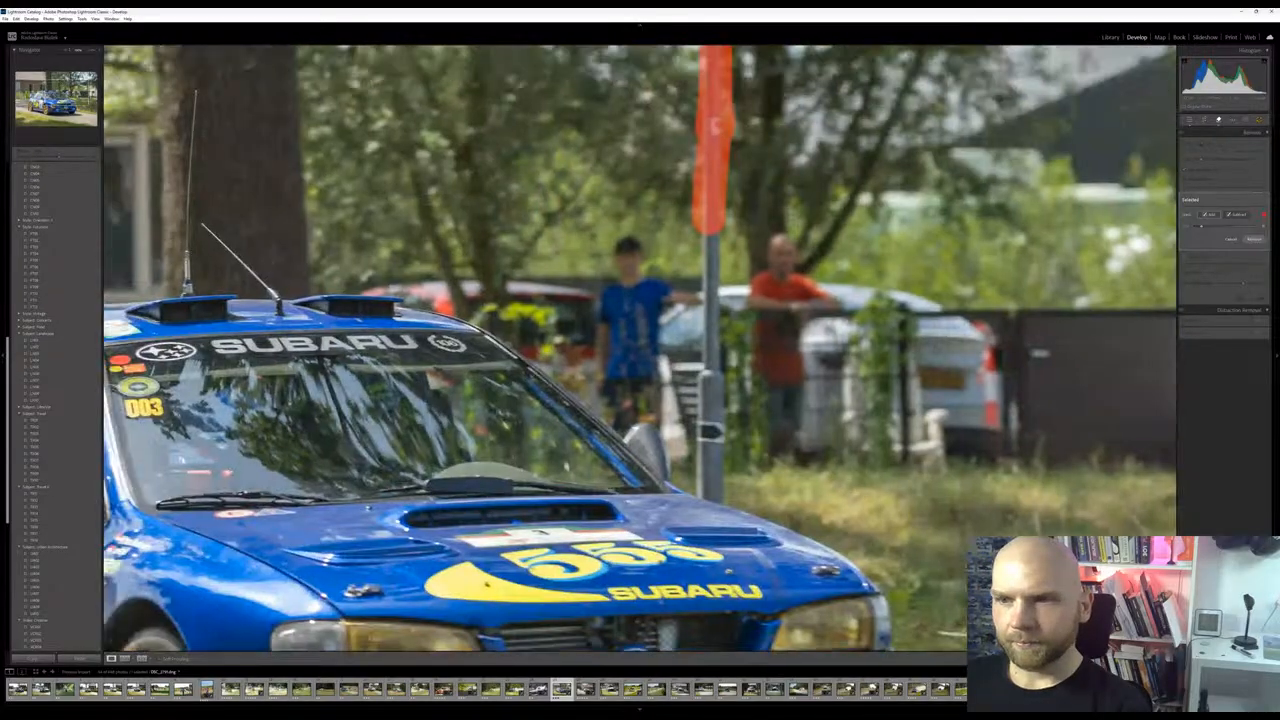
pyautogui.moveTo(714, 232); pyautogui.dragTo(712, 500)
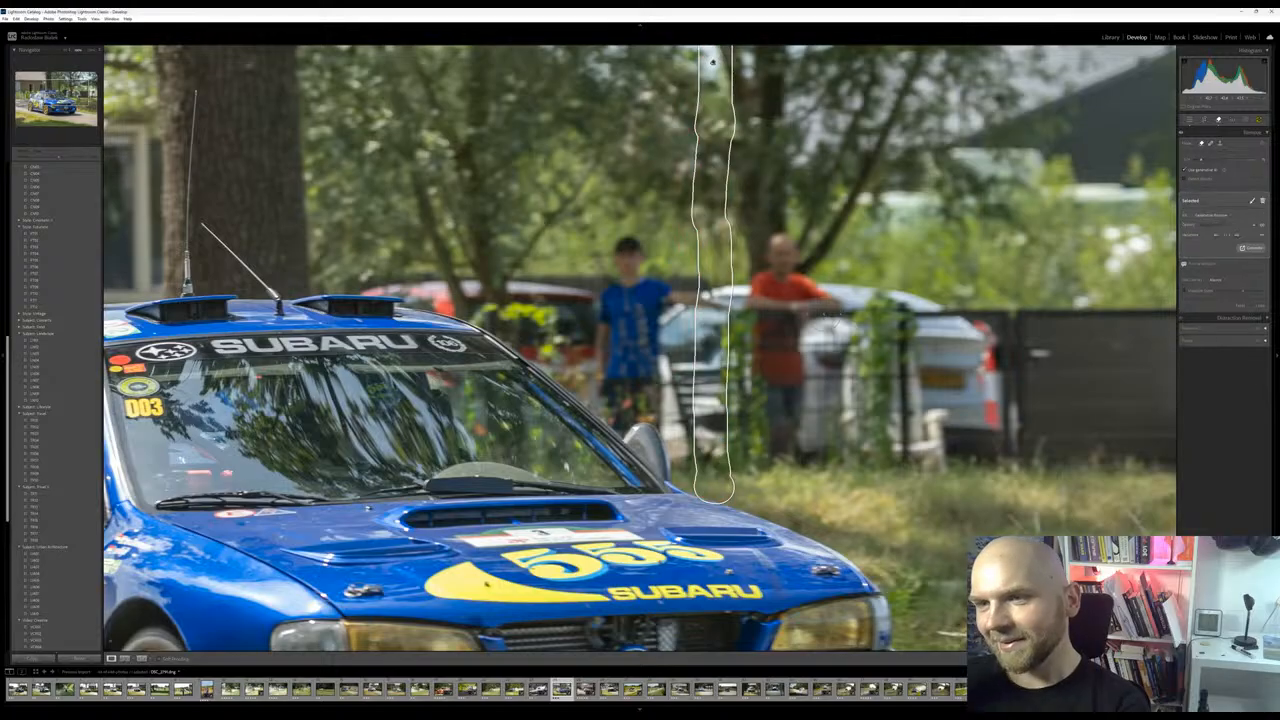
pyautogui.moveTo(712, 62); pyautogui.dragTo(1005, 160)
pyautogui.moveTo(54, 89); pyautogui.dragTo(68, 87)
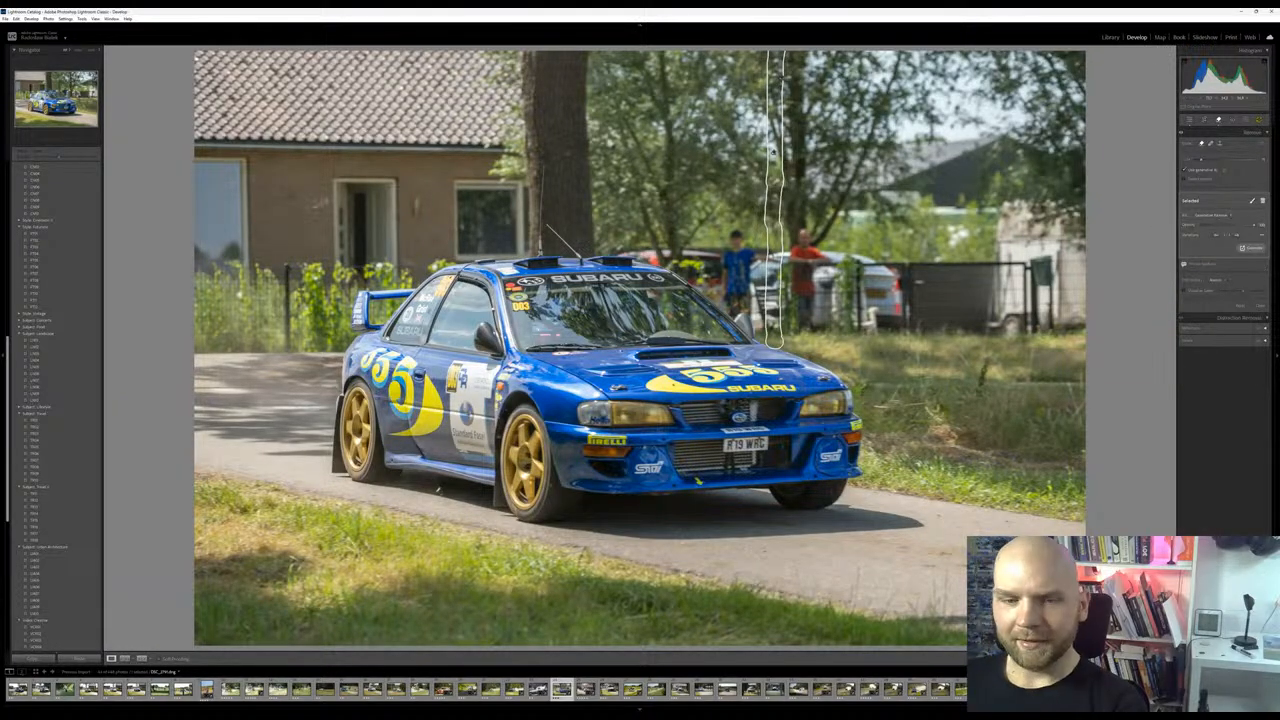
# Close the Remove tool and refine the lens blur depth along the strip of trees where the sign's pole was erased
pyautogui.click(1191, 122)
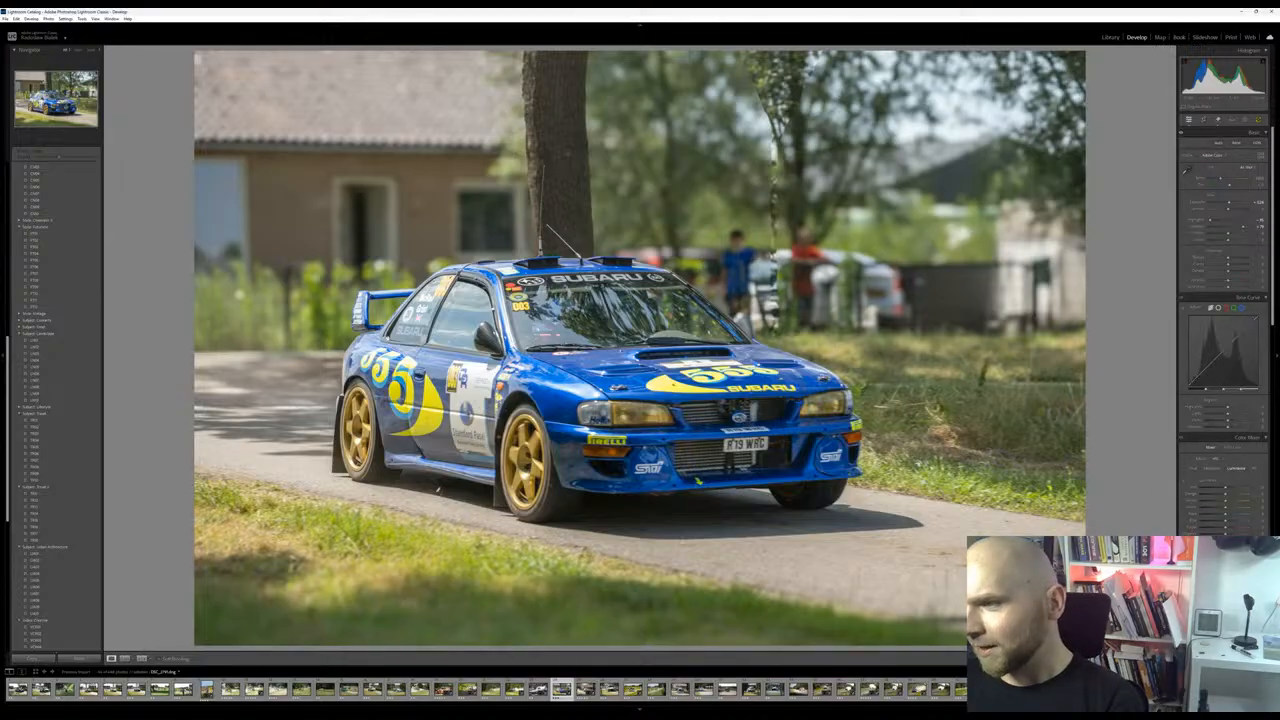
pyautogui.scroll(-3, 1222, 350)
pyautogui.scroll(-5, 1199, 508)
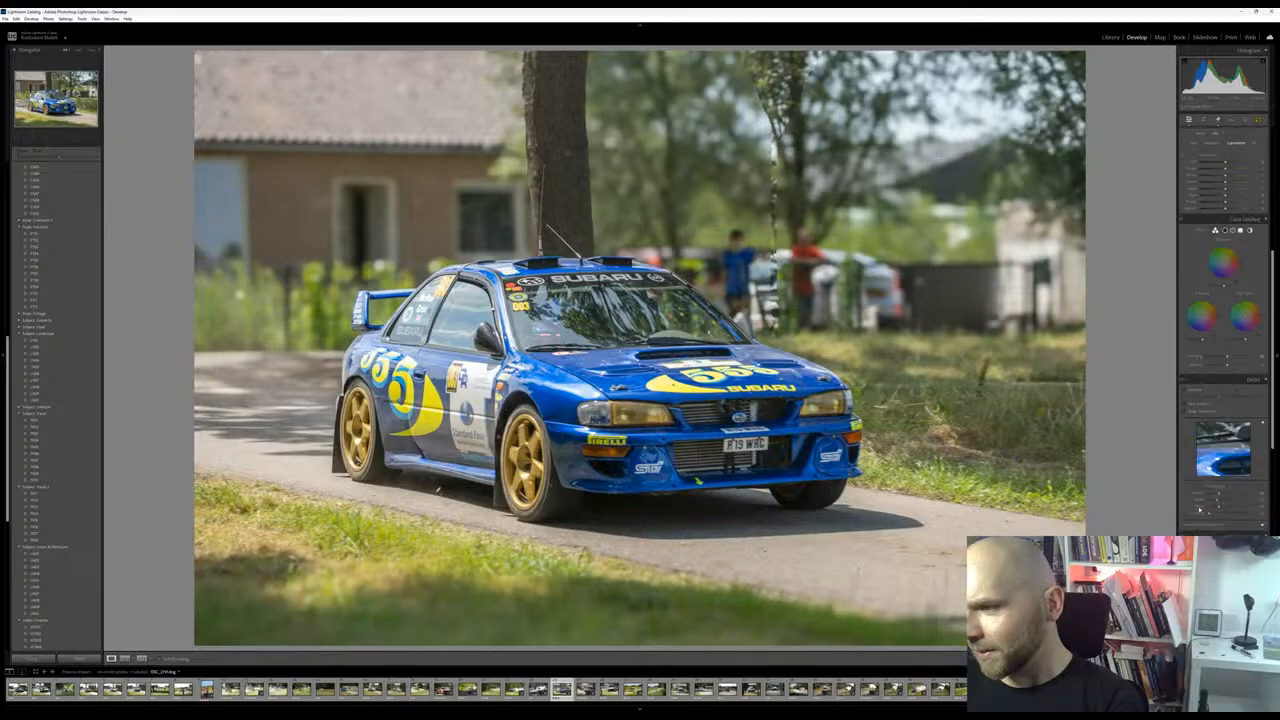
pyautogui.scroll(-3, 1204, 419)
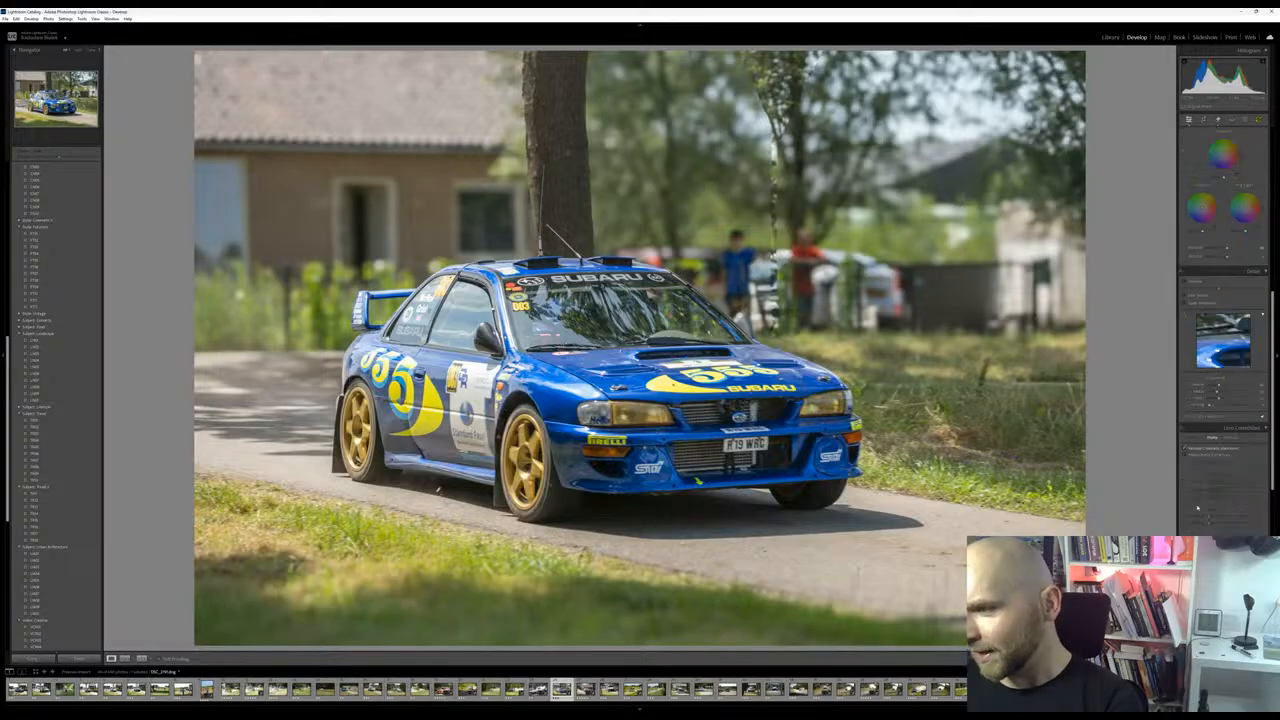
pyautogui.scroll(-4, 1222, 350)
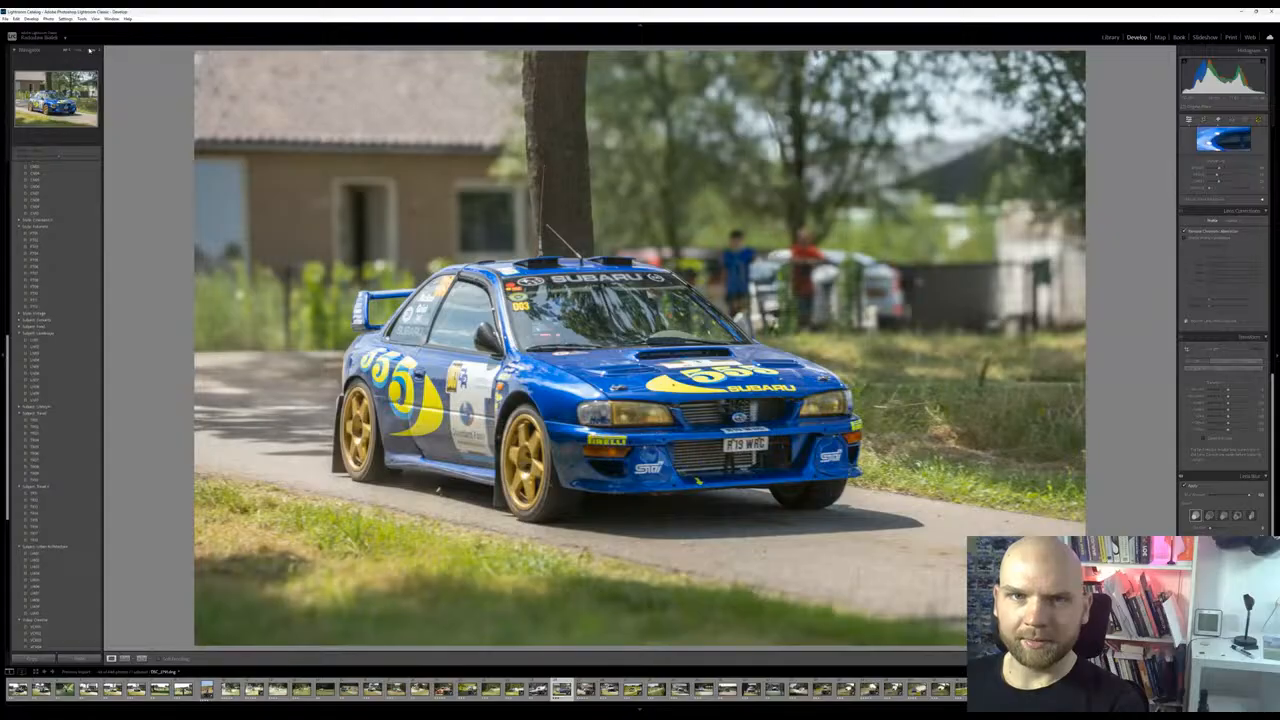
# Magnify the windshield and spectators and compare the imported original with the latest edit in the history
pyautogui.click(90, 50)
pyautogui.click(90, 50)
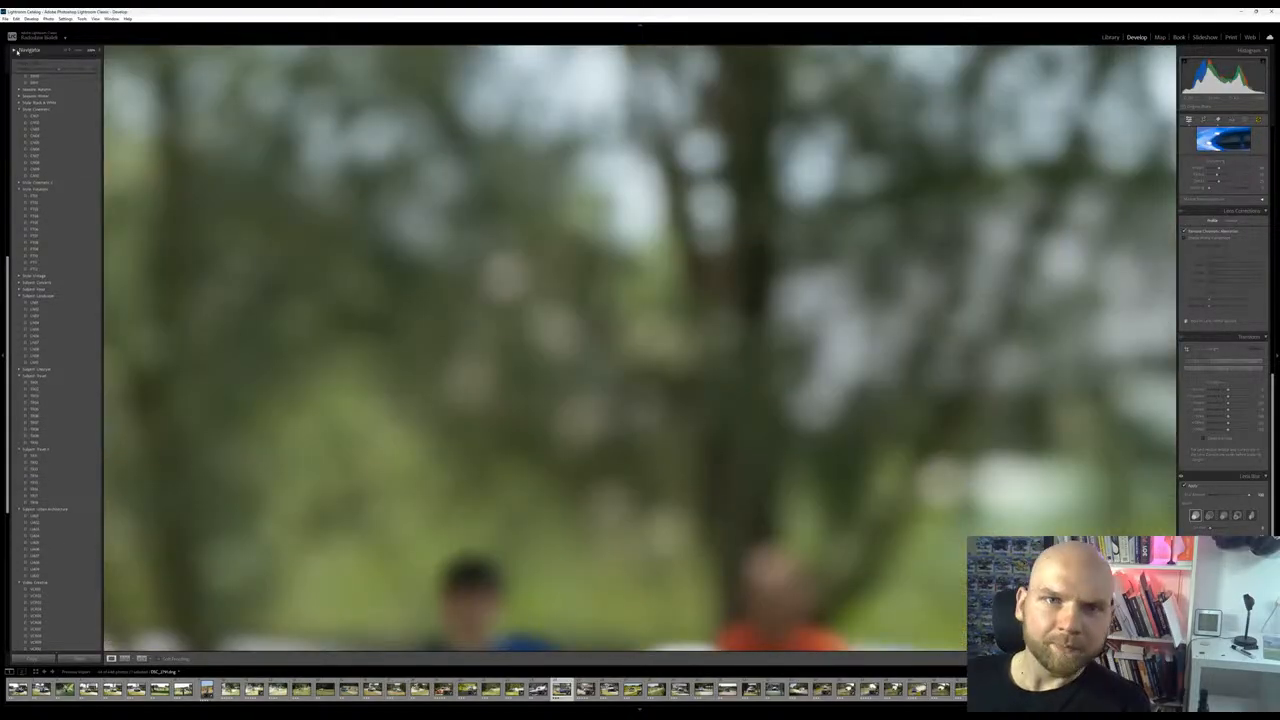
pyautogui.click(30, 52)
pyautogui.moveTo(59, 81)
pyautogui.mouseDown()
pyautogui.moveTo(60, 104)
pyautogui.moveTo(55, 95)
pyautogui.mouseUp()
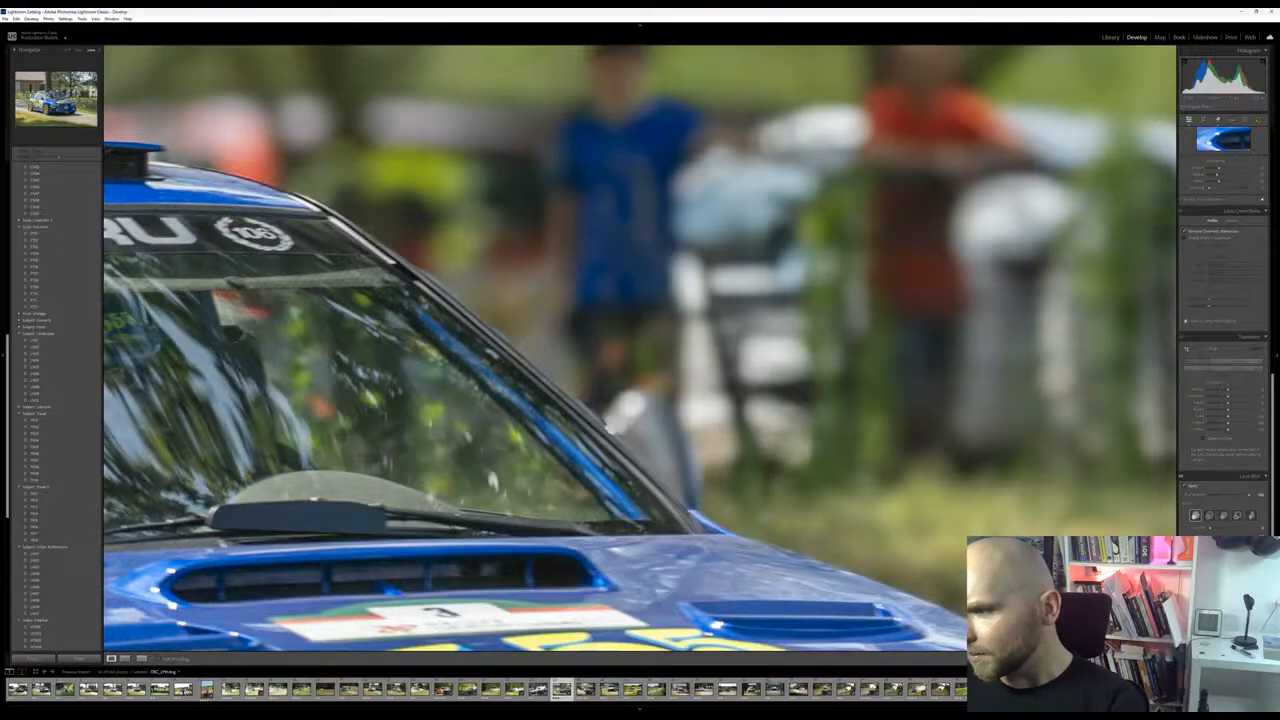
pyautogui.scroll(-3, 1222, 350)
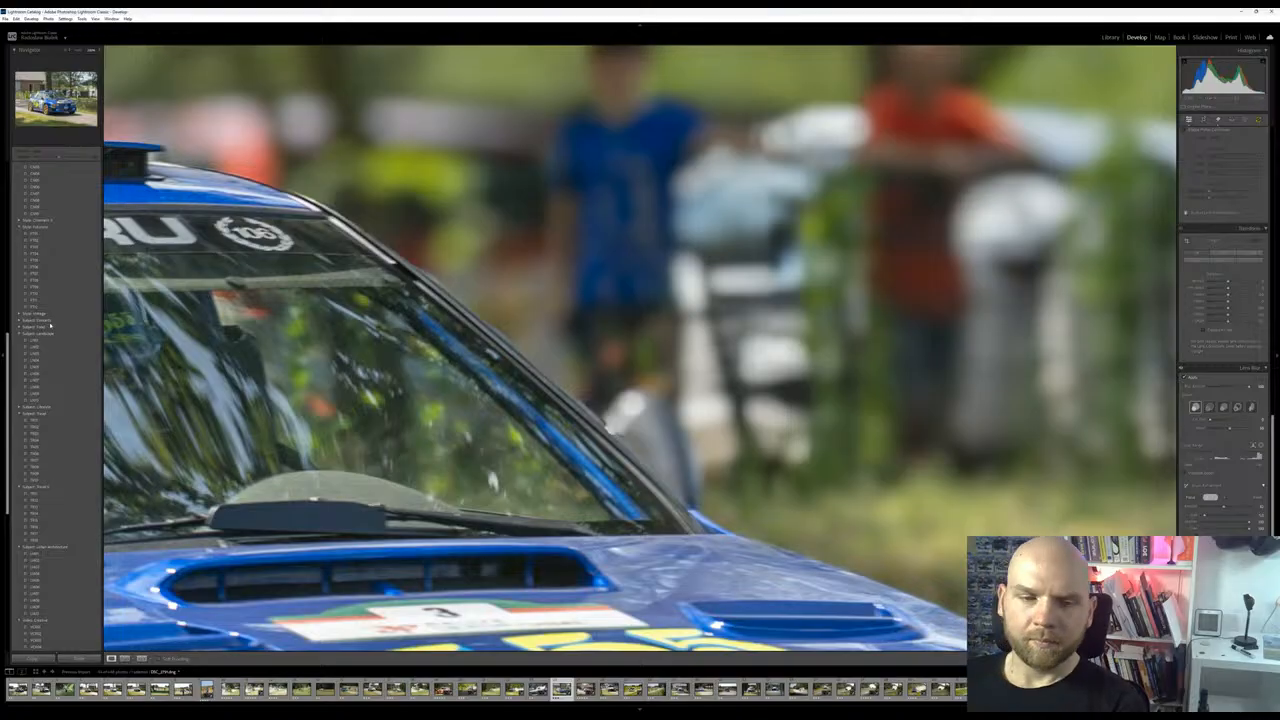
pyautogui.scroll(-5, 74, 648)
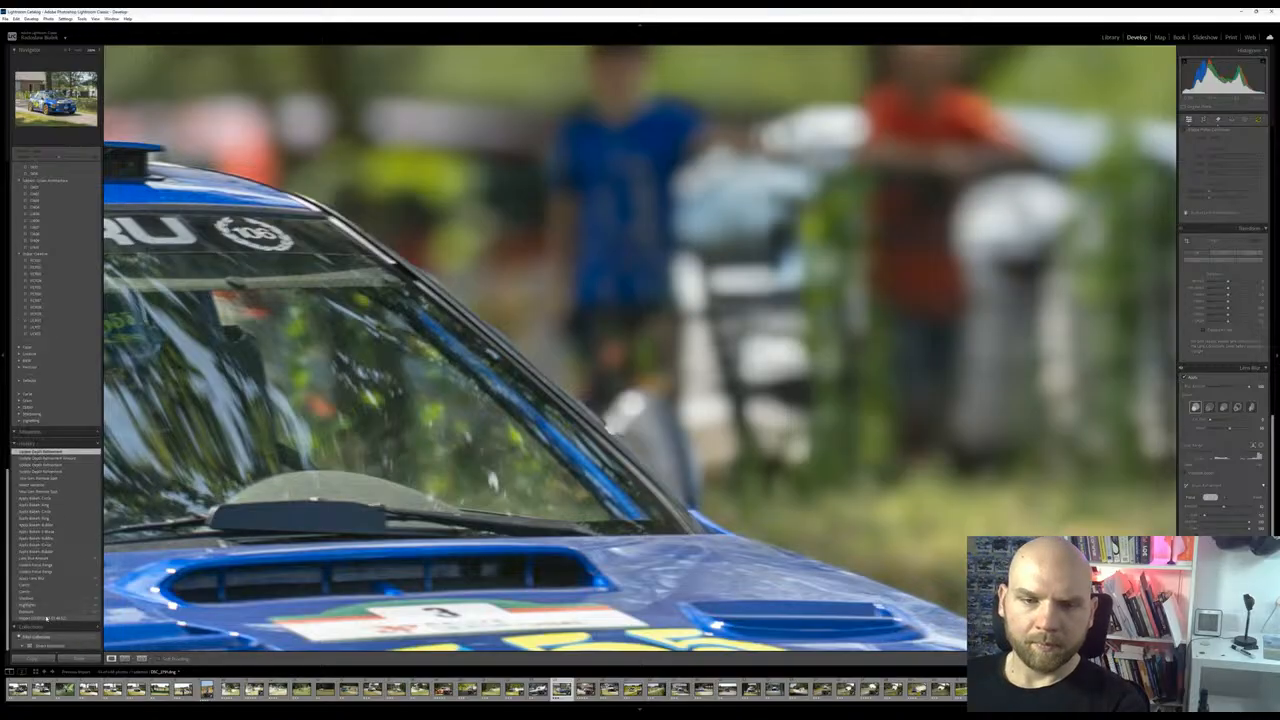
pyautogui.click(46, 618)
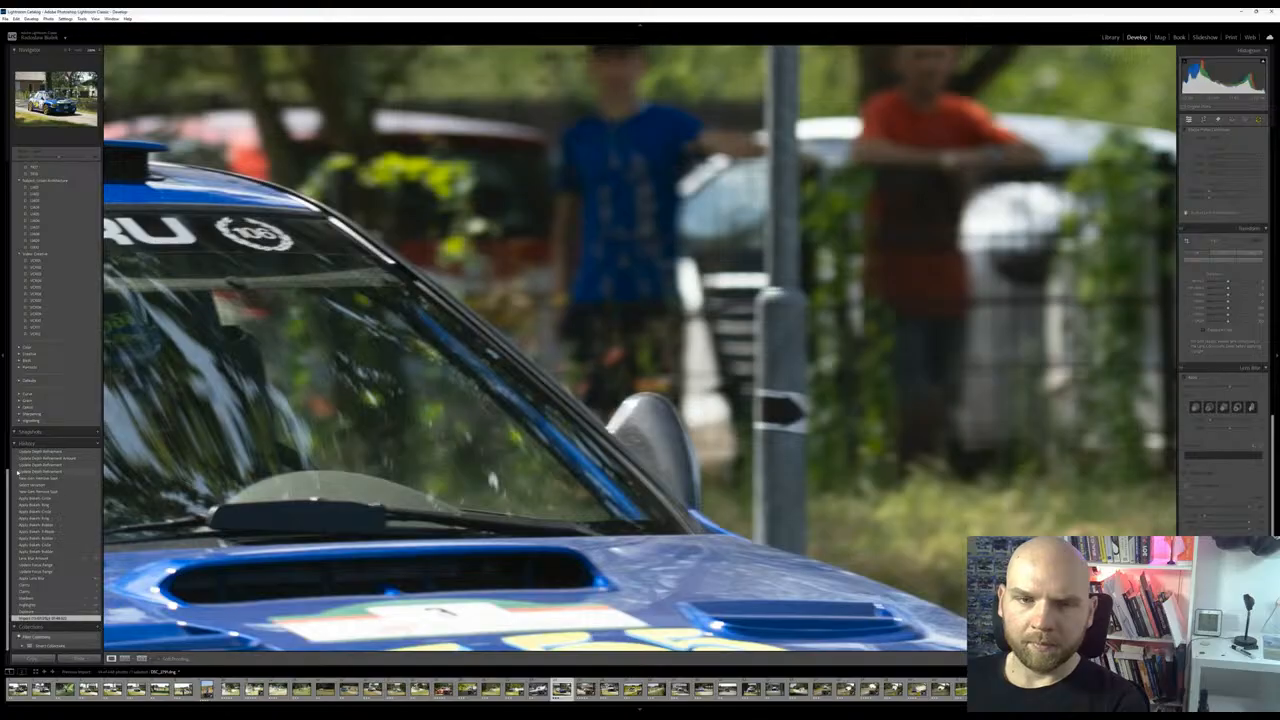
pyautogui.click(50, 451)
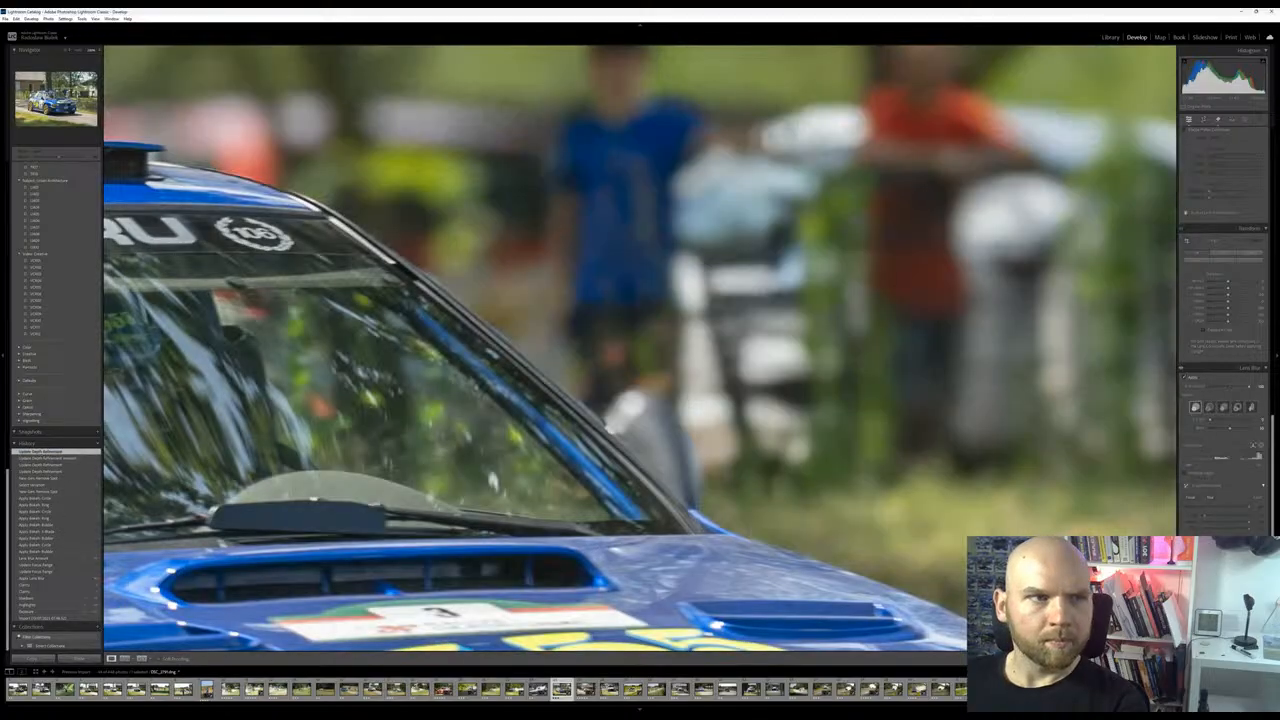
pyautogui.click(600, 330)
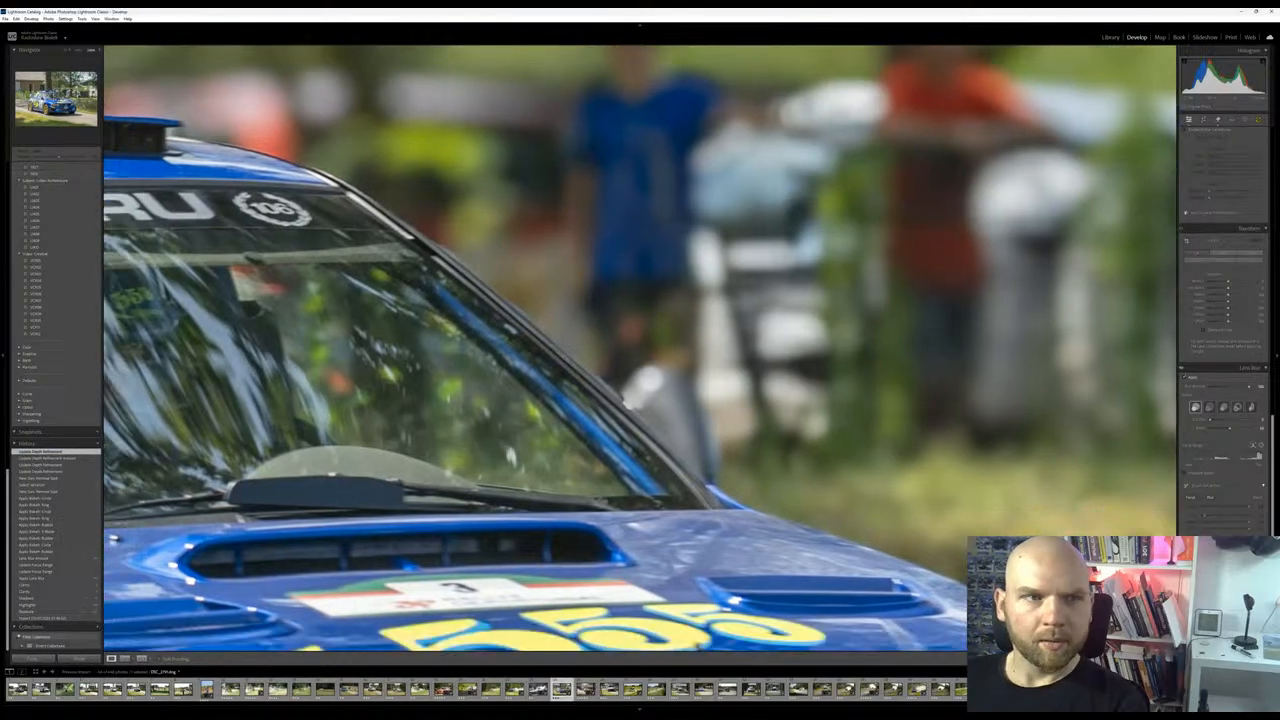
pyautogui.click(249, 390)
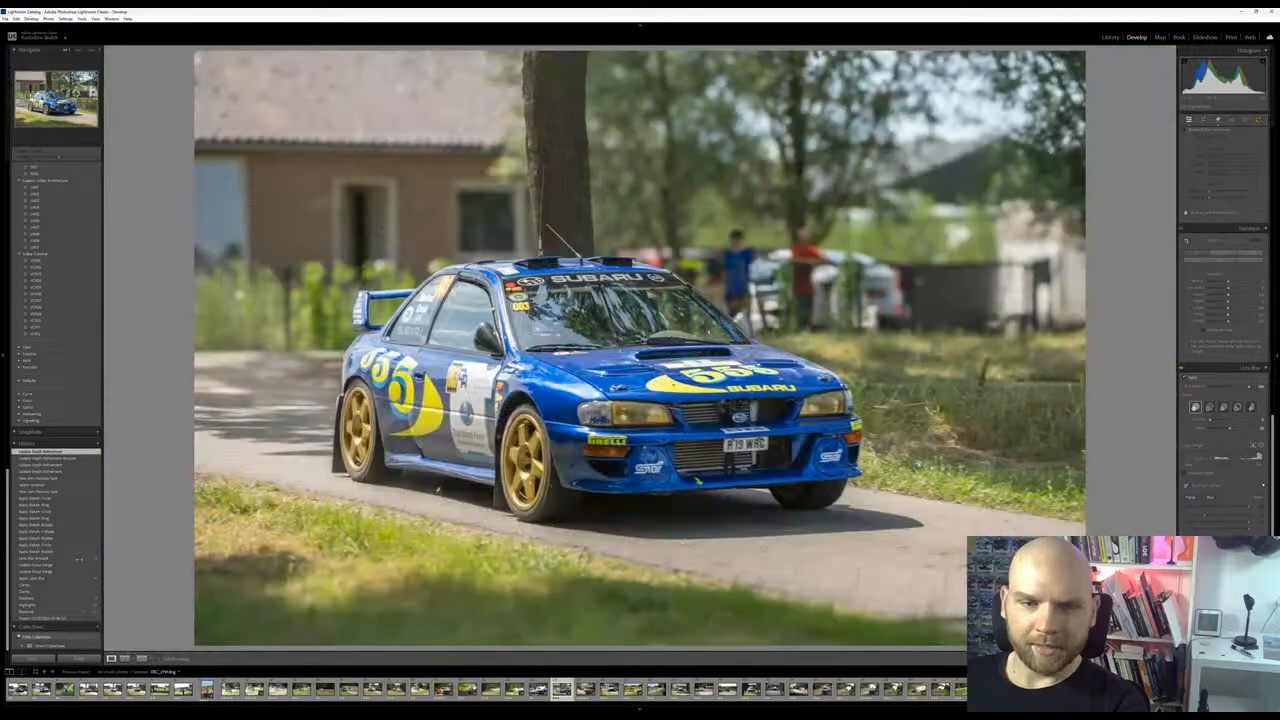
# Compare the whole picture between its imported state and the latest edit, ending on the edited version
pyautogui.click(66, 619)
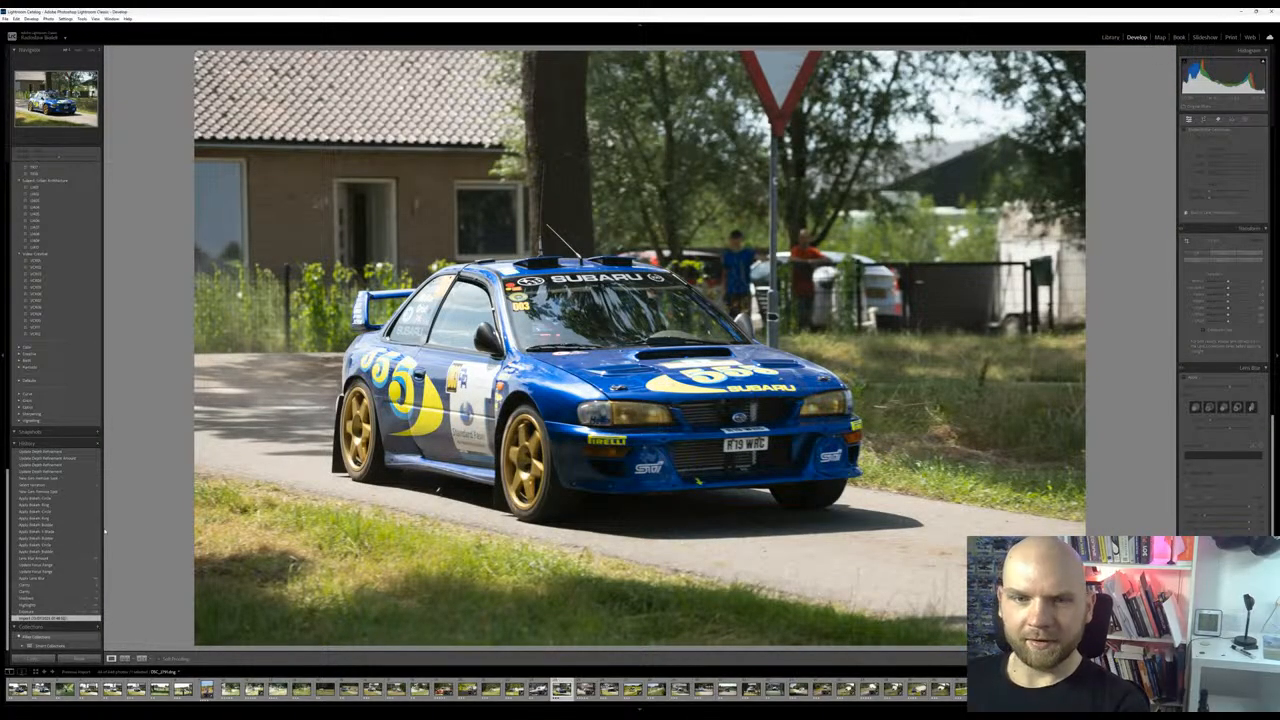
pyautogui.click(57, 455)
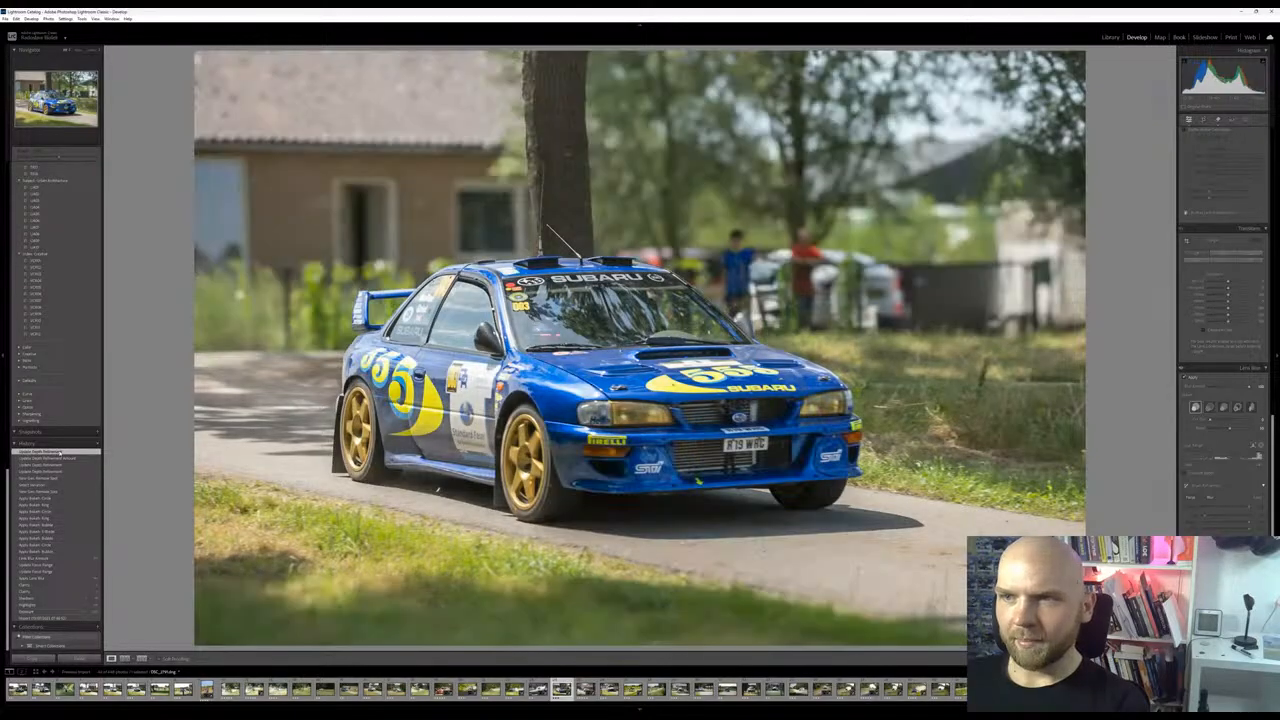
pyautogui.click(60, 618)
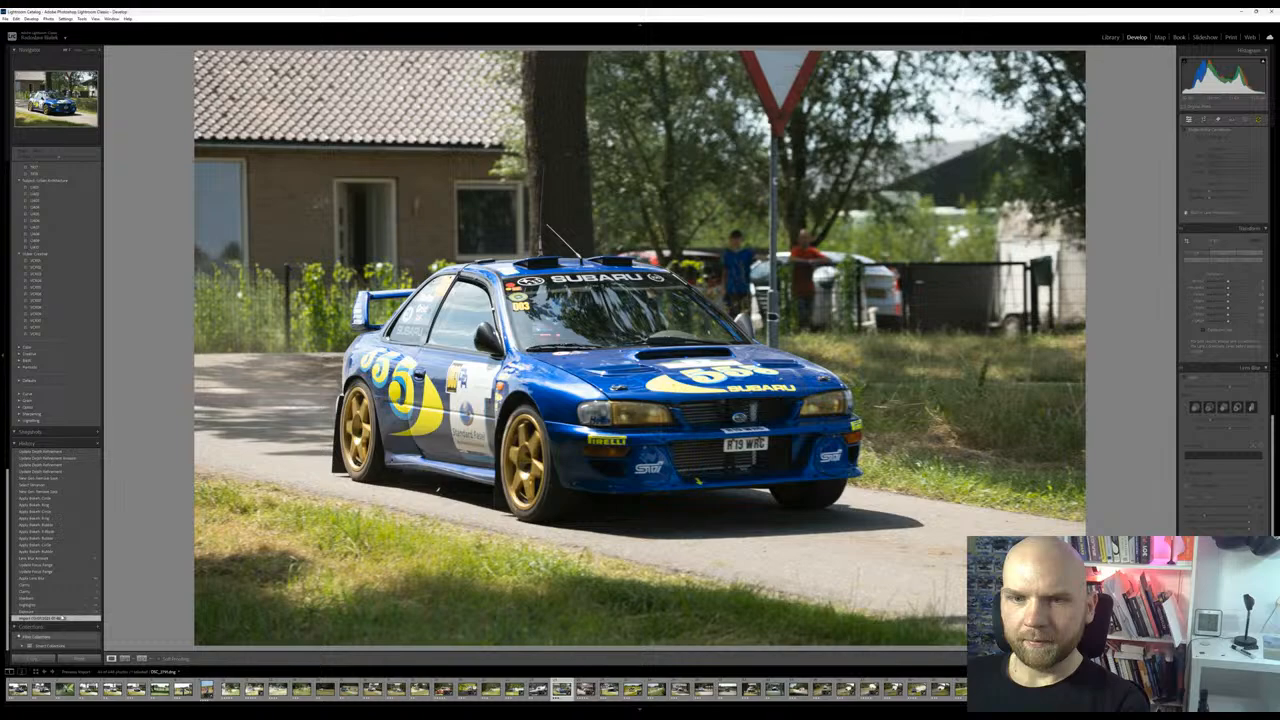
pyautogui.click(48, 452)
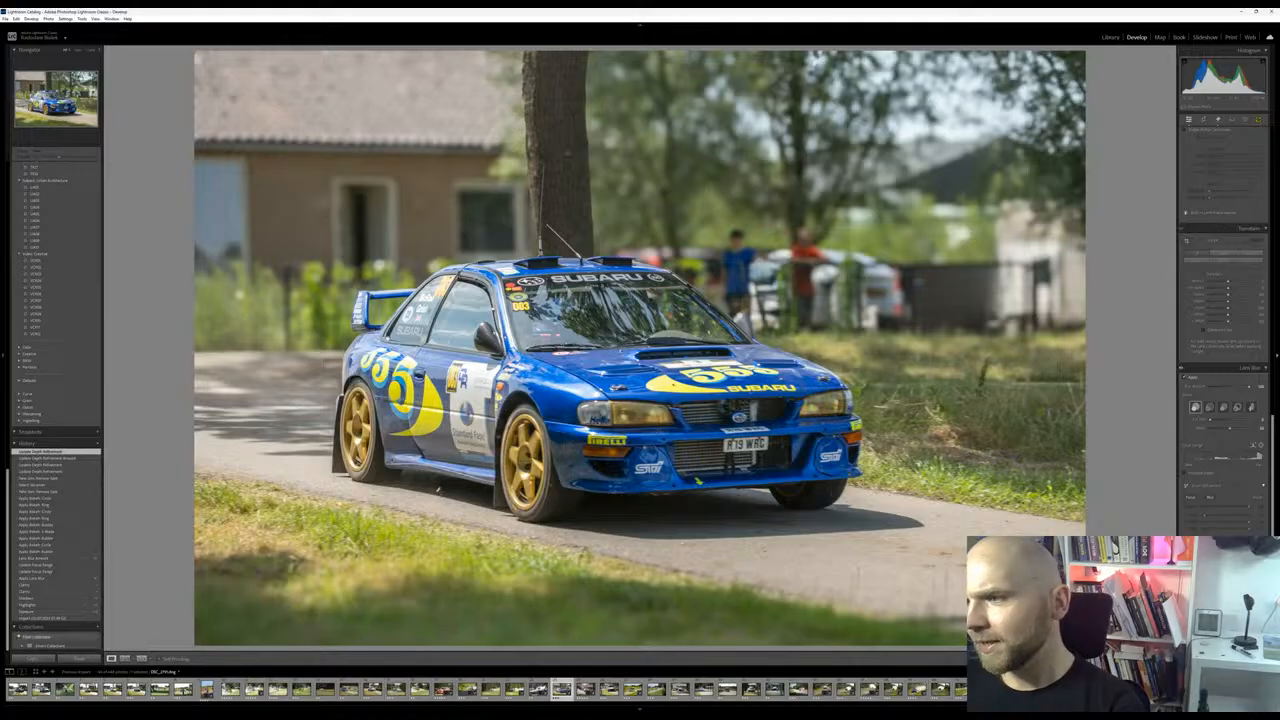
# Reduce the shadows and rebalance exposure, highlights, contrast and whites for the whole photo, checking the car's hood close up
pyautogui.scroll(10, 1222, 314)
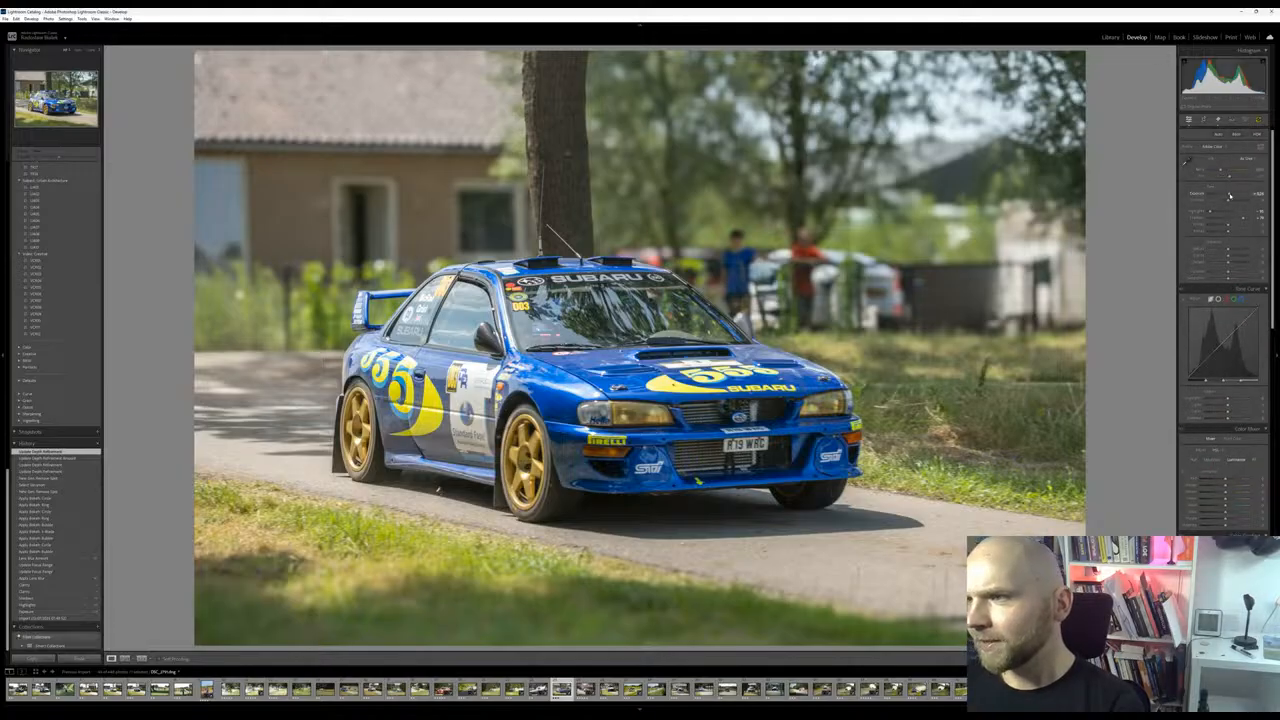
pyautogui.moveTo(1231, 196); pyautogui.dragTo(1229, 196)
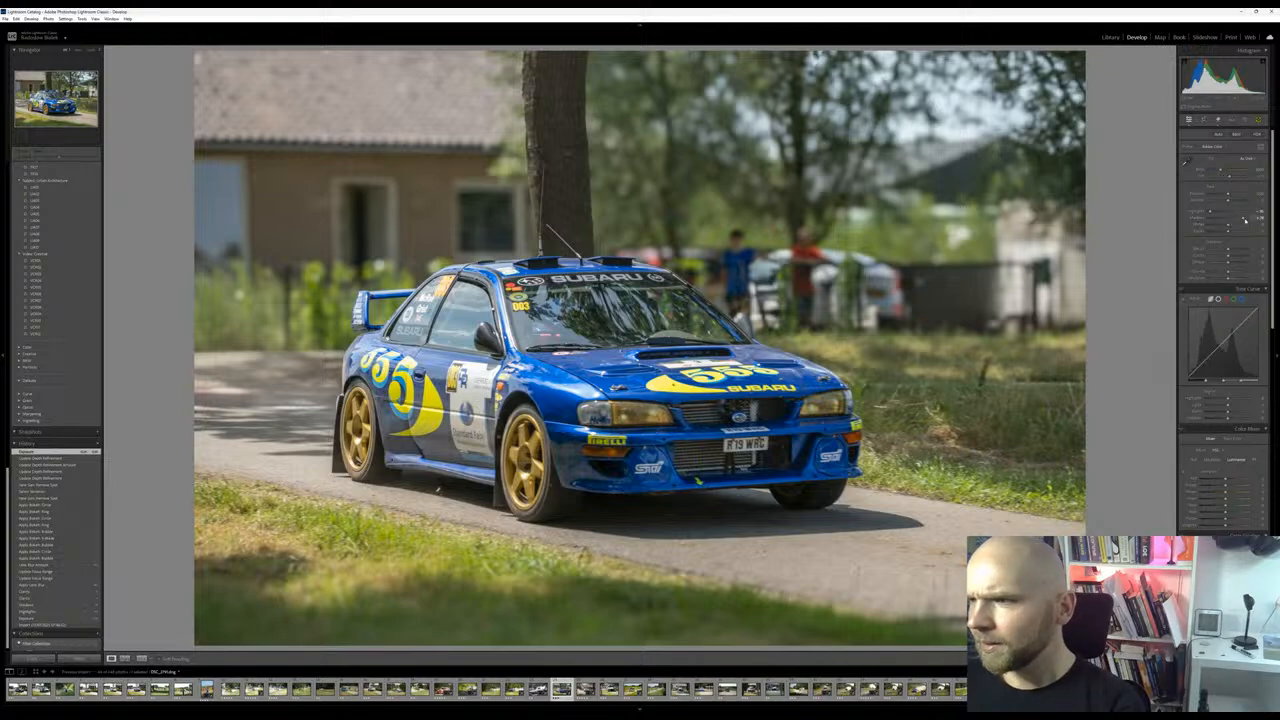
pyautogui.moveTo(1244, 219)
pyautogui.mouseDown()
pyautogui.moveTo(1267, 219)
pyautogui.moveTo(1210, 212)
pyautogui.moveTo(1231, 203)
pyautogui.mouseUp()
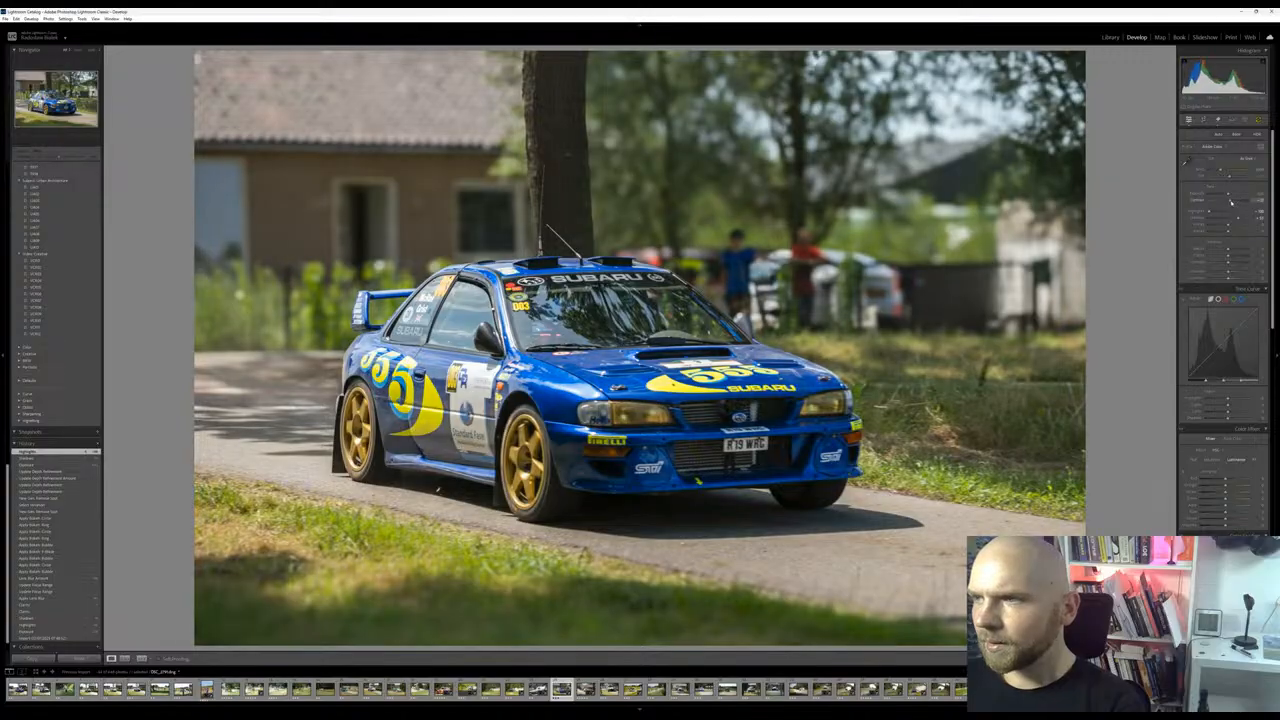
pyautogui.moveTo(1228, 195); pyautogui.dragTo(1235, 225)
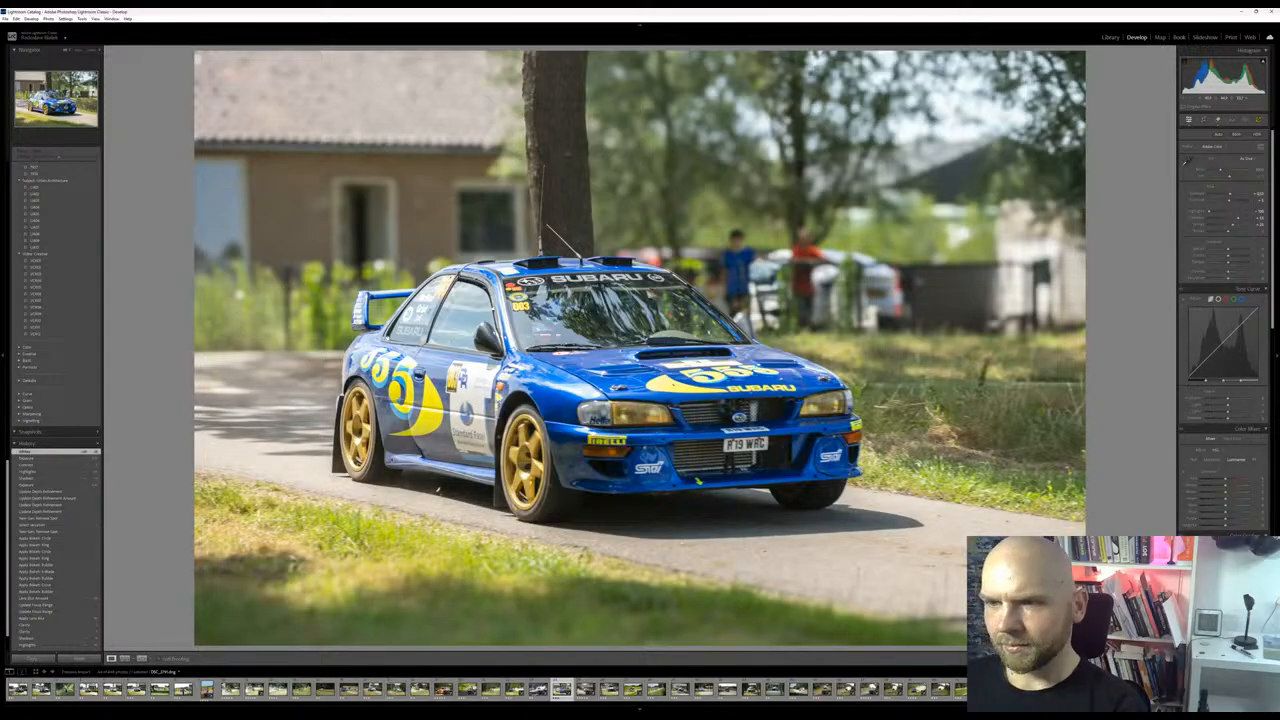
pyautogui.click(701, 390)
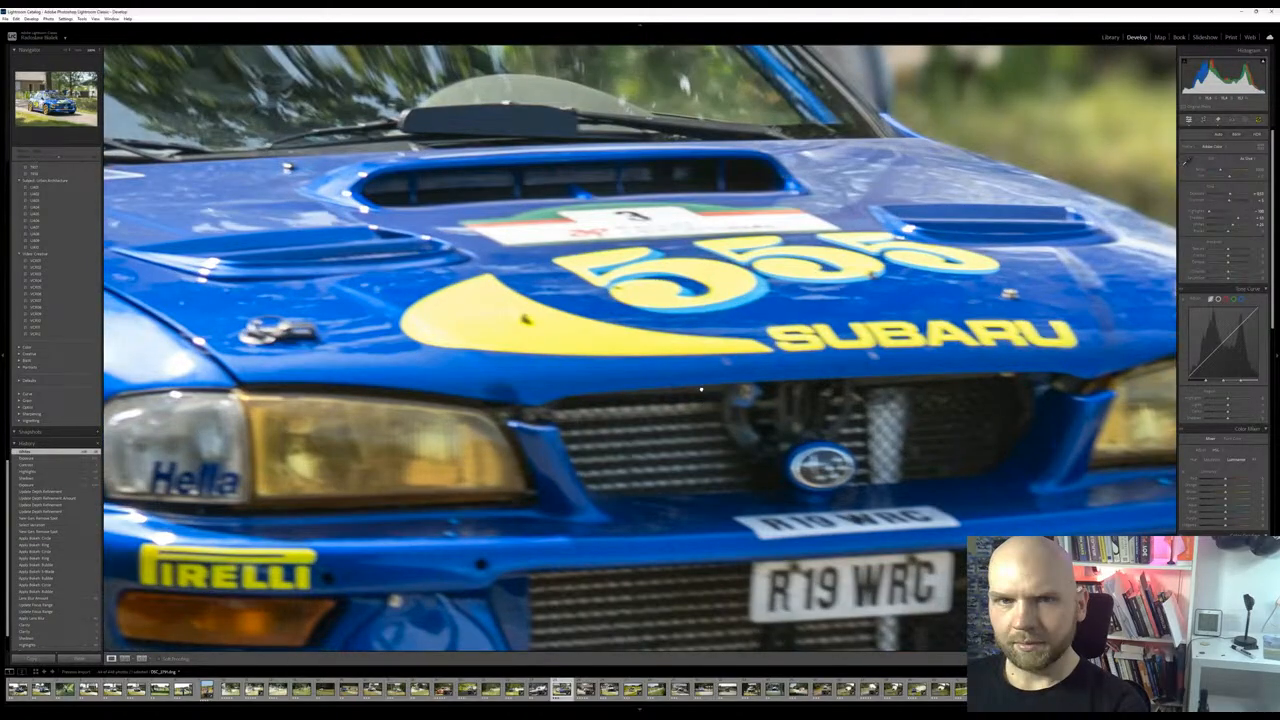
pyautogui.click(701, 390)
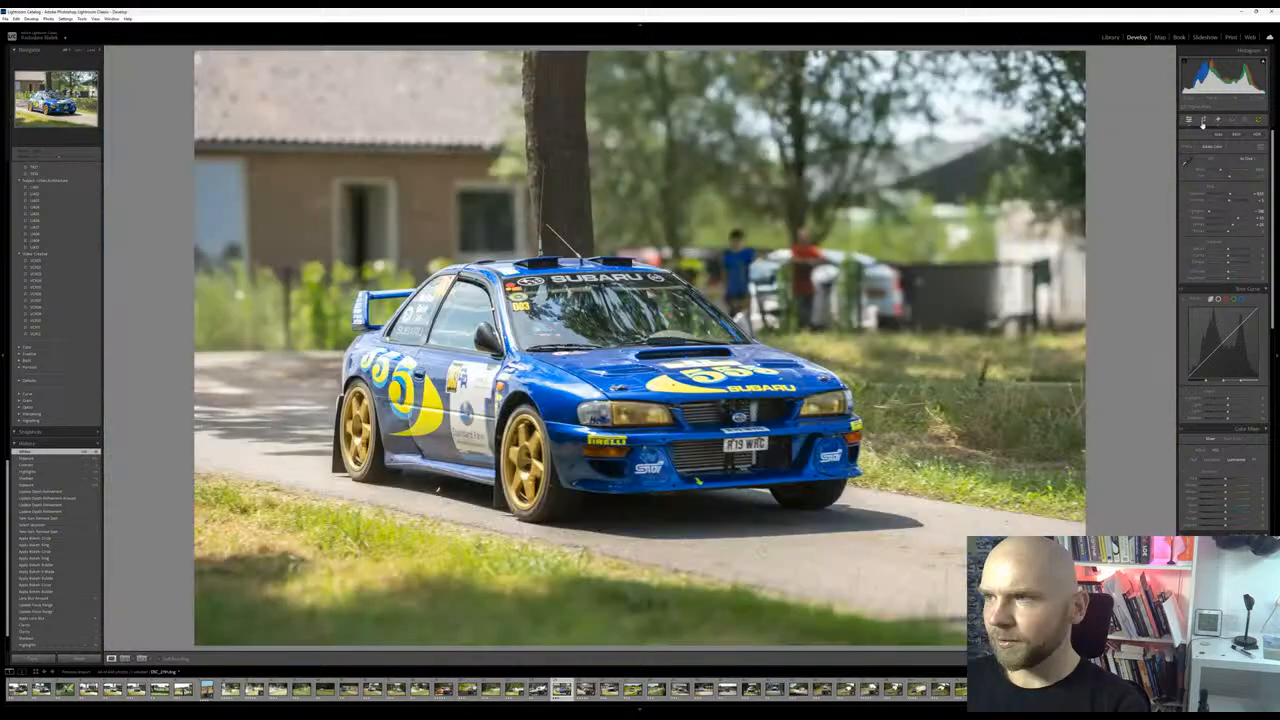
# Try a strongly tilted crop around the car, undo the rotation and leave the crop tool
pyautogui.click(1203, 121)
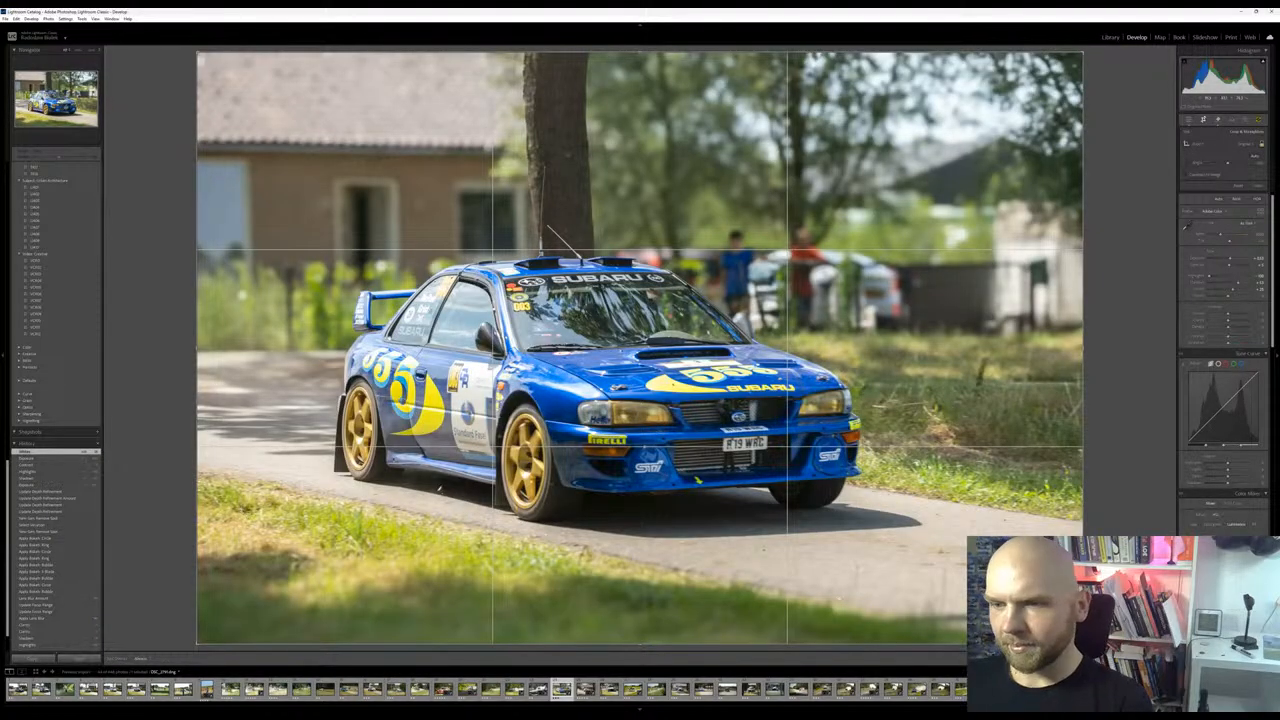
pyautogui.moveTo(827, 521); pyautogui.dragTo(831, 522)
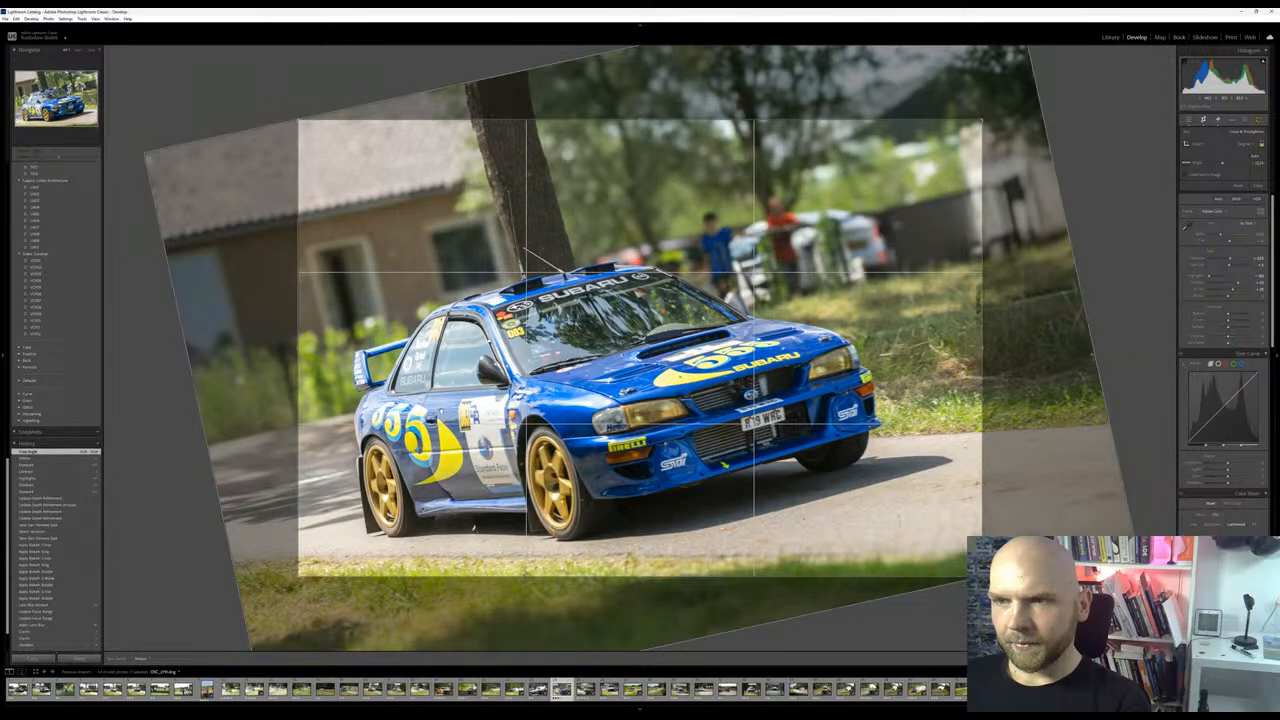
pyautogui.press('Return')
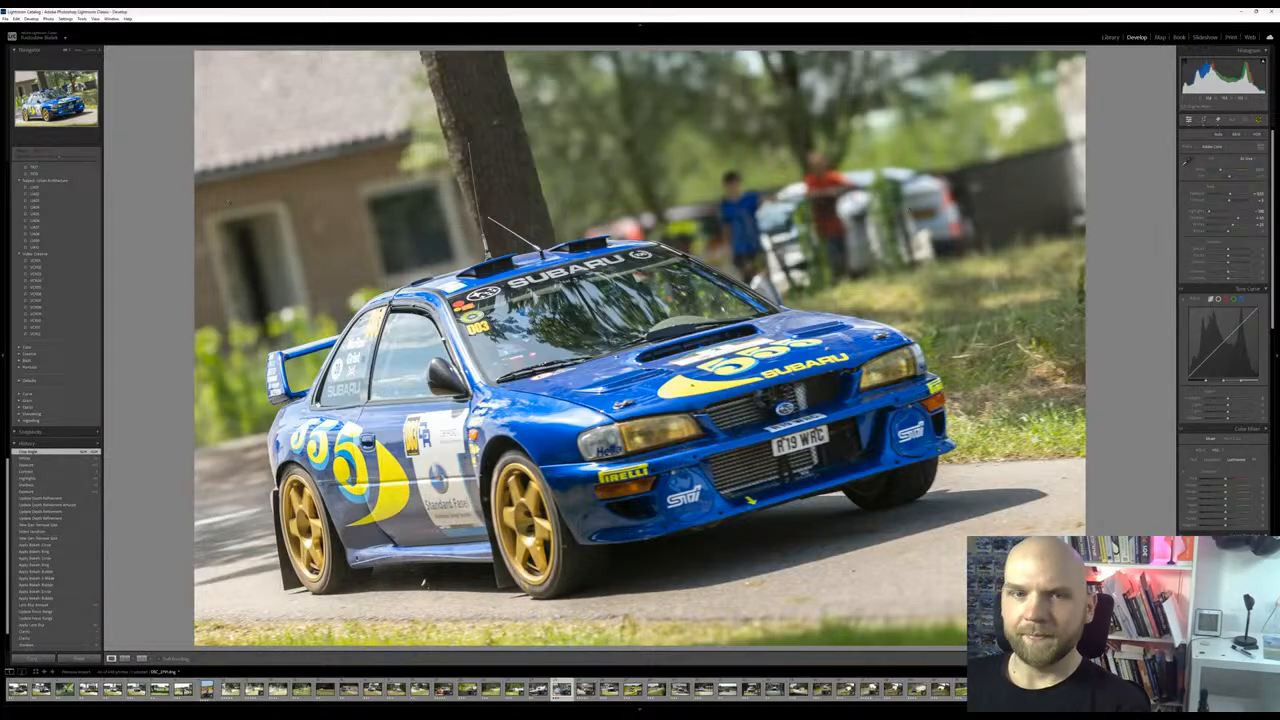
pyautogui.click(1204, 120)
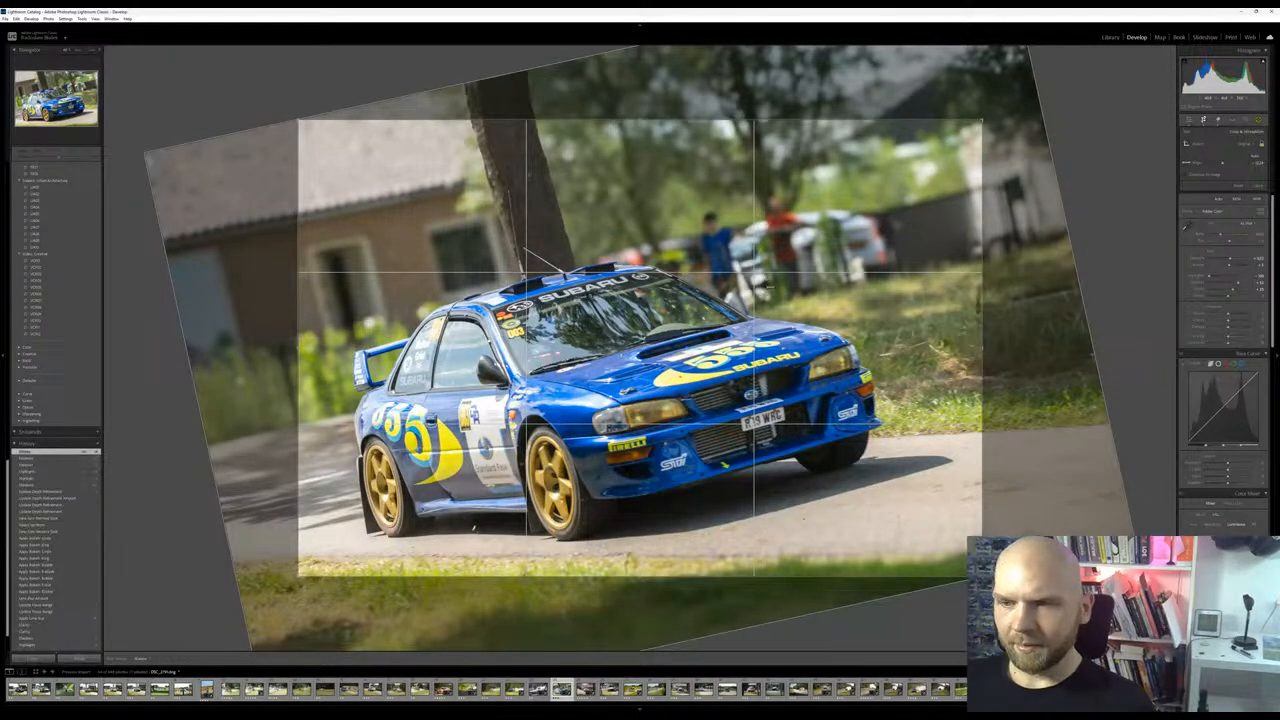
pyautogui.hotkey('ctrl', 'z')
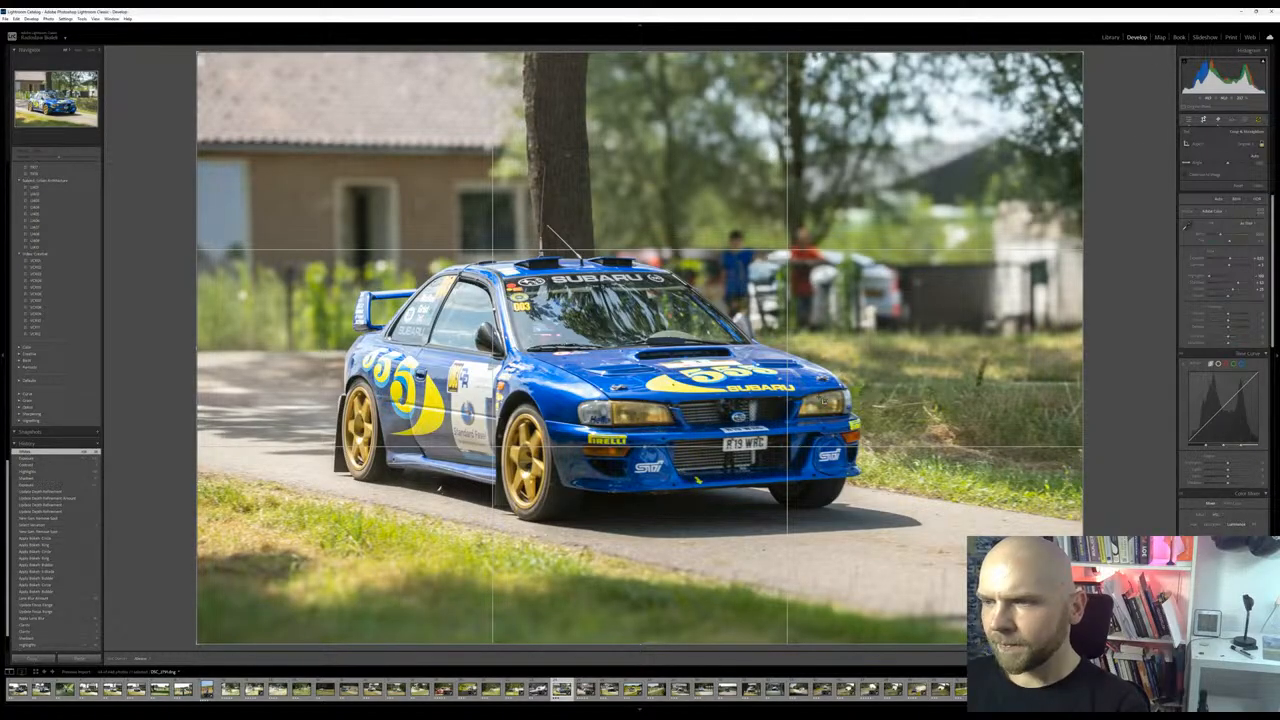
pyautogui.click(1189, 120)
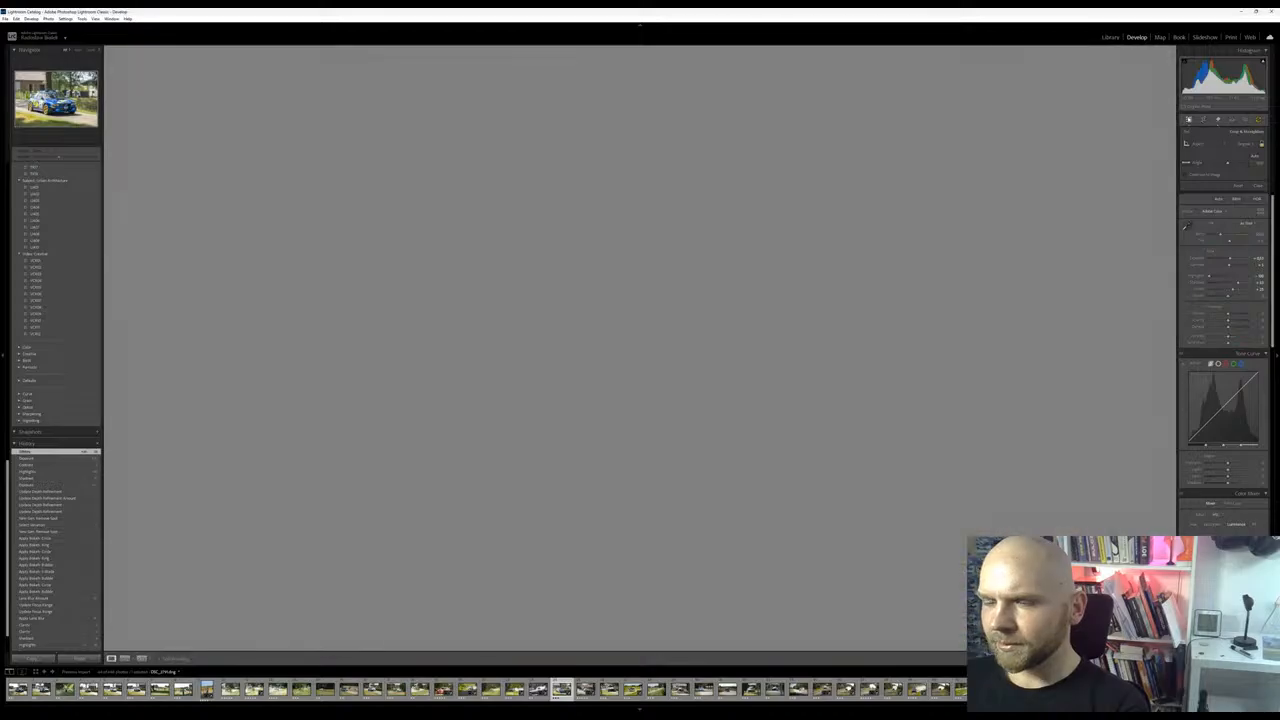
# Create an Objects mask over the car's headlight with the Hella lettering, working at closer magnification
pyautogui.click(1246, 120)
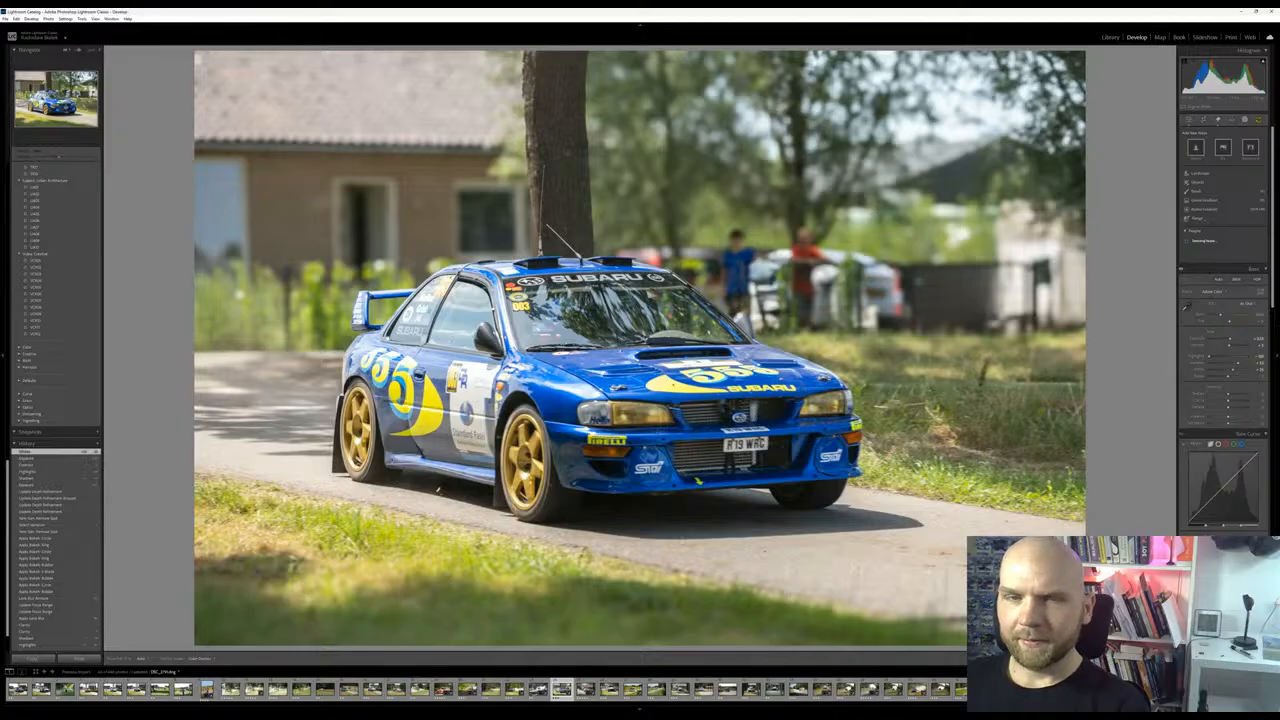
pyautogui.click(79, 50)
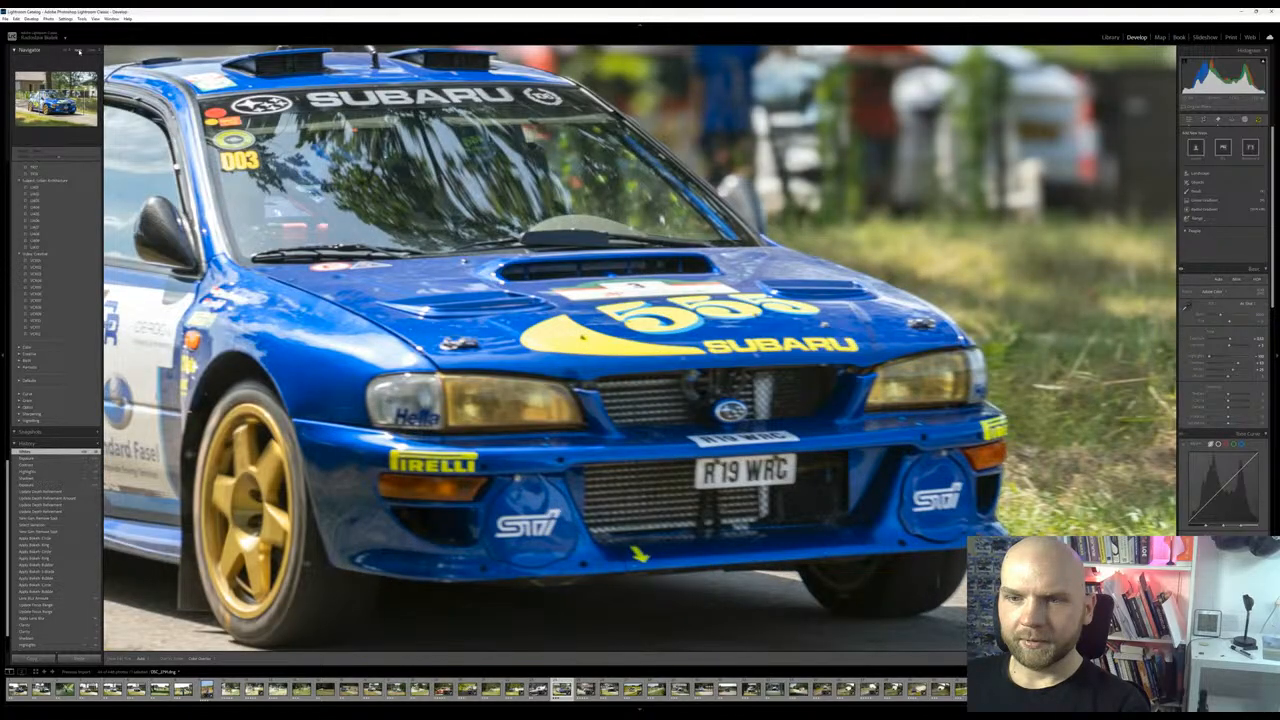
pyautogui.click(1208, 183)
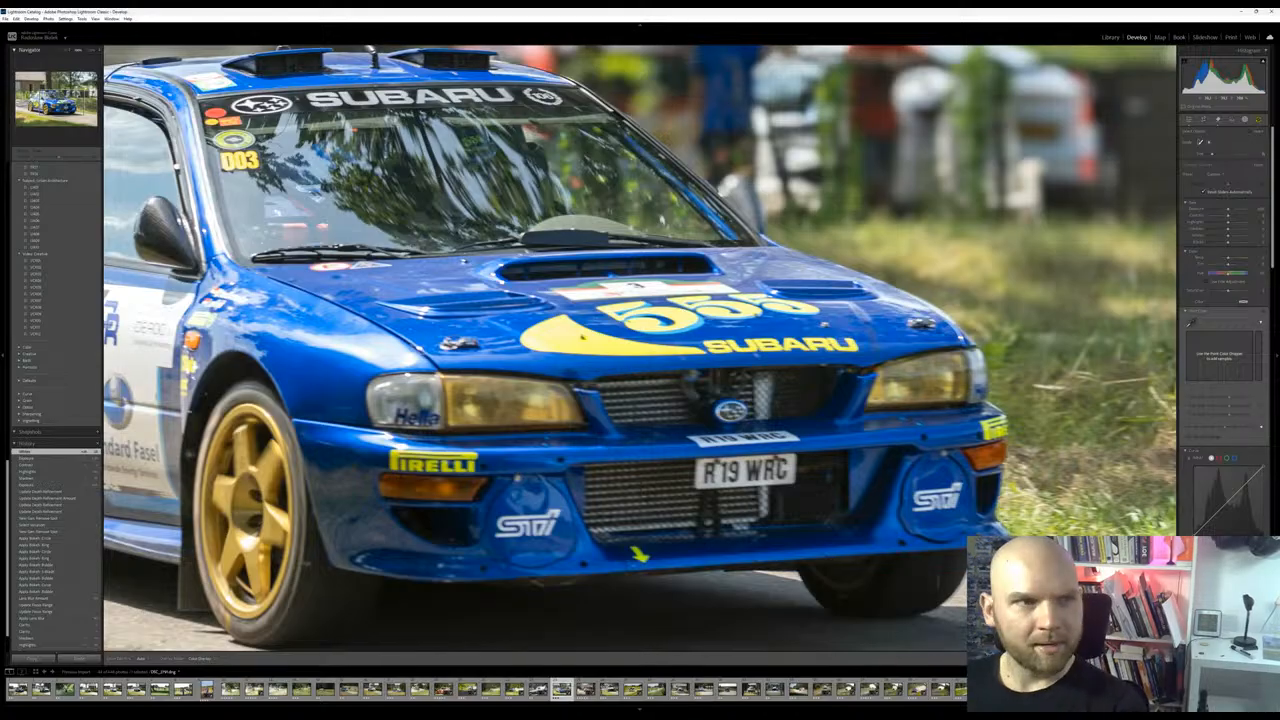
pyautogui.moveTo(372, 385)
pyautogui.mouseDown()
pyautogui.moveTo(569, 403)
pyautogui.moveTo(525, 420)
pyautogui.moveTo(400, 420)
pyautogui.moveTo(524, 418)
pyautogui.mouseUp()
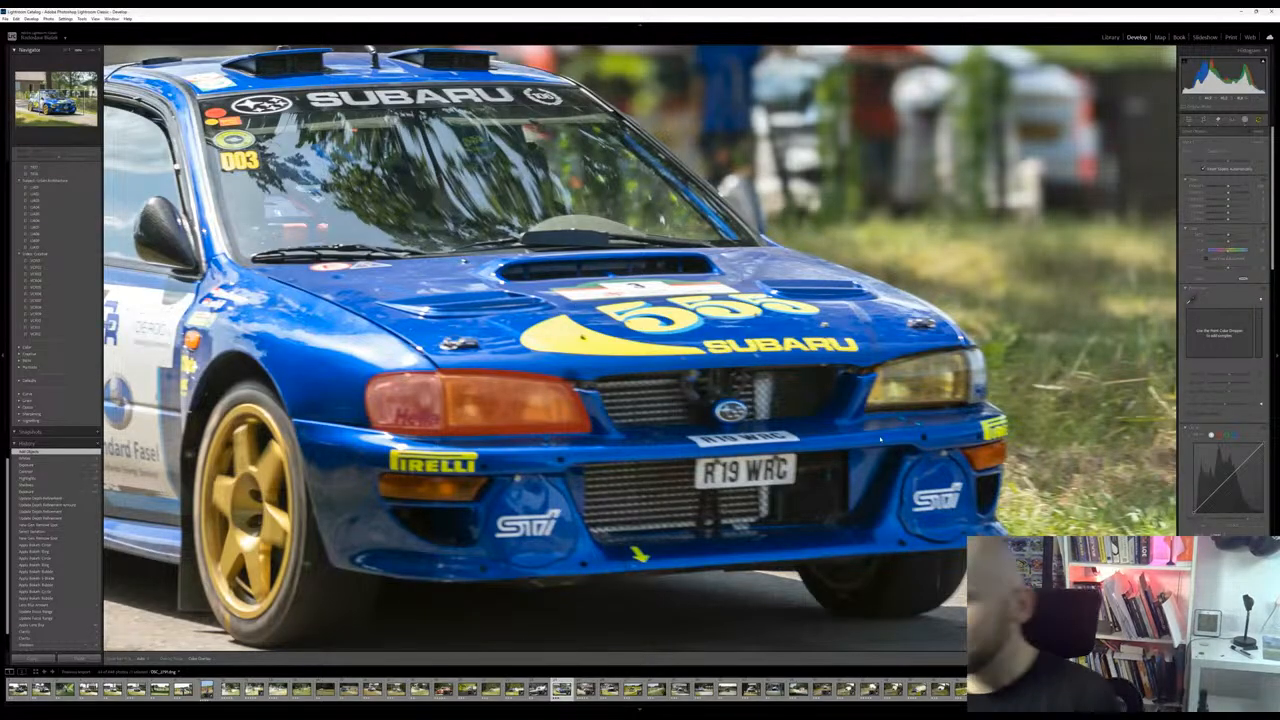
# Add the car's other headlight to the mask by object selection and hide the mask overlay
pyautogui.moveTo(858, 394); pyautogui.dragTo(764, 472)
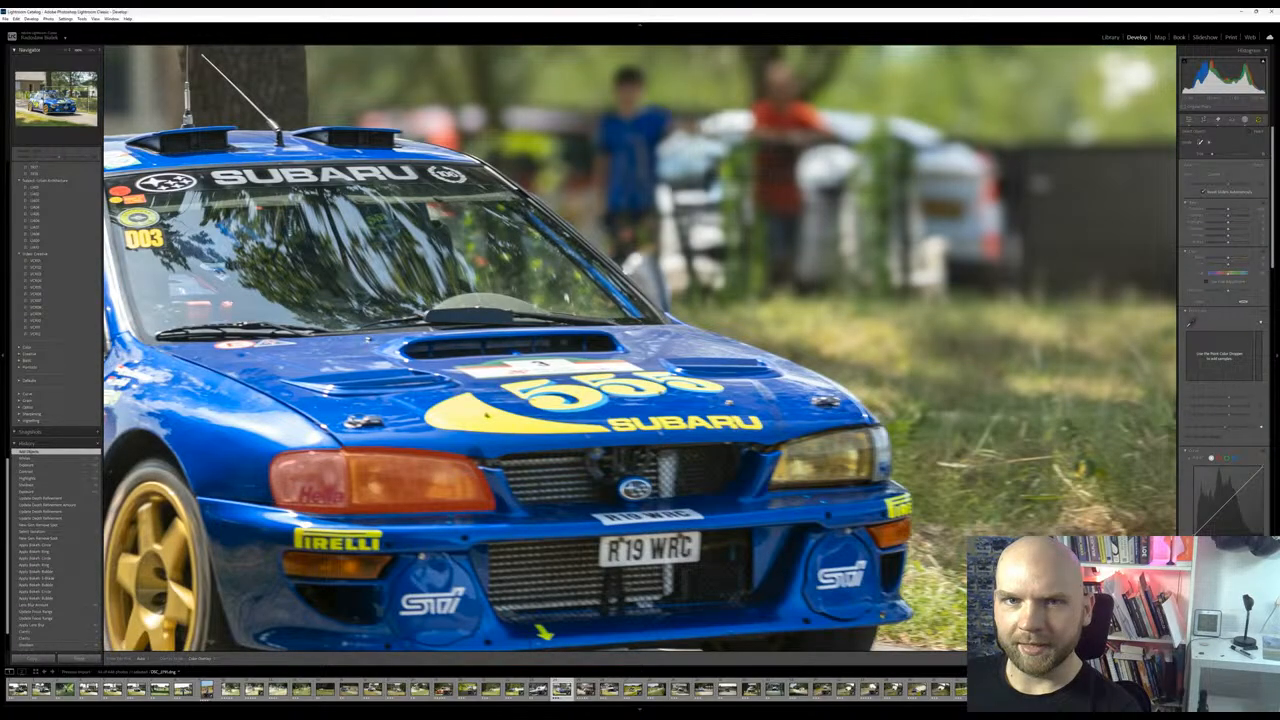
pyautogui.moveTo(361, 478); pyautogui.dragTo(361, 484)
pyautogui.moveTo(790, 458)
pyautogui.mouseDown()
pyautogui.moveTo(876, 451)
pyautogui.moveTo(883, 464)
pyautogui.moveTo(788, 479)
pyautogui.mouseUp()
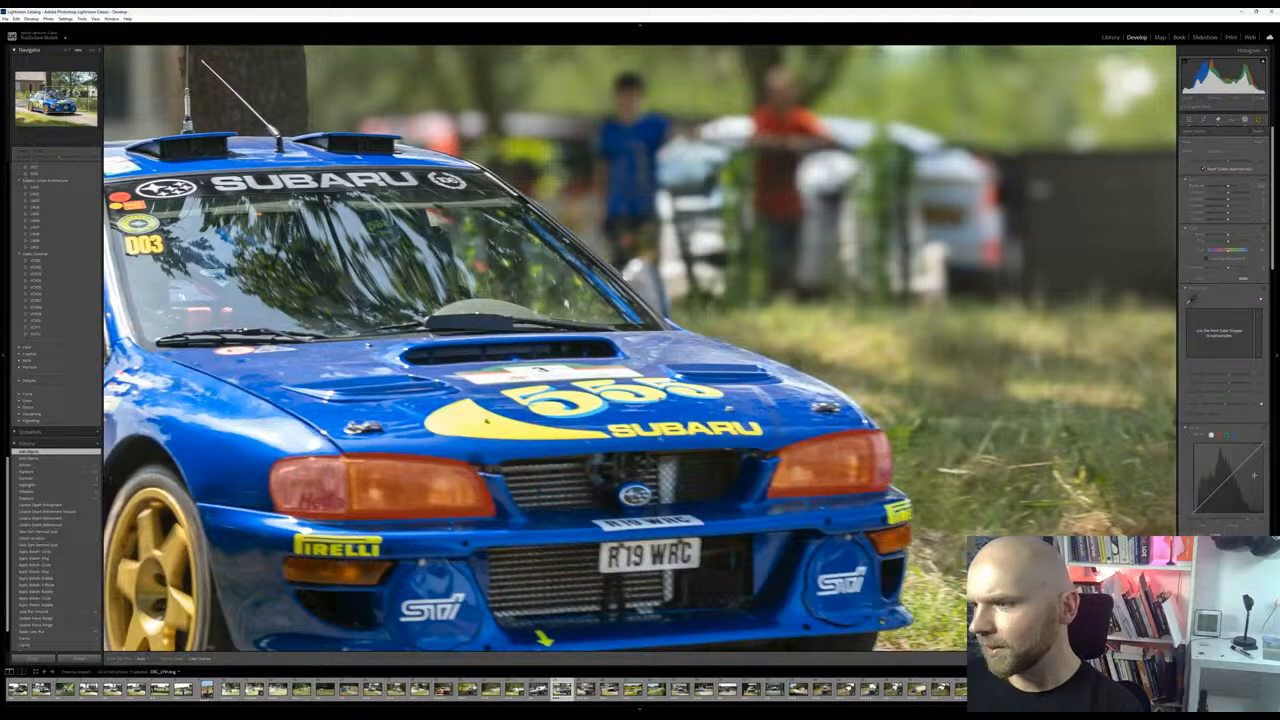
pyautogui.press('o')
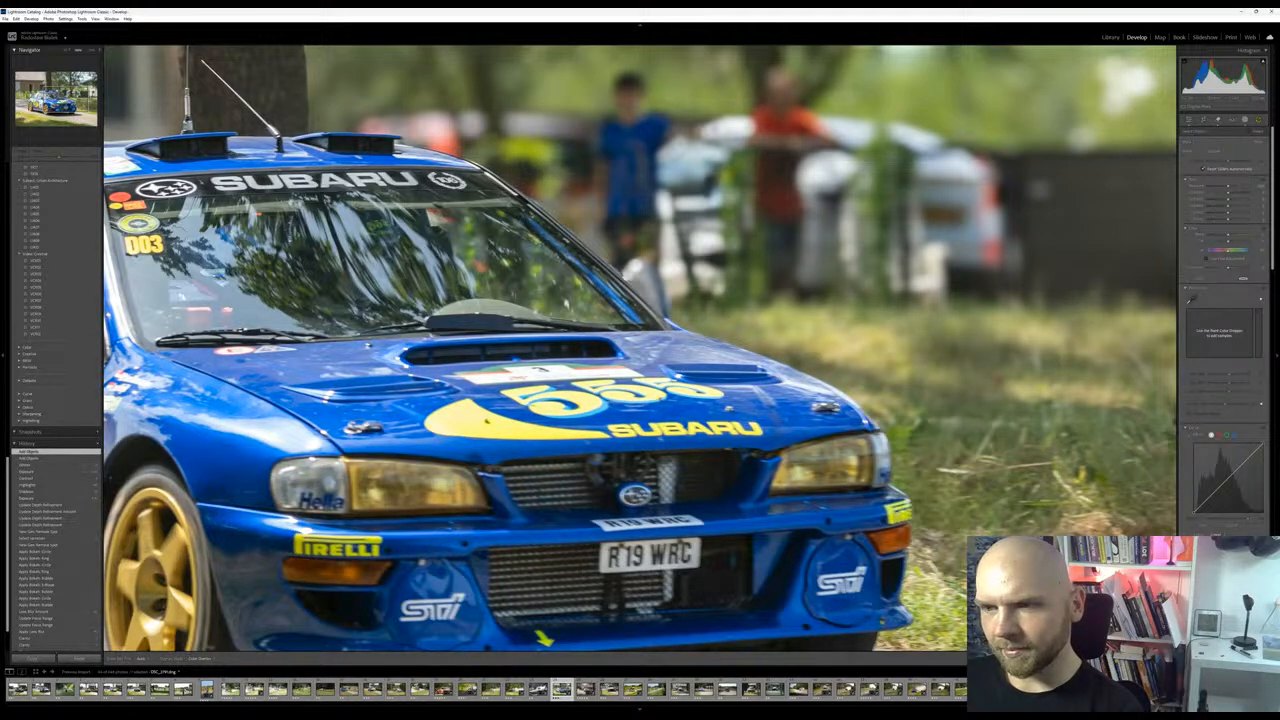
# Raise texture, clarity, whites and exposure on the headlight mask to make the Subaru's headlights crisper and brighter
pyautogui.moveTo(1228, 545); pyautogui.dragTo(1238, 545)
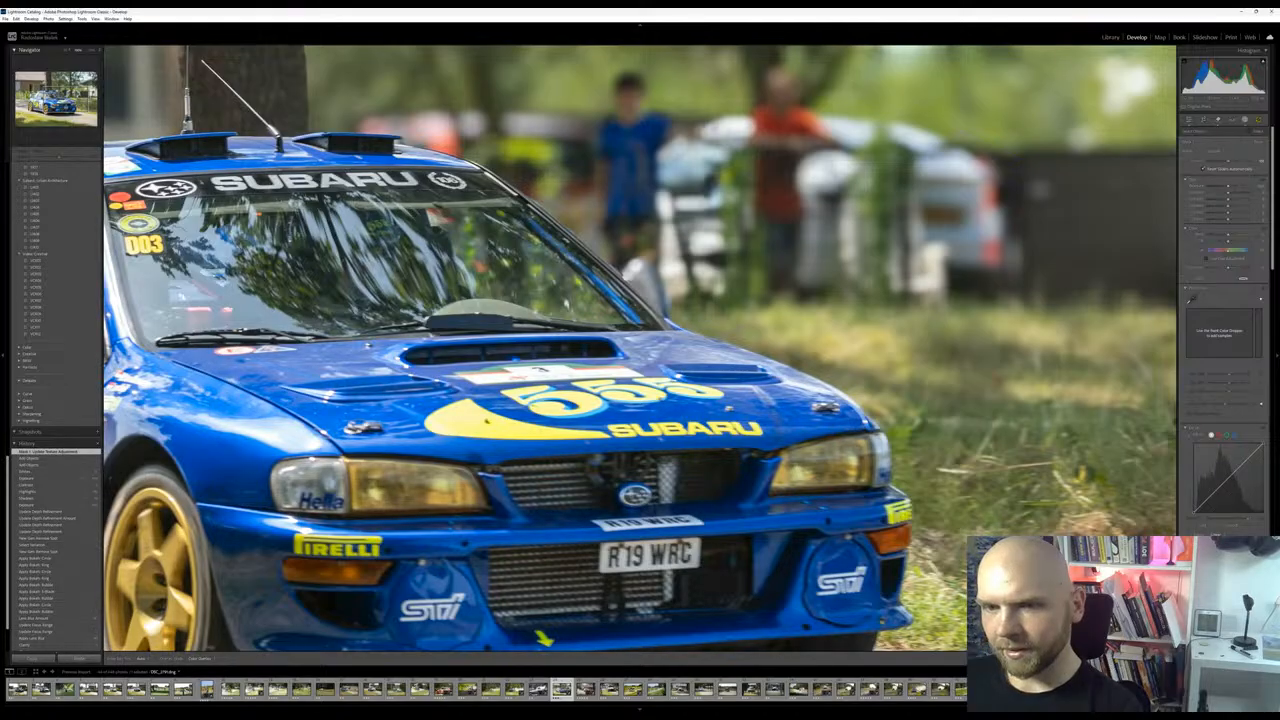
pyautogui.moveTo(1228, 552); pyautogui.dragTo(1238, 552)
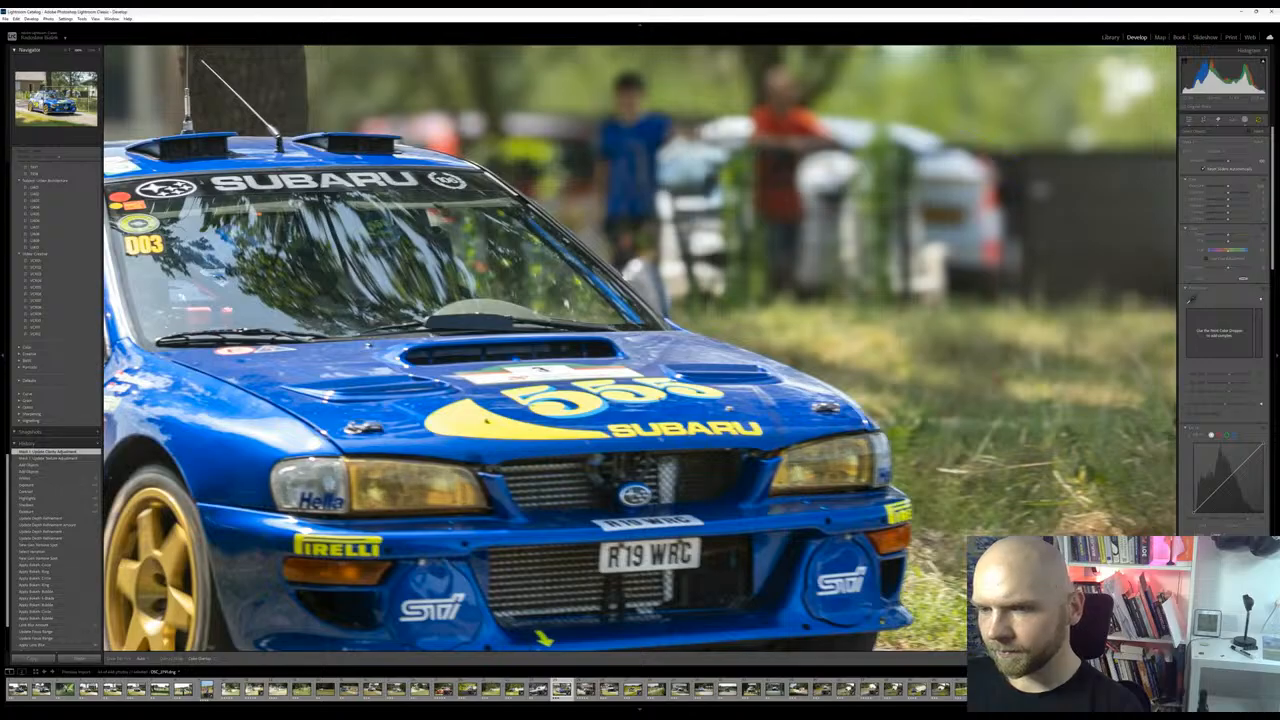
pyautogui.moveTo(1238, 552); pyautogui.dragTo(1243, 552)
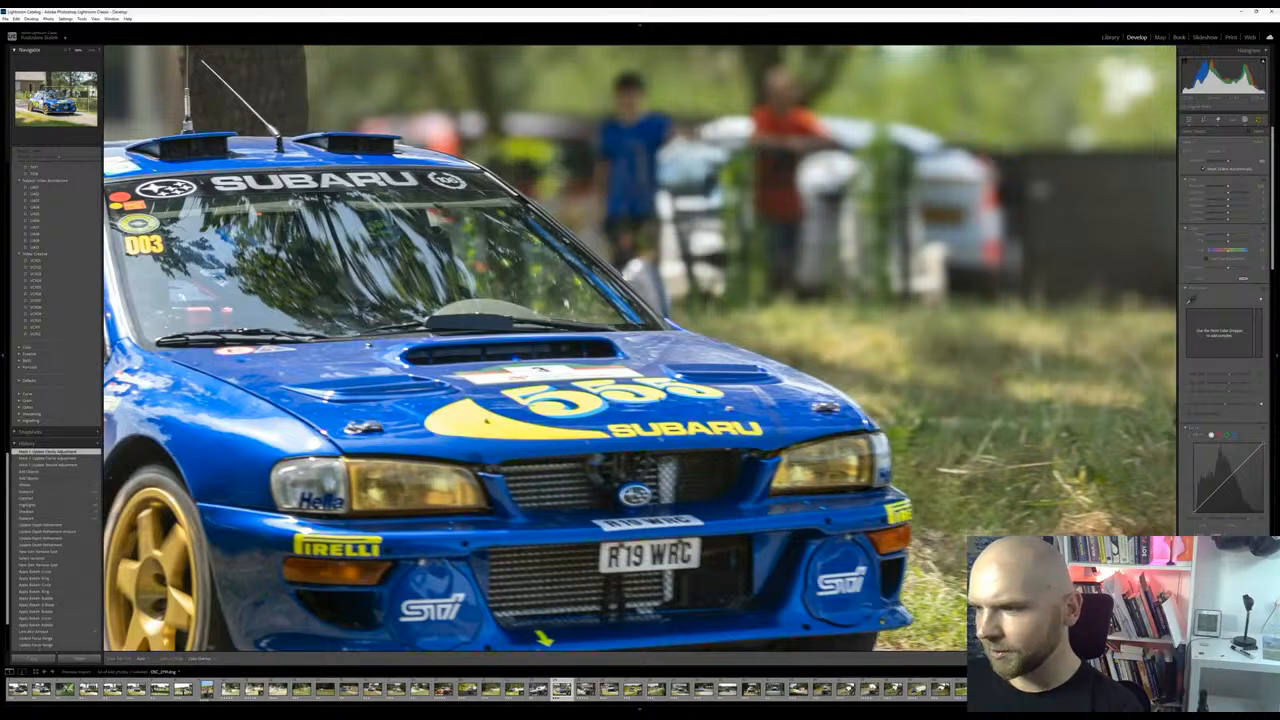
pyautogui.moveTo(1233, 545)
pyautogui.mouseDown()
pyautogui.moveTo(1219, 559)
pyautogui.moveTo(1233, 559)
pyautogui.mouseUp()
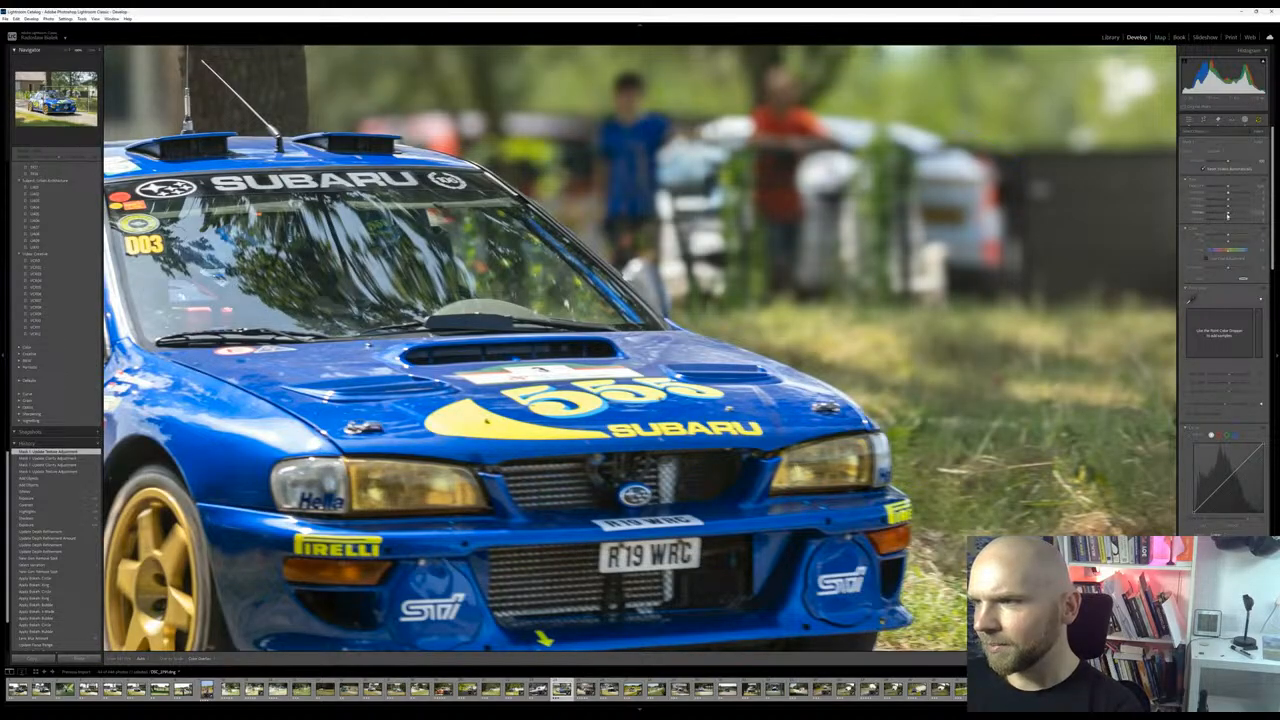
pyautogui.moveTo(1231, 213)
pyautogui.mouseDown()
pyautogui.moveTo(1218, 213)
pyautogui.moveTo(1239, 212)
pyautogui.mouseUp()
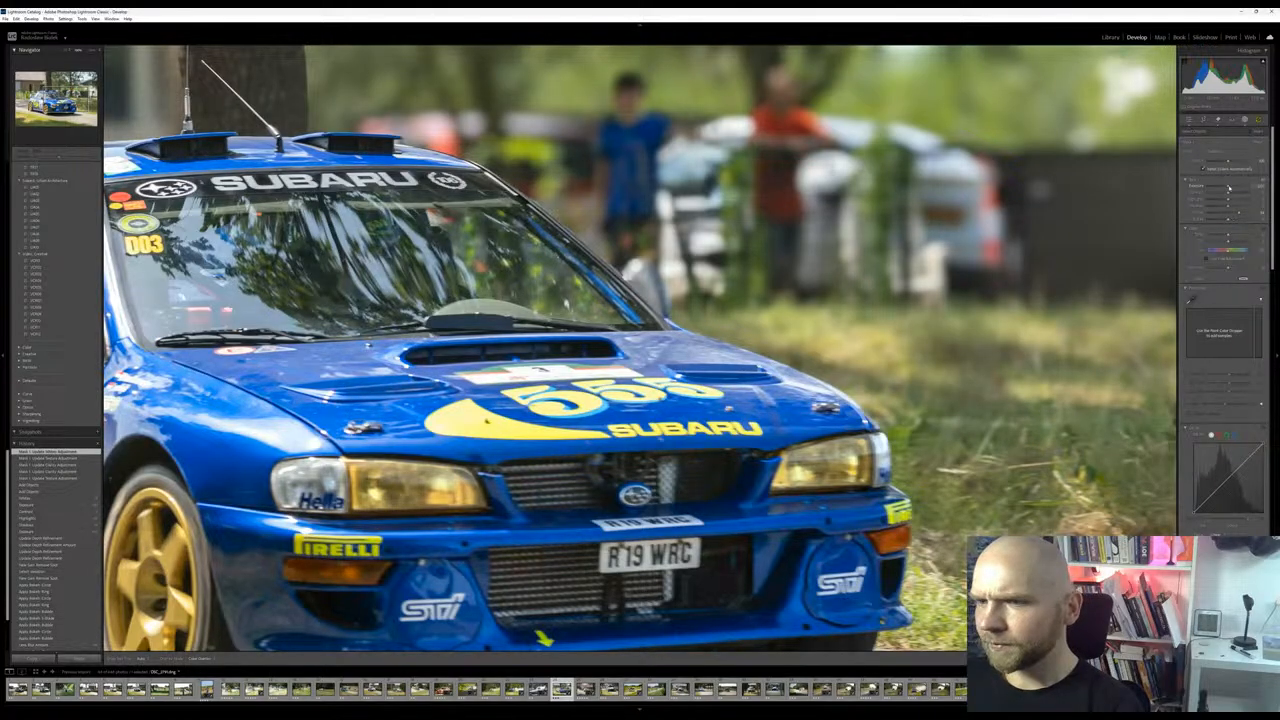
pyautogui.moveTo(1227, 188); pyautogui.dragTo(1231, 188)
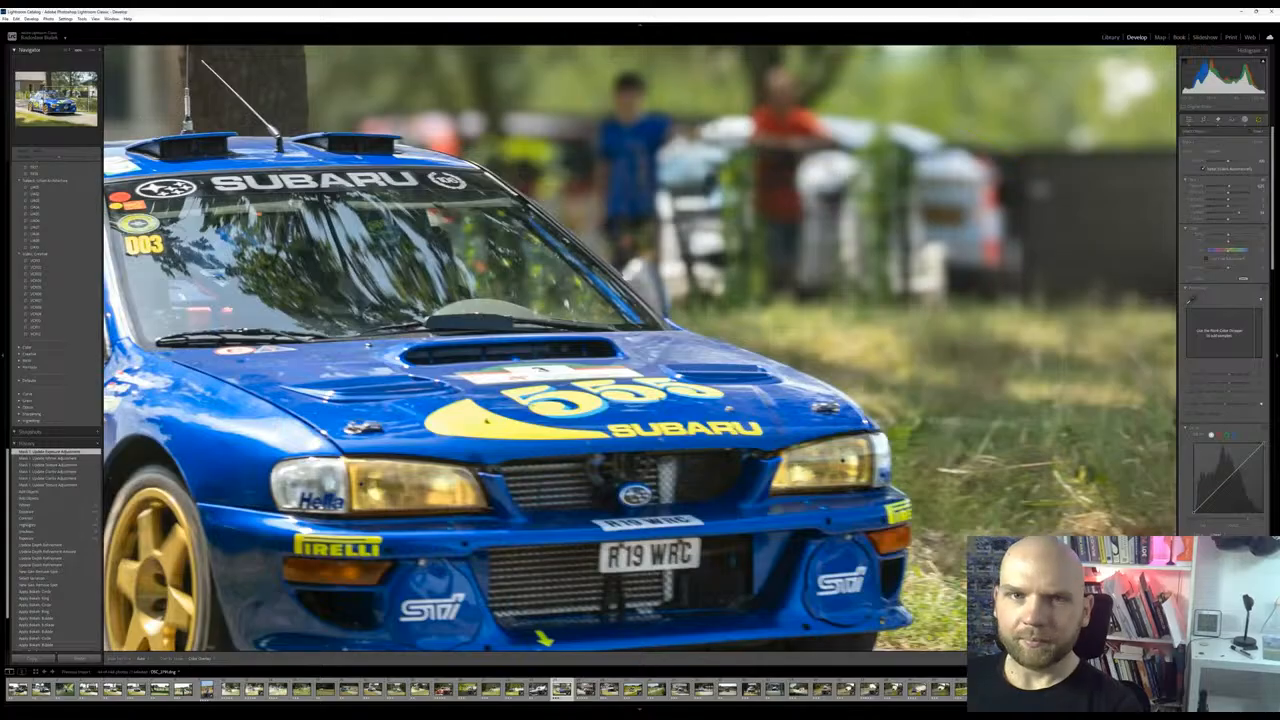
# View the whole Subaru photo and compare it repeatedly with and without the headlight mask's adjustments
pyautogui.moveTo(1161, 96); pyautogui.dragTo(949, 153)
pyautogui.press('space')
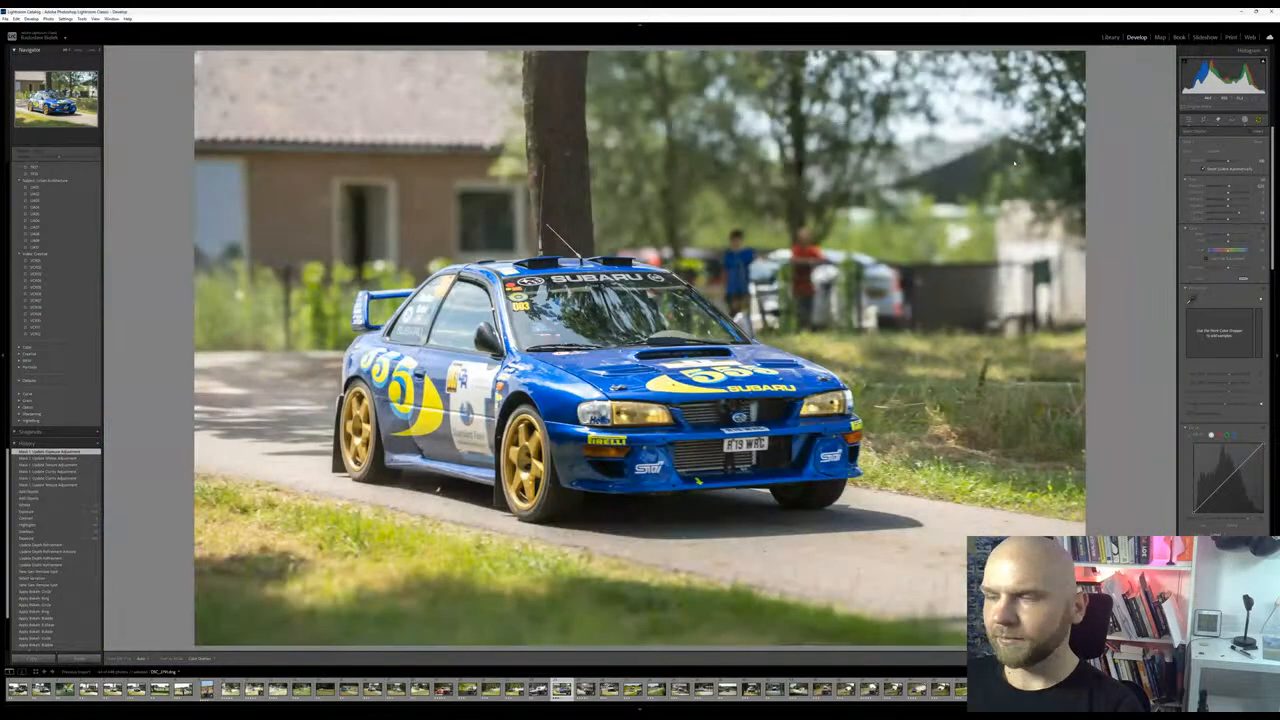
pyautogui.click(1173, 78)
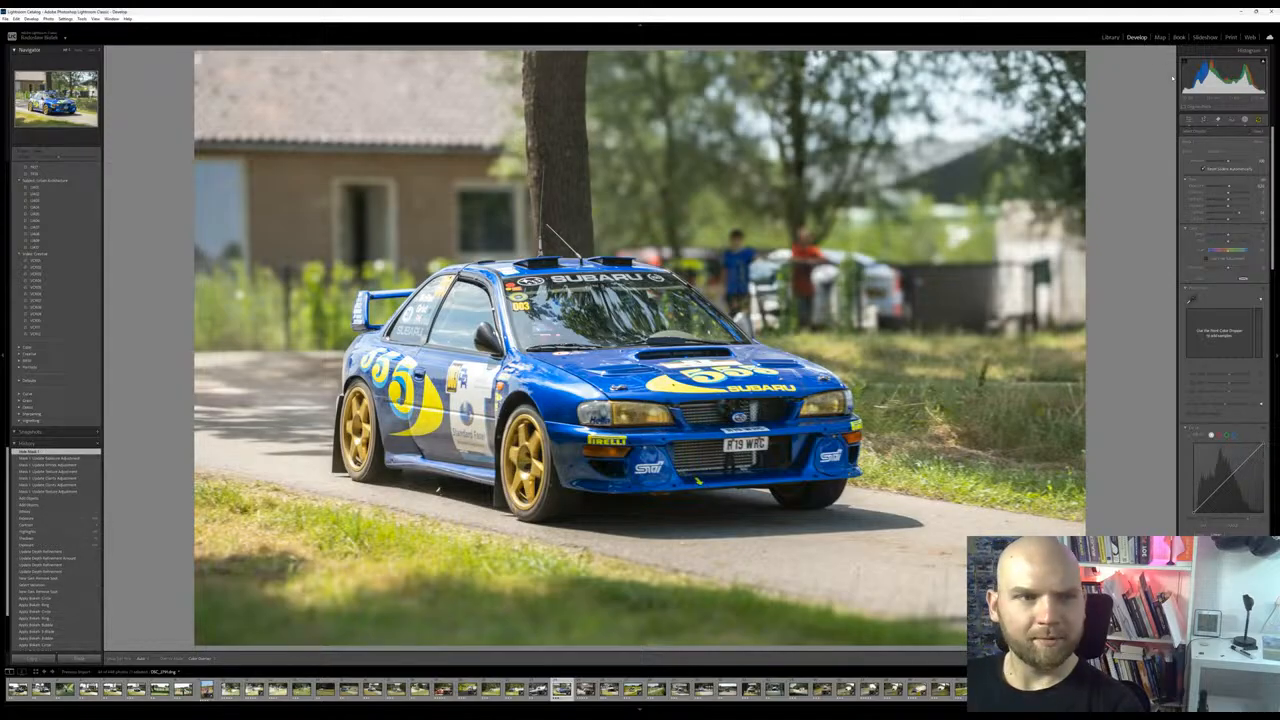
pyautogui.click(1173, 78)
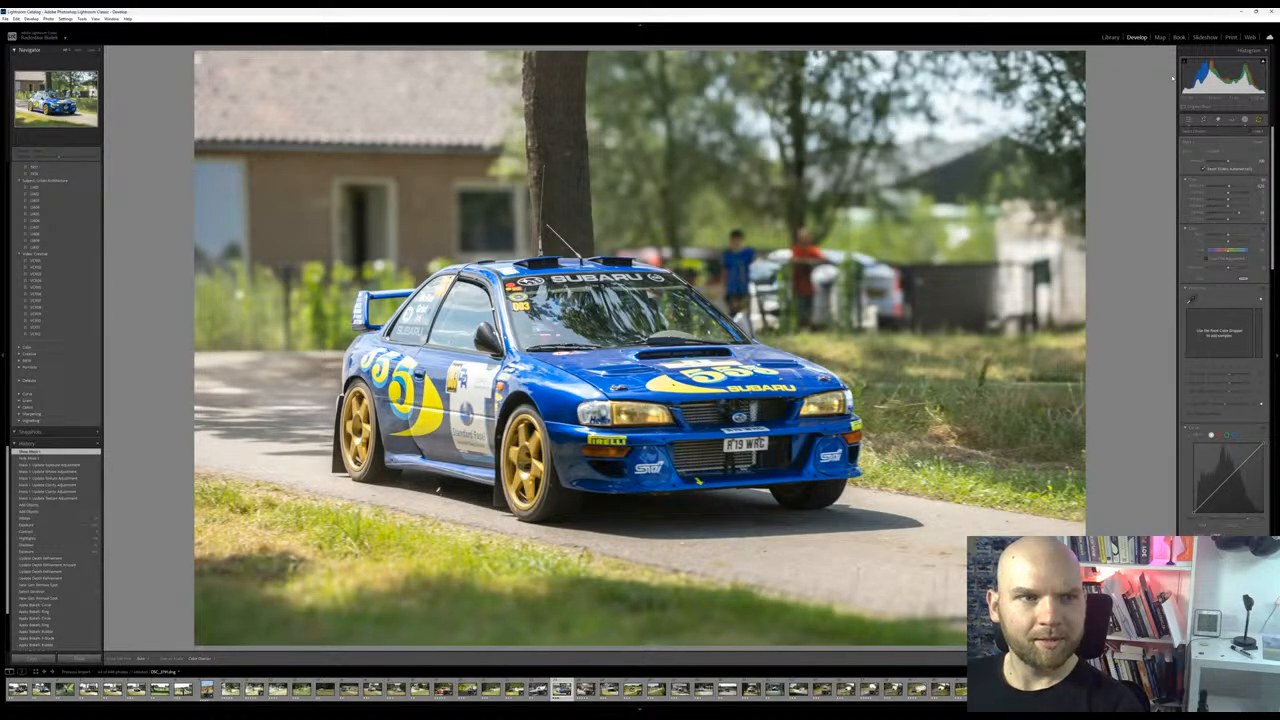
pyautogui.click(1173, 78)
pyautogui.click(1173, 78)
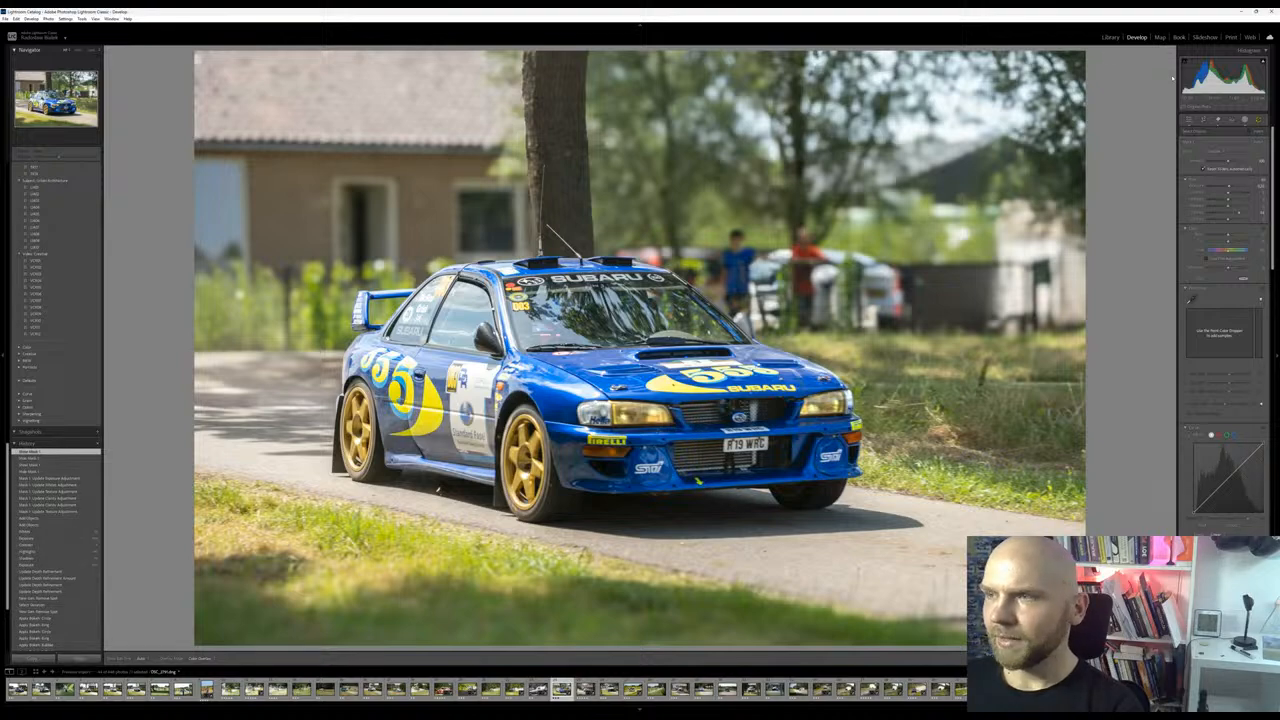
pyautogui.click(1173, 78)
pyautogui.click(1173, 78)
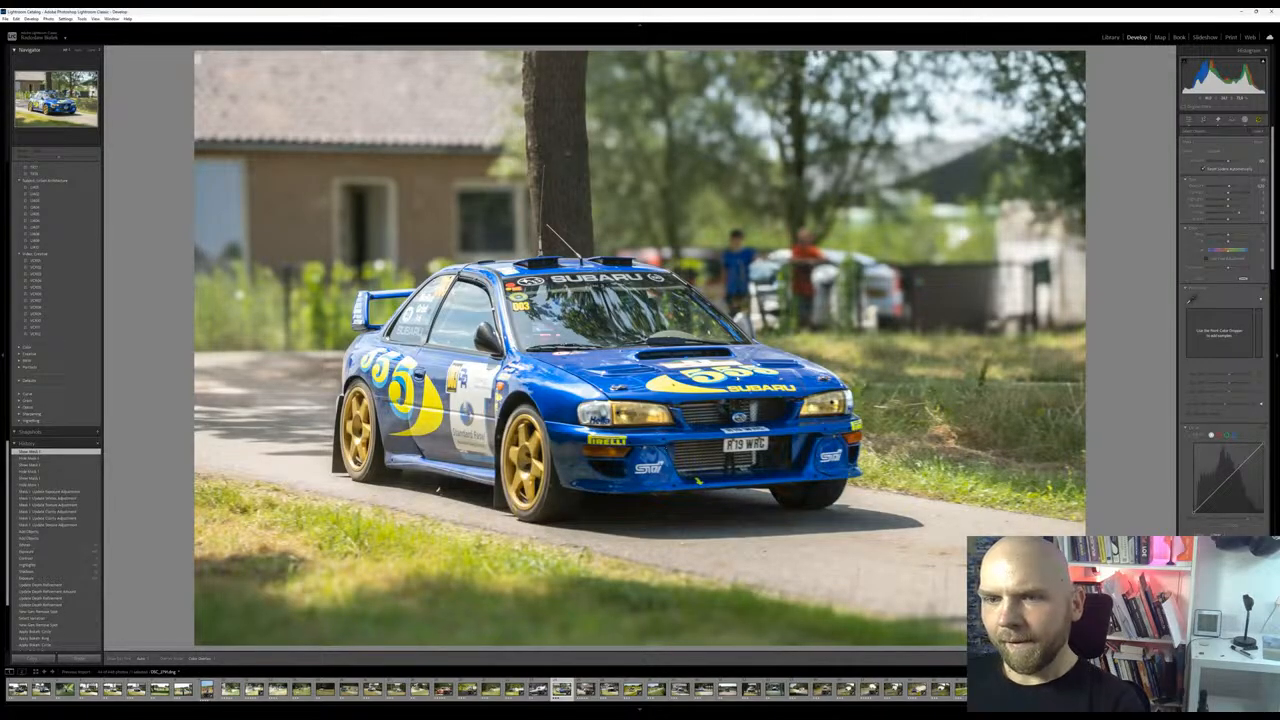
# Warm the Subaru photo's shadows by setting a shadow tint in Color Grading
pyautogui.scroll(-5, 1226, 330)
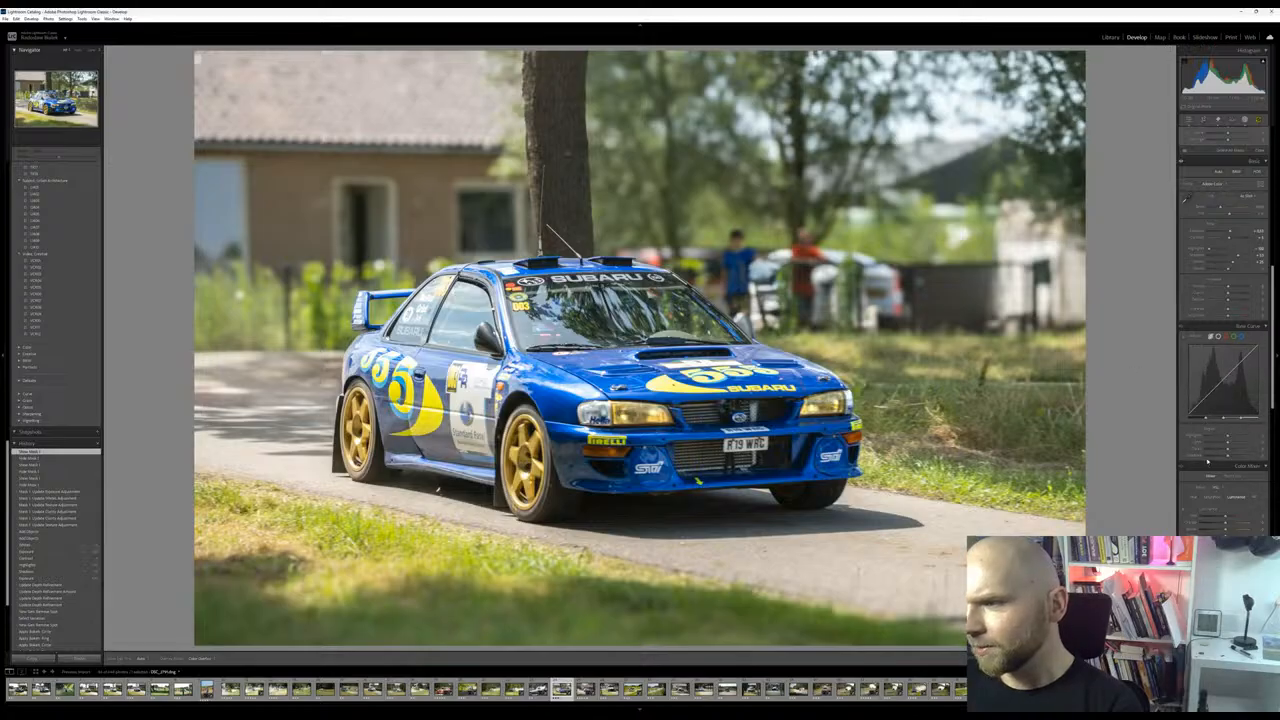
pyautogui.scroll(3, 1206, 462)
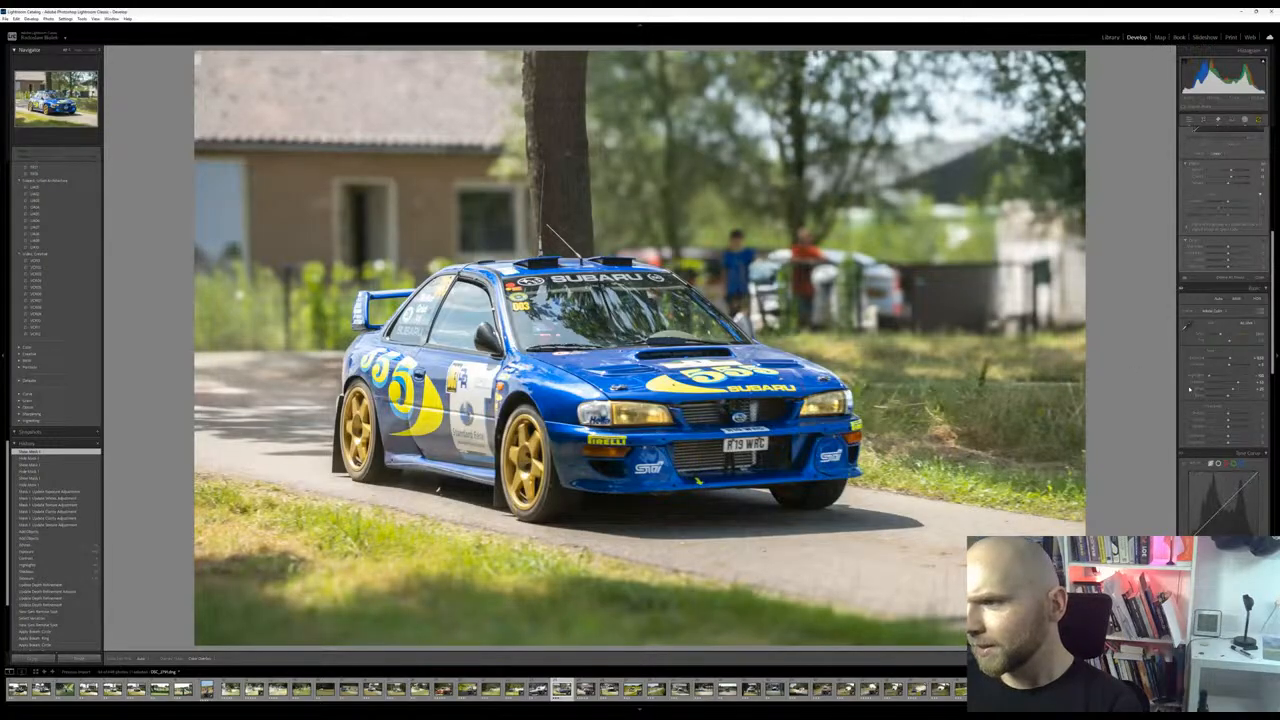
pyautogui.scroll(-6, 1190, 400)
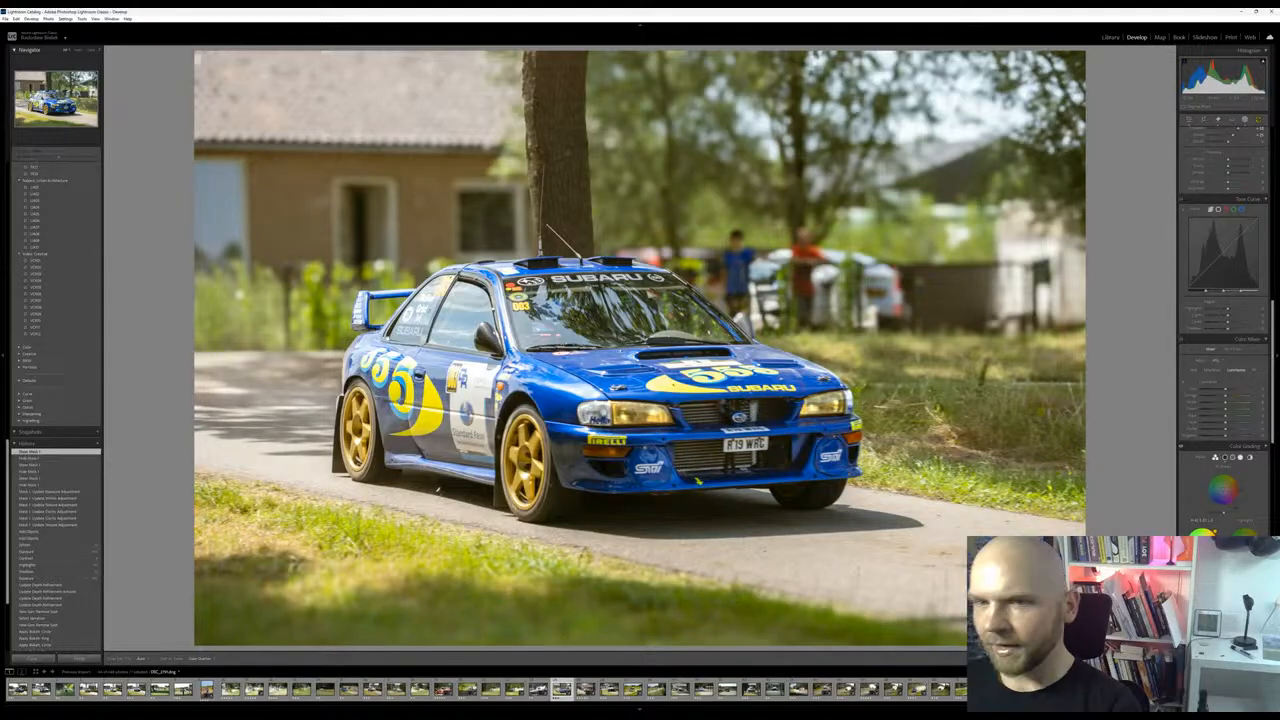
pyautogui.moveTo(1215, 531); pyautogui.dragTo(1216, 532)
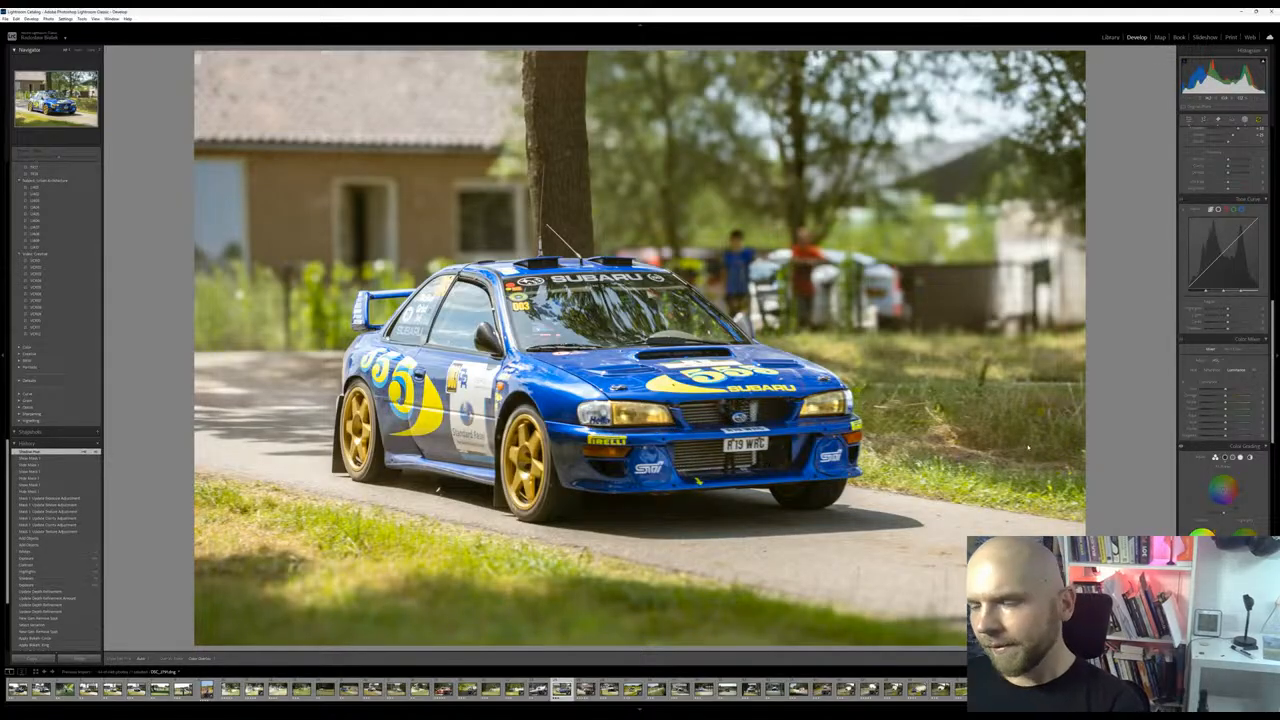
# Adjust the luminance of the oranges in the Color Mixer for the whole photo
pyautogui.scroll(-5, 1222, 350)
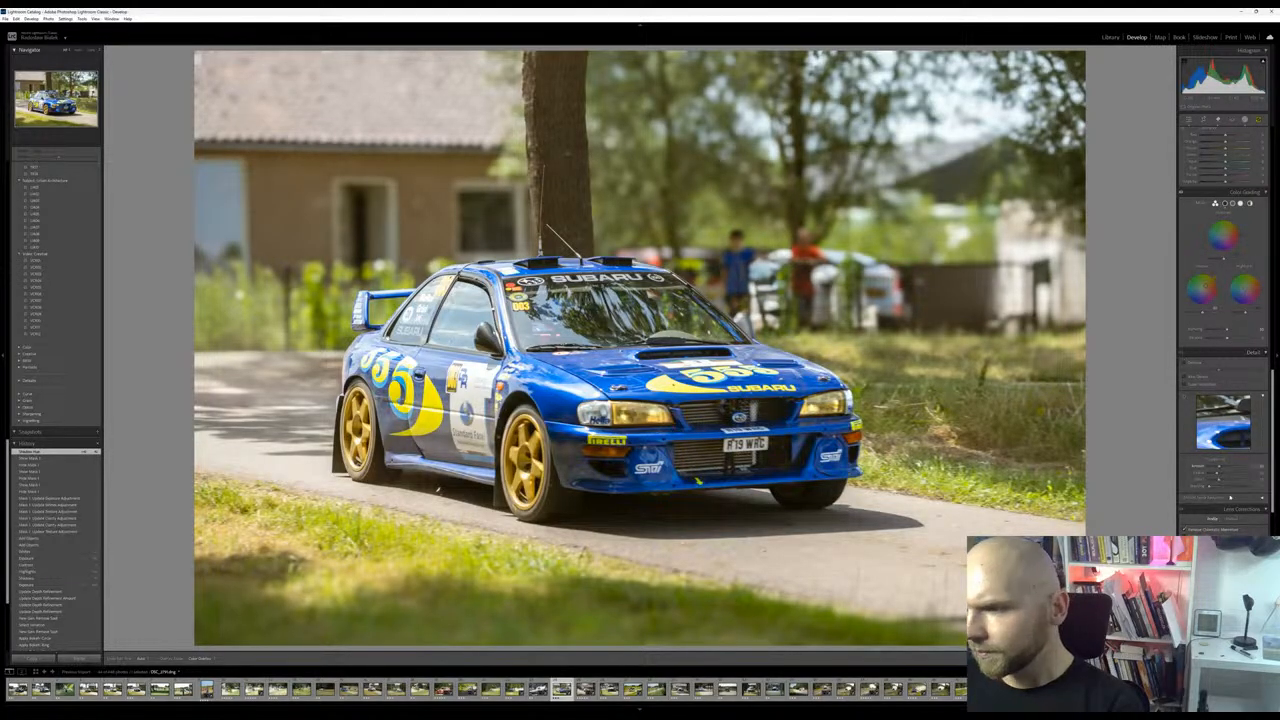
pyautogui.scroll(-5, 1220, 470)
pyautogui.scroll(5, 1224, 531)
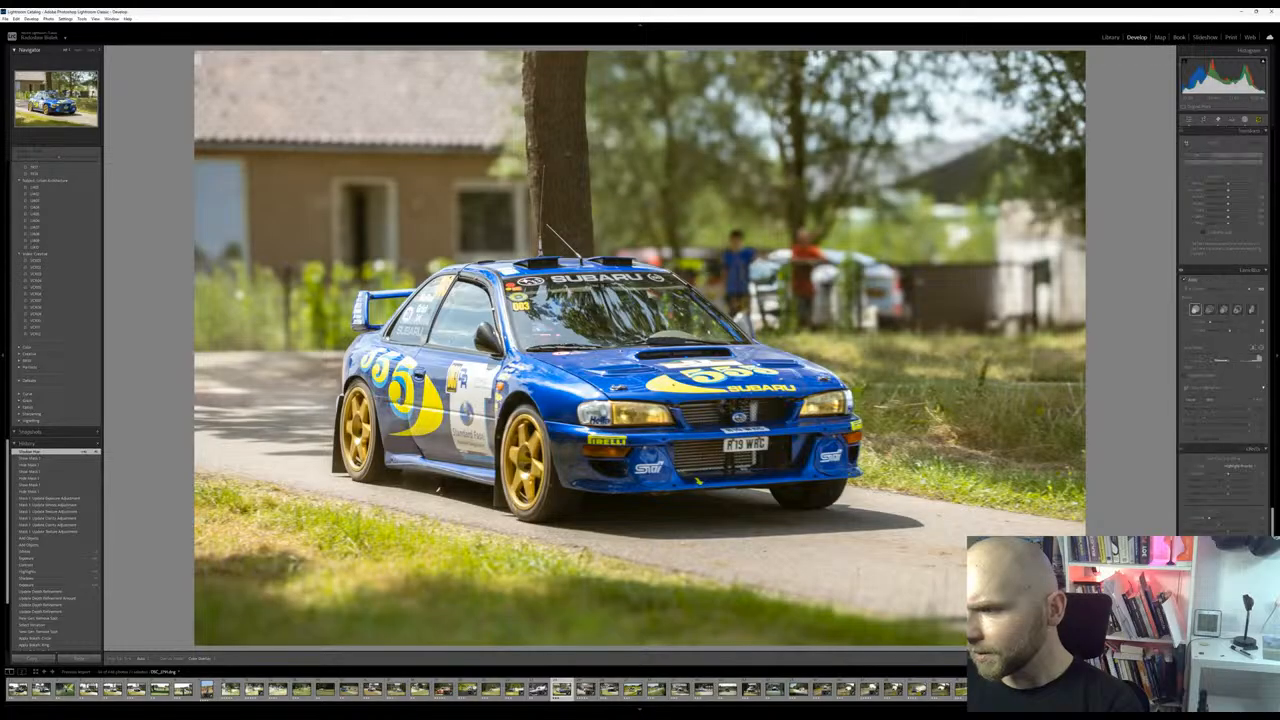
pyautogui.scroll(2, 1228, 520)
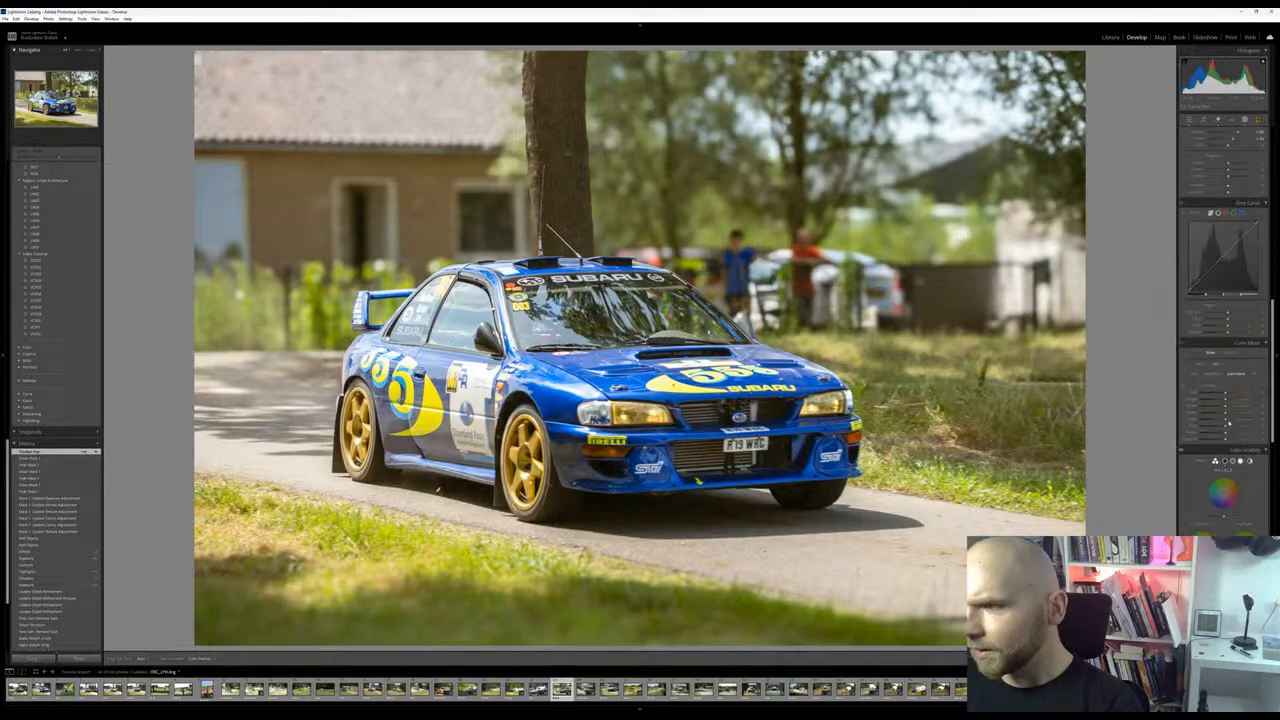
pyautogui.moveTo(1233, 400); pyautogui.dragTo(1227, 407)
# Raise the saturation of oranges, reds and blues in the Color Mixer, mute the greens and fine-tune the aquas
pyautogui.click(1212, 374)
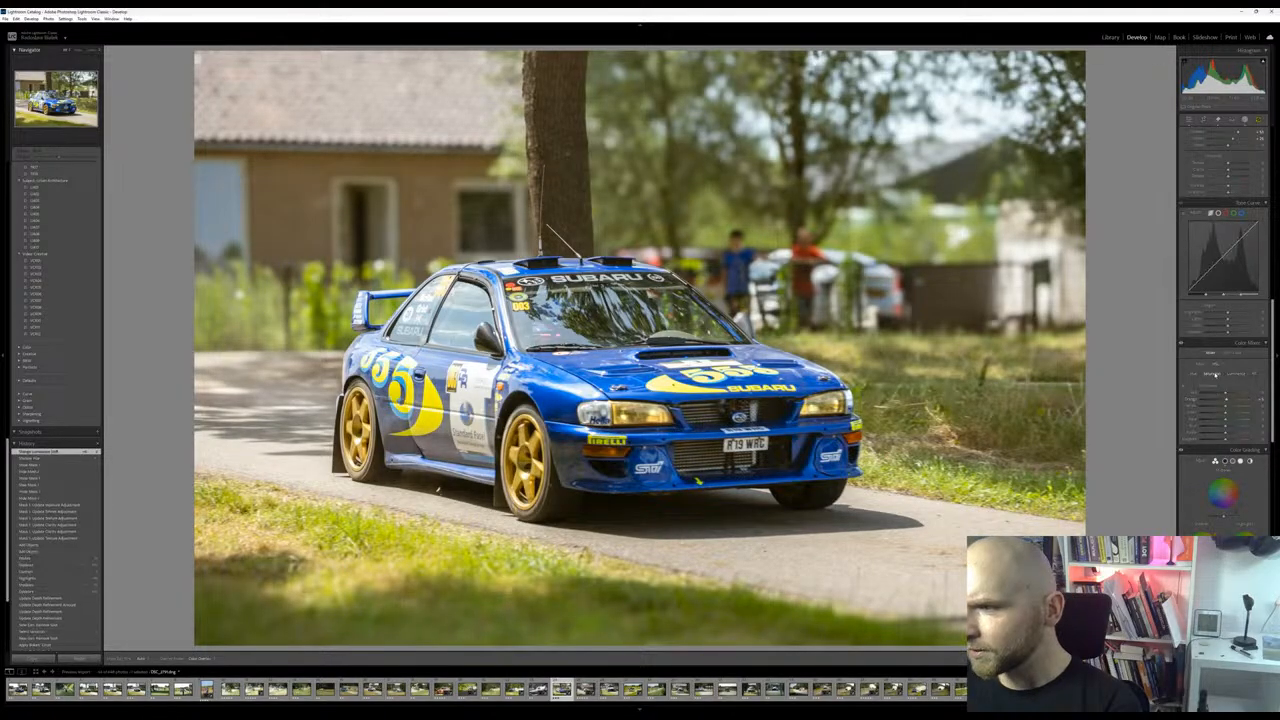
pyautogui.moveTo(1219, 400); pyautogui.dragTo(1233, 400)
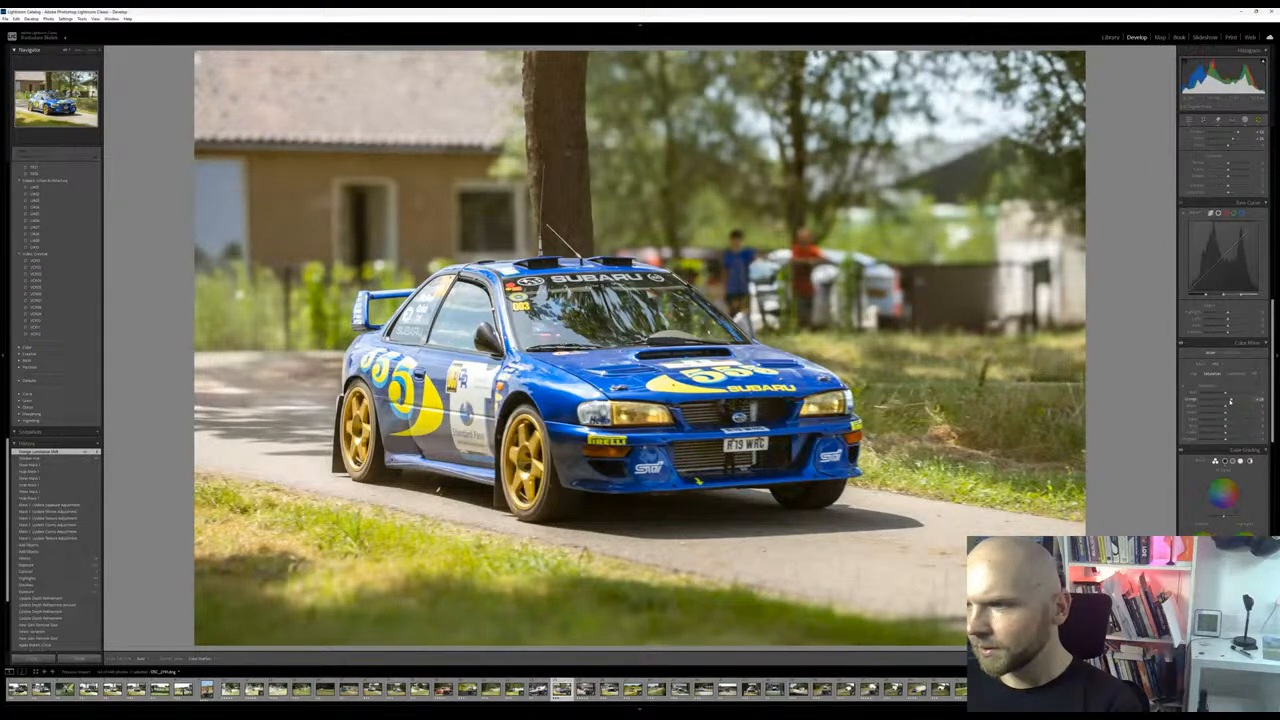
pyautogui.moveTo(1219, 395); pyautogui.dragTo(1234, 398)
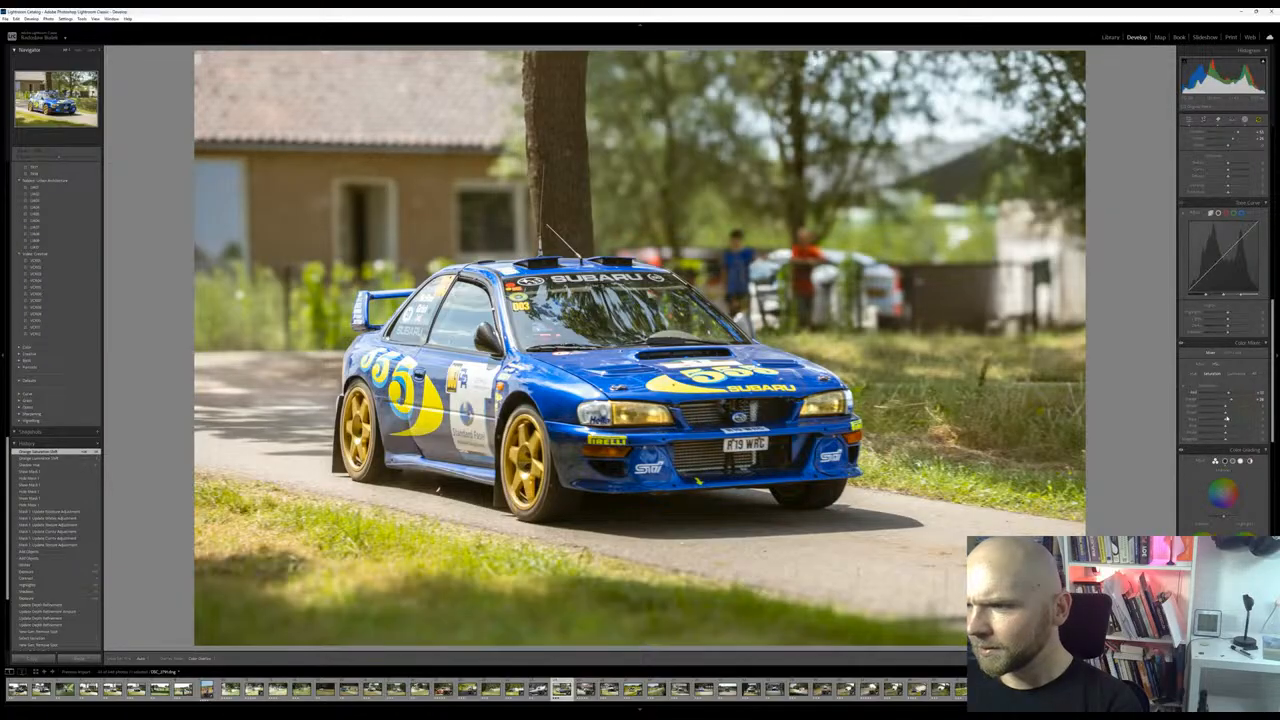
pyautogui.moveTo(1226, 415); pyautogui.dragTo(1216, 410)
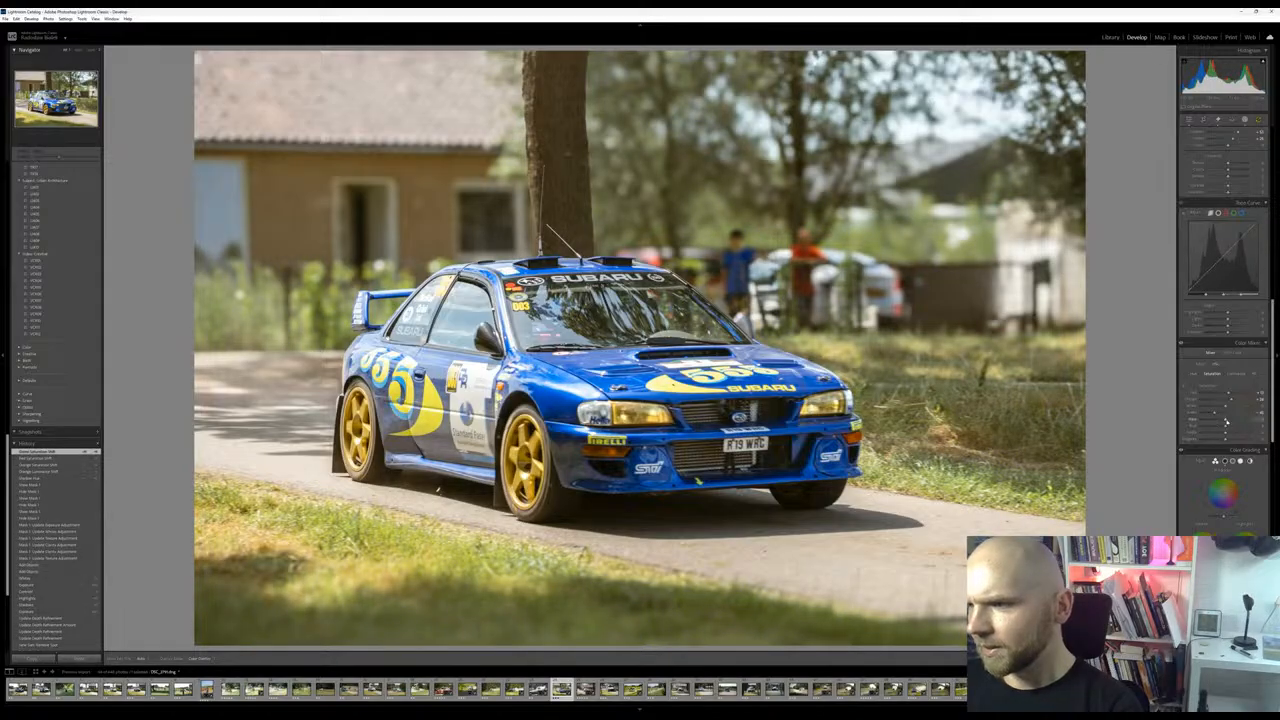
pyautogui.moveTo(1244, 429)
pyautogui.mouseDown()
pyautogui.moveTo(1206, 429)
pyautogui.moveTo(1232, 428)
pyautogui.mouseUp()
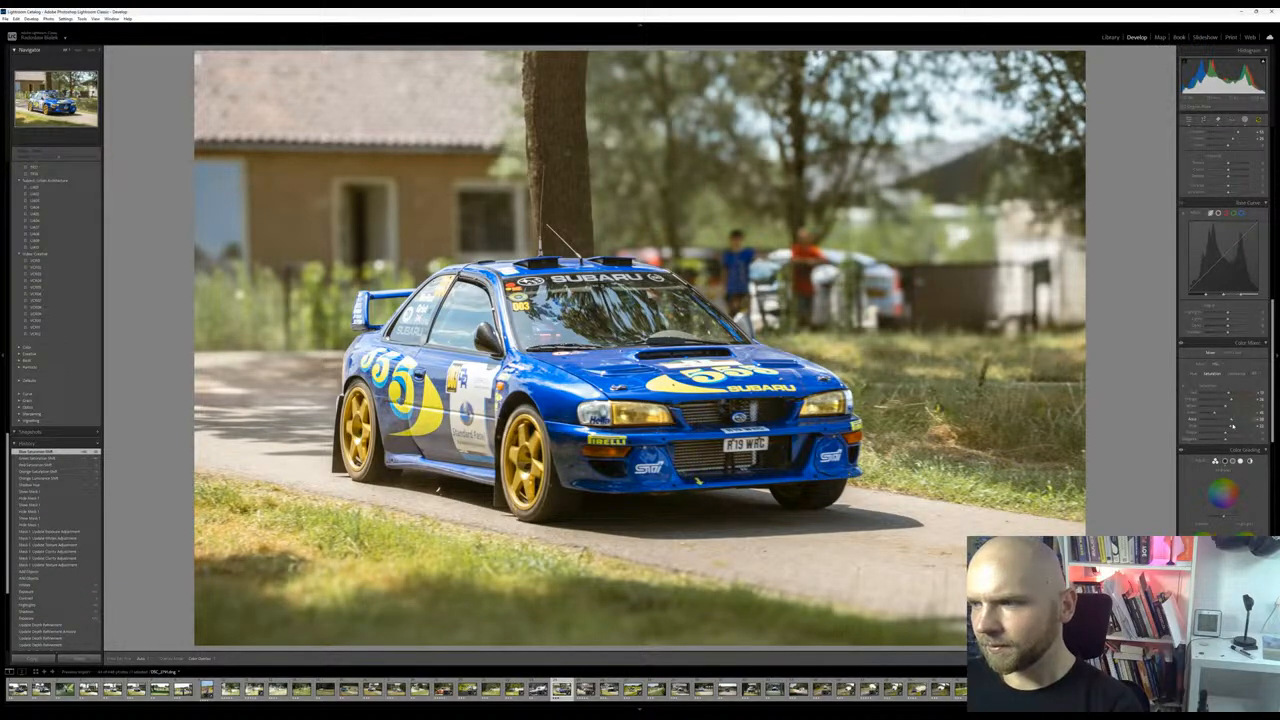
pyautogui.moveTo(1220, 420); pyautogui.dragTo(1224, 421)
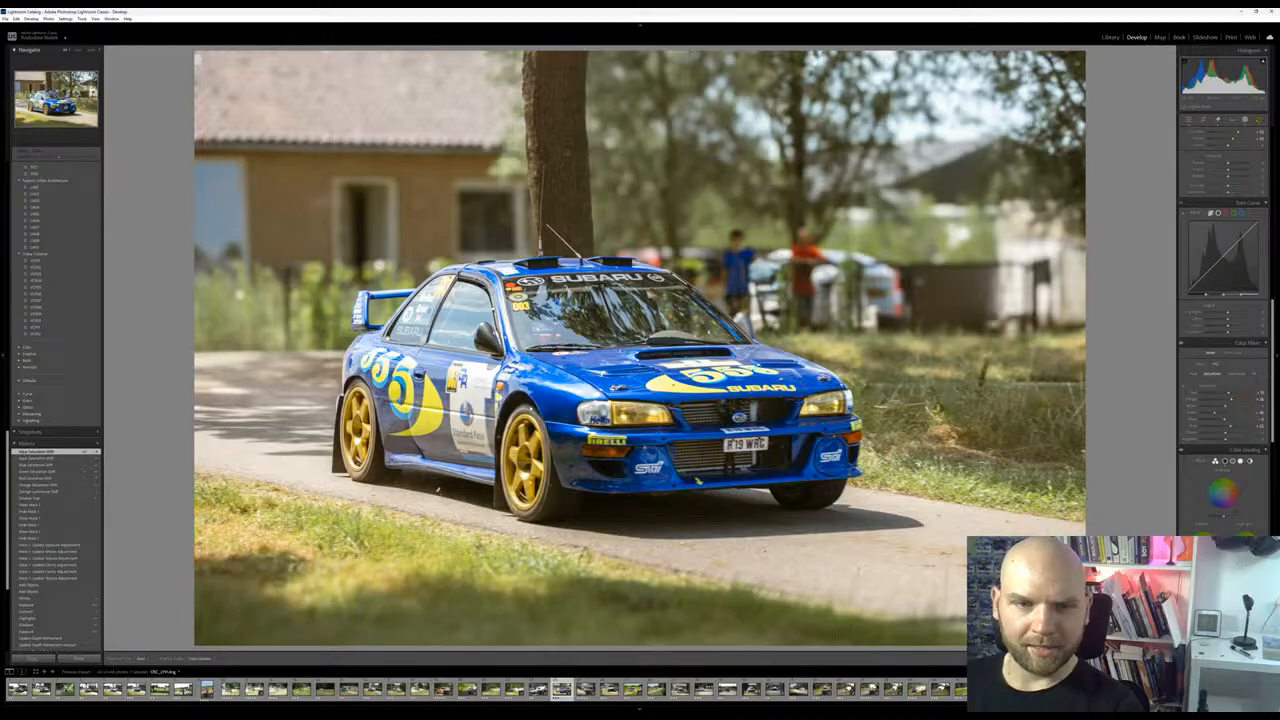
# Compare the Subaru photo's original import state with its latest edit using the editing history
pyautogui.scroll(-5, 60, 540)
pyautogui.click(48, 619)
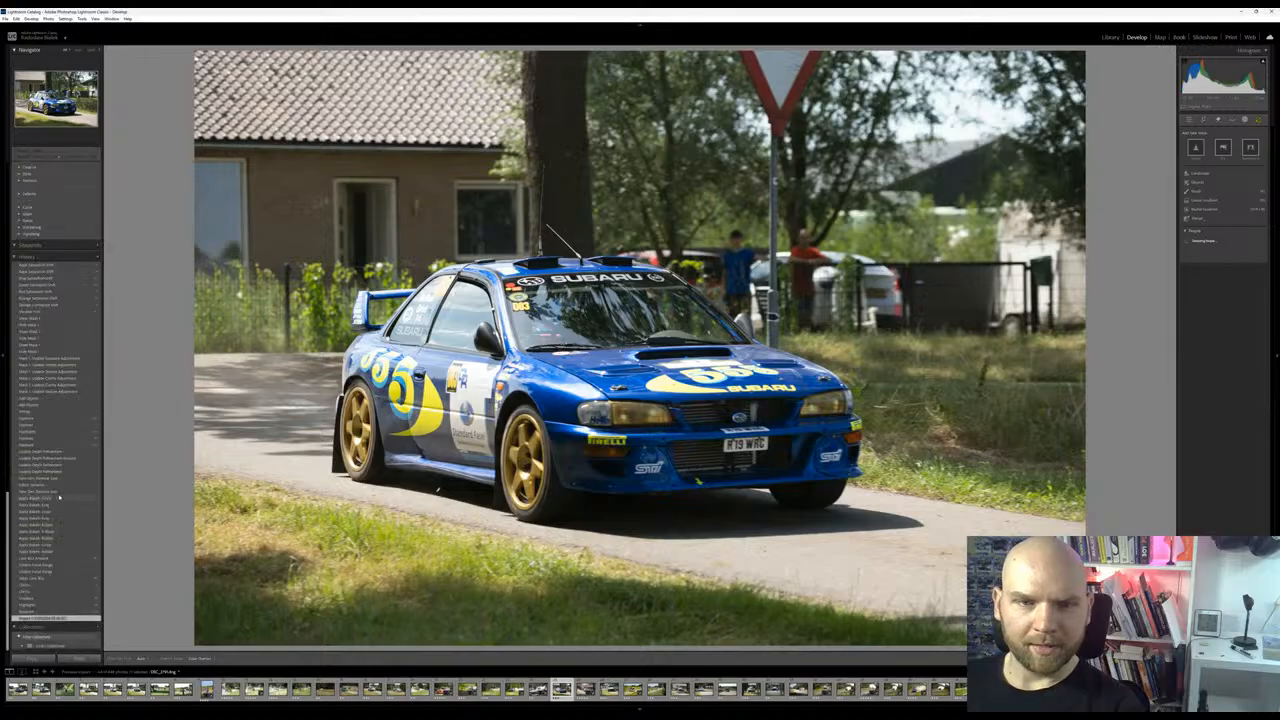
pyautogui.click(51, 268)
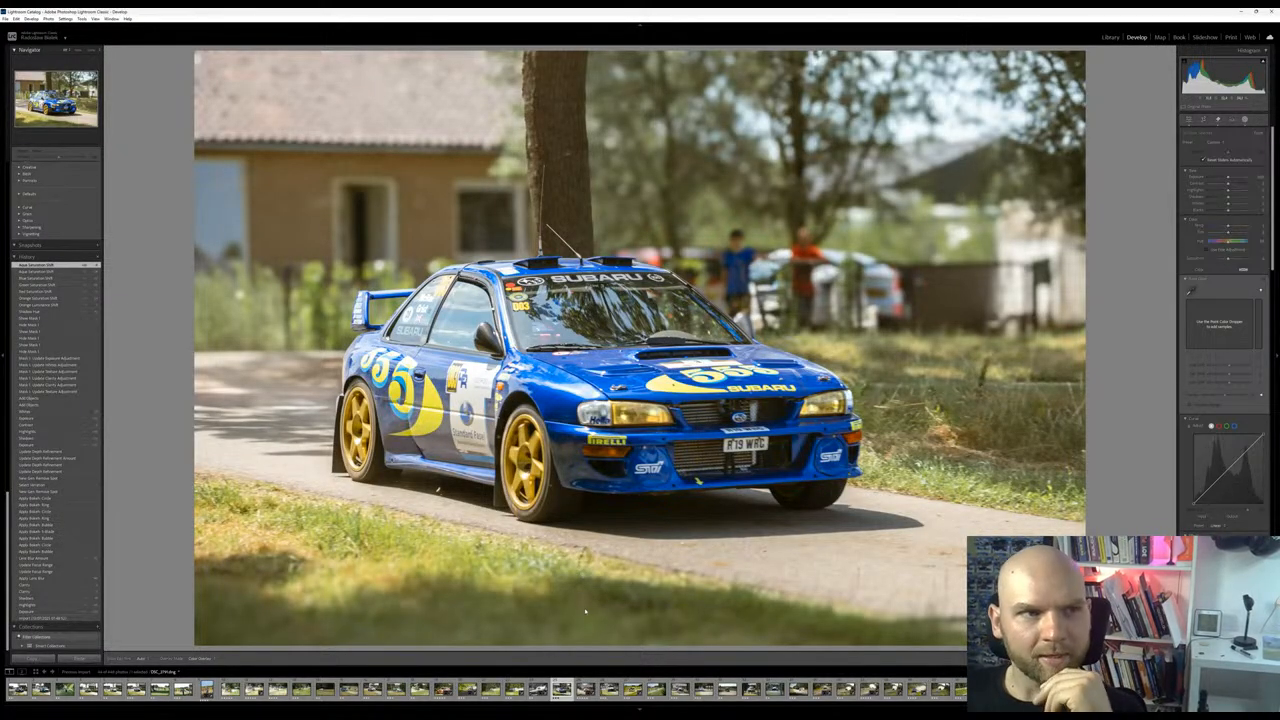
# Switch to the edited photo of the black and orange Porsche in front of the brick house
pyautogui.click(570, 698)
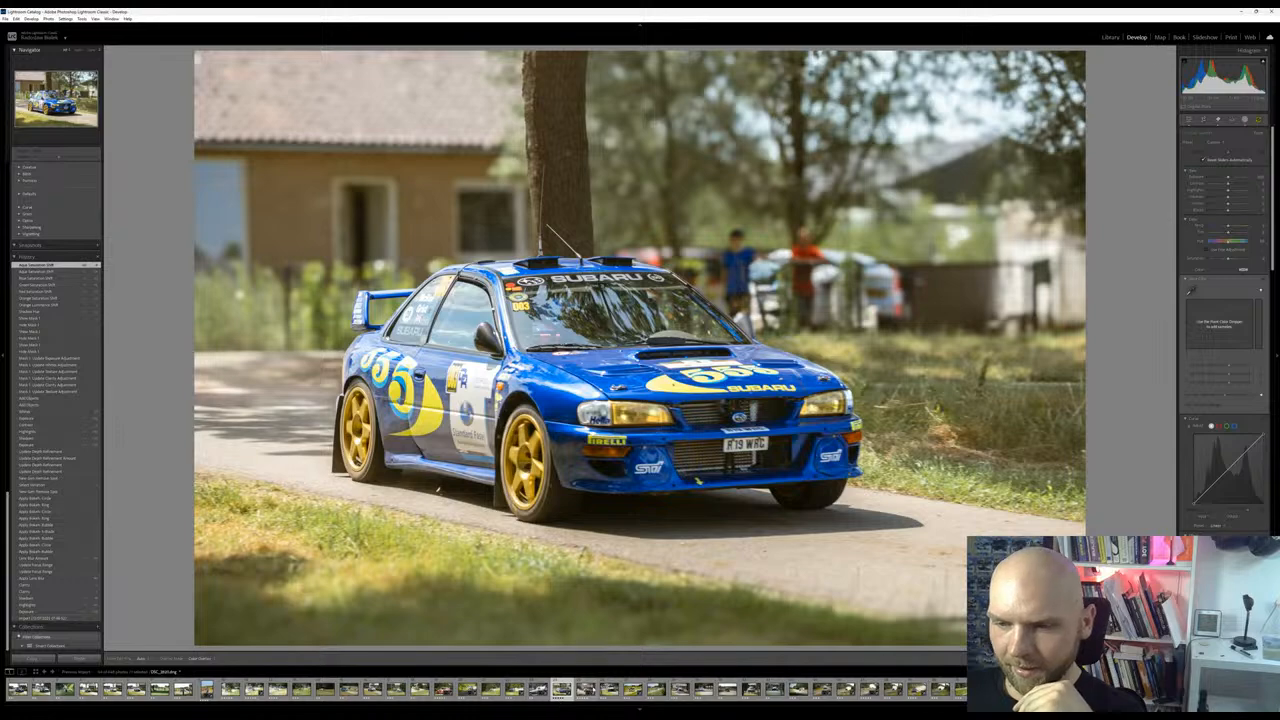
pyautogui.click(585, 689)
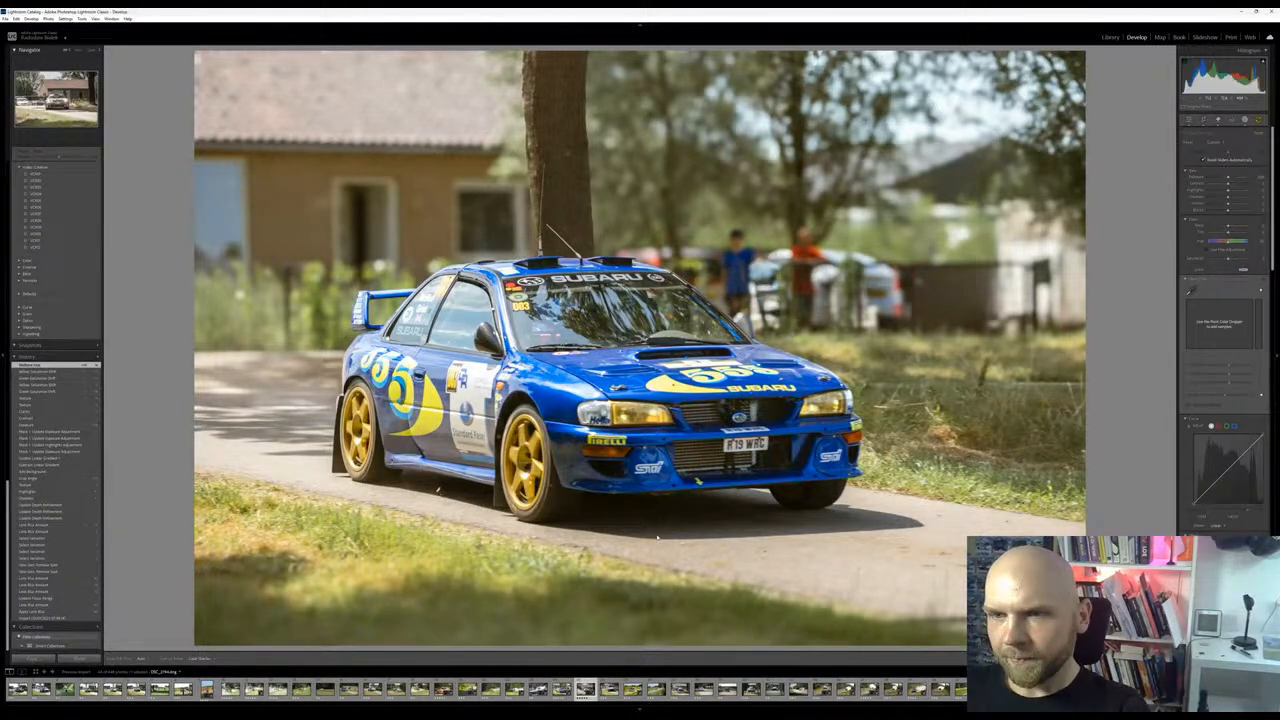
pyautogui.press('Right')
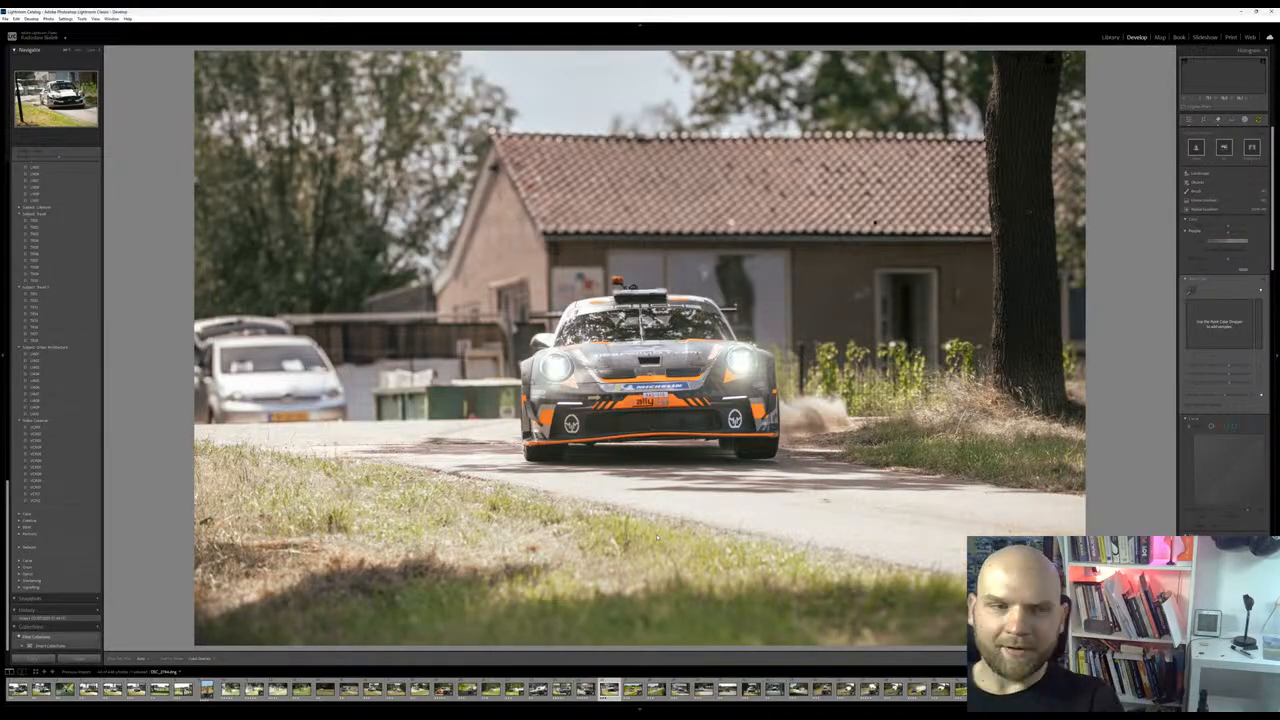
pyautogui.press('Right')
pyautogui.press('Left')
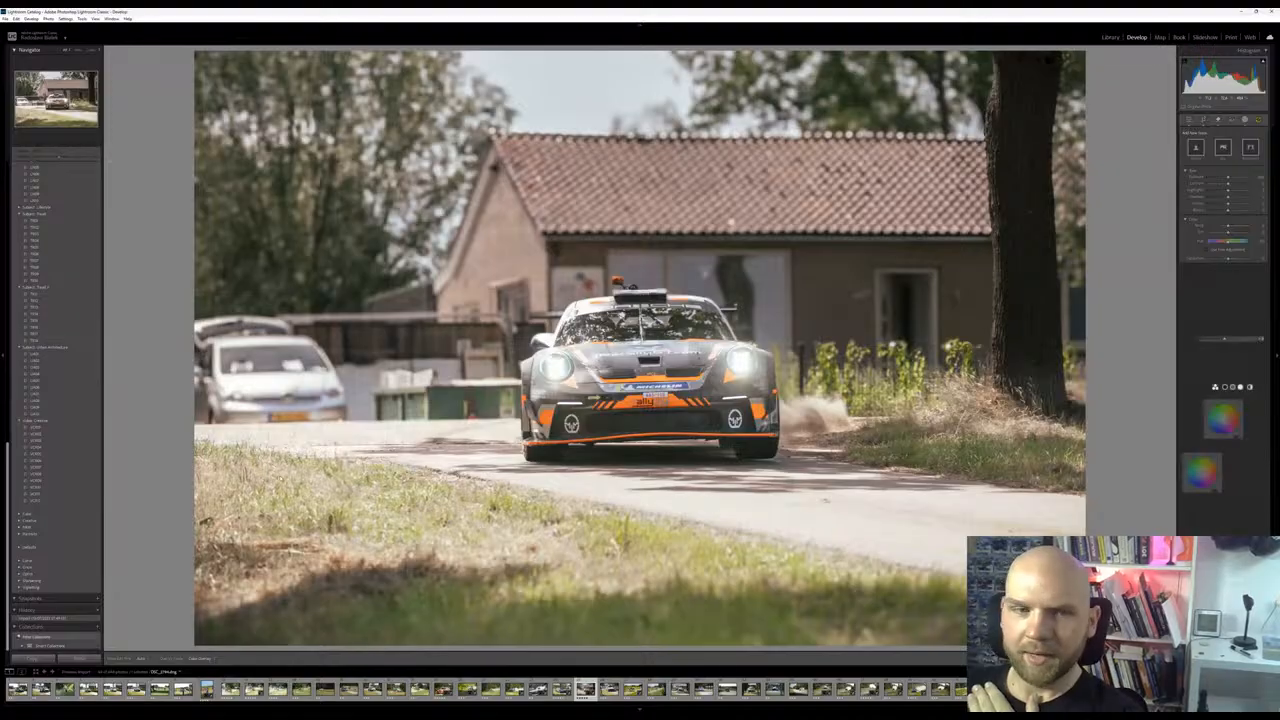
# Compare the Porsche photo's original import state with its latest edit using the editing history
pyautogui.click(58, 609)
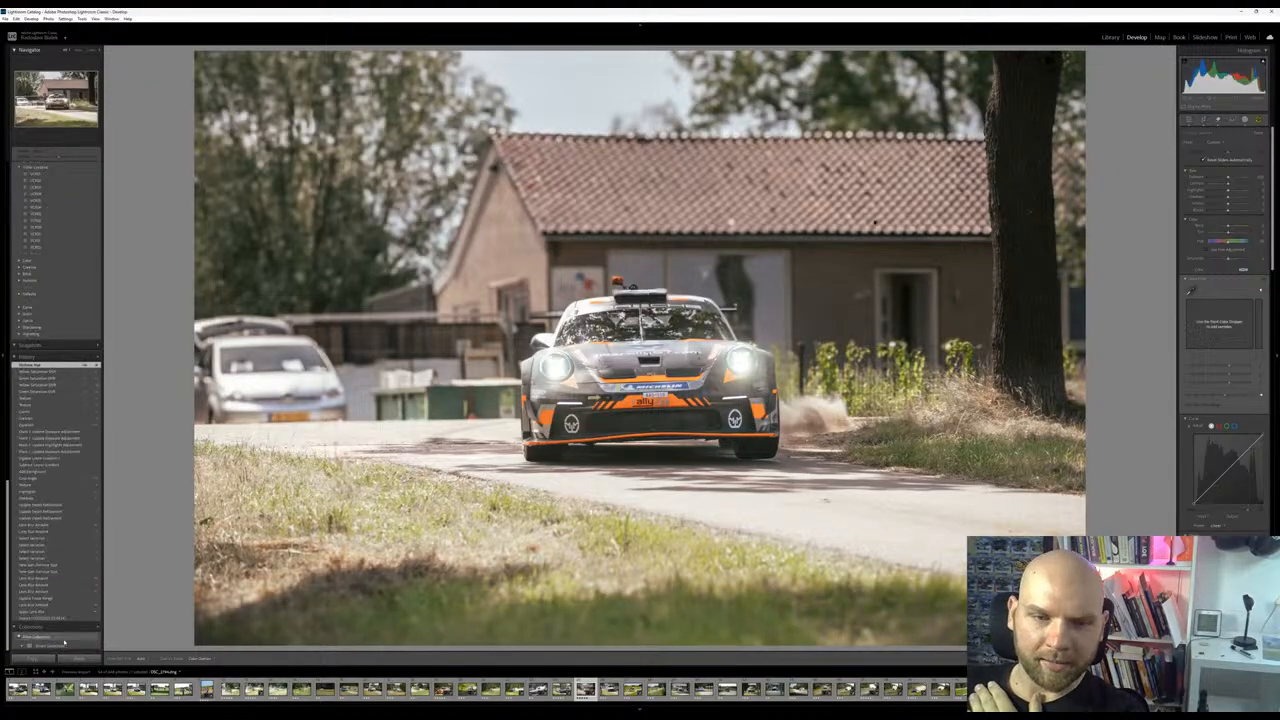
pyautogui.click(63, 618)
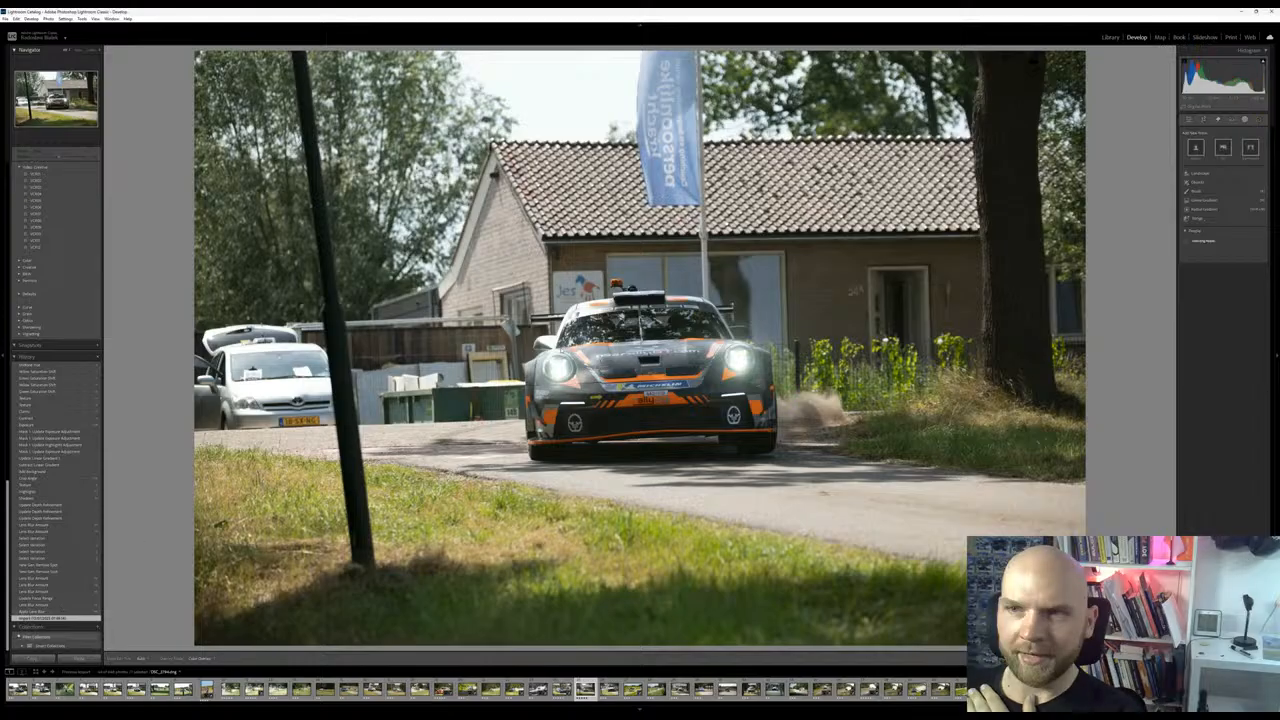
pyautogui.click(60, 366)
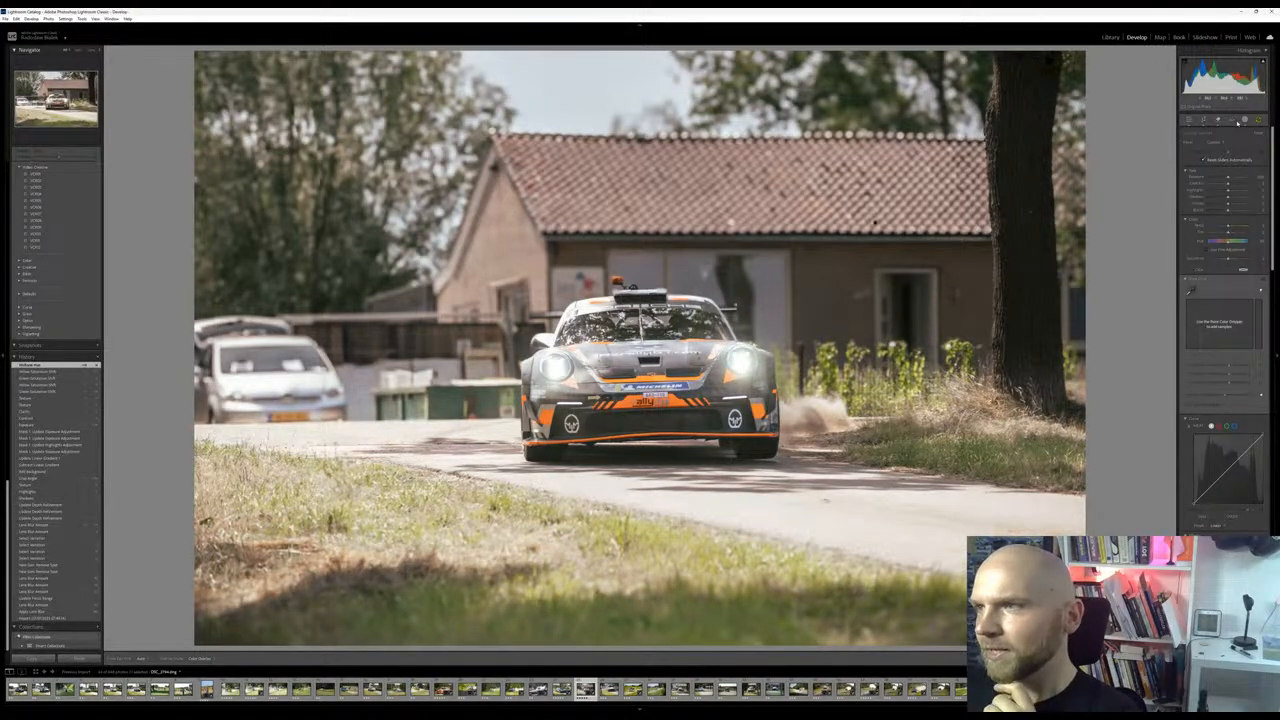
# Remove the parked silver car beside the fence with generative removal, compare the generated variations and keep the first one
pyautogui.click(1218, 121)
pyautogui.click(1218, 121)
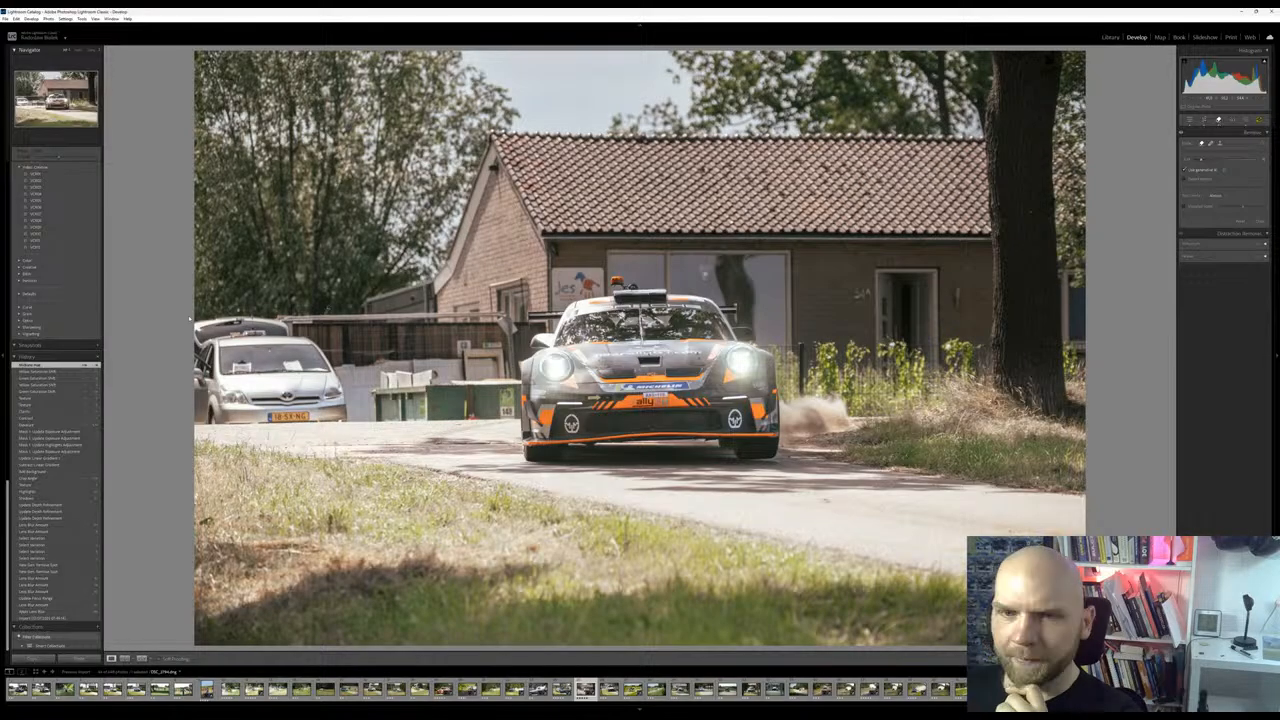
pyautogui.moveTo(196, 345)
pyautogui.mouseDown()
pyautogui.moveTo(272, 312)
pyautogui.moveTo(357, 418)
pyautogui.moveTo(207, 405)
pyautogui.moveTo(271, 381)
pyautogui.moveTo(215, 370)
pyautogui.moveTo(198, 388)
pyautogui.mouseUp()
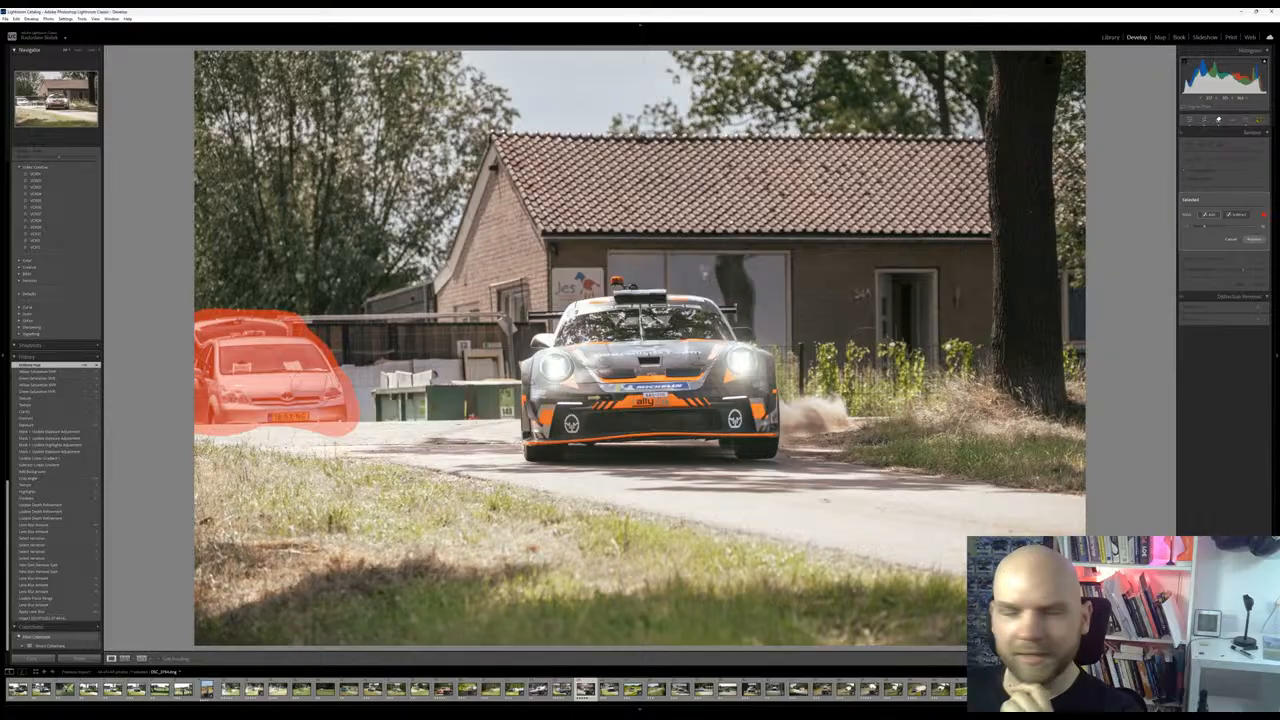
pyautogui.click(1256, 241)
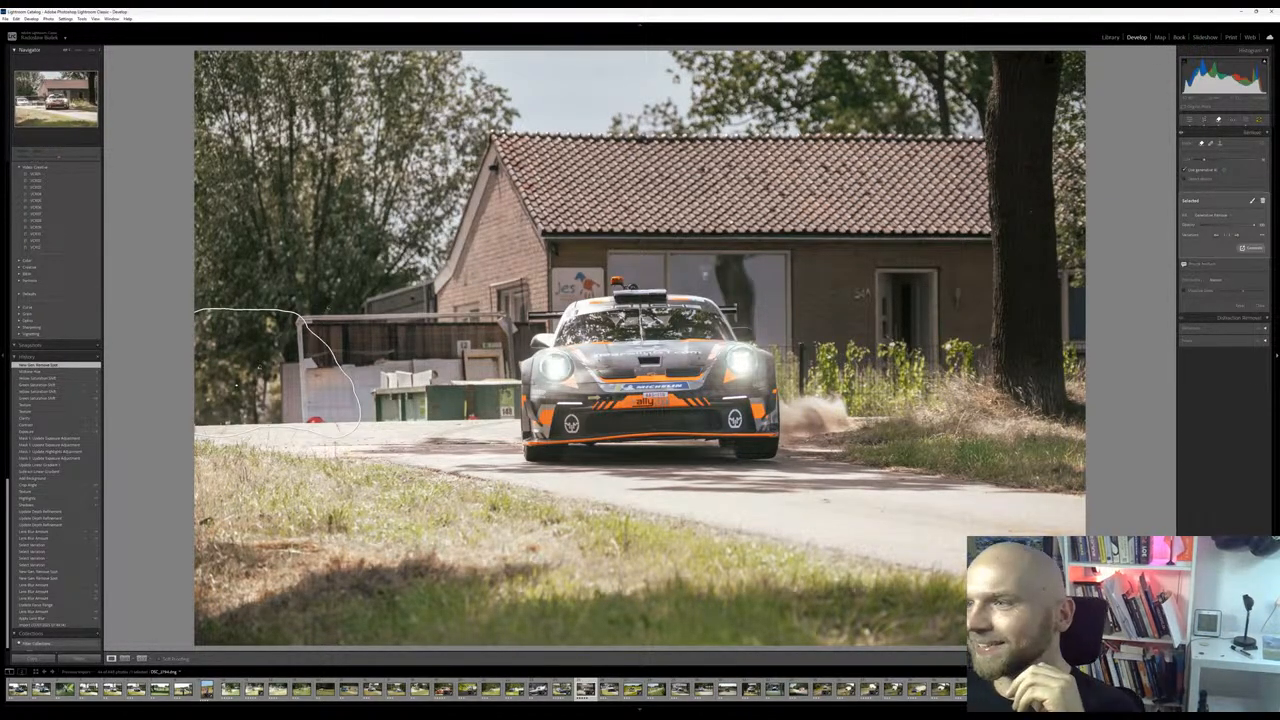
pyautogui.click(1237, 236)
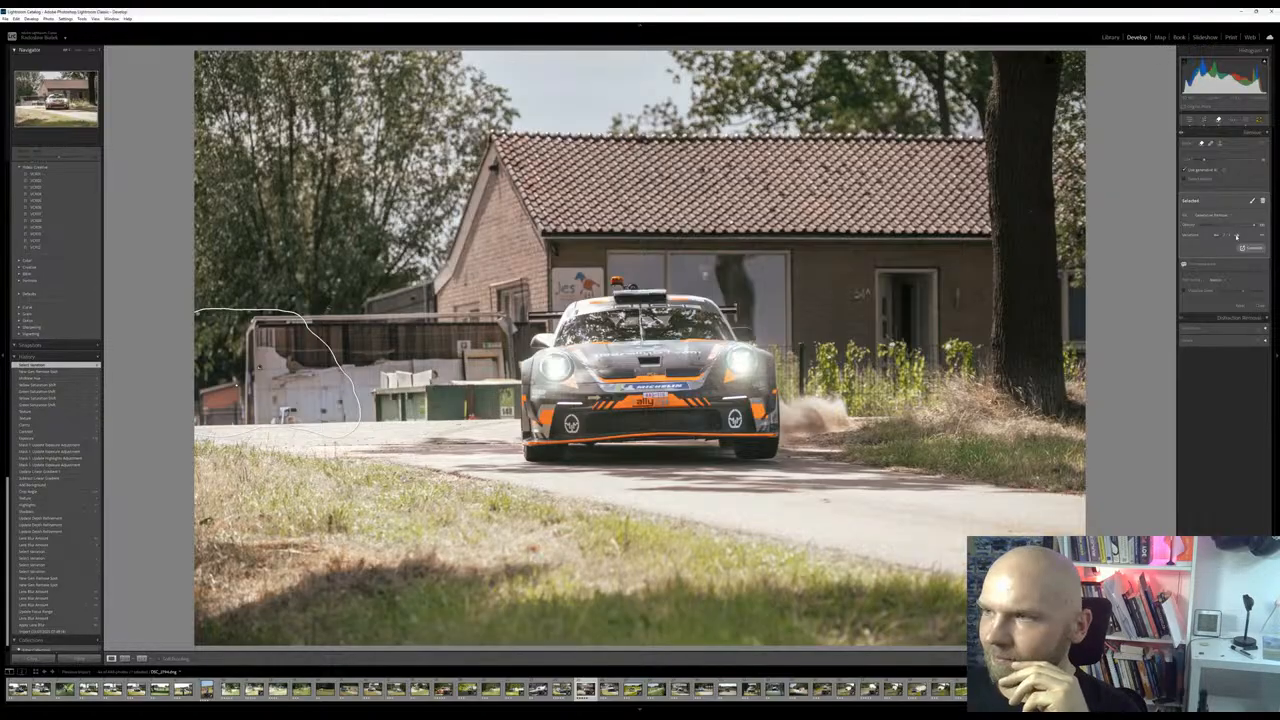
pyautogui.click(1237, 236)
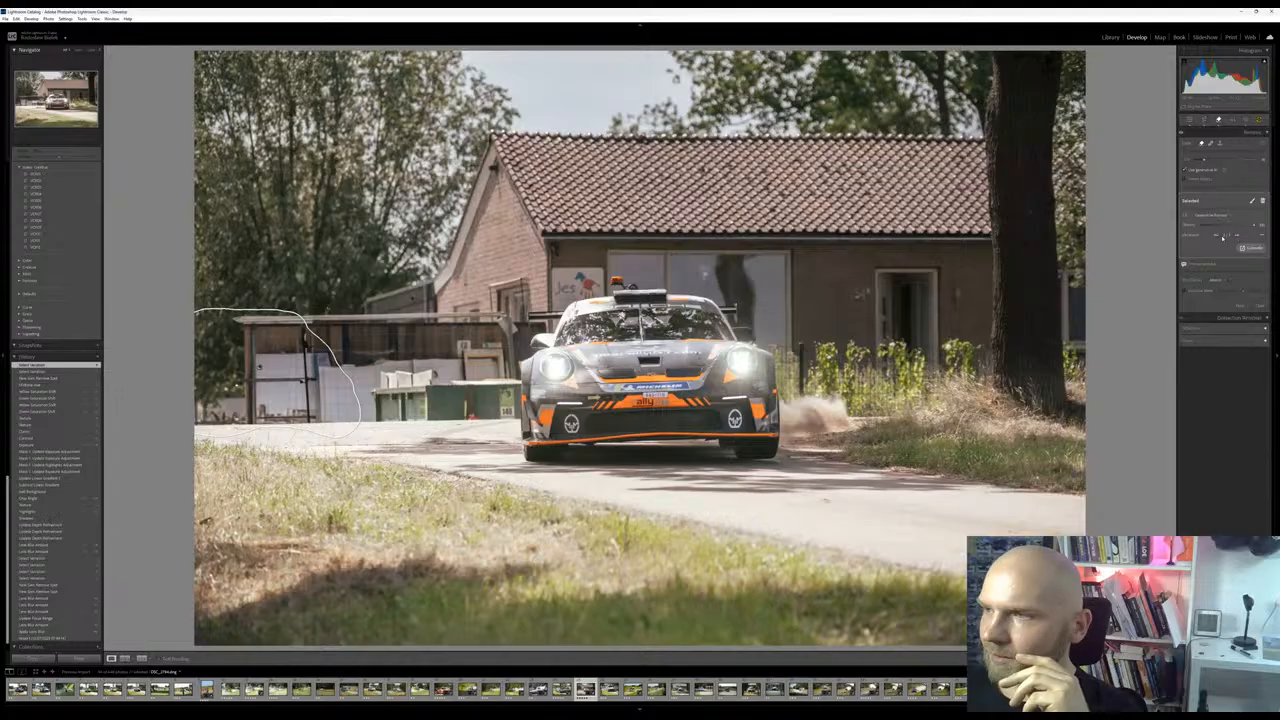
pyautogui.click(1214, 236)
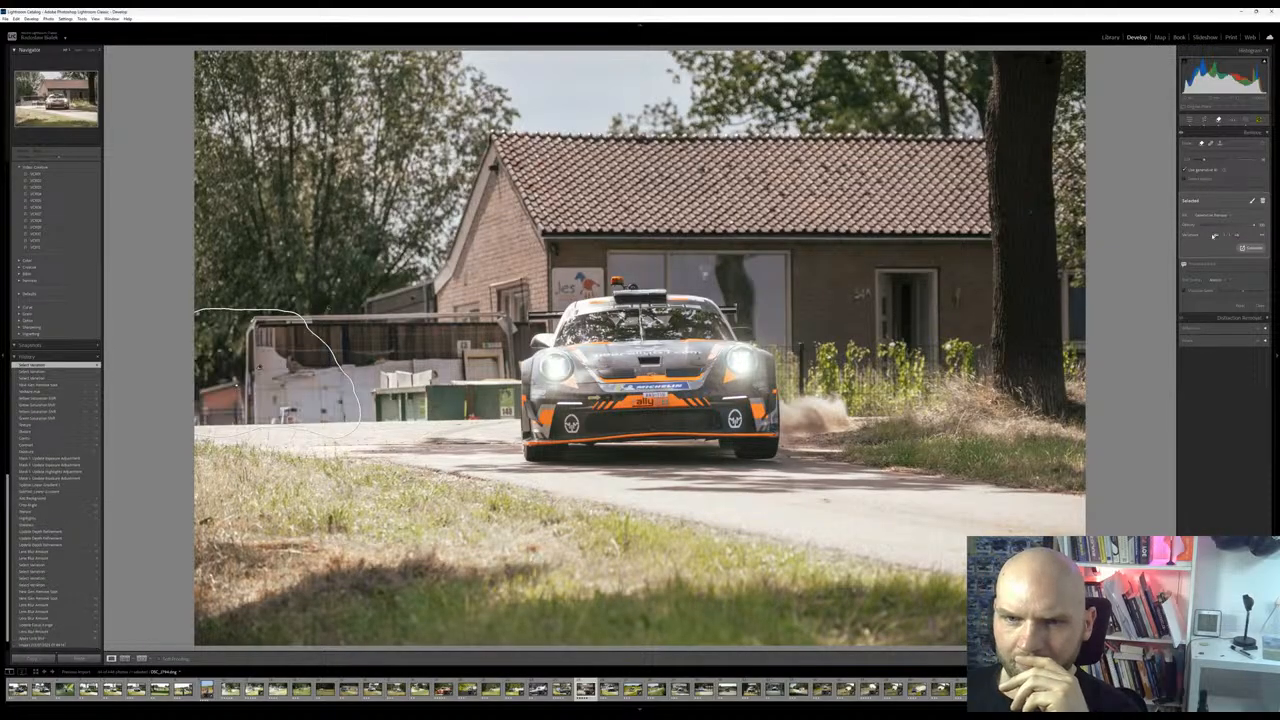
pyautogui.click(1215, 236)
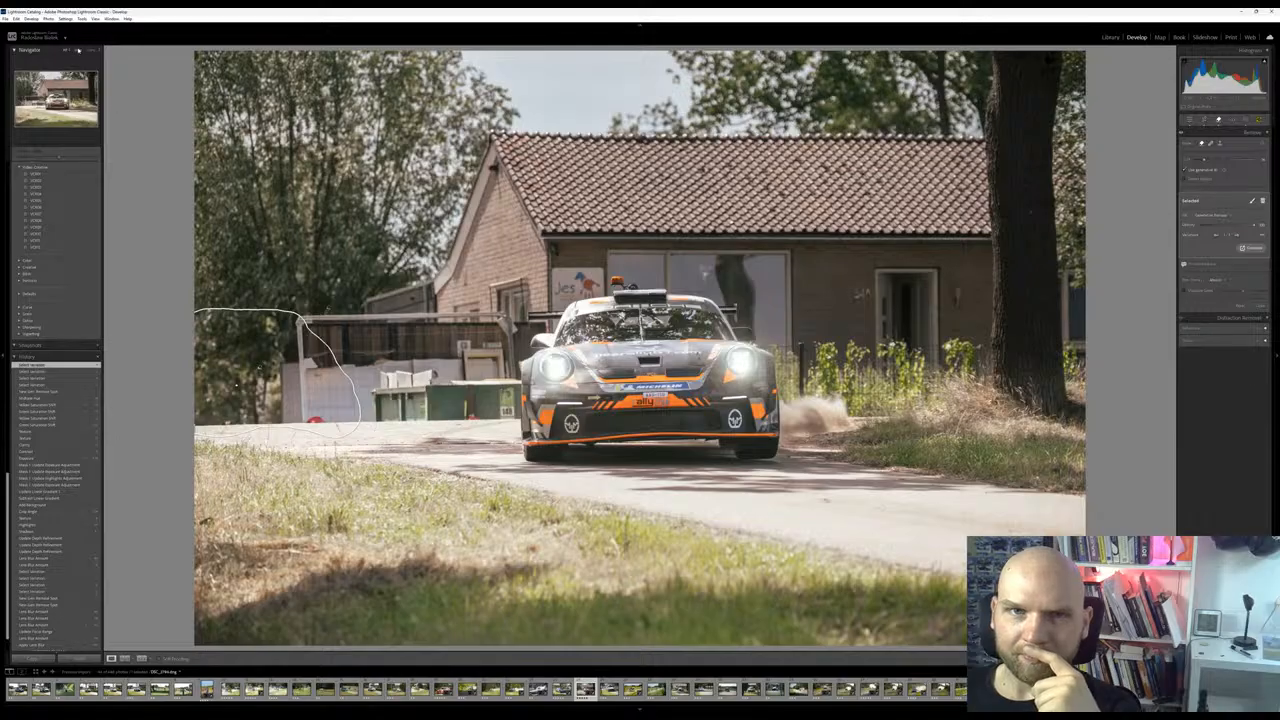
# Remove the small red leftover at the foot of the fence with generative removal
pyautogui.click(80, 51)
pyautogui.click(80, 51)
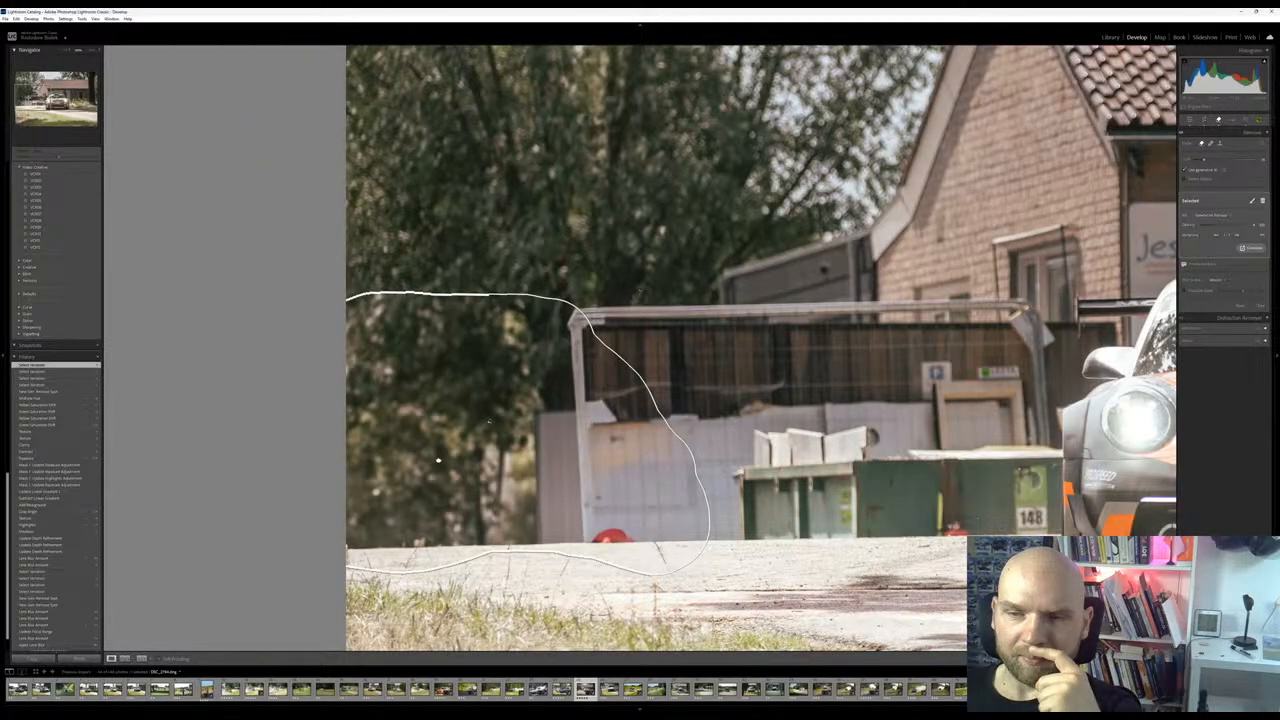
pyautogui.moveTo(438, 460); pyautogui.dragTo(414, 461)
pyautogui.click(1221, 121)
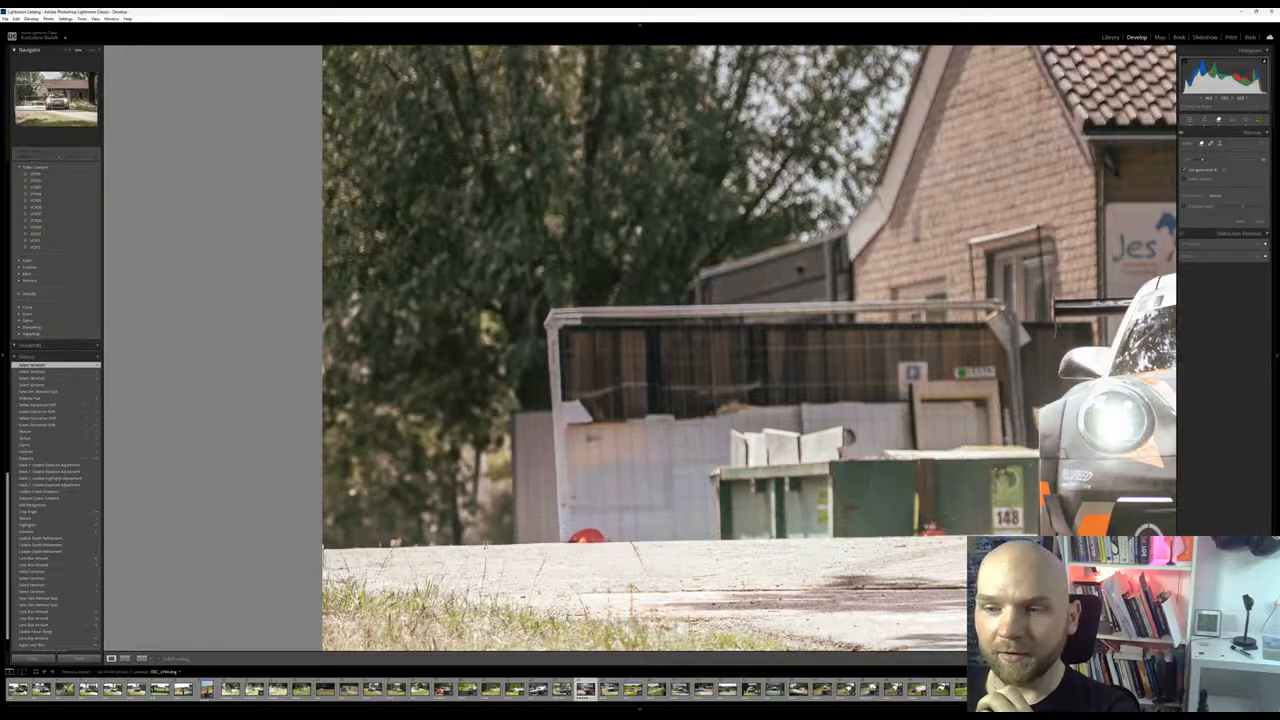
pyautogui.click(588, 538)
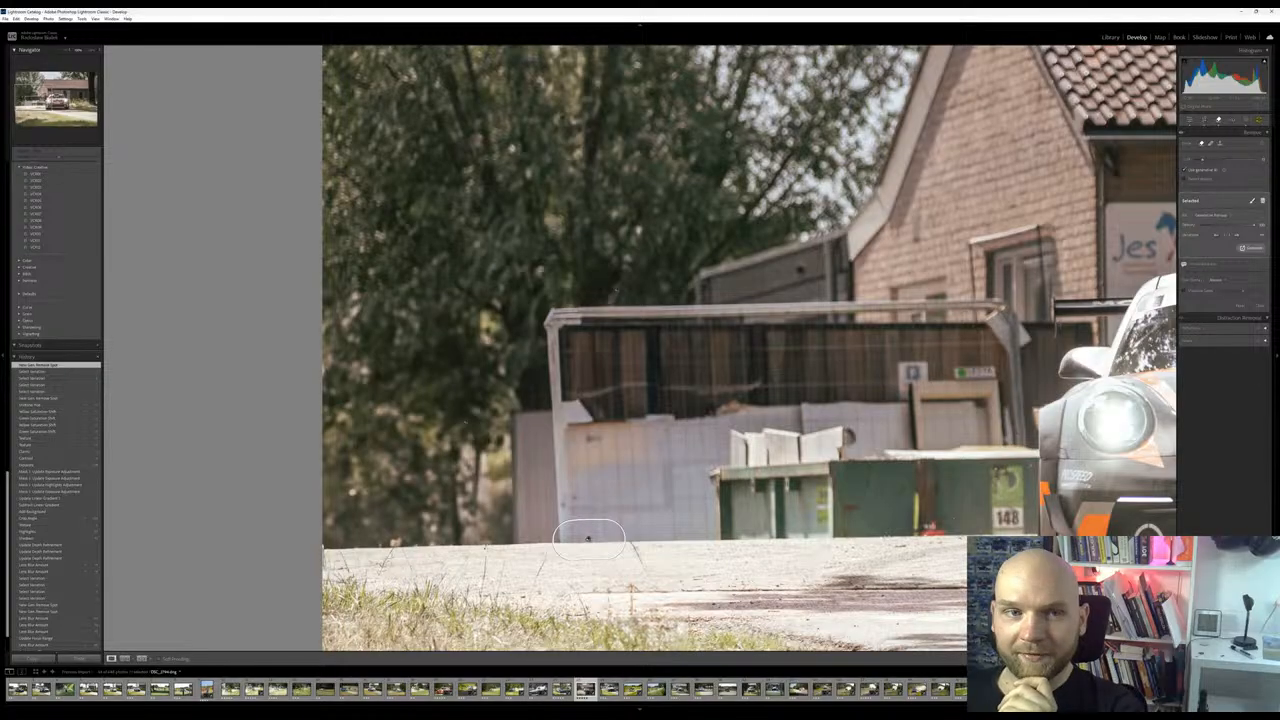
pyautogui.moveTo(588, 540); pyautogui.dragTo(540, 548)
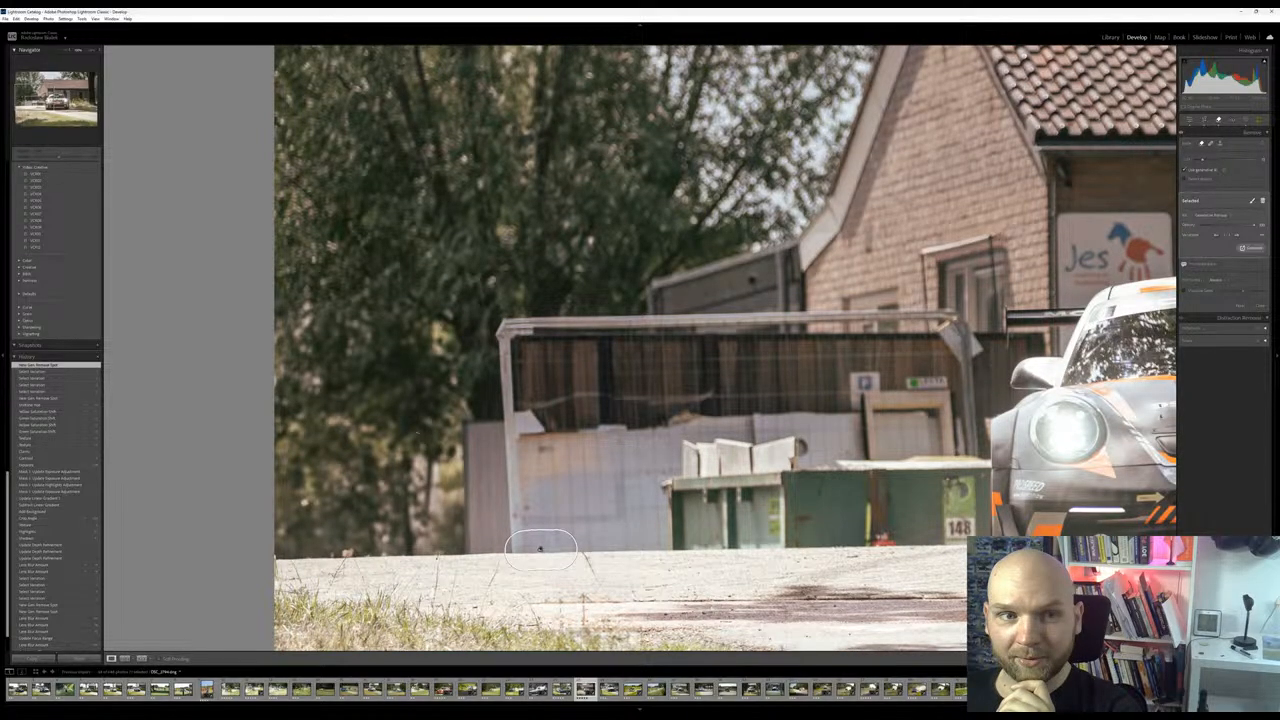
pyautogui.press('z')
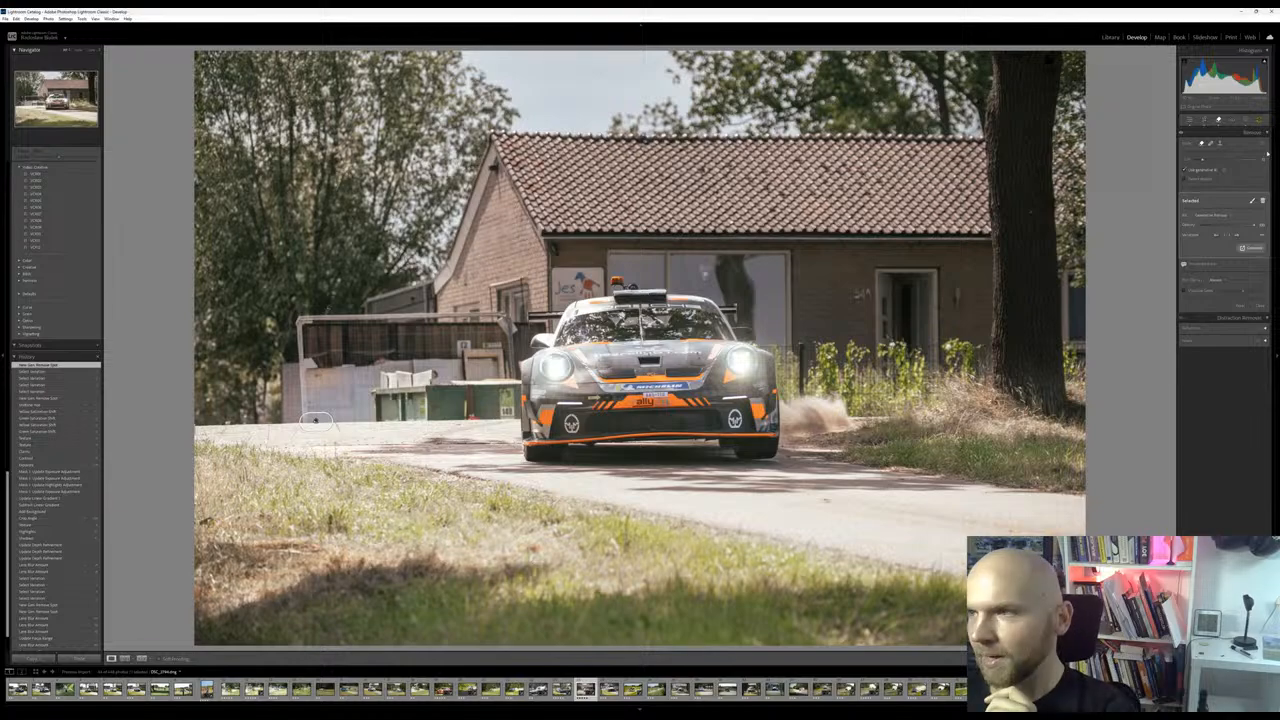
# Switch Lens Blur off and on again to reapply it to the retouched Porsche photo
pyautogui.click(1189, 121)
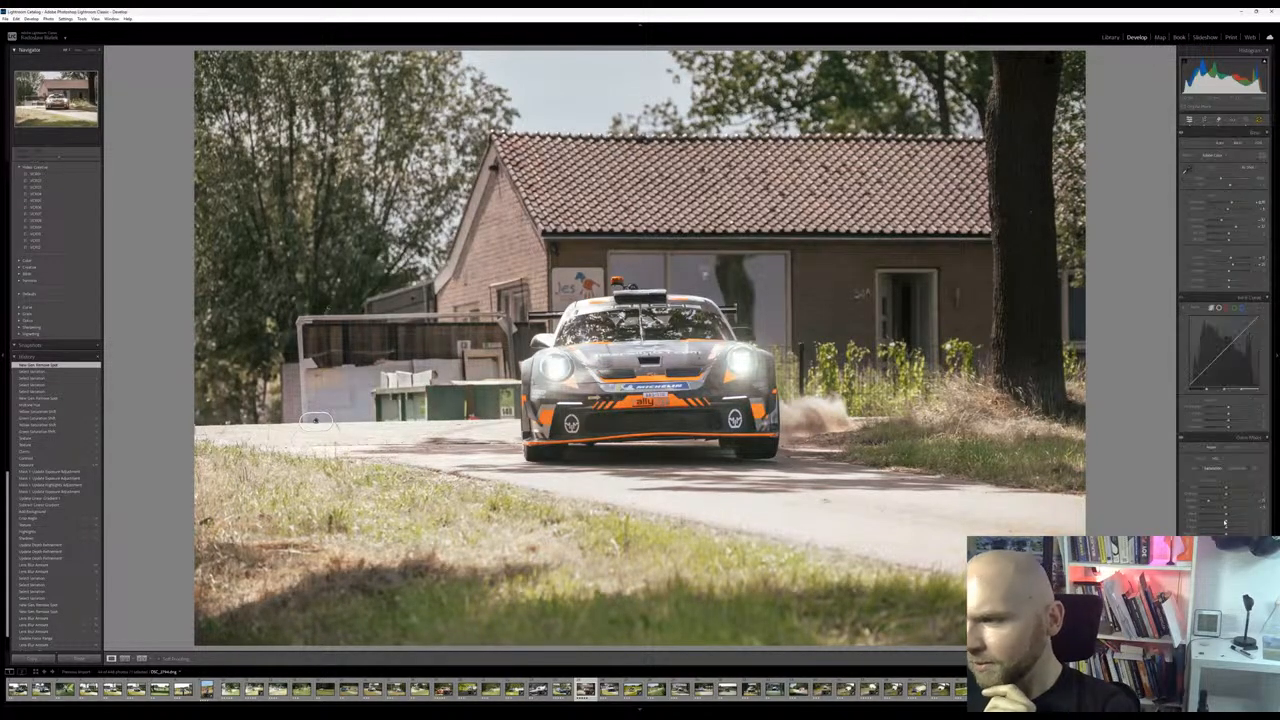
pyautogui.scroll(-3, 1220, 505)
pyautogui.scroll(-3, 1220, 400)
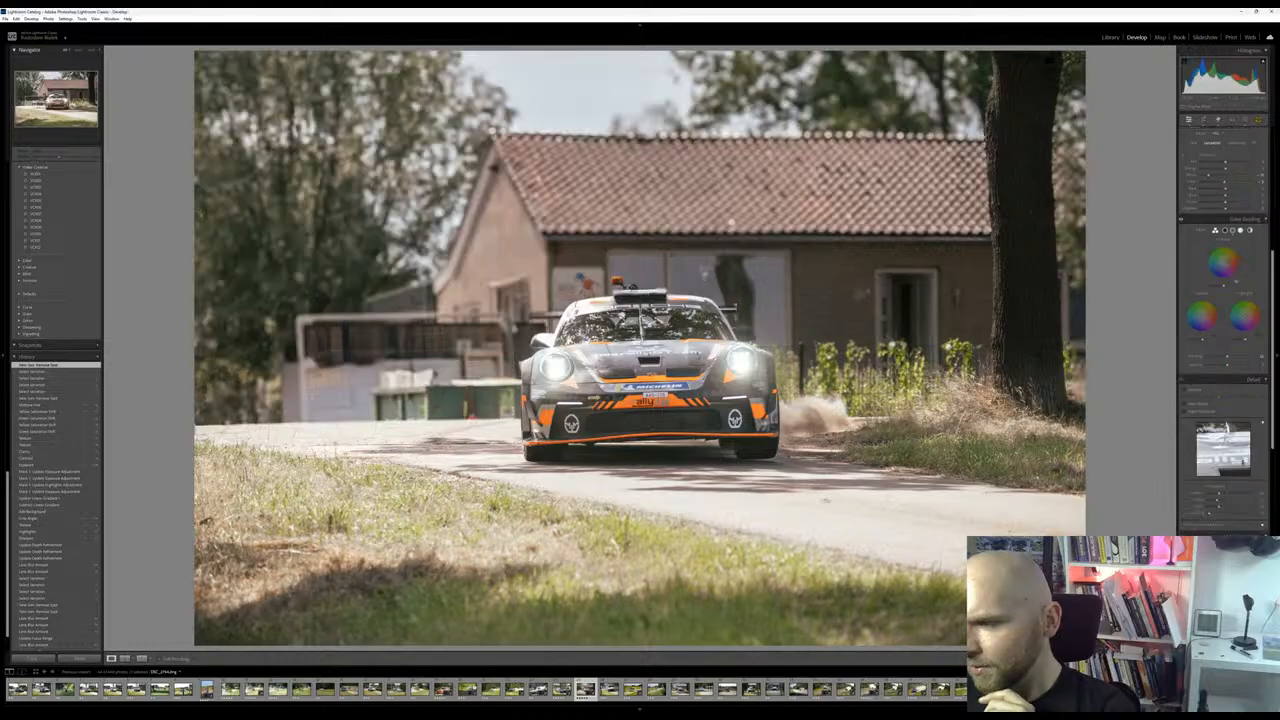
pyautogui.scroll(-3, 1222, 300)
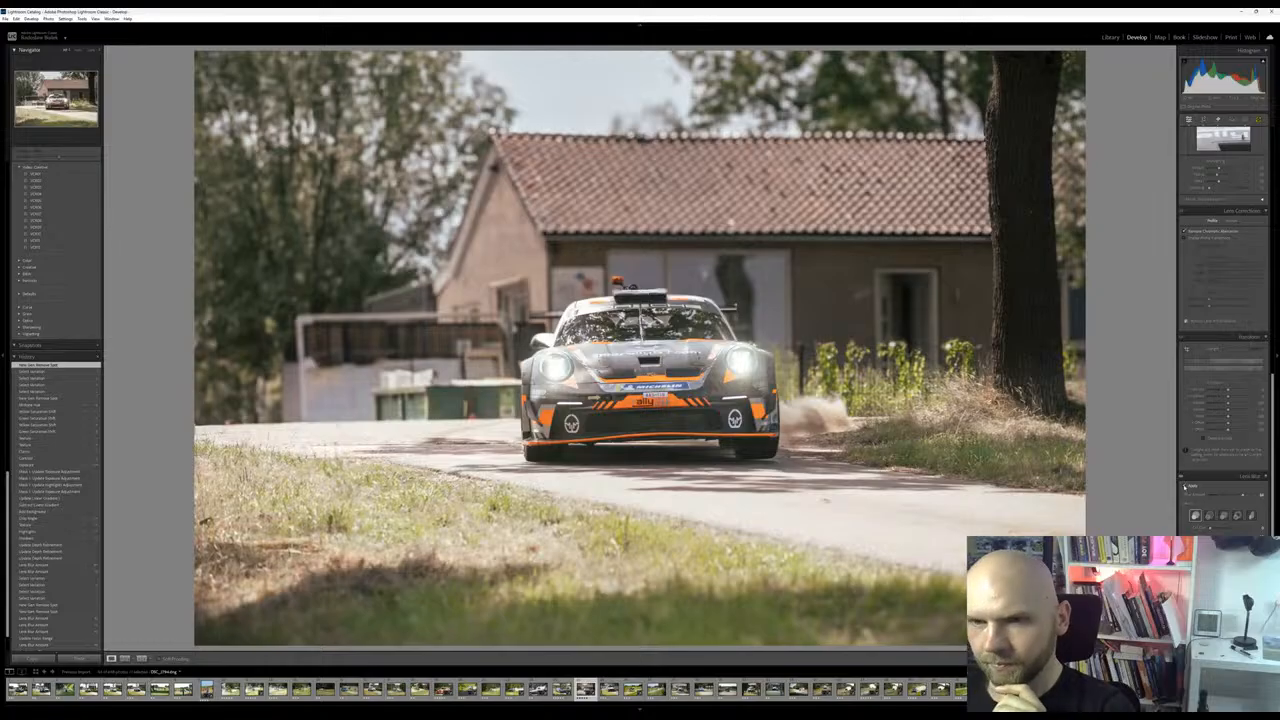
pyautogui.click(1185, 487)
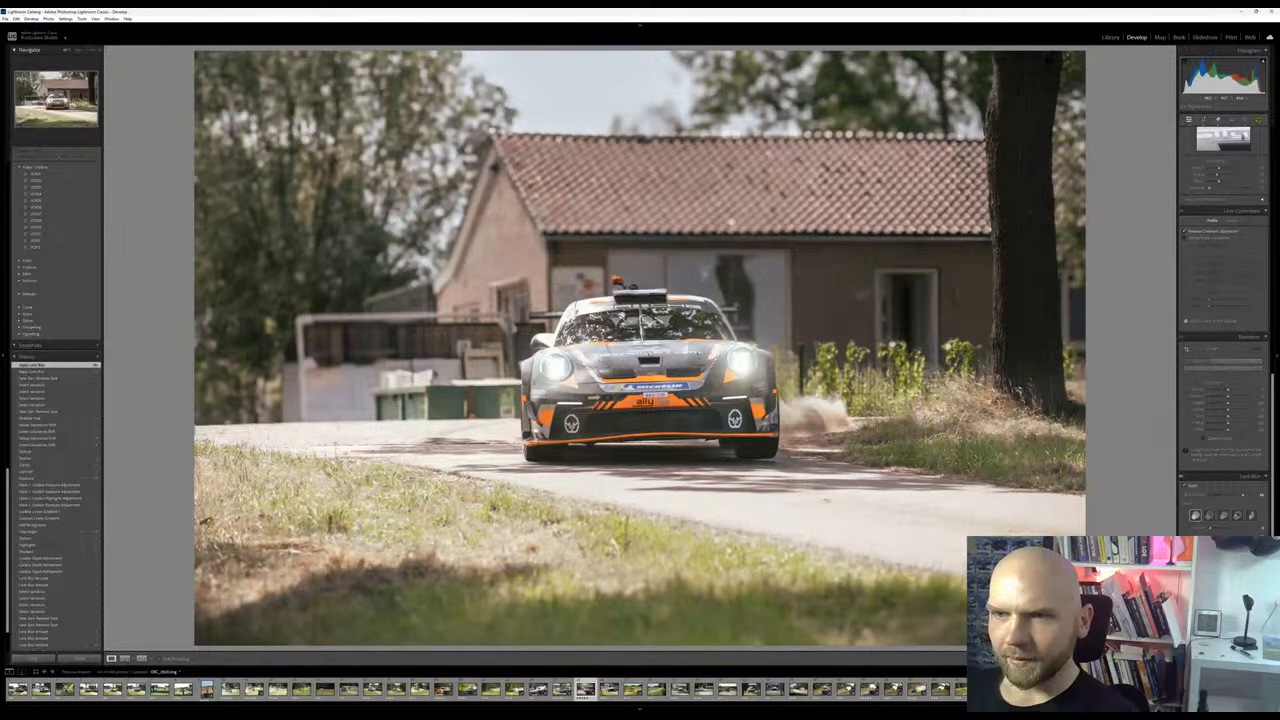
# Refine the Lens Blur depth by brushing both ends of the Porsche's rear wing into focus
pyautogui.click(605, 303)
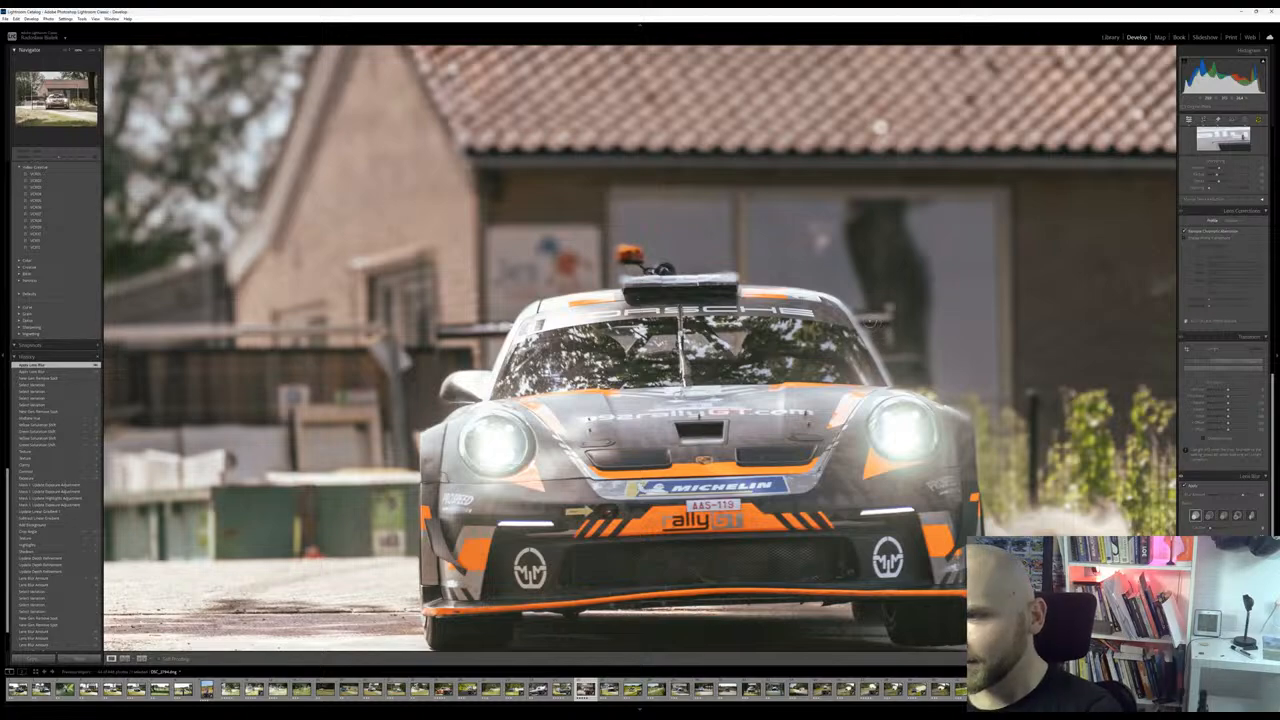
pyautogui.scroll(-3, 1222, 480)
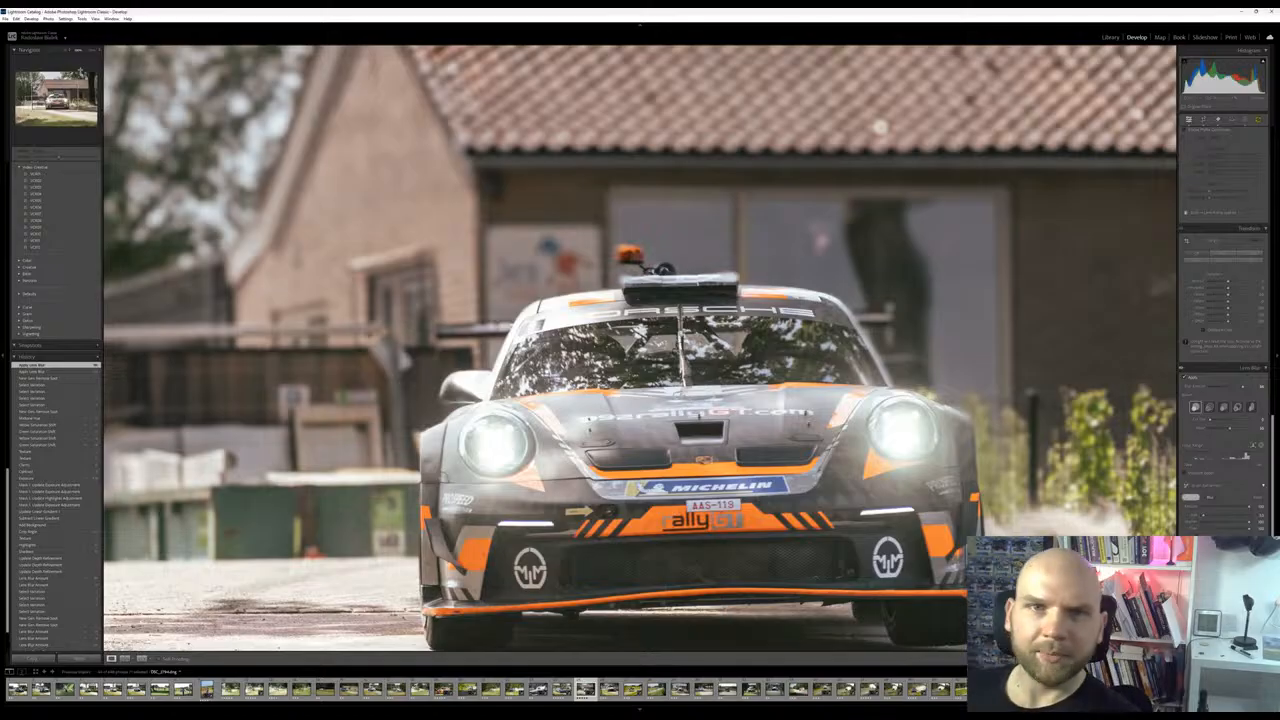
pyautogui.click(90, 51)
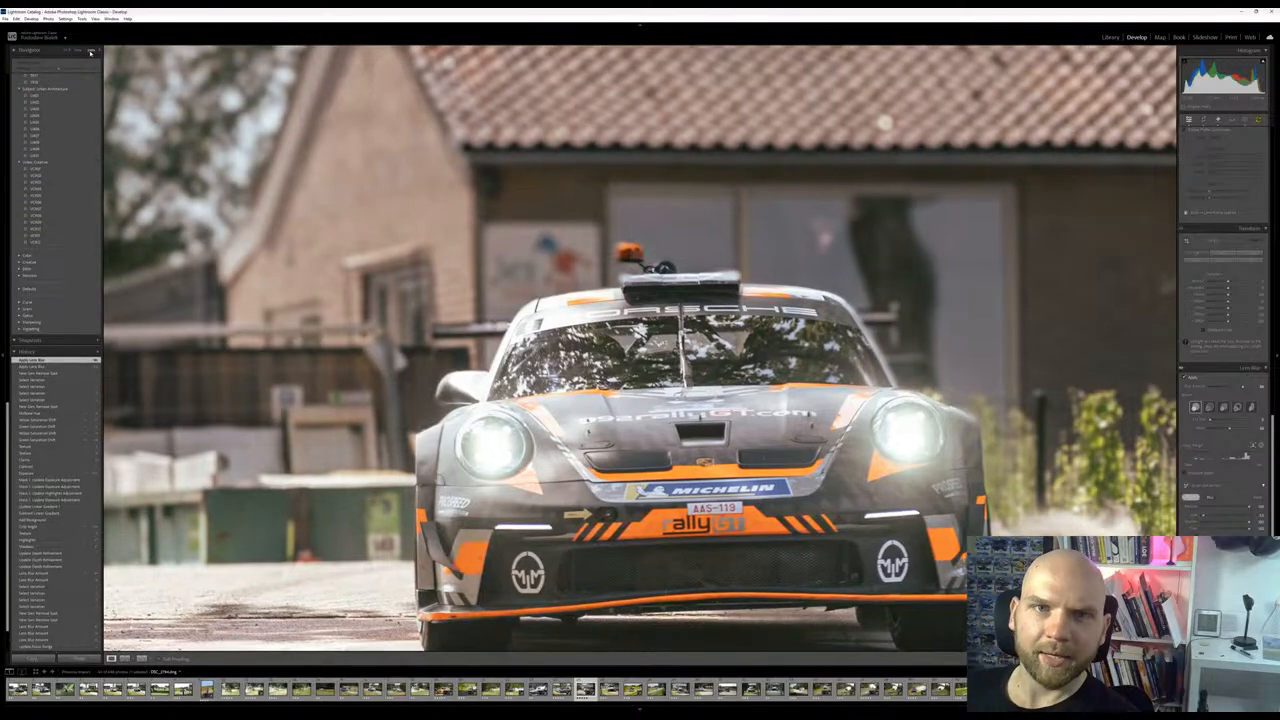
pyautogui.click(90, 51)
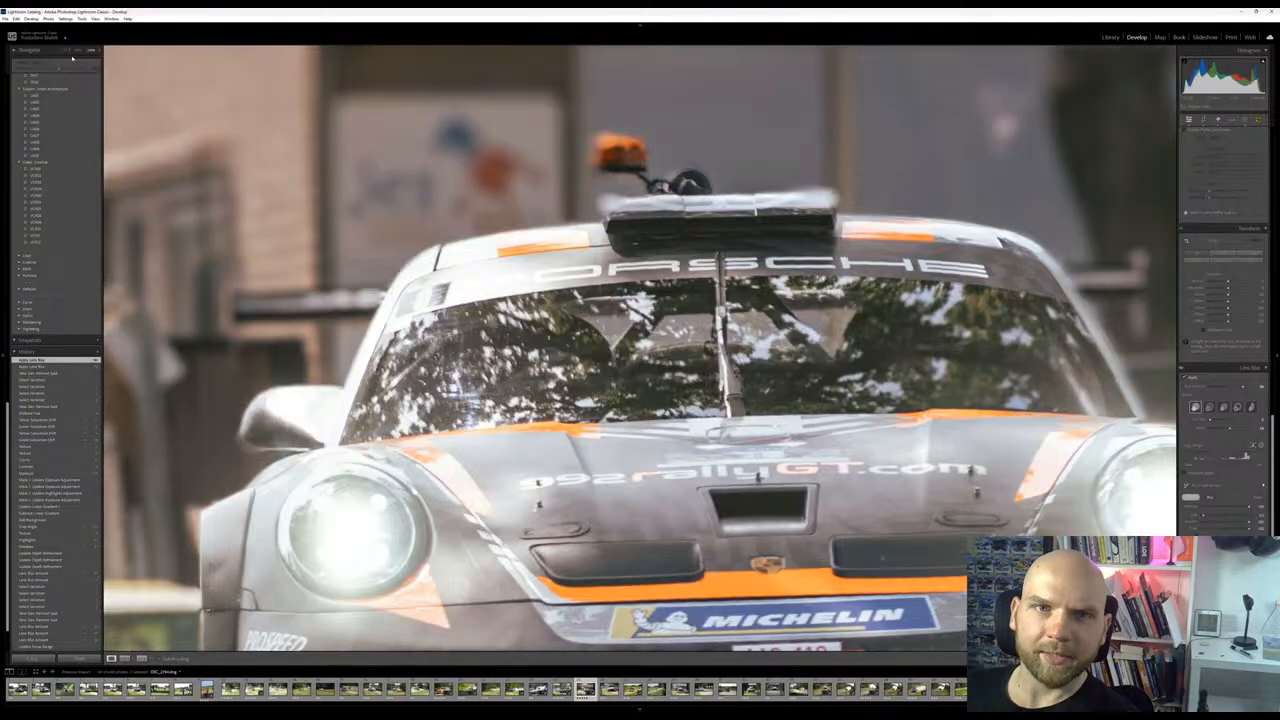
pyautogui.click(28, 51)
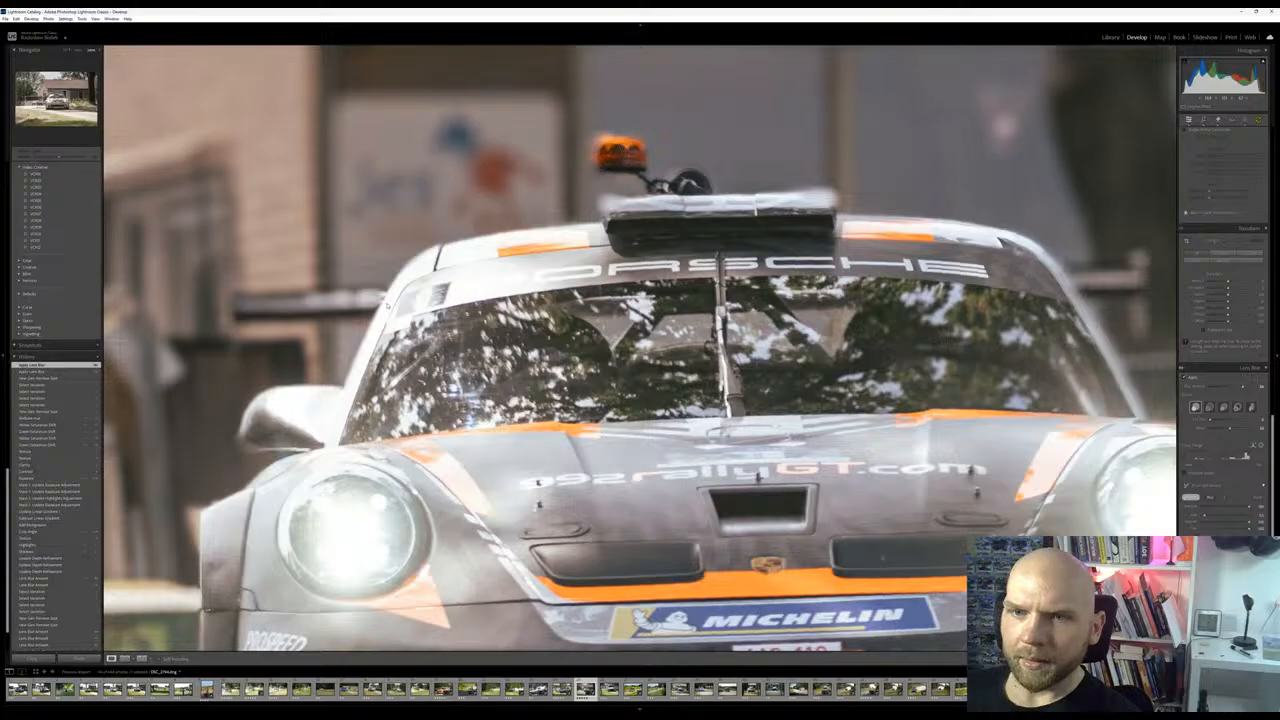
pyautogui.moveTo(456, 390); pyautogui.dragTo(472, 402)
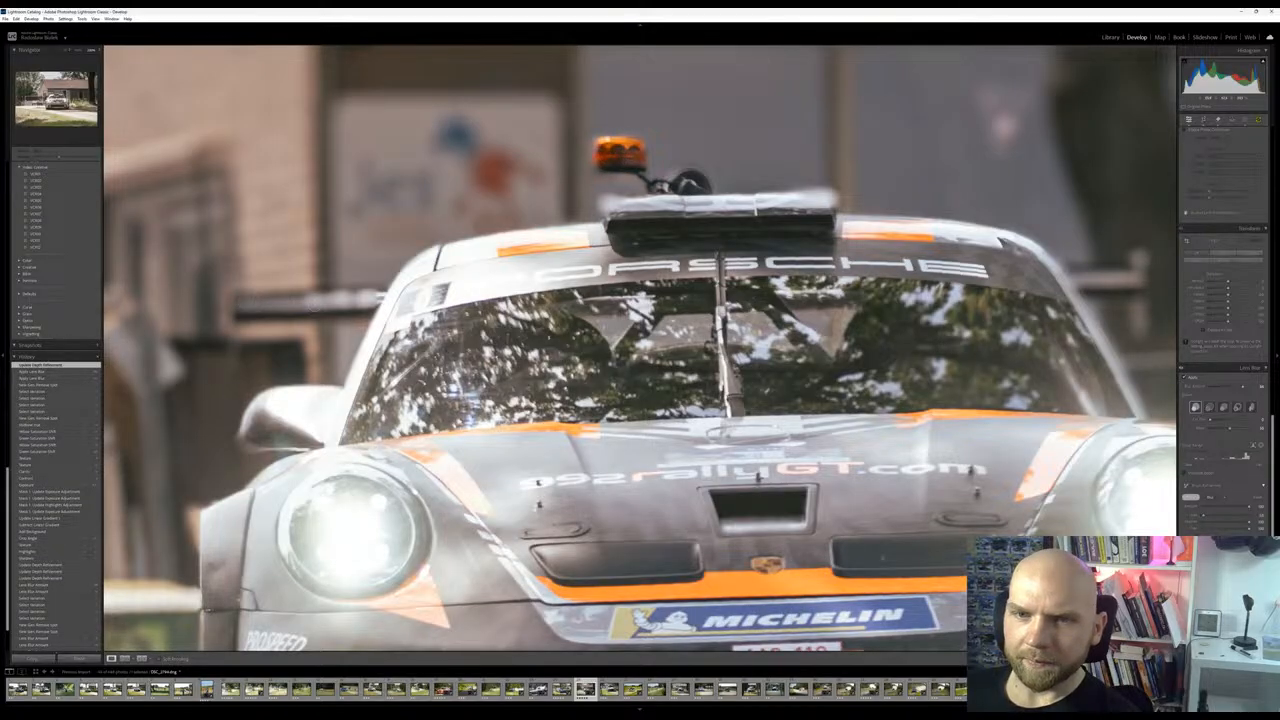
pyautogui.moveTo(284, 302)
pyautogui.mouseDown()
pyautogui.moveTo(241, 304)
pyautogui.moveTo(318, 312)
pyautogui.mouseUp()
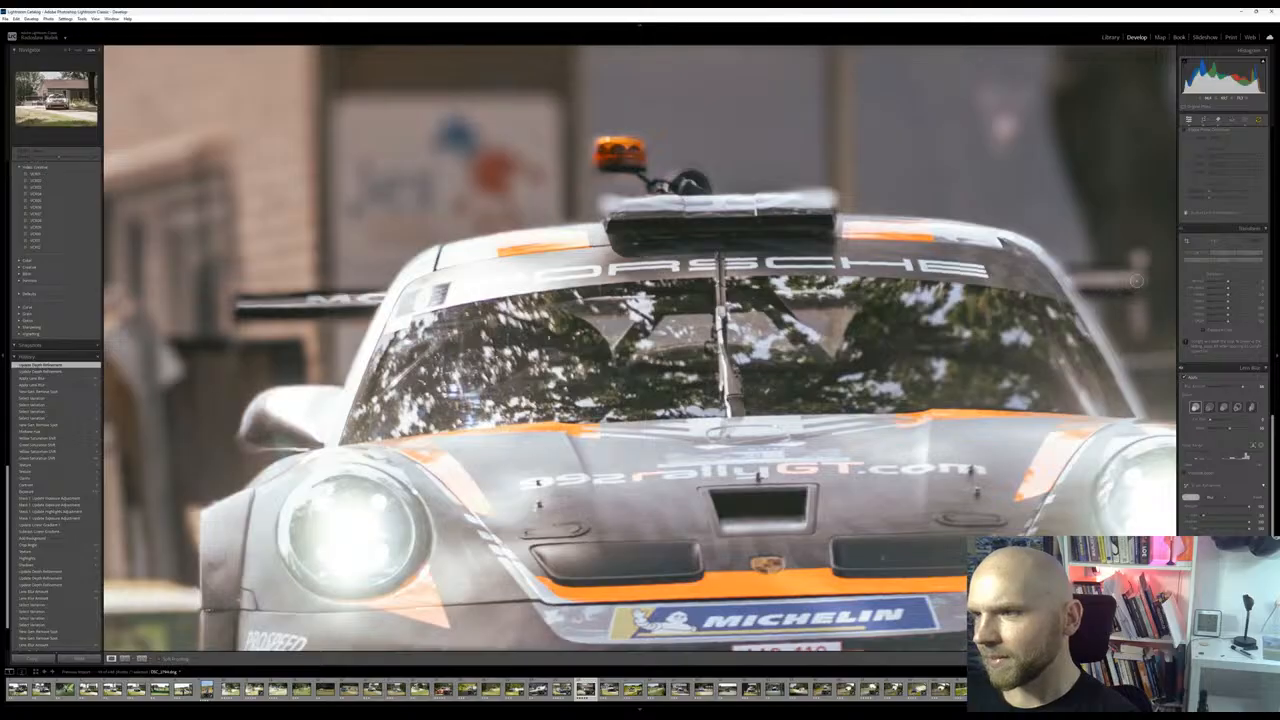
pyautogui.moveTo(1111, 278); pyautogui.dragTo(1138, 280)
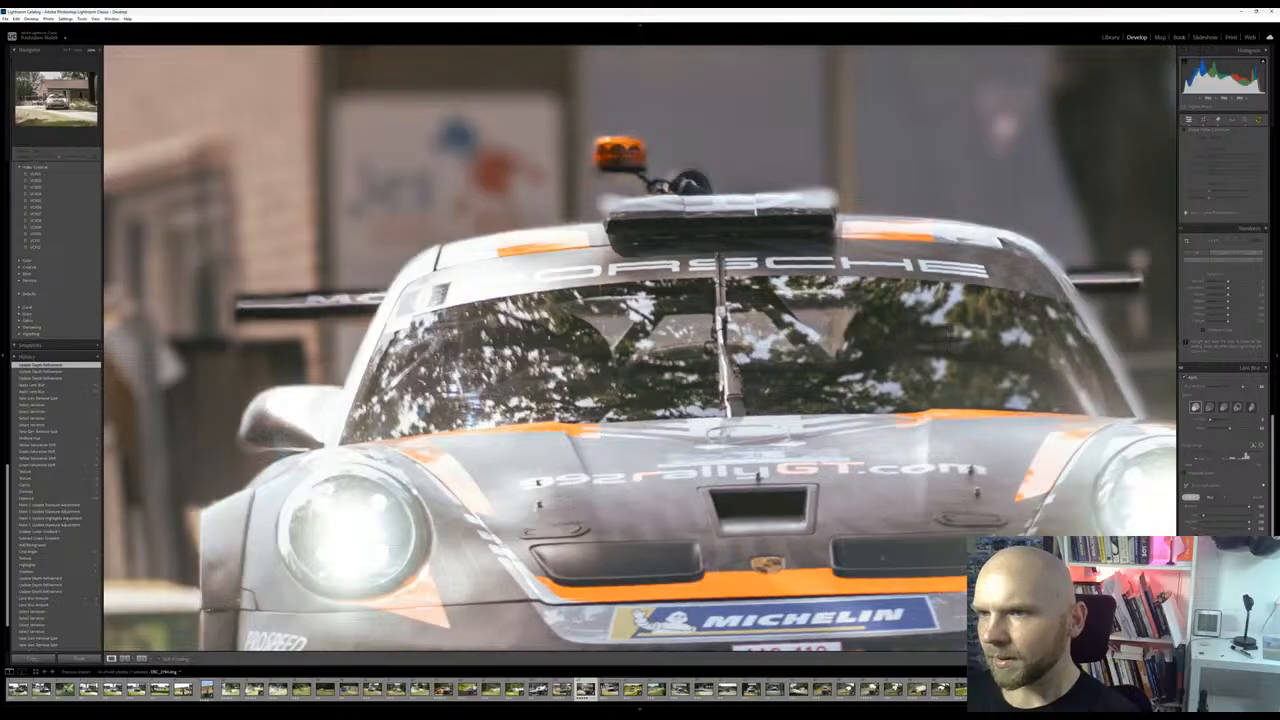
# Brush depth refinements over the edges of the roof-mounted light pod and the orange beacon
pyautogui.moveTo(628, 212); pyautogui.dragTo(624, 215)
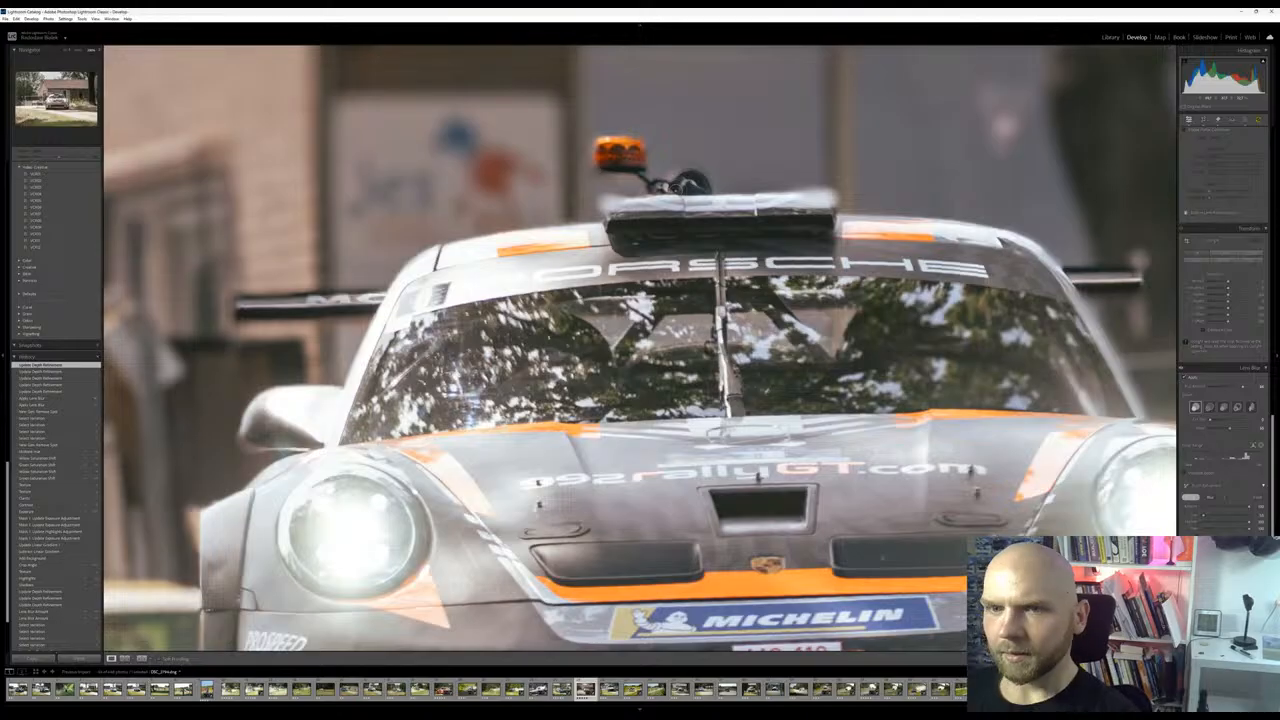
pyautogui.moveTo(810, 200); pyautogui.dragTo(829, 198)
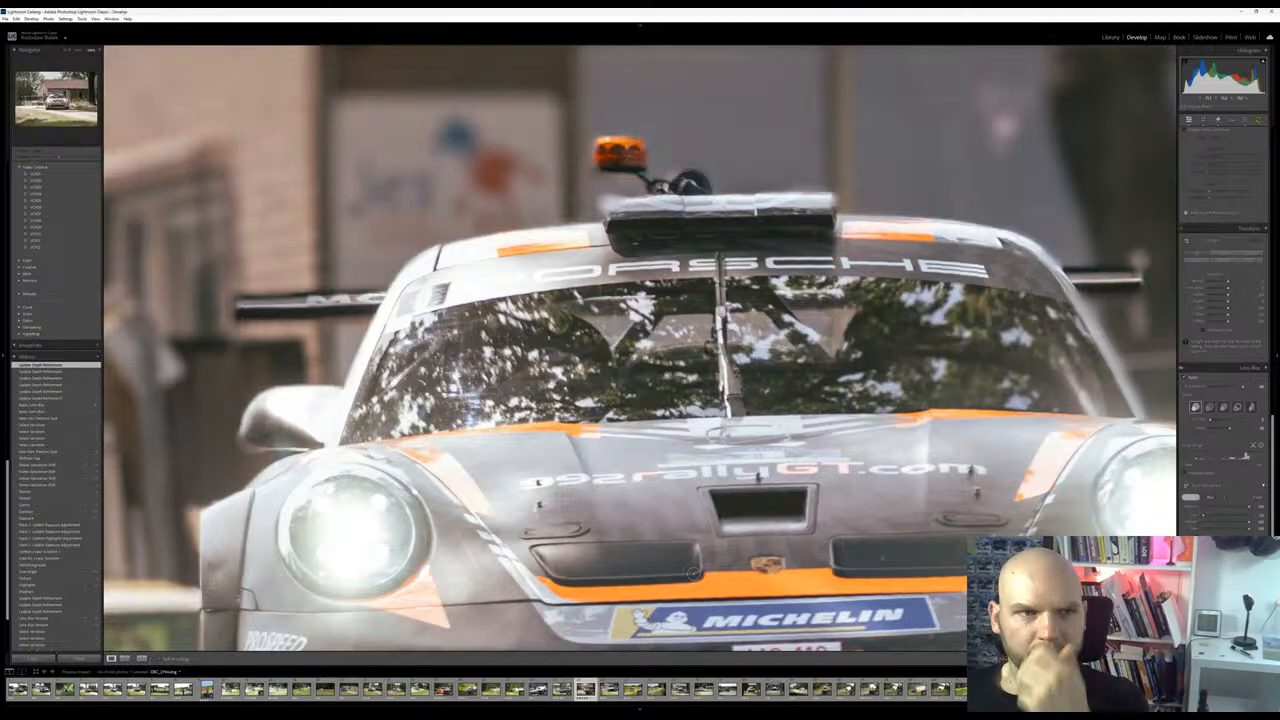
pyautogui.moveTo(45, 335); pyautogui.dragTo(48, 333)
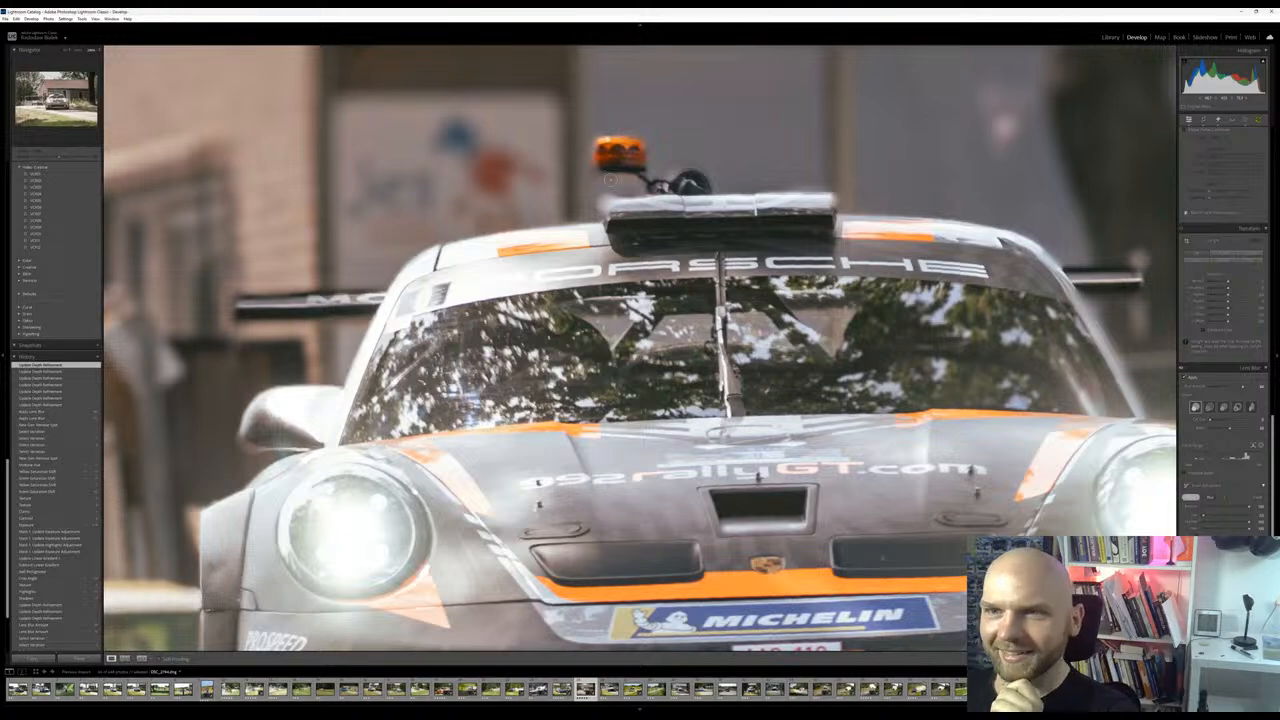
pyautogui.click(604, 163)
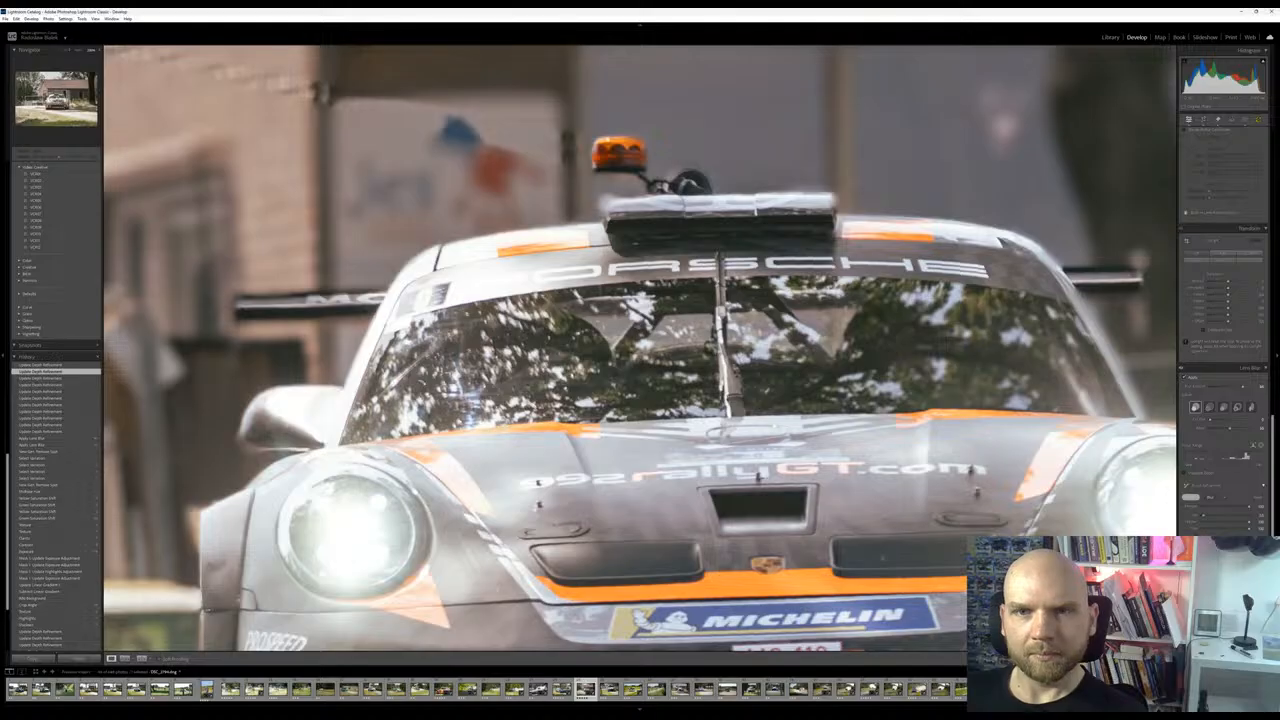
# Compare the recent depth refinement states in the history, both close up on the Porsche's roof and across the whole photo
pyautogui.click(65, 378)
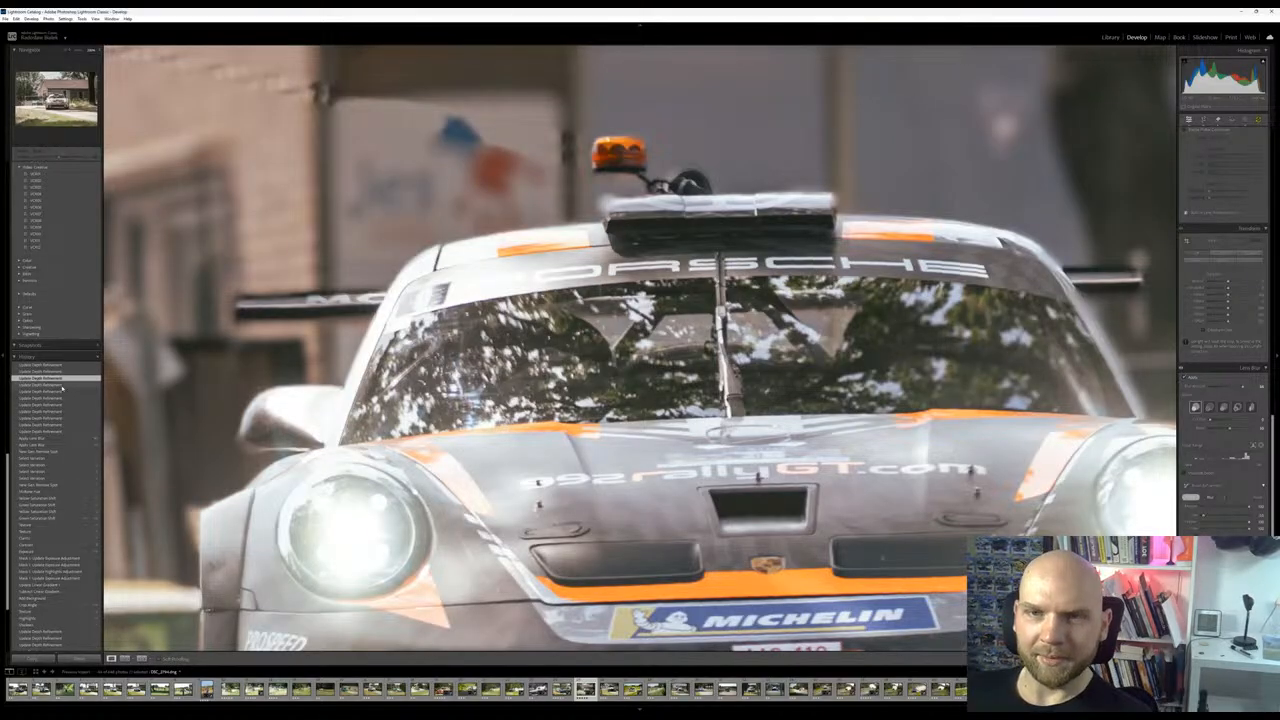
pyautogui.click(62, 385)
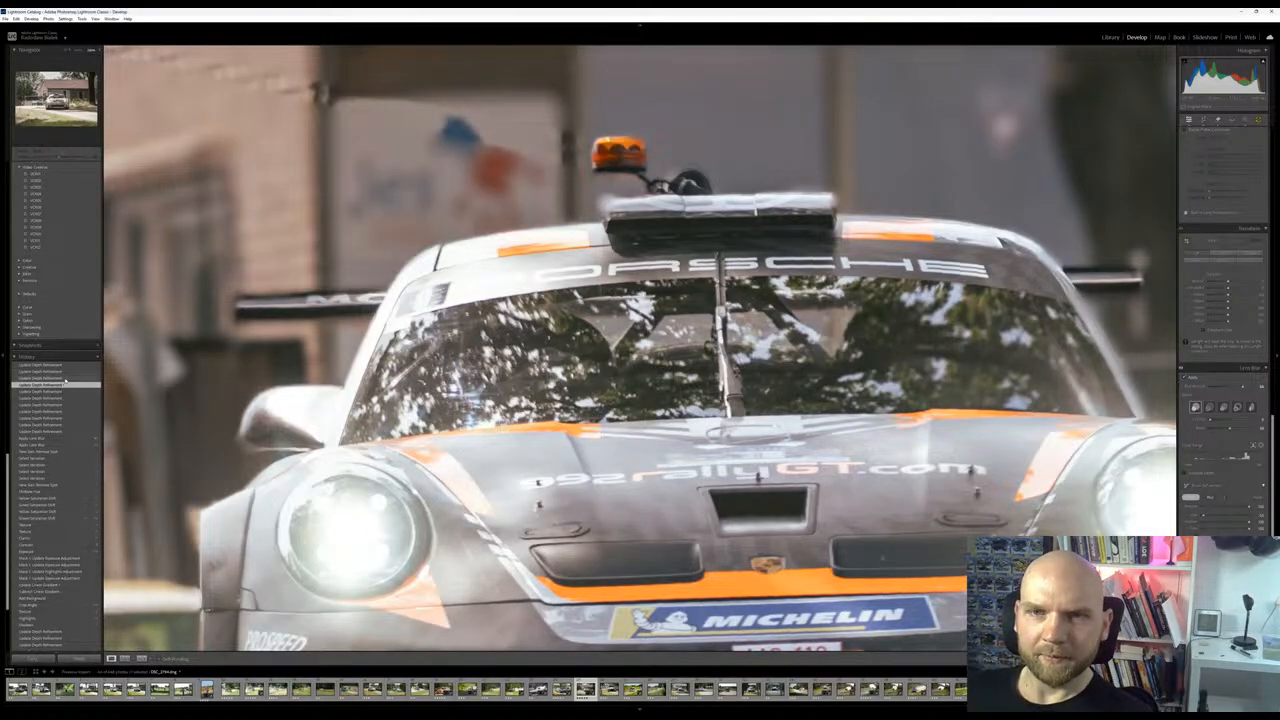
pyautogui.click(66, 378)
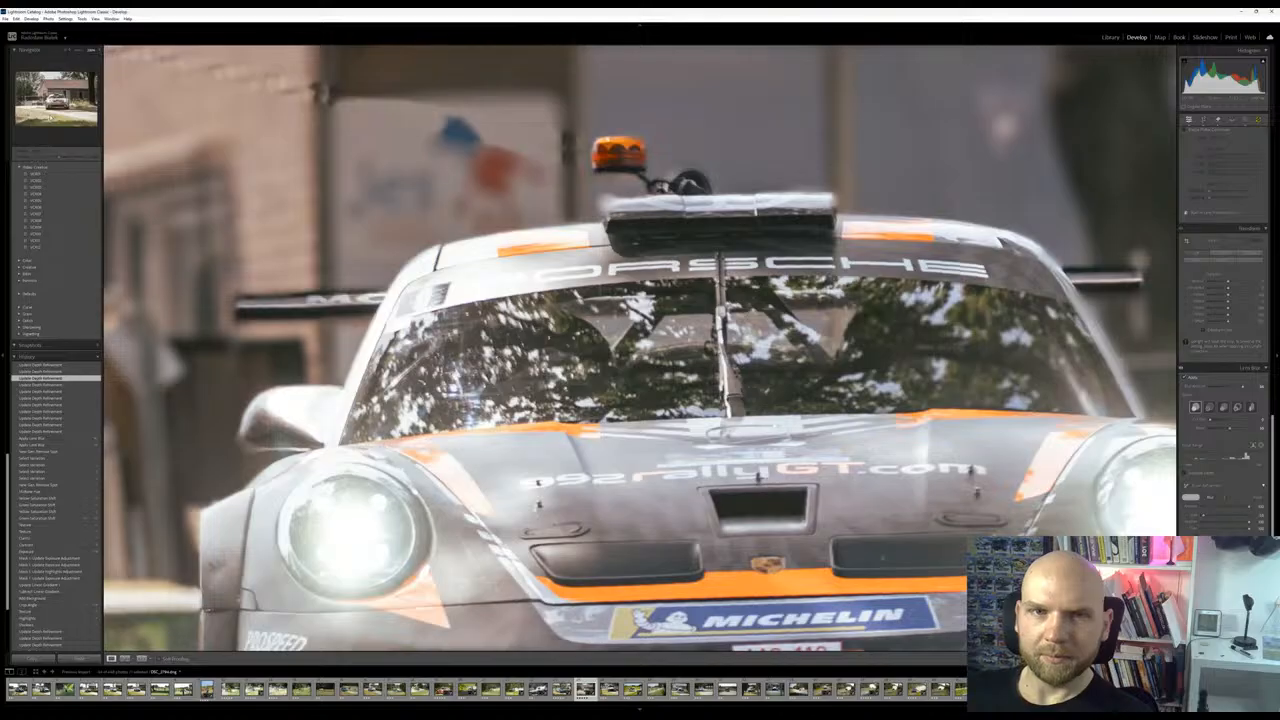
pyautogui.press('z')
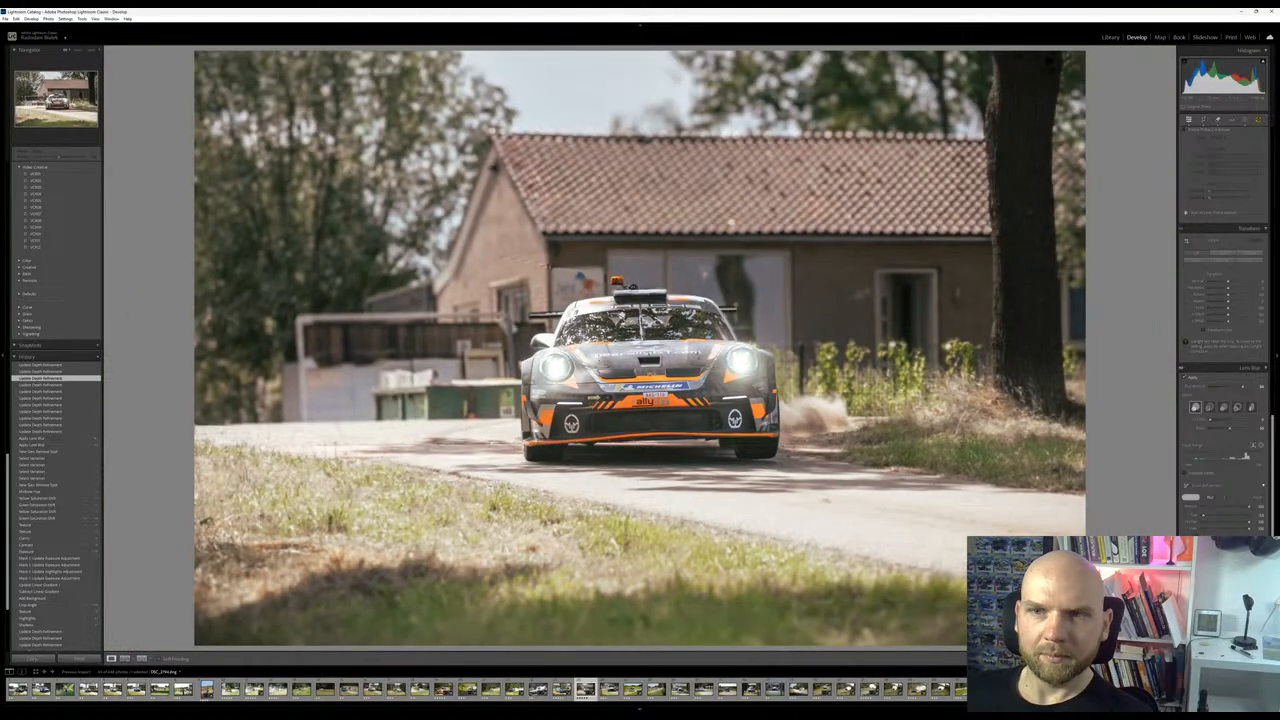
pyautogui.click(66, 385)
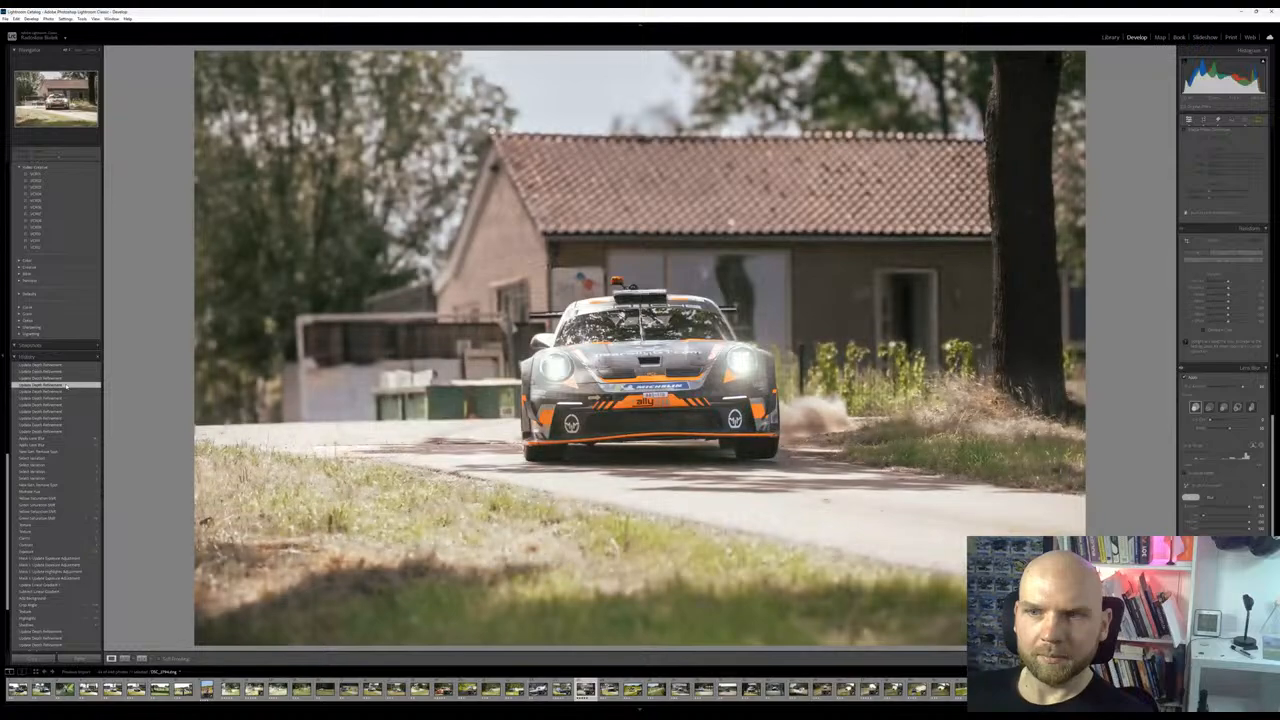
pyautogui.click(66, 398)
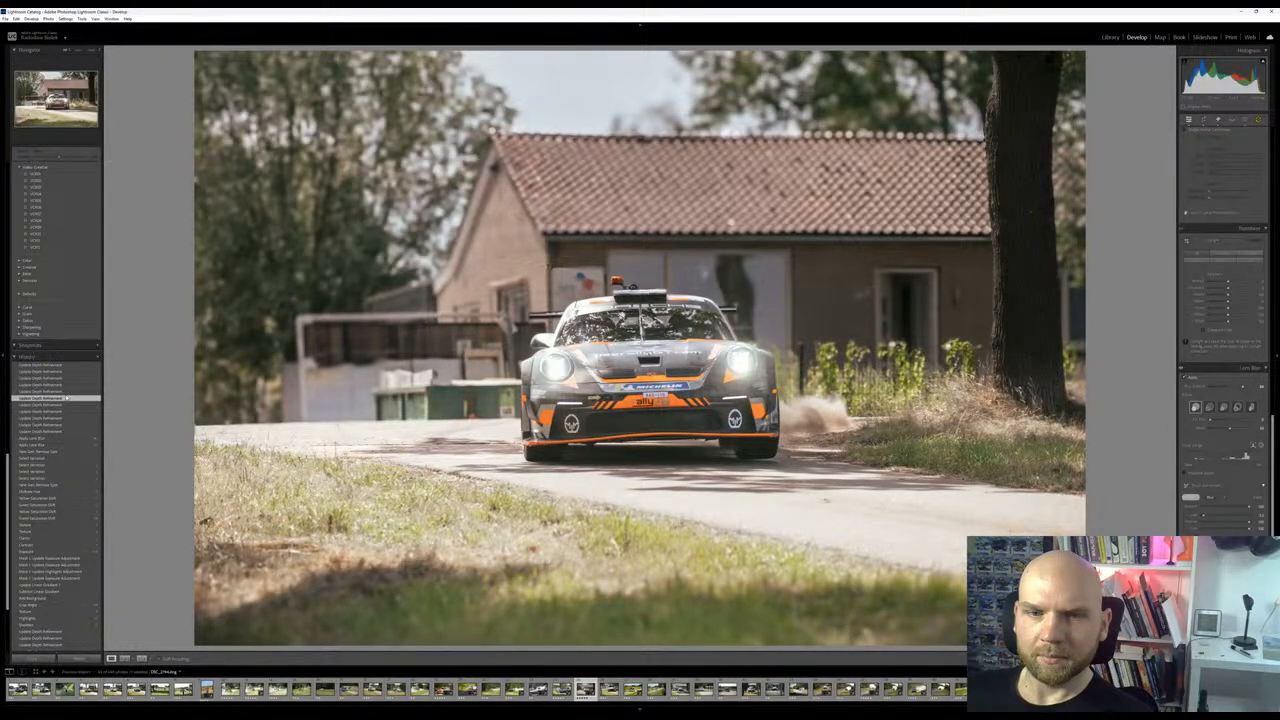
pyautogui.click(66, 405)
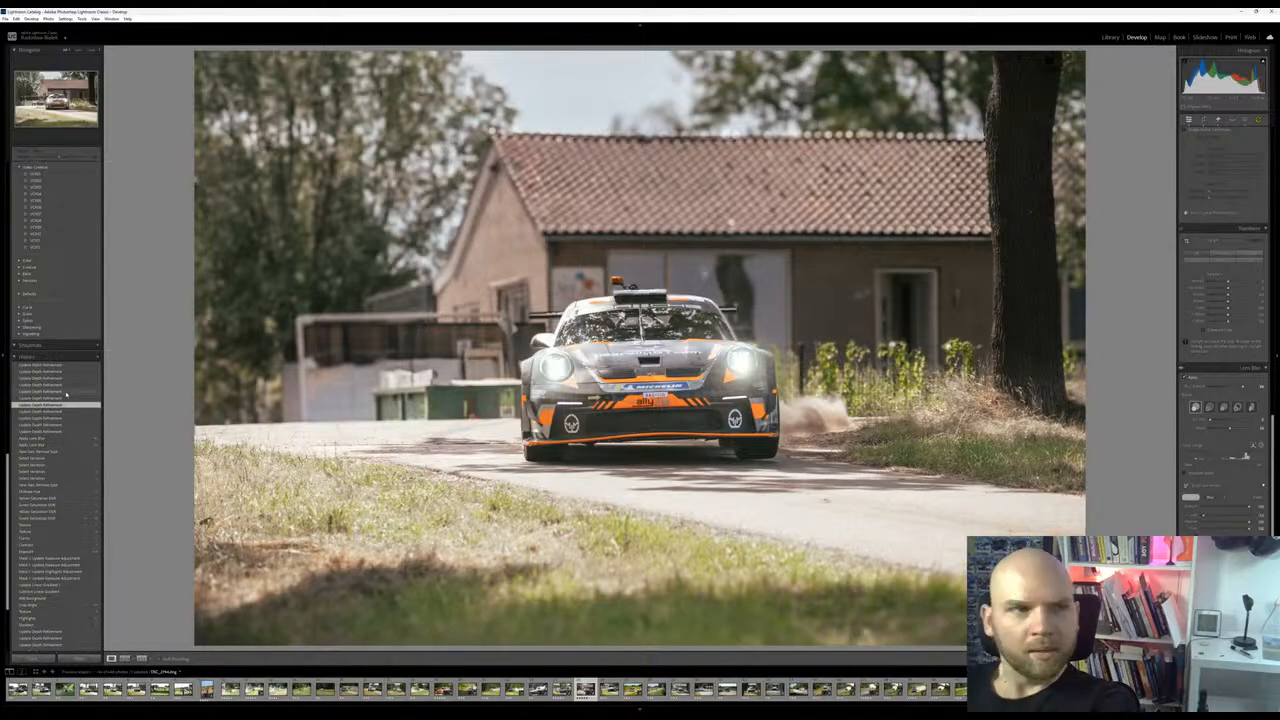
pyautogui.click(66, 392)
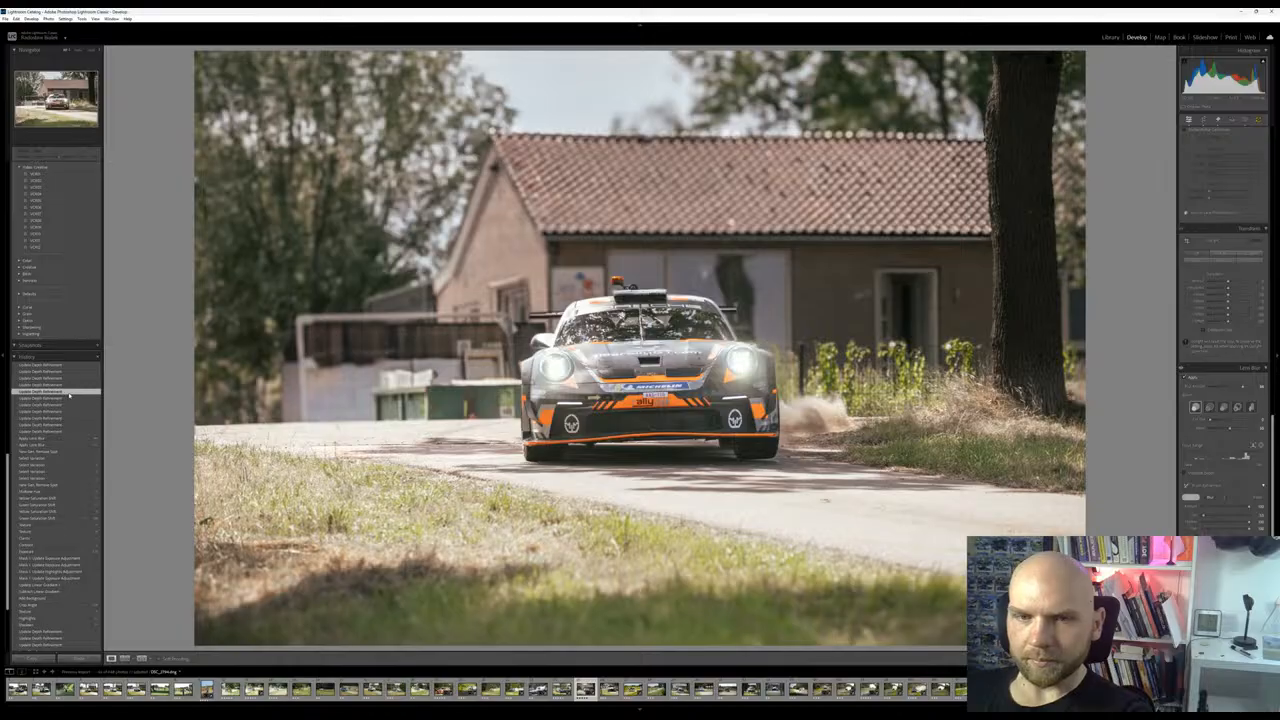
pyautogui.click(70, 379)
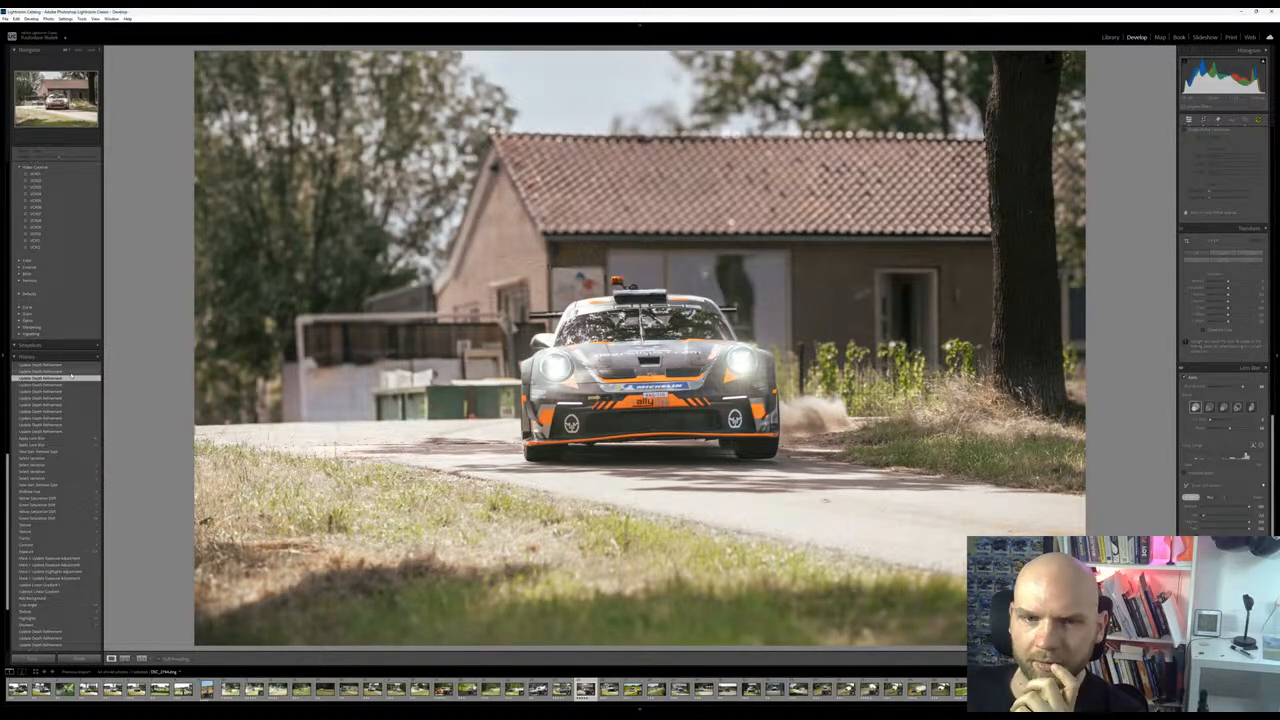
pyautogui.click(72, 384)
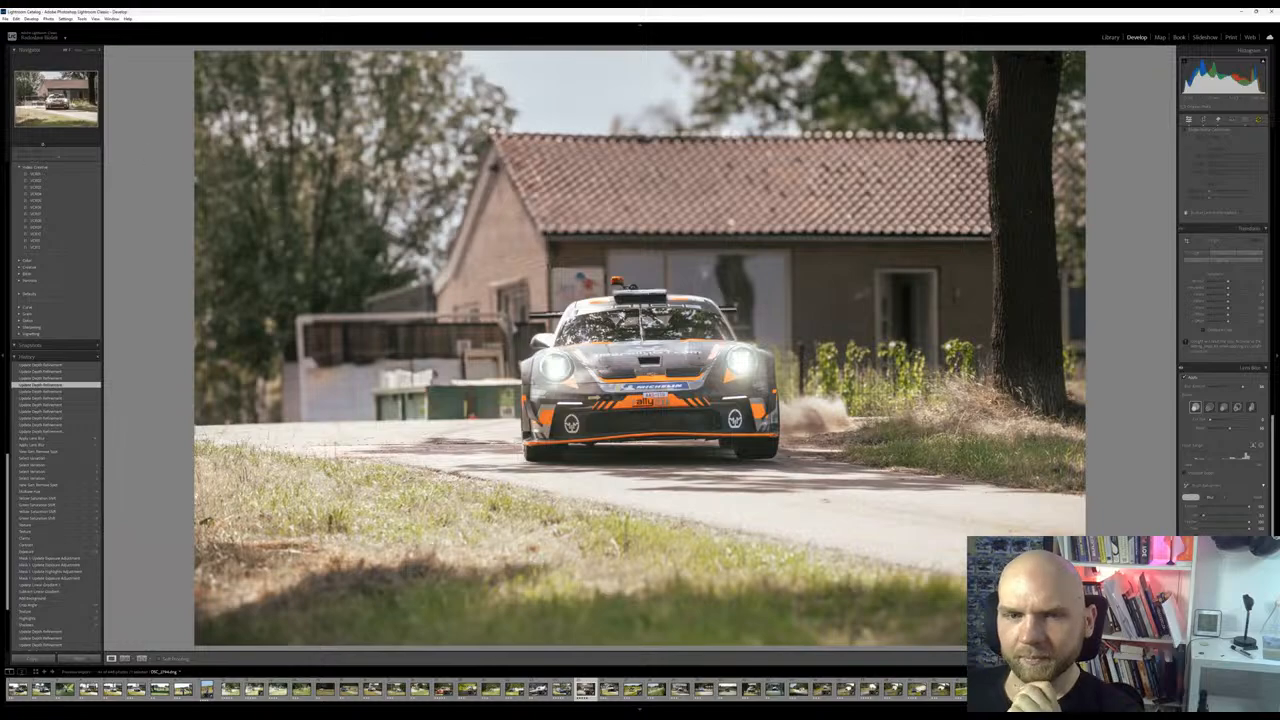
pyautogui.click(71, 391)
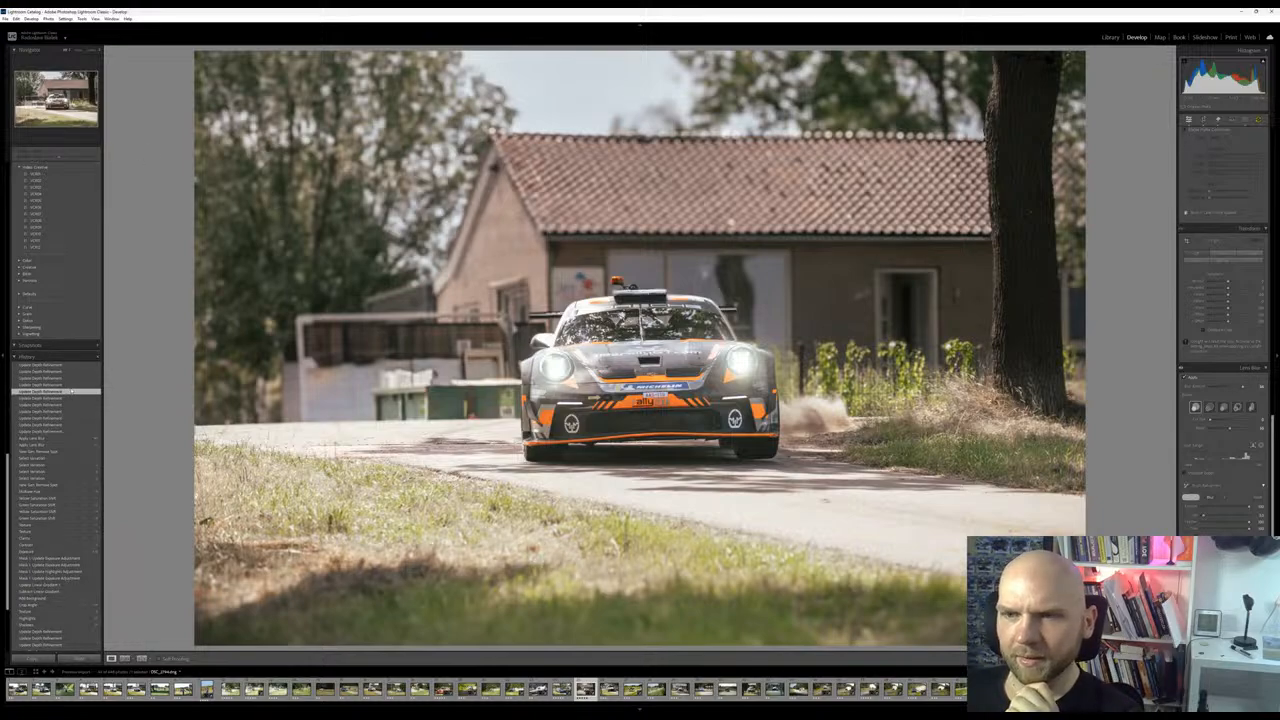
# Step back through the recent Lens Blur depth refinements and return to the newest history state for the Porsche's rear wing
pyautogui.click(77, 51)
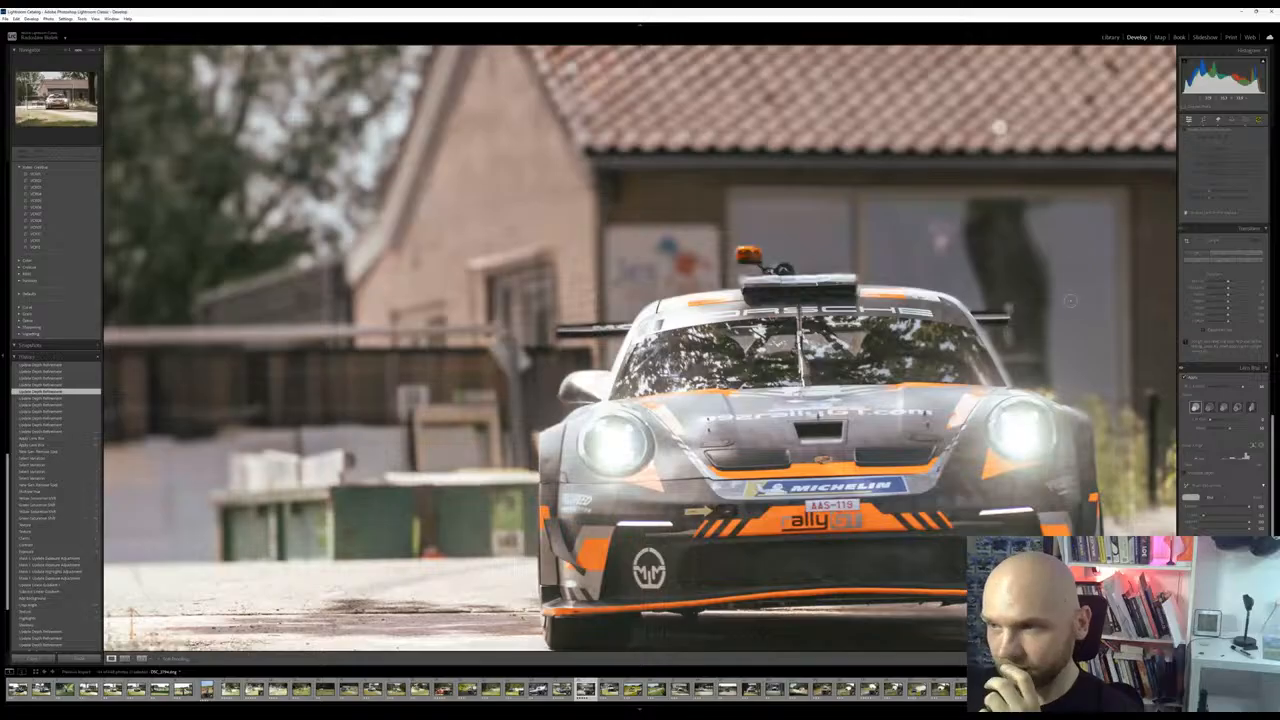
pyautogui.hotkey('ctrl', 'z')
pyautogui.hotkey('ctrl', 'z')
pyautogui.hotkey('ctrl', 'z')
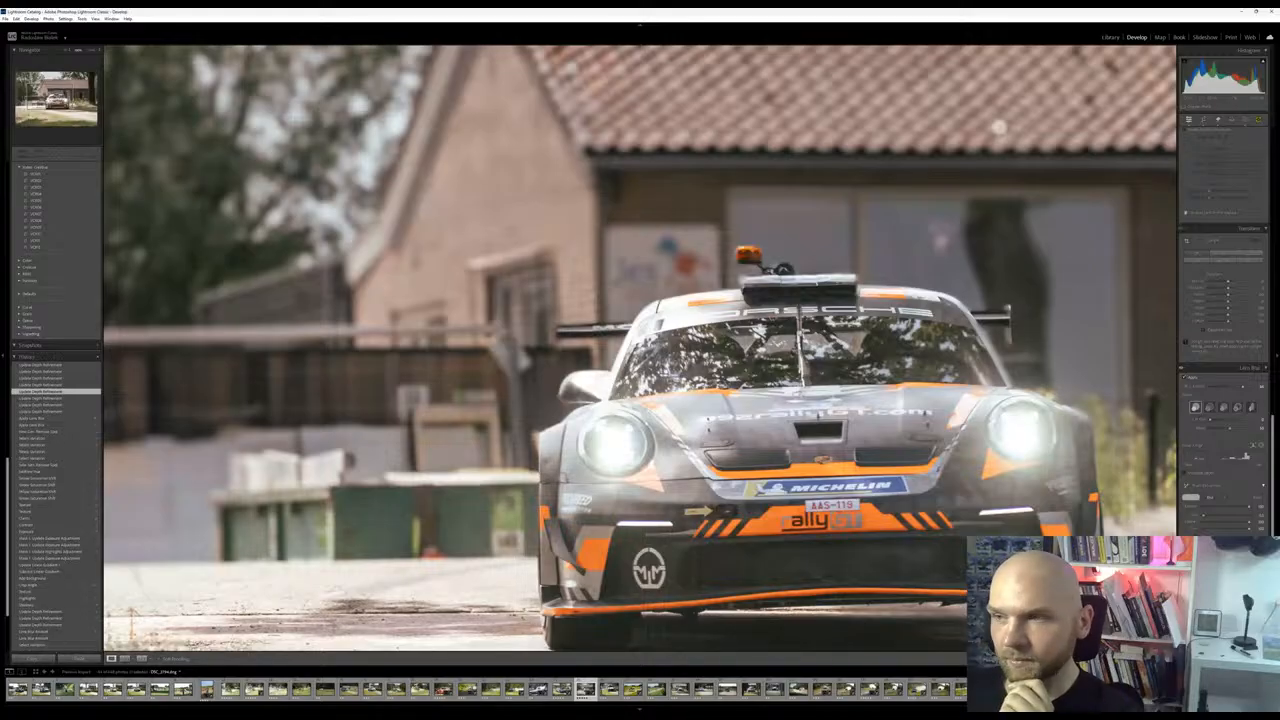
pyautogui.click(41, 365)
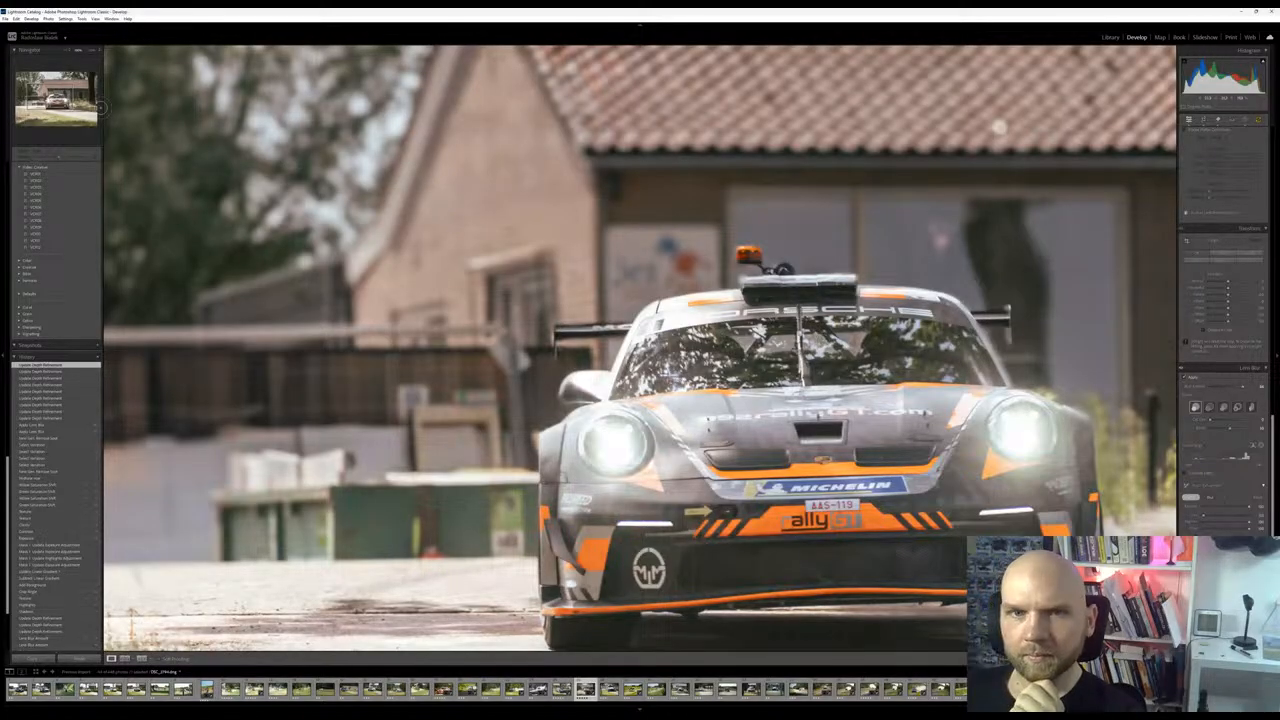
pyautogui.press('z')
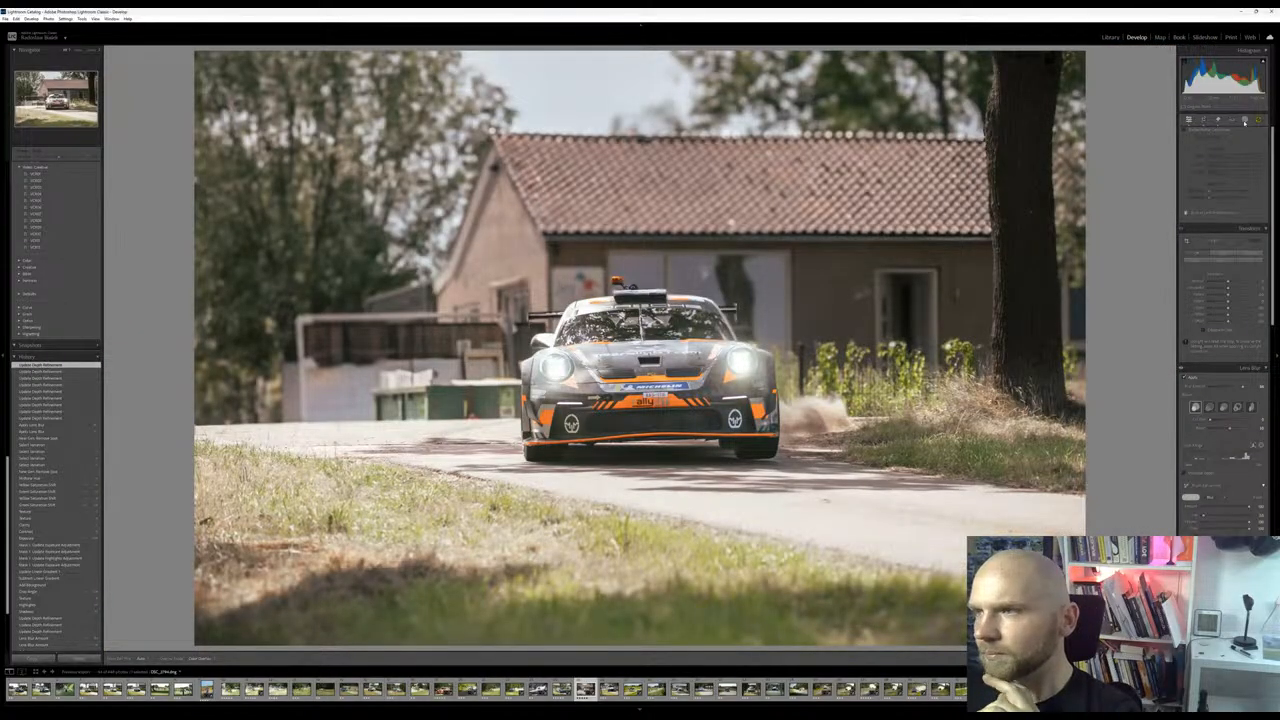
# Create a brush mask over the road beside the Porsche and the dust behind it, and adjust its texture and clarity
pyautogui.click(1244, 121)
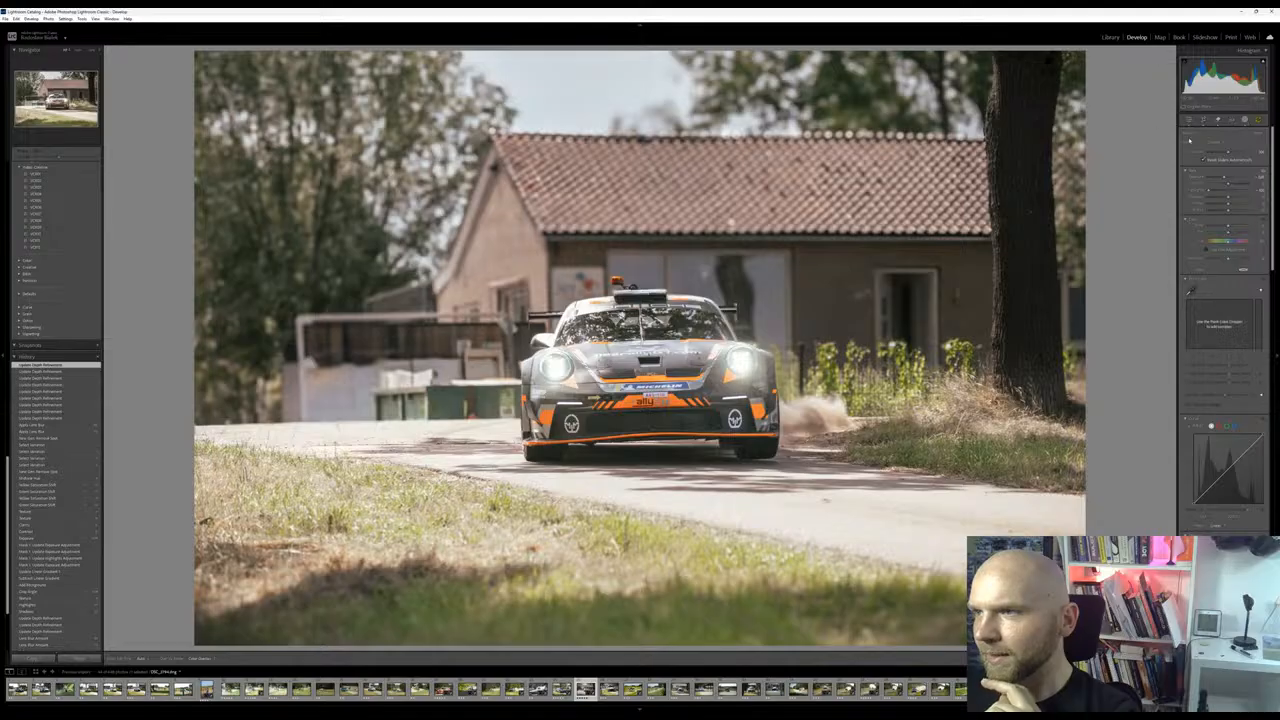
pyautogui.click(1244, 120)
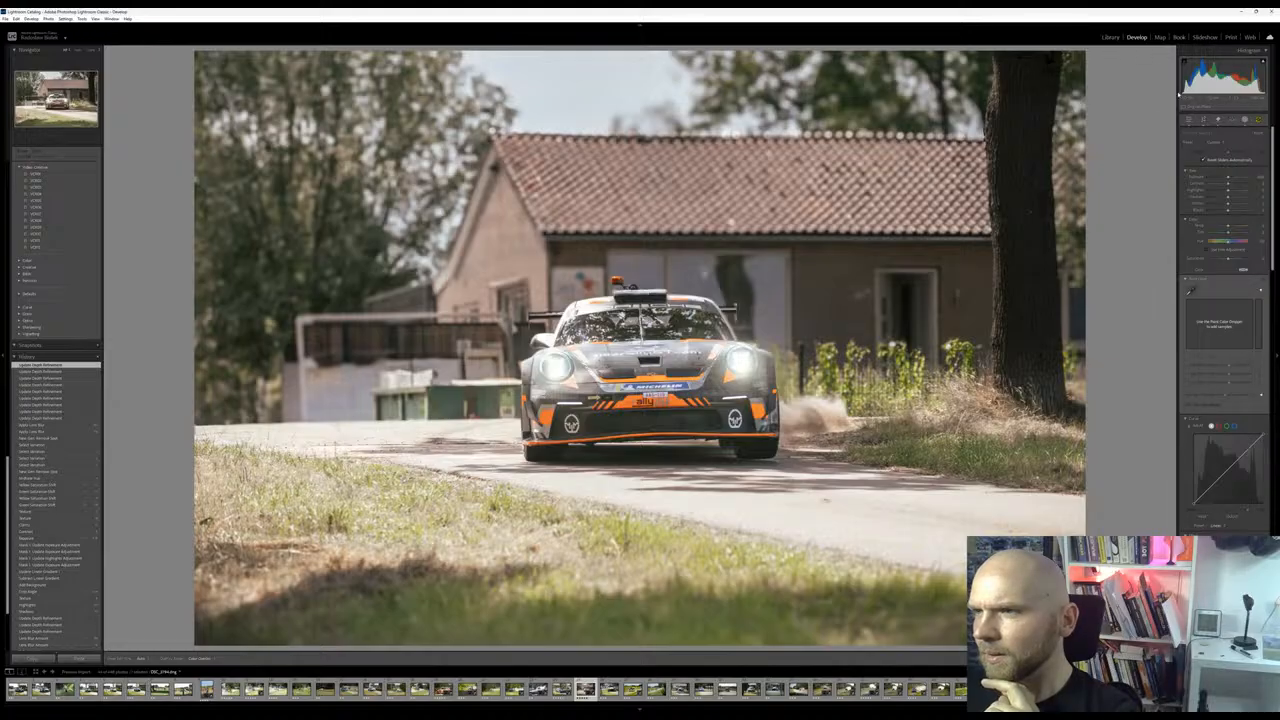
pyautogui.scroll(2, 1225, 200)
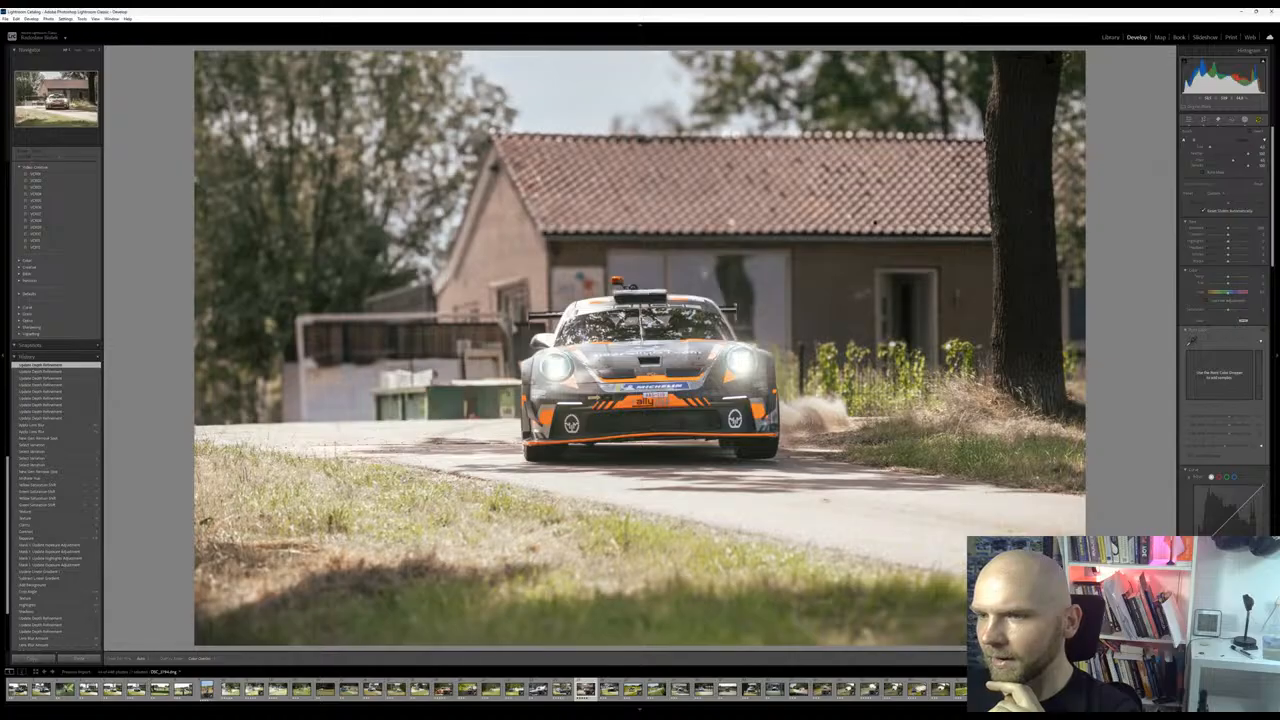
pyautogui.moveTo(845, 410)
pyautogui.mouseDown()
pyautogui.moveTo(812, 440)
pyautogui.moveTo(885, 492)
pyautogui.moveTo(790, 468)
pyautogui.mouseUp()
pyautogui.moveTo(1070, 514)
pyautogui.mouseDown()
pyautogui.moveTo(835, 500)
pyautogui.moveTo(795, 514)
pyautogui.moveTo(925, 525)
pyautogui.moveTo(870, 540)
pyautogui.moveTo(605, 486)
pyautogui.moveTo(805, 495)
pyautogui.moveTo(660, 484)
pyautogui.moveTo(838, 534)
pyautogui.mouseUp()
pyautogui.moveTo(990, 512); pyautogui.dragTo(1074, 512)
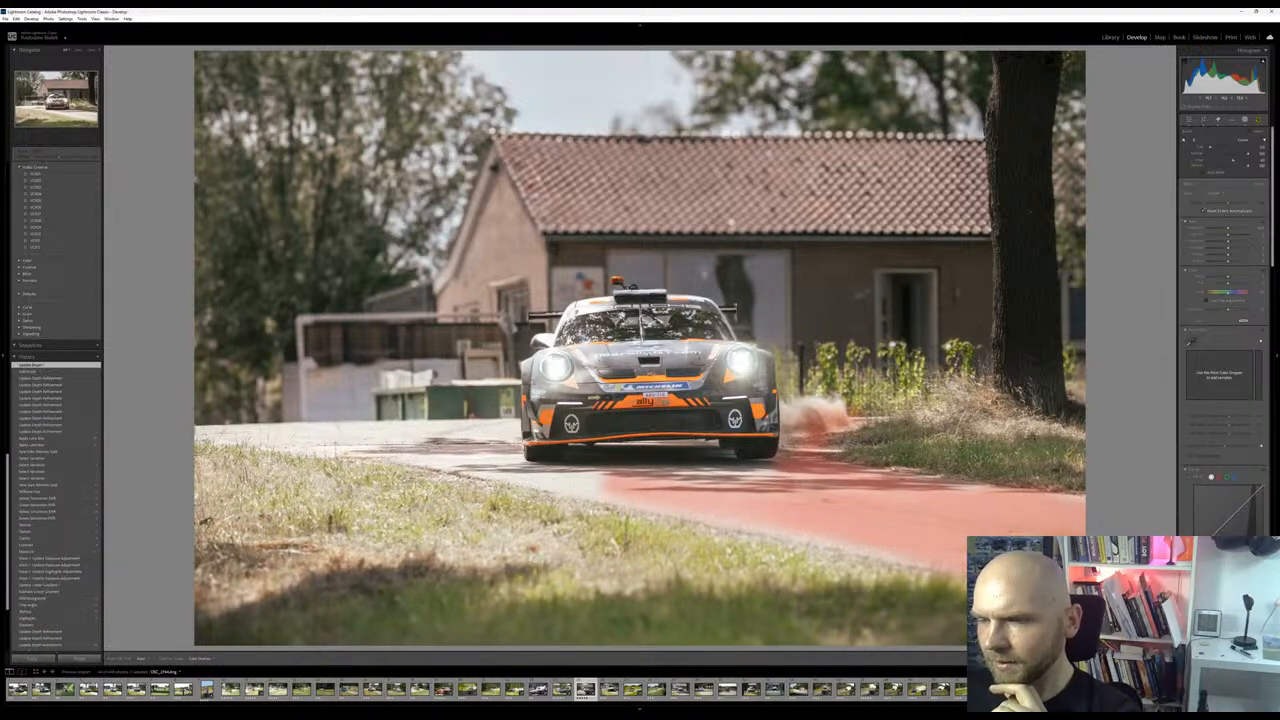
pyautogui.moveTo(776, 473); pyautogui.dragTo(728, 485)
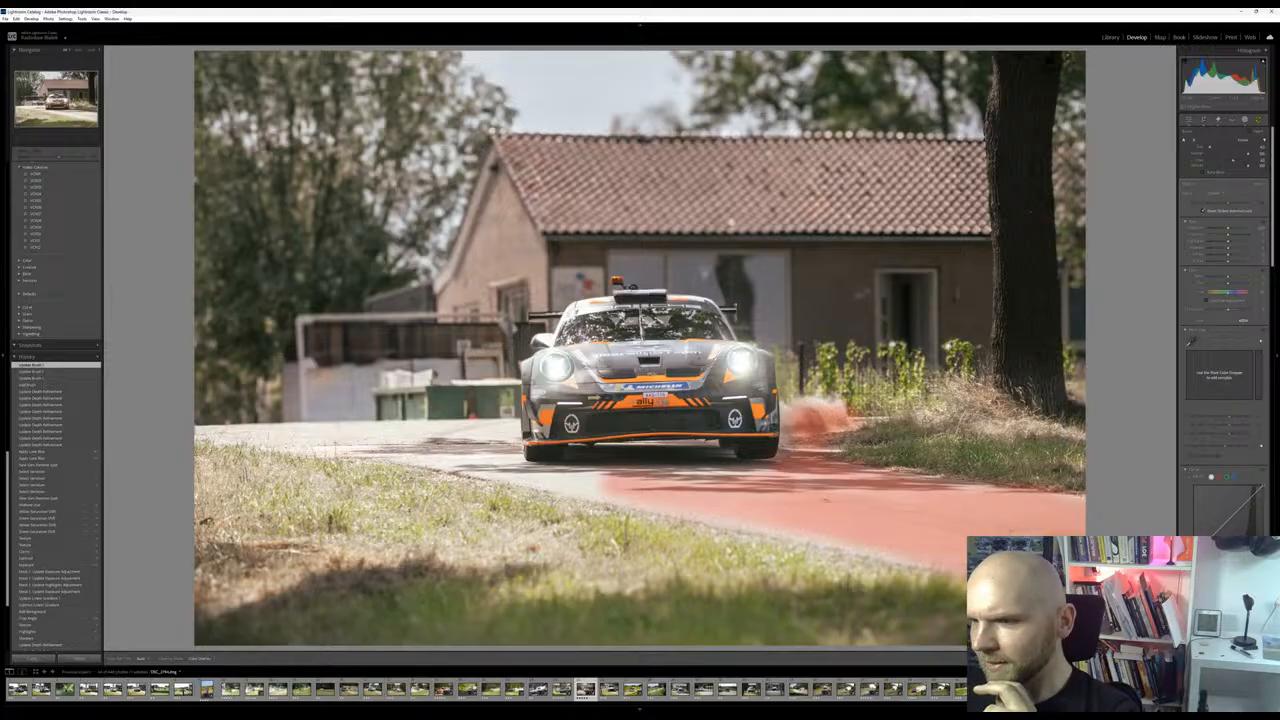
pyautogui.press('o')
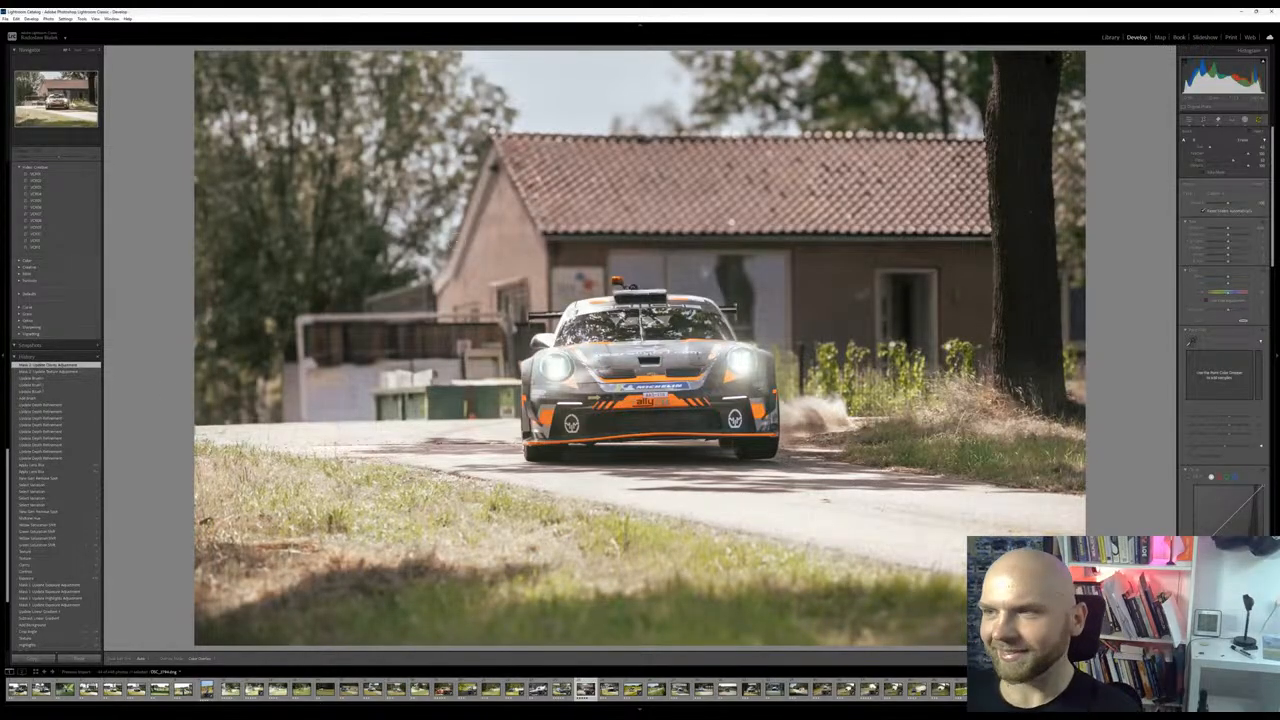
# Crop the Porsche photo tighter on all sides and shift the image so the car sits slightly left of centre
pyautogui.click(1203, 120)
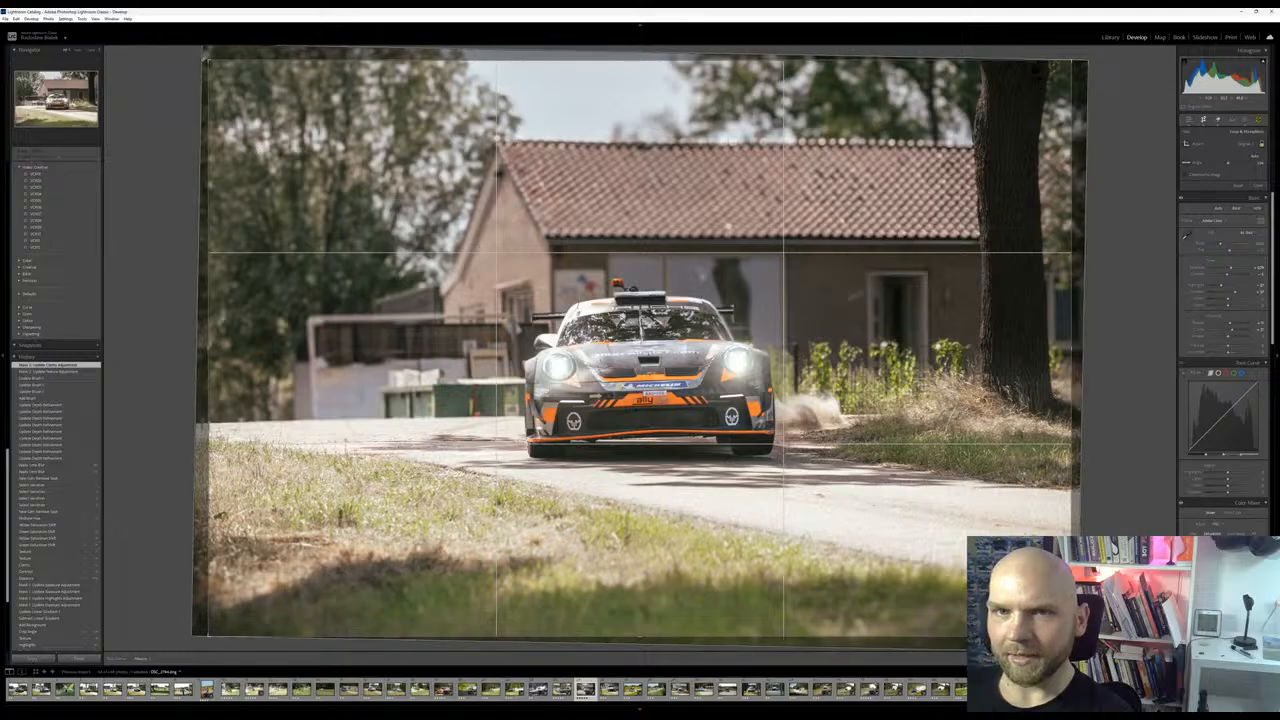
pyautogui.moveTo(208, 60)
pyautogui.mouseDown()
pyautogui.moveTo(250, 88)
pyautogui.moveTo(257, 76)
pyautogui.moveTo(208, 52)
pyautogui.moveTo(213, 64)
pyautogui.mouseUp()
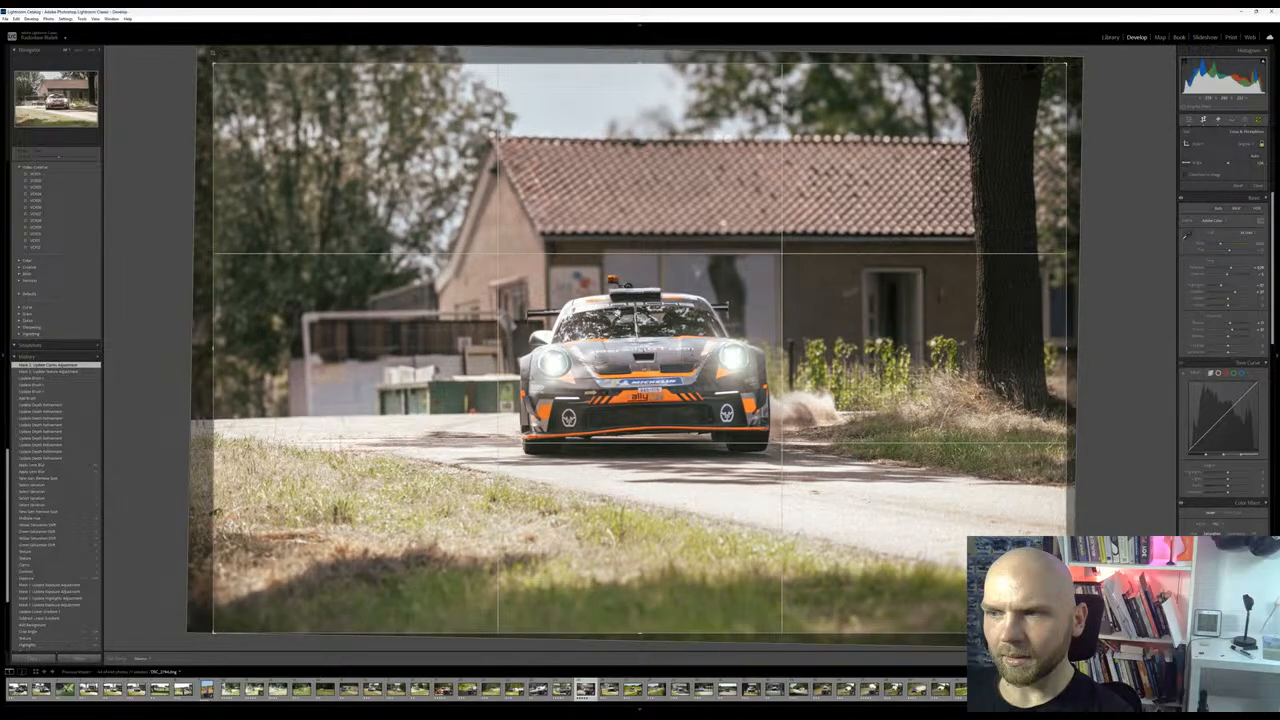
pyautogui.moveTo(1067, 348); pyautogui.dragTo(1022, 348)
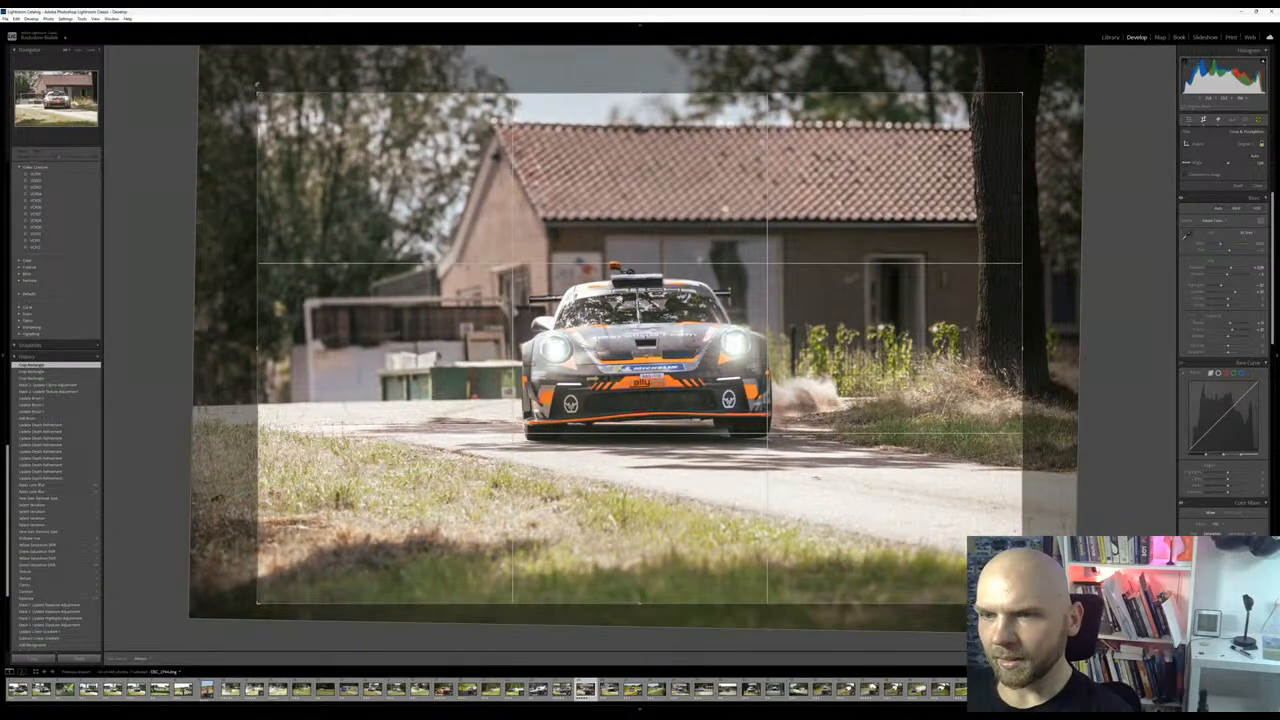
pyautogui.moveTo(621, 363); pyautogui.dragTo(583, 367)
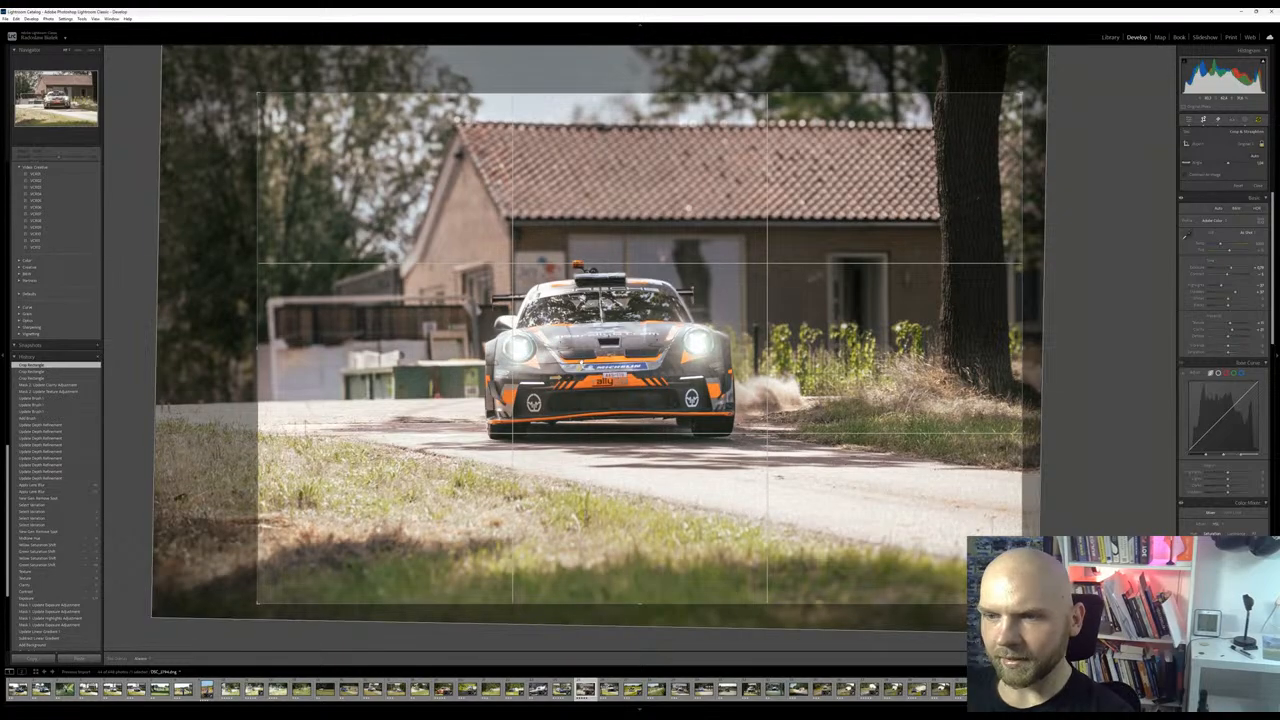
pyautogui.press('Return')
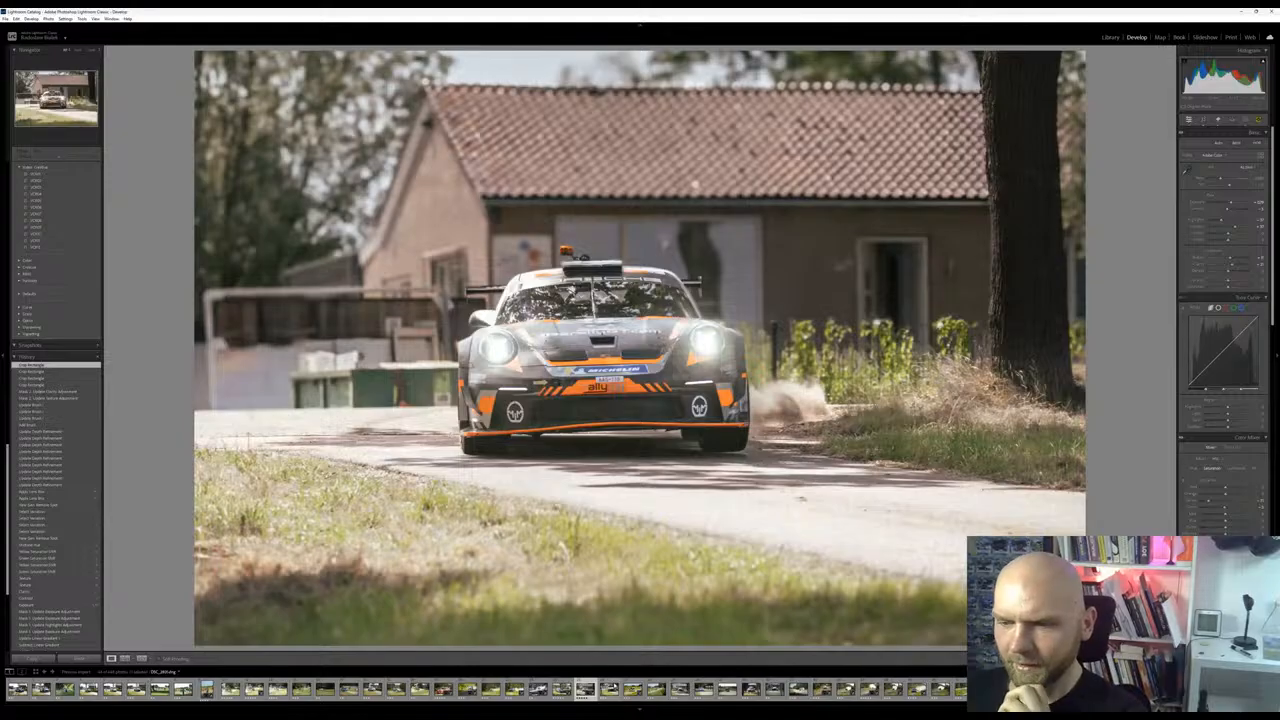
# Move on to the photo of the Ford seen from behind and compare its preset look with the imported original
pyautogui.click(609, 690)
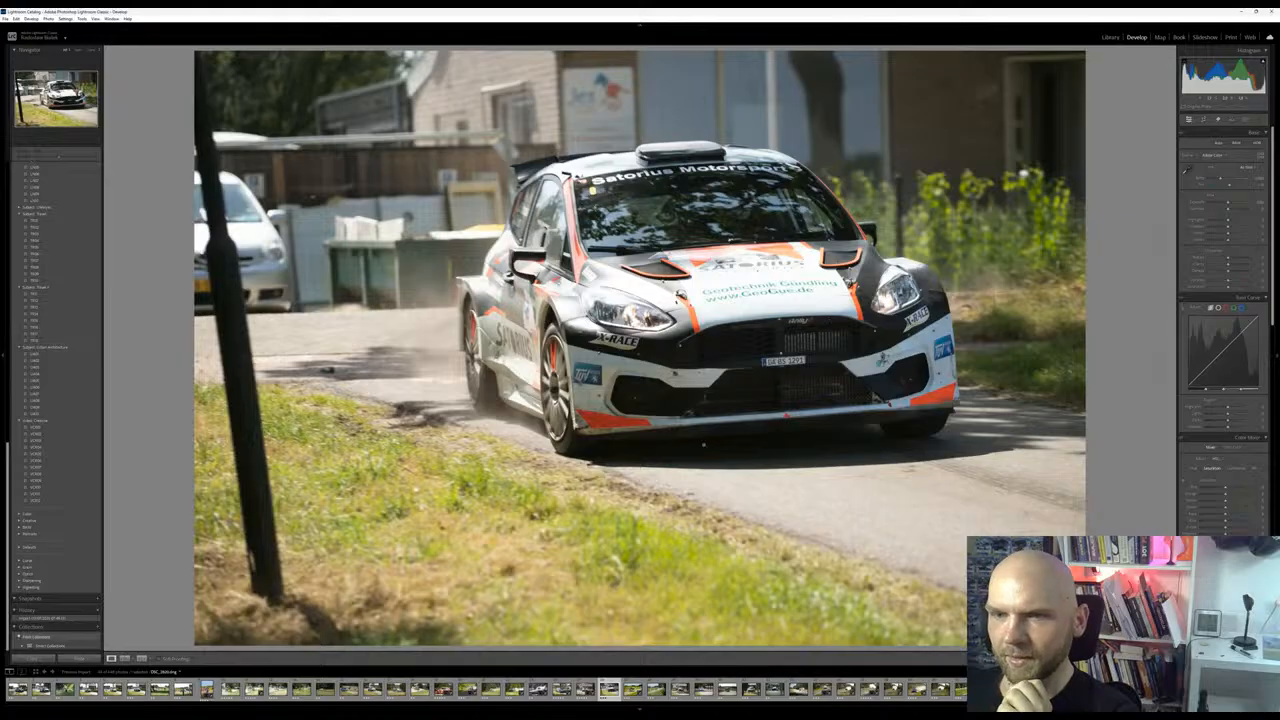
pyautogui.press('Right')
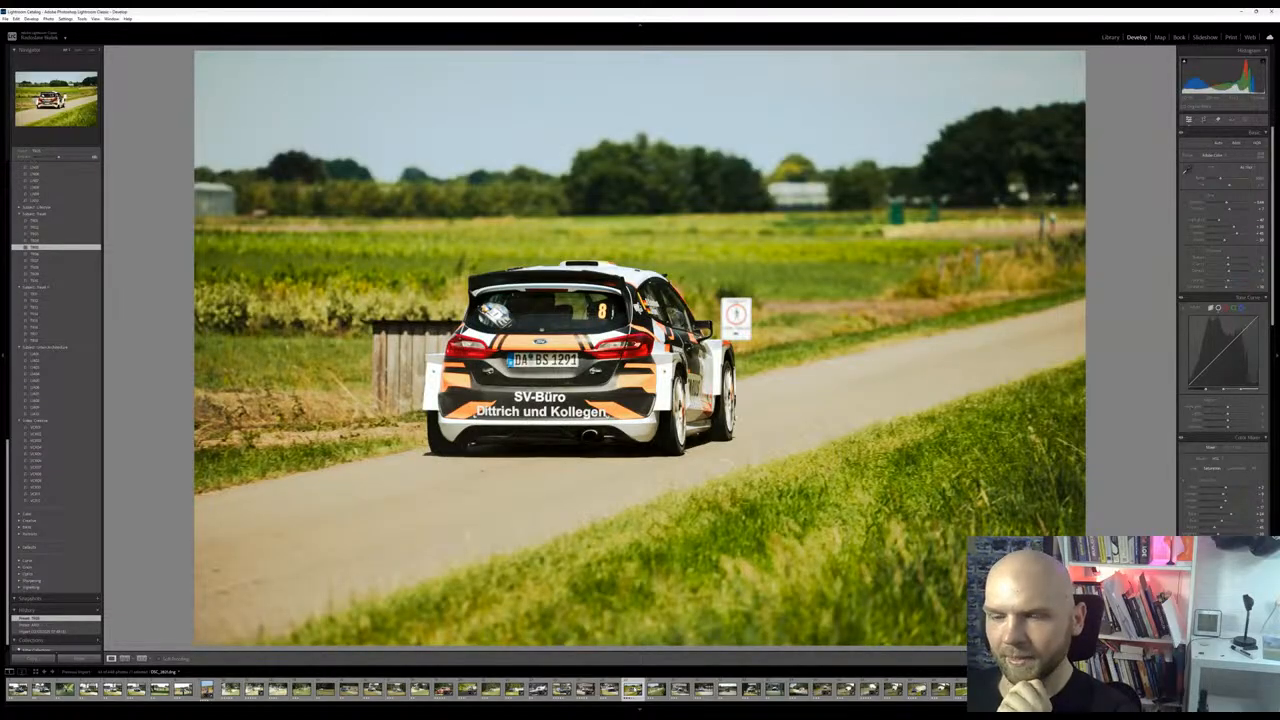
pyautogui.scroll(-1, 62, 622)
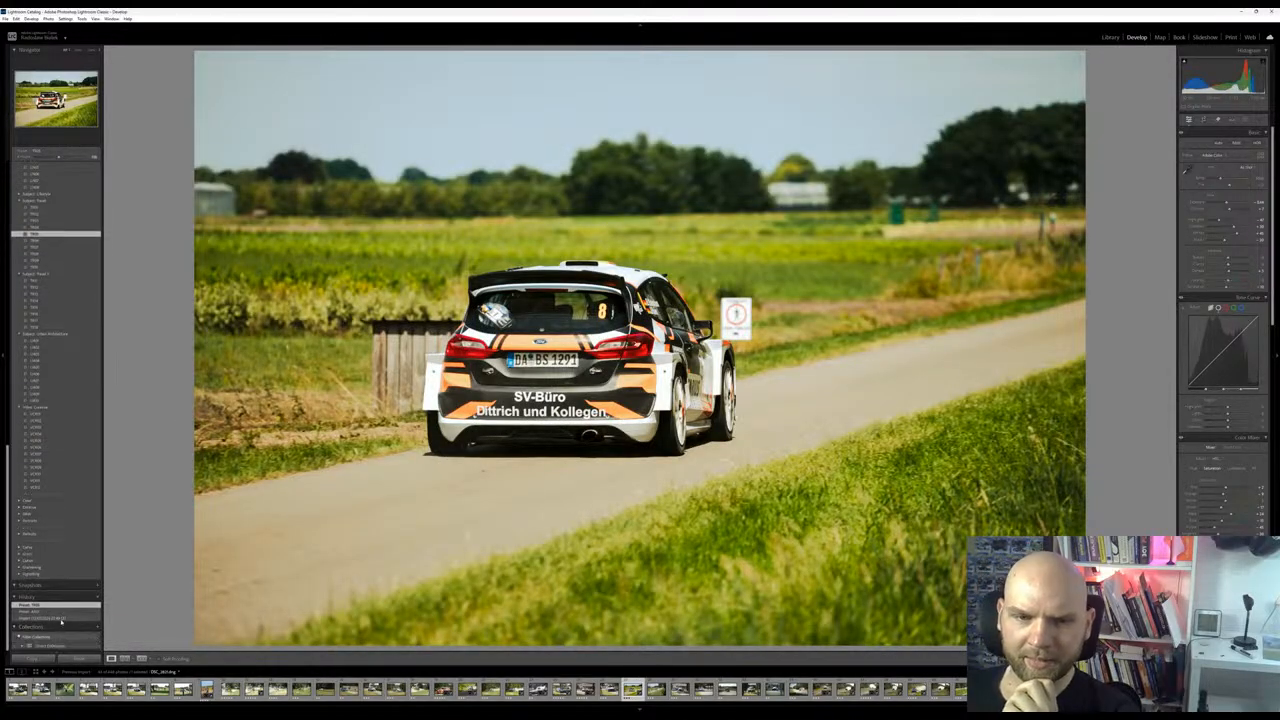
pyautogui.click(61, 619)
pyautogui.click(57, 605)
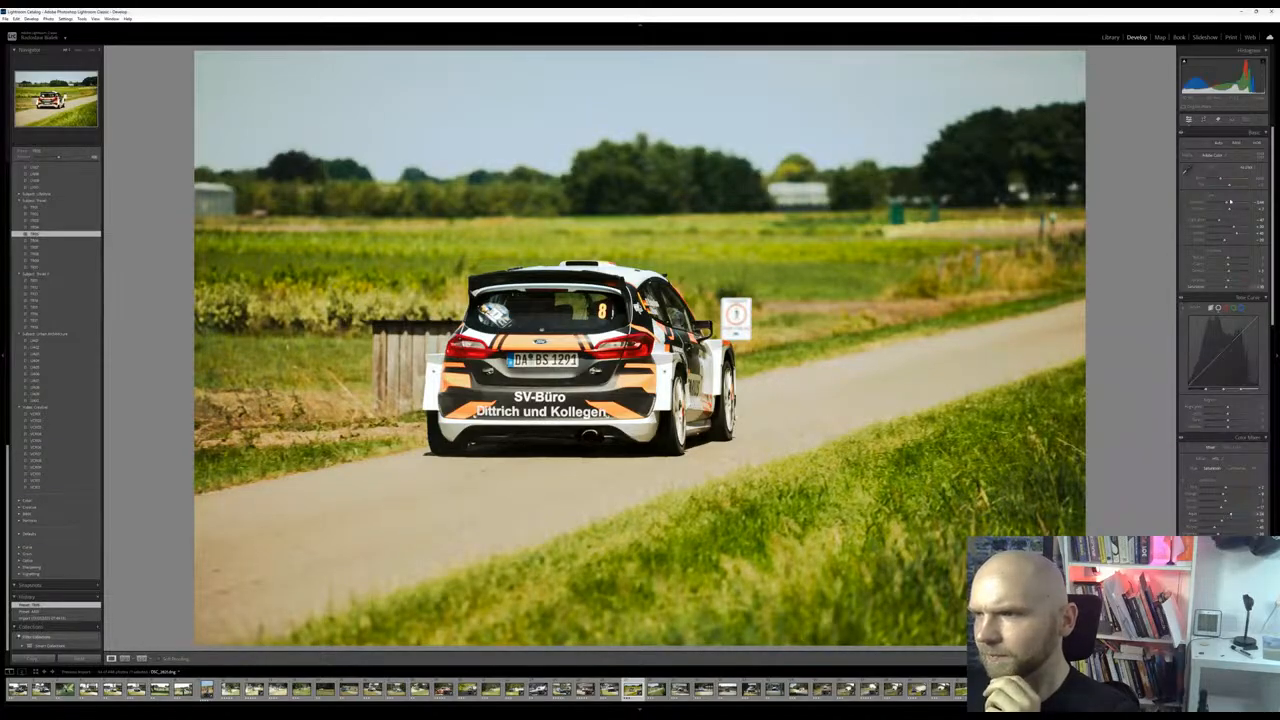
# Lower the contrast of the rear-view Ford photo
pyautogui.moveTo(1230, 212); pyautogui.dragTo(1227, 209)
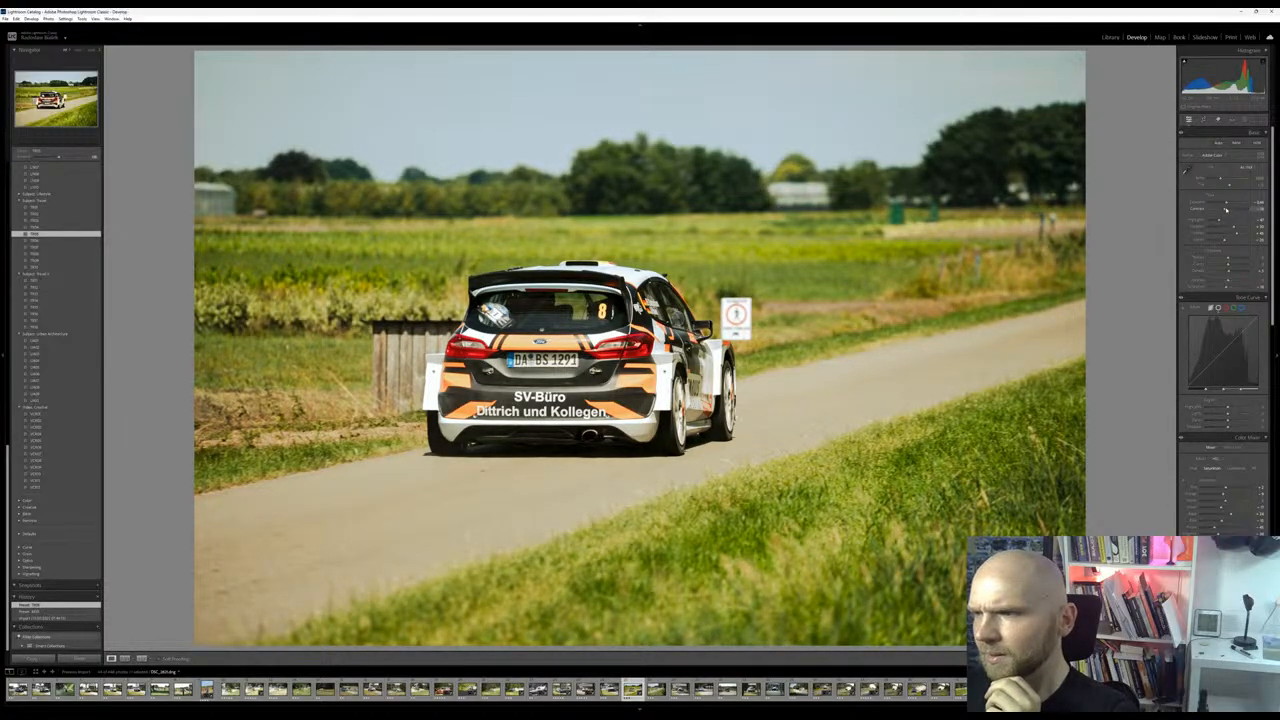
pyautogui.moveTo(1215, 209); pyautogui.dragTo(1221, 205)
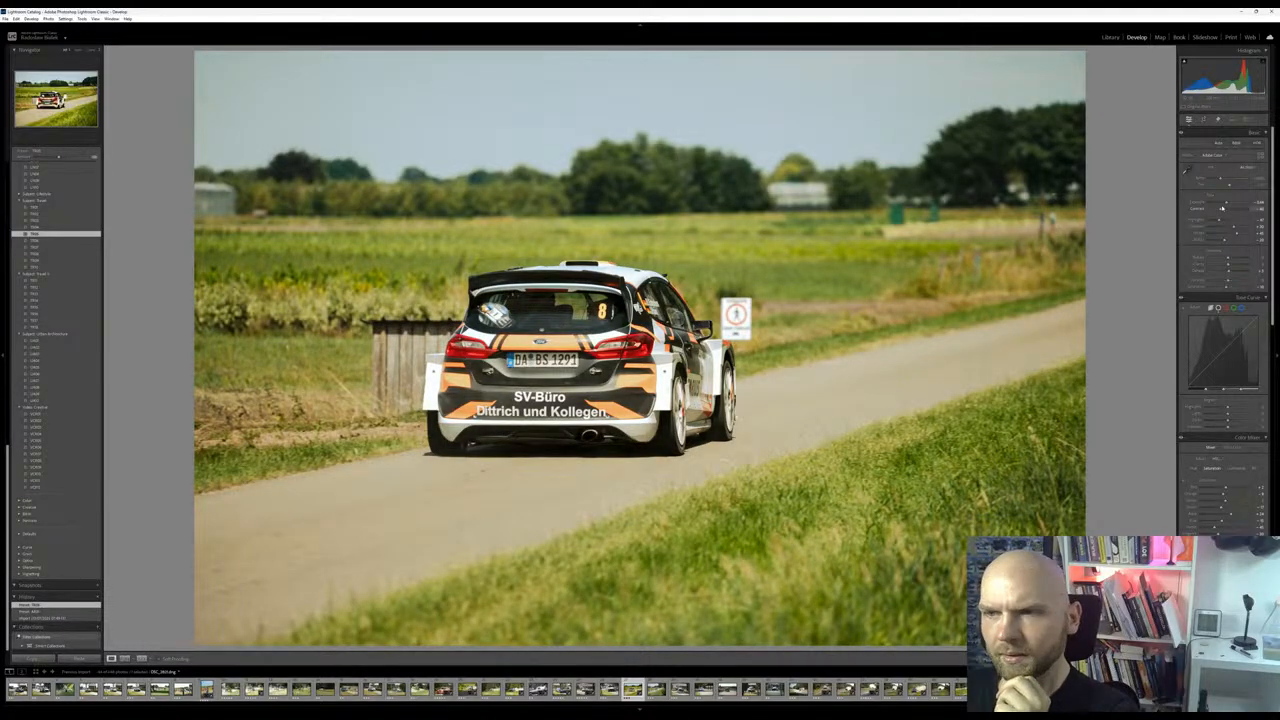
pyautogui.press('z')
pyautogui.press('z')
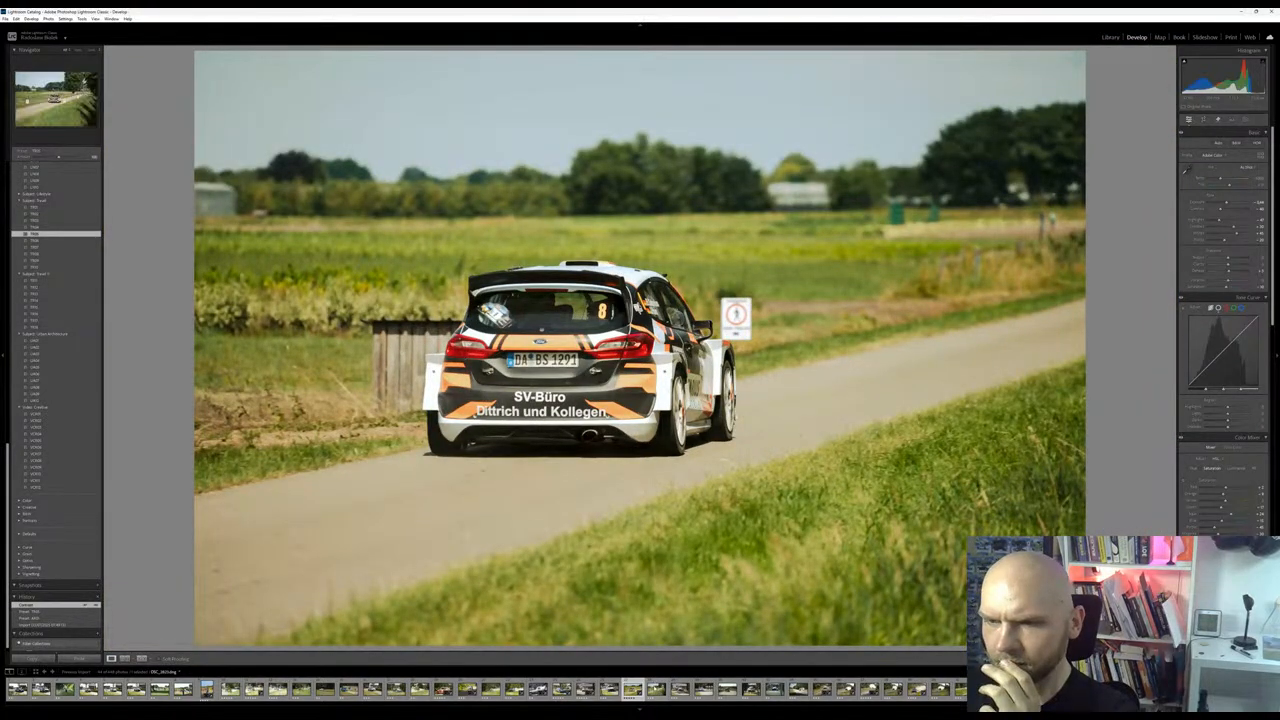
# Skip the distant rear-view shot and open the photo of the black-and-white rally car in front of the house
pyautogui.press('Right')
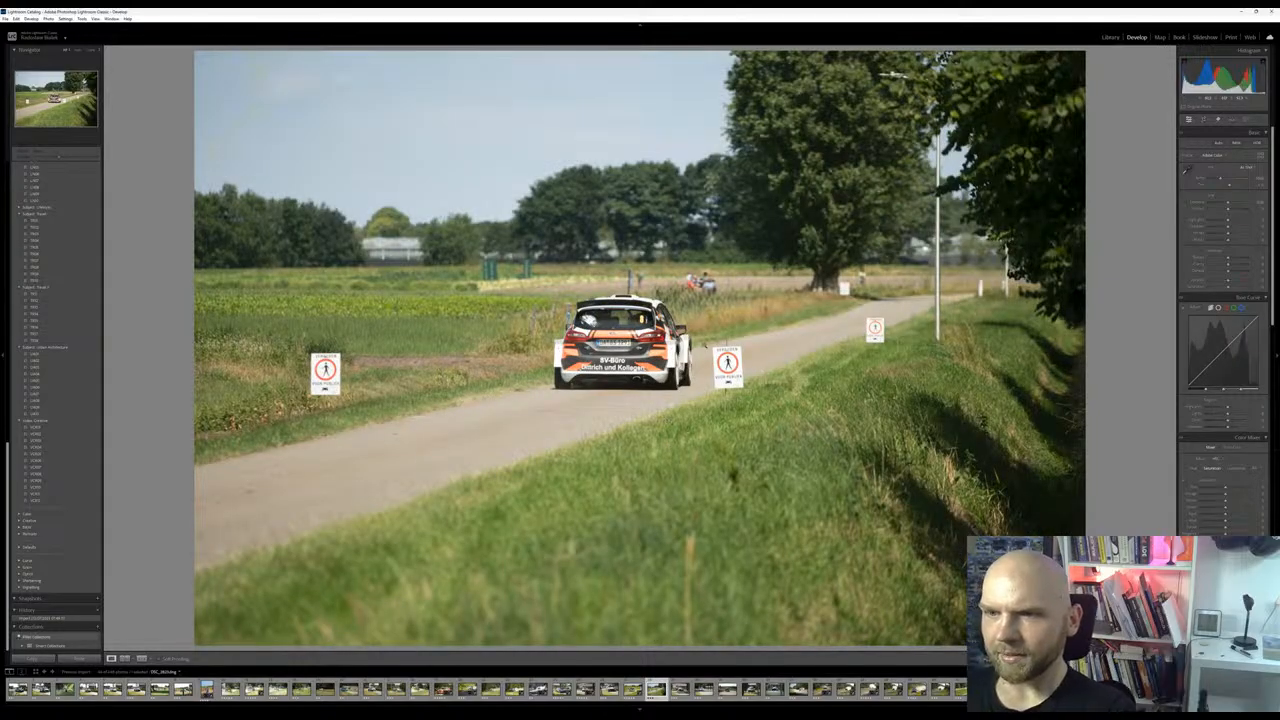
pyautogui.press('Right')
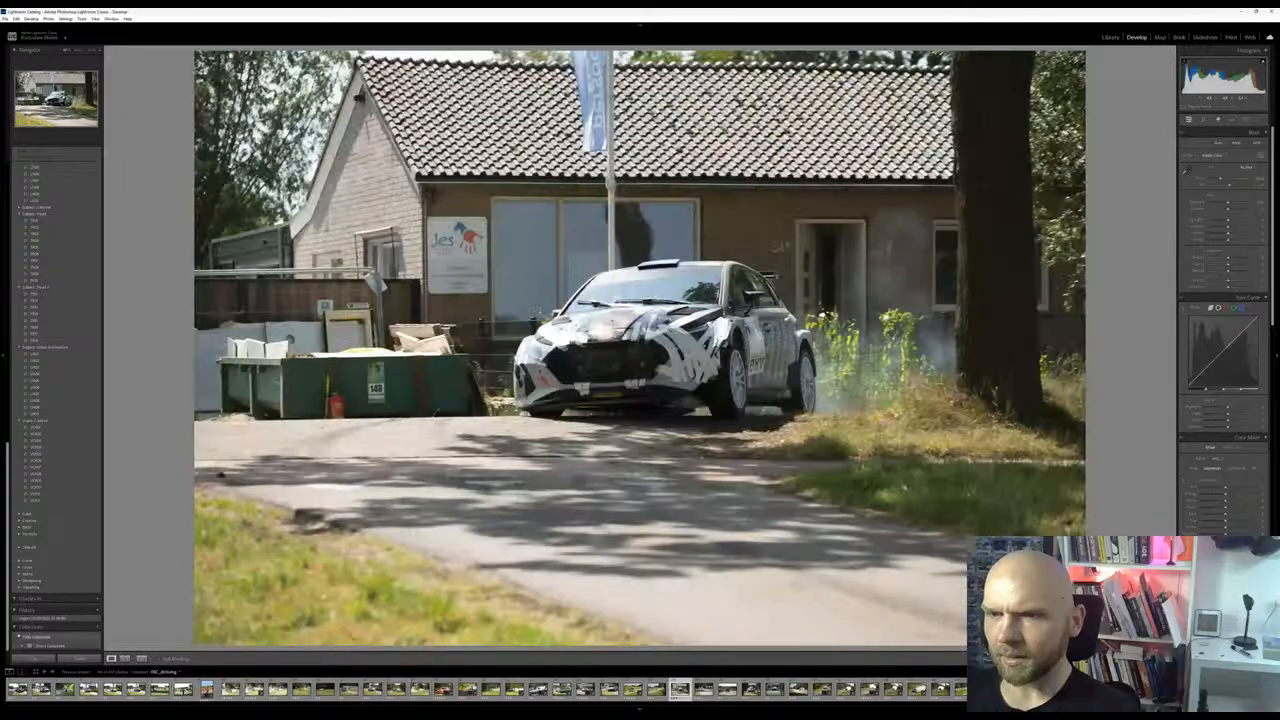
# Glance at the next photo with the white Peugeot, return to the black-and-white rally car photo and inspect the car up close
pyautogui.press('Right')
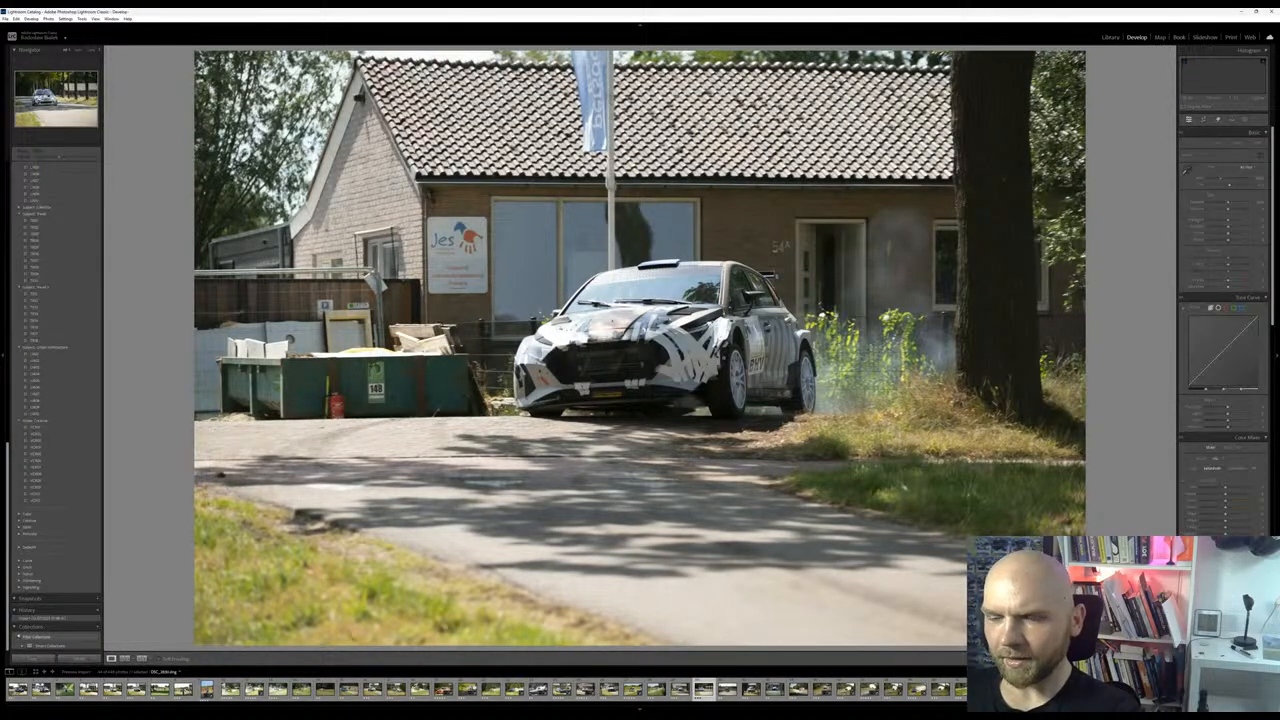
pyautogui.press('Left')
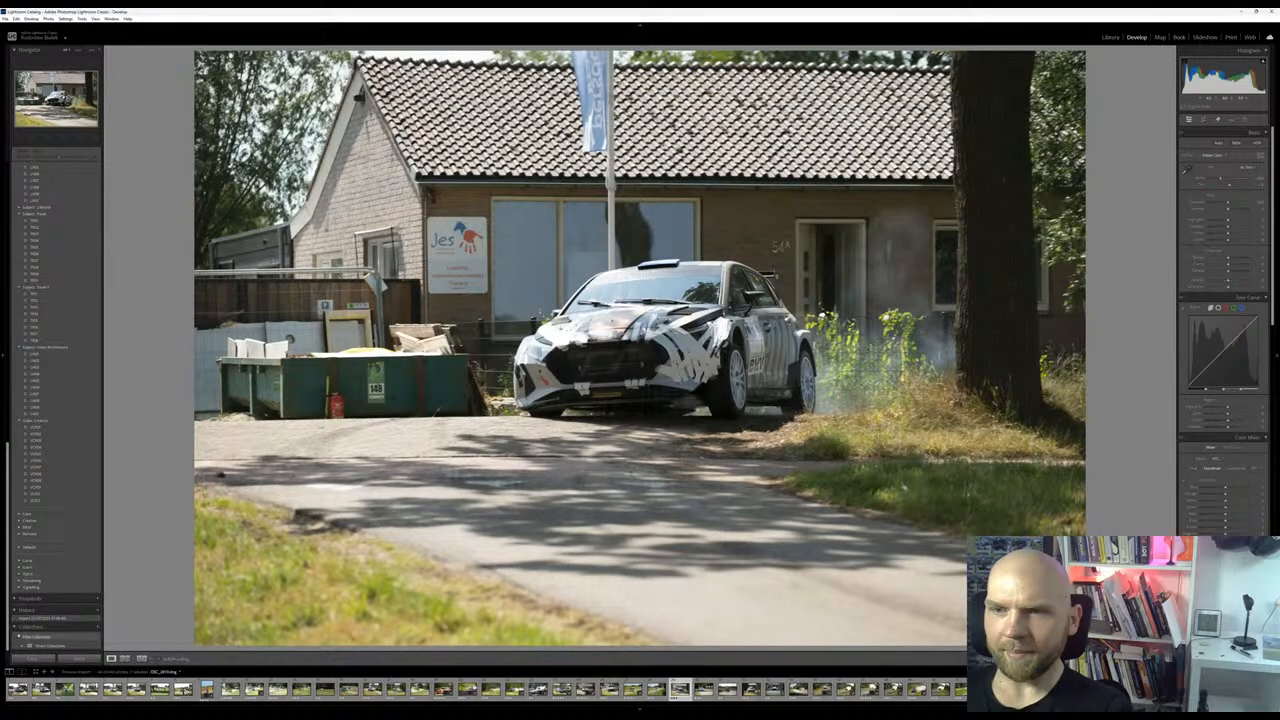
pyautogui.click(667, 372)
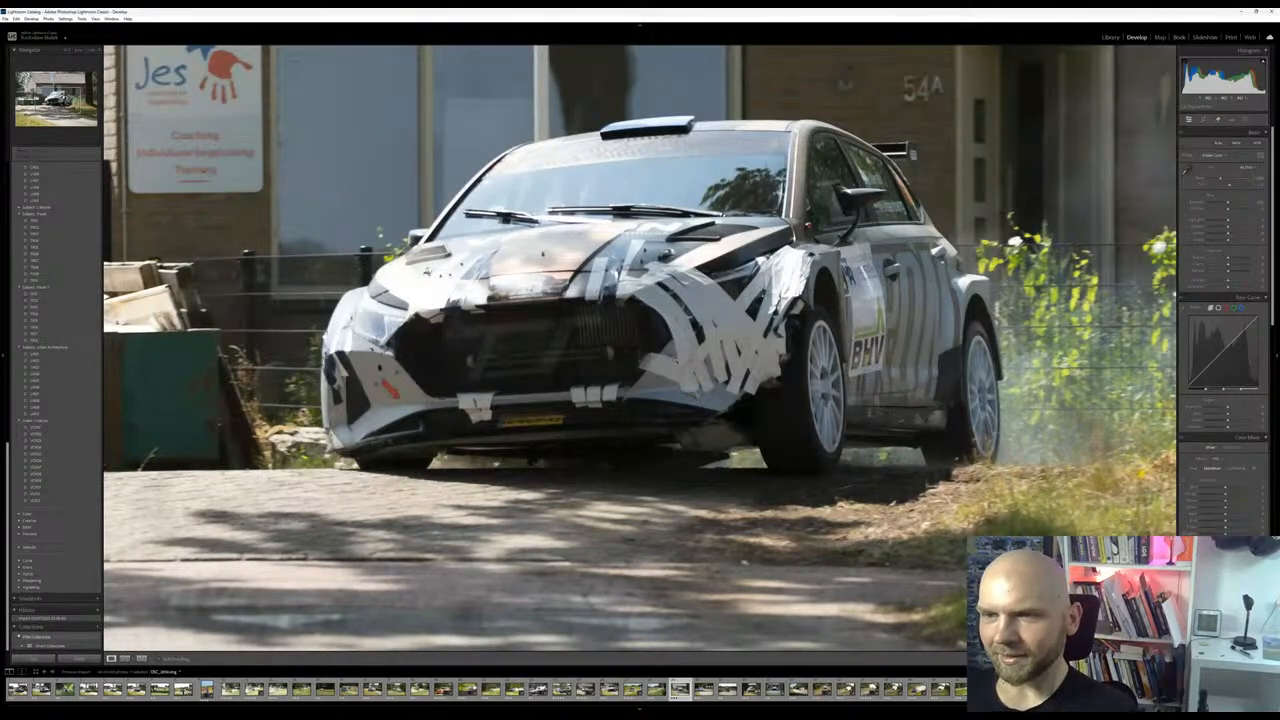
pyautogui.click(667, 372)
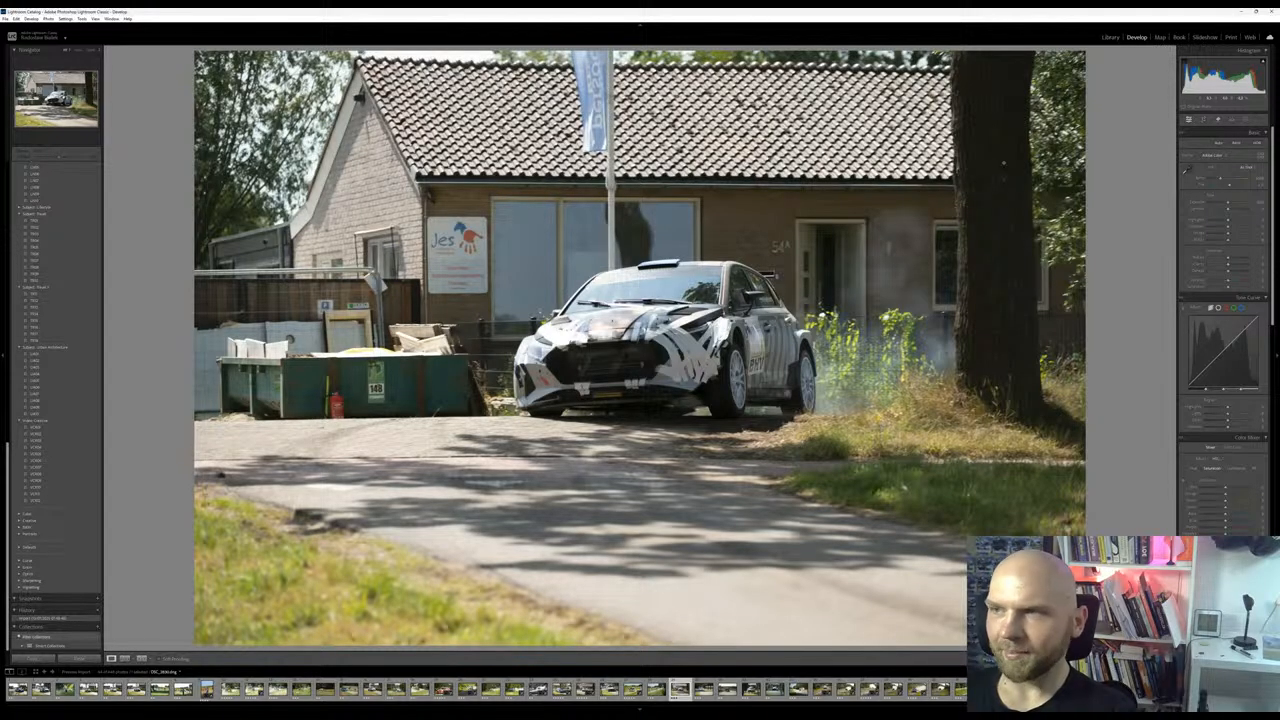
# Crop away the roof and the left part of the photo so the black-and-white rally car fills more of the frame
pyautogui.click(1203, 119)
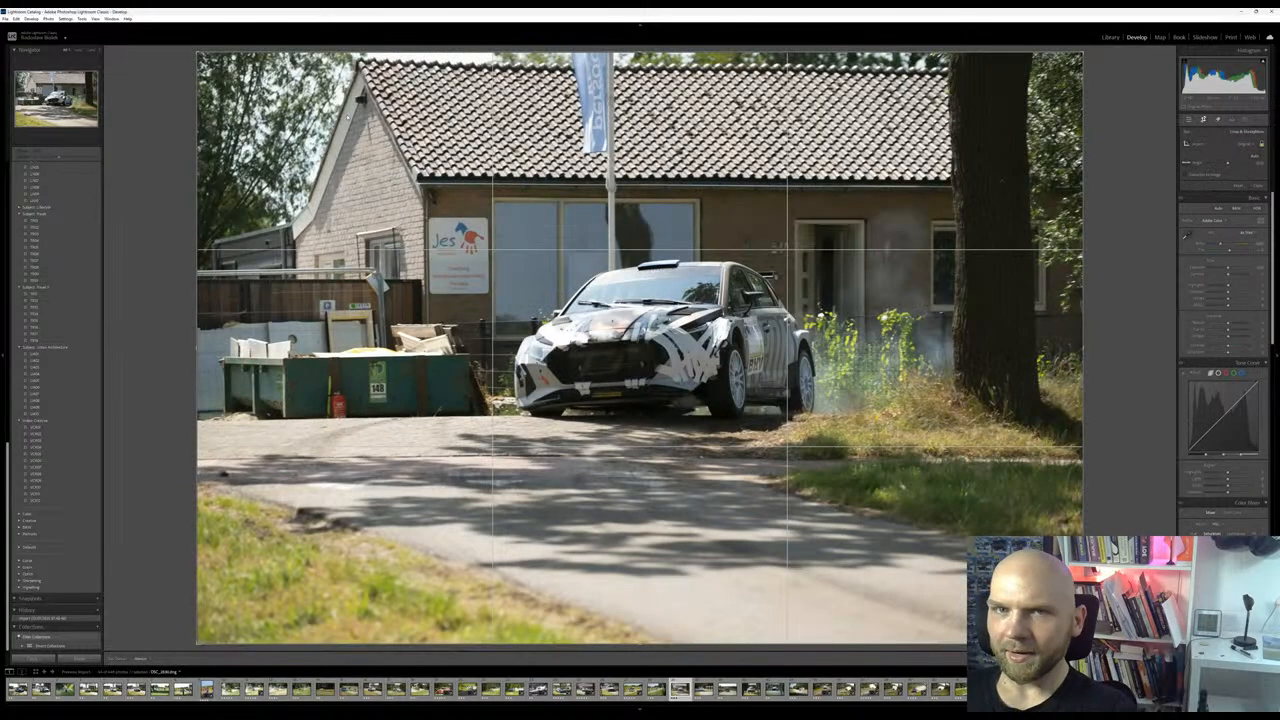
pyautogui.moveTo(197, 52); pyautogui.dragTo(302, 123)
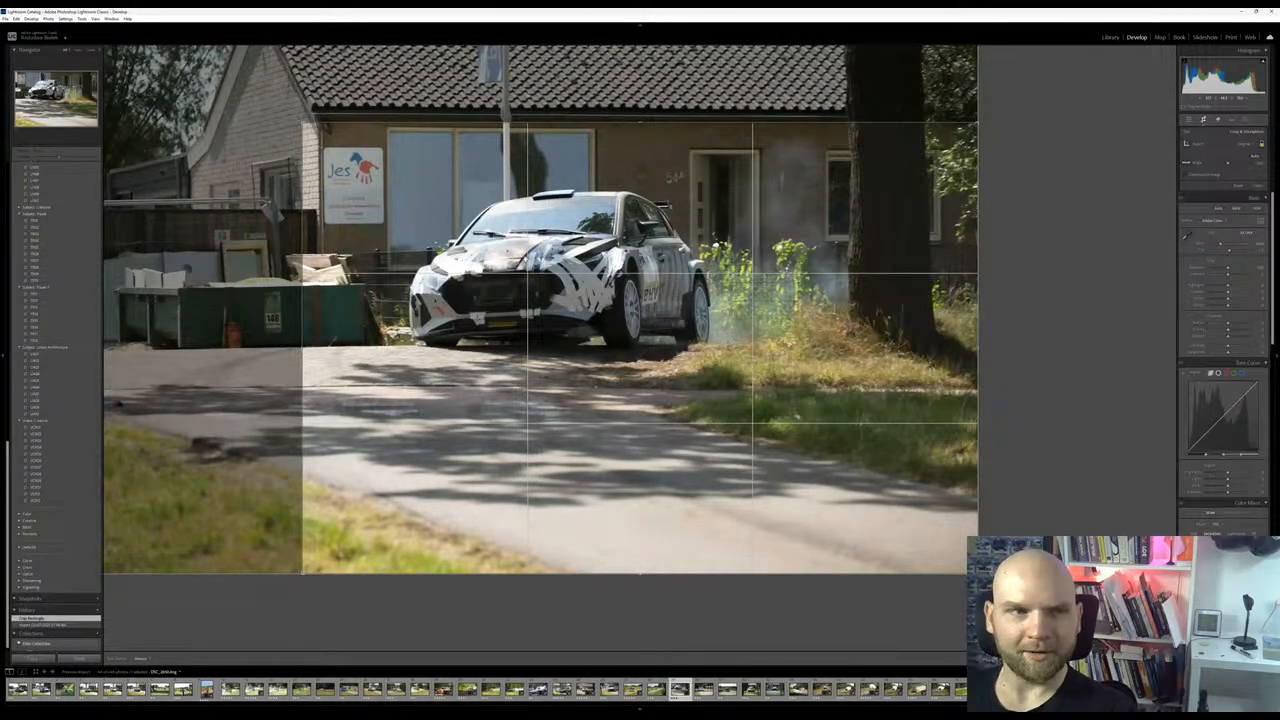
pyautogui.press('Return')
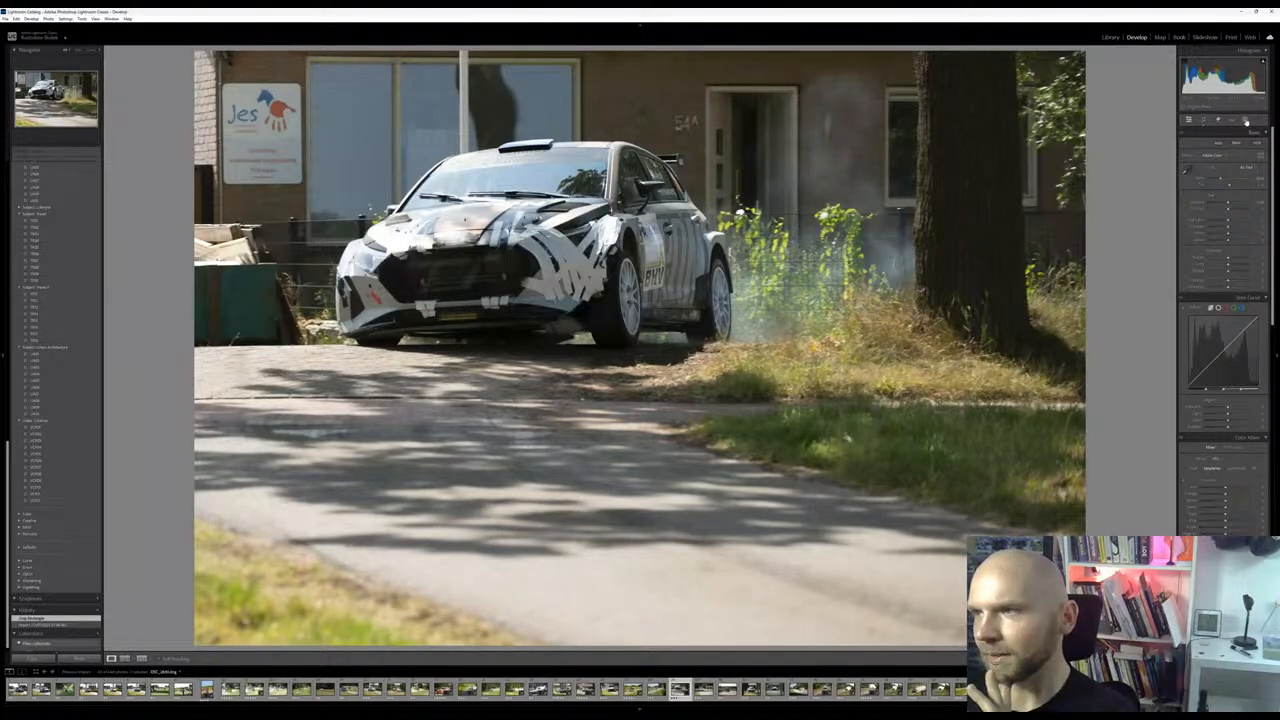
# Remove the white 'Jes' sign from the house wall using generative removal
pyautogui.click(1245, 120)
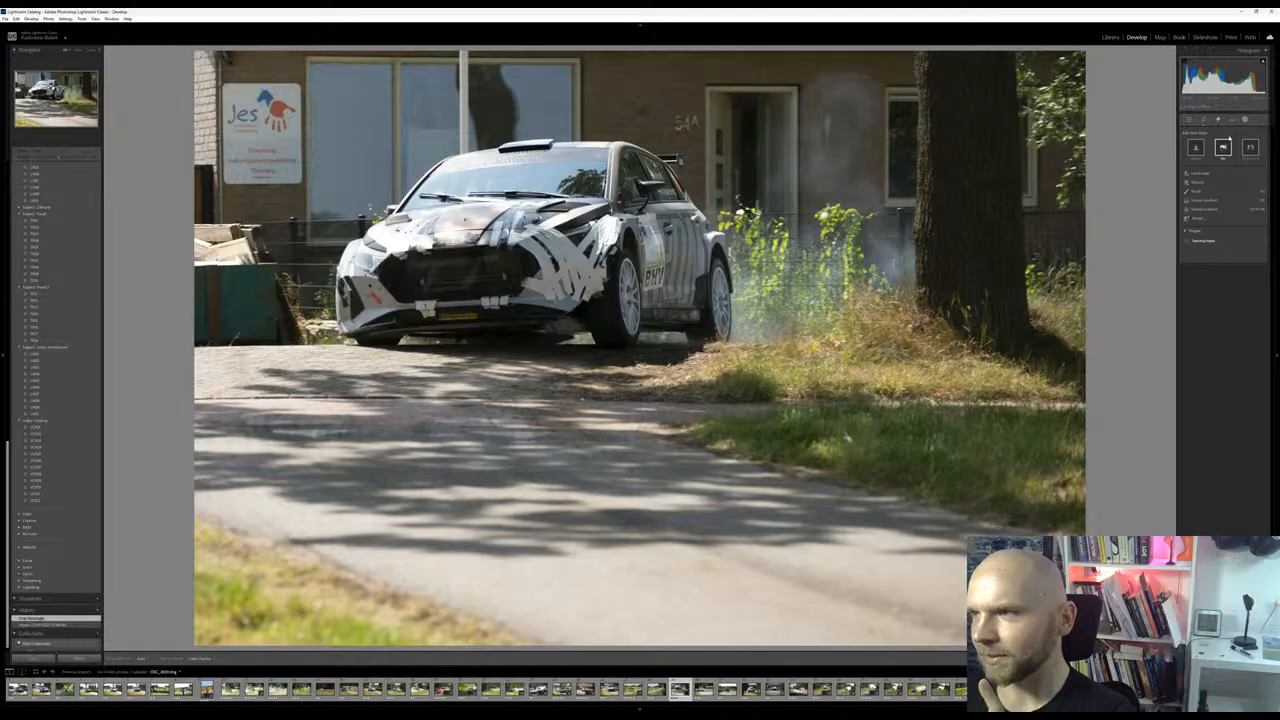
pyautogui.click(1217, 120)
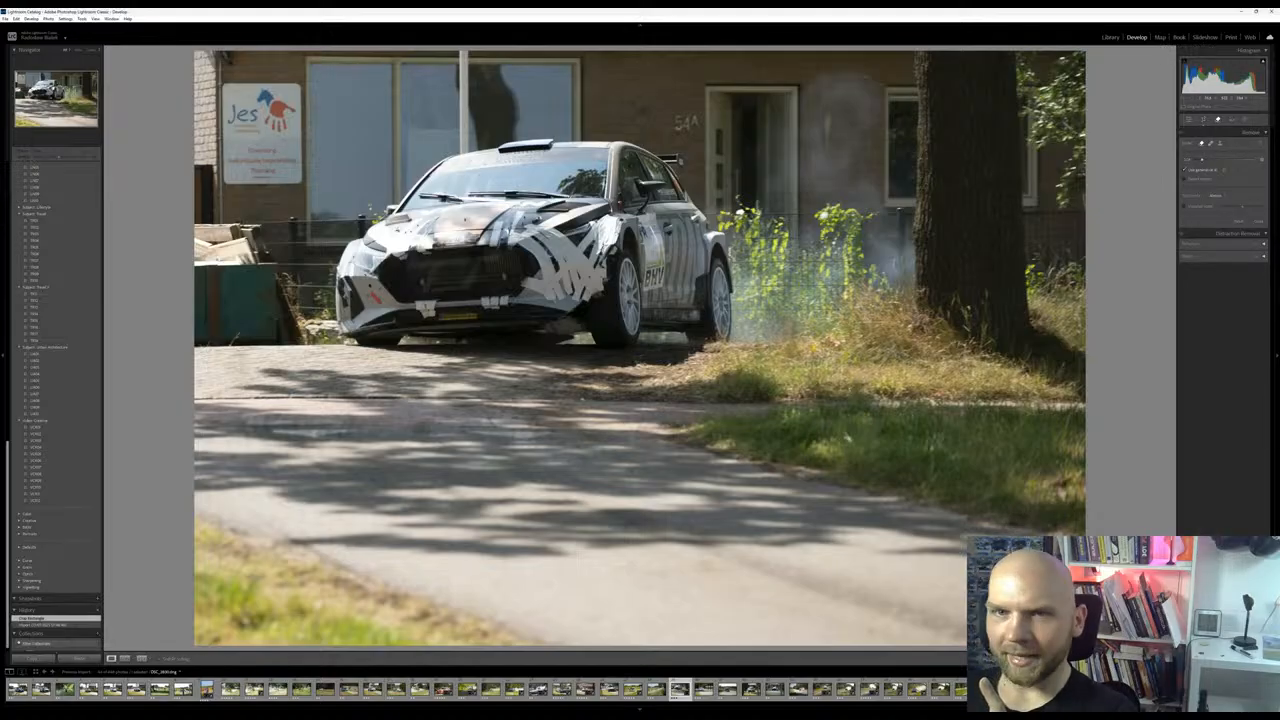
pyautogui.moveTo(212, 112)
pyautogui.mouseDown()
pyautogui.moveTo(258, 70)
pyautogui.moveTo(314, 120)
pyautogui.moveTo(285, 196)
pyautogui.moveTo(214, 172)
pyautogui.moveTo(220, 112)
pyautogui.mouseUp()
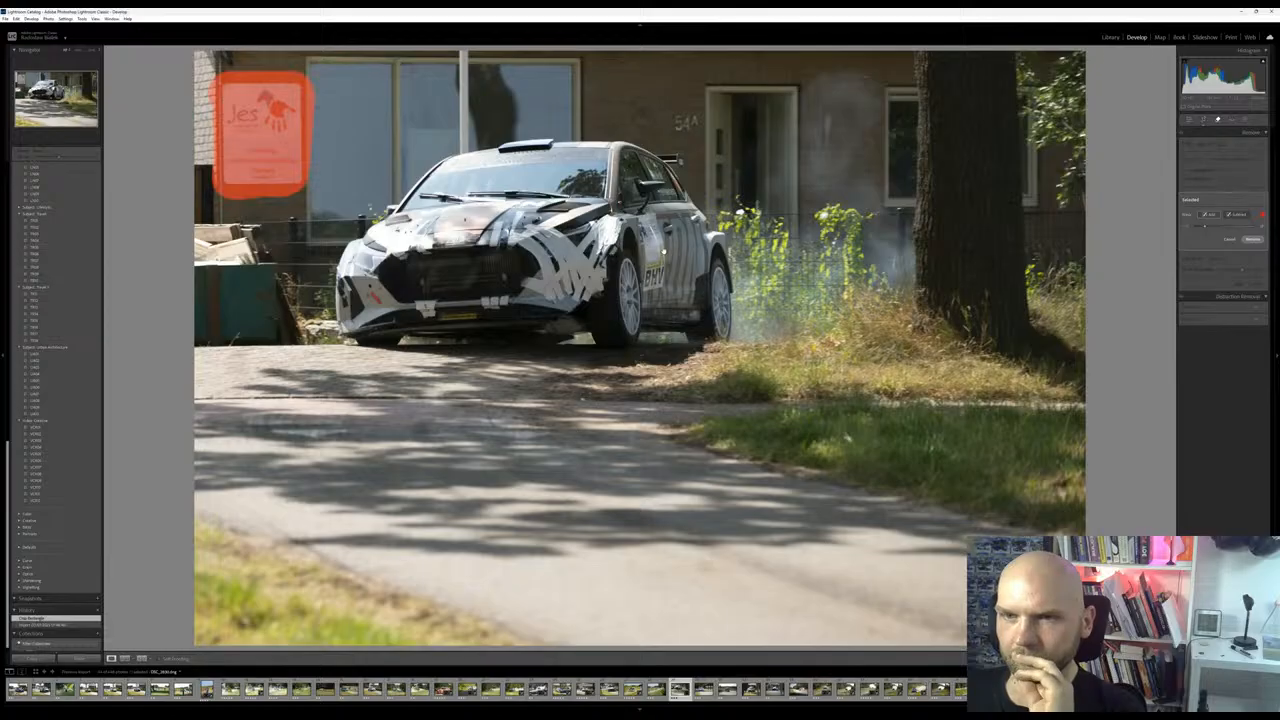
pyautogui.click(1260, 242)
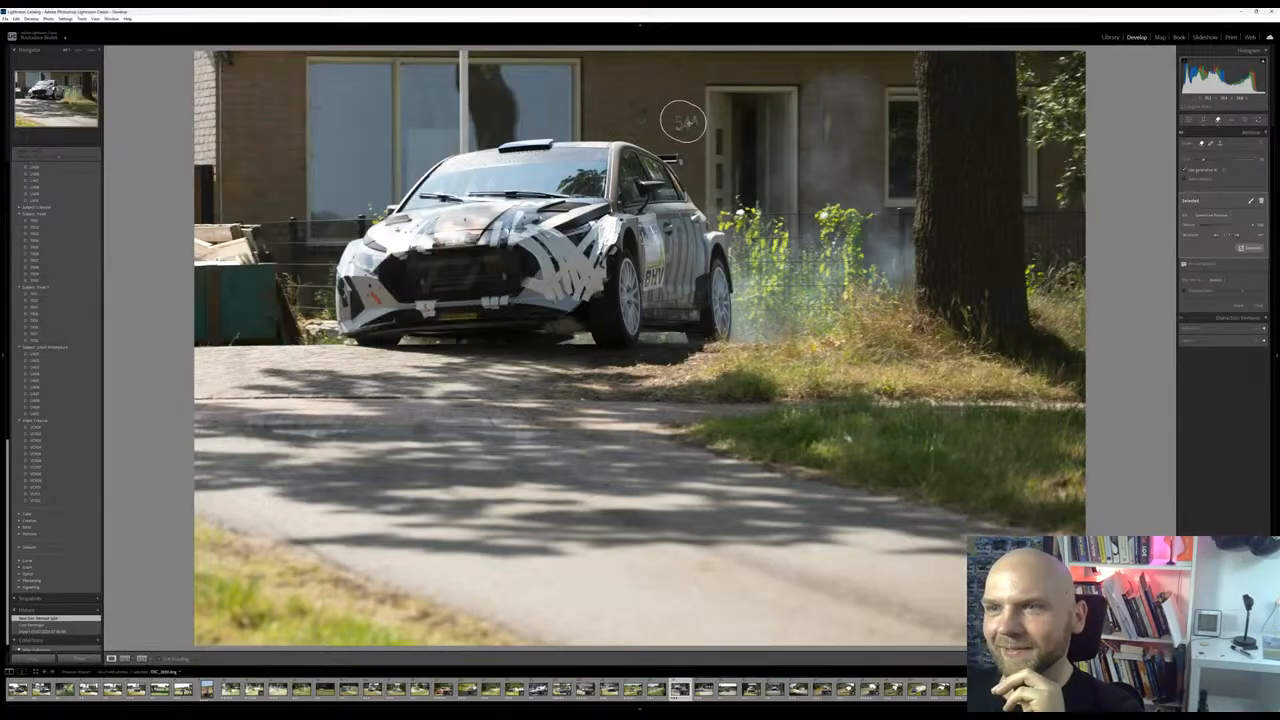
# Remove the house number beside the door and the small spot next to it on the brick wall
pyautogui.click(683, 120)
pyautogui.click(1258, 240)
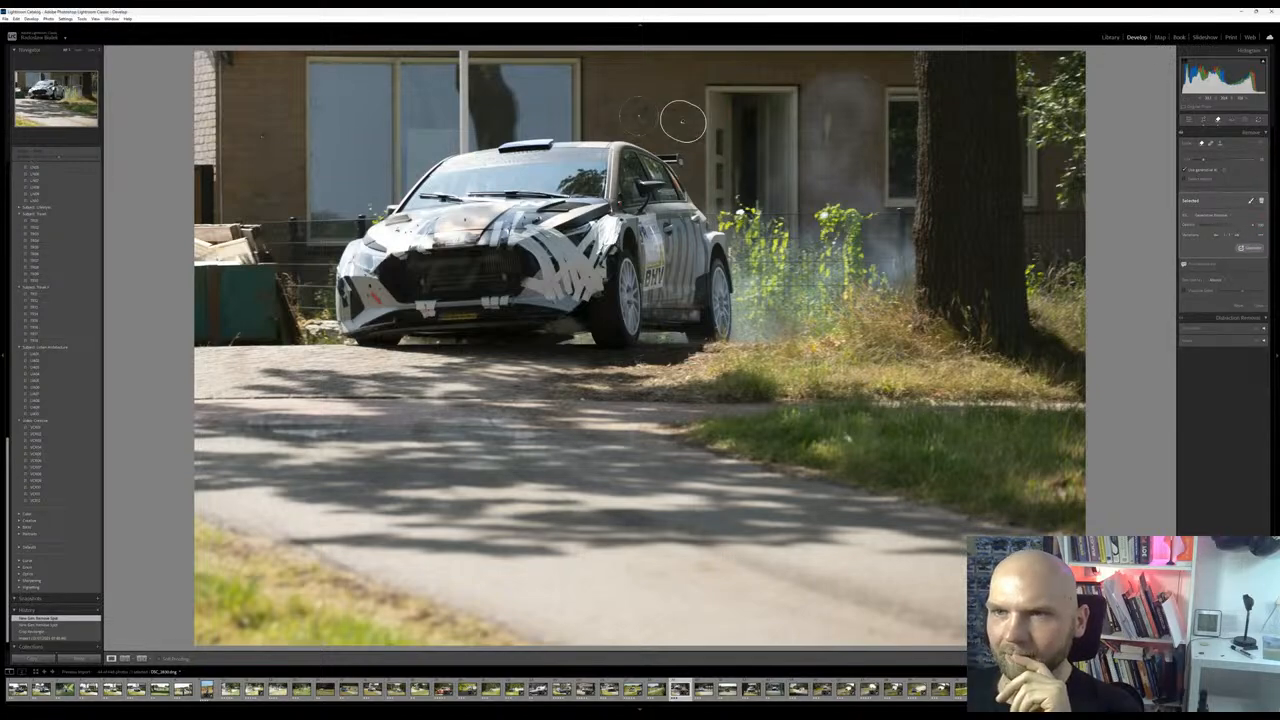
pyautogui.click(638, 116)
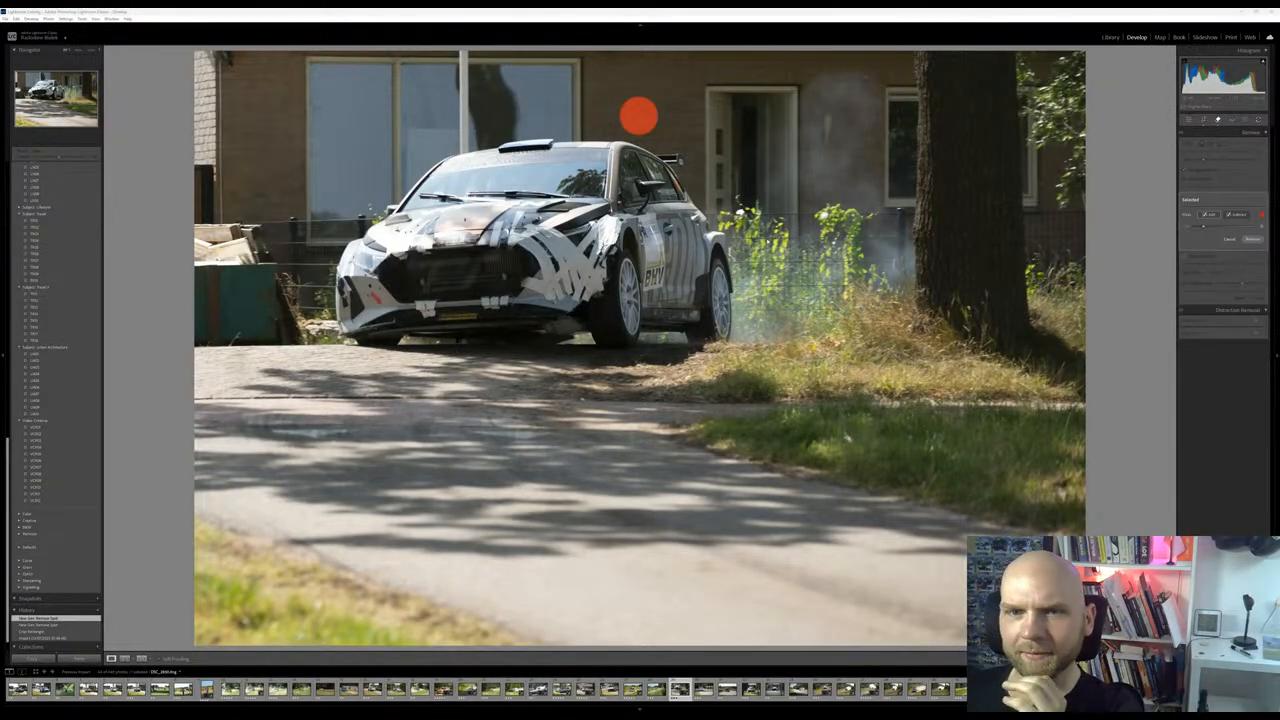
pyautogui.press('Return')
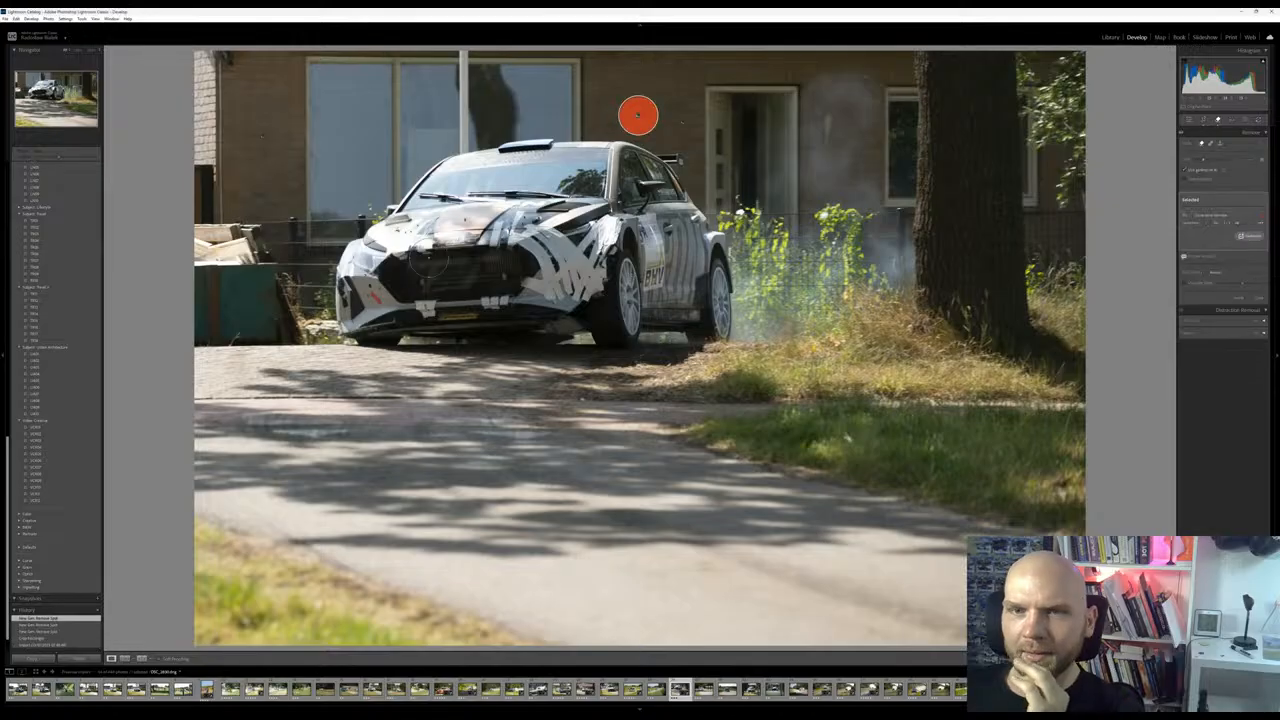
# Remove the green container and the wood pile behind the car, and return to the general editing adjustments
pyautogui.moveTo(196, 216)
pyautogui.mouseDown()
pyautogui.moveTo(278, 262)
pyautogui.moveTo(300, 336)
pyautogui.moveTo(208, 336)
pyautogui.moveTo(200, 266)
pyautogui.mouseUp()
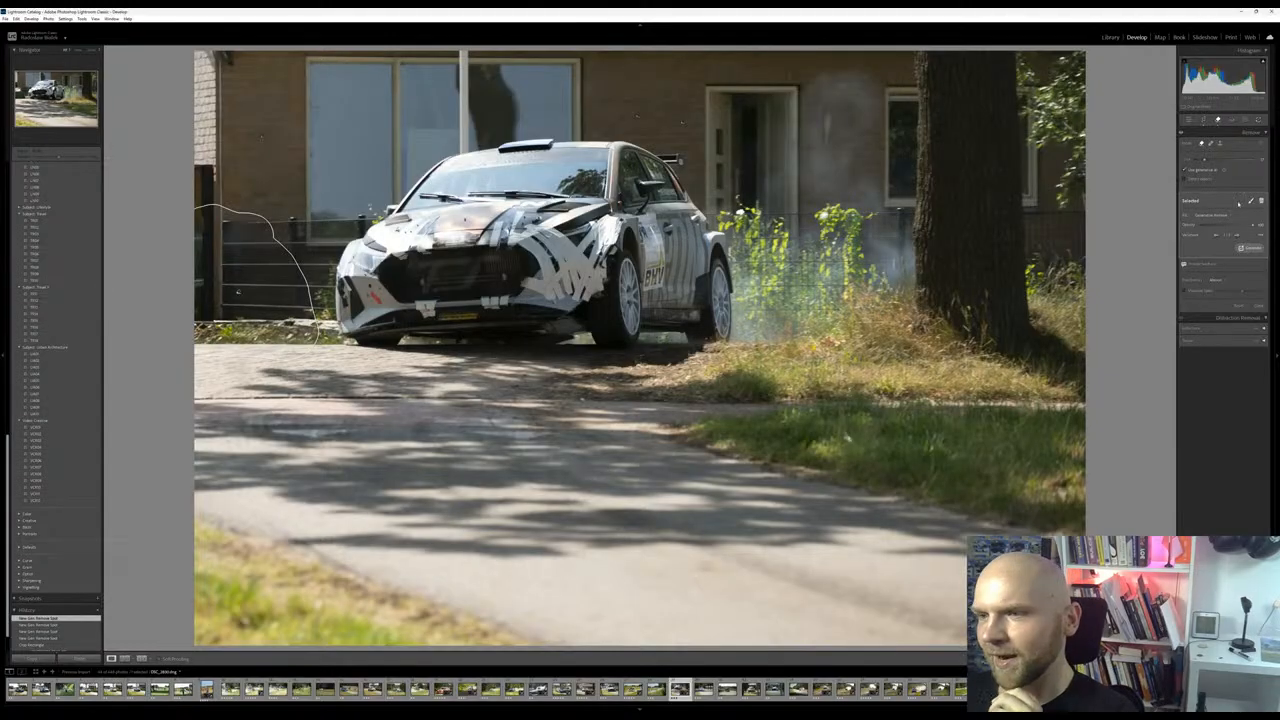
pyautogui.click(1191, 121)
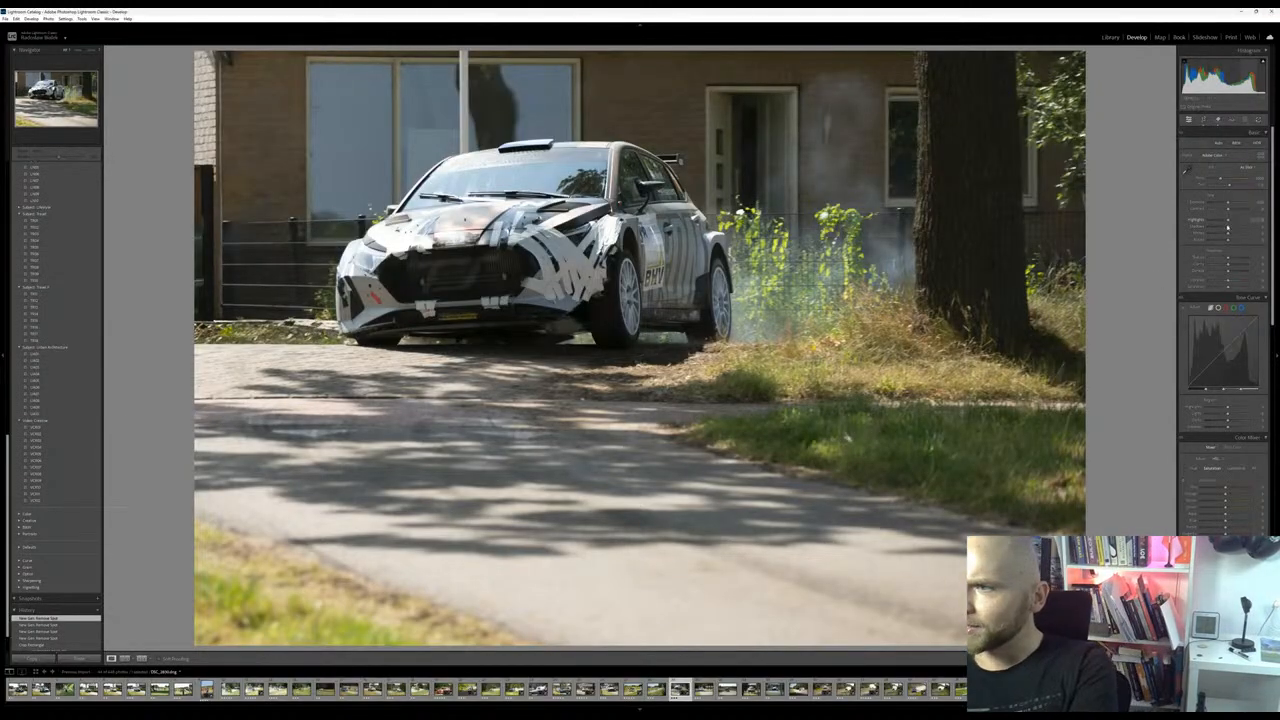
# Balance the photo's tones by raising the shadows, lowering the highlights and slightly raising the exposure
pyautogui.moveTo(1229, 230); pyautogui.dragTo(1232, 232)
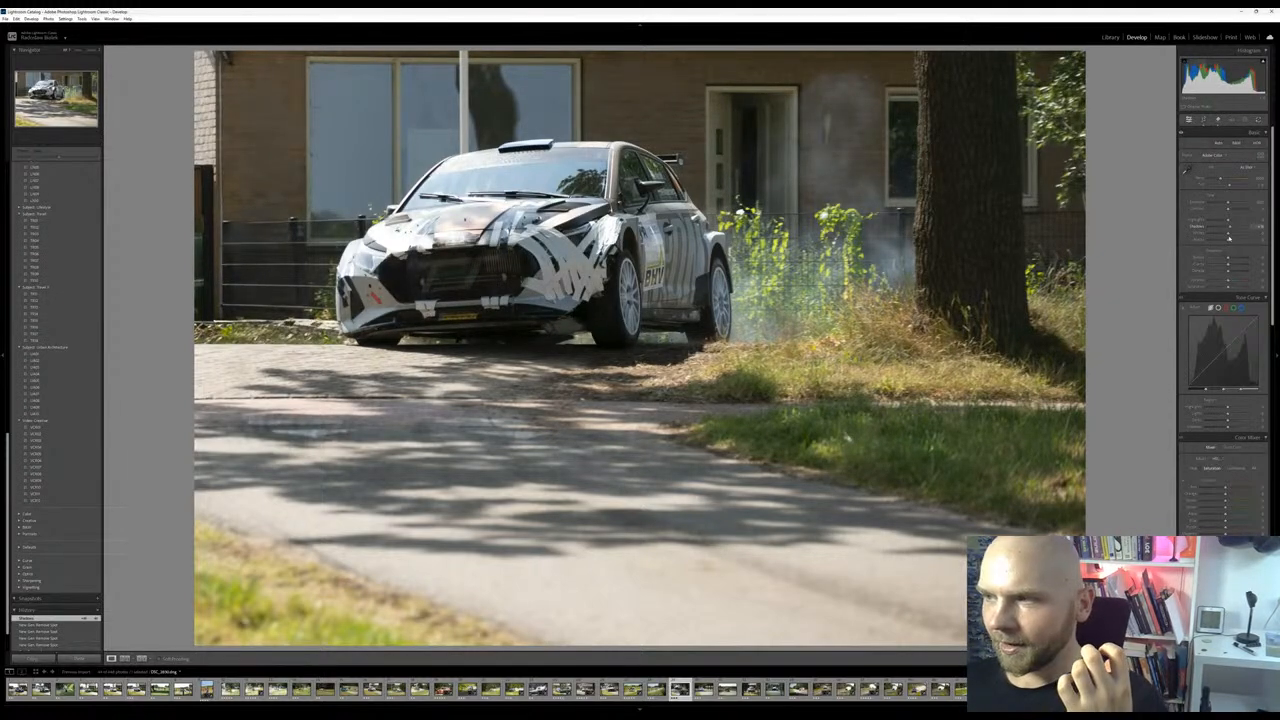
pyautogui.moveTo(1229, 238); pyautogui.dragTo(1239, 234)
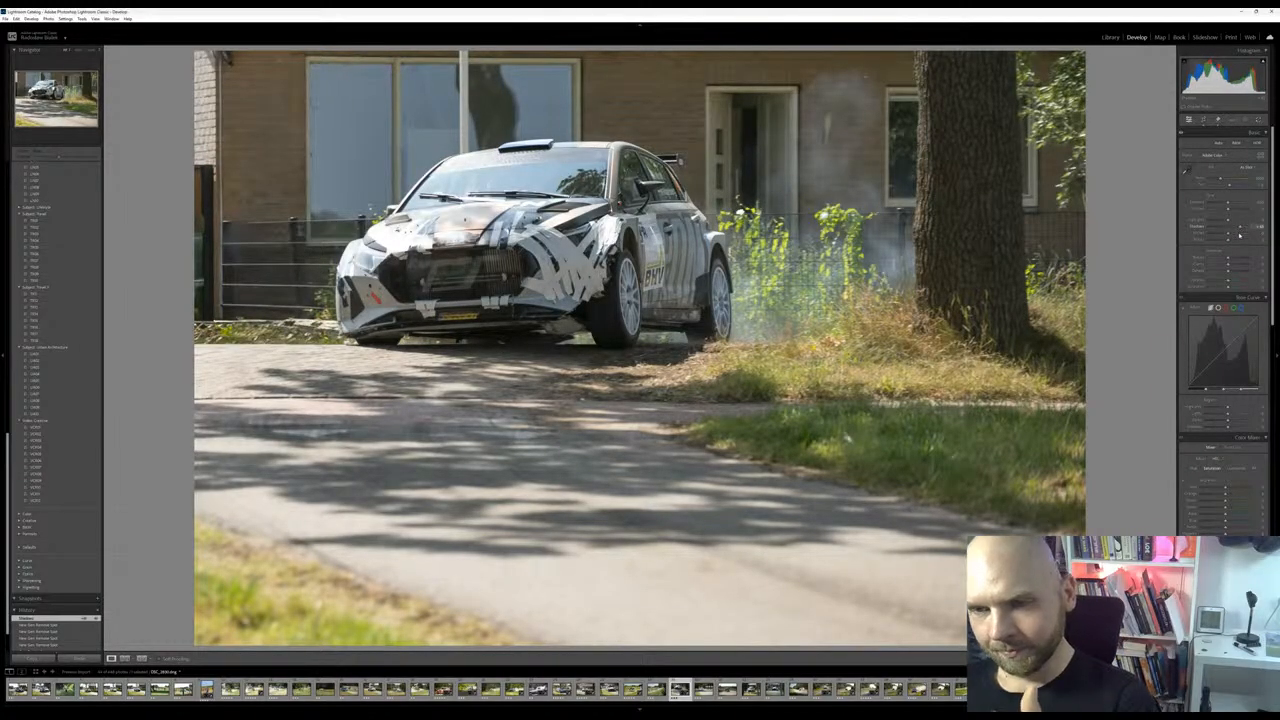
pyautogui.moveTo(1240, 235); pyautogui.dragTo(1205, 231)
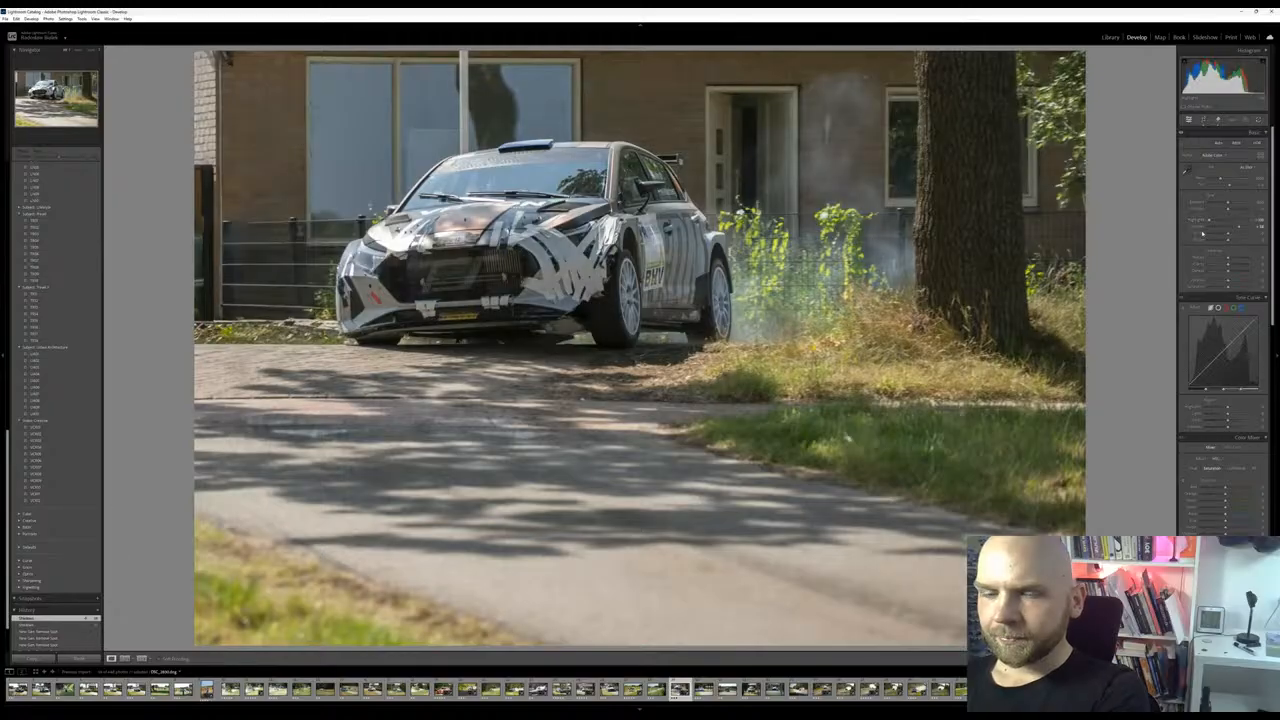
pyautogui.moveTo(1228, 204); pyautogui.dragTo(1229, 203)
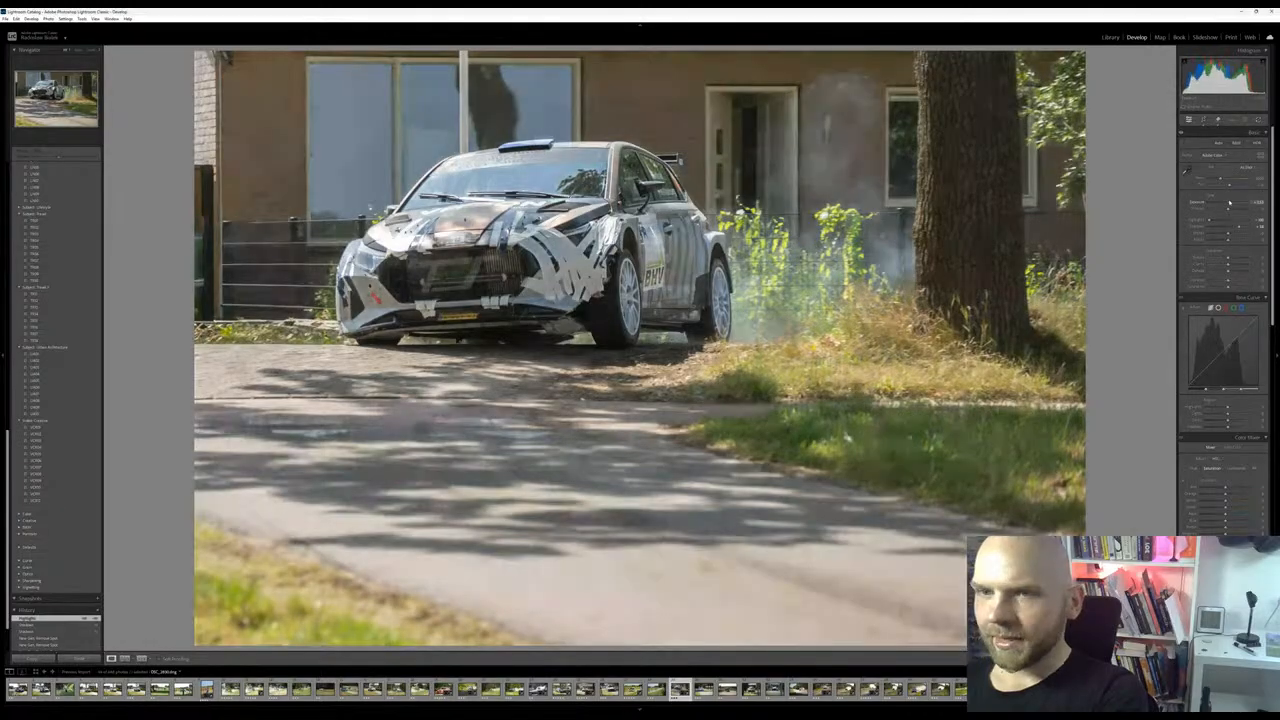
pyautogui.moveTo(1228, 267); pyautogui.dragTo(1230, 287)
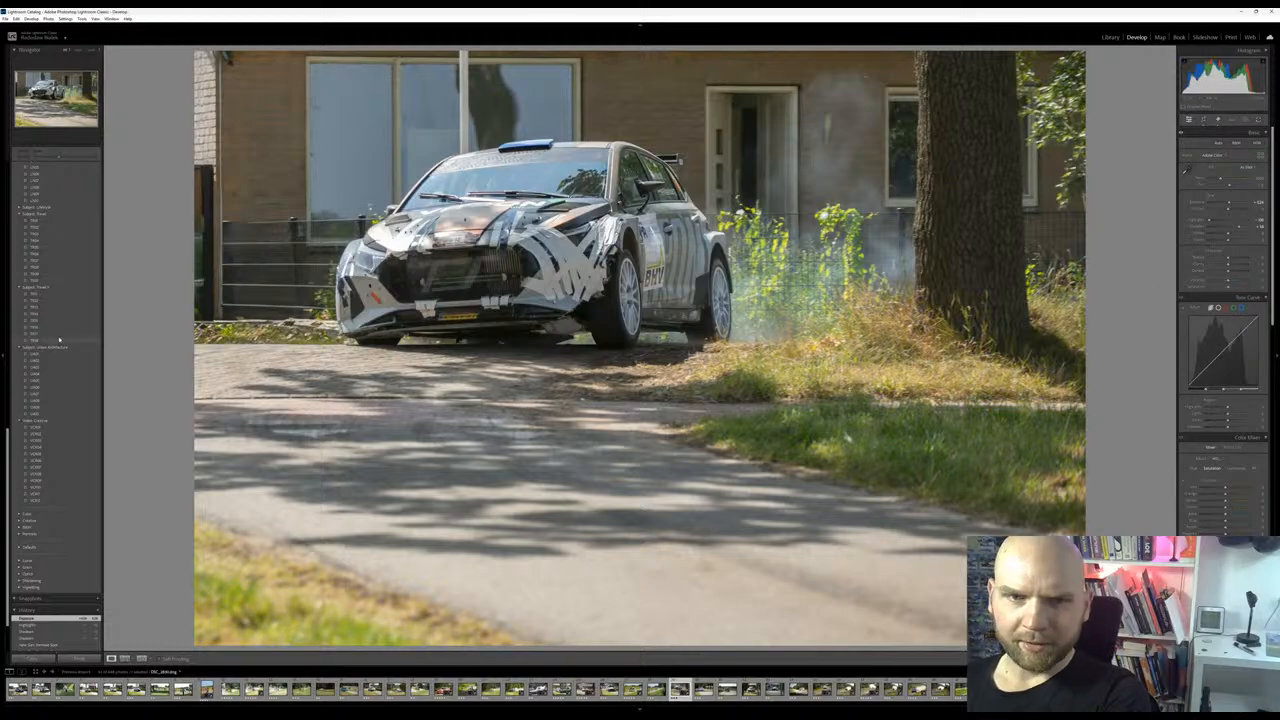
# Try several Travel II, Urban Architecture and Video Creative presets on the rally car photo
pyautogui.click(40, 307)
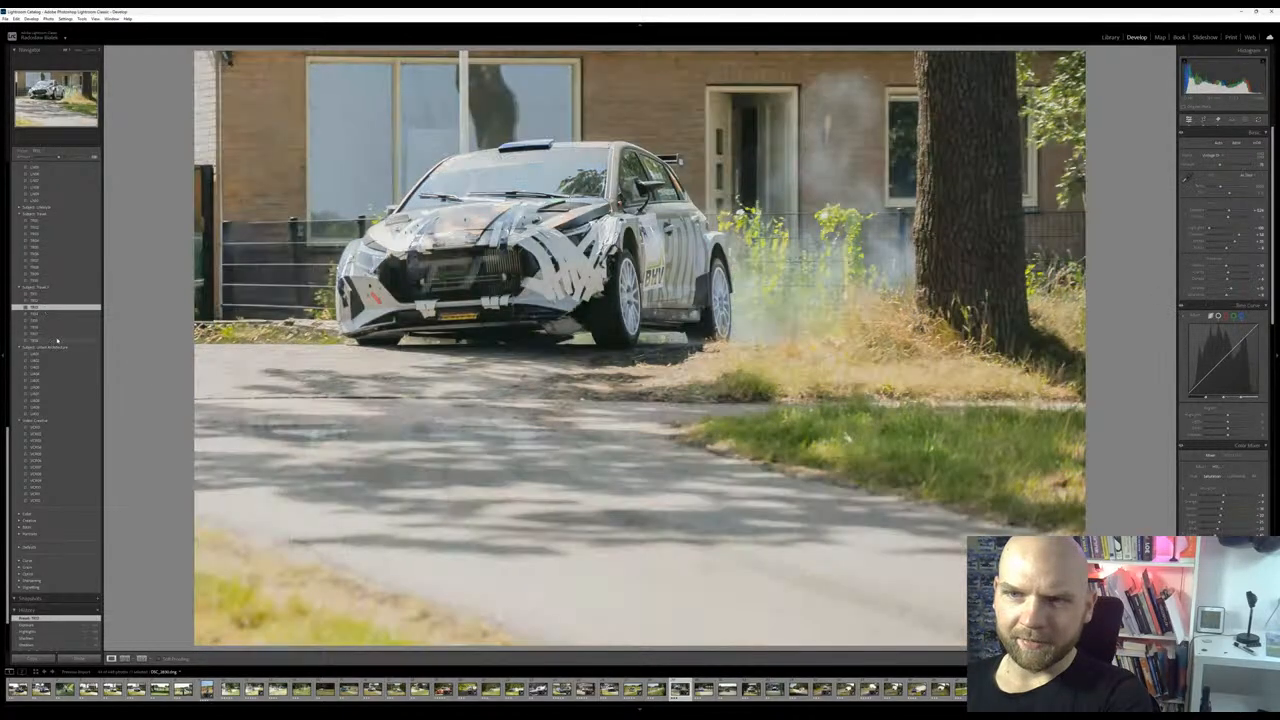
pyautogui.click(57, 341)
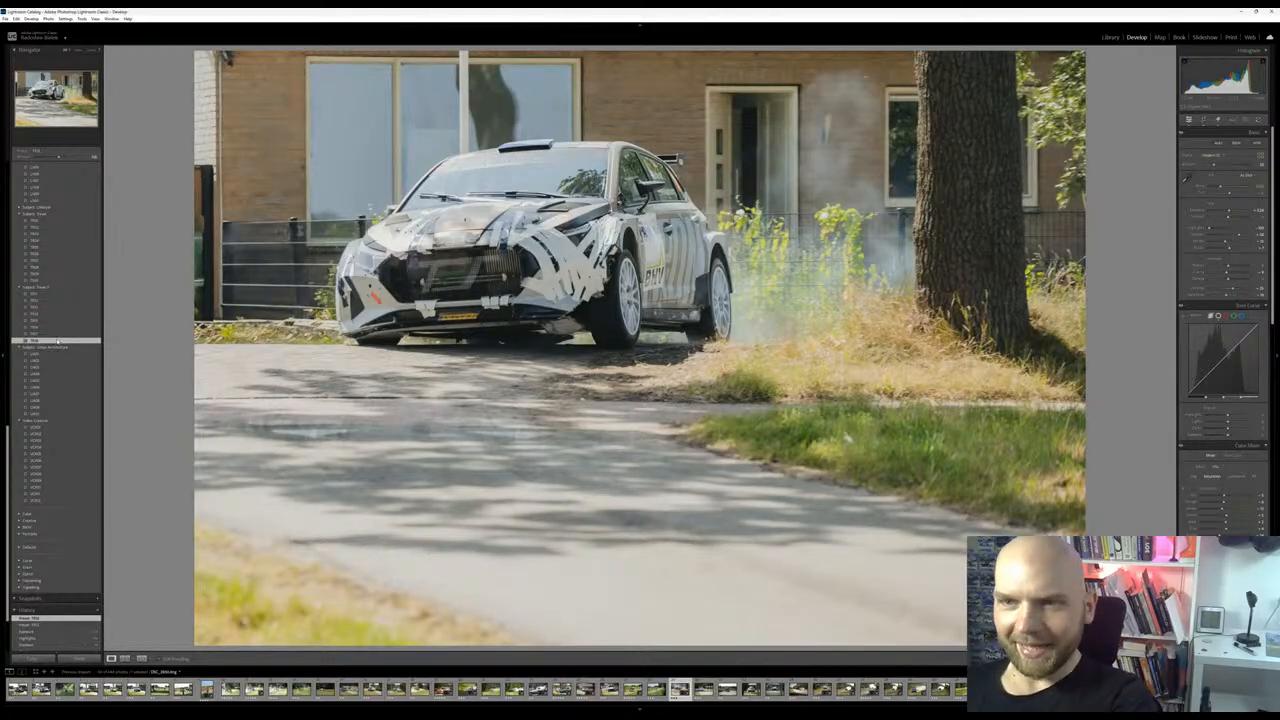
pyautogui.click(62, 361)
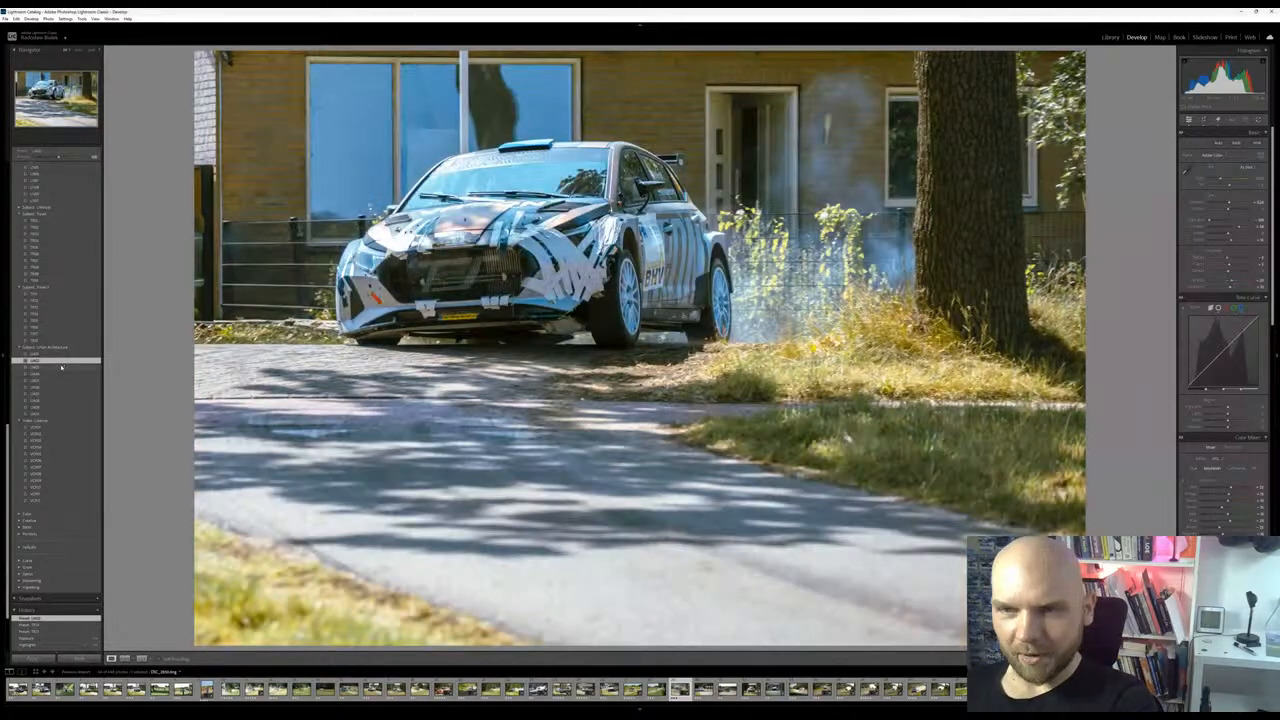
pyautogui.click(62, 368)
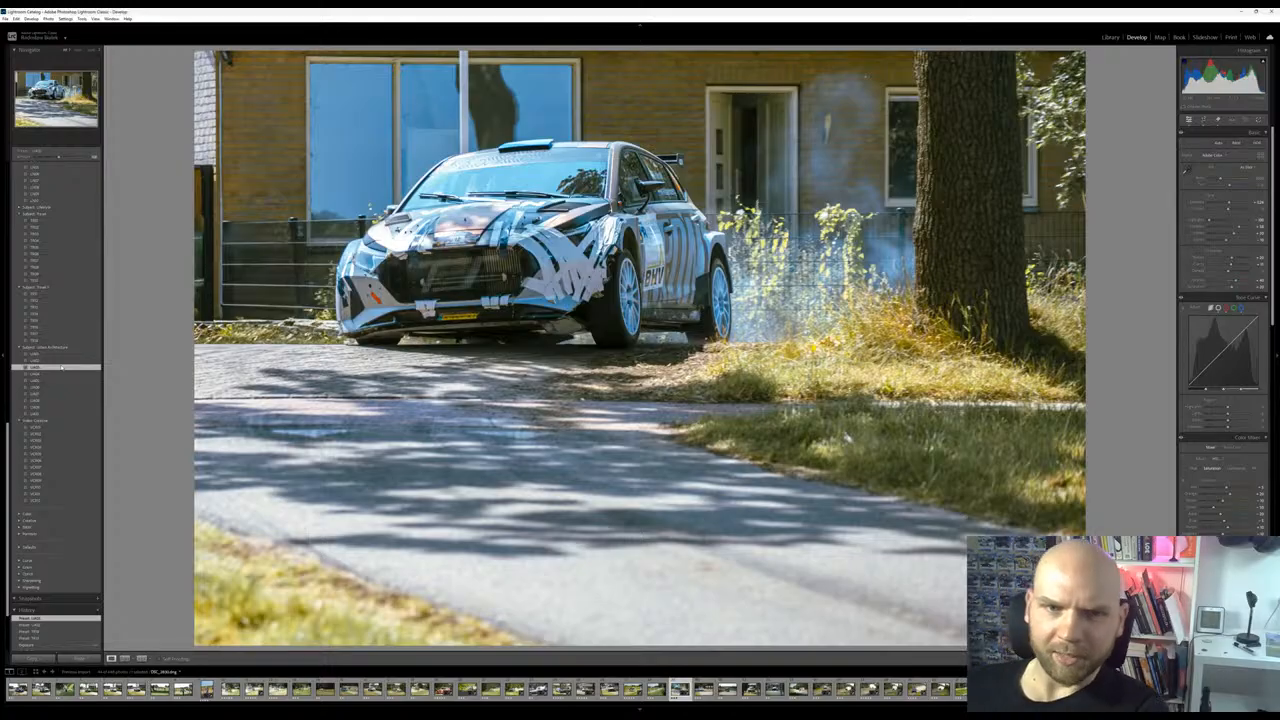
pyautogui.click(70, 395)
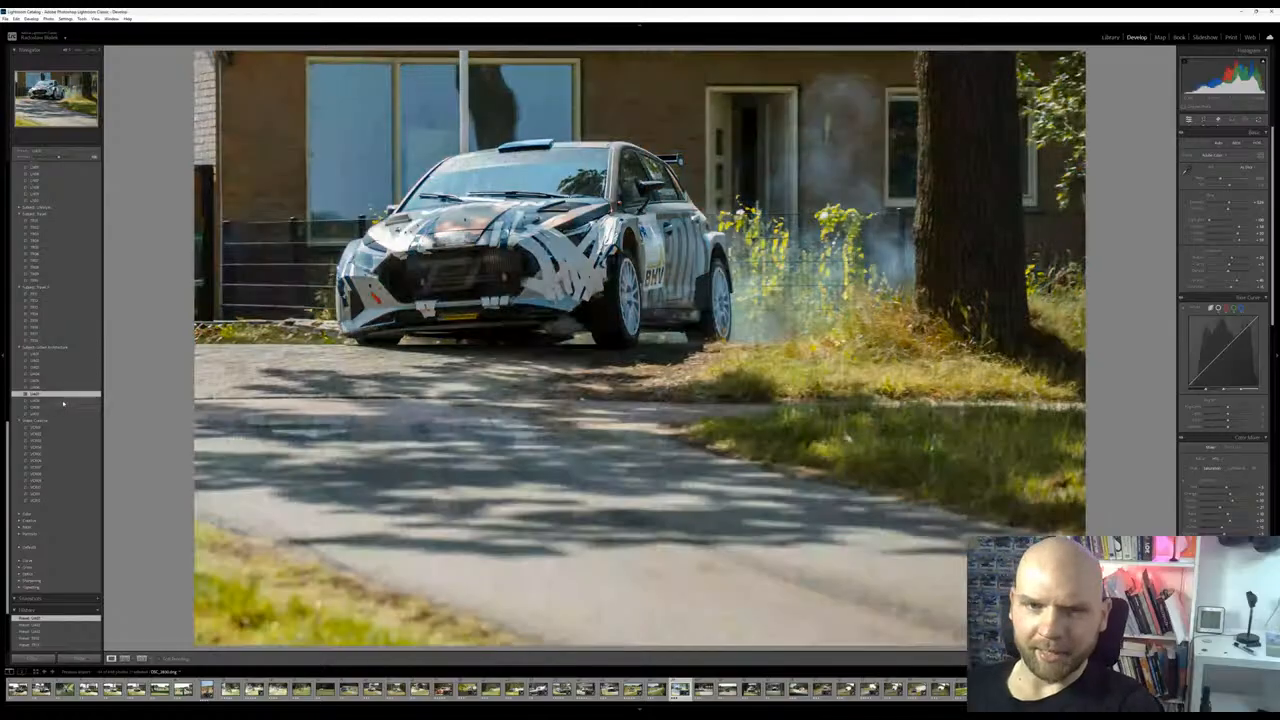
pyautogui.click(63, 401)
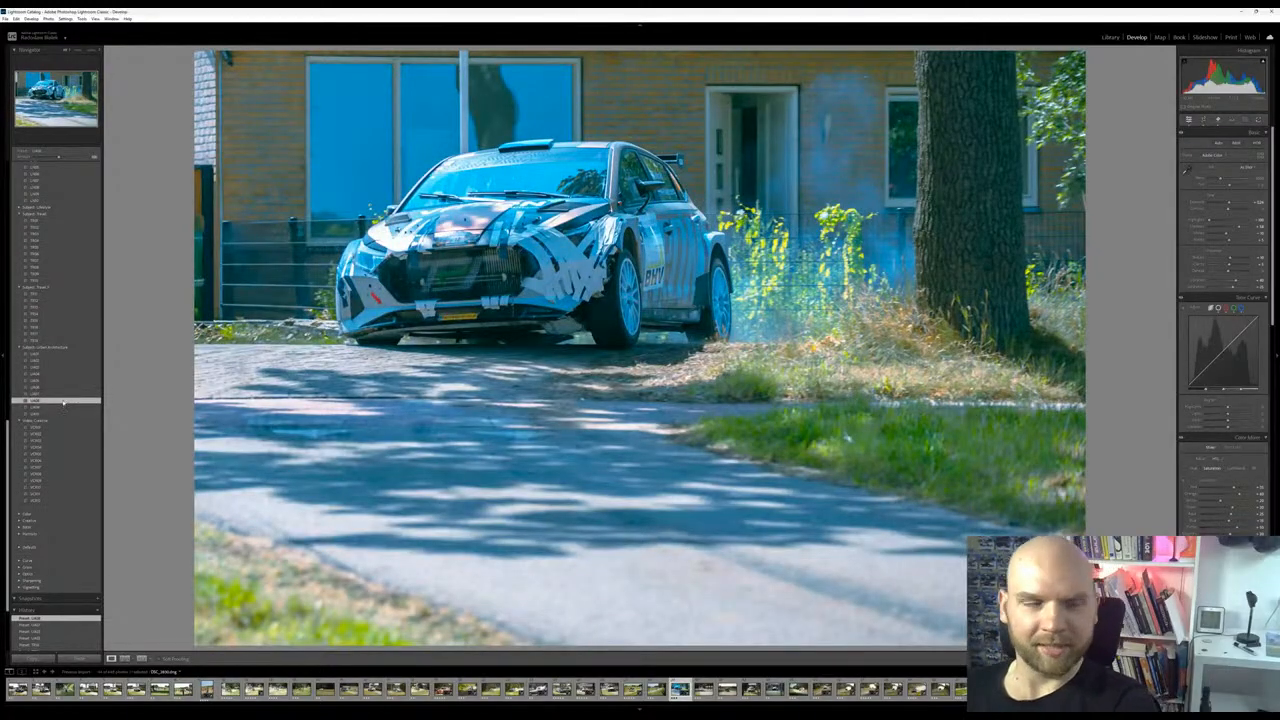
pyautogui.click(60, 427)
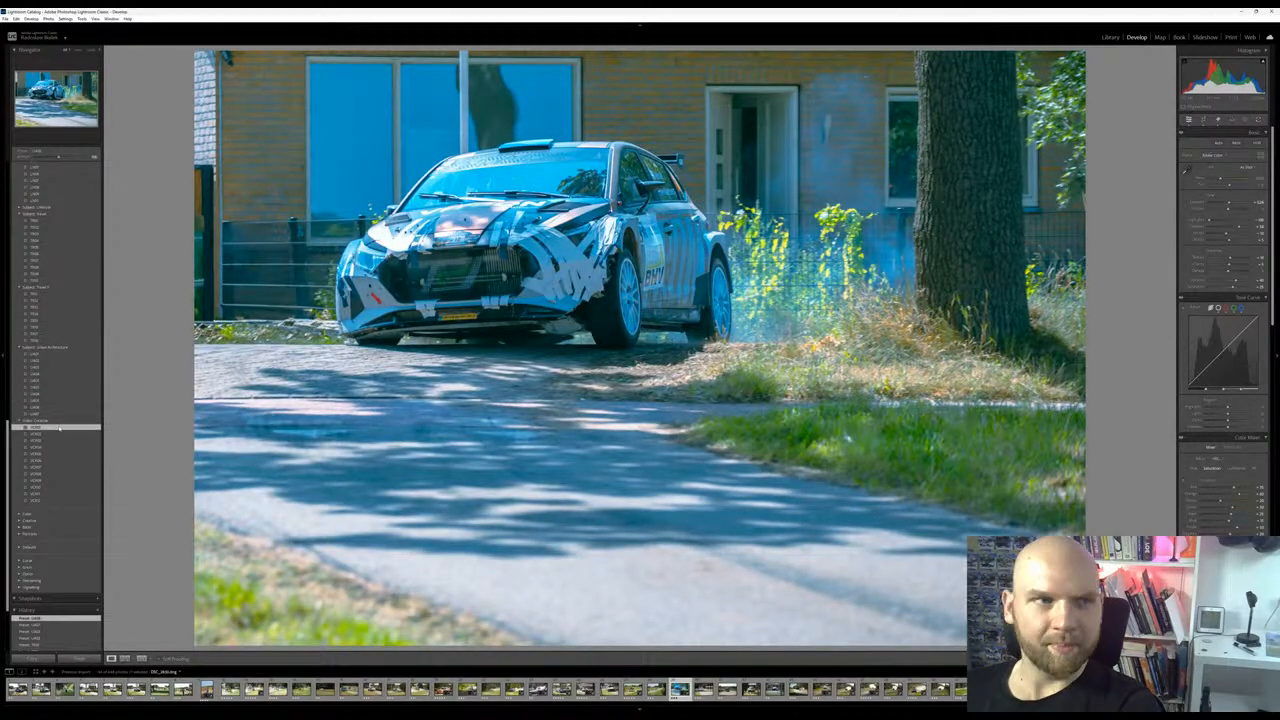
pyautogui.click(58, 441)
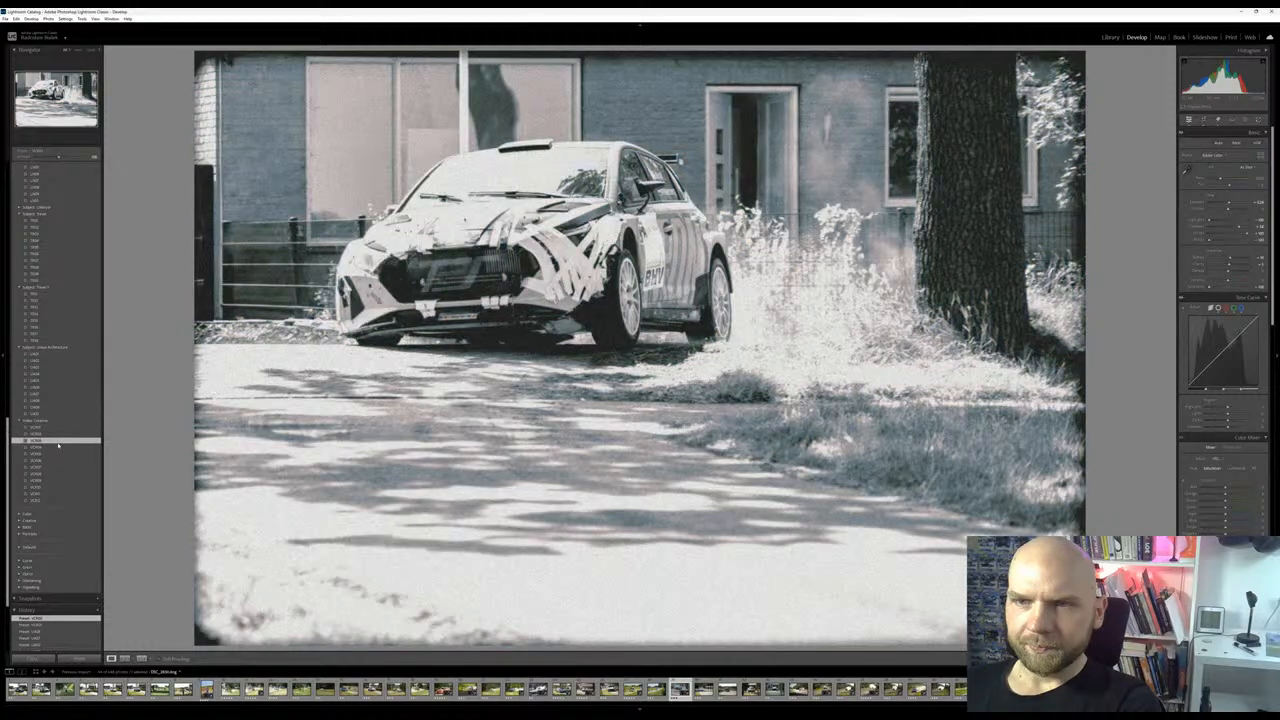
pyautogui.scroll(5, 62, 410)
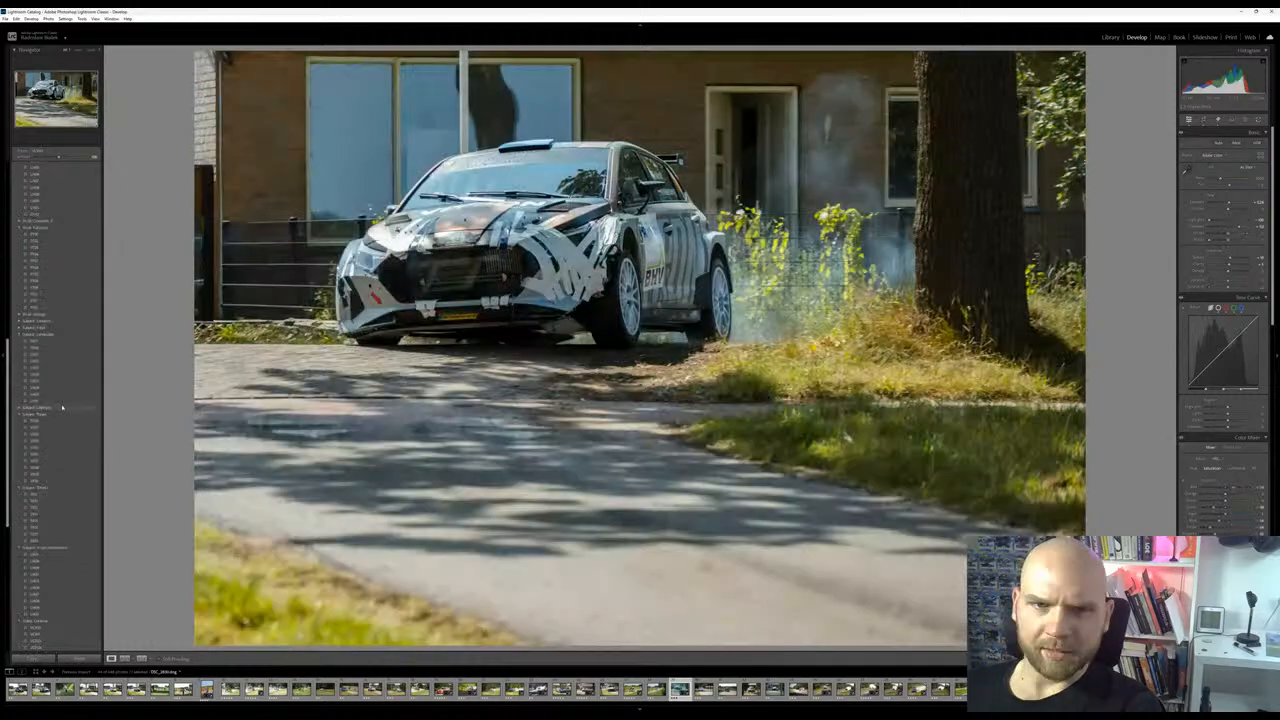
# Compare a Landscape preset with the Food presets and apply the second-to-last Food preset to the photo
pyautogui.click(59, 350)
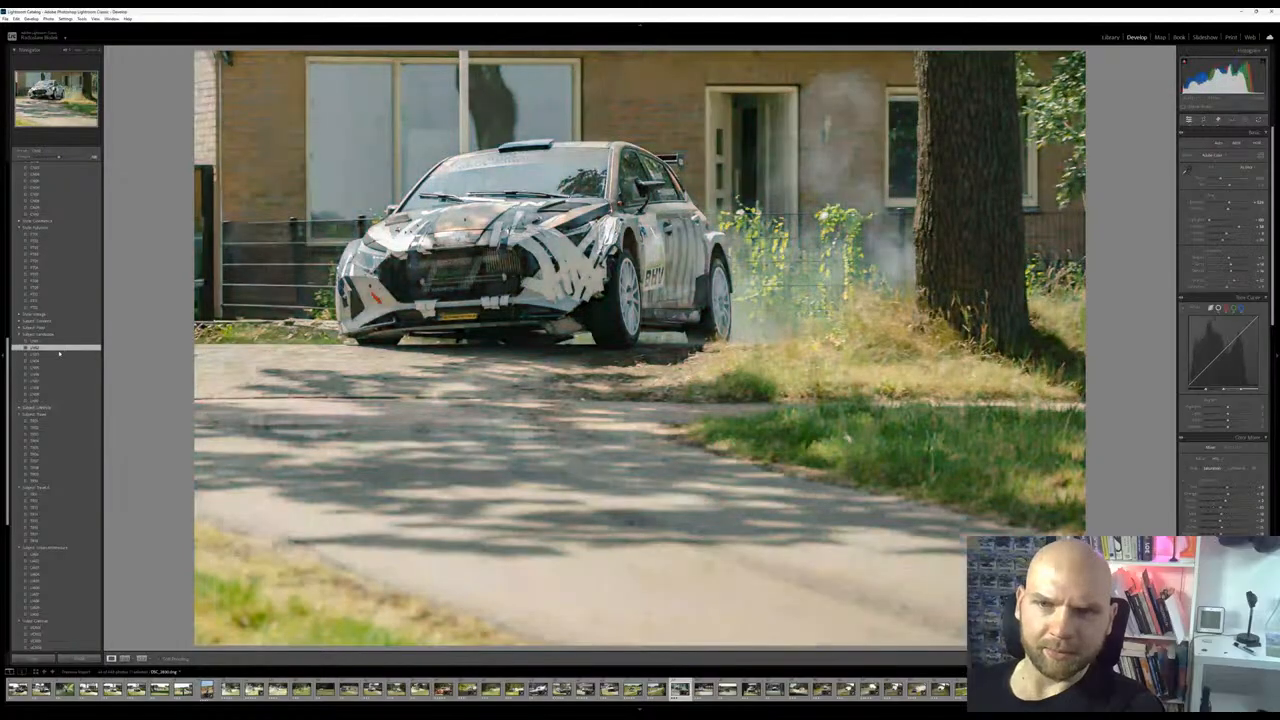
pyautogui.click(43, 328)
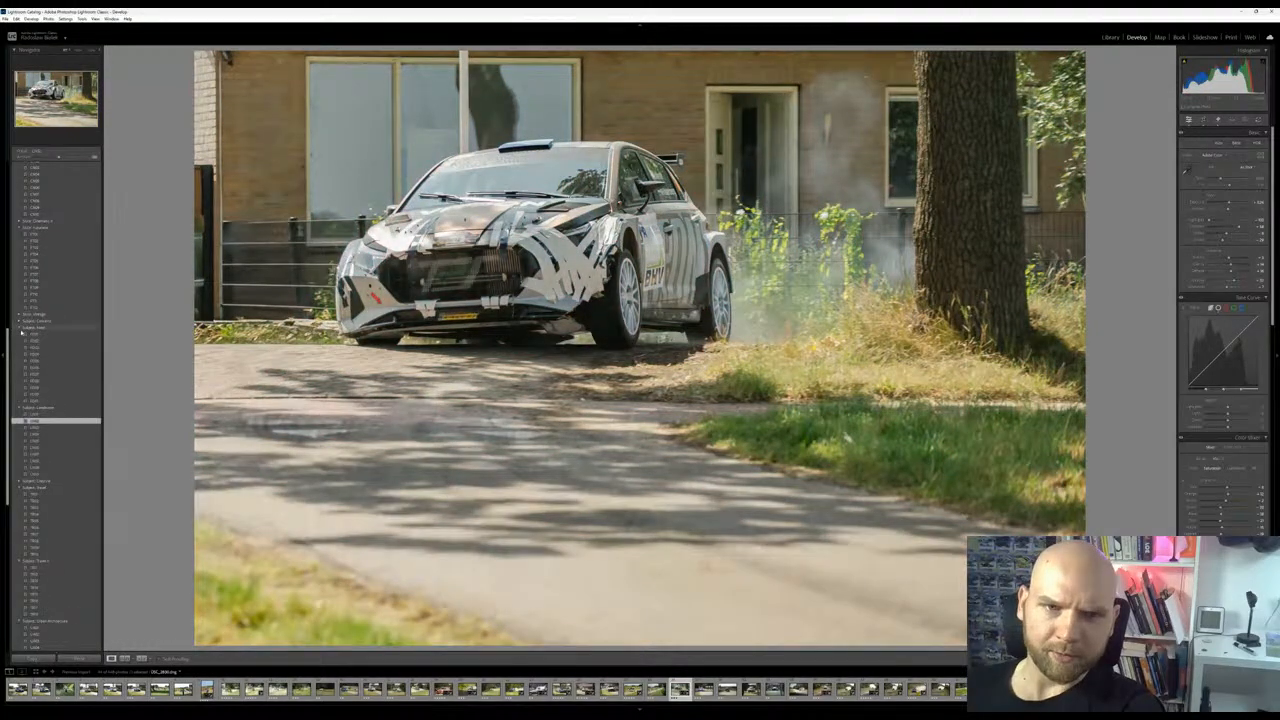
pyautogui.click(43, 336)
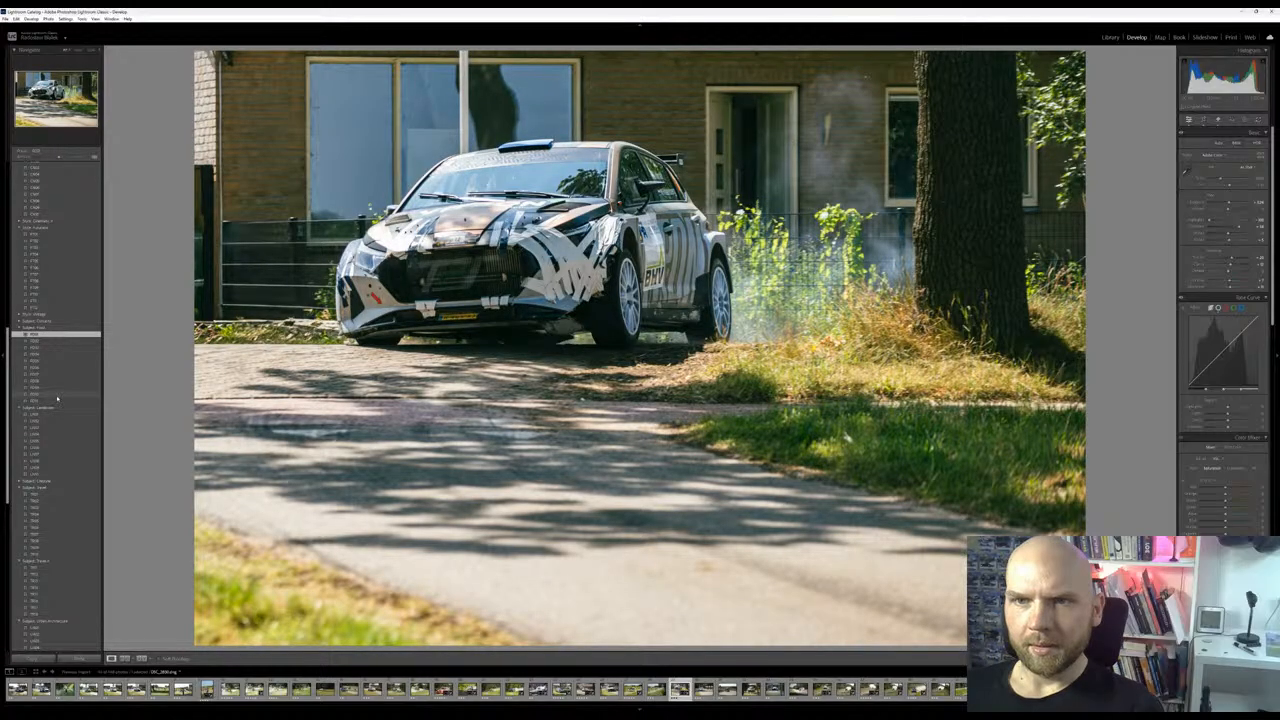
pyautogui.click(58, 397)
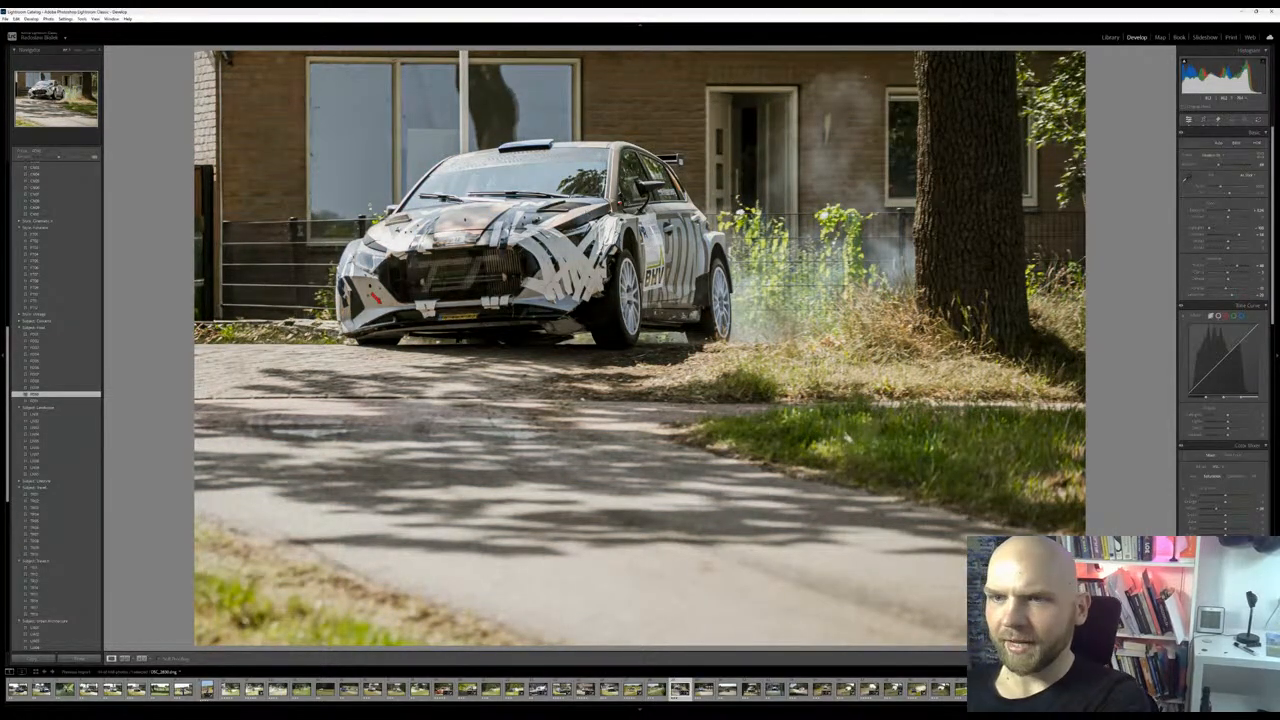
pyautogui.click(562, 272)
pyautogui.click(562, 272)
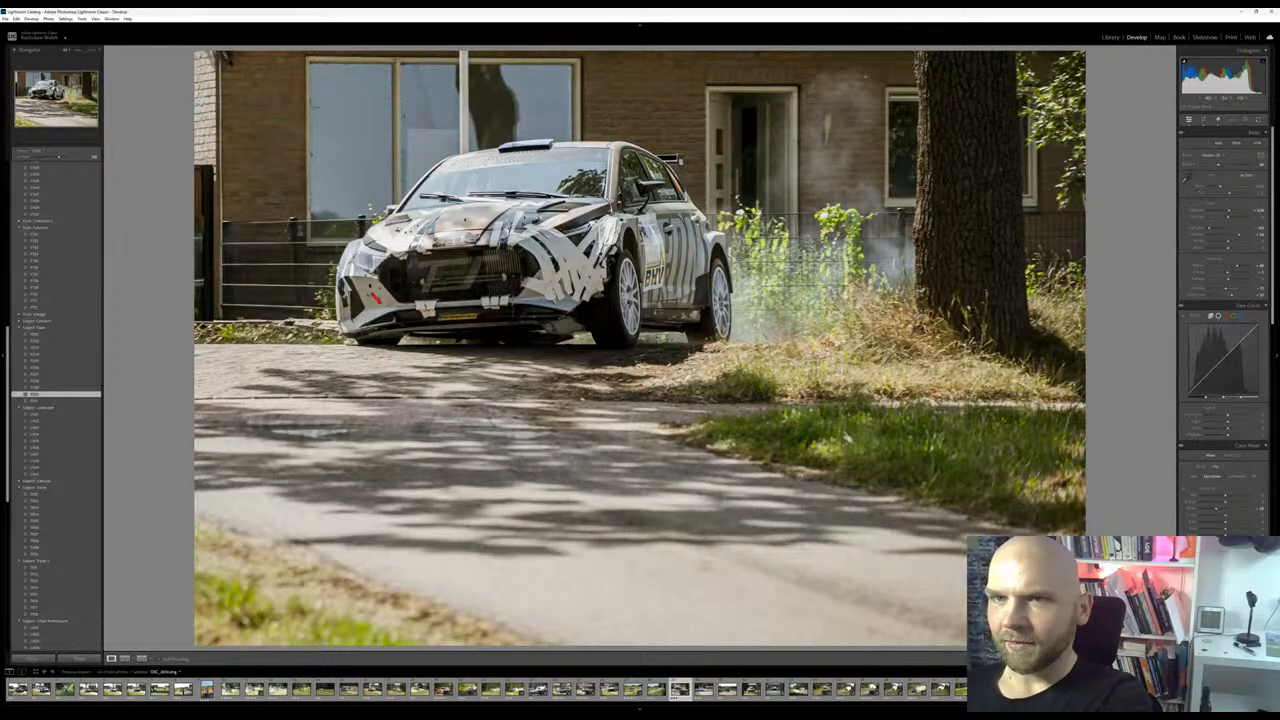
# Remove the vertical pole in front of the window behind the car, trimming the painted selection before running the removal
pyautogui.click(1246, 120)
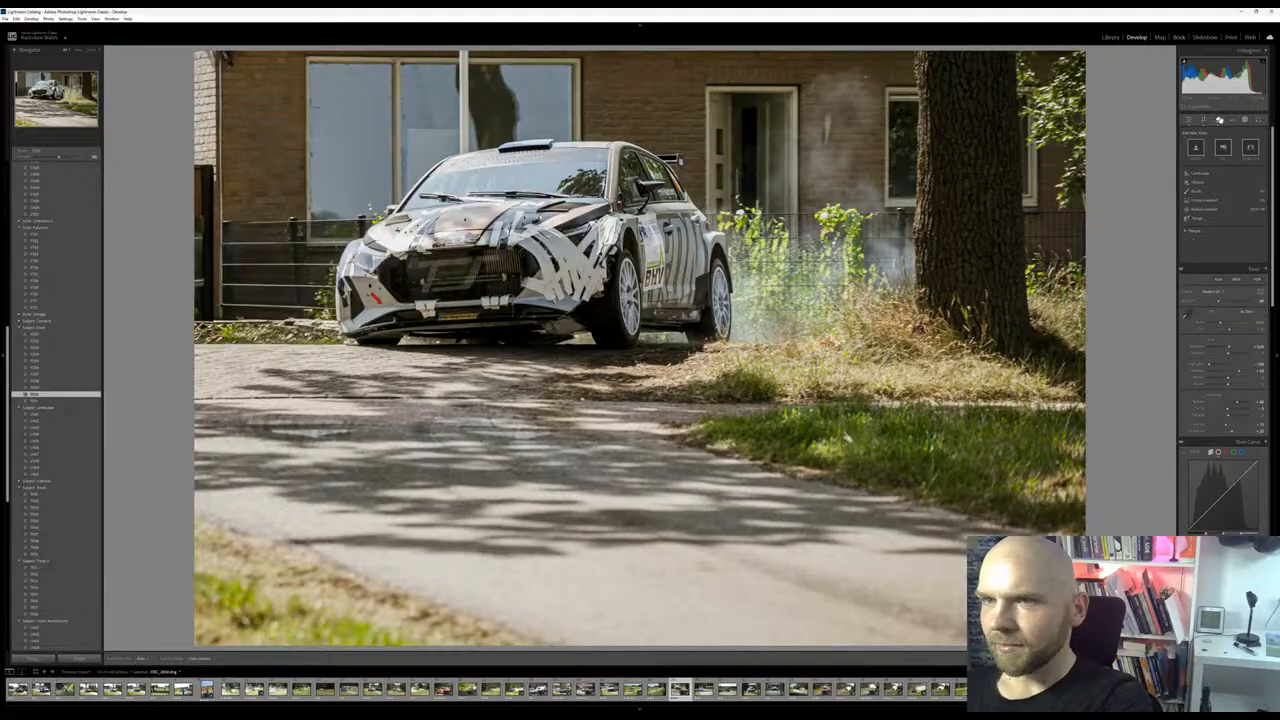
pyautogui.click(1219, 120)
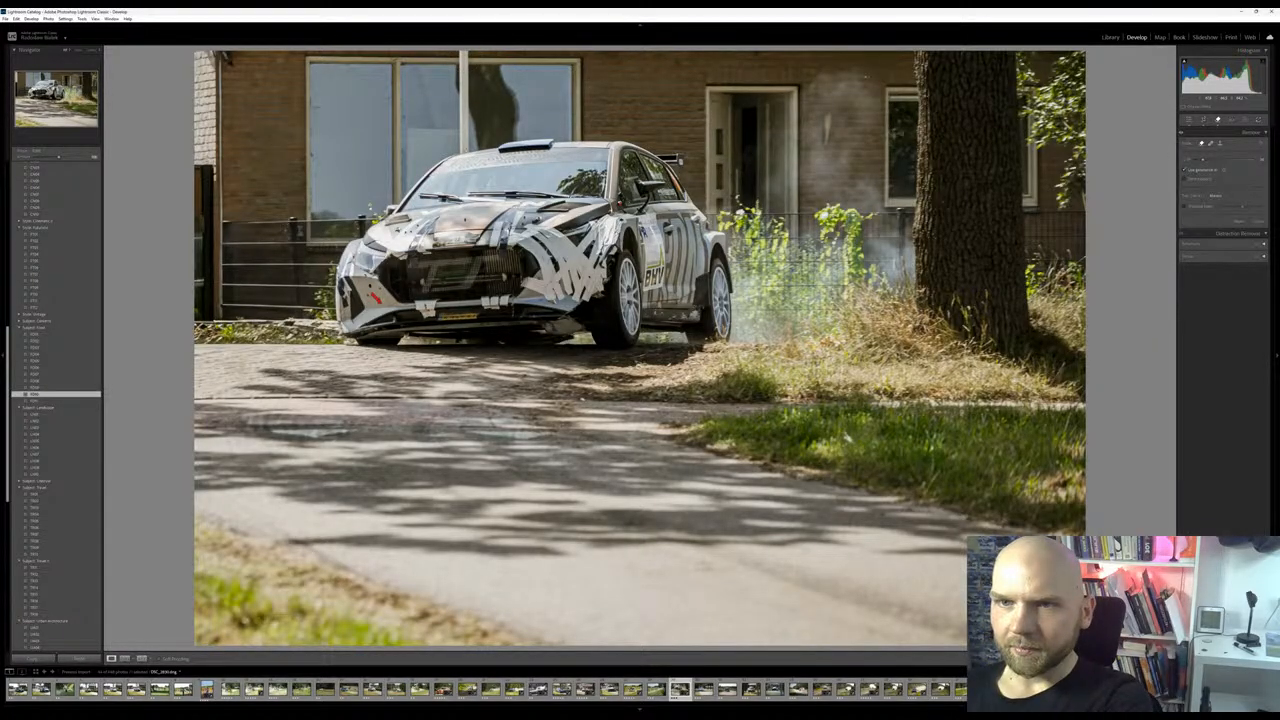
pyautogui.moveTo(466, 158); pyautogui.dragTo(466, 52)
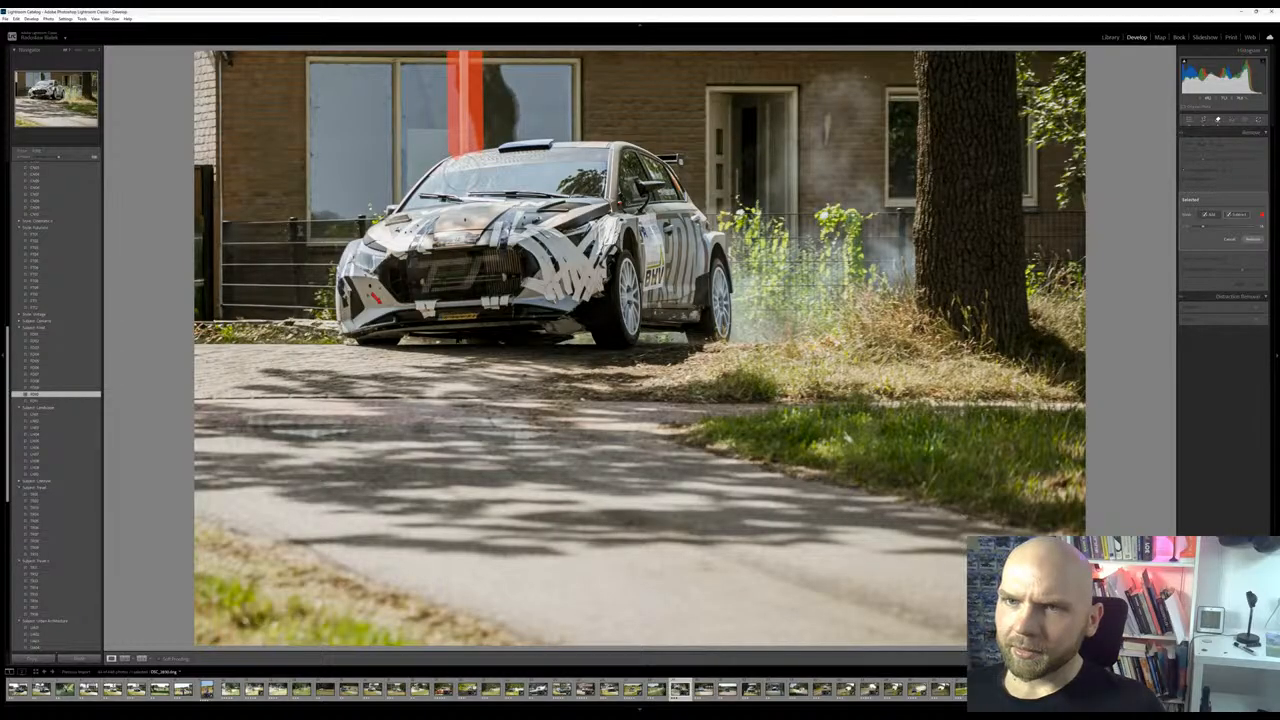
pyautogui.moveTo(486, 56); pyautogui.dragTo(487, 146)
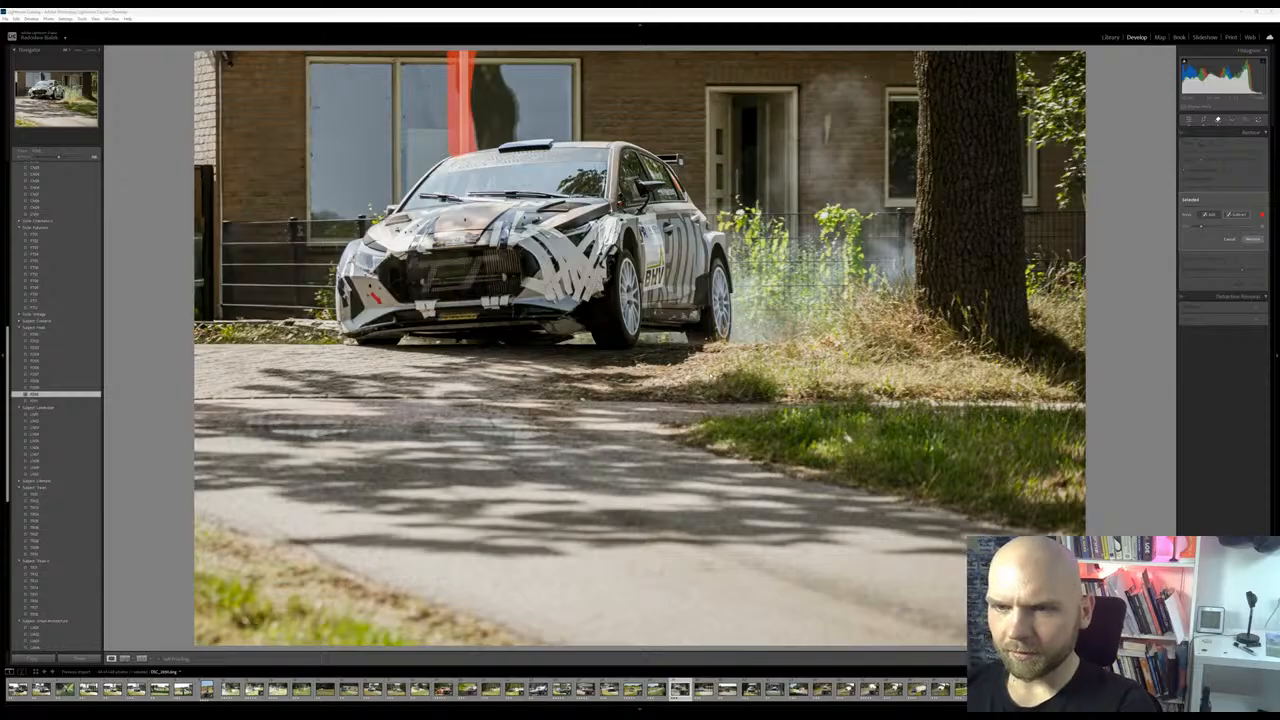
pyautogui.click(1252, 238)
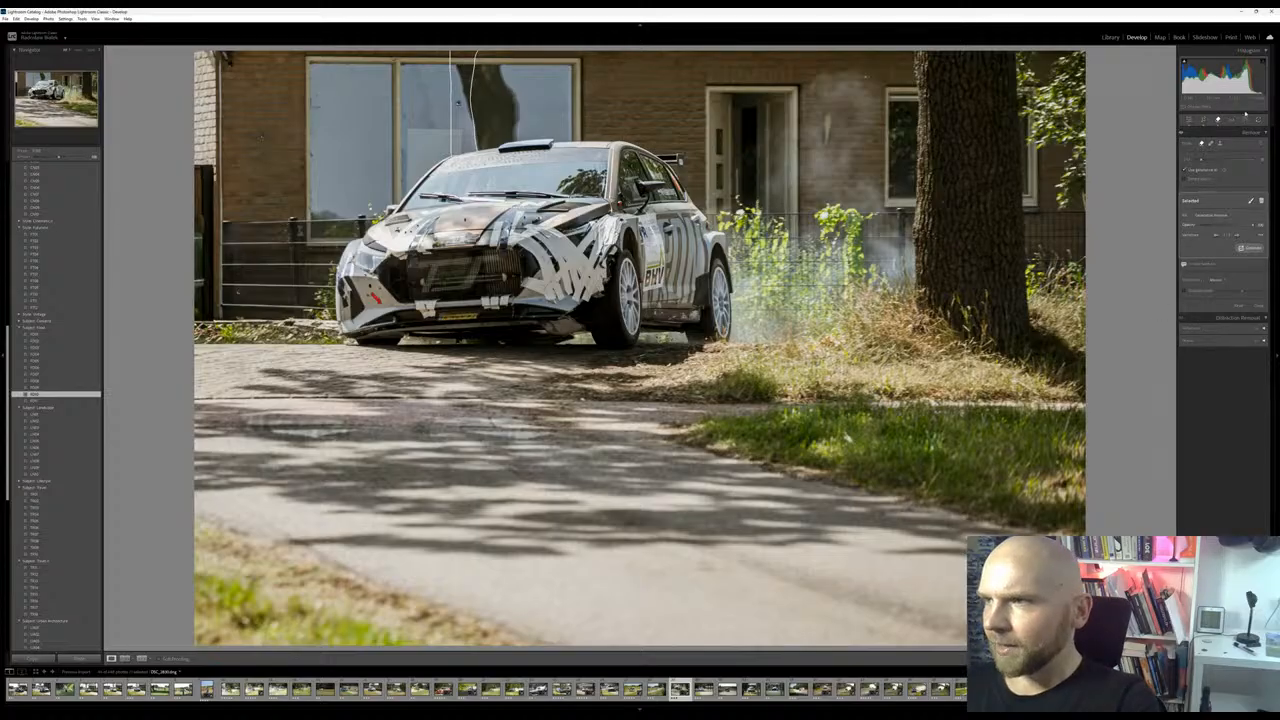
# Create a brush mask and paint it over the road surface in front of the car, out to the road's edges
pyautogui.click(1245, 120)
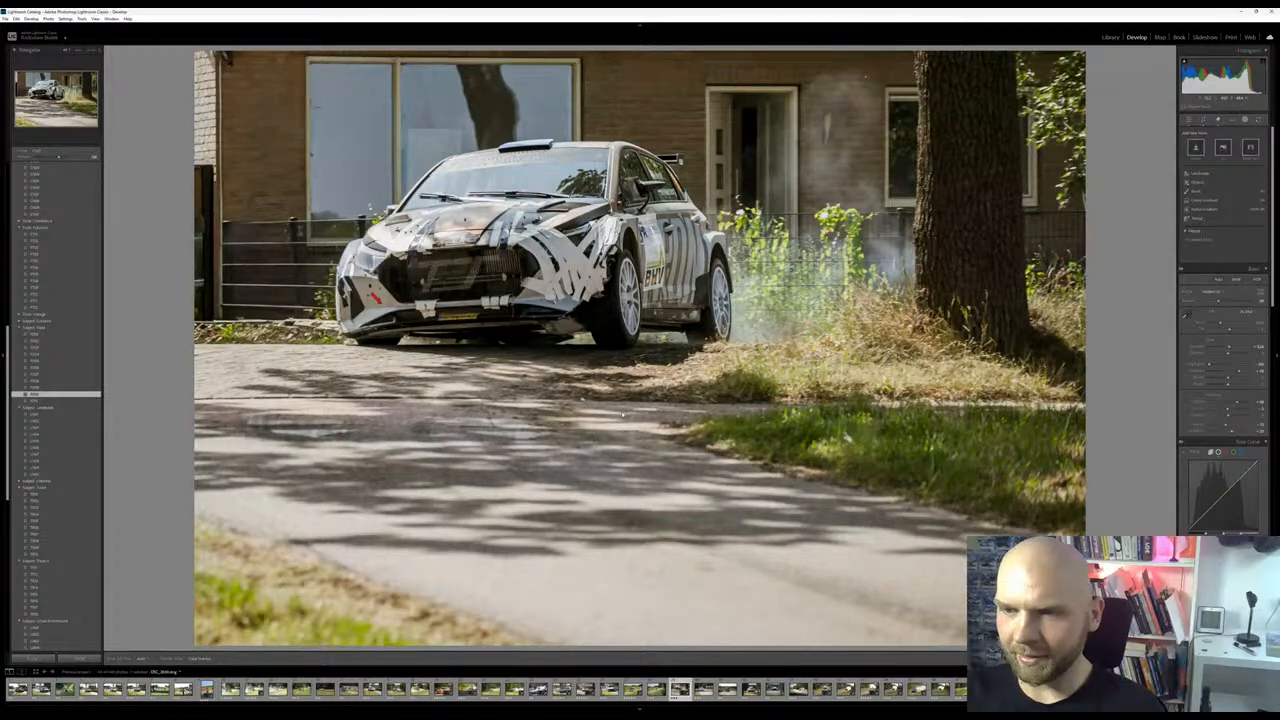
pyautogui.scroll(-5, 1190, 193)
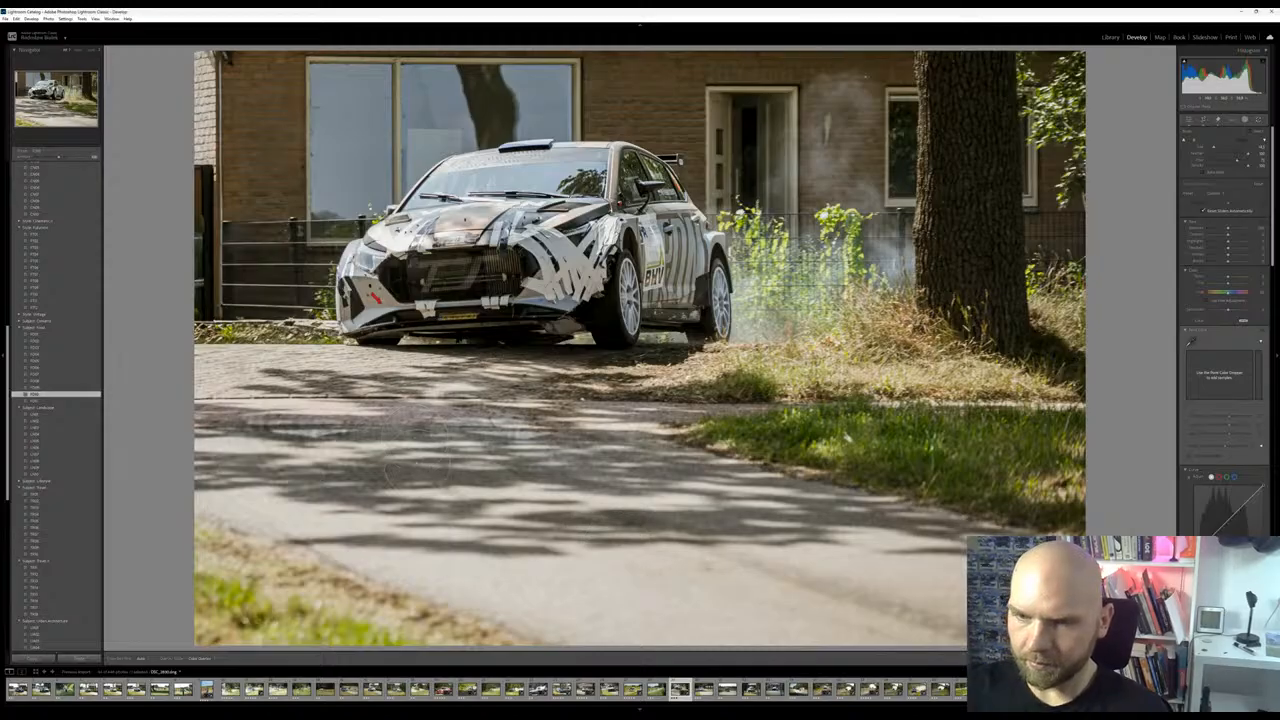
pyautogui.moveTo(392, 430)
pyautogui.mouseDown()
pyautogui.moveTo(488, 419)
pyautogui.moveTo(651, 455)
pyautogui.moveTo(682, 501)
pyautogui.moveTo(845, 537)
pyautogui.moveTo(957, 593)
pyautogui.moveTo(722, 511)
pyautogui.moveTo(760, 499)
pyautogui.moveTo(568, 538)
pyautogui.moveTo(668, 618)
pyautogui.mouseUp()
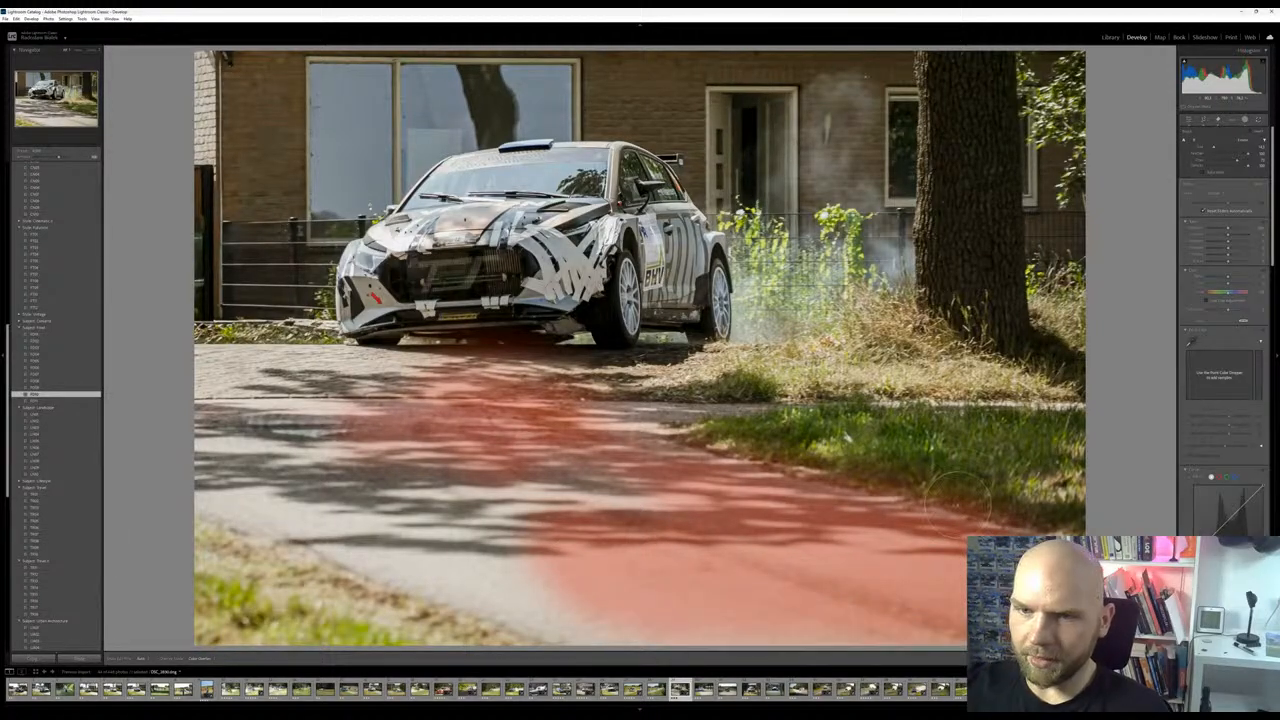
pyautogui.moveTo(362, 432)
pyautogui.mouseDown()
pyautogui.moveTo(500, 572)
pyautogui.moveTo(560, 492)
pyautogui.moveTo(592, 621)
pyautogui.moveTo(270, 450)
pyautogui.moveTo(255, 405)
pyautogui.moveTo(340, 366)
pyautogui.mouseUp()
pyautogui.moveTo(397, 410)
pyautogui.mouseDown()
pyautogui.moveTo(660, 492)
pyautogui.moveTo(766, 544)
pyautogui.moveTo(620, 555)
pyautogui.moveTo(422, 530)
pyautogui.moveTo(326, 394)
pyautogui.moveTo(278, 372)
pyautogui.mouseUp()
pyautogui.moveTo(180, 368)
pyautogui.mouseDown()
pyautogui.moveTo(368, 388)
pyautogui.moveTo(220, 428)
pyautogui.moveTo(264, 490)
pyautogui.moveTo(455, 412)
pyautogui.mouseUp()
pyautogui.moveTo(585, 365)
pyautogui.mouseDown()
pyautogui.moveTo(560, 368)
pyautogui.moveTo(635, 400)
pyautogui.mouseUp()
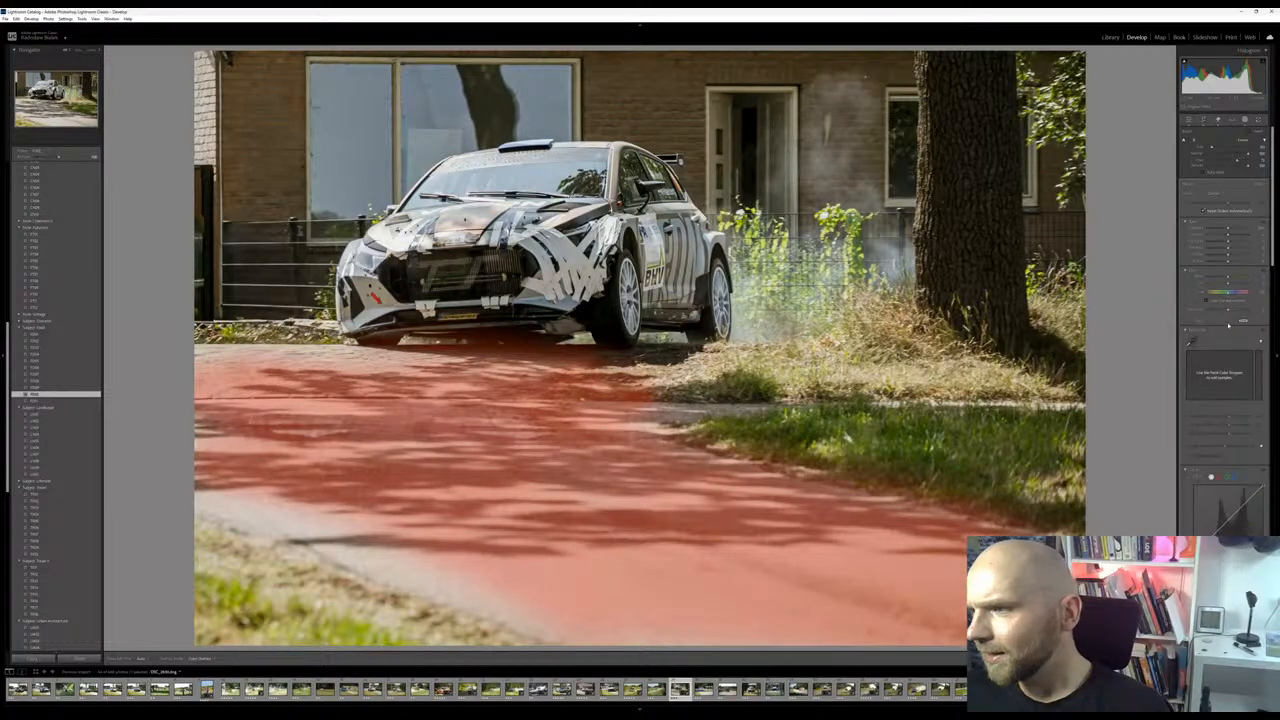
# Strengthen the texture of the masked road by raising its clarity in the mask's effects
pyautogui.scroll(-5, 1229, 325)
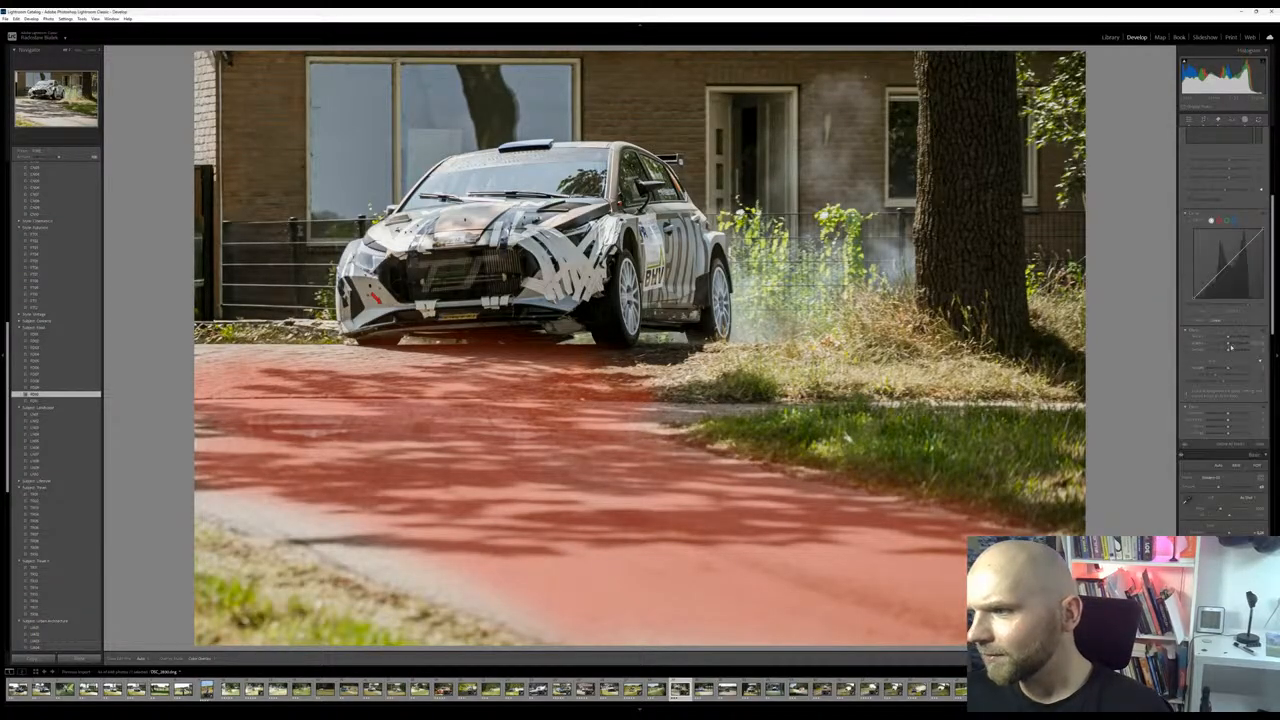
pyautogui.moveTo(1228, 344)
pyautogui.mouseDown()
pyautogui.moveTo(1245, 339)
pyautogui.moveTo(1230, 351)
pyautogui.mouseUp()
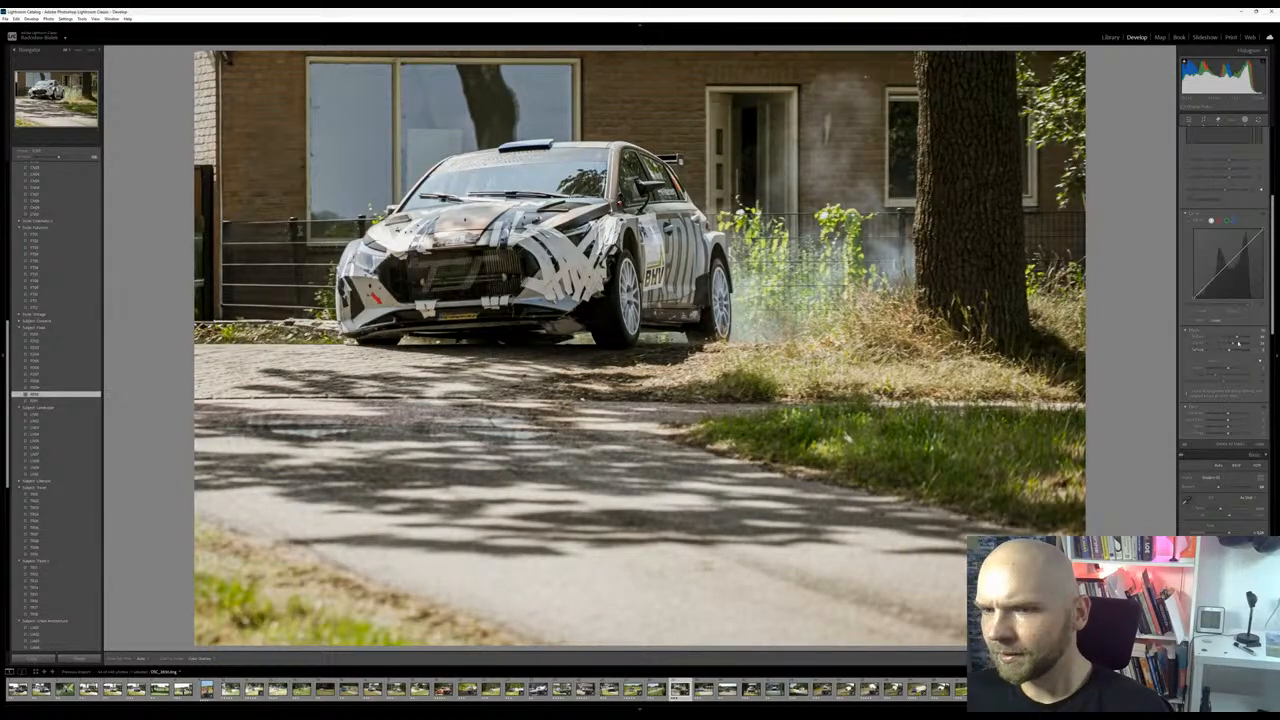
pyautogui.moveTo(1233, 344); pyautogui.dragTo(1235, 345)
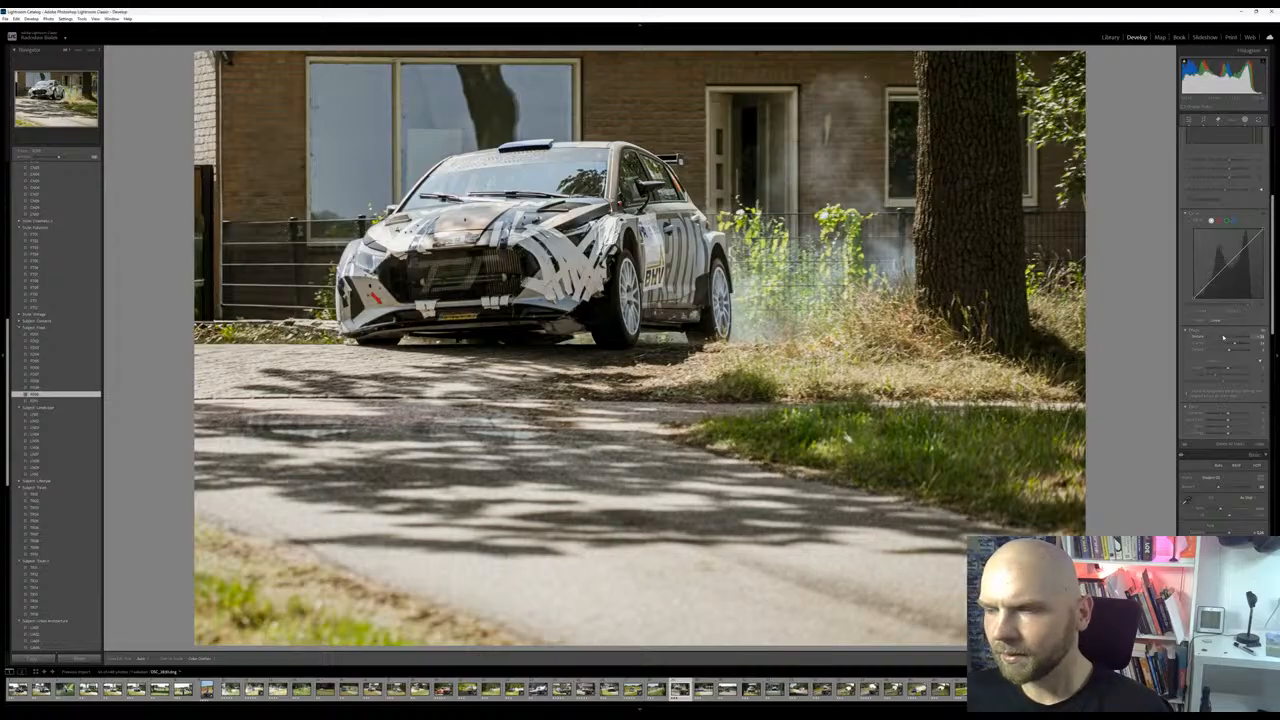
pyautogui.moveTo(1236, 346); pyautogui.dragTo(1240, 346)
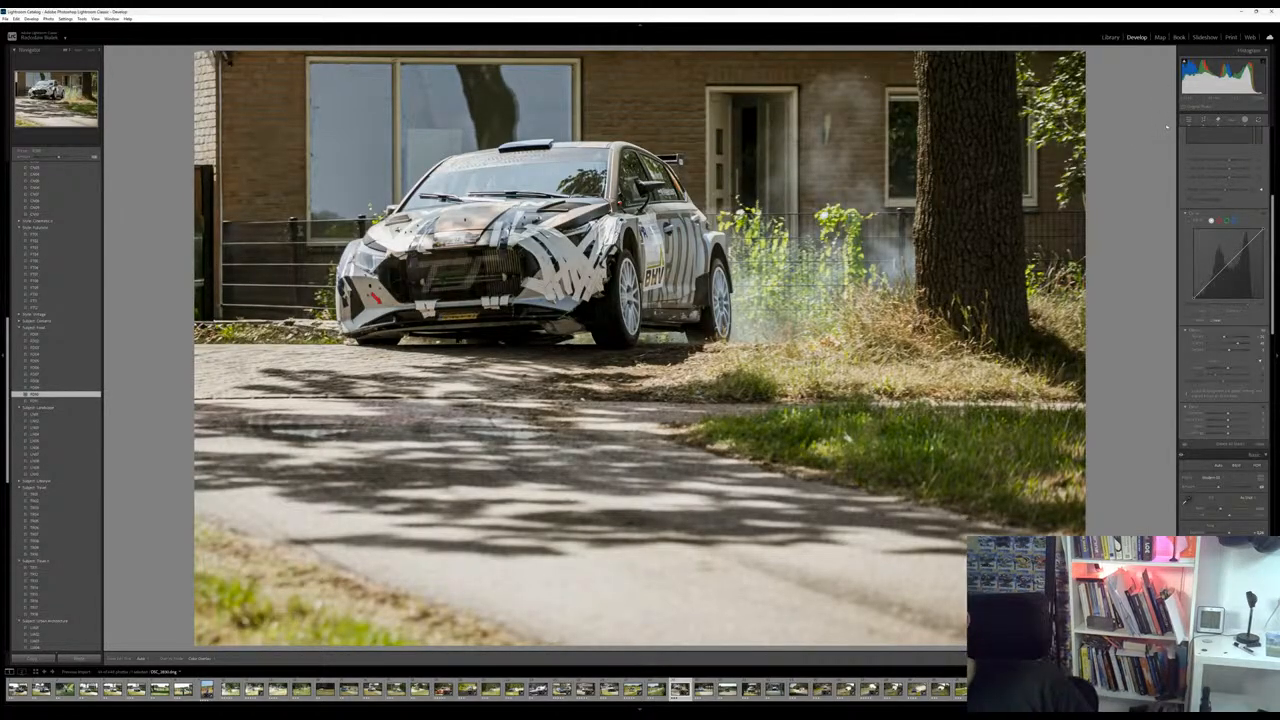
# Mask the whole rally car and fine-tune its light settings, slightly raising the exposure
pyautogui.scroll(-3, 1222, 280)
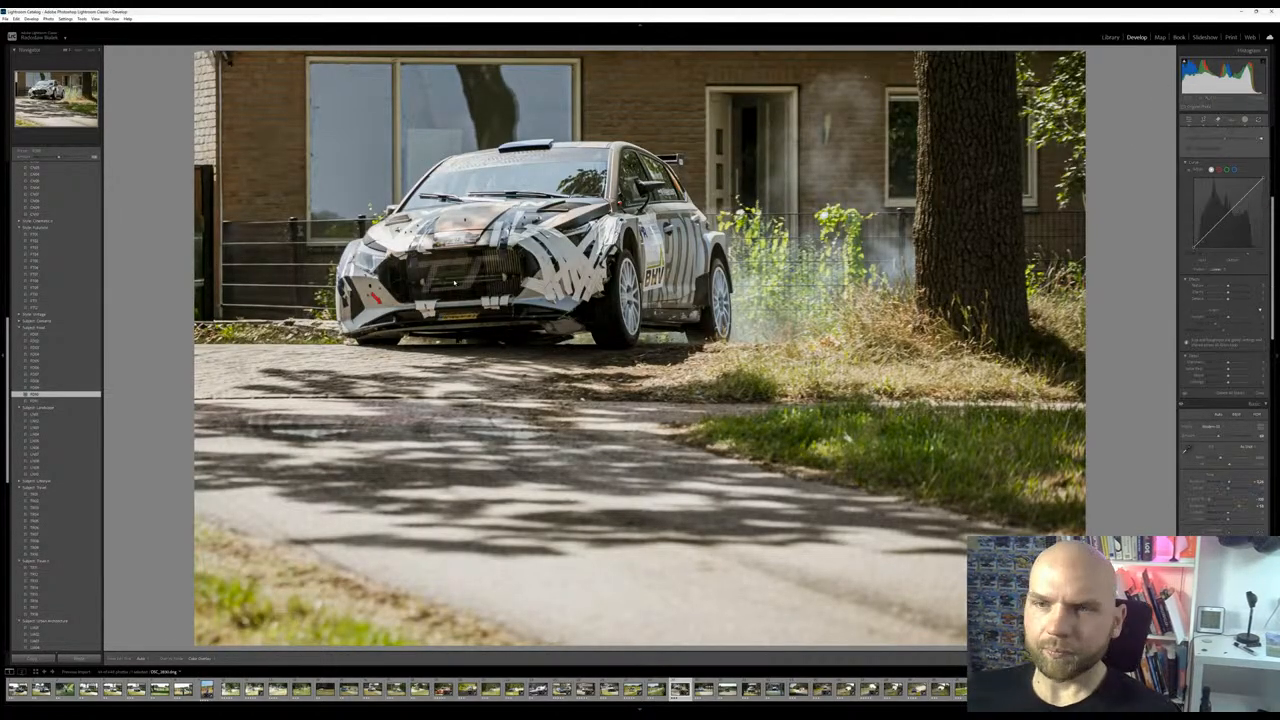
pyautogui.scroll(2, 1222, 300)
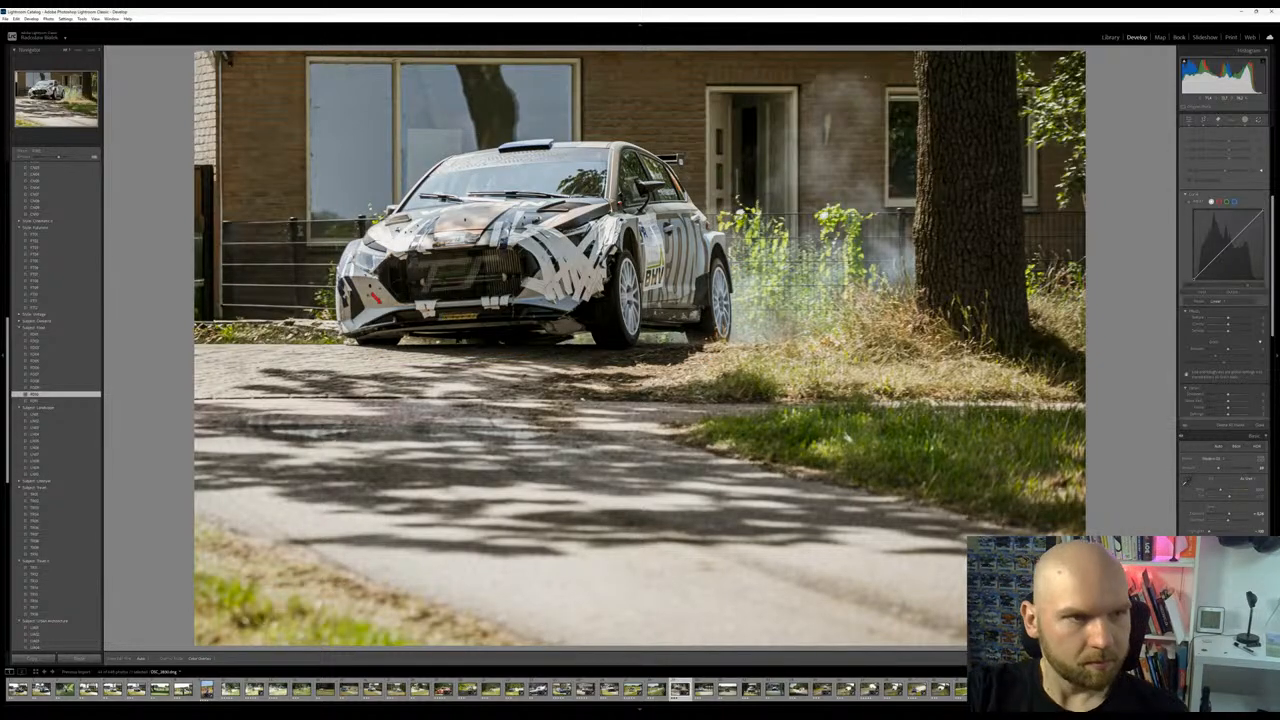
pyautogui.scroll(-2, 1225, 300)
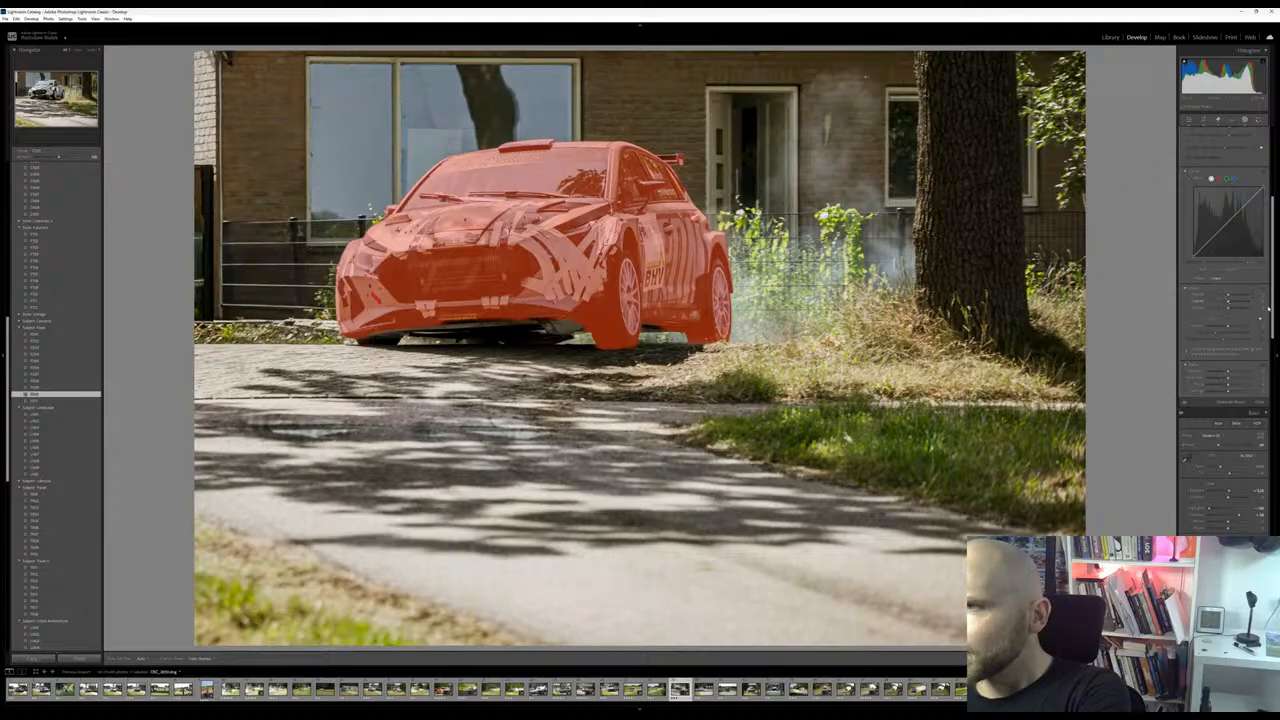
pyautogui.scroll(5, 1229, 303)
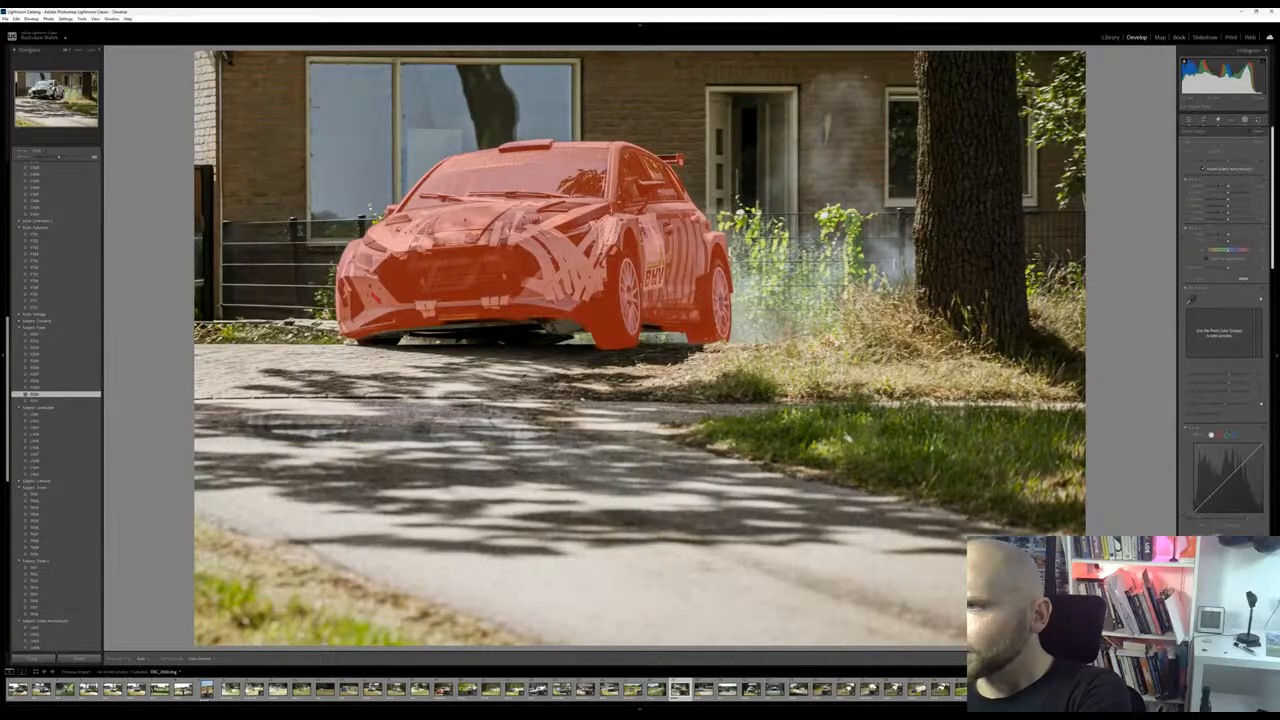
pyautogui.moveTo(1228, 194)
pyautogui.mouseDown()
pyautogui.moveTo(1234, 207)
pyautogui.moveTo(1219, 201)
pyautogui.mouseUp()
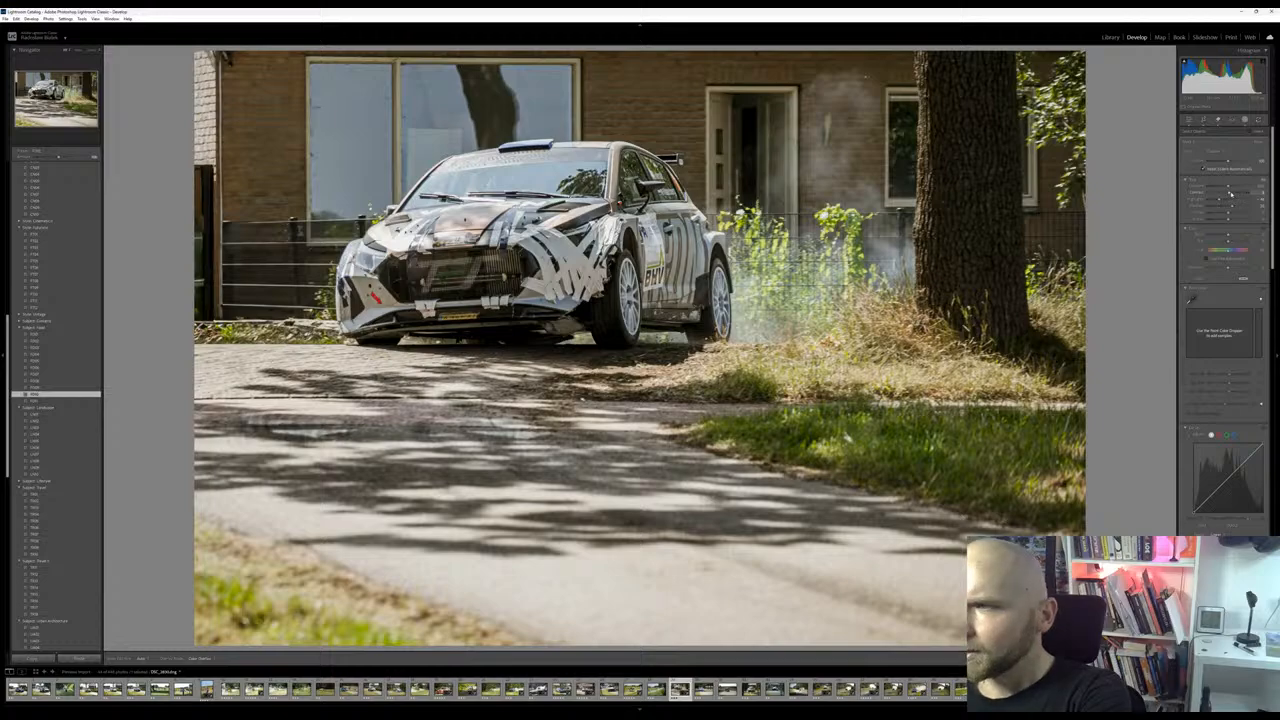
pyautogui.moveTo(1229, 188); pyautogui.dragTo(1231, 189)
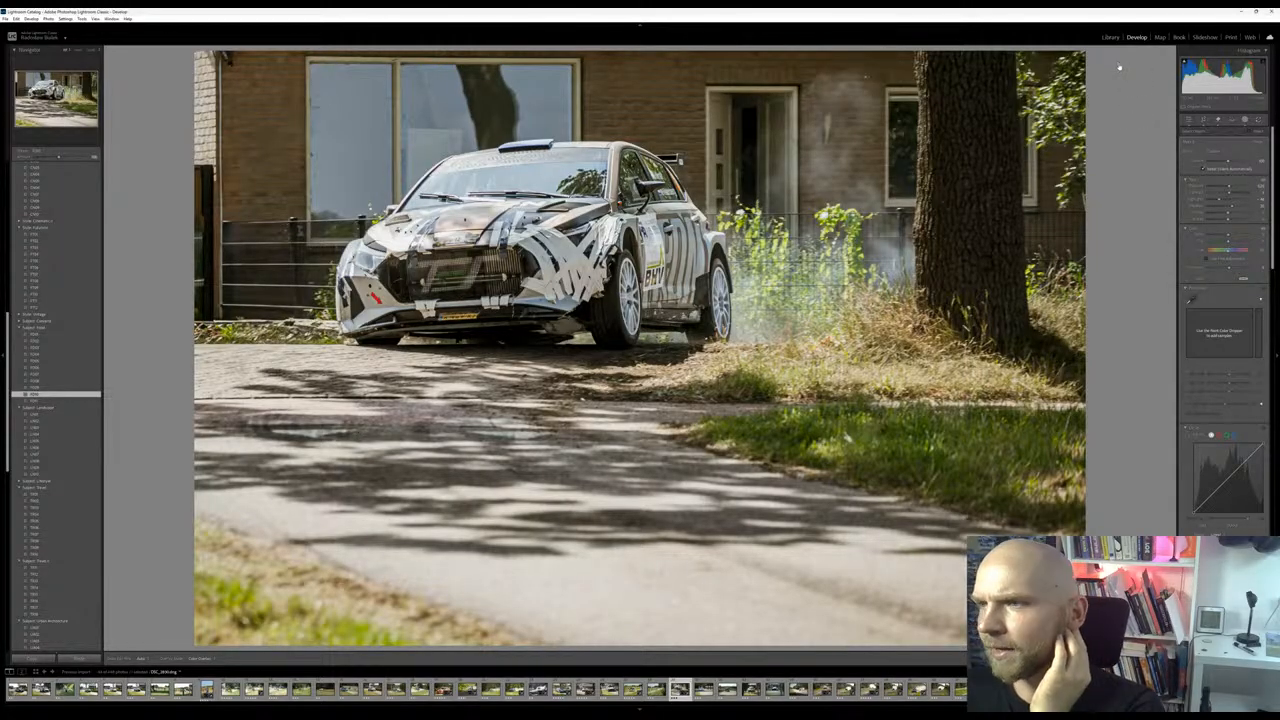
# Create a separate mask on the striped front fender and bumper corner and brighten it by raising the whites
pyautogui.click(1157, 126)
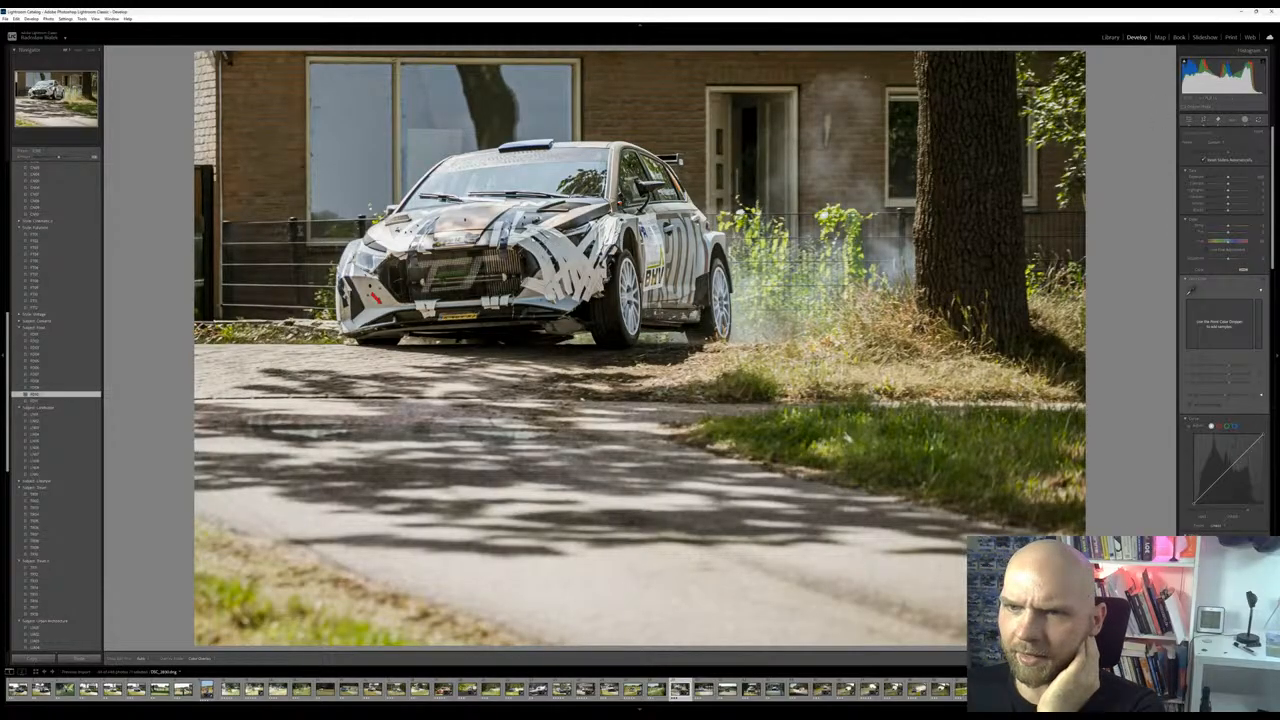
pyautogui.moveTo(530, 232)
pyautogui.mouseDown()
pyautogui.moveTo(571, 292)
pyautogui.moveTo(588, 225)
pyautogui.moveTo(573, 275)
pyautogui.moveTo(538, 290)
pyautogui.moveTo(393, 298)
pyautogui.mouseUp()
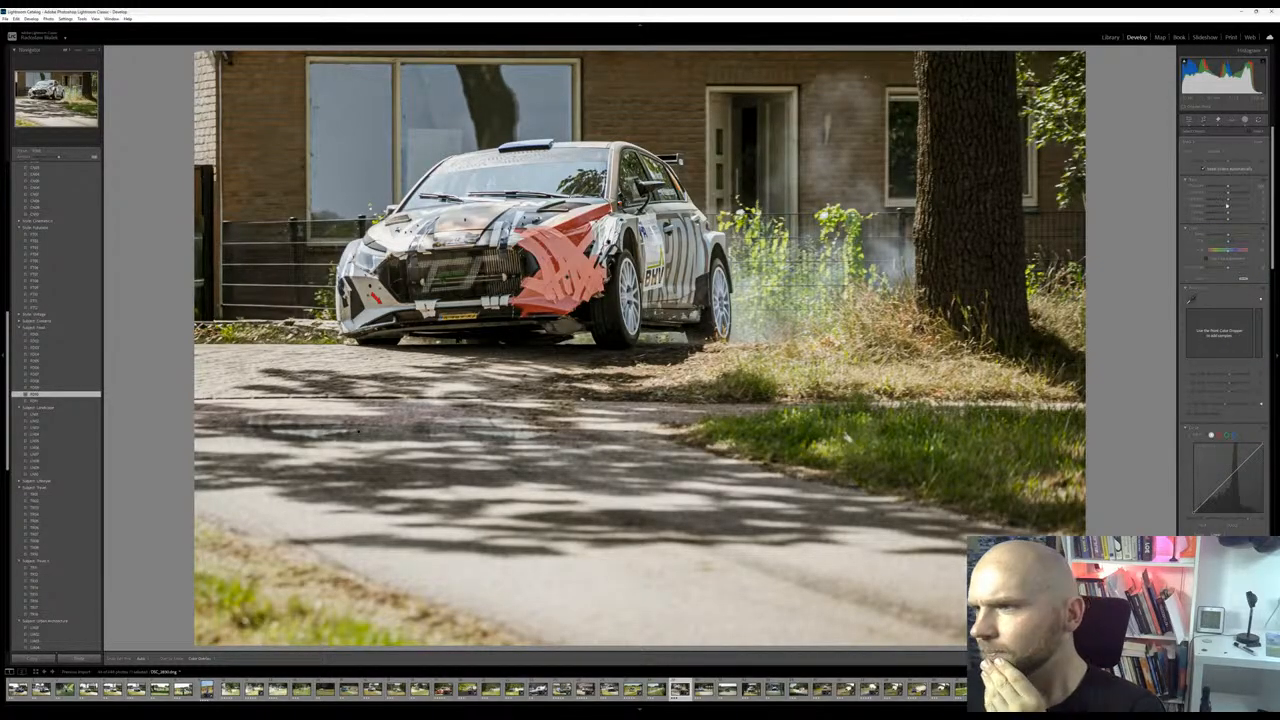
pyautogui.moveTo(1229, 214)
pyautogui.mouseDown()
pyautogui.moveTo(1263, 216)
pyautogui.moveTo(1224, 216)
pyautogui.moveTo(1244, 214)
pyautogui.mouseUp()
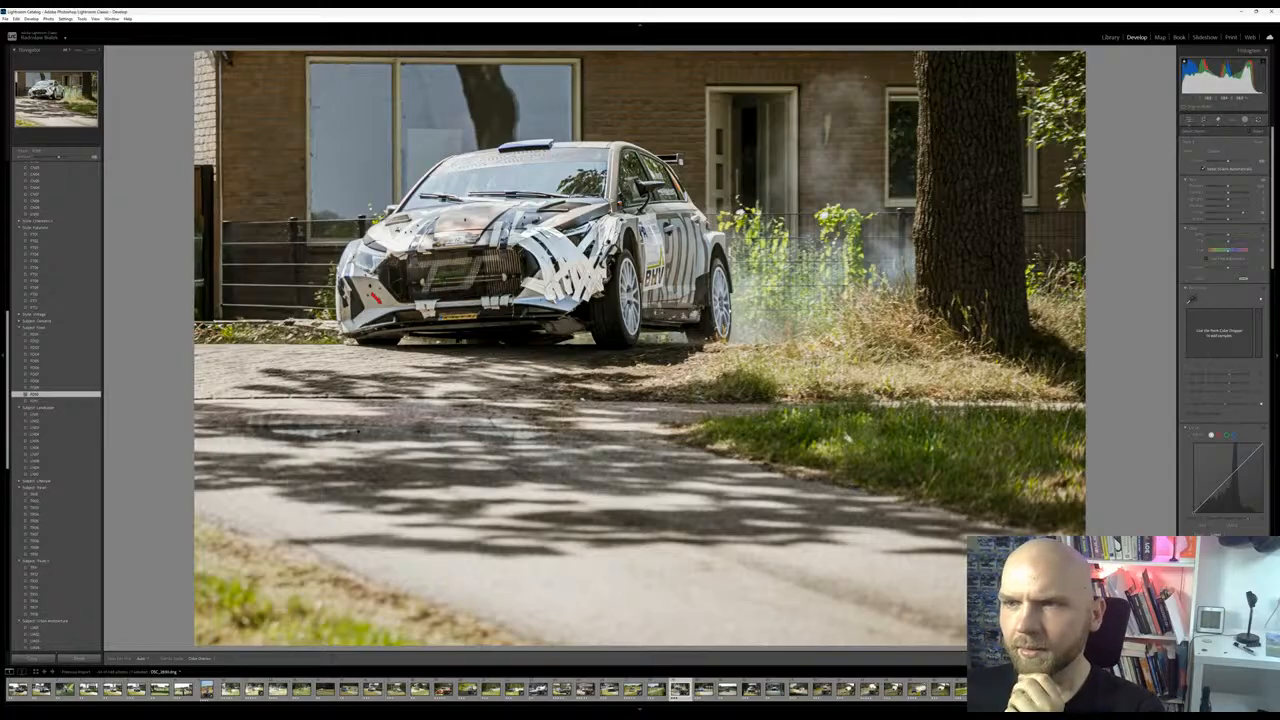
# Adjust the lens blur's focal range around the car and turn off the depth visualization
pyautogui.scroll(-5, 1225, 350)
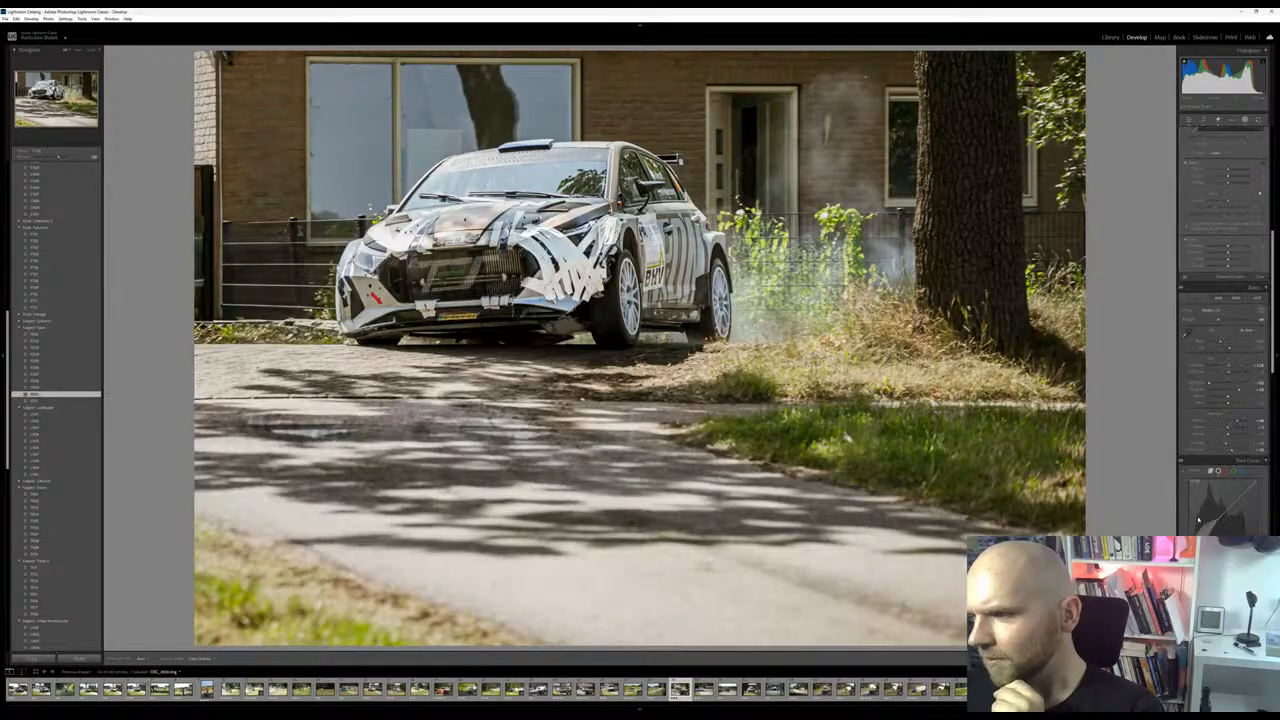
pyautogui.scroll(3, 1200, 505)
pyautogui.scroll(-6, 1203, 523)
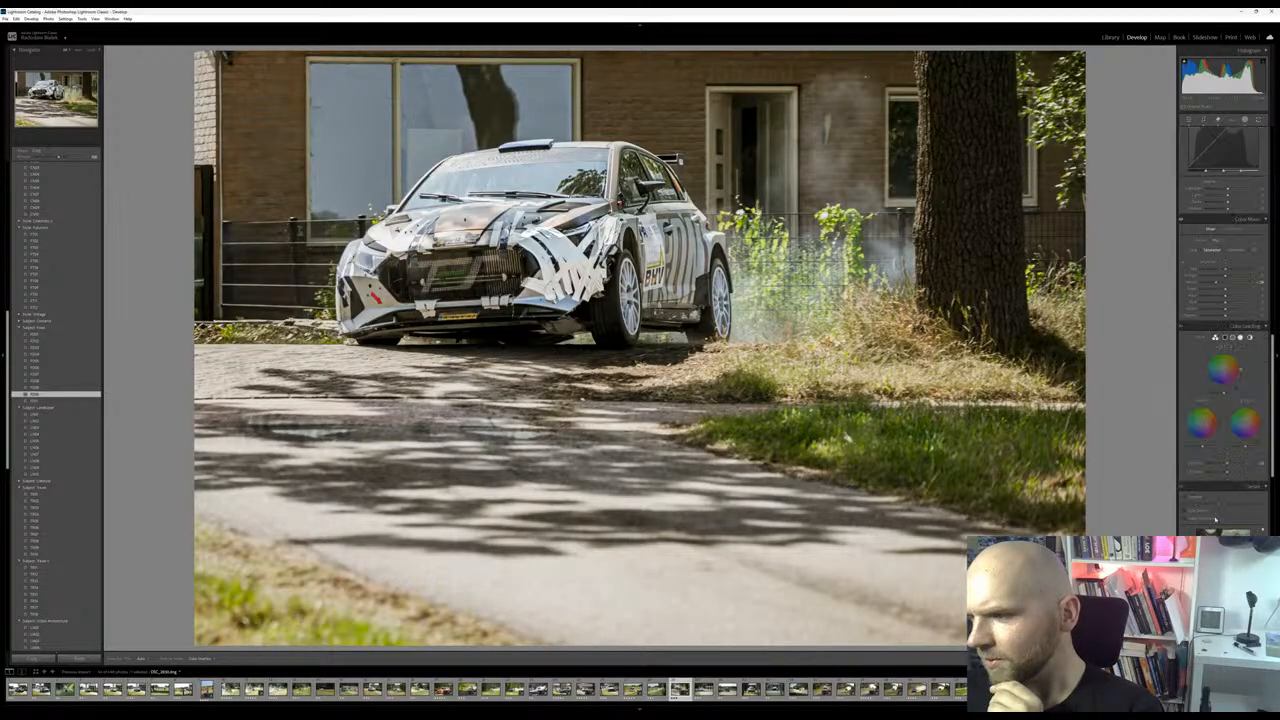
pyautogui.scroll(-5, 1225, 450)
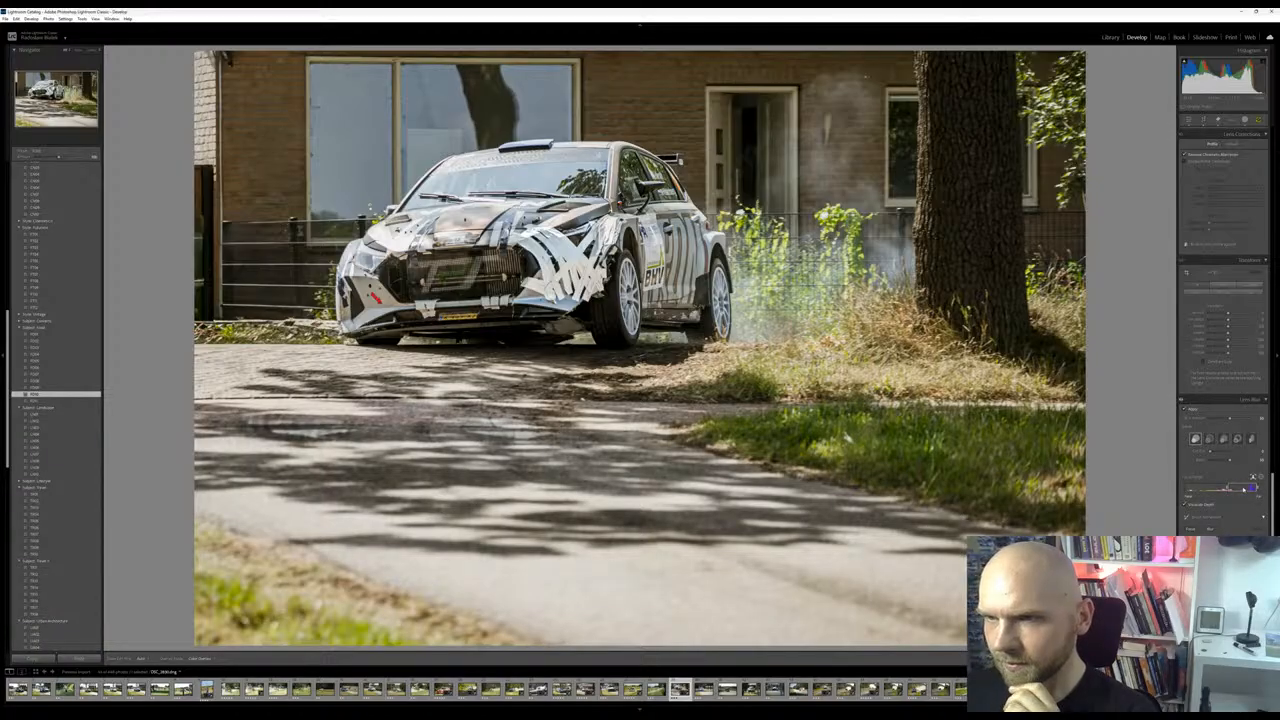
pyautogui.moveTo(1244, 490); pyautogui.dragTo(1230, 492)
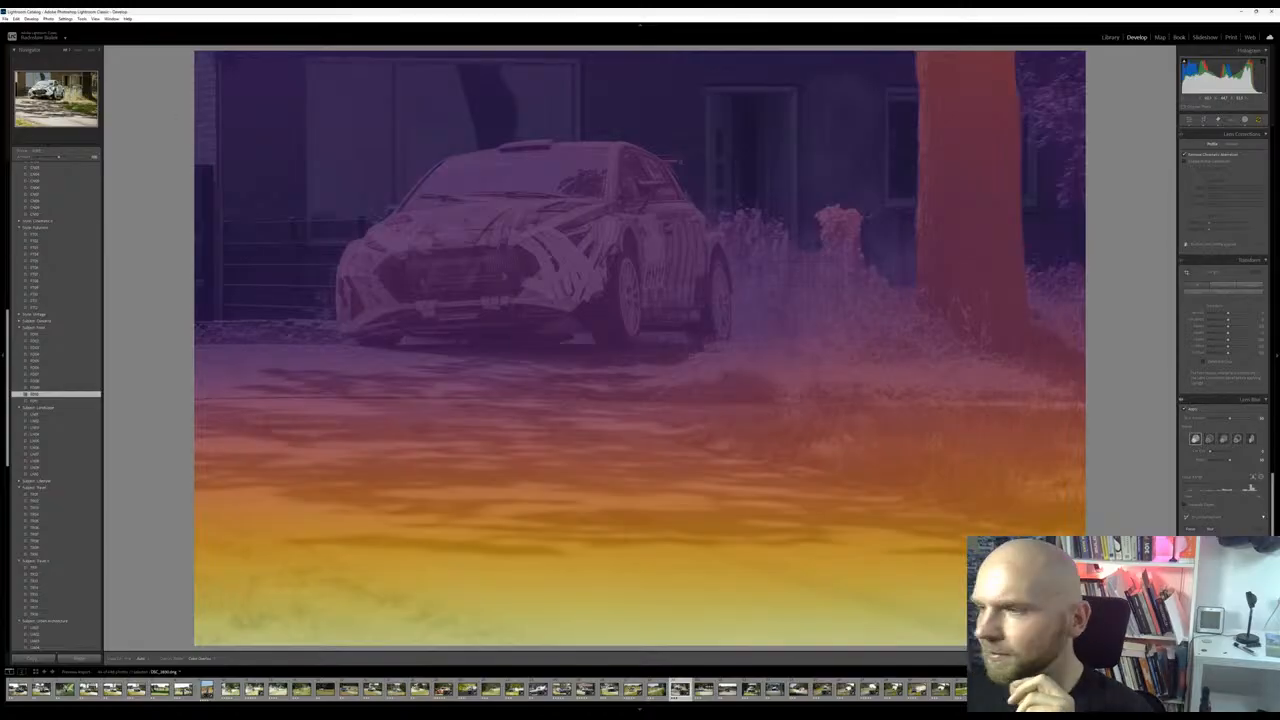
pyautogui.click(1186, 505)
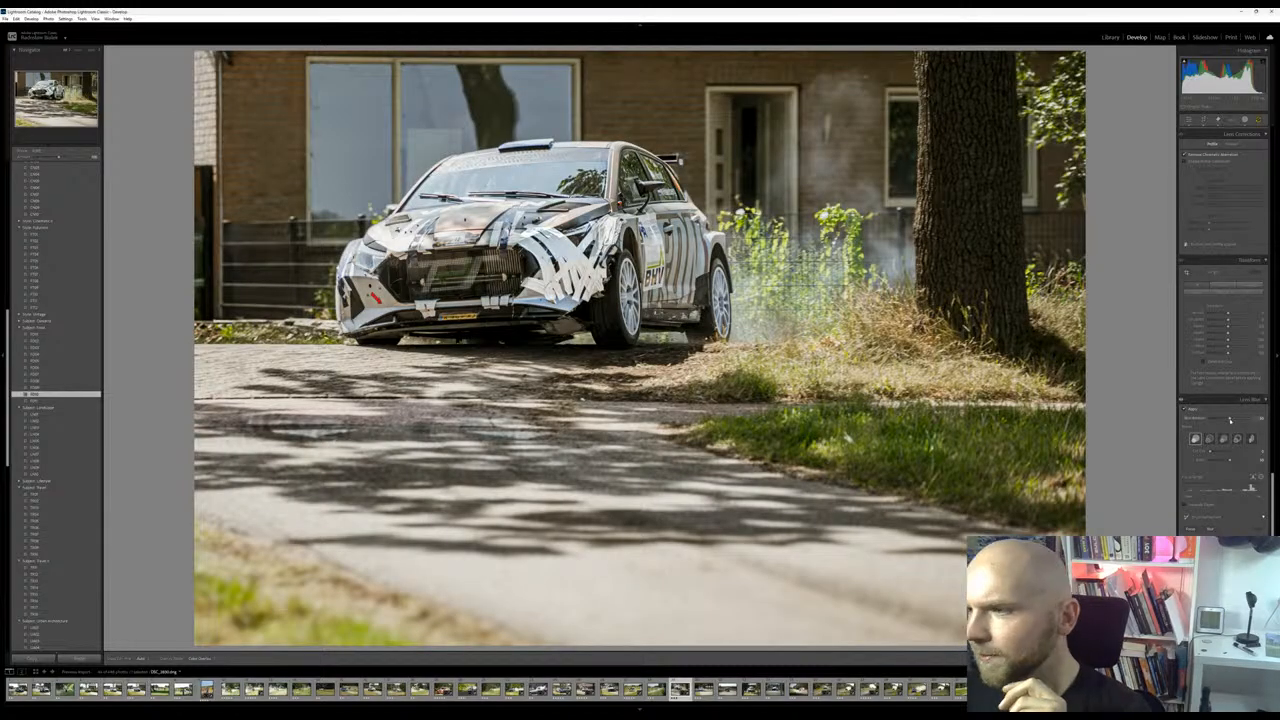
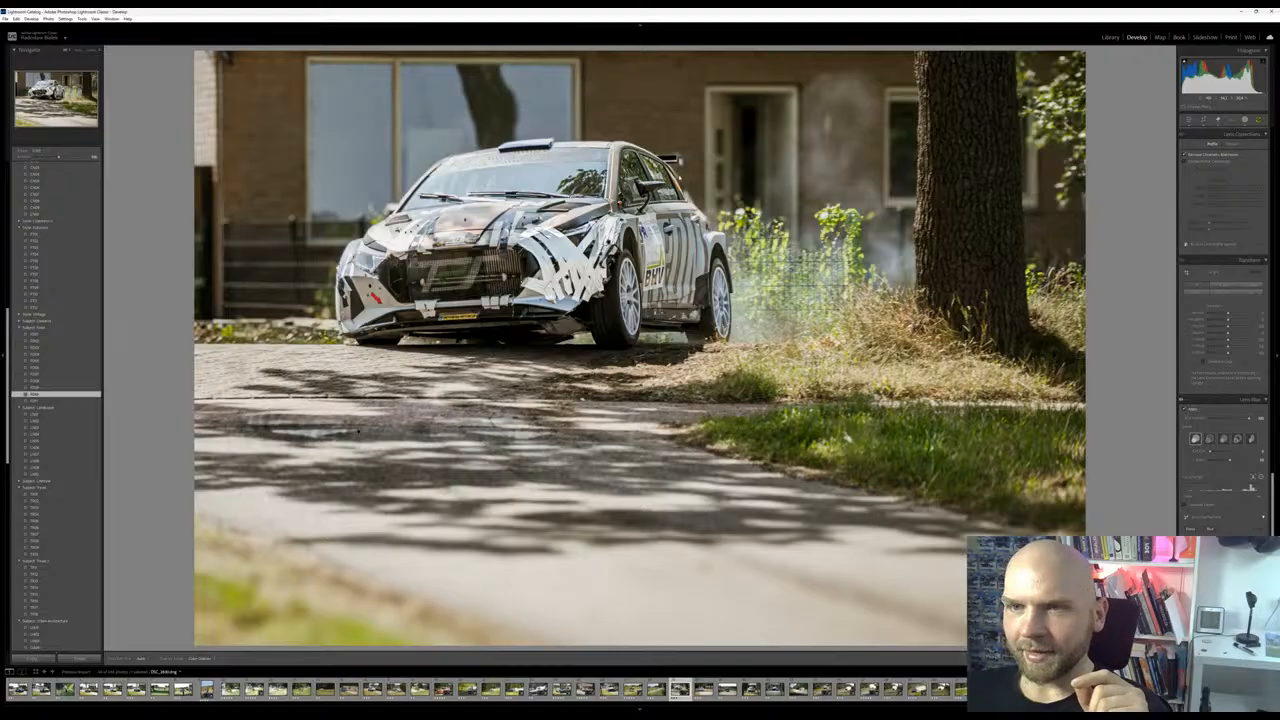
# Inspect the blurred background around the striped rally car up close and return to the full photo
pyautogui.click(78, 50)
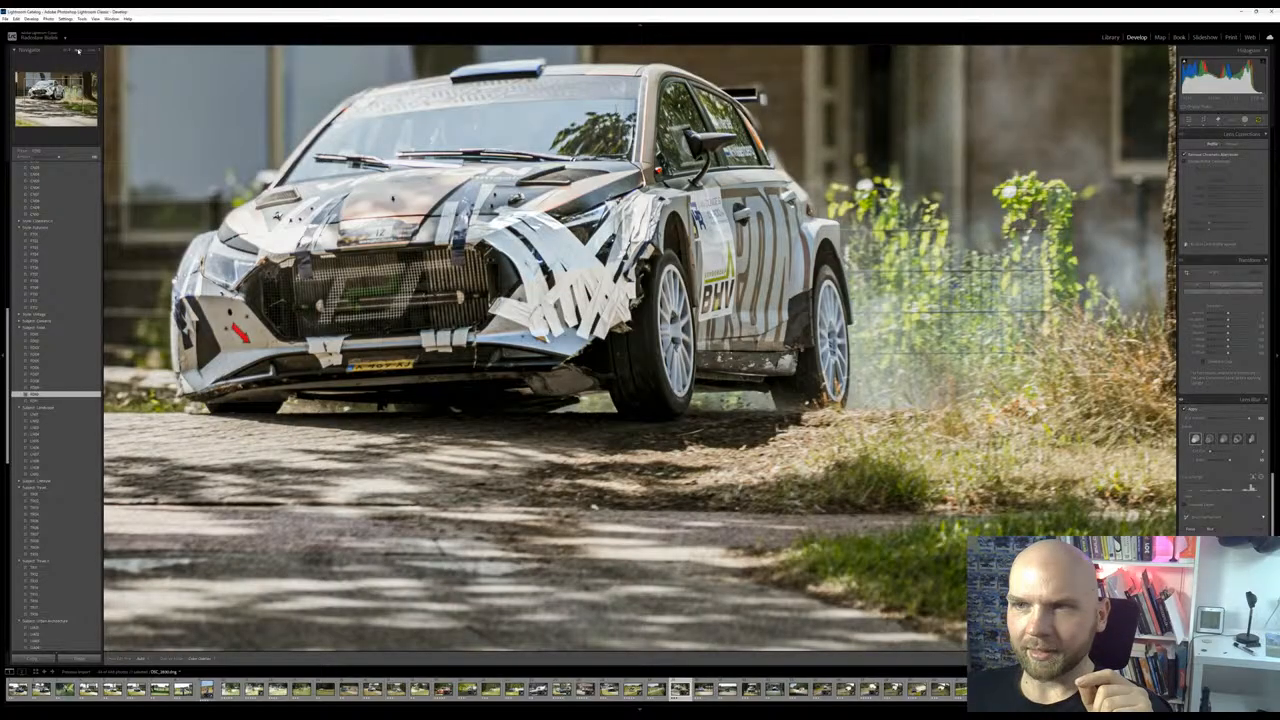
pyautogui.click(53, 91)
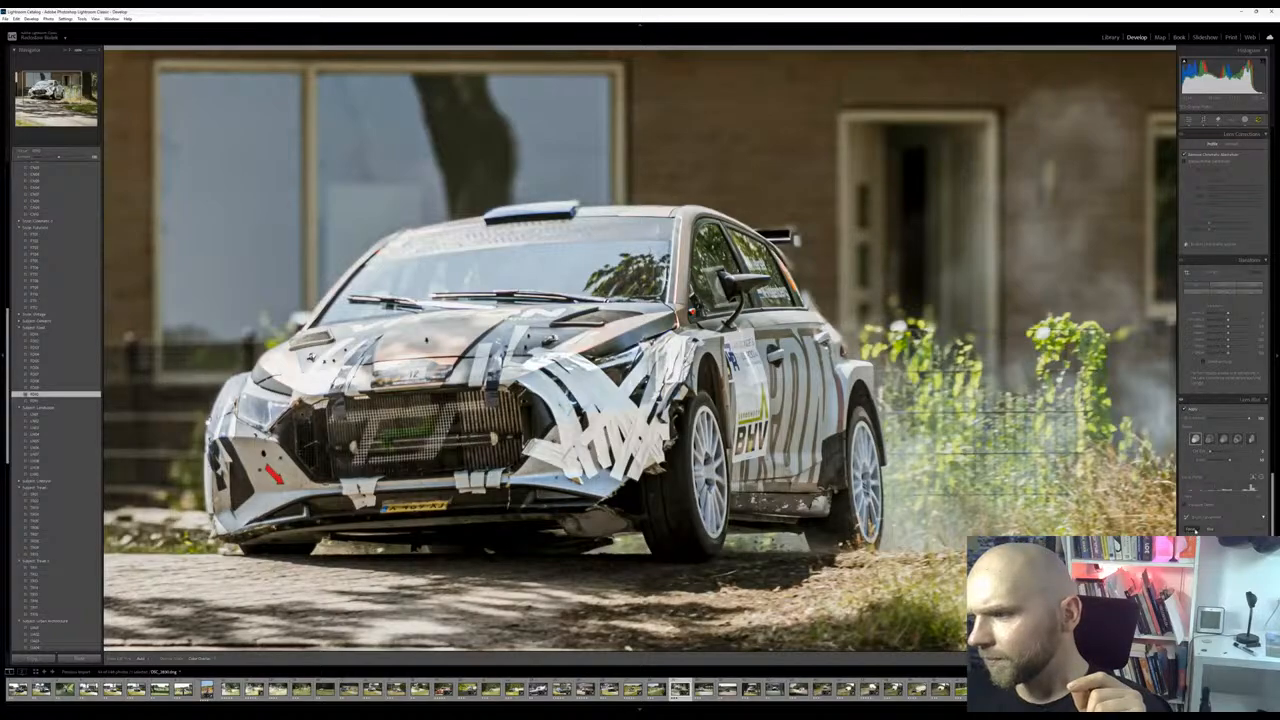
pyautogui.scroll(-3, 1220, 400)
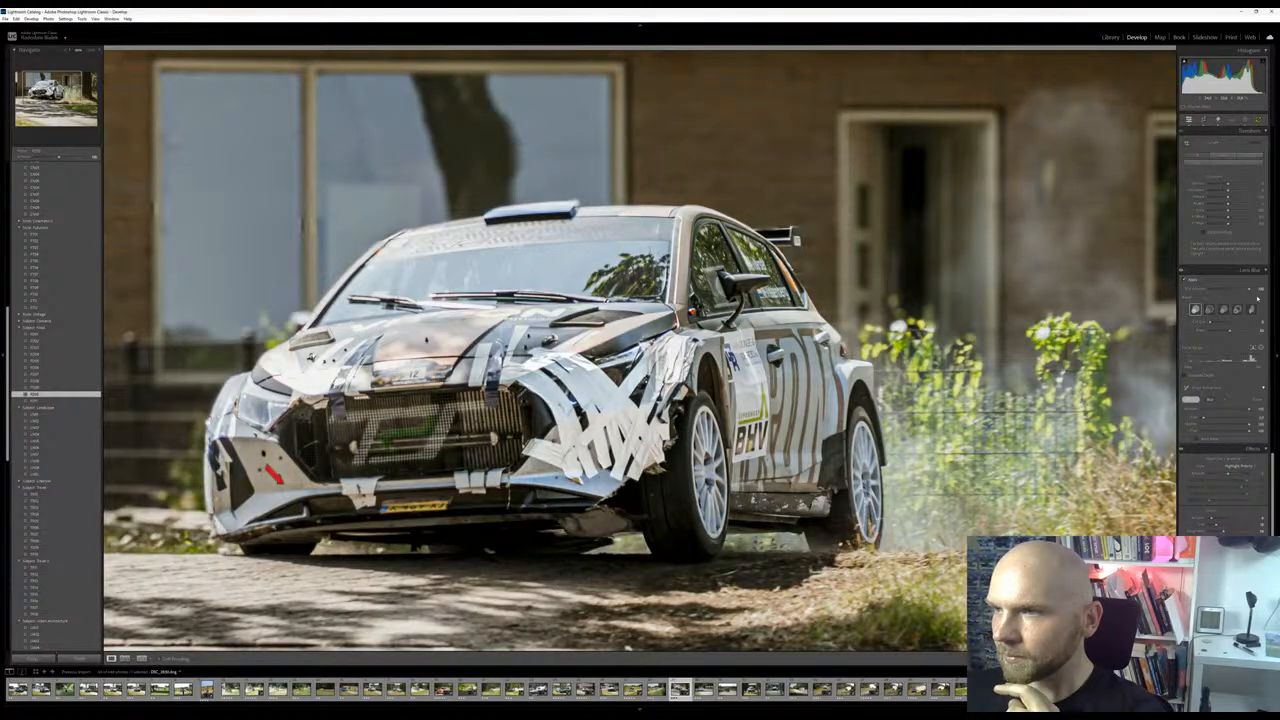
pyautogui.scroll(3, 1261, 357)
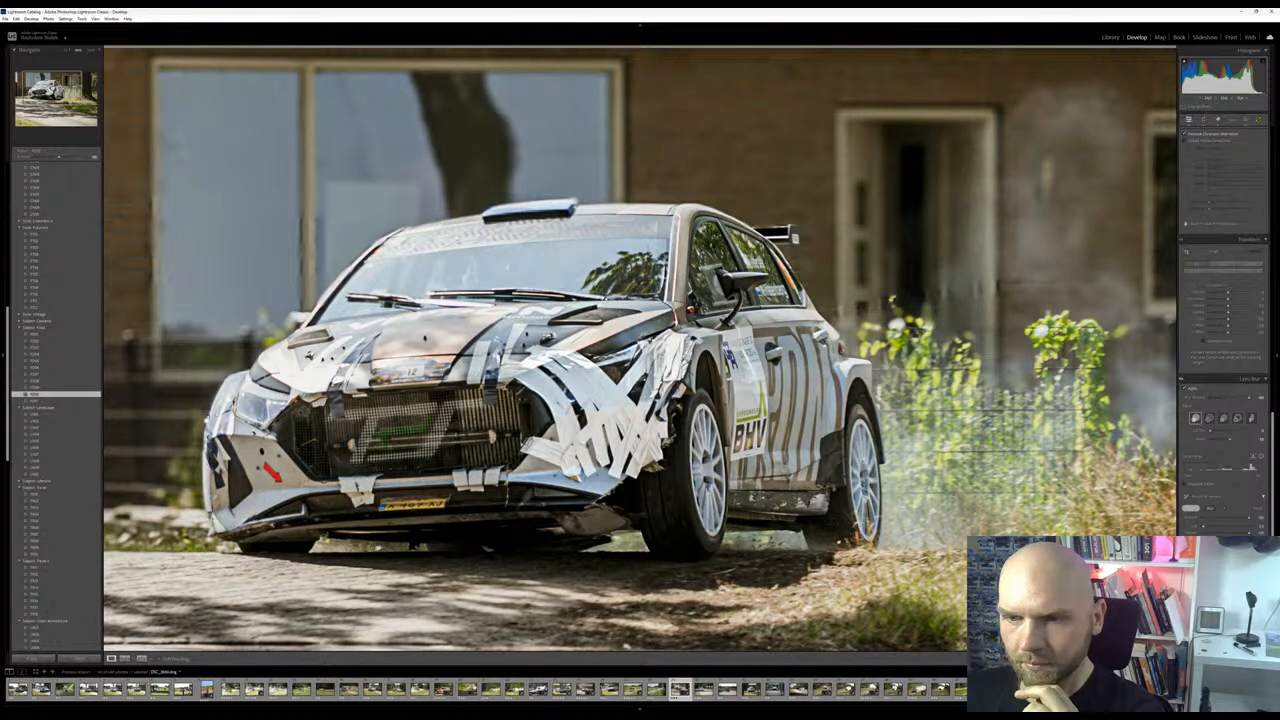
pyautogui.press('z')
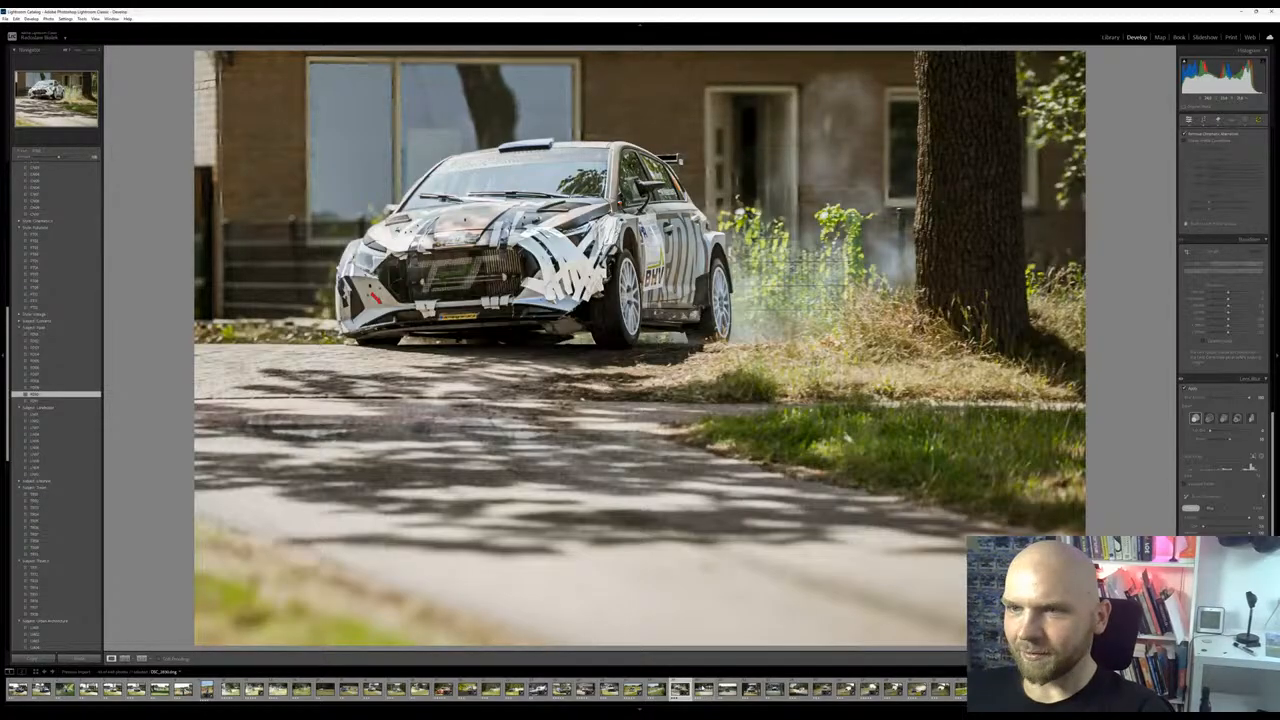
# Browse onward through the rally photos and open the rear view of the number 48 BMW kicking up dust
pyautogui.click(704, 690)
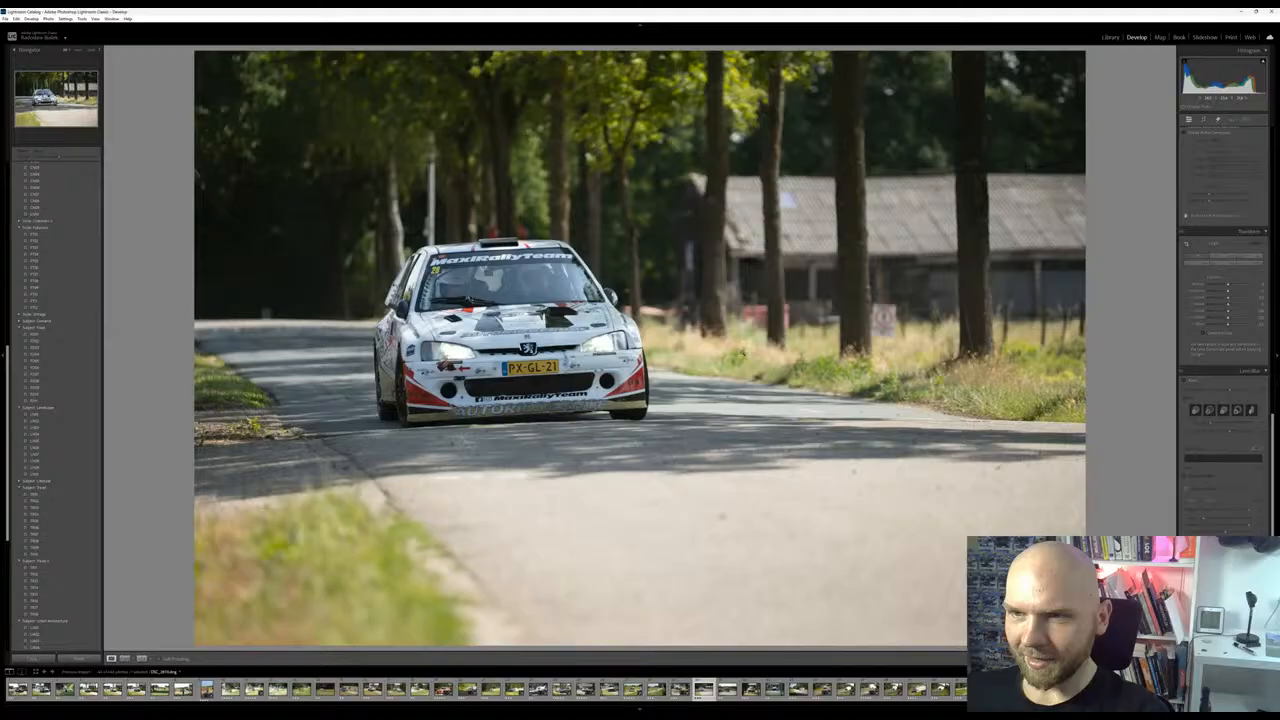
pyautogui.press('Right')
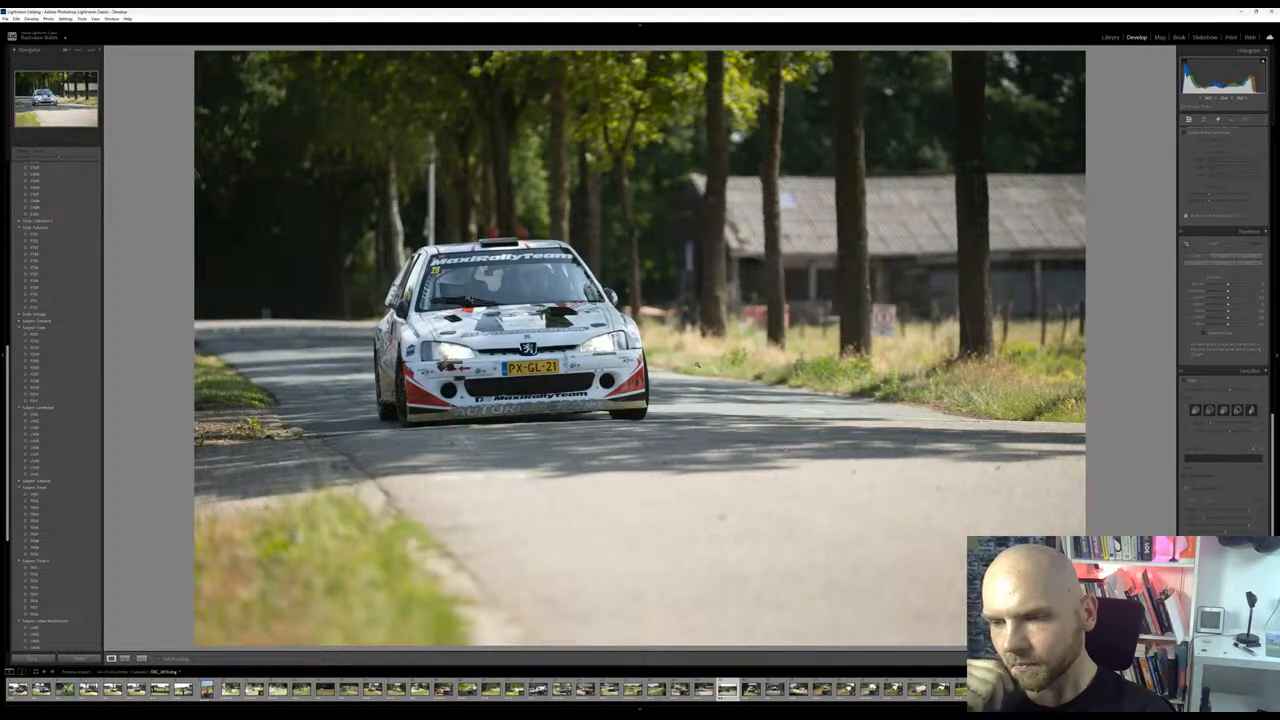
pyautogui.press('Right')
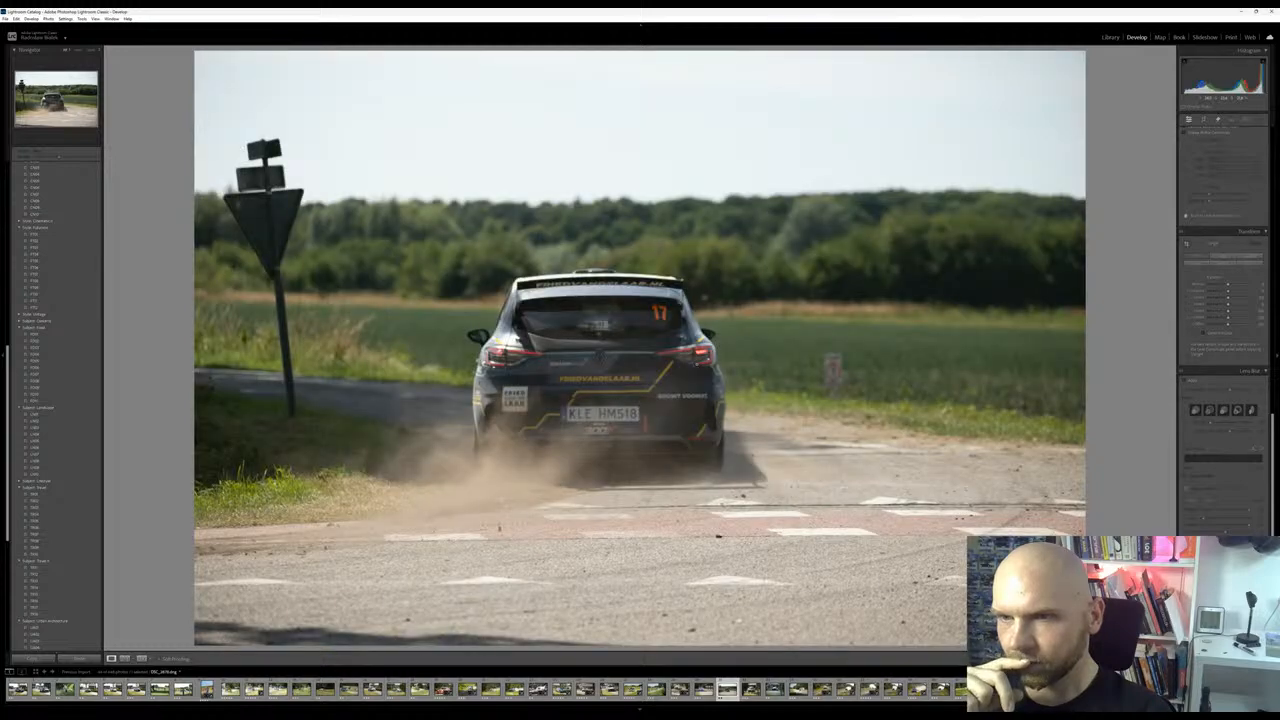
pyautogui.press('Right')
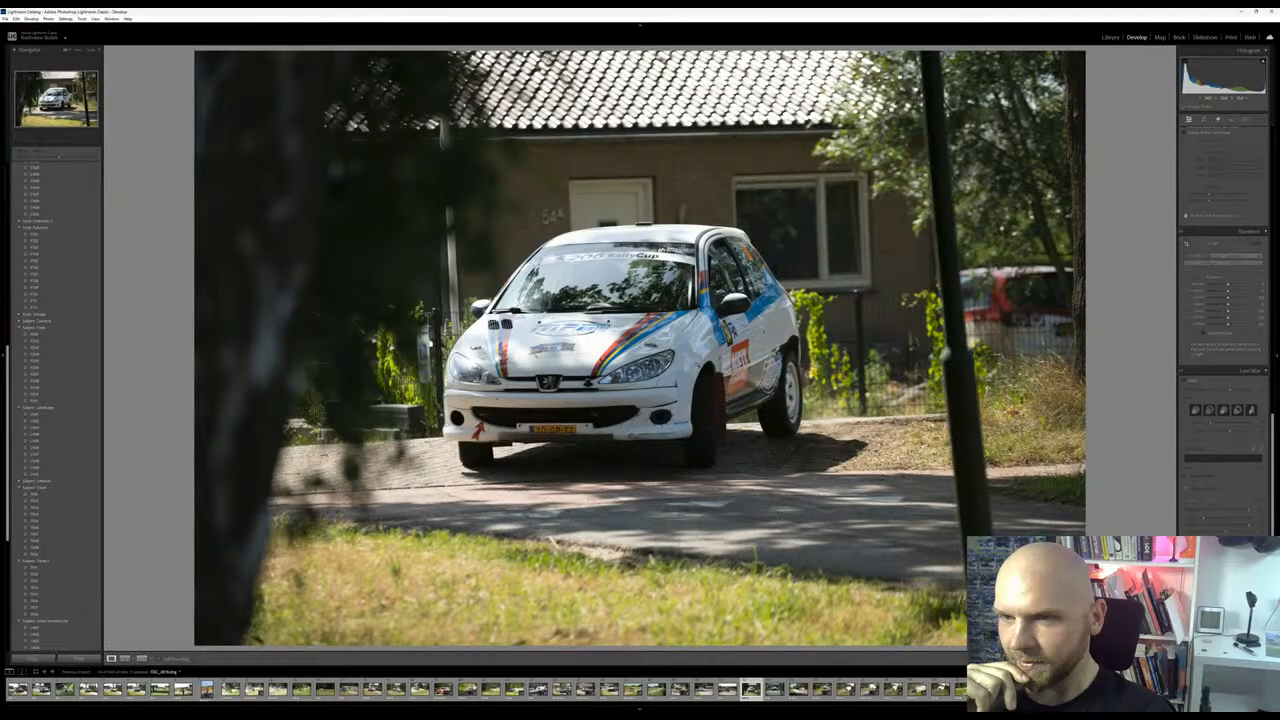
pyautogui.press('Right')
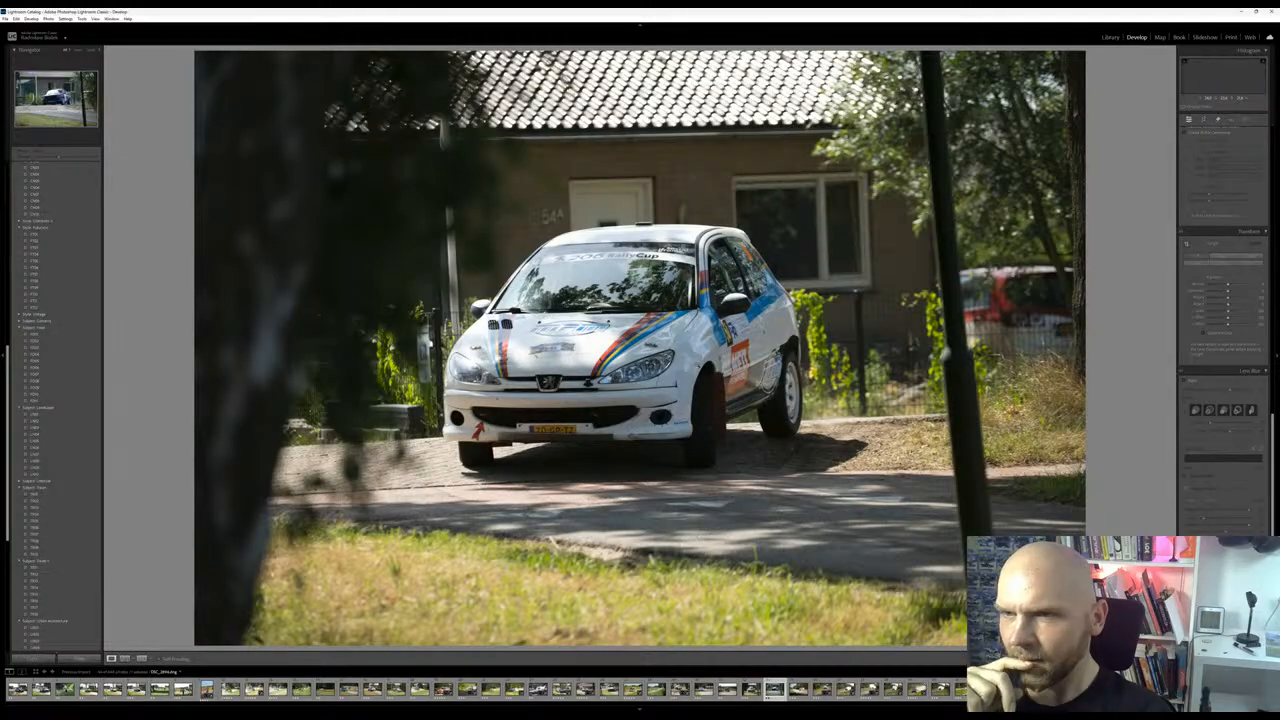
pyautogui.press('Right')
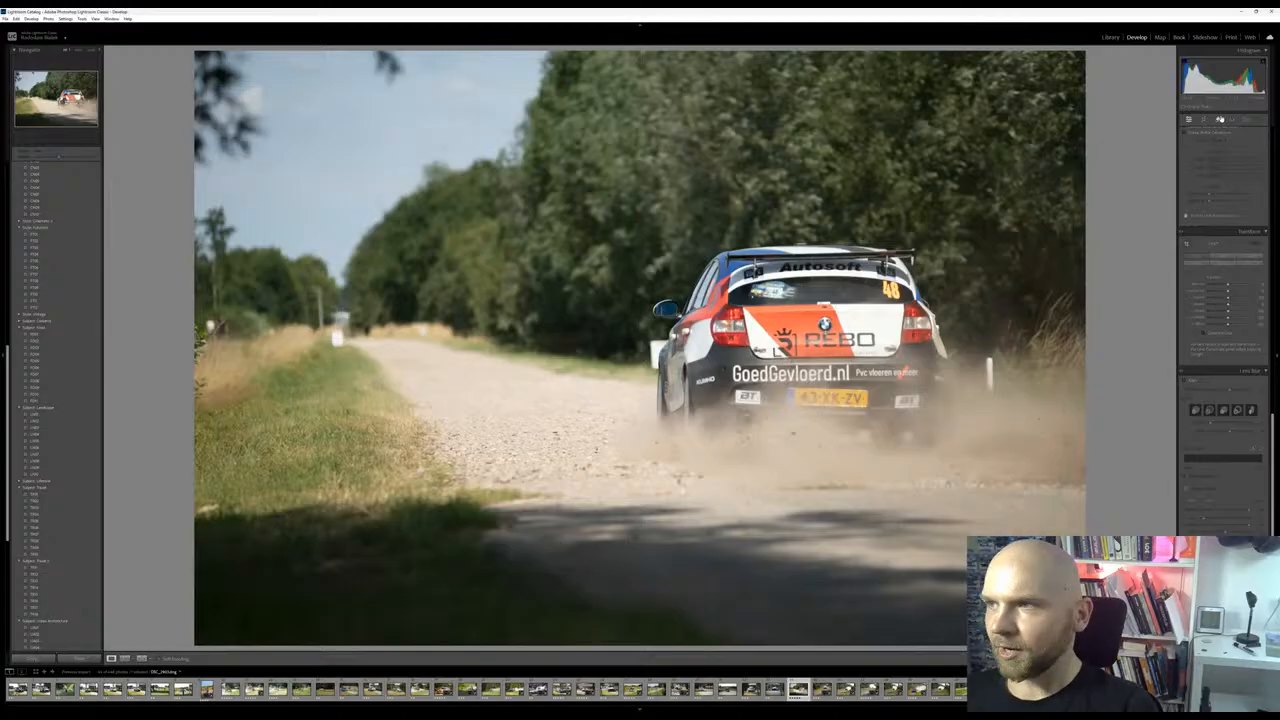
# Remove the overhanging branches from the sky and the distracting foliage along the photo's left edge
pyautogui.click(1245, 121)
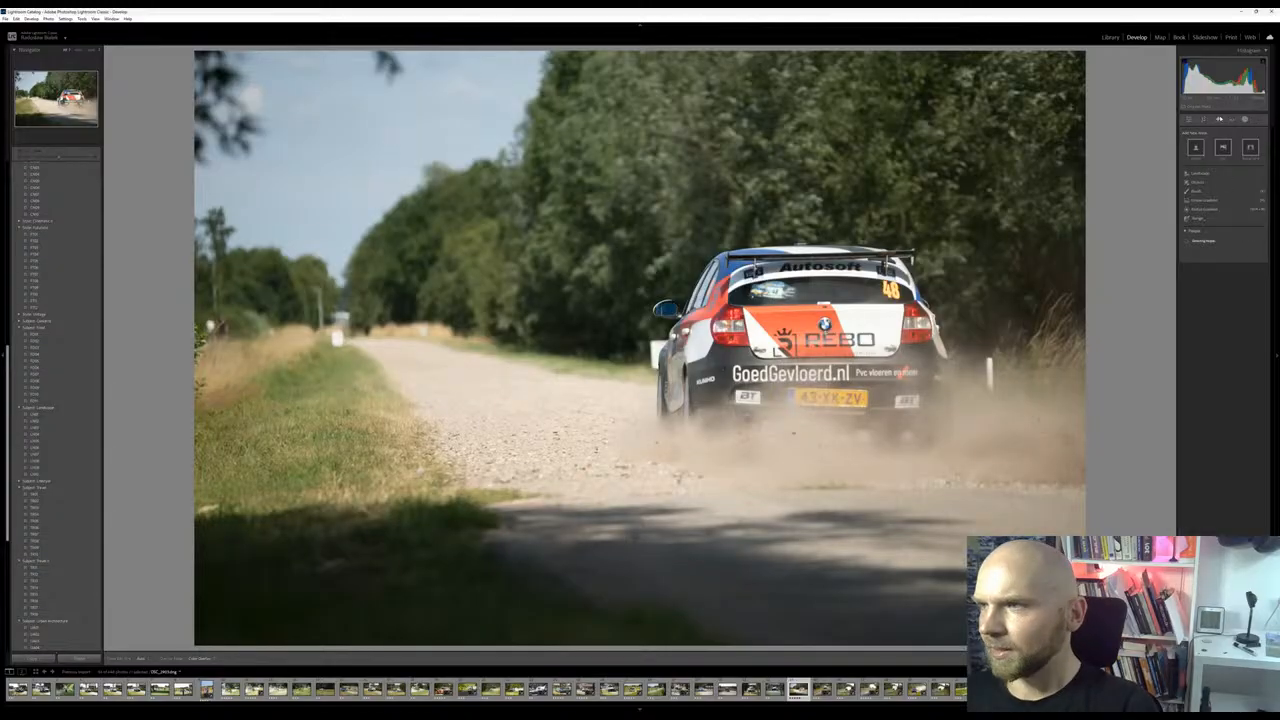
pyautogui.click(1219, 120)
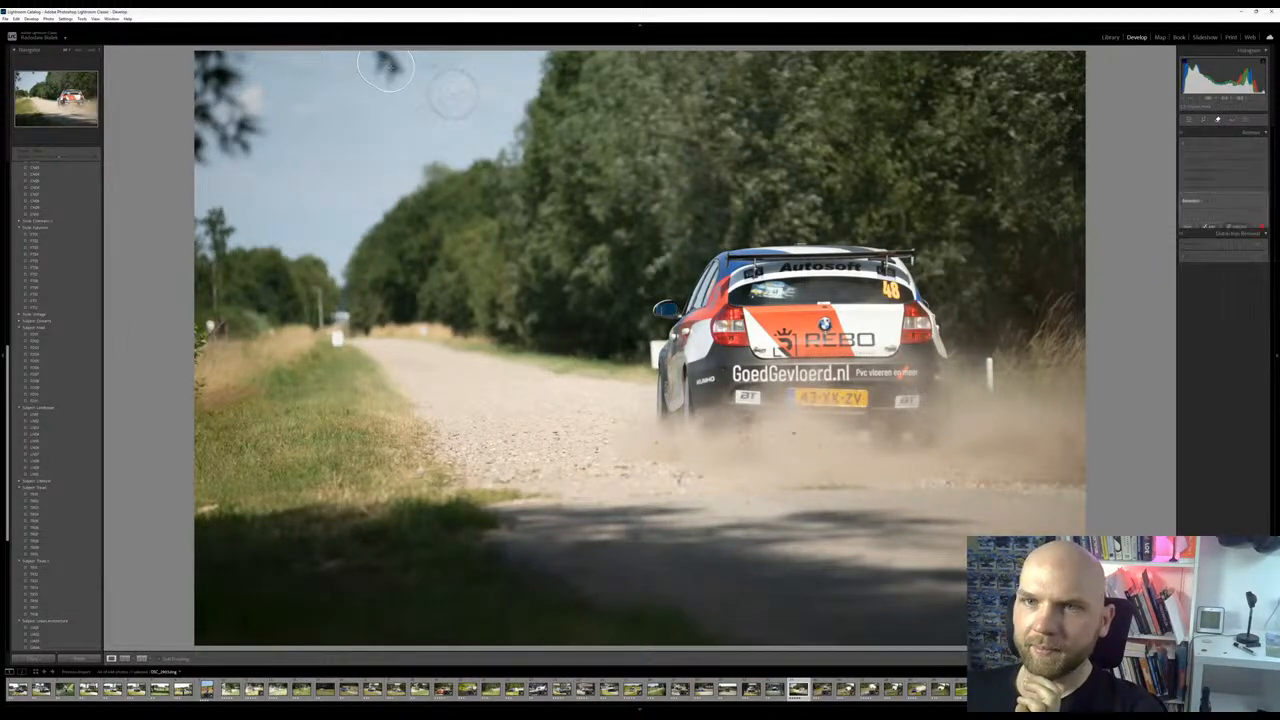
pyautogui.click(386, 70)
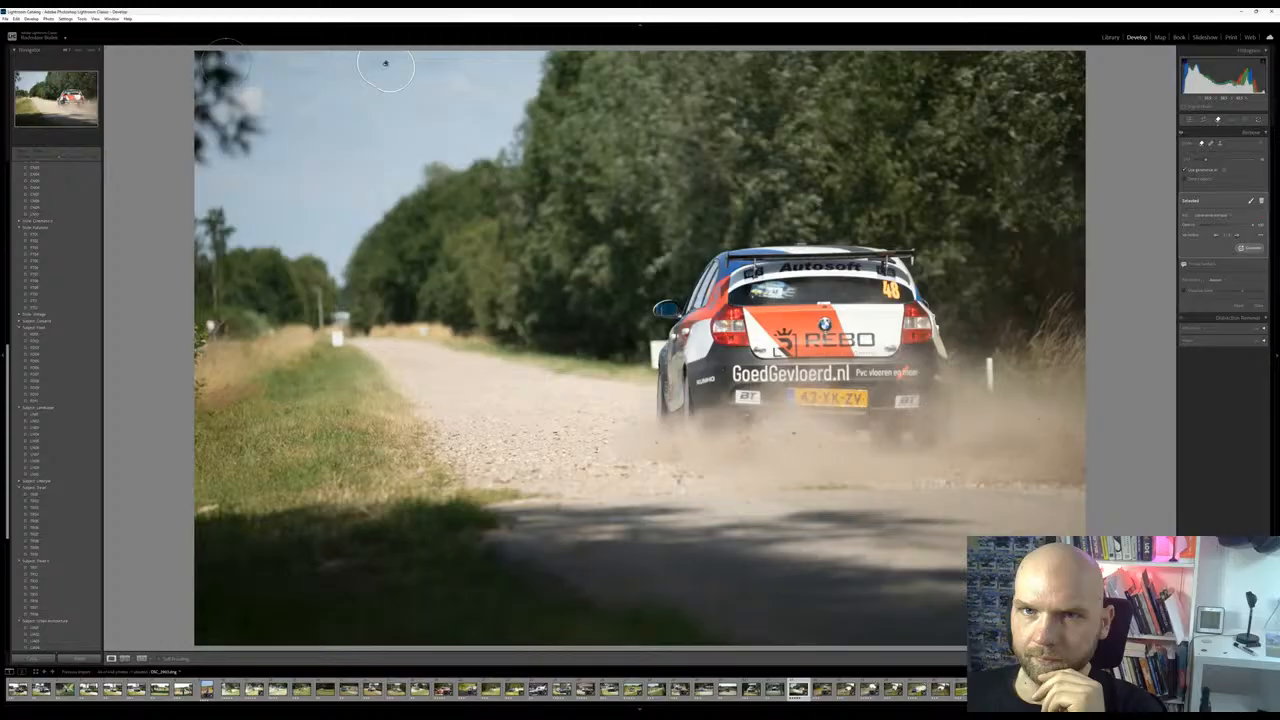
pyautogui.moveTo(211, 64)
pyautogui.mouseDown()
pyautogui.moveTo(248, 108)
pyautogui.moveTo(236, 145)
pyautogui.moveTo(210, 158)
pyautogui.moveTo(204, 92)
pyautogui.mouseUp()
pyautogui.moveTo(244, 130)
pyautogui.mouseDown()
pyautogui.moveTo(278, 152)
pyautogui.moveTo(197, 178)
pyautogui.mouseUp()
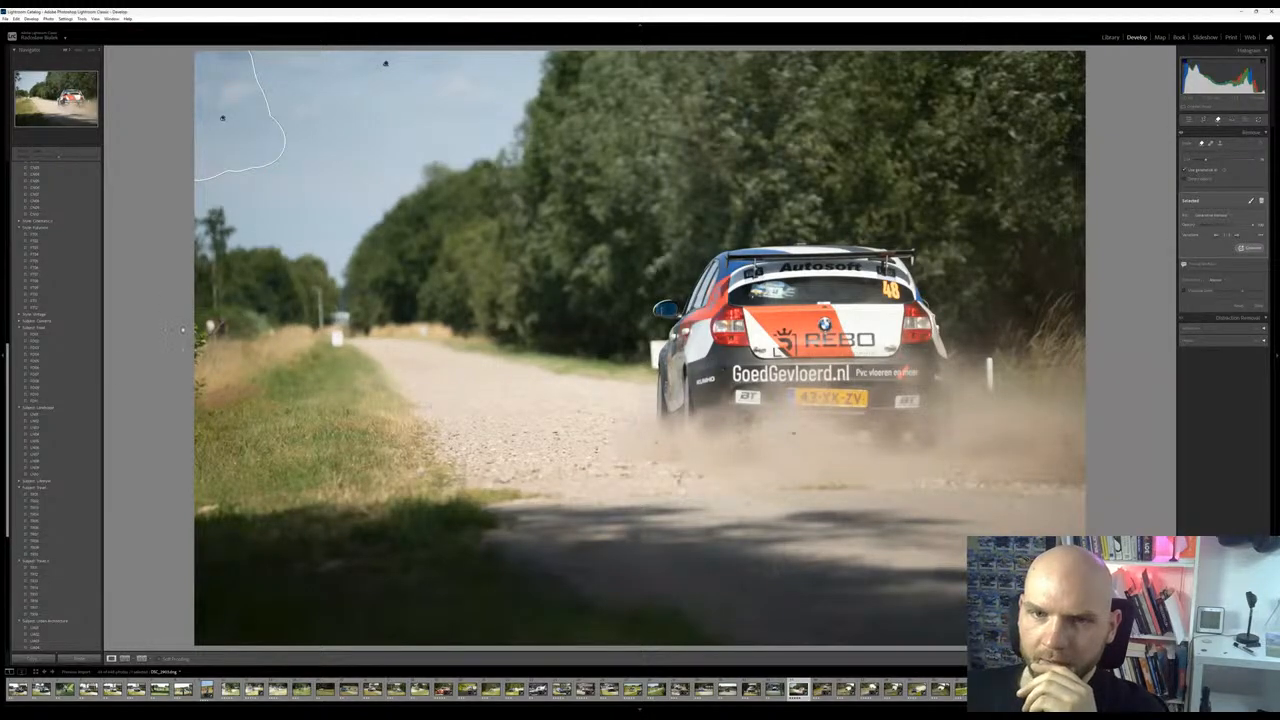
pyautogui.moveTo(207, 316)
pyautogui.mouseDown()
pyautogui.moveTo(200, 470)
pyautogui.moveTo(185, 463)
pyautogui.mouseUp()
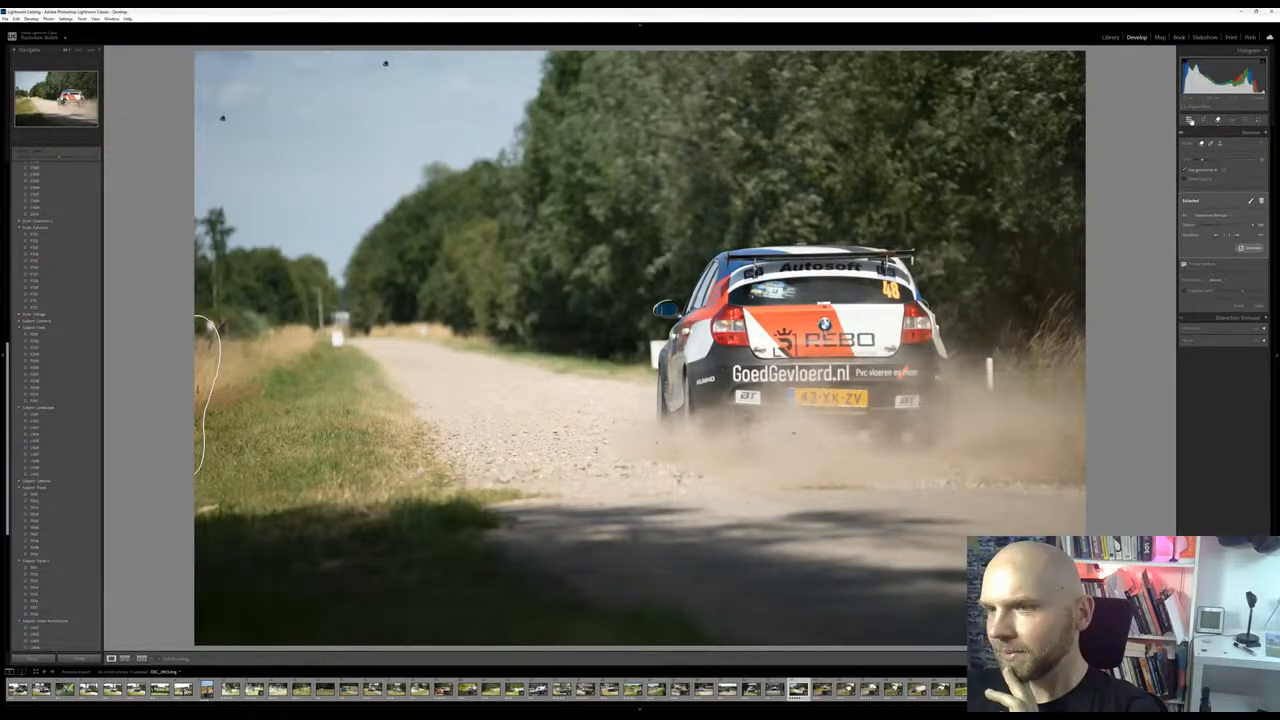
# Lift the photo's shadows strongly and crop the frame slightly tighter from its lower-left corner
pyautogui.click(1190, 120)
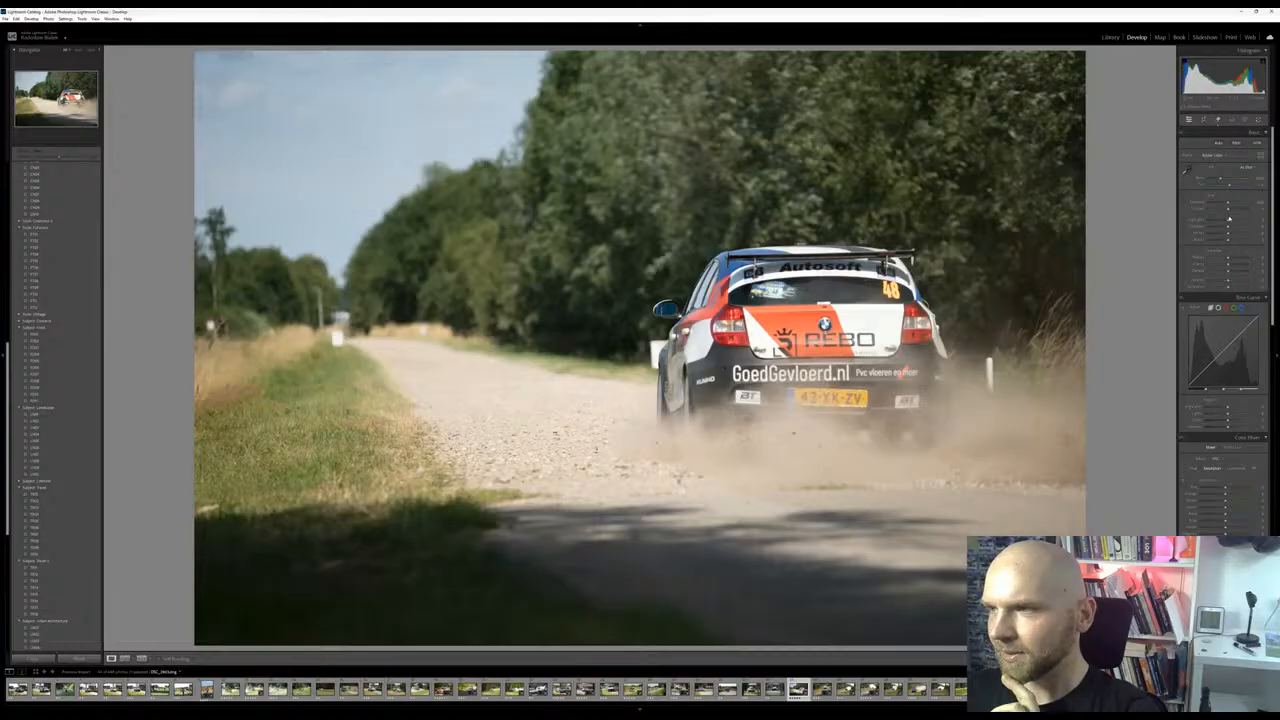
pyautogui.moveTo(1229, 227); pyautogui.dragTo(1258, 228)
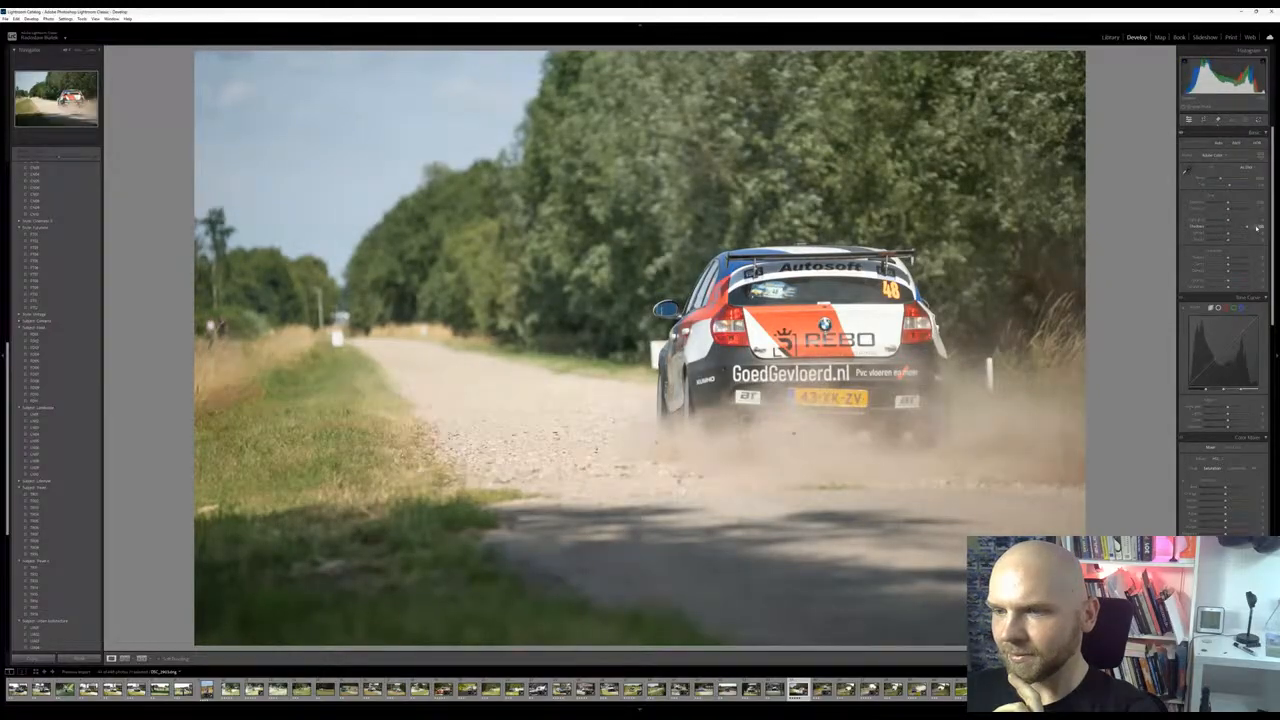
pyautogui.click(1206, 120)
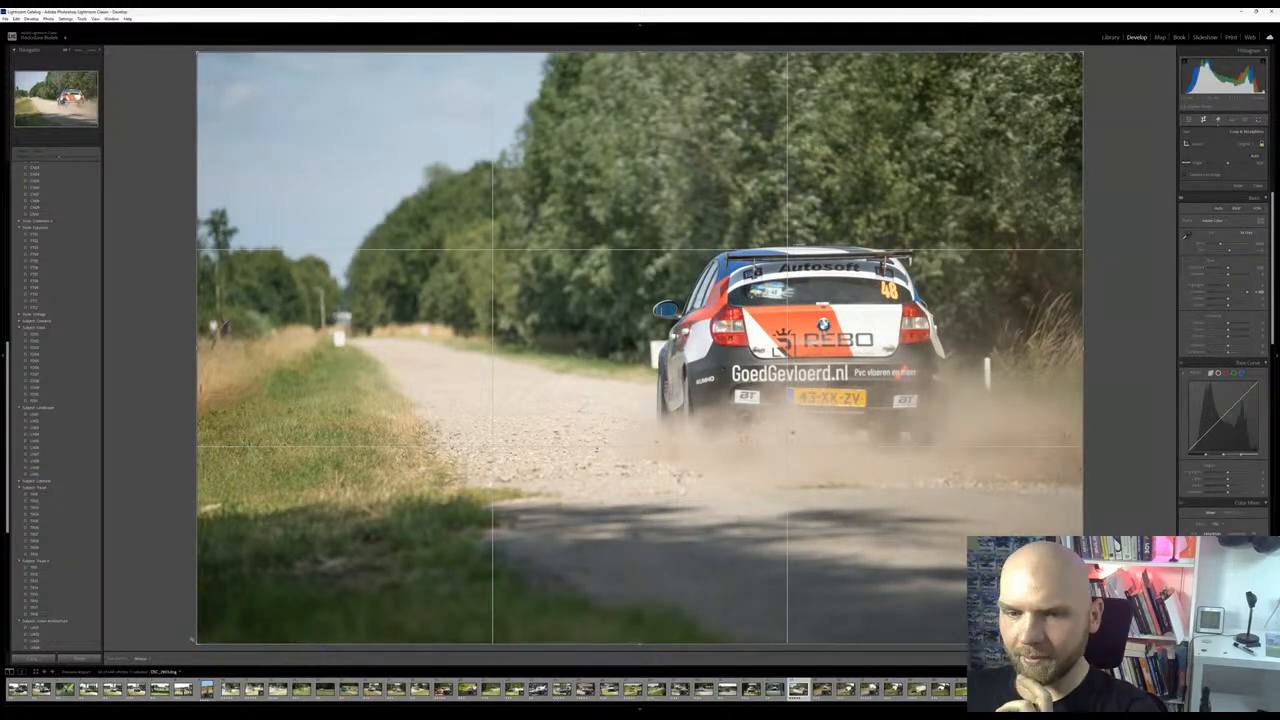
pyautogui.moveTo(195, 643); pyautogui.dragTo(223, 619)
pyautogui.press('Return')
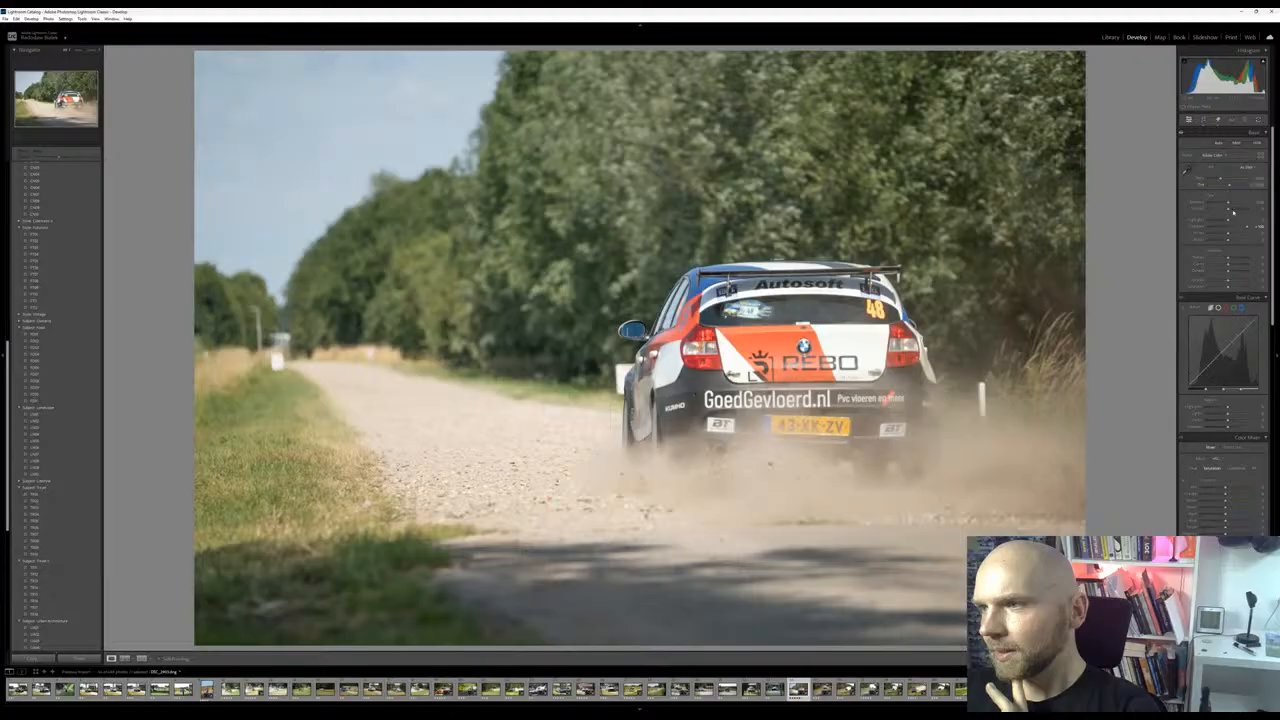
# Increase the clarity, slightly reduce the dehaze and add a little texture to the BMW photo
pyautogui.moveTo(1228, 265); pyautogui.dragTo(1231, 268)
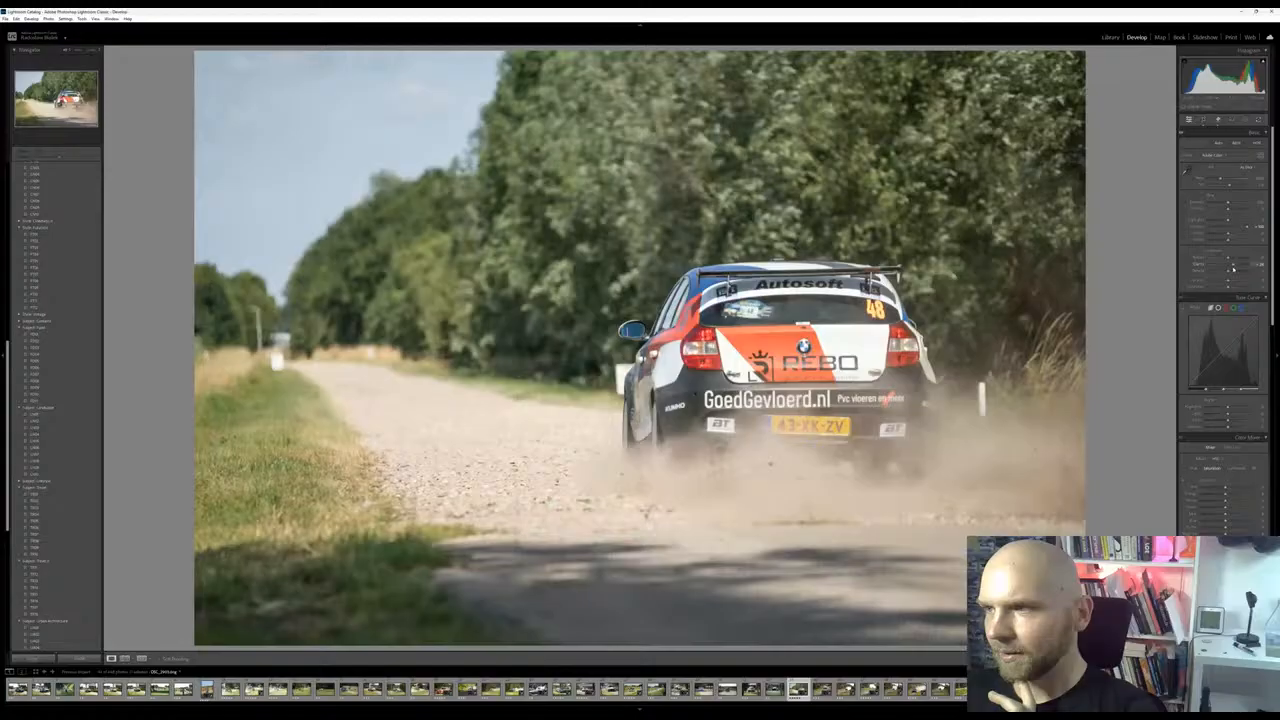
pyautogui.moveTo(1235, 272)
pyautogui.mouseDown()
pyautogui.moveTo(1223, 273)
pyautogui.moveTo(1231, 259)
pyautogui.mouseUp()
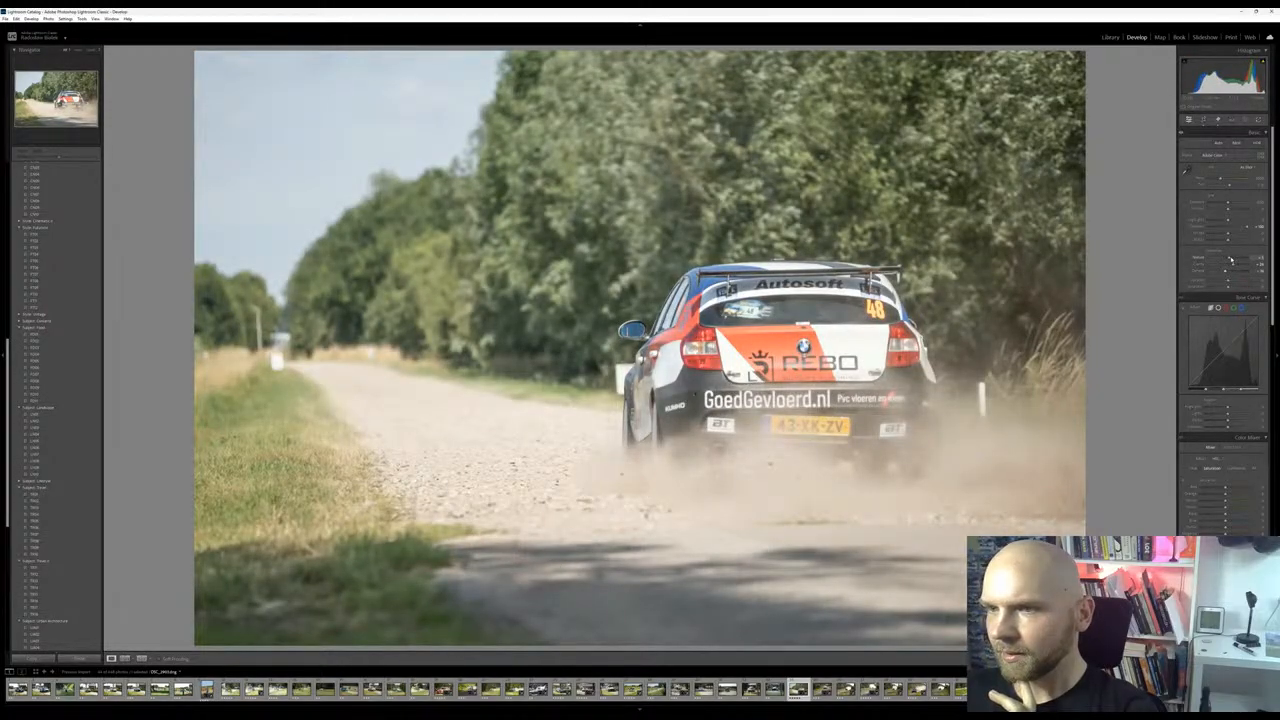
# Tint the highlights of the photo pinkish magenta with color grading
pyautogui.scroll(-3, 1222, 300)
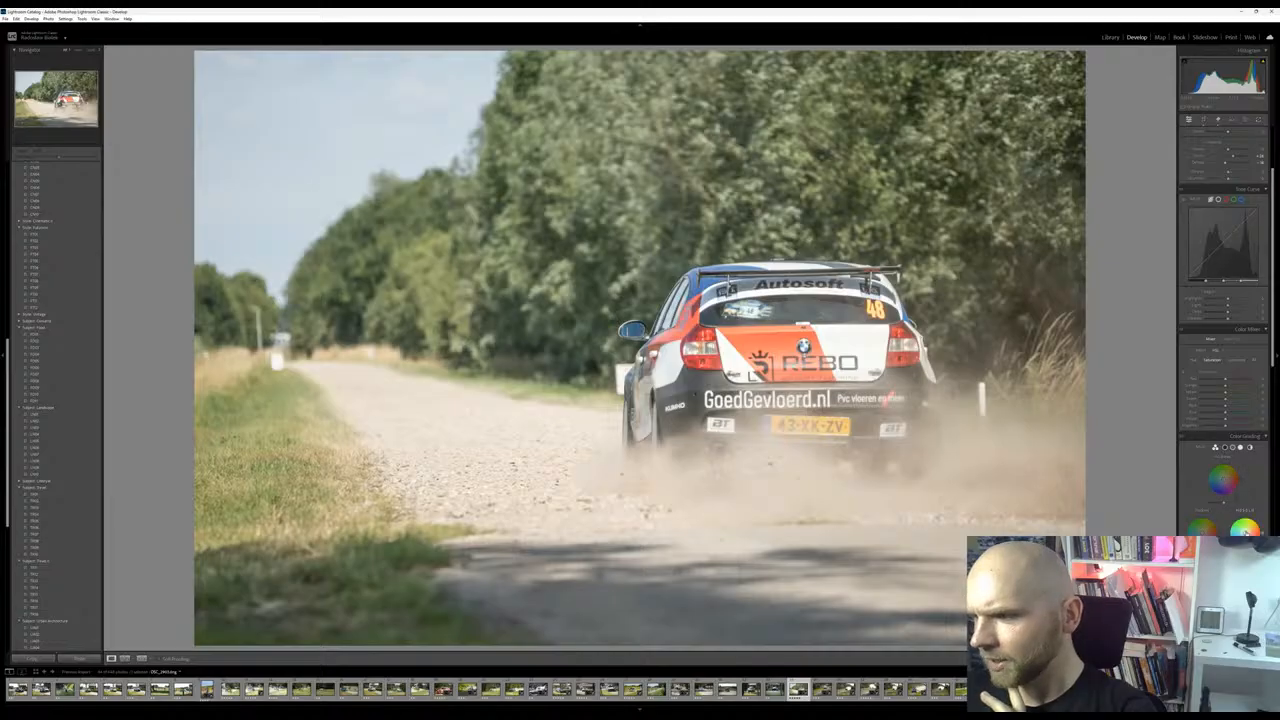
pyautogui.moveTo(1246, 530); pyautogui.dragTo(1245, 529)
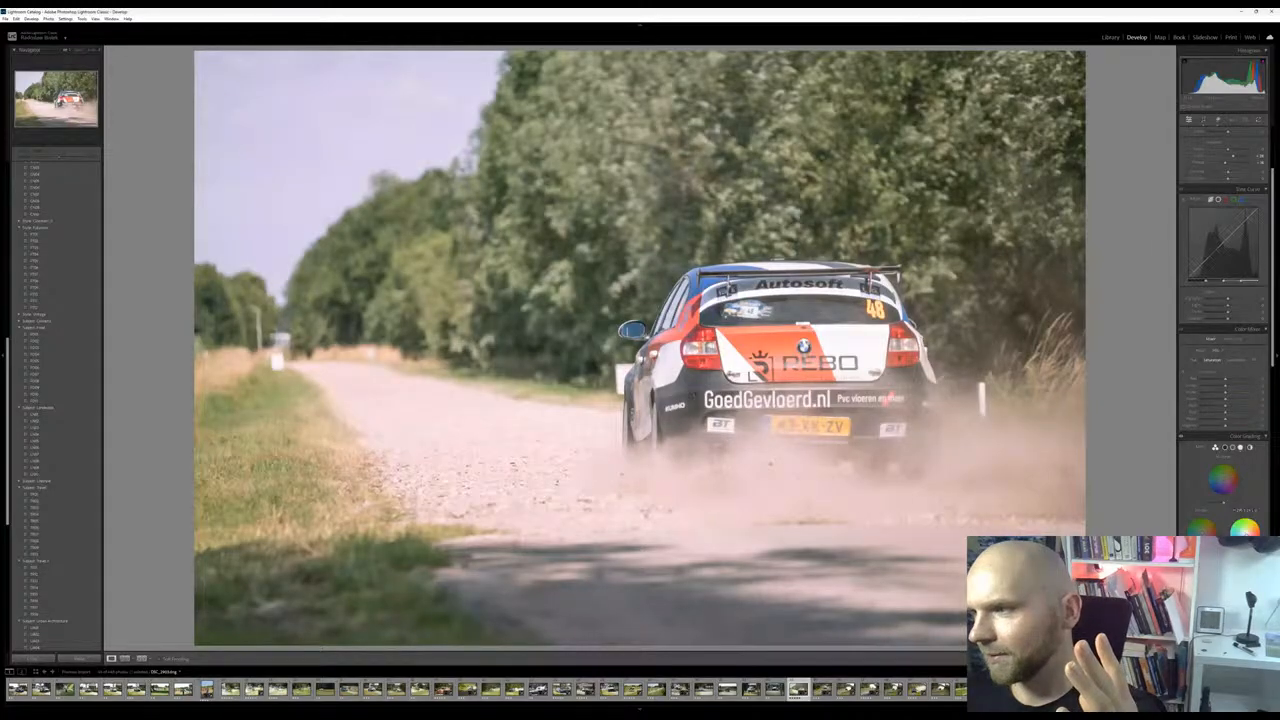
pyautogui.moveTo(1273, 278); pyautogui.dragTo(1274, 341)
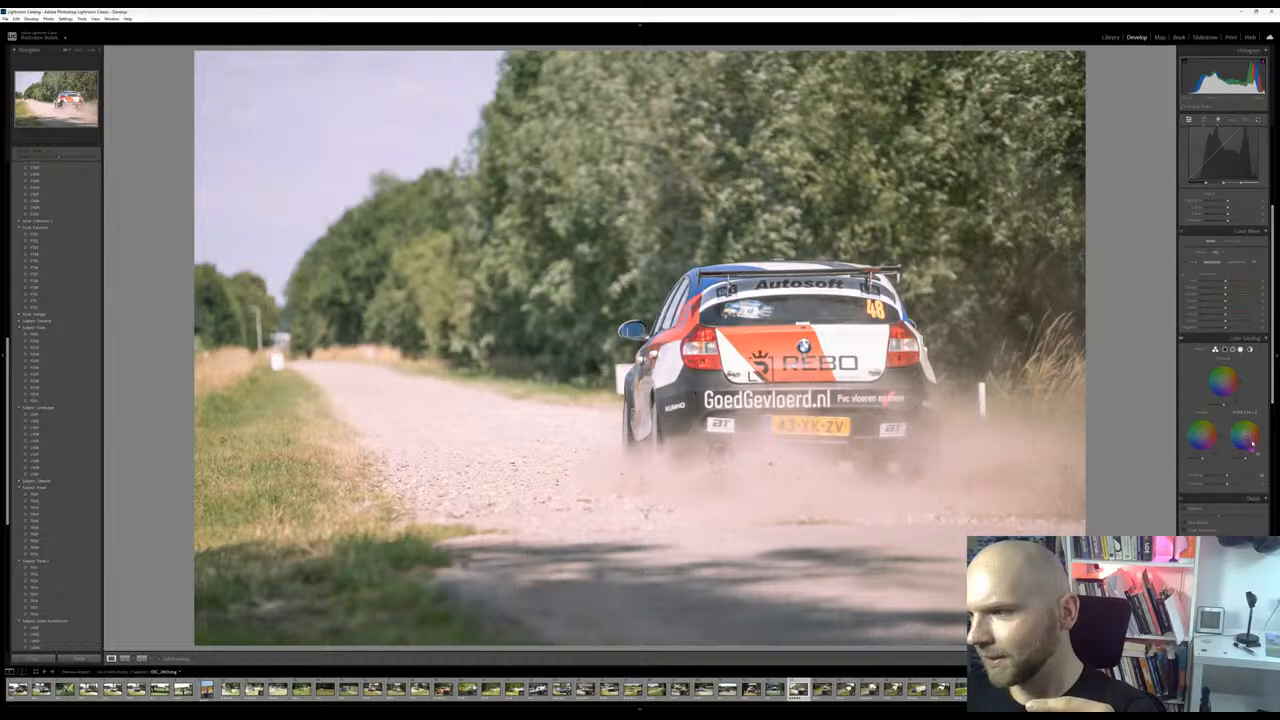
pyautogui.moveTo(1246, 436); pyautogui.dragTo(1249, 440)
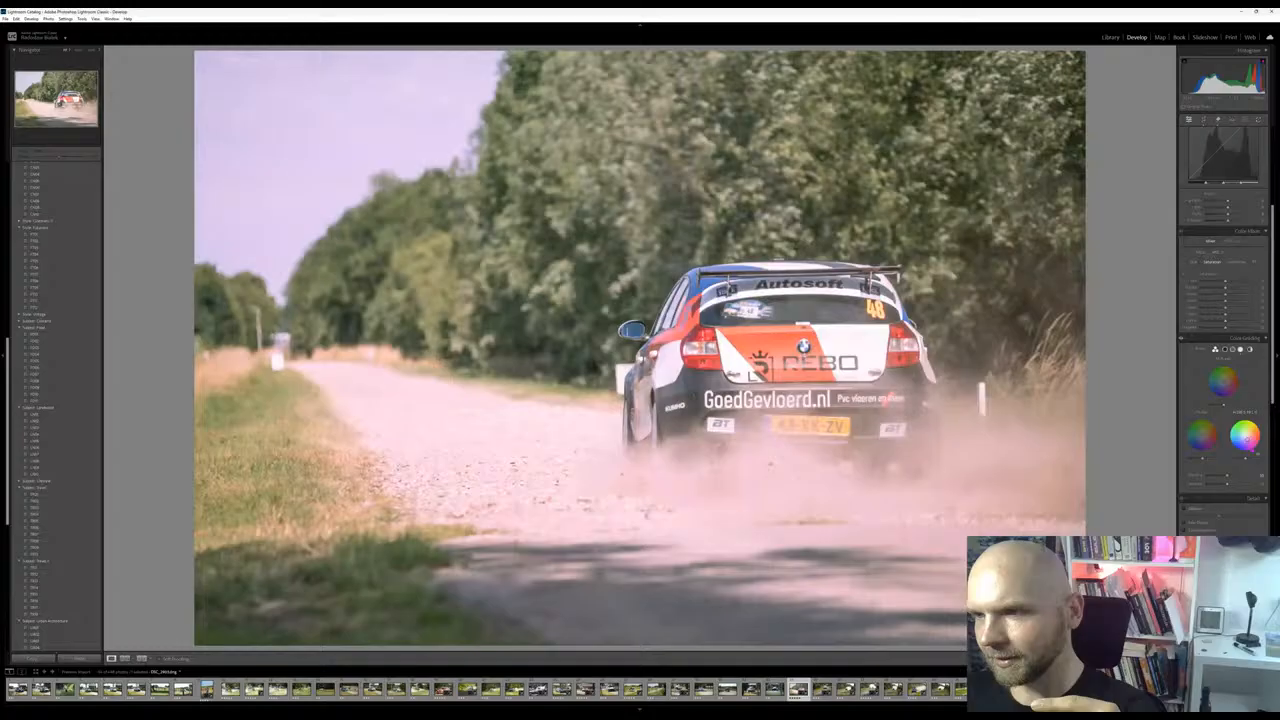
# Fine-tune the photo's basic light settings, lowering the highlights slightly
pyautogui.scroll(5, 1228, 210)
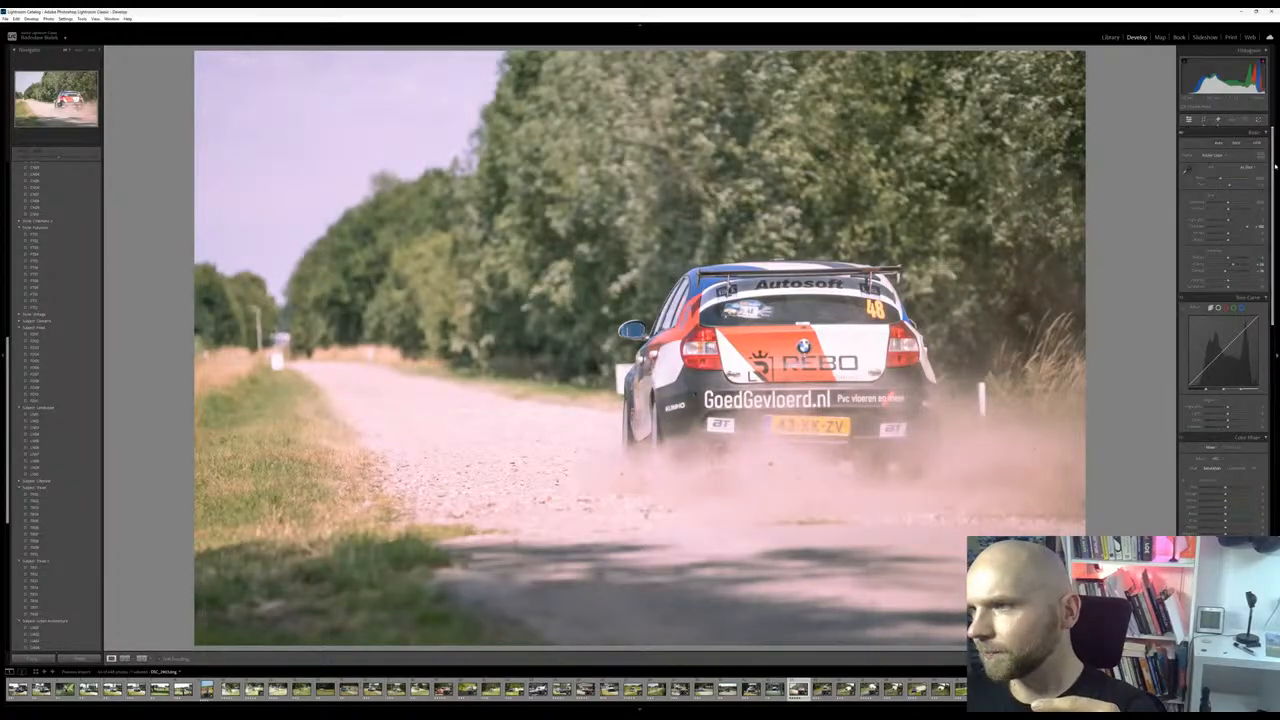
pyautogui.moveTo(1231, 208); pyautogui.dragTo(1229, 211)
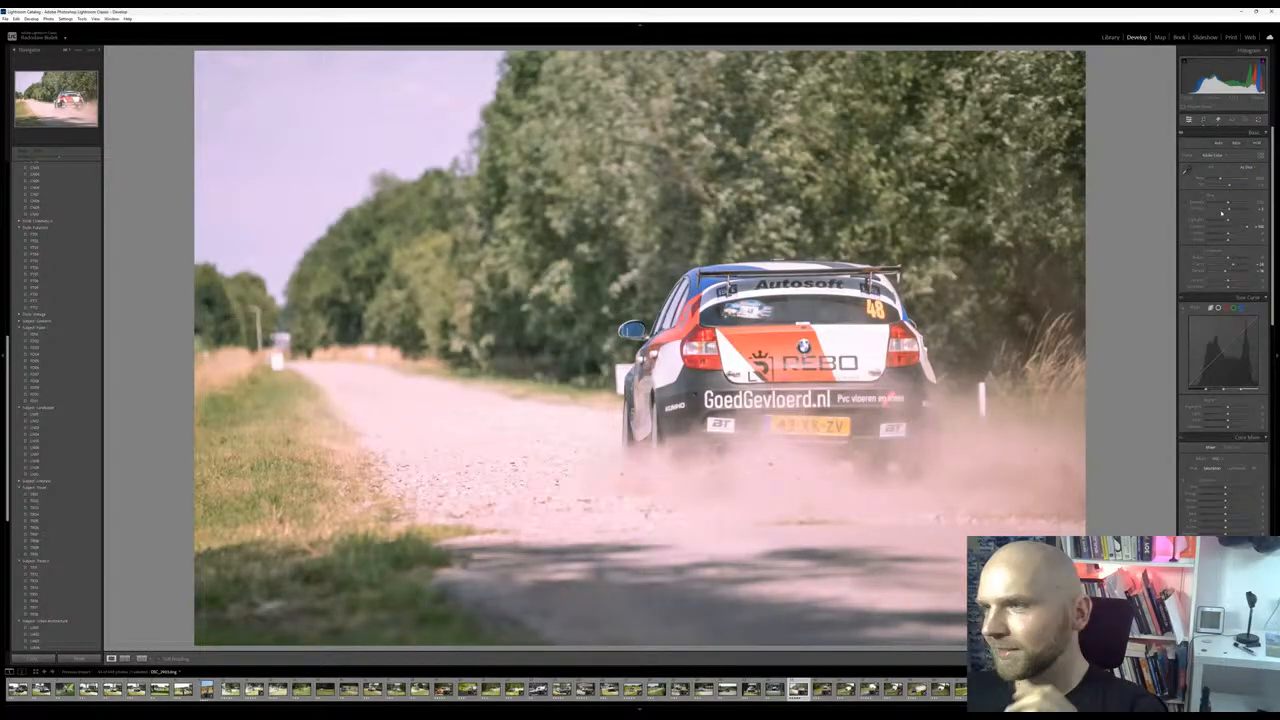
pyautogui.moveTo(1229, 220)
pyautogui.mouseDown()
pyautogui.moveTo(1246, 222)
pyautogui.moveTo(1219, 221)
pyautogui.moveTo(1228, 203)
pyautogui.mouseUp()
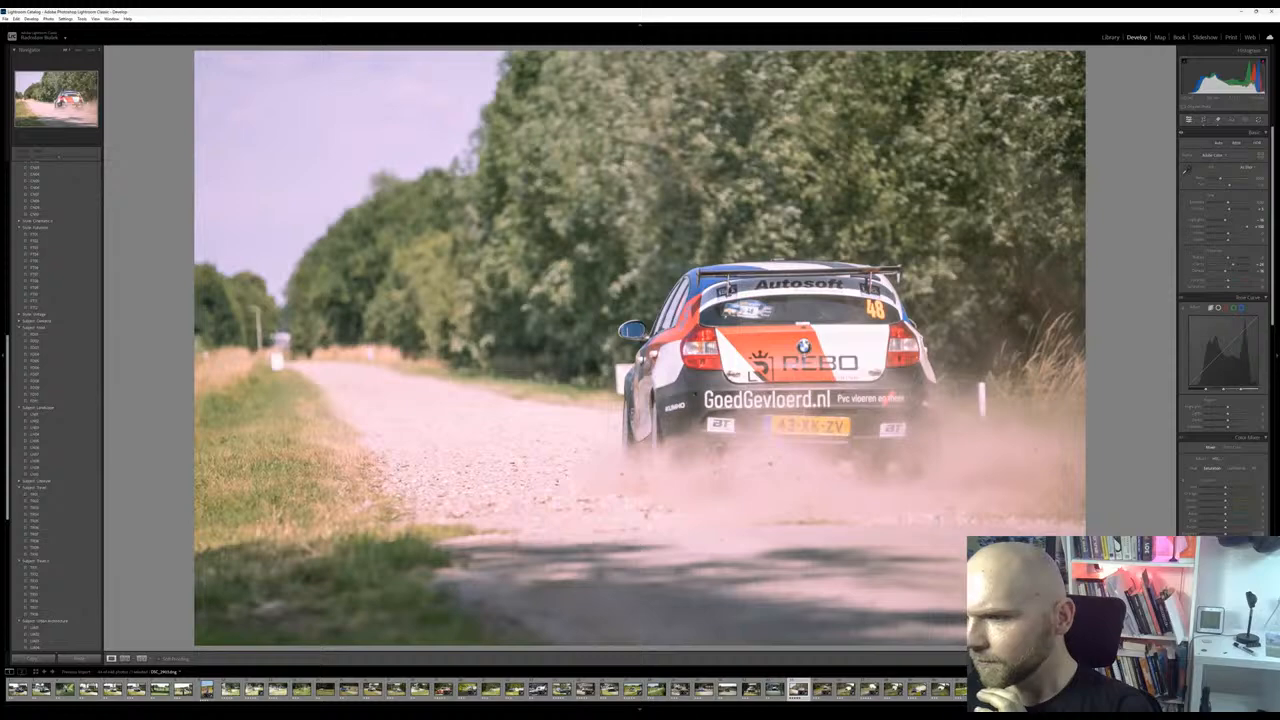
# Raise the orange and yellow saturation in the color mixer and fine-tune the green saturation
pyautogui.scroll(-8, 1224, 320)
pyautogui.scroll(-8, 1210, 497)
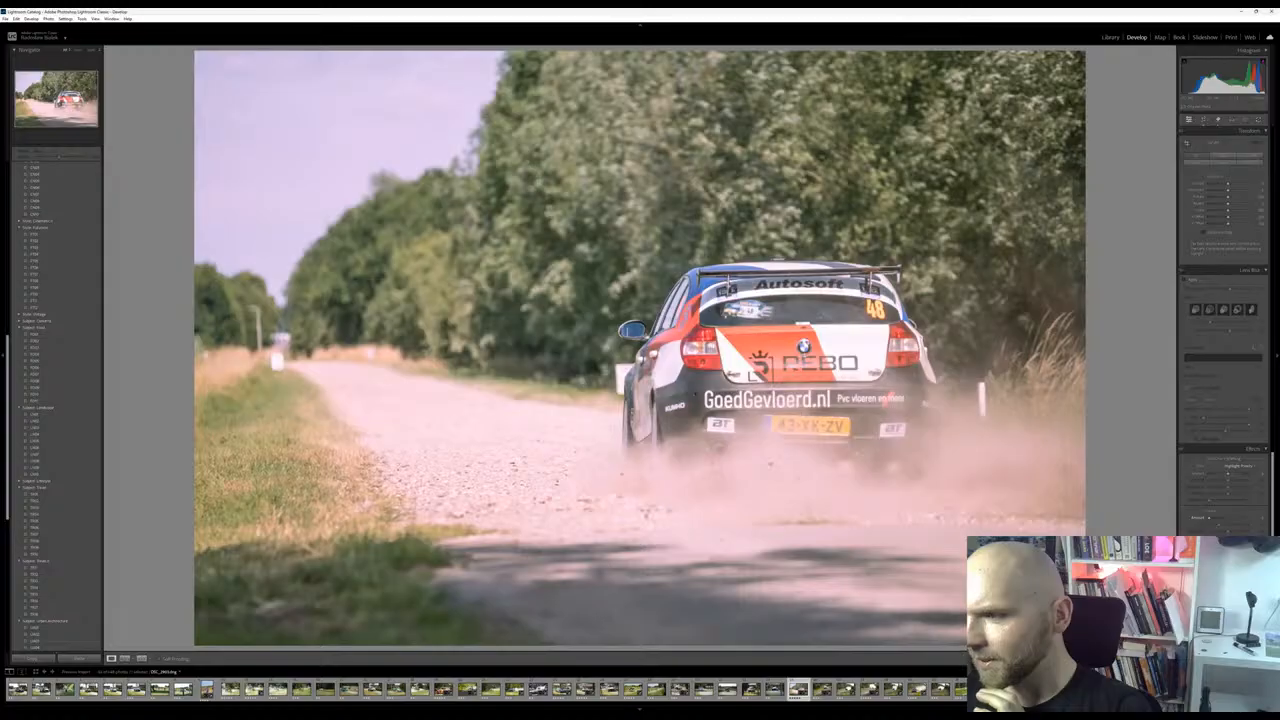
pyautogui.scroll(6, 1230, 517)
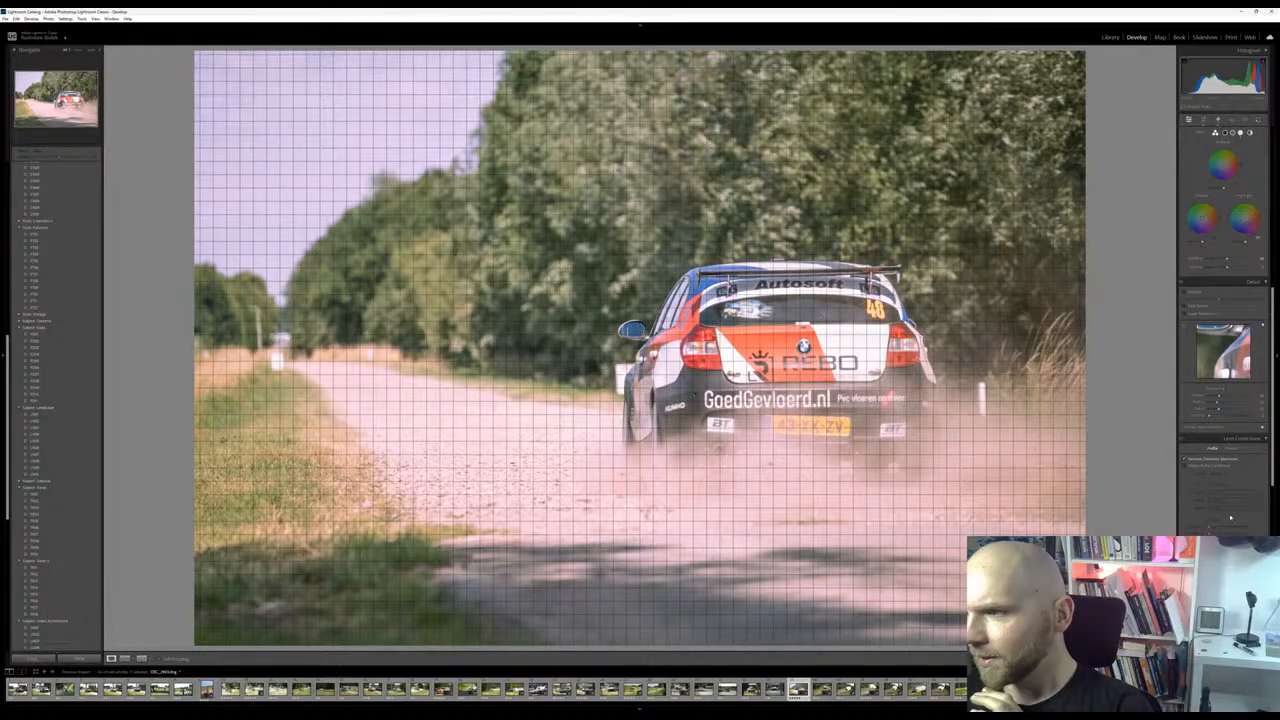
pyautogui.scroll(3, 1229, 507)
pyautogui.scroll(5, 1228, 497)
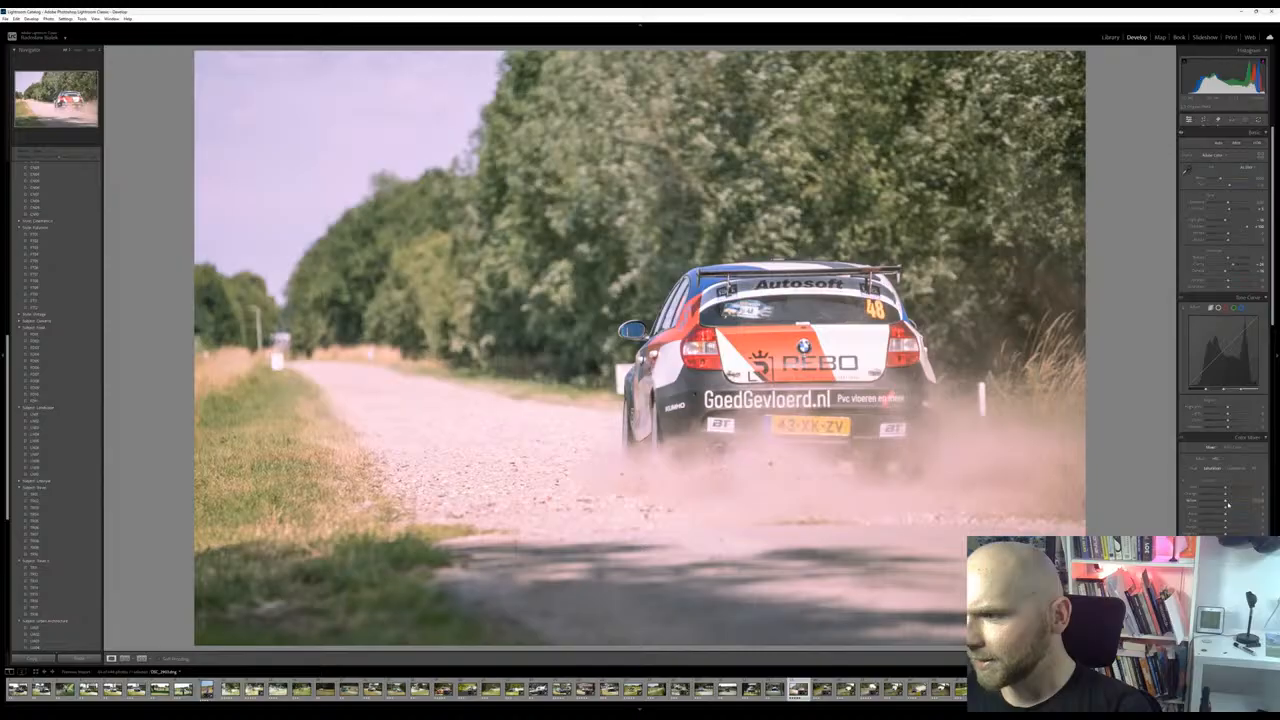
pyautogui.moveTo(1243, 501)
pyautogui.mouseDown()
pyautogui.moveTo(1218, 500)
pyautogui.moveTo(1245, 497)
pyautogui.mouseUp()
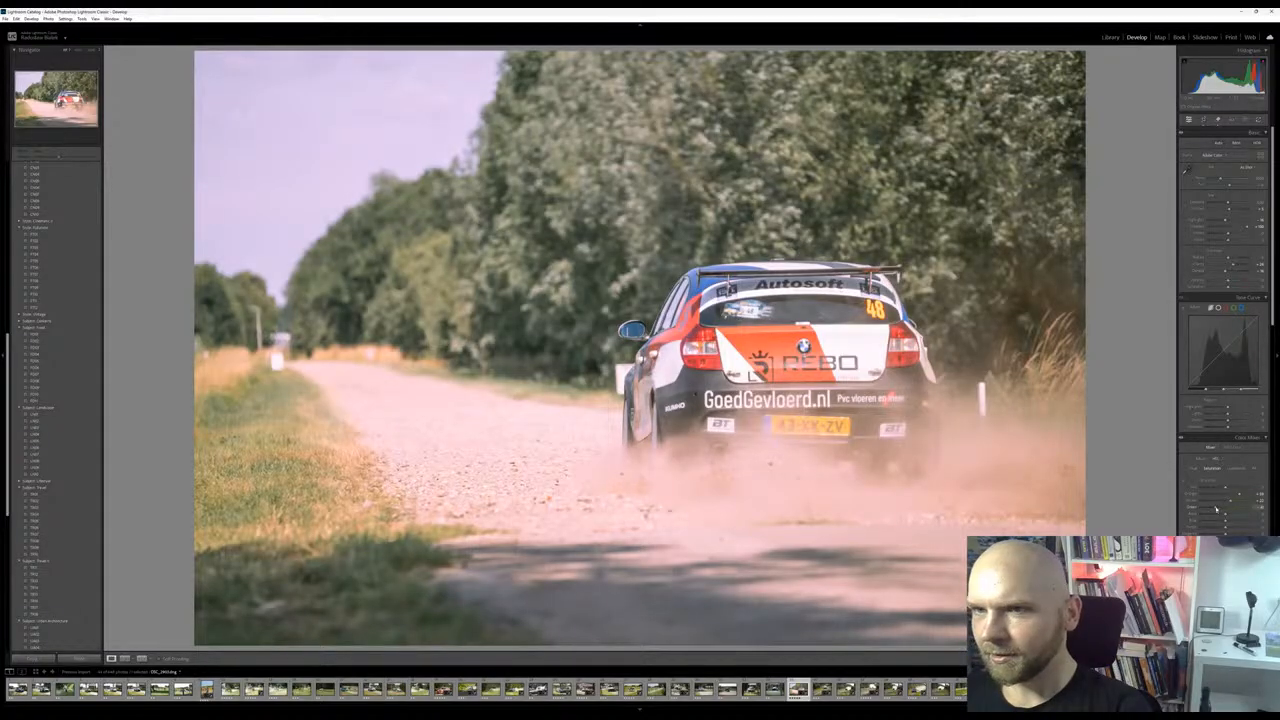
pyautogui.moveTo(1234, 507)
pyautogui.mouseDown()
pyautogui.moveTo(1185, 513)
pyautogui.moveTo(1225, 510)
pyautogui.mouseUp()
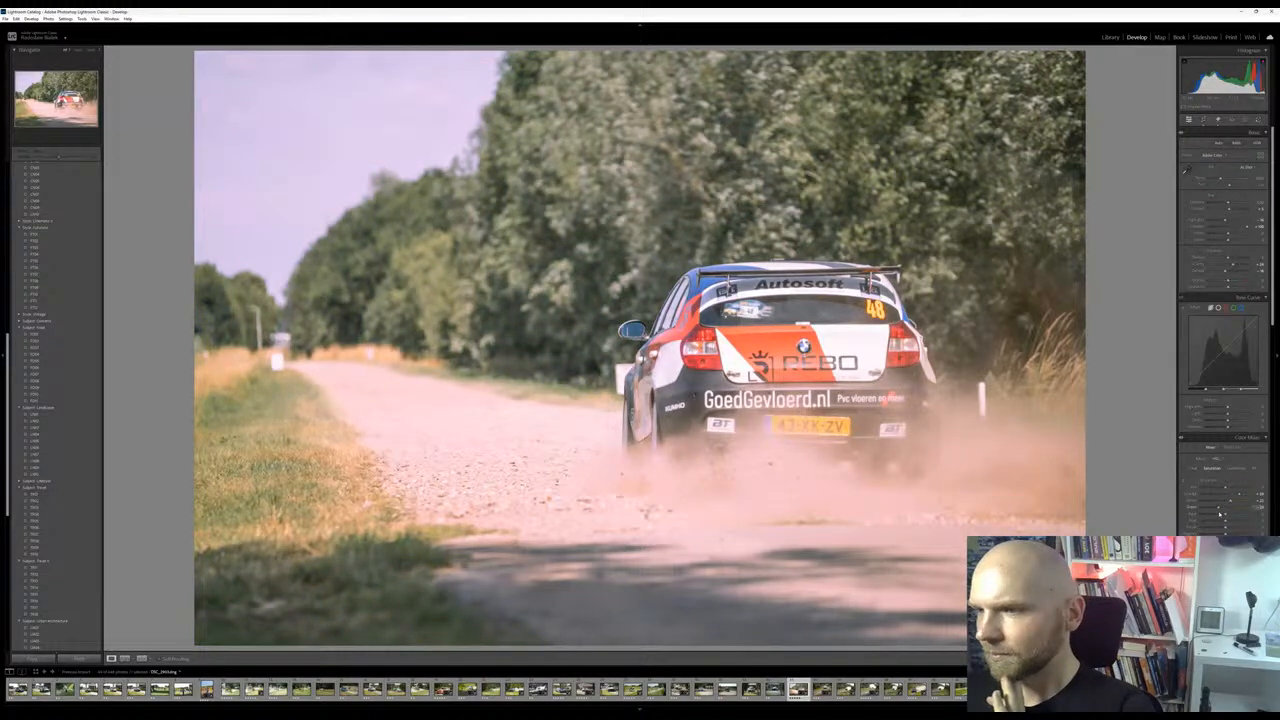
pyautogui.scroll(-3, 1220, 505)
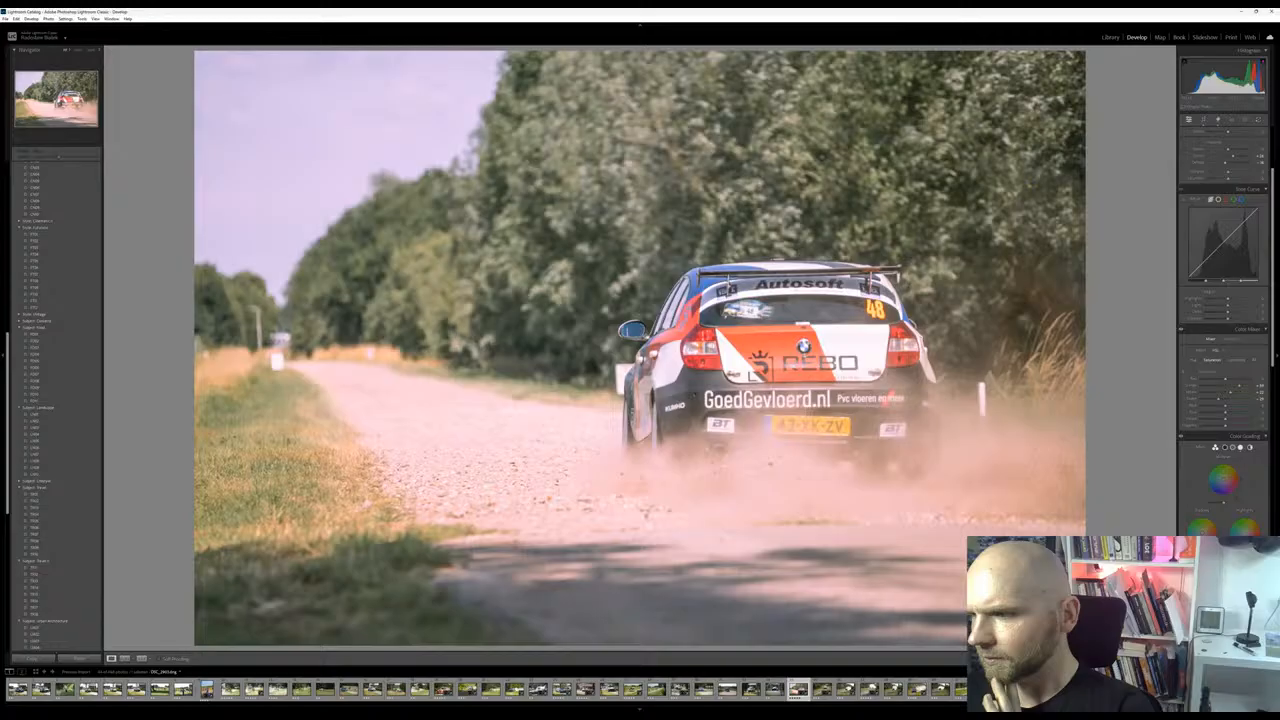
# Adjust the green and blue luminance of the BMW photo in the color mixer
pyautogui.scroll(-4, 1222, 400)
pyautogui.scroll(-3, 1222, 350)
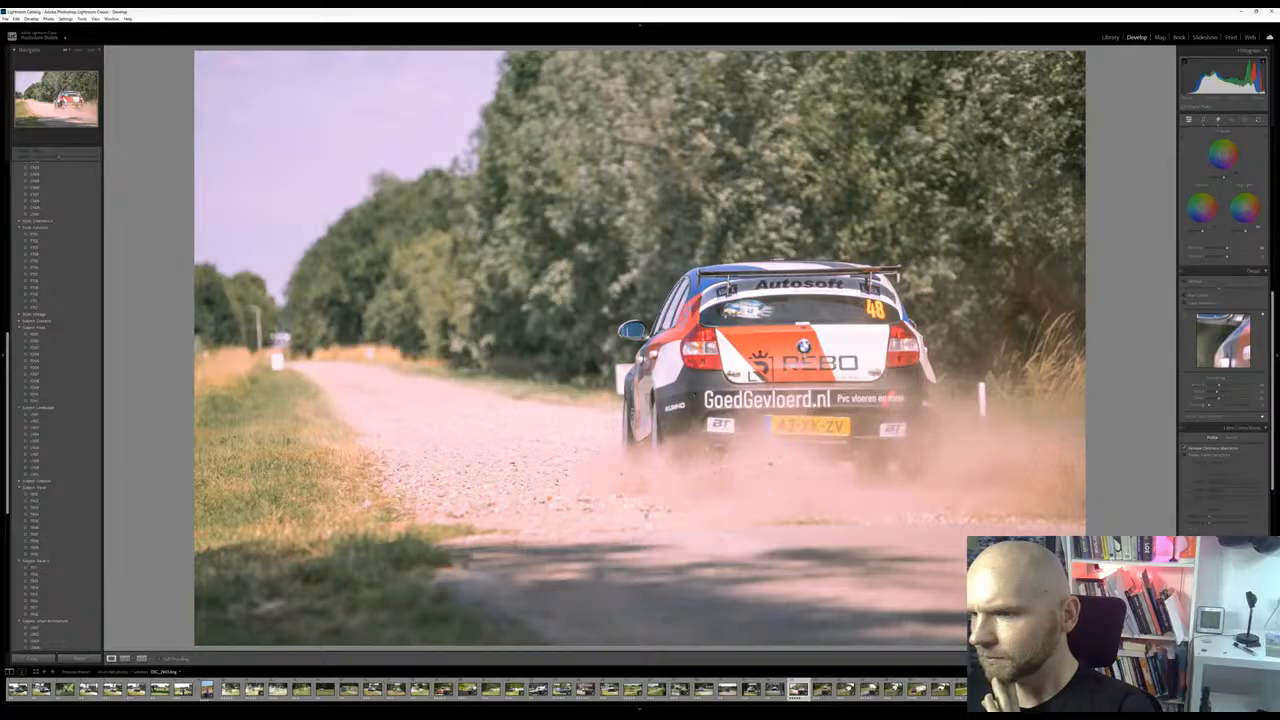
pyautogui.scroll(3, 1233, 518)
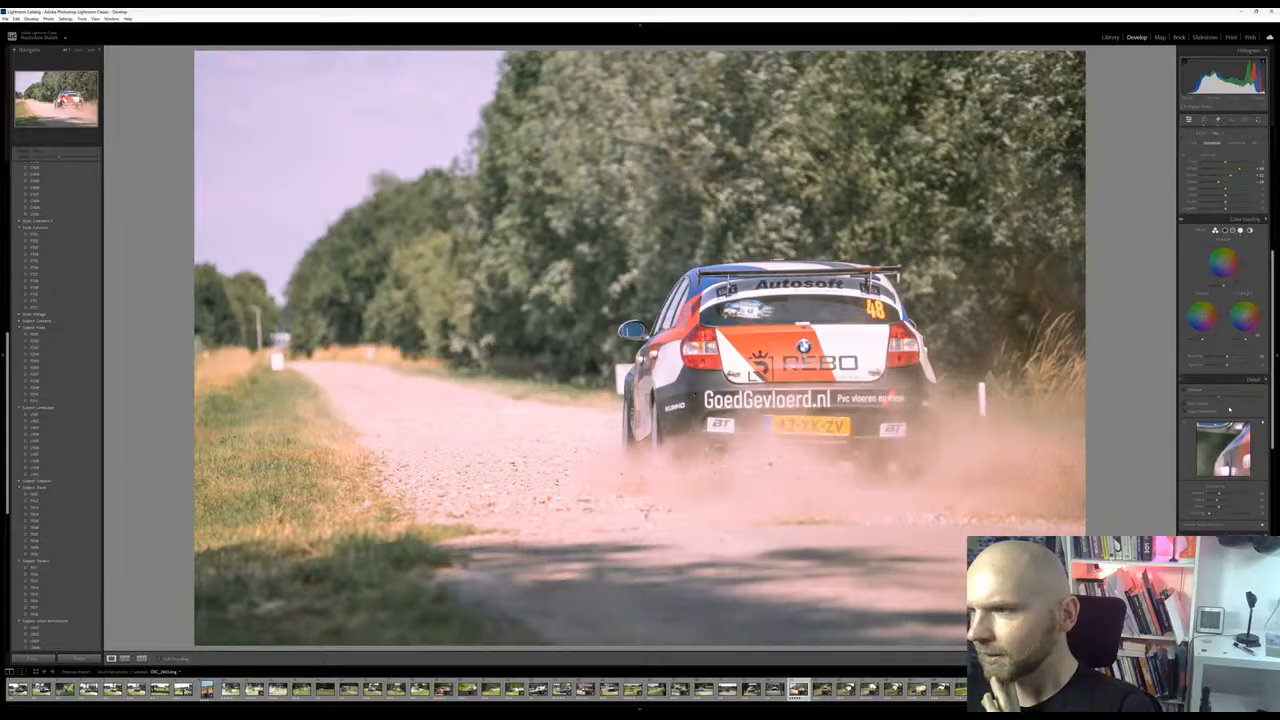
pyautogui.scroll(8, 1230, 409)
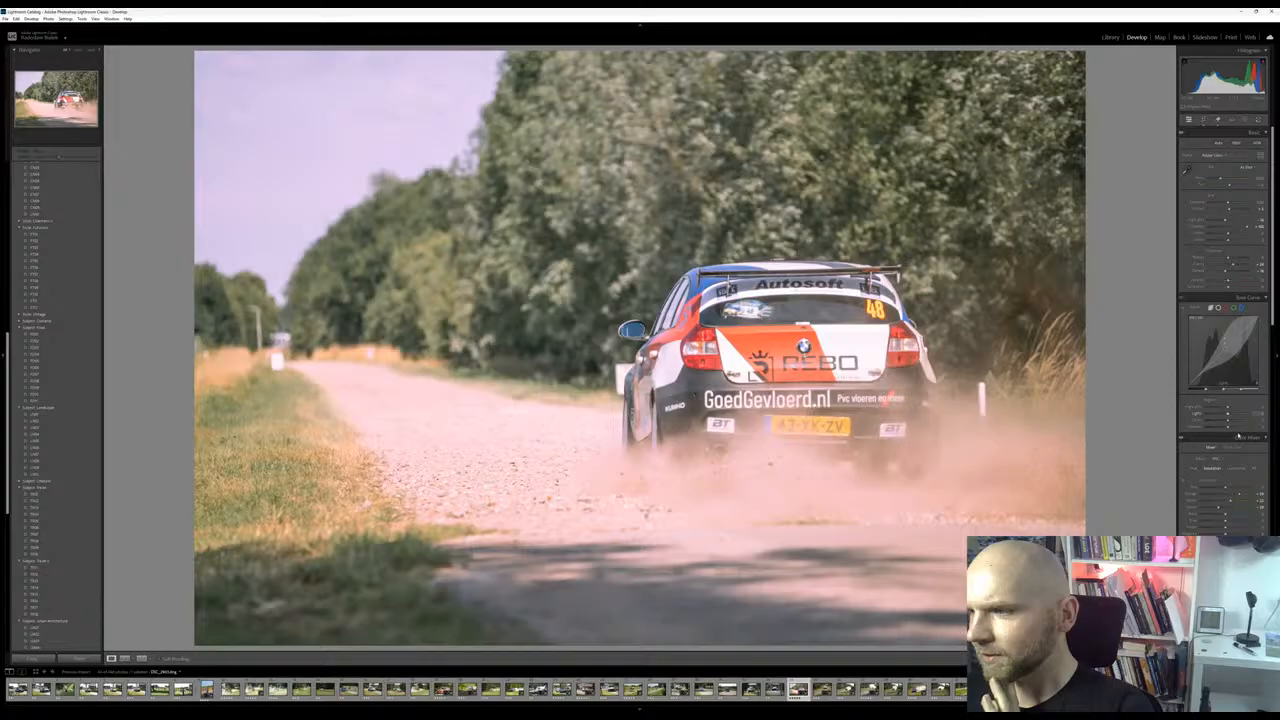
pyautogui.click(1235, 468)
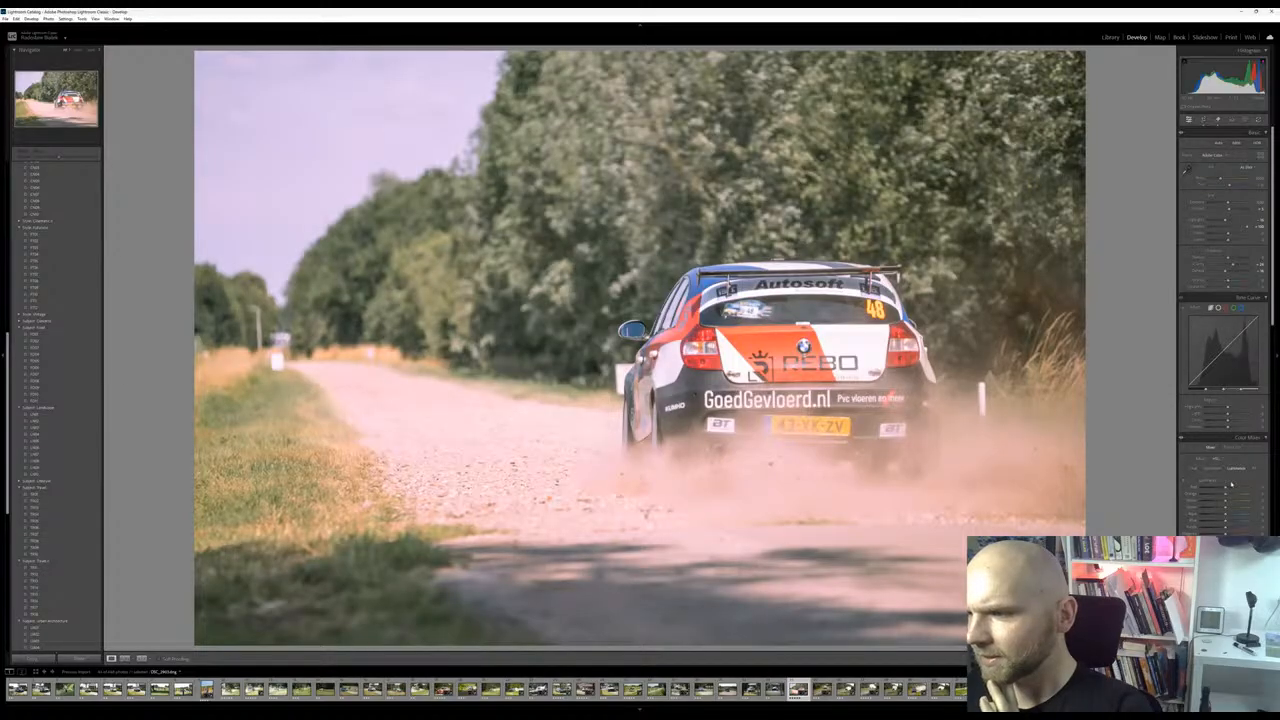
pyautogui.moveTo(1225, 509)
pyautogui.mouseDown()
pyautogui.moveTo(1251, 516)
pyautogui.moveTo(1225, 522)
pyautogui.moveTo(1257, 521)
pyautogui.moveTo(1208, 521)
pyautogui.moveTo(1224, 521)
pyautogui.mouseUp()
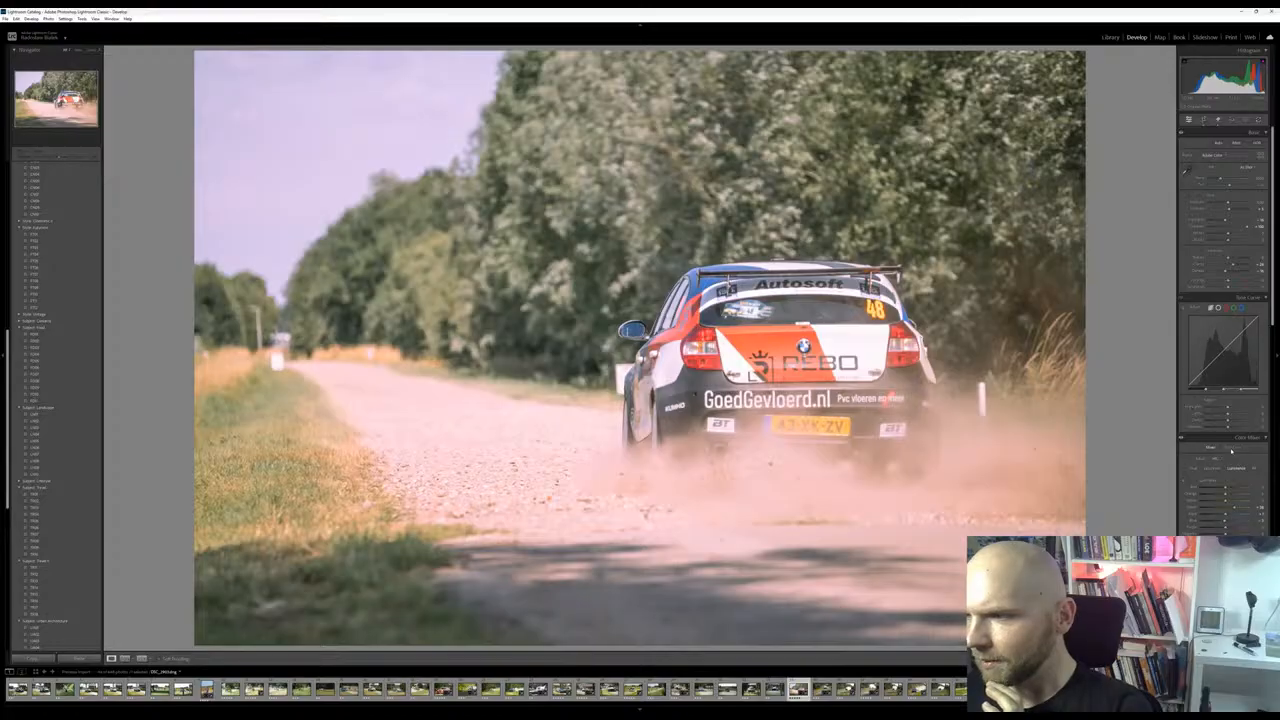
# Fine-tune the blue saturation and the orange luminance in the color mixer
pyautogui.click(1211, 469)
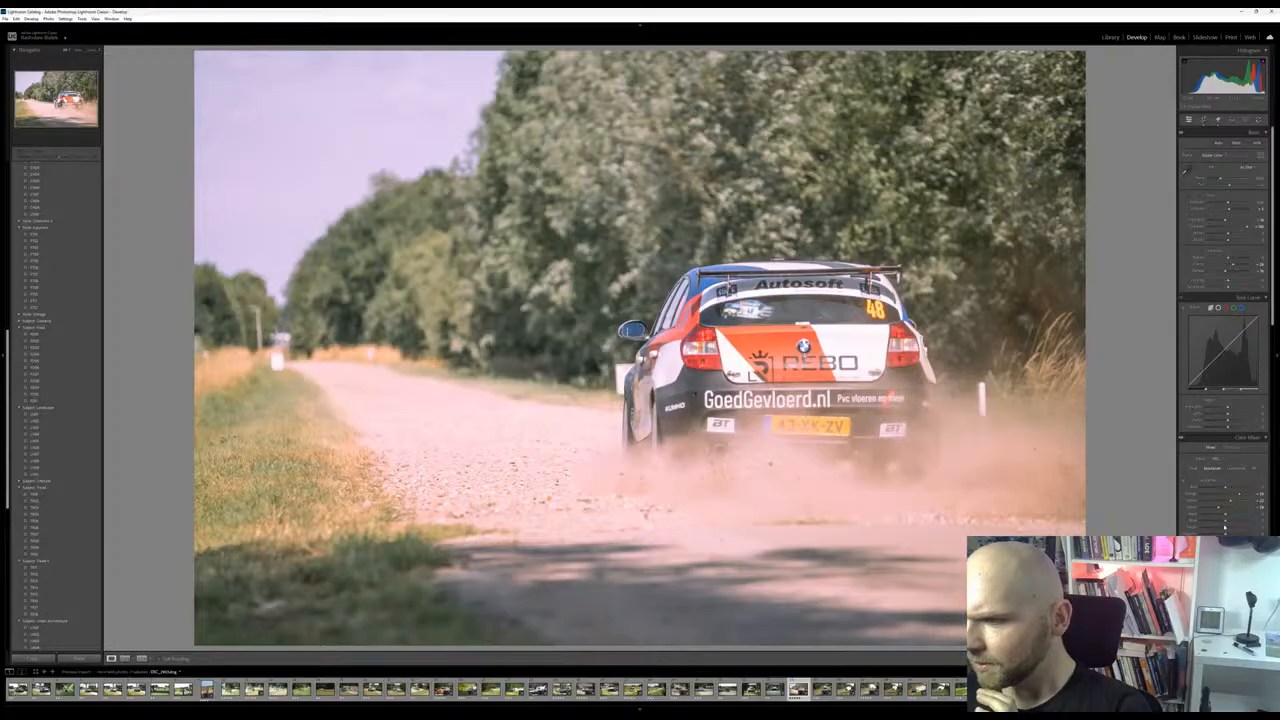
pyautogui.moveTo(1251, 525); pyautogui.dragTo(1228, 524)
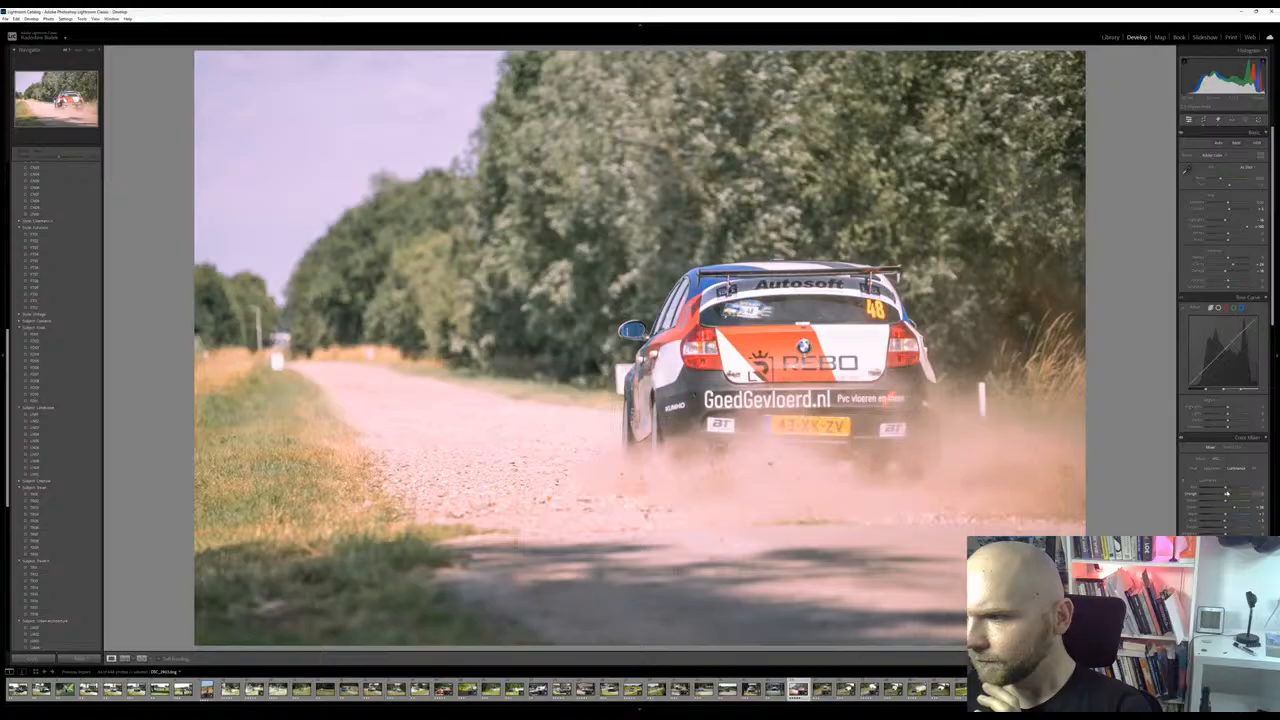
pyautogui.moveTo(1223, 496)
pyautogui.mouseDown()
pyautogui.moveTo(1212, 500)
pyautogui.moveTo(1234, 505)
pyautogui.moveTo(1214, 507)
pyautogui.moveTo(1243, 508)
pyautogui.moveTo(1228, 507)
pyautogui.mouseUp()
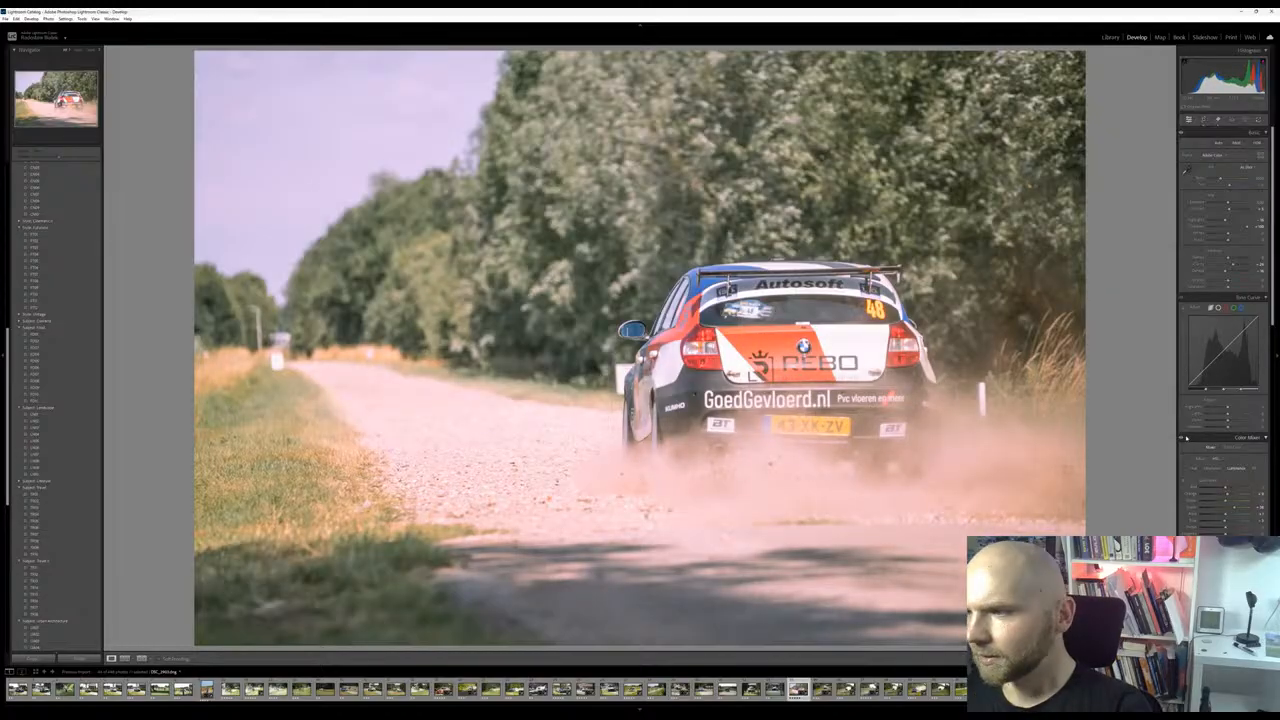
# Slightly raise the vibrance of the BMW photo
pyautogui.scroll(-3, 1217, 514)
pyautogui.scroll(-5, 1217, 514)
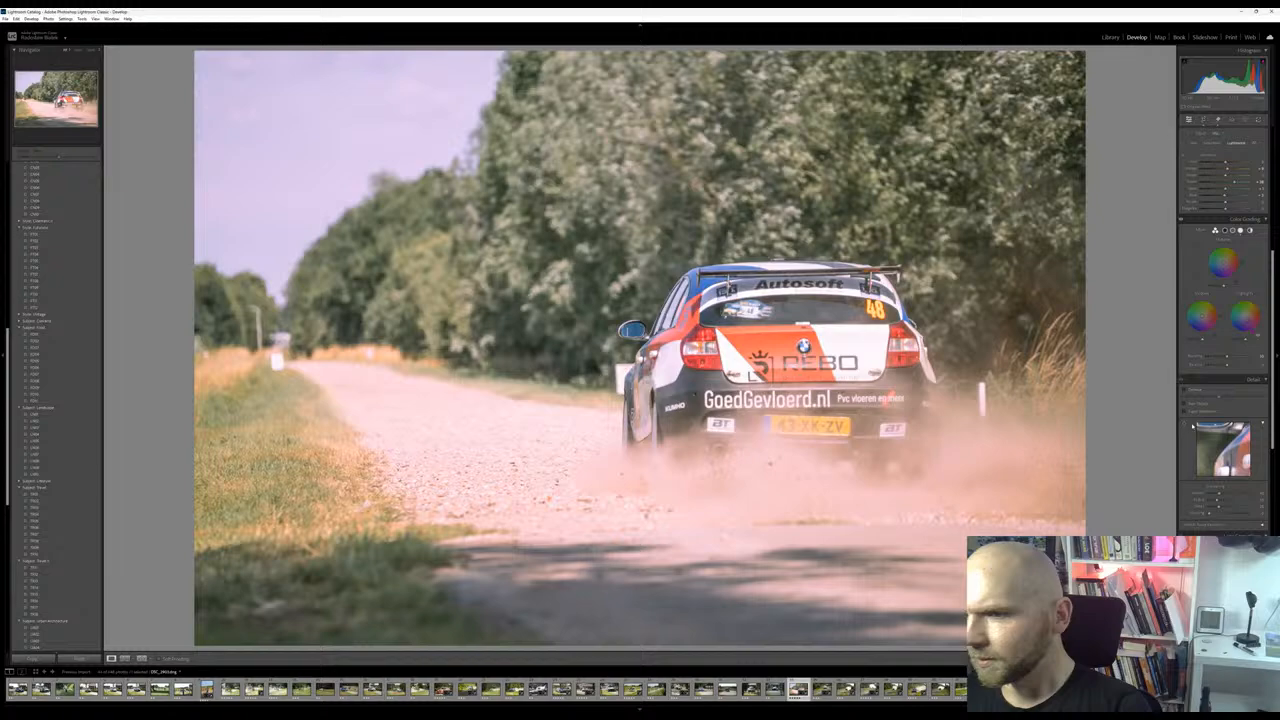
pyautogui.scroll(8, 1206, 510)
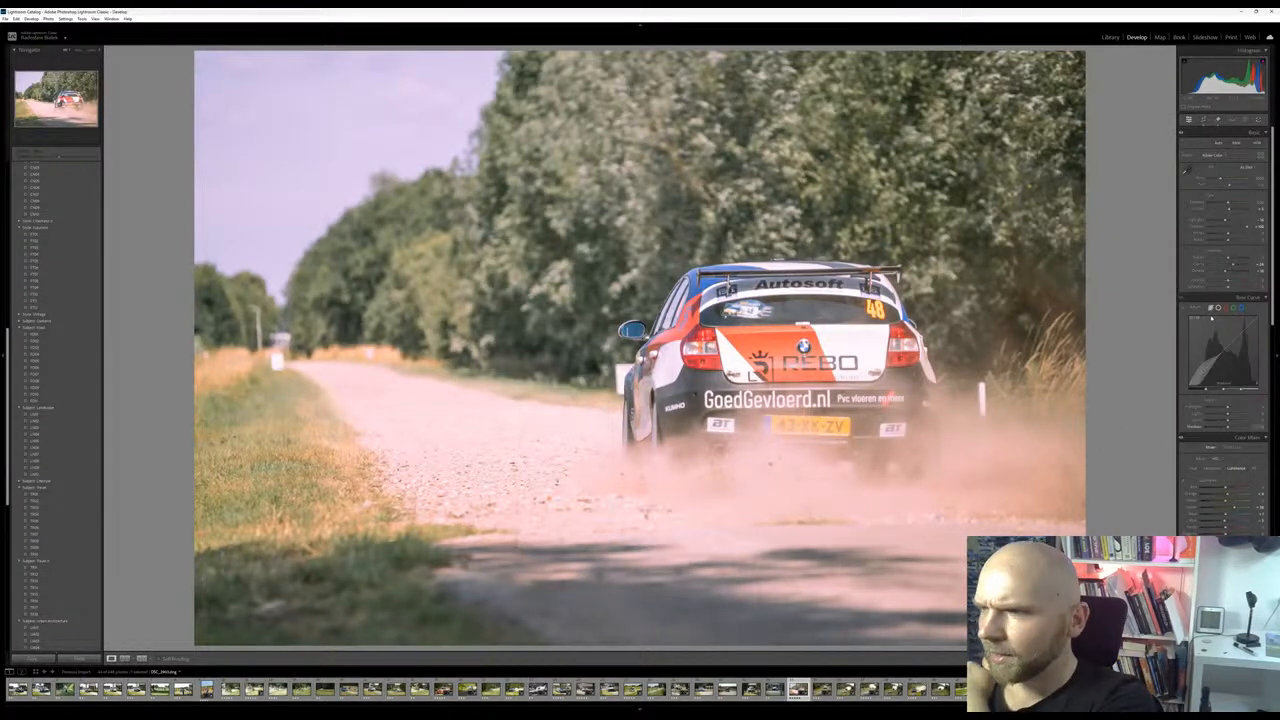
pyautogui.moveTo(1228, 288)
pyautogui.mouseDown()
pyautogui.moveTo(1220, 281)
pyautogui.moveTo(1255, 281)
pyautogui.moveTo(1230, 283)
pyautogui.mouseUp()
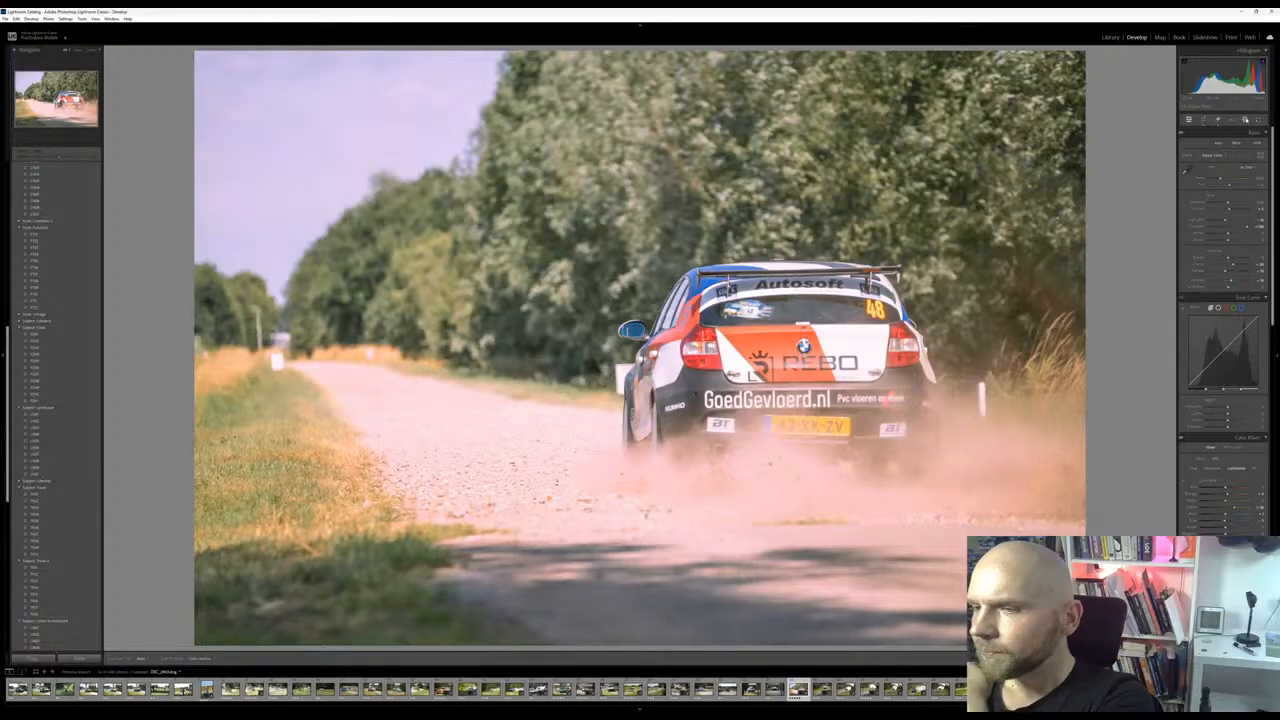
pyautogui.scroll(3, 1226, 183)
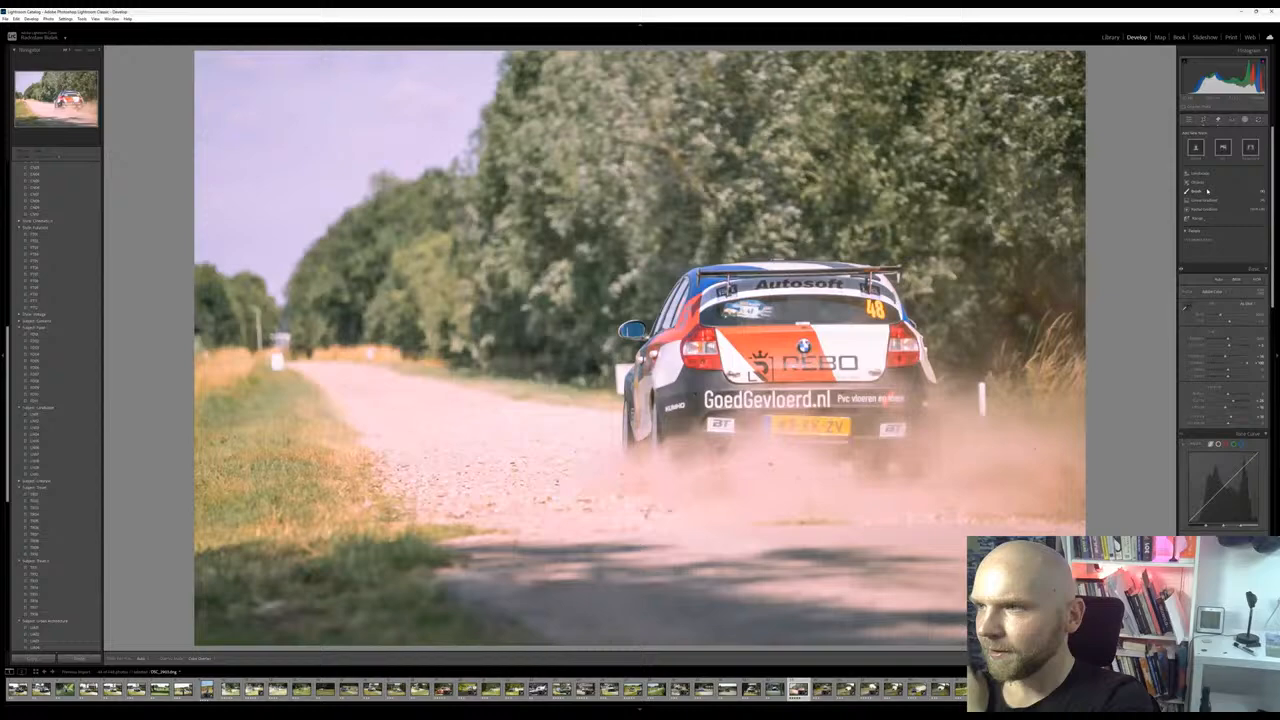
pyautogui.click(1205, 192)
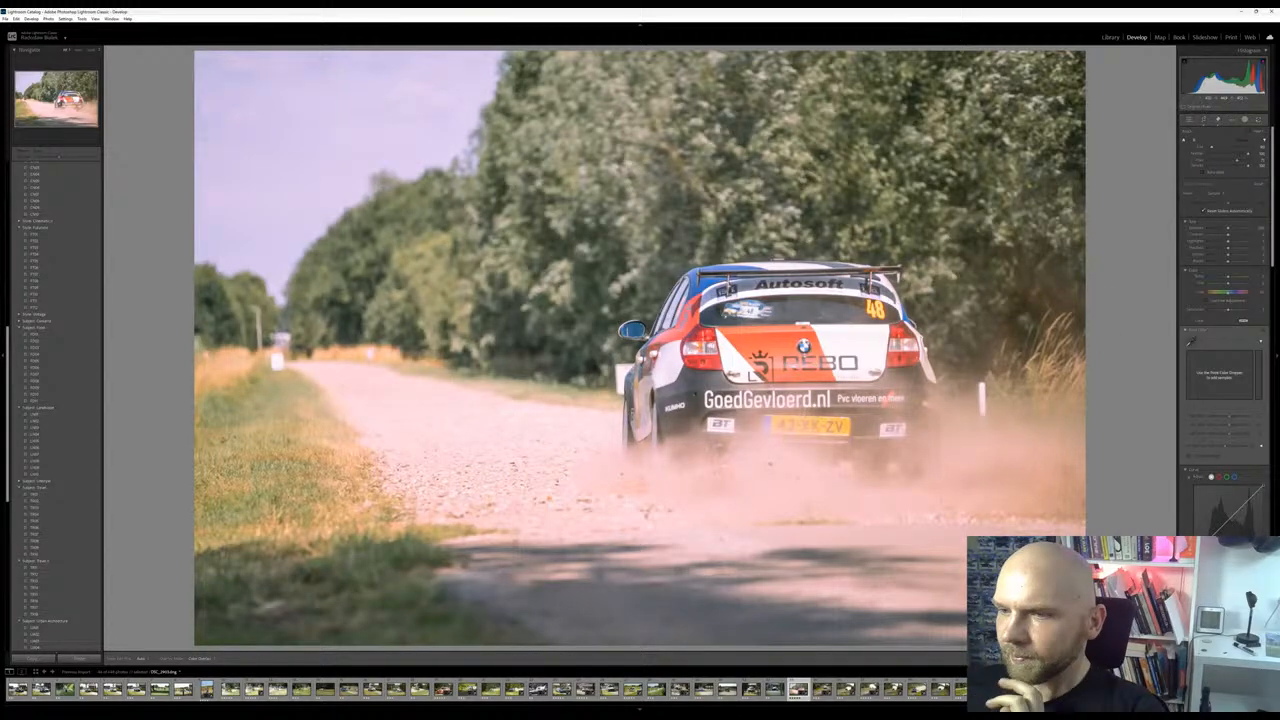
pyautogui.moveTo(663, 490)
pyautogui.mouseDown()
pyautogui.moveTo(1070, 480)
pyautogui.moveTo(960, 460)
pyautogui.moveTo(560, 570)
pyautogui.mouseUp()
pyautogui.moveTo(900, 600)
pyautogui.mouseDown()
pyautogui.moveTo(770, 540)
pyautogui.moveTo(560, 490)
pyautogui.moveTo(370, 395)
pyautogui.moveTo(600, 470)
pyautogui.moveTo(610, 455)
pyautogui.mouseUp()
pyautogui.press('h')
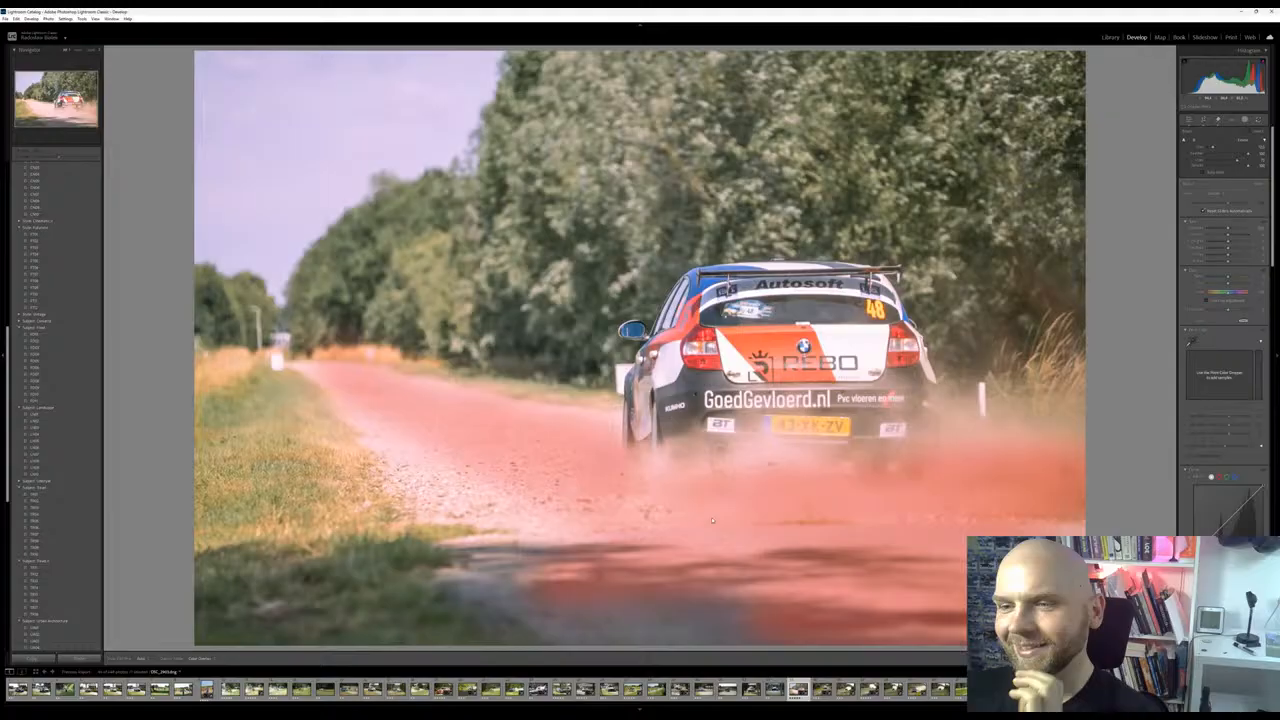
pyautogui.press('Delete')
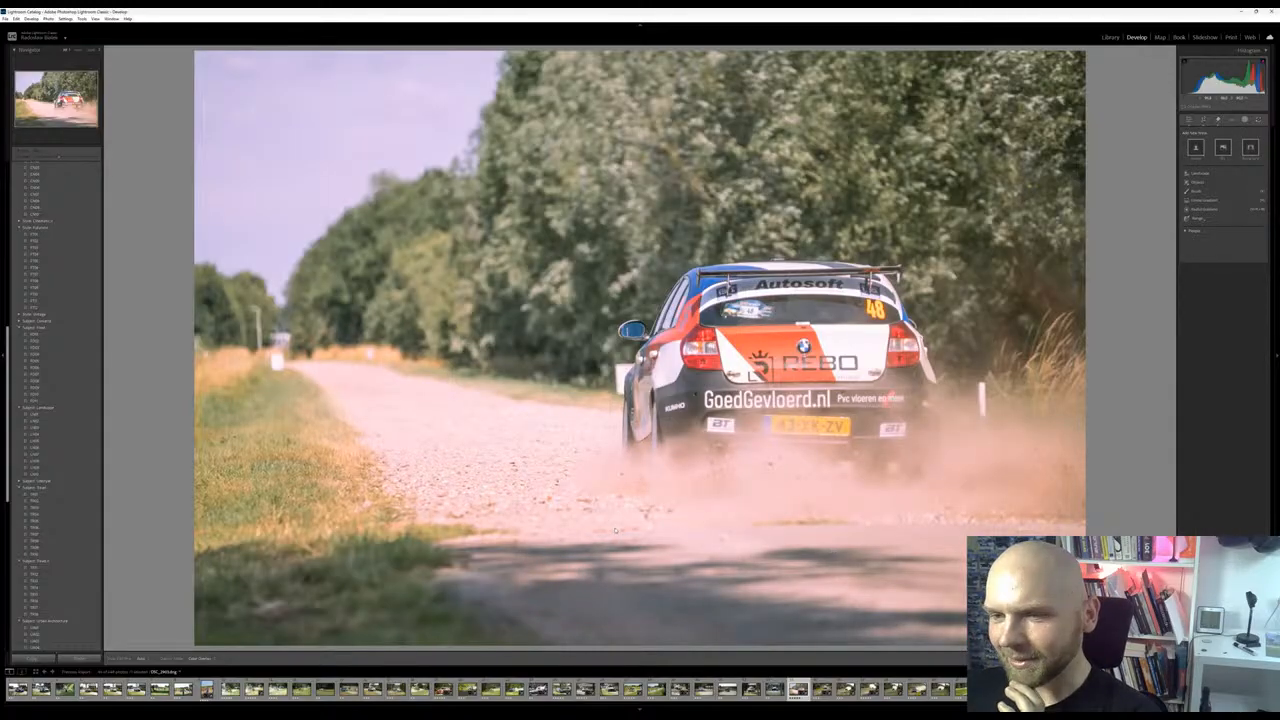
# Paint a brush mask over the dust cloud and the gravel road behind the BMW
pyautogui.click(1209, 195)
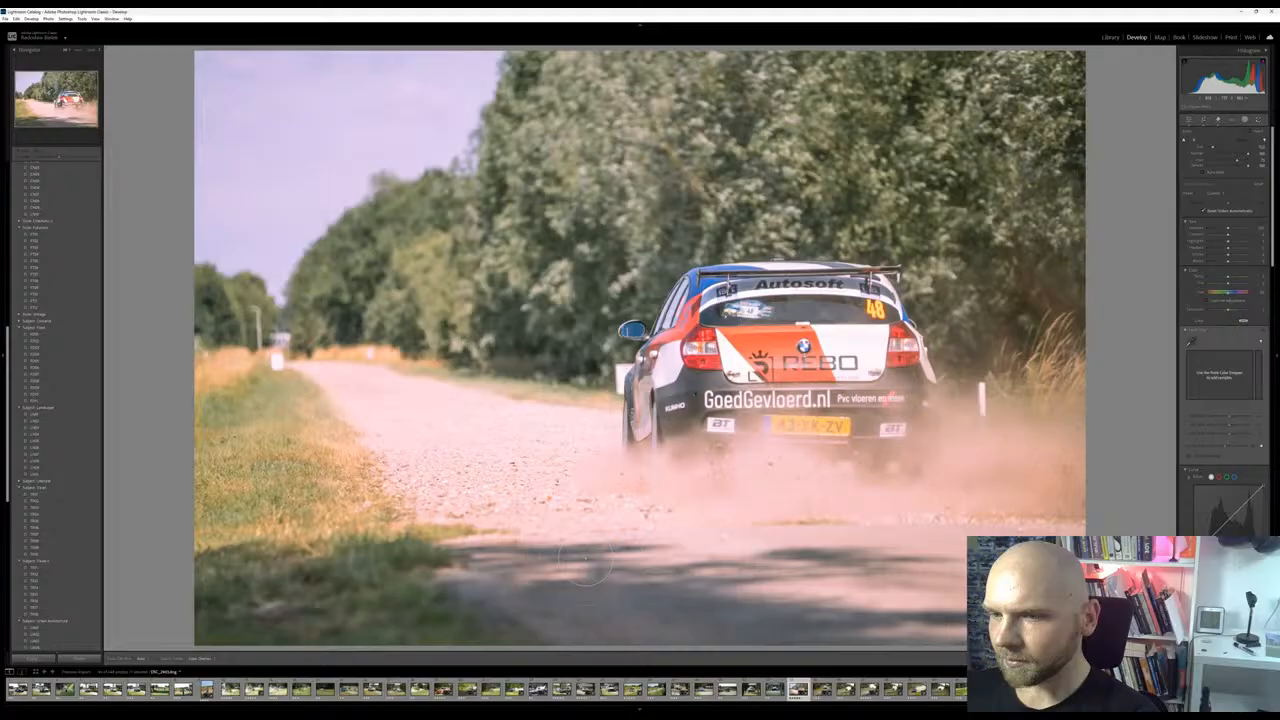
pyautogui.moveTo(530, 558)
pyautogui.mouseDown()
pyautogui.moveTo(890, 585)
pyautogui.moveTo(790, 605)
pyautogui.moveTo(675, 600)
pyautogui.moveTo(680, 550)
pyautogui.mouseUp()
pyautogui.moveTo(850, 555)
pyautogui.mouseDown()
pyautogui.moveTo(738, 522)
pyautogui.moveTo(805, 485)
pyautogui.moveTo(900, 505)
pyautogui.moveTo(990, 495)
pyautogui.moveTo(1075, 455)
pyautogui.moveTo(850, 478)
pyautogui.moveTo(1060, 505)
pyautogui.mouseUp()
pyautogui.press('alt')
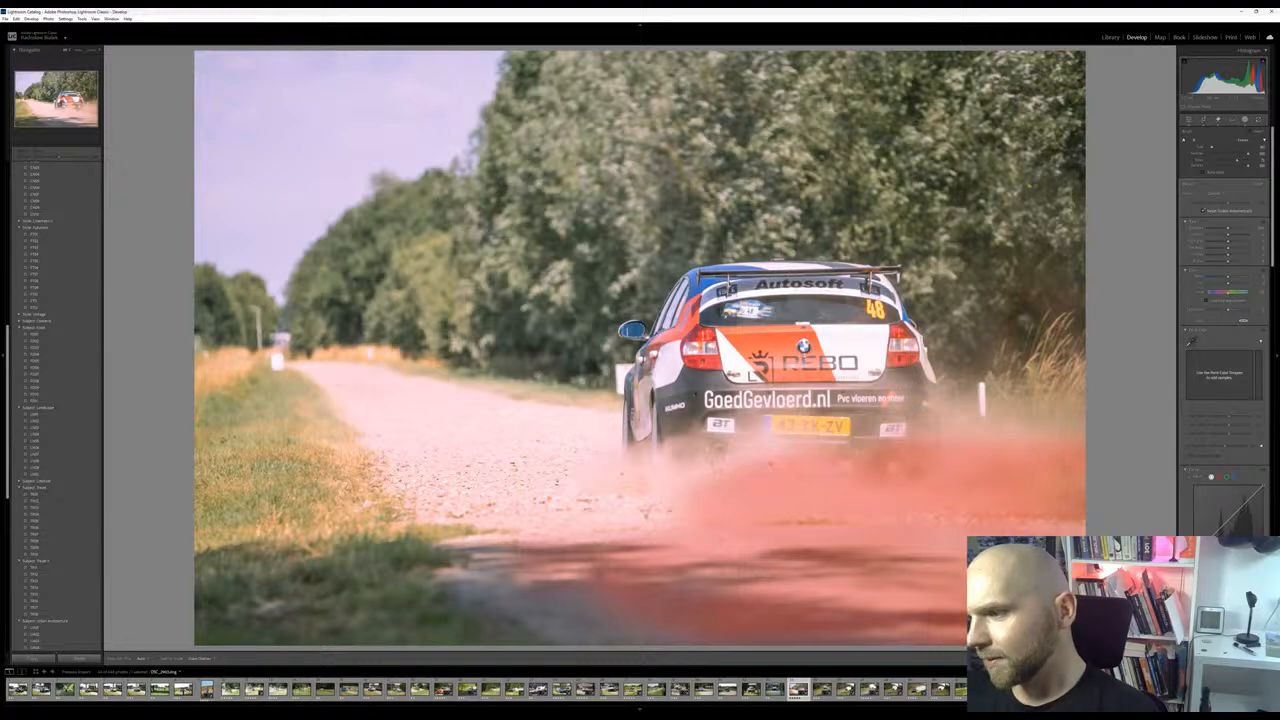
# Adjust the clarity, texture and highlights of the brushed road and dust mask
pyautogui.press('o')
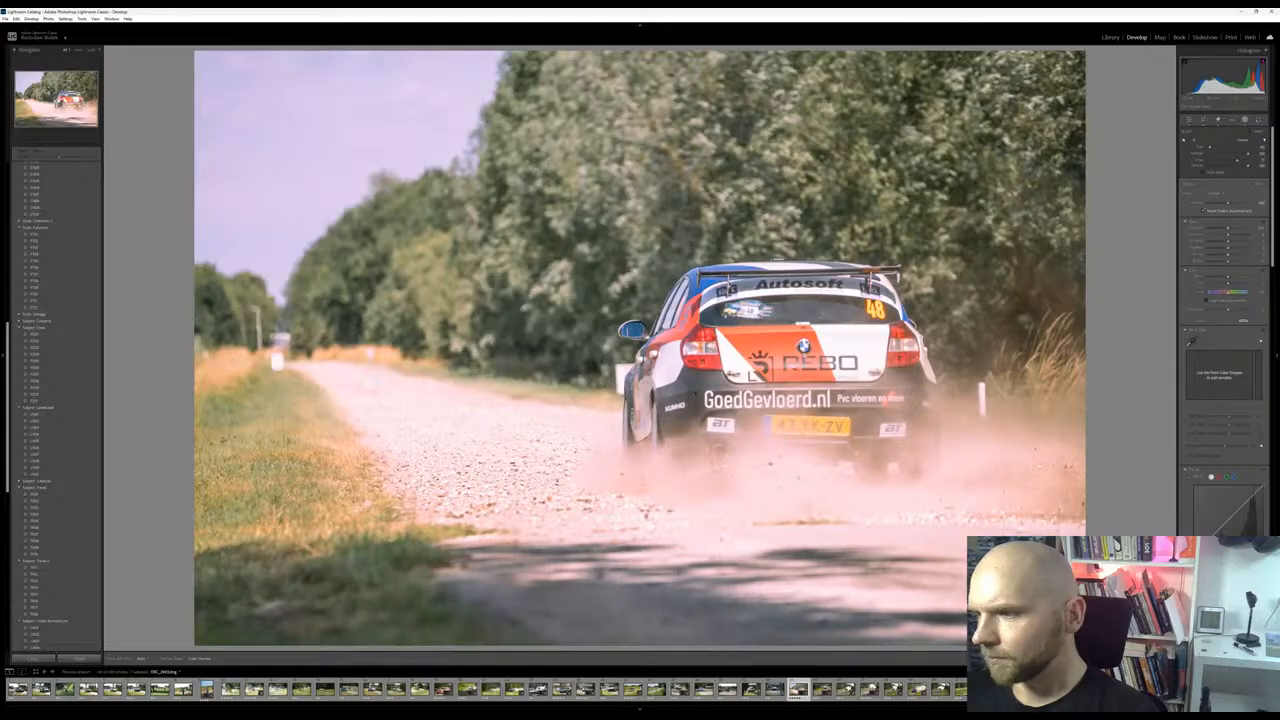
pyautogui.hotkey('ctrl', 'z')
pyautogui.hotkey('ctrl', 'y')
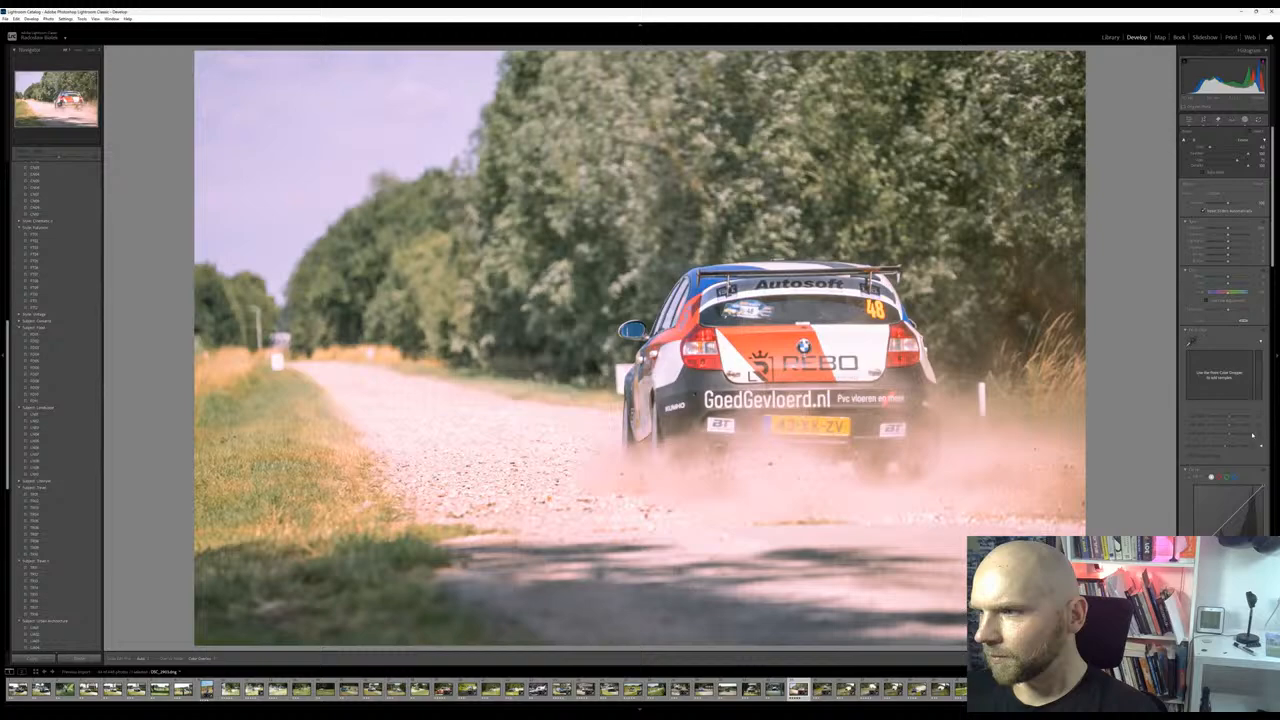
pyautogui.moveTo(1229, 242)
pyautogui.mouseDown()
pyautogui.moveTo(1252, 248)
pyautogui.moveTo(1215, 258)
pyautogui.moveTo(1231, 254)
pyautogui.mouseUp()
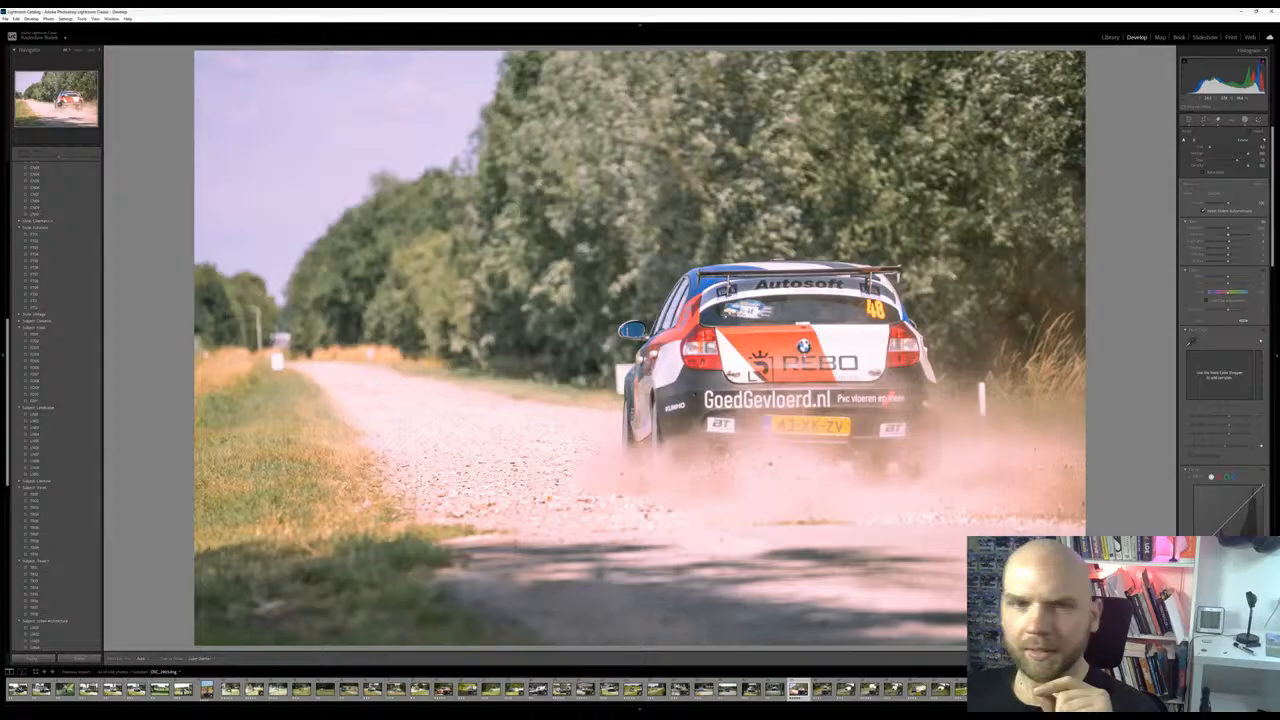
# Compare the BMW photo's original import state with its latest edit in the history, ending on the latest edit
pyautogui.scroll(-5, 55, 600)
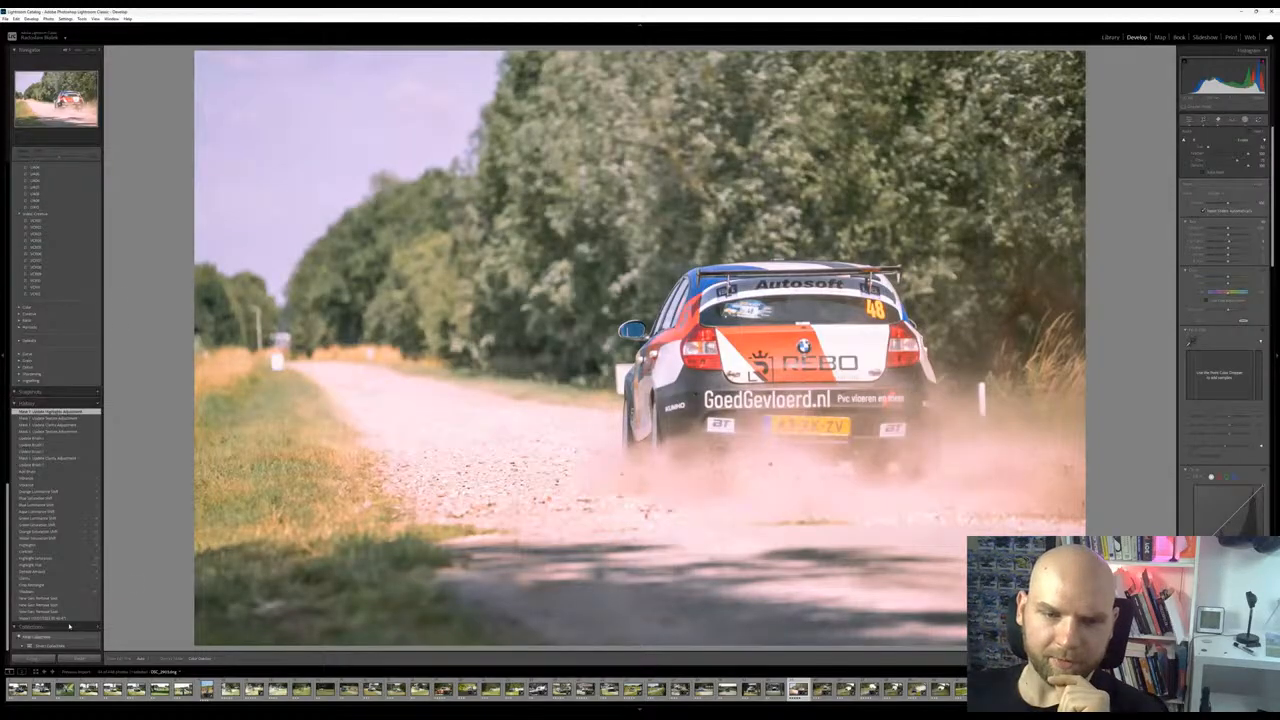
pyautogui.click(62, 619)
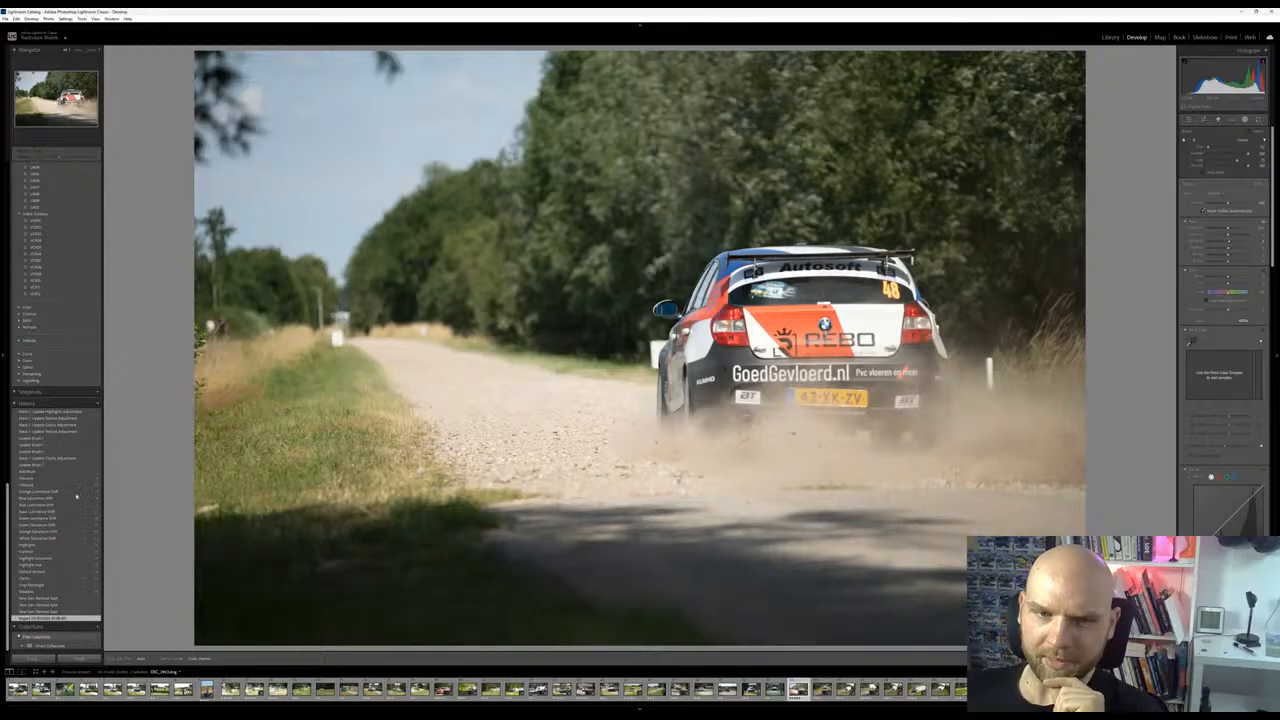
pyautogui.click(45, 411)
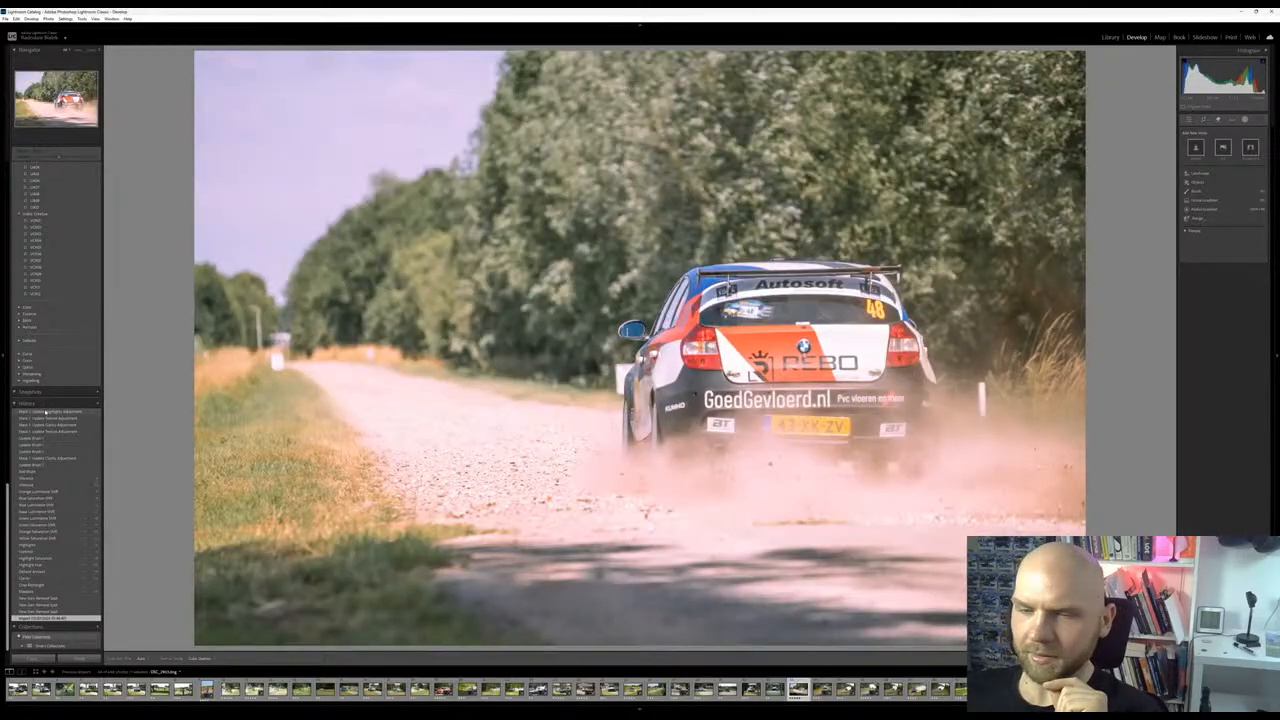
pyautogui.click(62, 619)
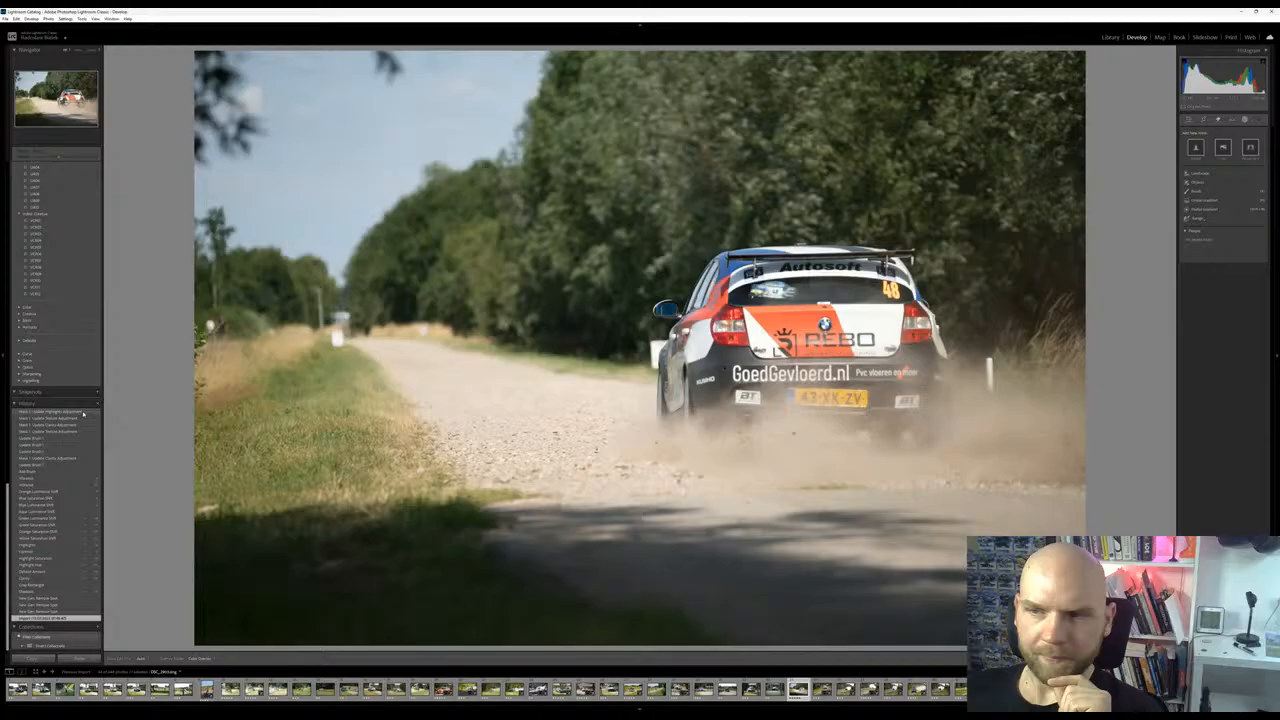
pyautogui.click(86, 412)
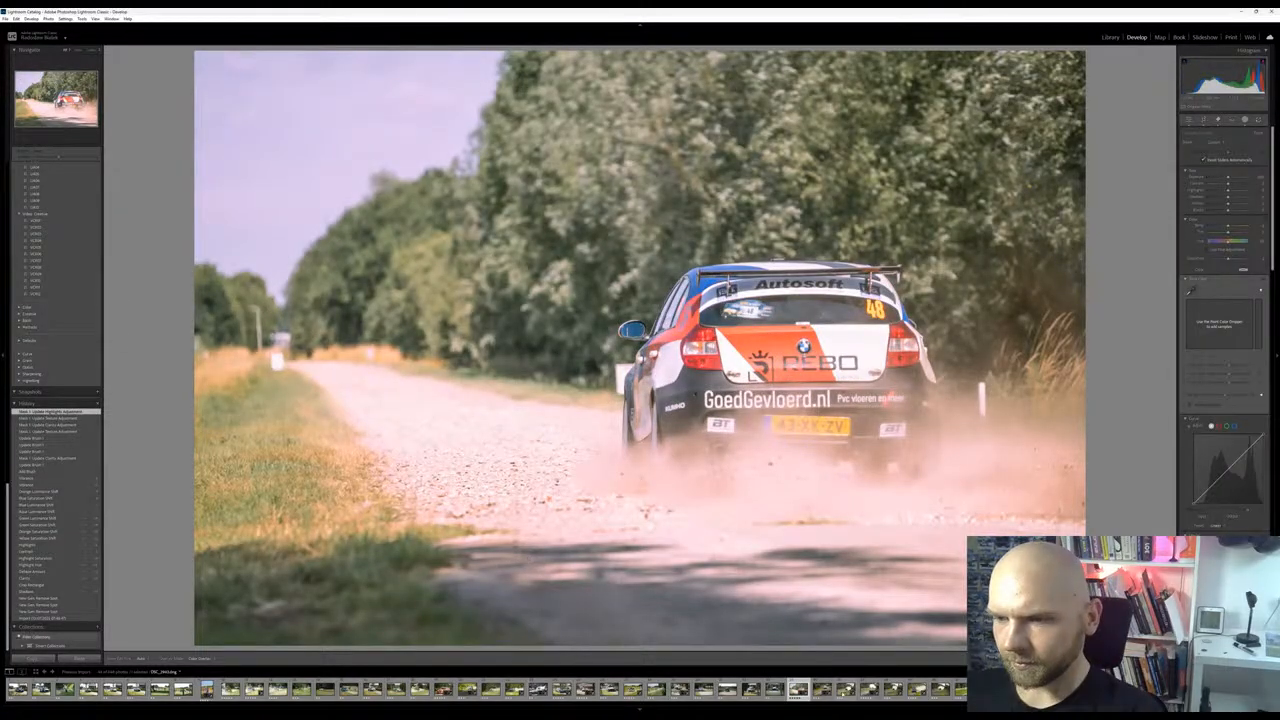
# Browse the next rally photos up to the blue and yellow Skoda in front of a dust cloud
pyautogui.click(821, 689)
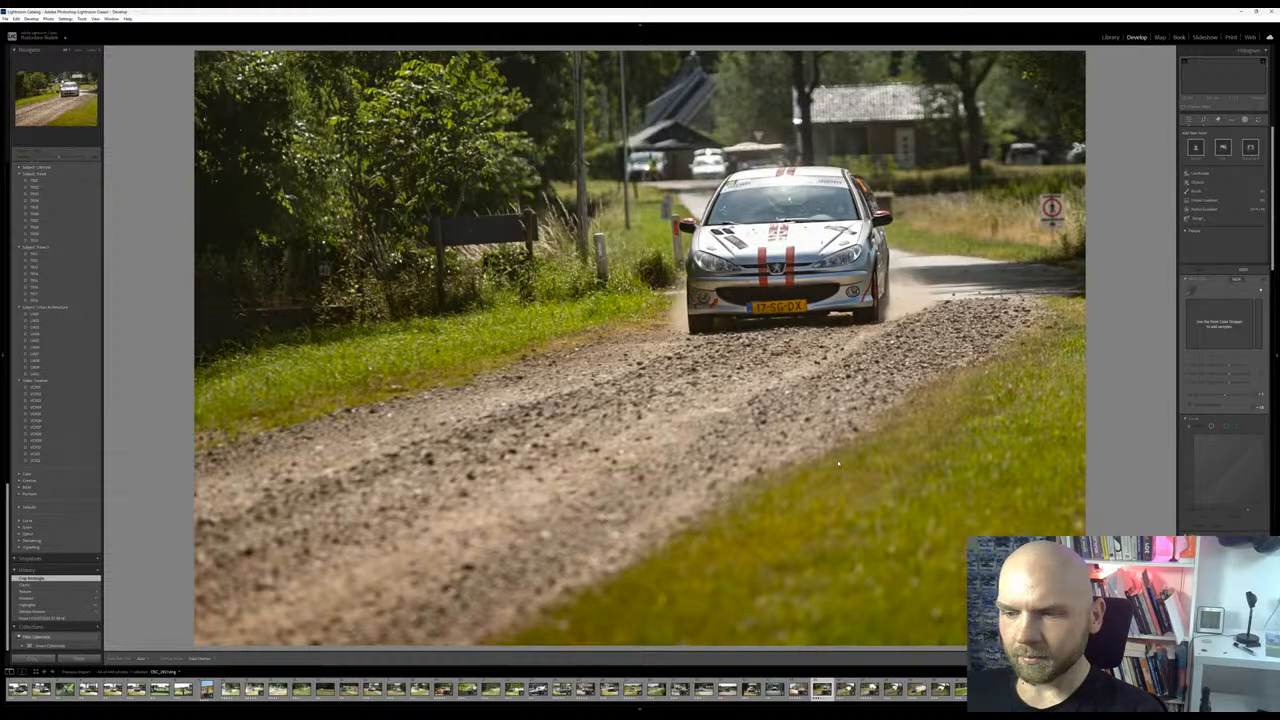
pyautogui.press('Right')
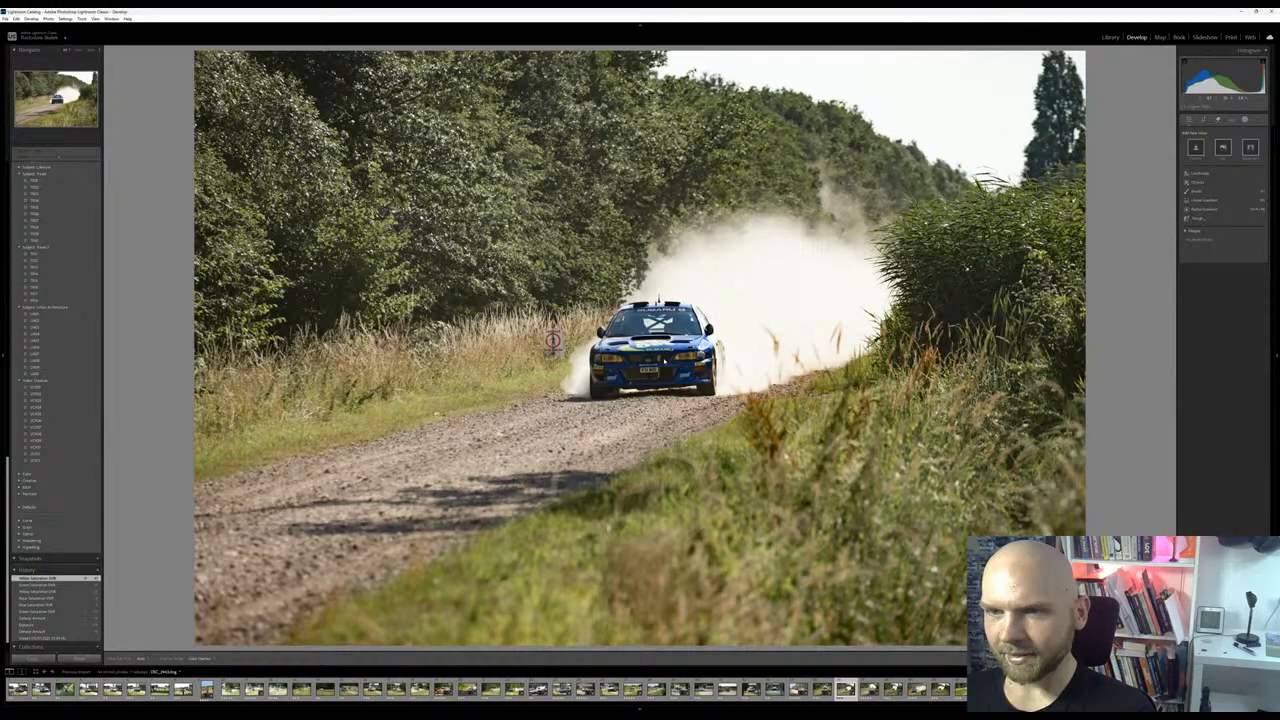
pyautogui.press('Right')
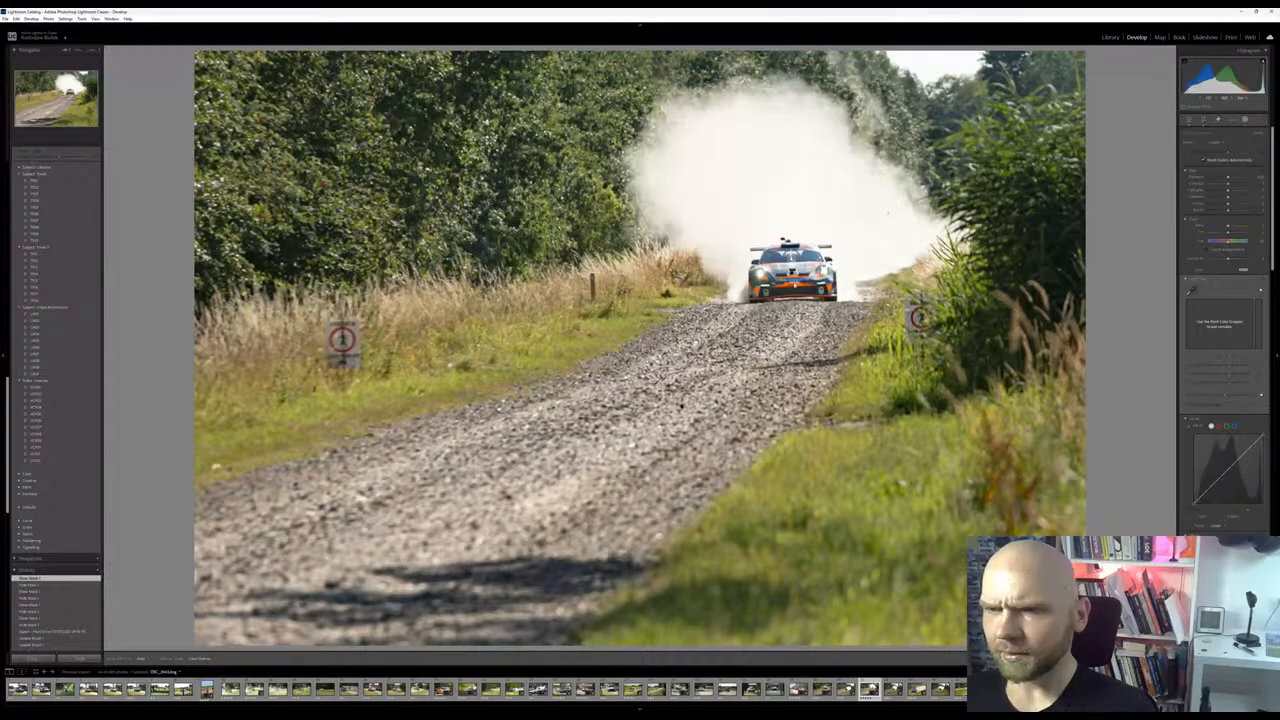
pyautogui.press('Right')
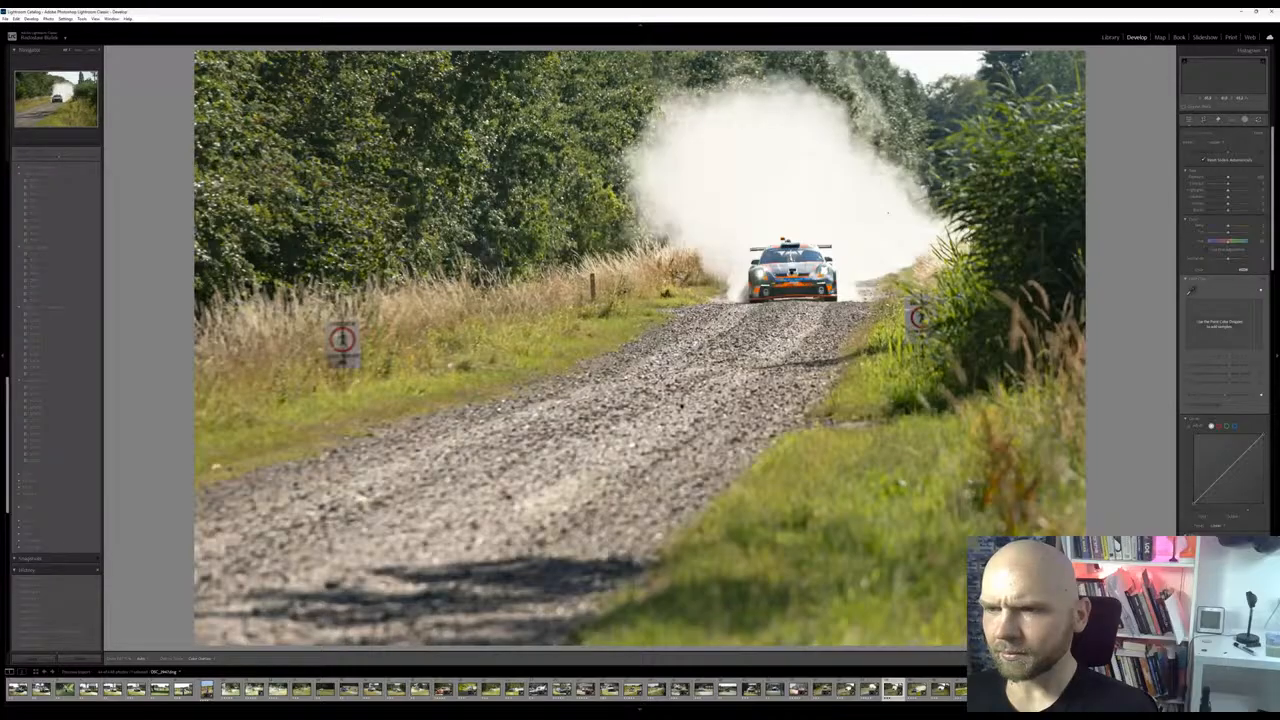
pyautogui.press('Right')
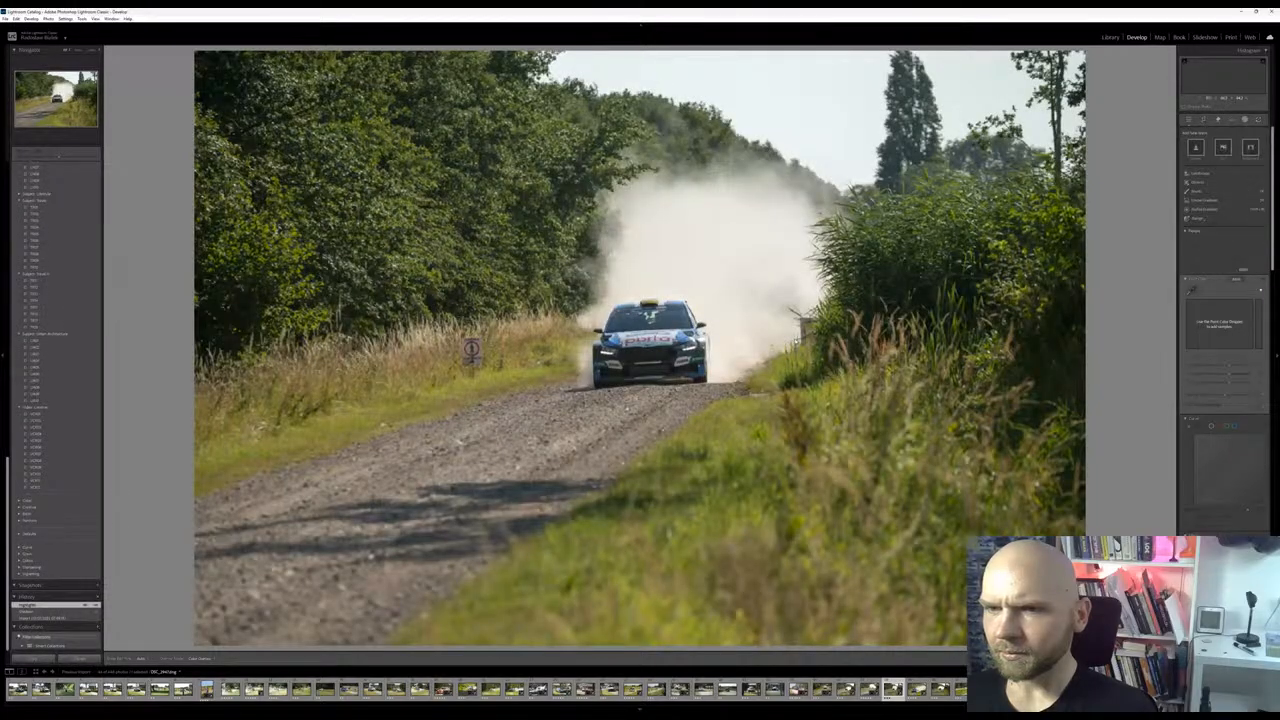
pyautogui.press('Right')
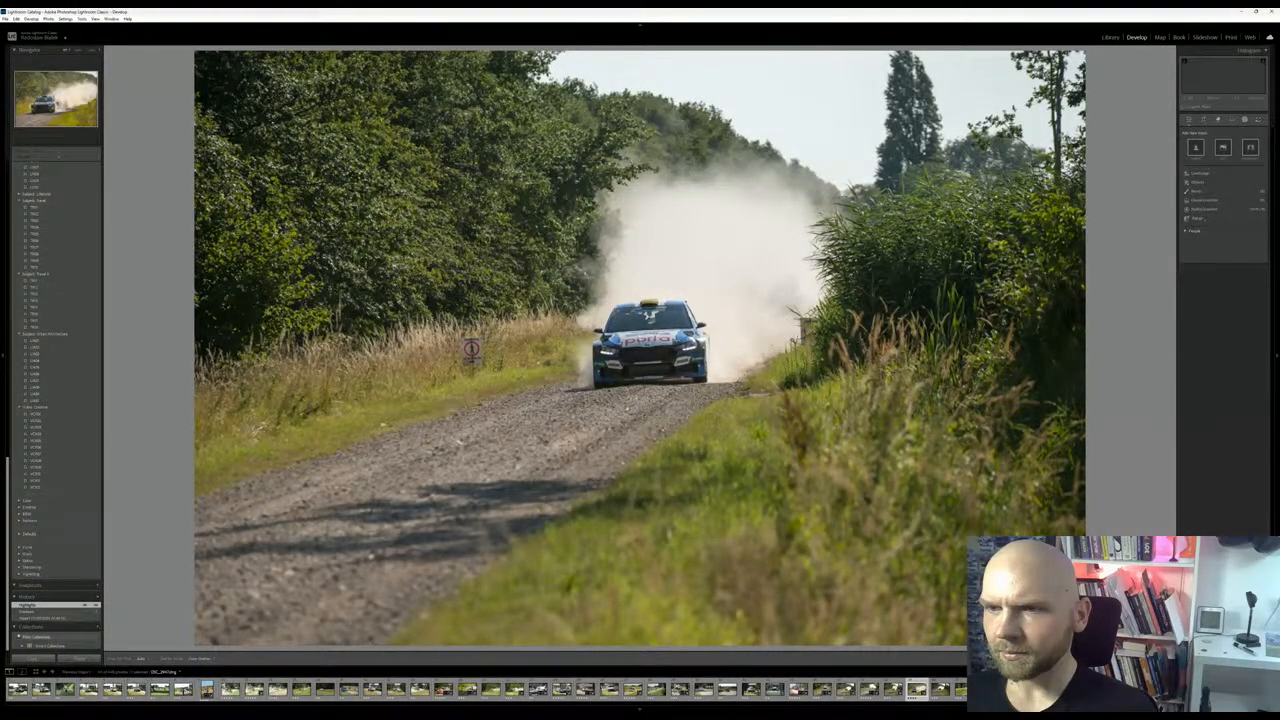
pyautogui.press('Right')
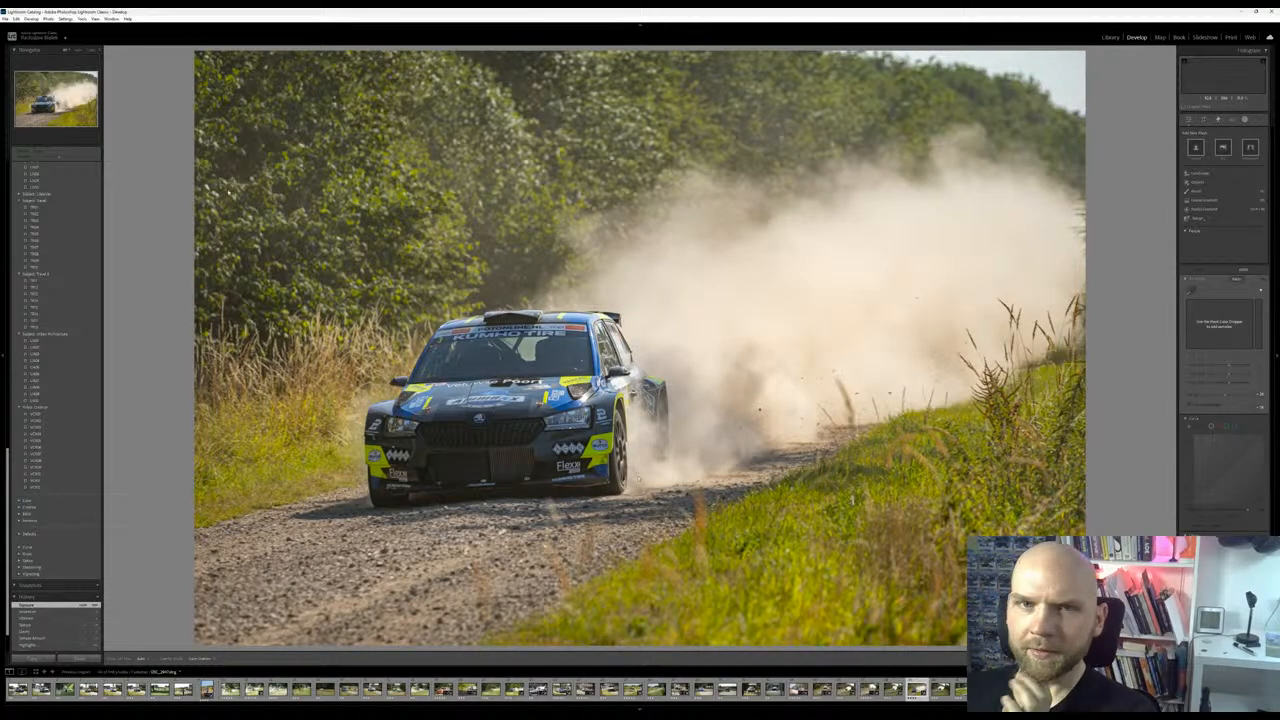
# Close the masking tools and view the Skoda photo's original import state from its history
pyautogui.click(1189, 120)
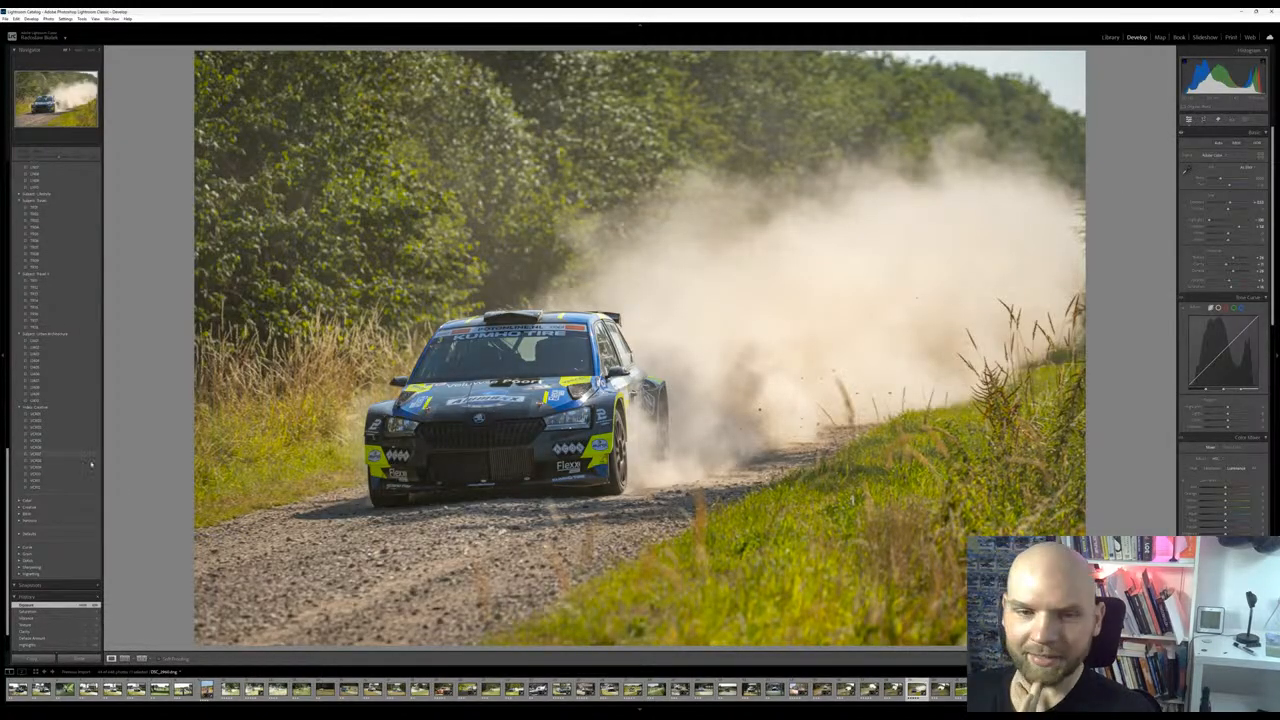
pyautogui.scroll(-2, 70, 560)
pyautogui.click(53, 620)
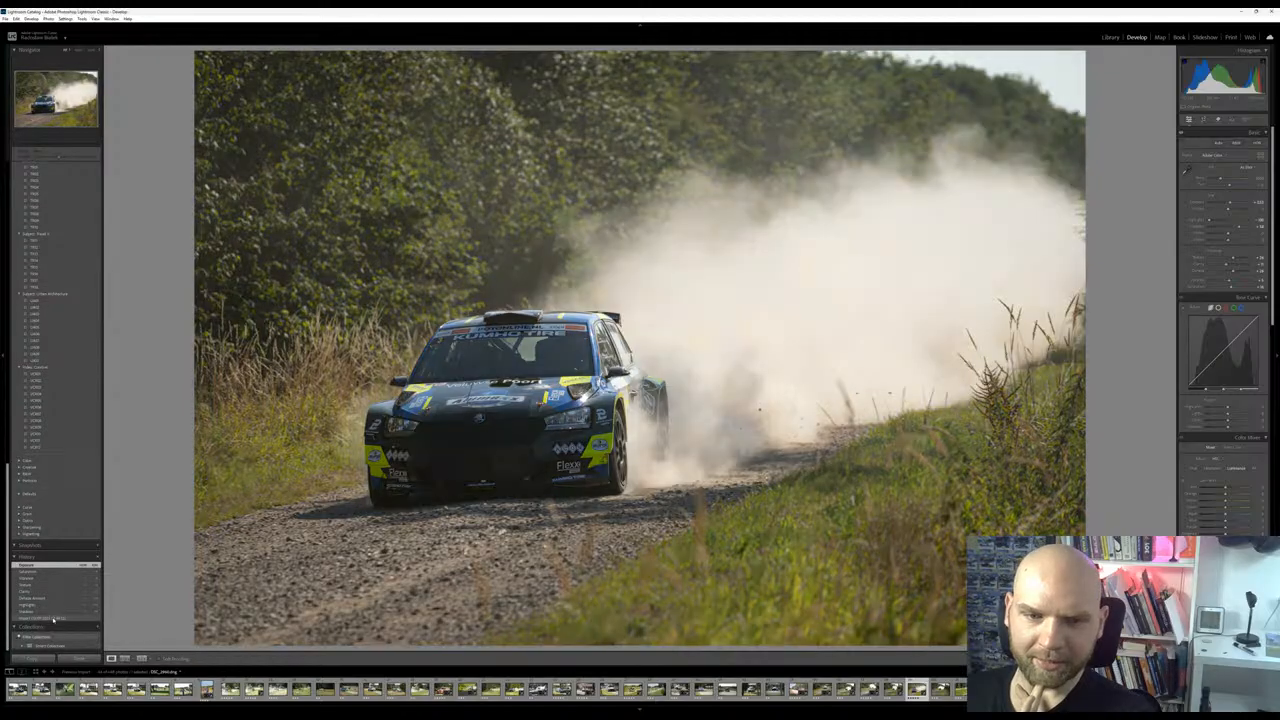
pyautogui.click(53, 620)
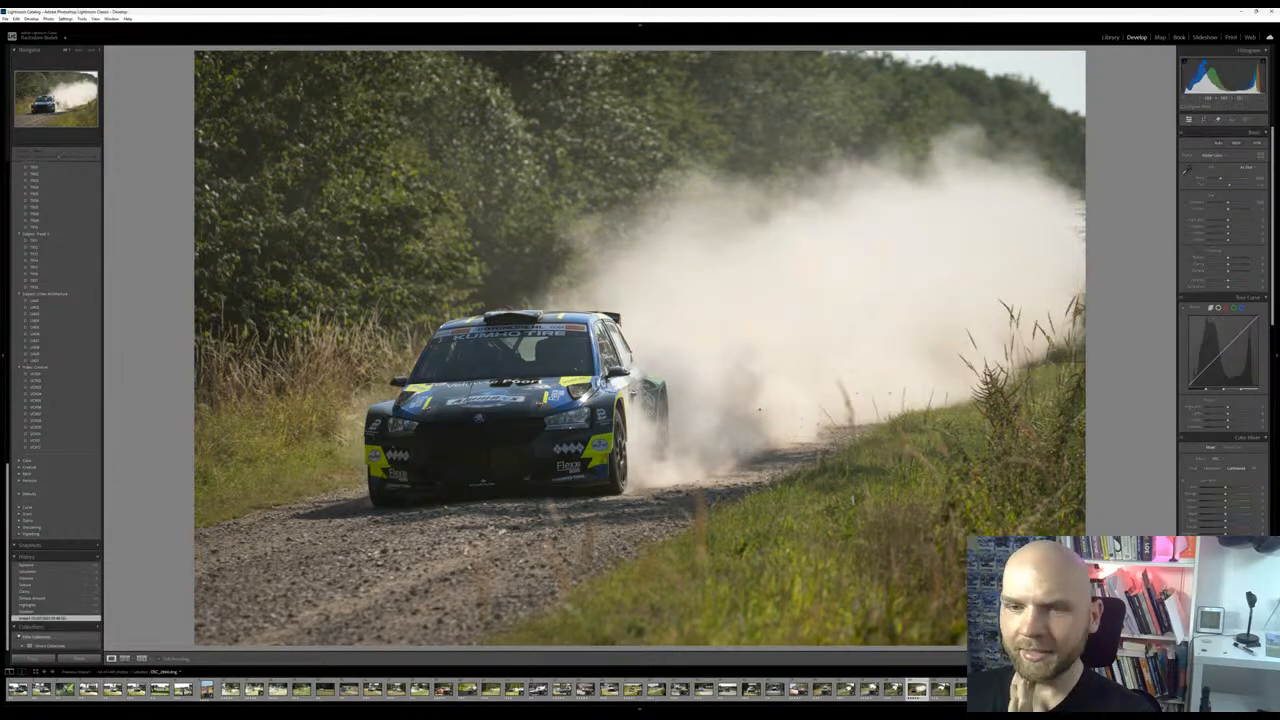
# Restore the Skoda photo's latest edit and paint a new brush mask over the gravel road and the dust cloud
pyautogui.click(69, 566)
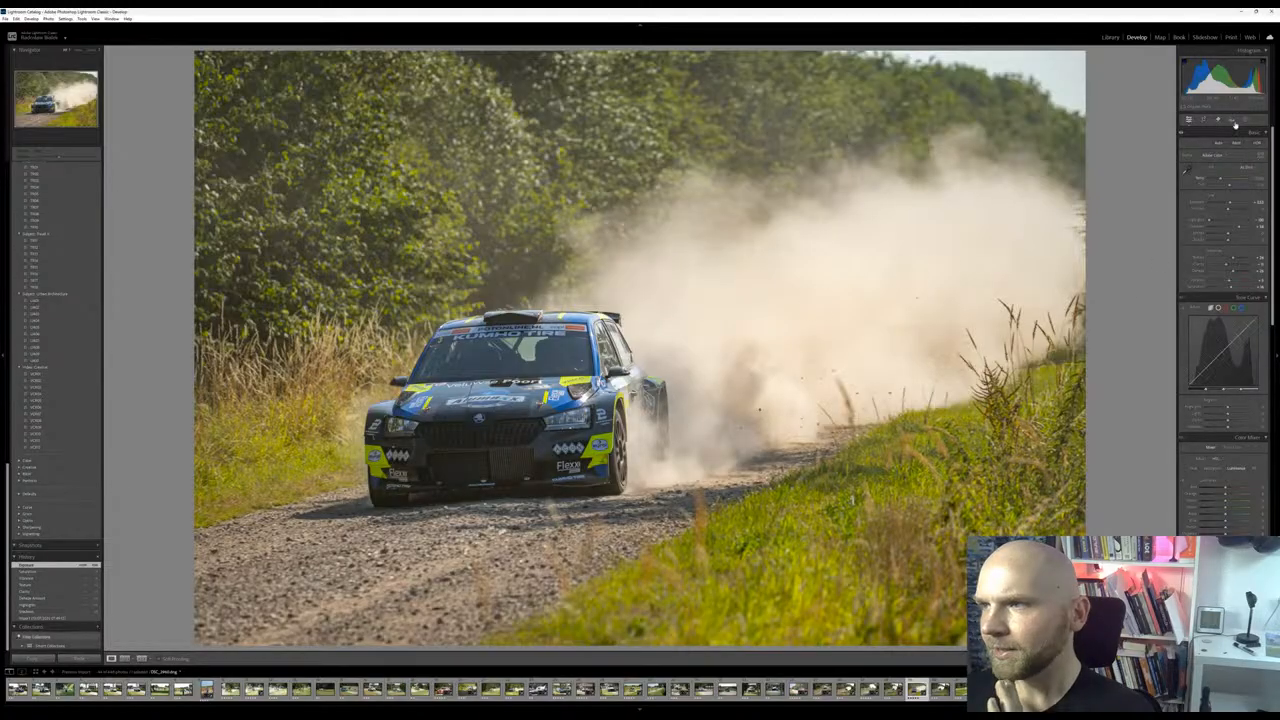
pyautogui.click(1244, 120)
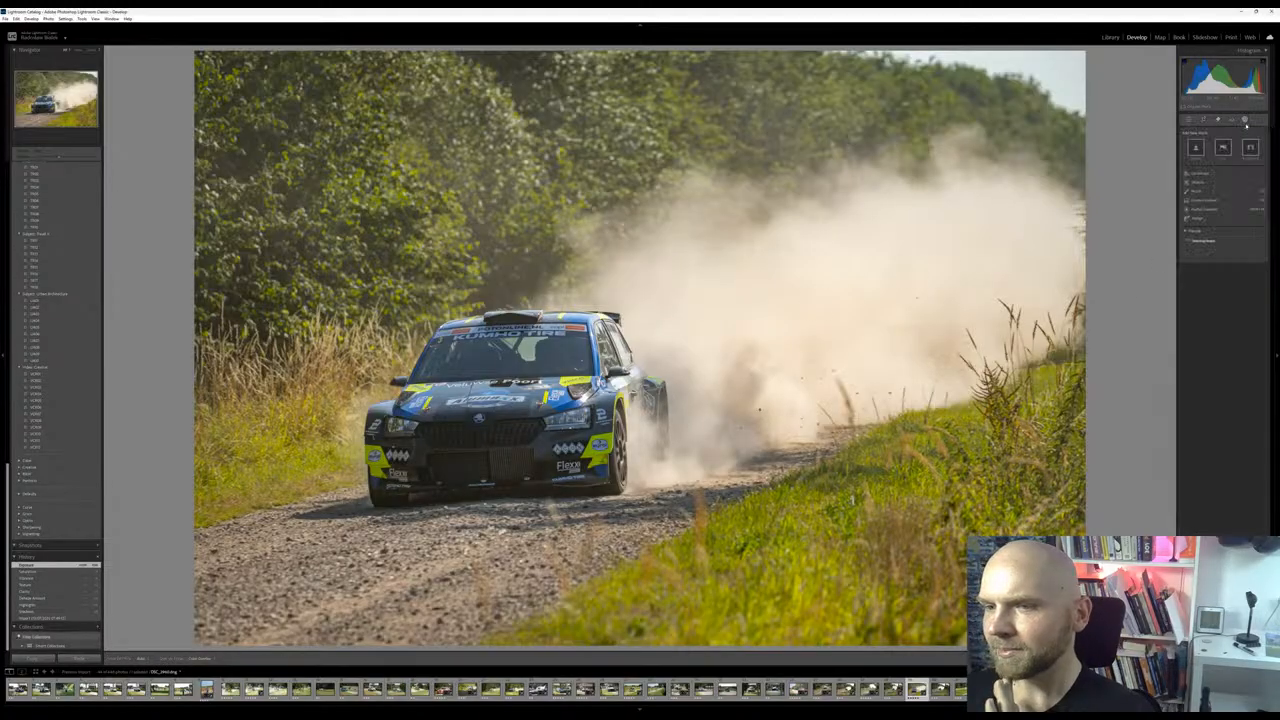
pyautogui.click(1212, 192)
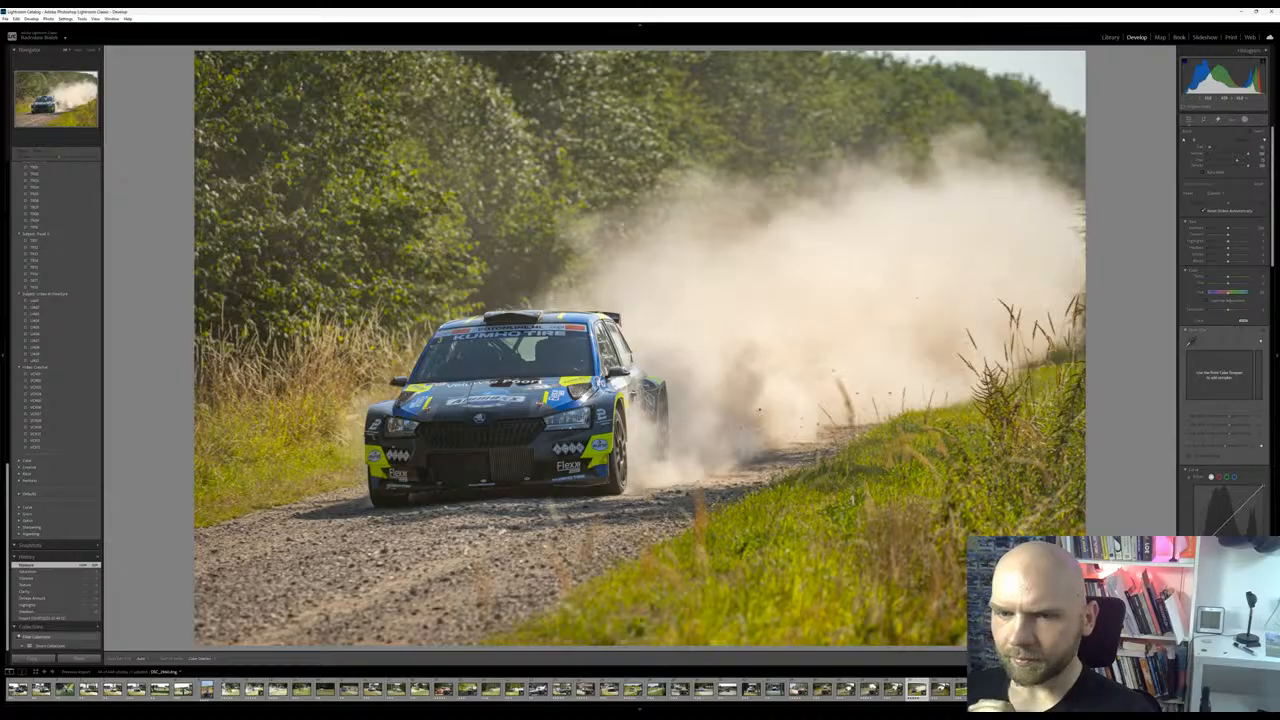
pyautogui.moveTo(350, 545)
pyautogui.mouseDown()
pyautogui.moveTo(300, 600)
pyautogui.moveTo(540, 600)
pyautogui.moveTo(590, 558)
pyautogui.mouseUp()
pyautogui.moveTo(506, 600)
pyautogui.mouseDown()
pyautogui.moveTo(448, 560)
pyautogui.moveTo(480, 540)
pyautogui.moveTo(255, 570)
pyautogui.moveTo(295, 628)
pyautogui.mouseUp()
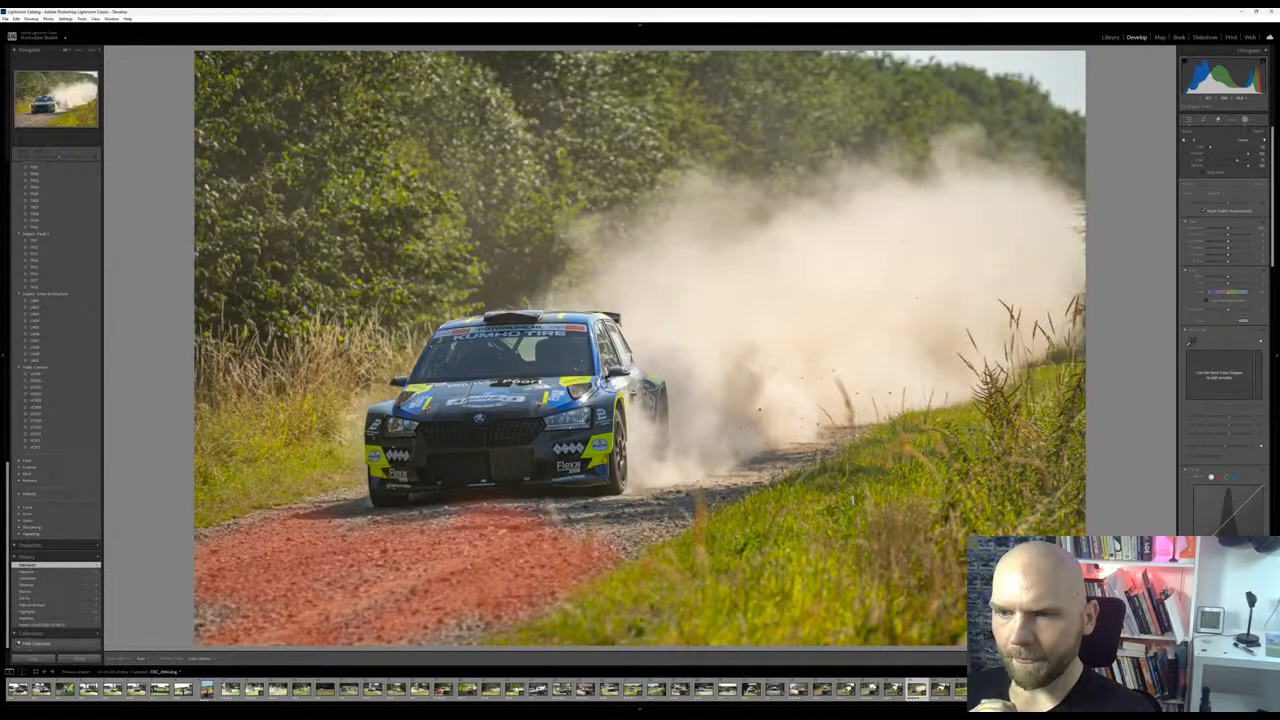
pyautogui.moveTo(680, 495)
pyautogui.mouseDown()
pyautogui.moveTo(842, 434)
pyautogui.moveTo(1065, 290)
pyautogui.moveTo(830, 405)
pyautogui.moveTo(1075, 260)
pyautogui.moveTo(1000, 220)
pyautogui.moveTo(740, 250)
pyautogui.moveTo(880, 295)
pyautogui.moveTo(850, 300)
pyautogui.moveTo(1070, 235)
pyautogui.moveTo(1000, 350)
pyautogui.moveTo(770, 385)
pyautogui.moveTo(790, 300)
pyautogui.moveTo(700, 280)
pyautogui.moveTo(765, 405)
pyautogui.moveTo(690, 350)
pyautogui.moveTo(712, 418)
pyautogui.moveTo(990, 345)
pyautogui.moveTo(1035, 295)
pyautogui.moveTo(955, 245)
pyautogui.moveTo(990, 176)
pyautogui.moveTo(707, 241)
pyautogui.moveTo(663, 318)
pyautogui.mouseUp()
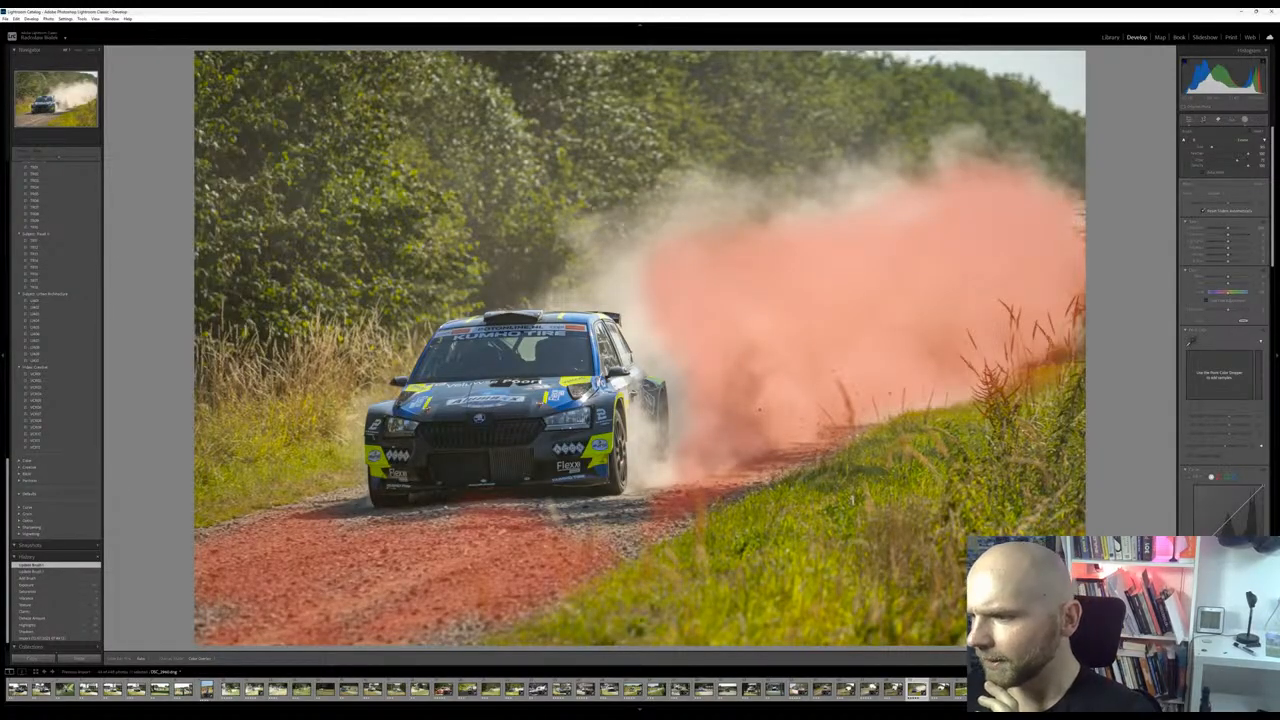
pyautogui.press('o')
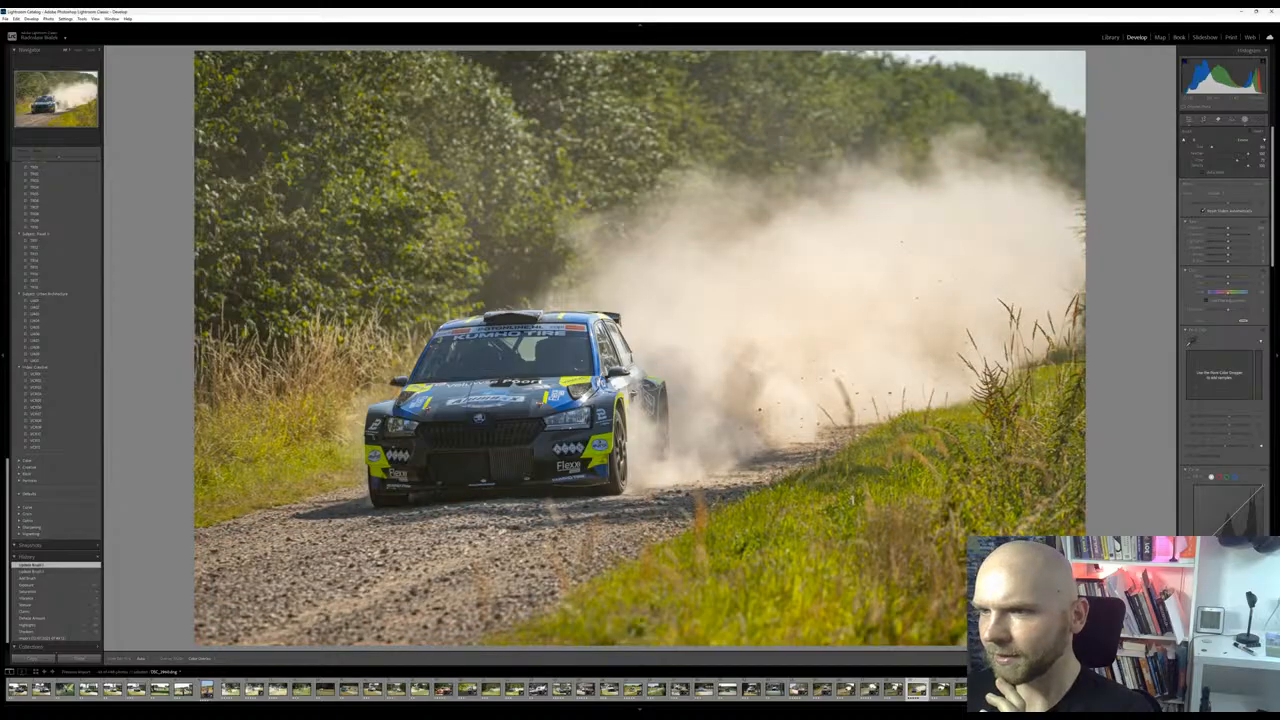
# Adjust the clarity and texture of the road and dust mask, and extend the brushing to the photo's right edge beside the grass
pyautogui.moveTo(1228, 606); pyautogui.dragTo(1236, 606)
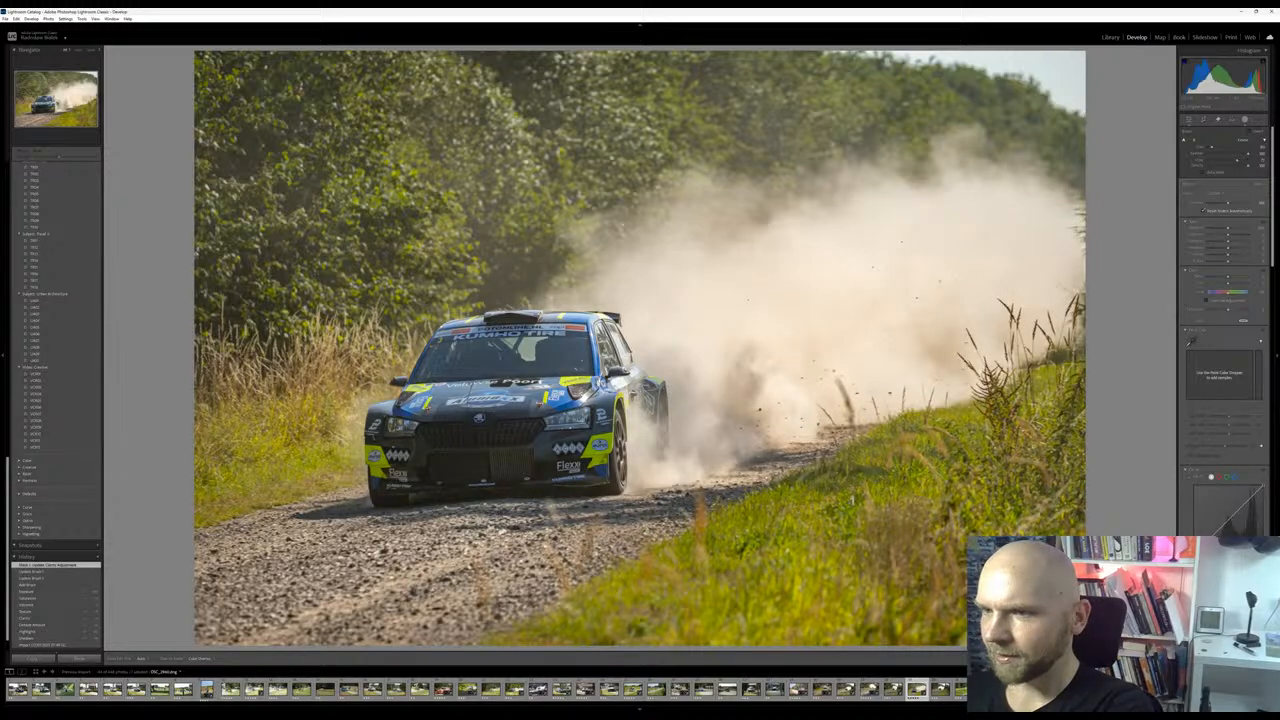
pyautogui.moveTo(1228, 599); pyautogui.dragTo(1234, 599)
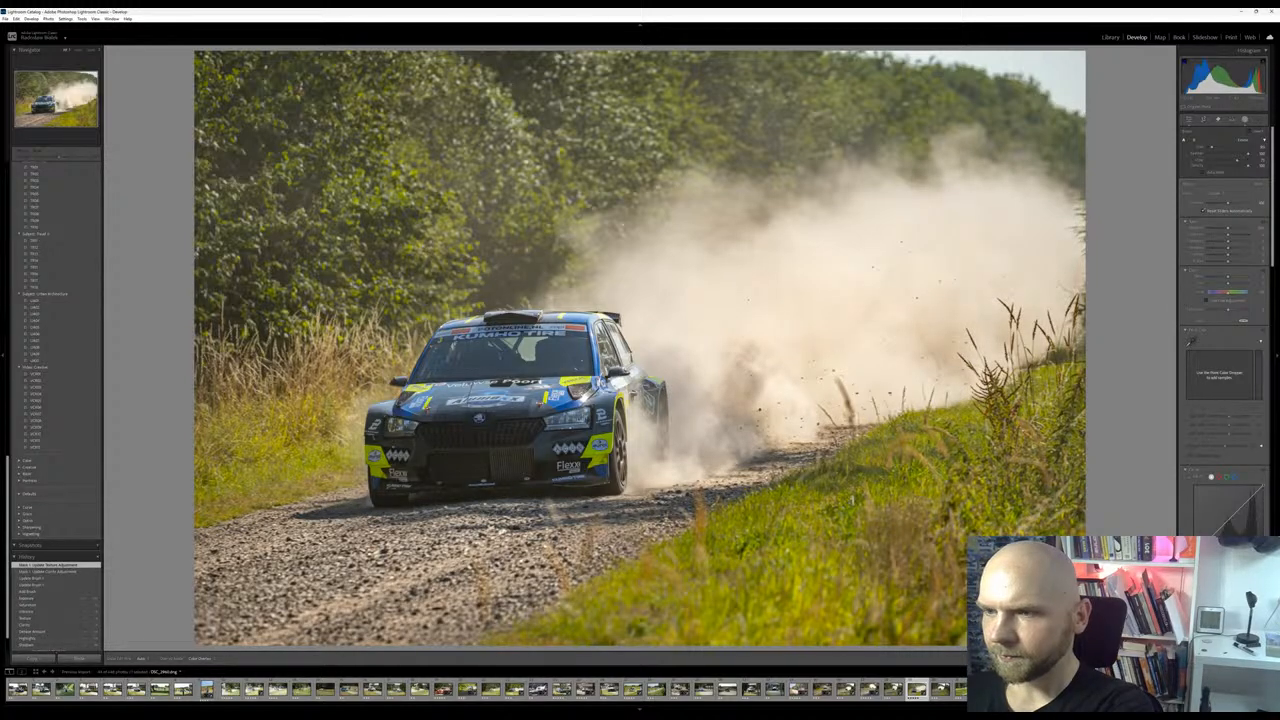
pyautogui.moveTo(1228, 612); pyautogui.dragTo(1232, 612)
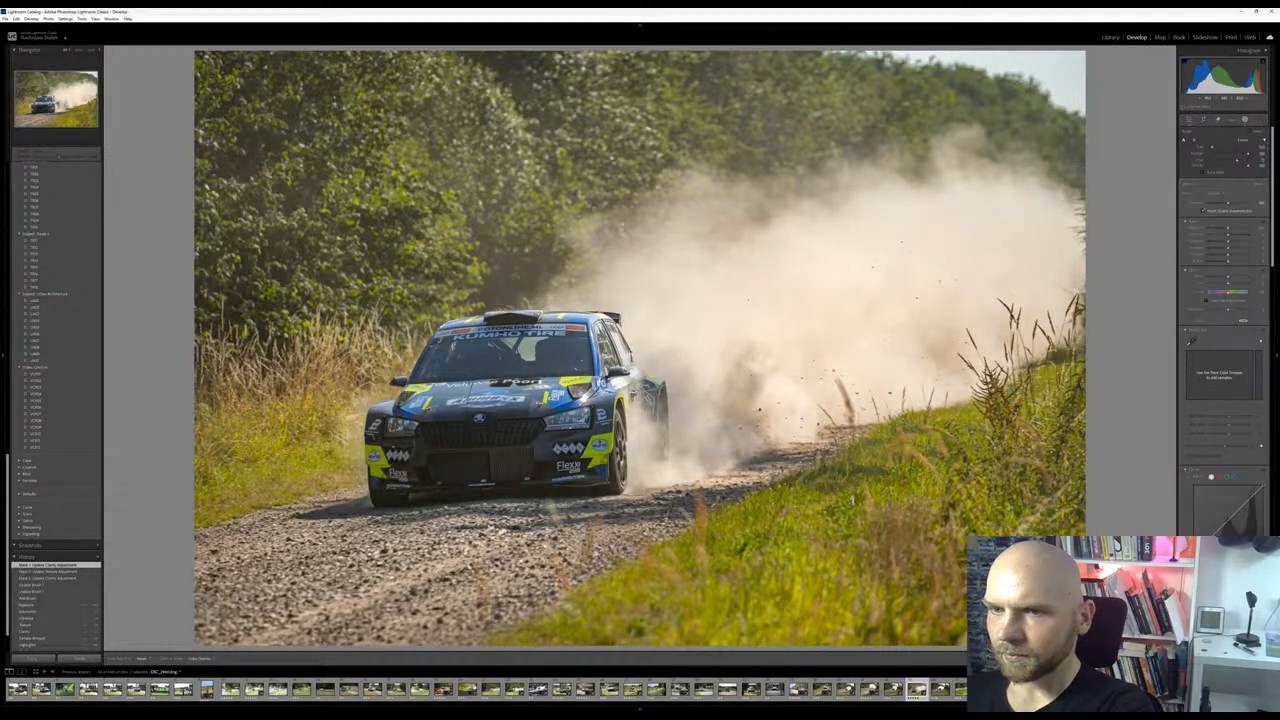
pyautogui.moveTo(1045, 345); pyautogui.dragTo(1080, 350)
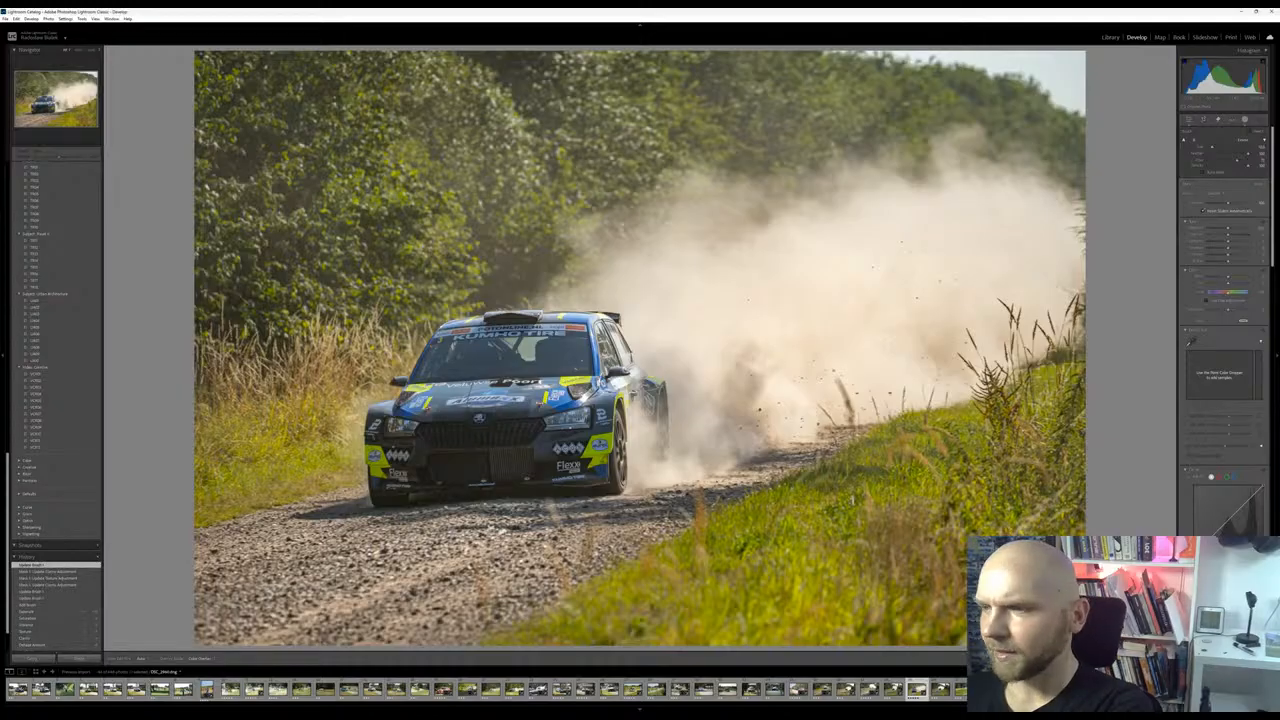
pyautogui.scroll(-5, 1222, 528)
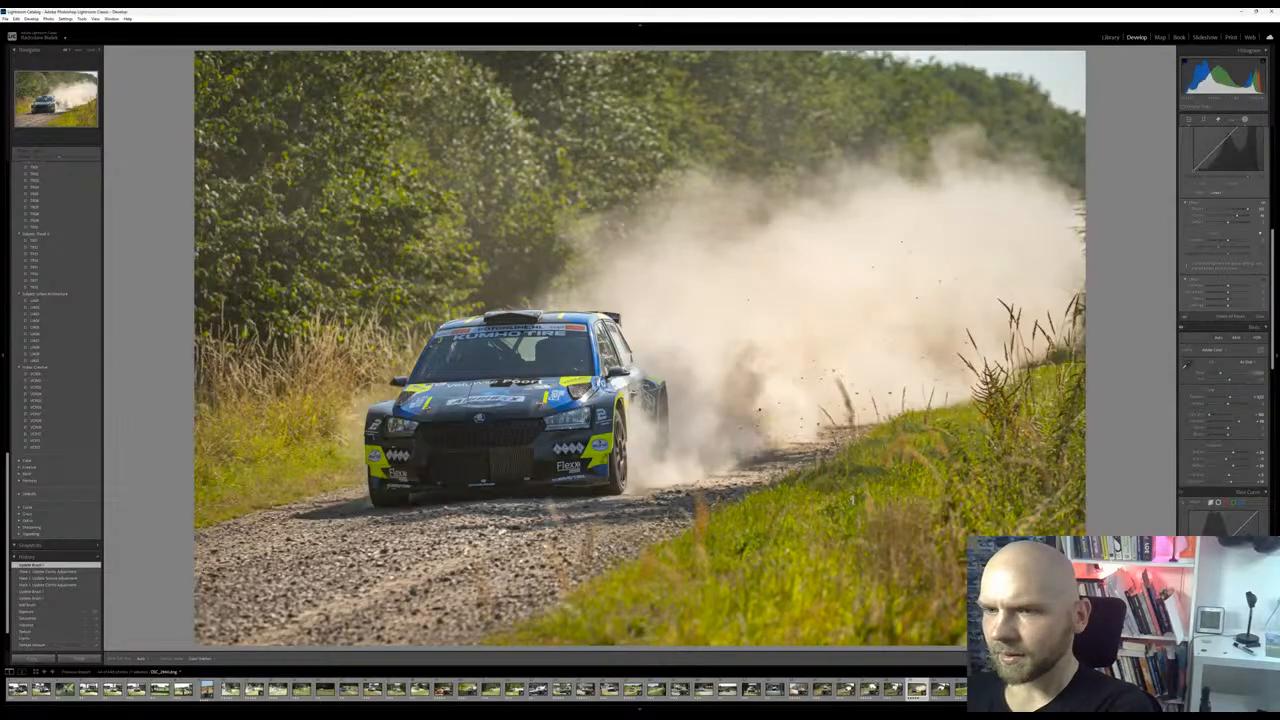
pyautogui.scroll(-5, 1231, 223)
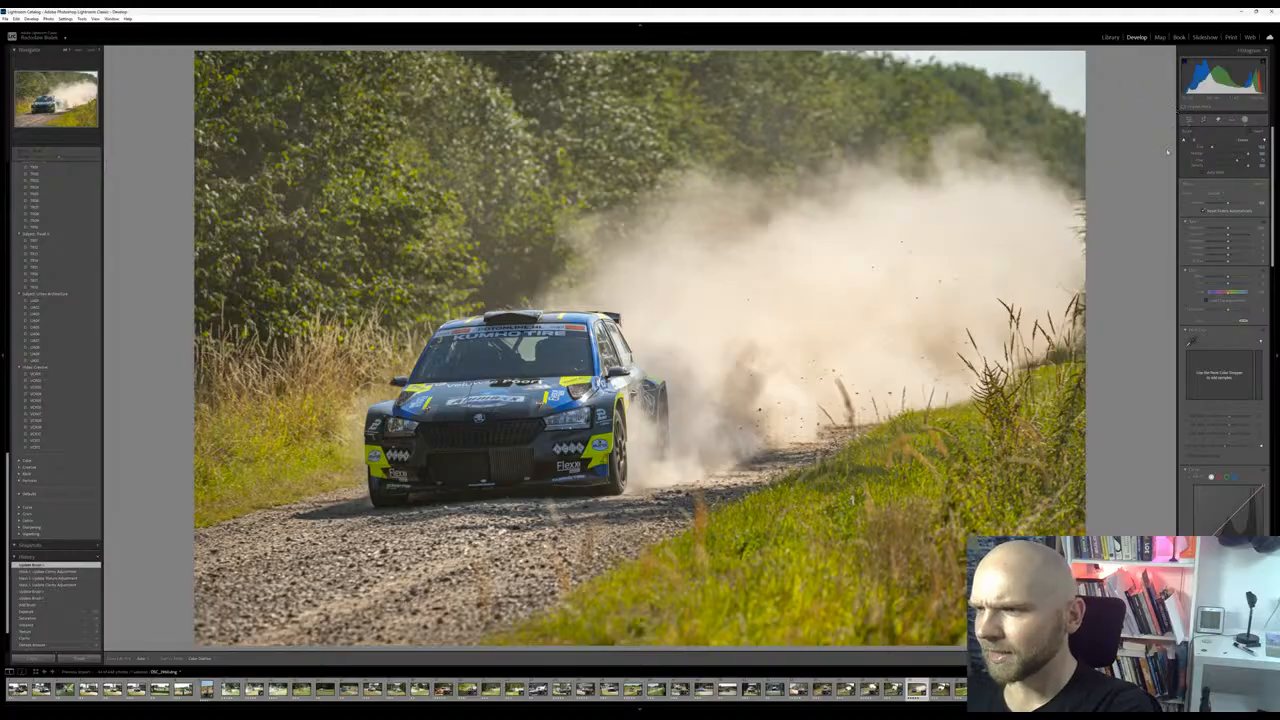
# Add an object-selection mask covering the Skoda
pyautogui.click(1161, 122)
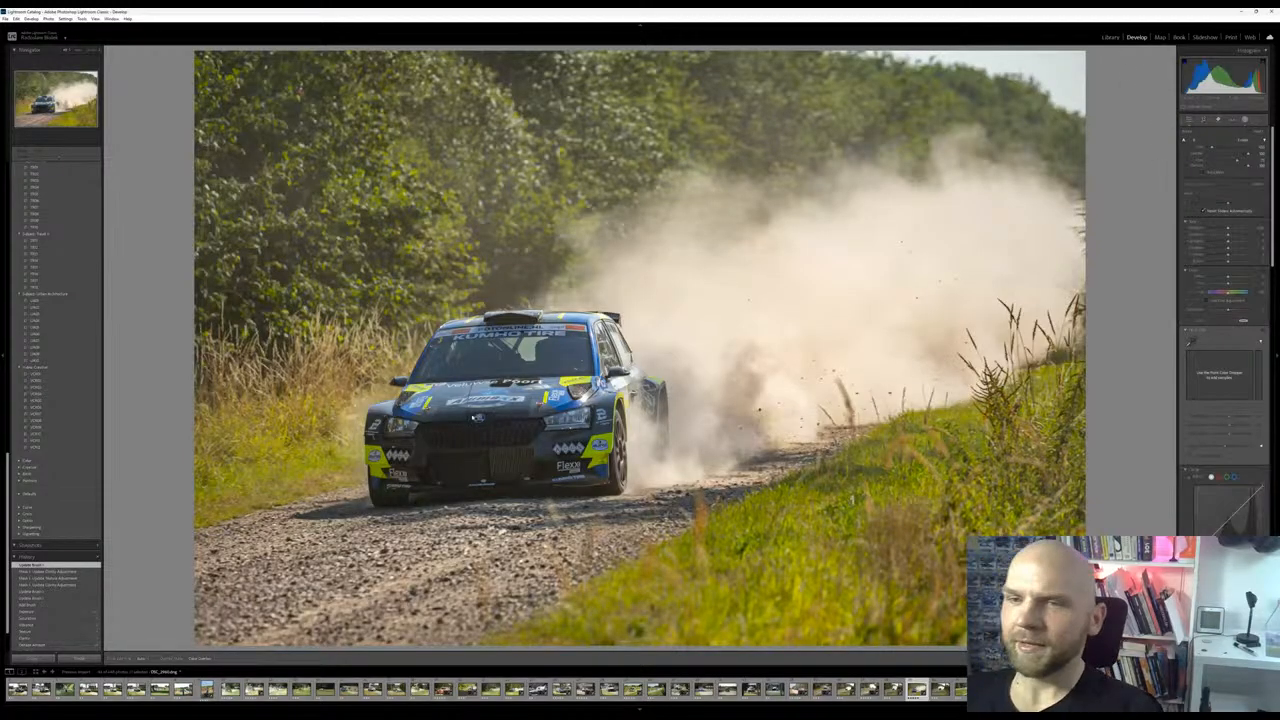
pyautogui.moveTo(440, 327)
pyautogui.mouseDown()
pyautogui.moveTo(612, 321)
pyautogui.moveTo(642, 359)
pyautogui.moveTo(658, 454)
pyautogui.moveTo(379, 494)
pyautogui.moveTo(362, 424)
pyautogui.moveTo(430, 341)
pyautogui.moveTo(407, 439)
pyautogui.moveTo(452, 399)
pyautogui.moveTo(472, 409)
pyautogui.moveTo(462, 429)
pyautogui.moveTo(492, 399)
pyautogui.moveTo(512, 419)
pyautogui.moveTo(552, 389)
pyautogui.moveTo(577, 399)
pyautogui.moveTo(609, 361)
pyautogui.moveTo(632, 424)
pyautogui.moveTo(604, 484)
pyautogui.mouseUp()
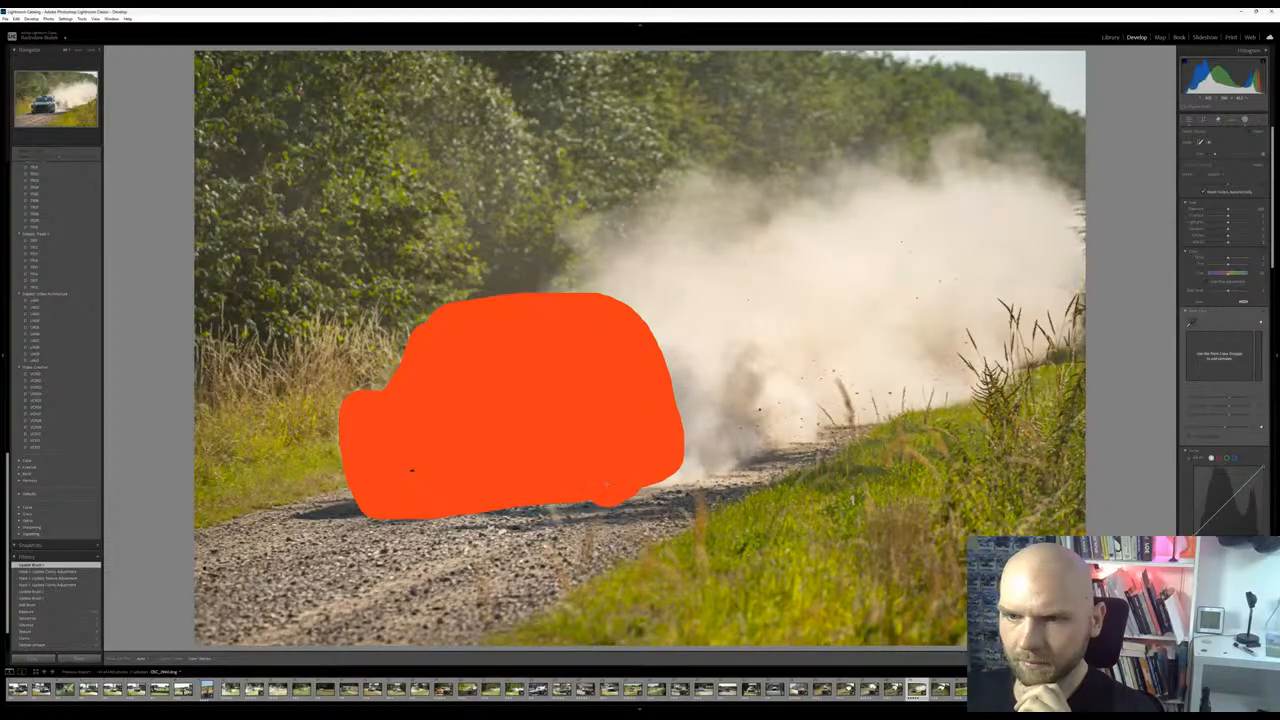
pyautogui.press('o')
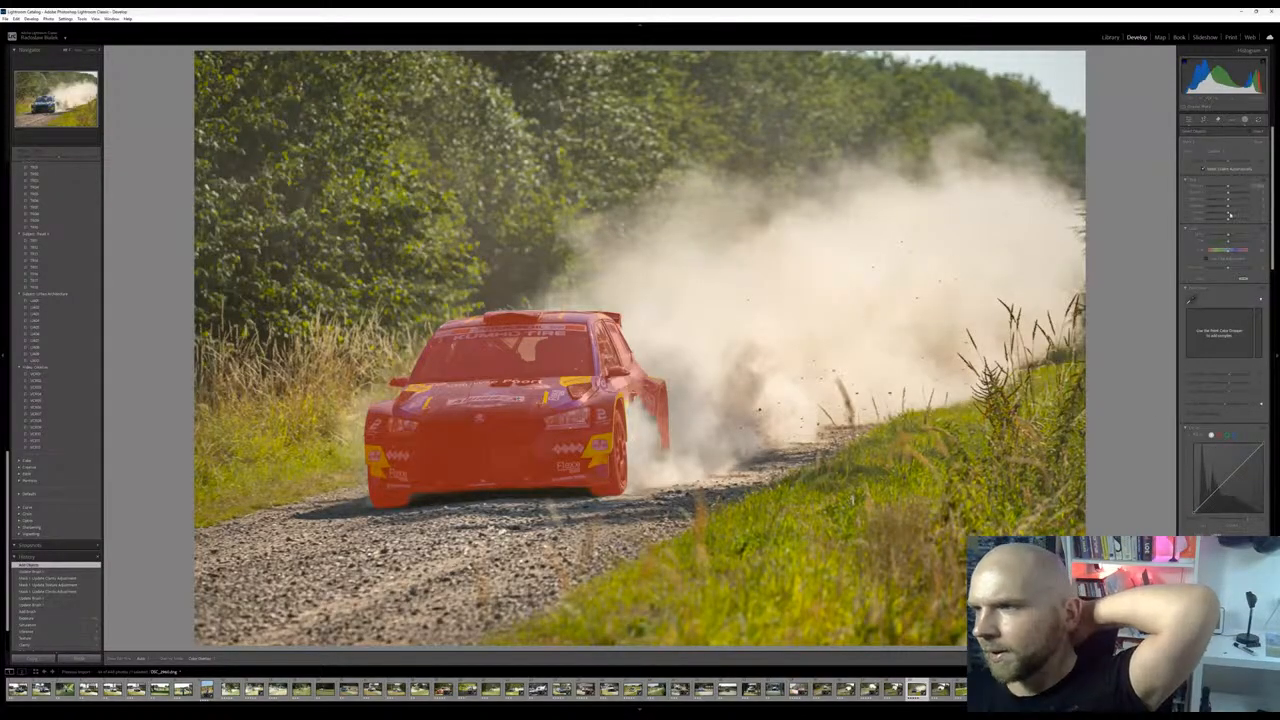
# Adjust the shadows, exposure and highlights of the Skoda's object mask
pyautogui.moveTo(1229, 207); pyautogui.dragTo(1229, 211)
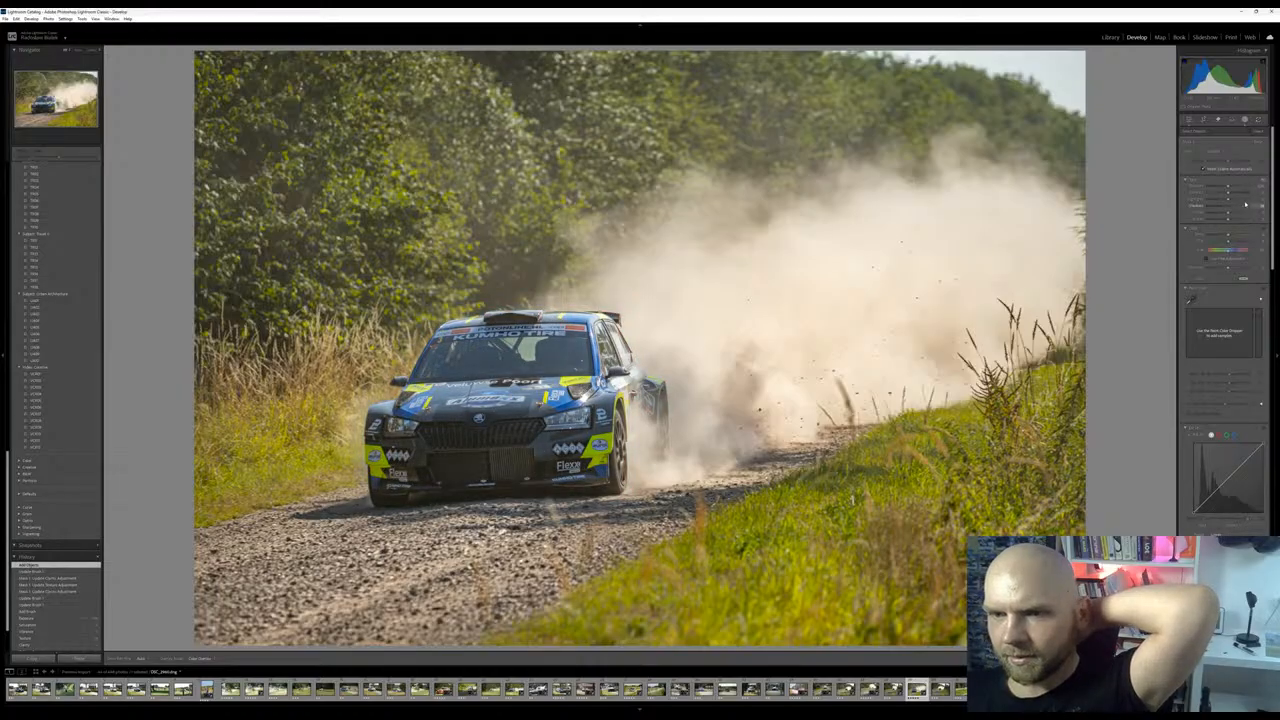
pyautogui.moveTo(1230, 212); pyautogui.dragTo(1232, 187)
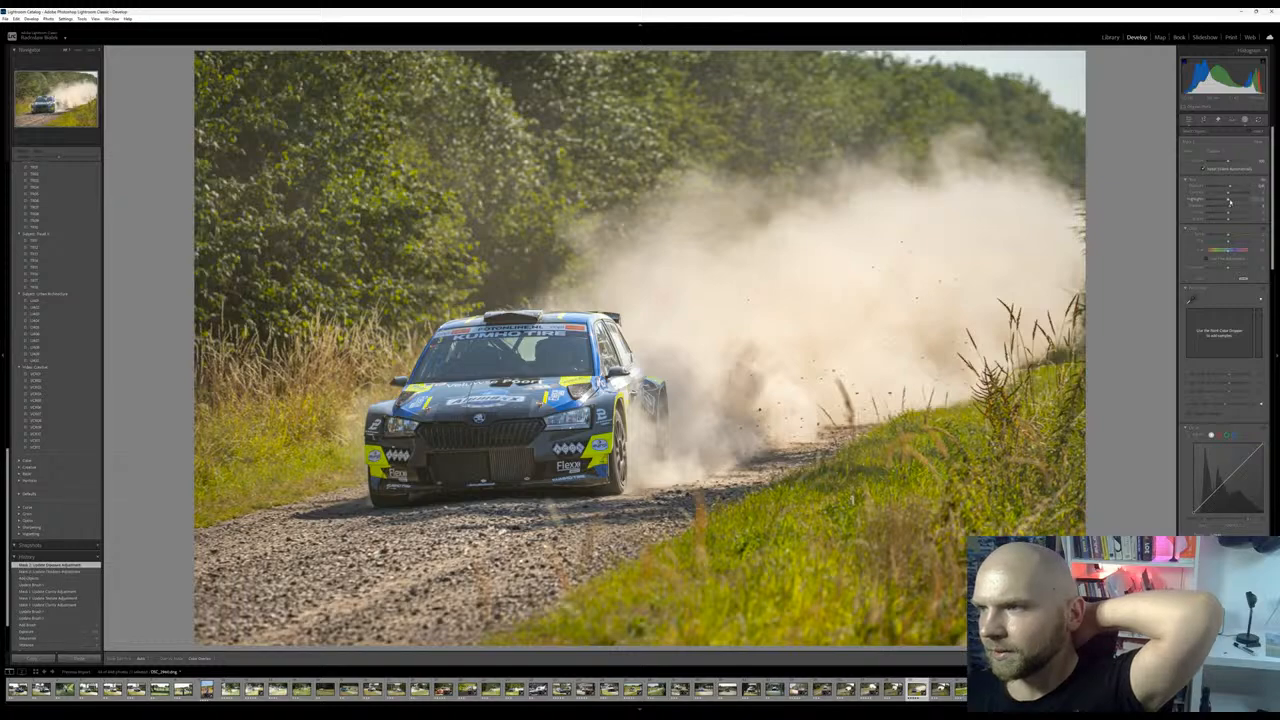
pyautogui.moveTo(1223, 201)
pyautogui.mouseDown()
pyautogui.moveTo(1243, 198)
pyautogui.moveTo(1223, 202)
pyautogui.moveTo(1233, 188)
pyautogui.moveTo(1231, 206)
pyautogui.mouseUp()
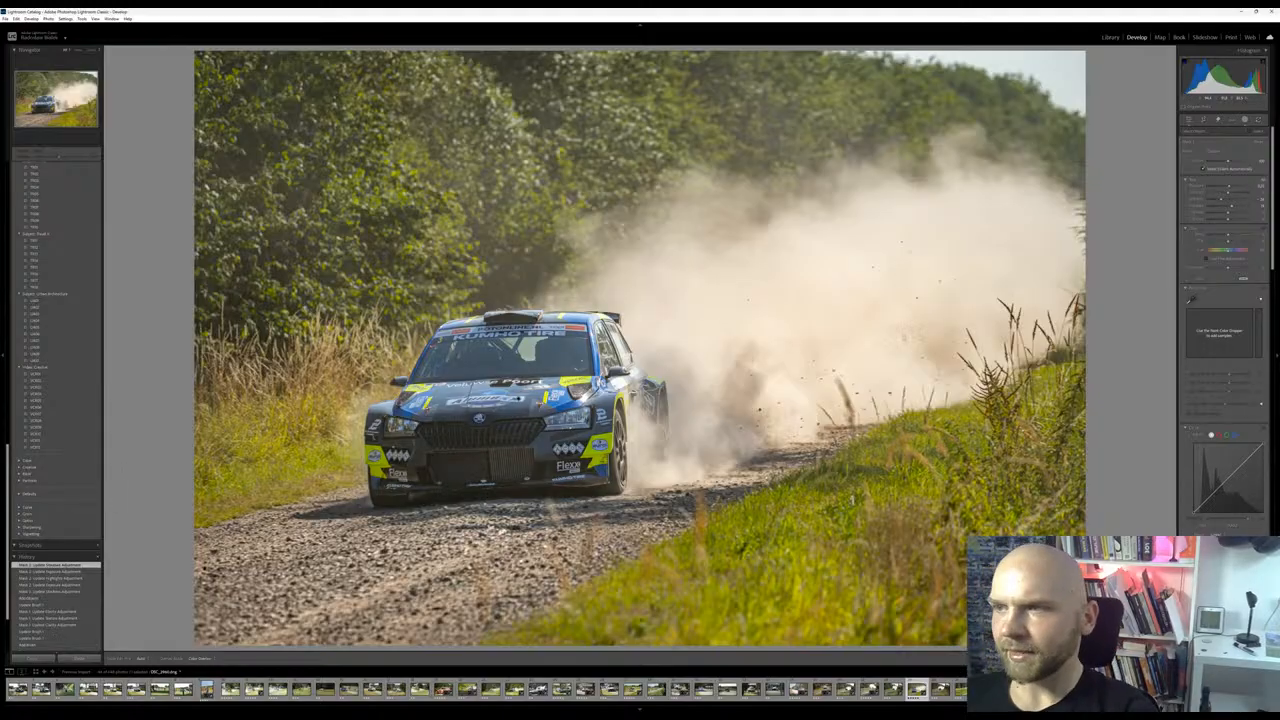
# Compare the Skoda photo's original import state with its latest edits in the history, ending on the latest edit
pyautogui.scroll(-3, 51, 642)
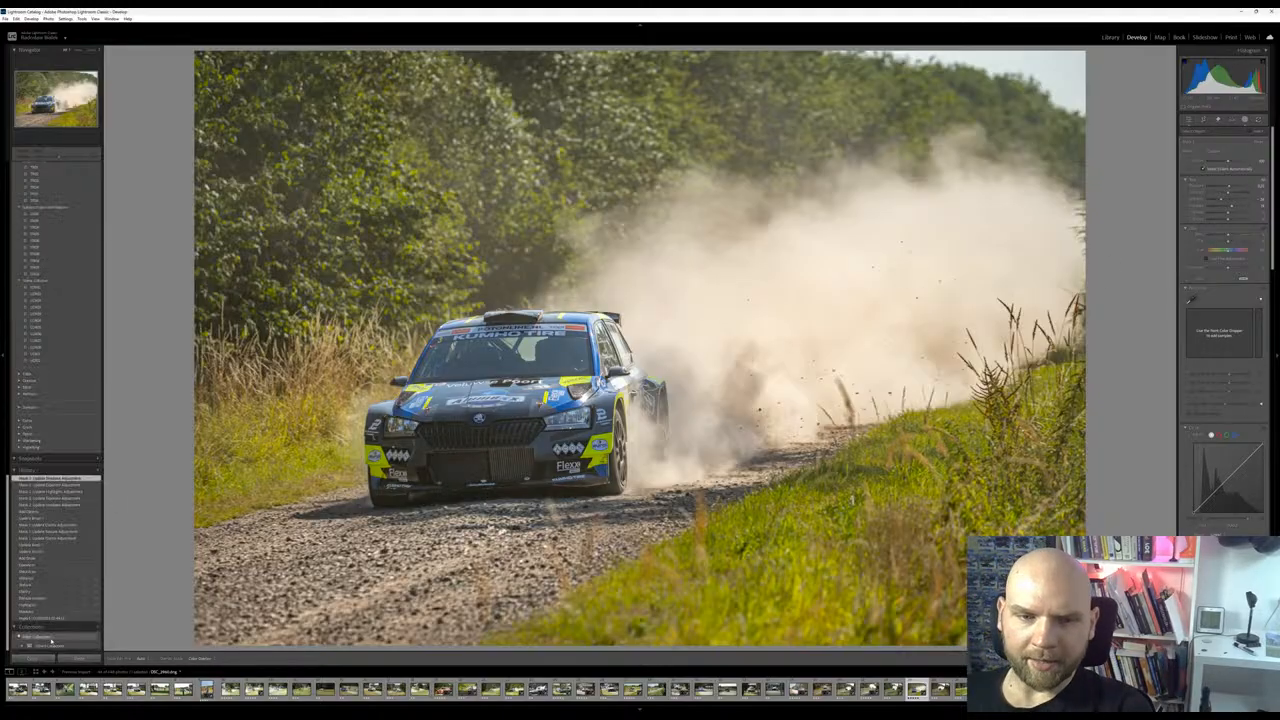
pyautogui.click(49, 619)
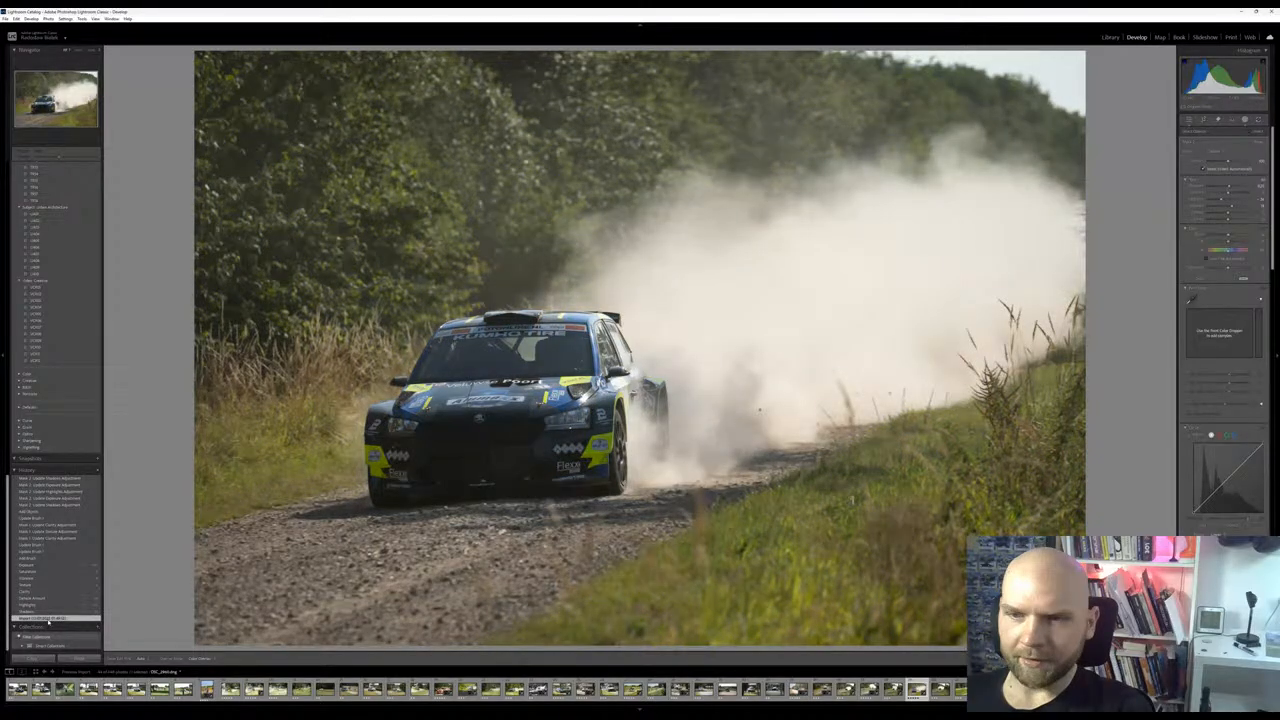
pyautogui.hotkey('shift', 'w')
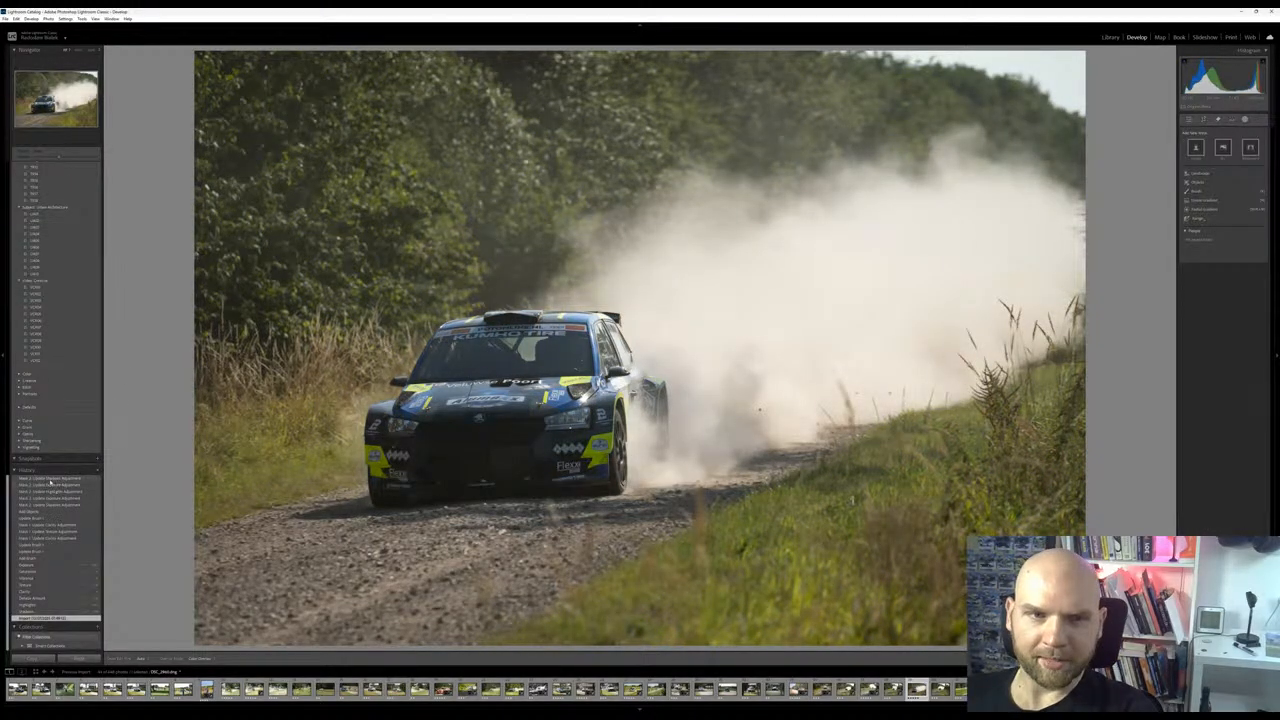
pyautogui.click(49, 480)
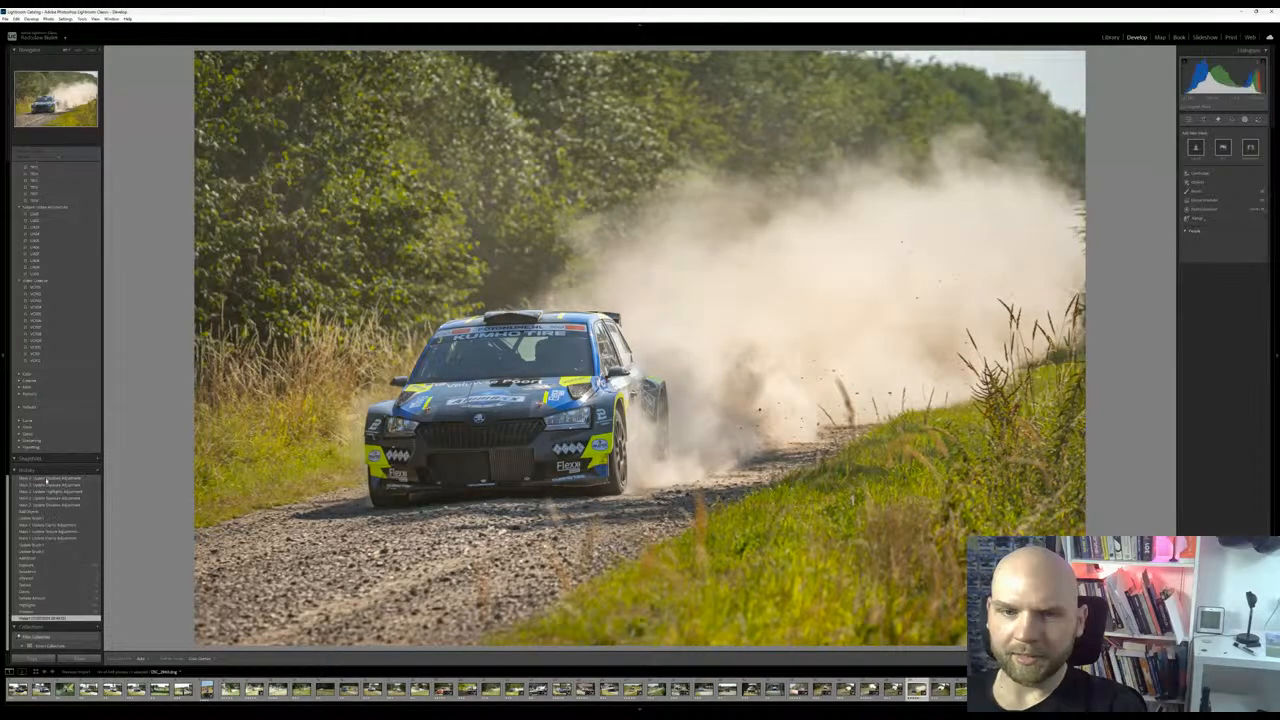
pyautogui.click(49, 497)
pyautogui.click(50, 479)
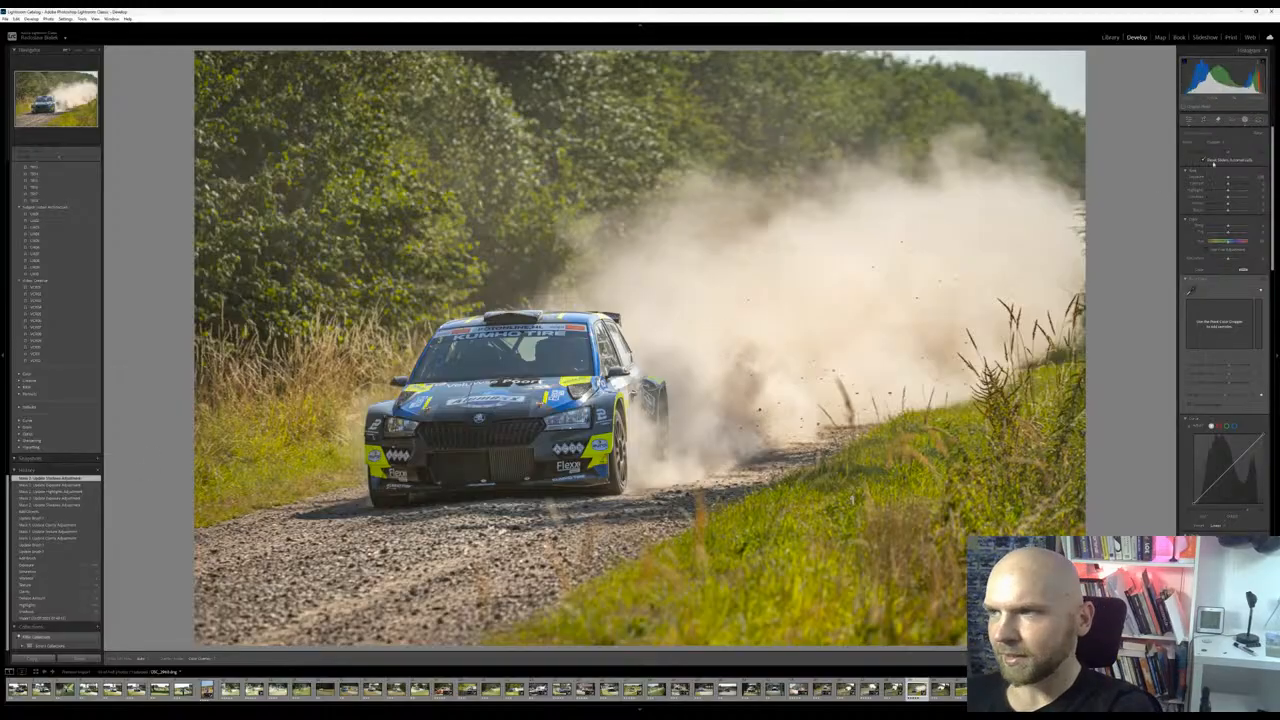
# Reselect the Skoda's object mask and raise its texture slightly
pyautogui.click(1203, 119)
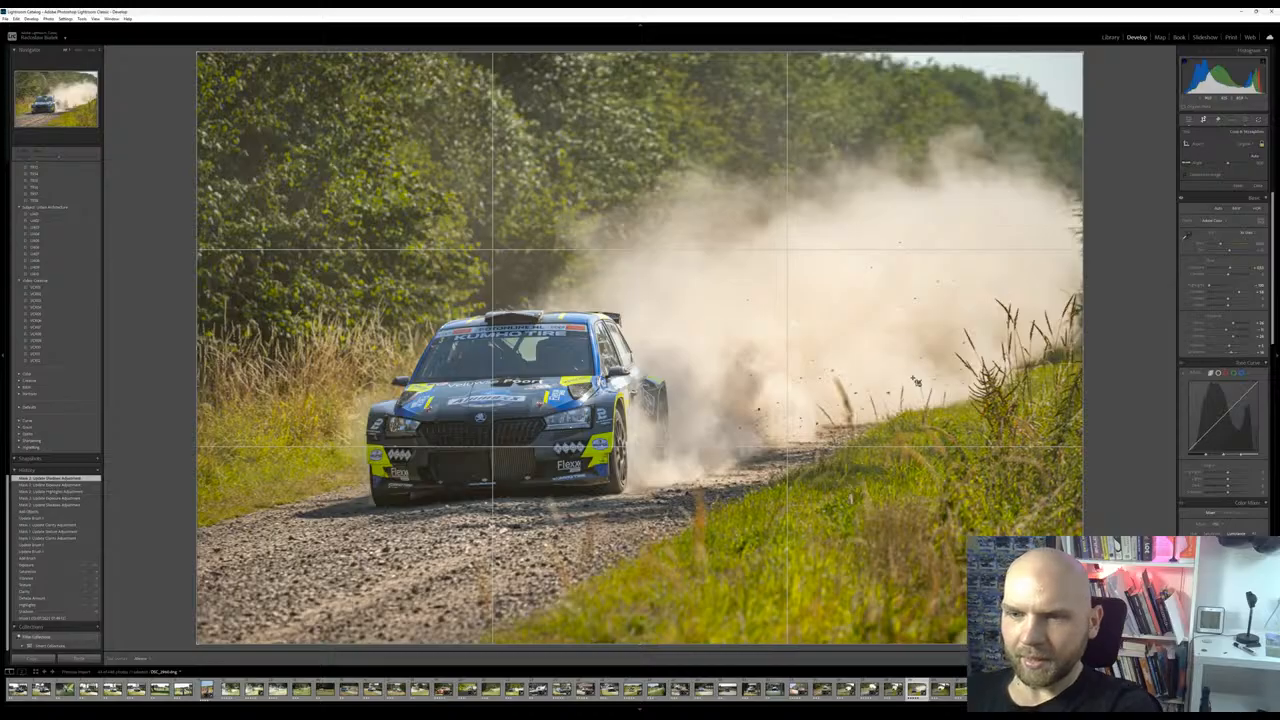
pyautogui.click(1244, 120)
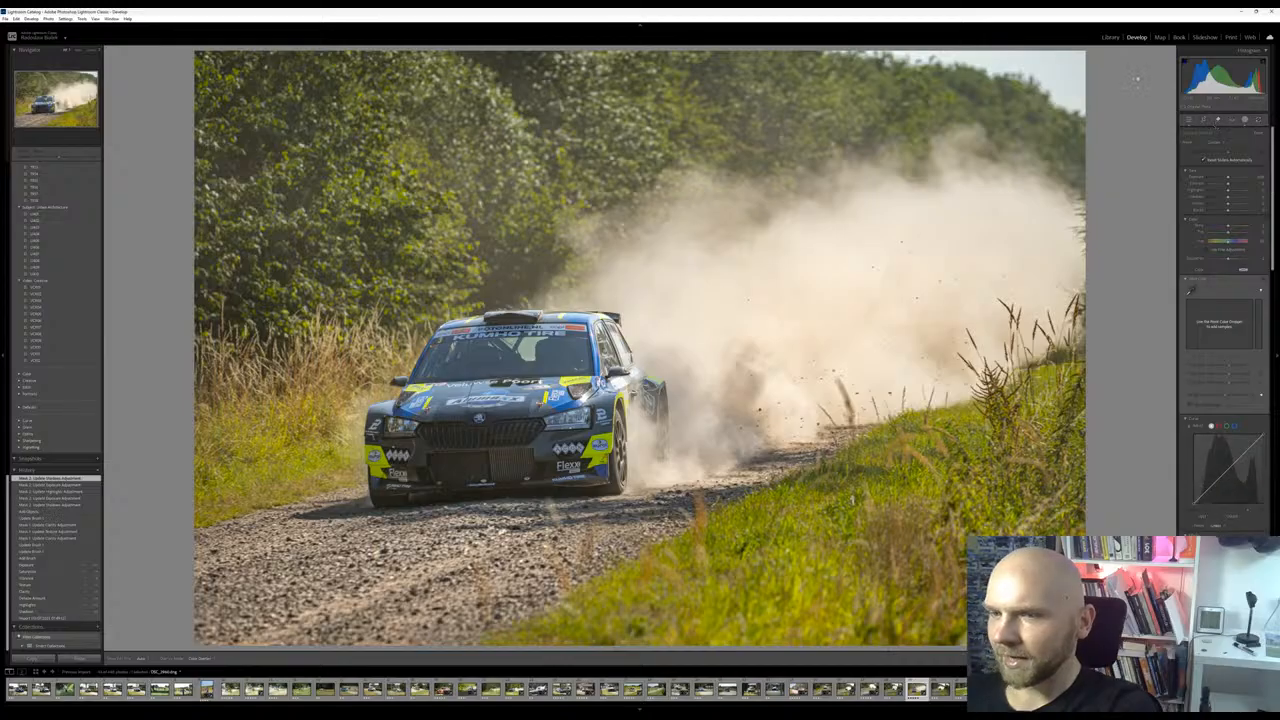
pyautogui.click(1158, 78)
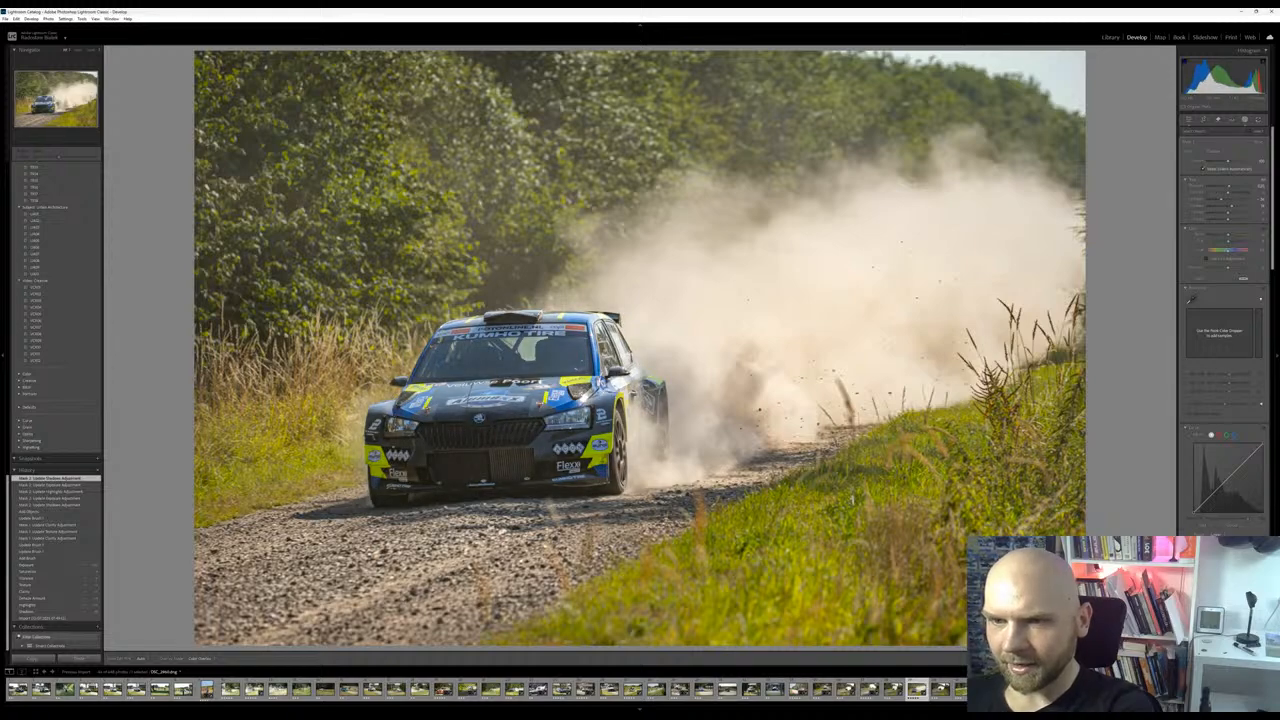
pyautogui.moveTo(1230, 558); pyautogui.dragTo(1233, 558)
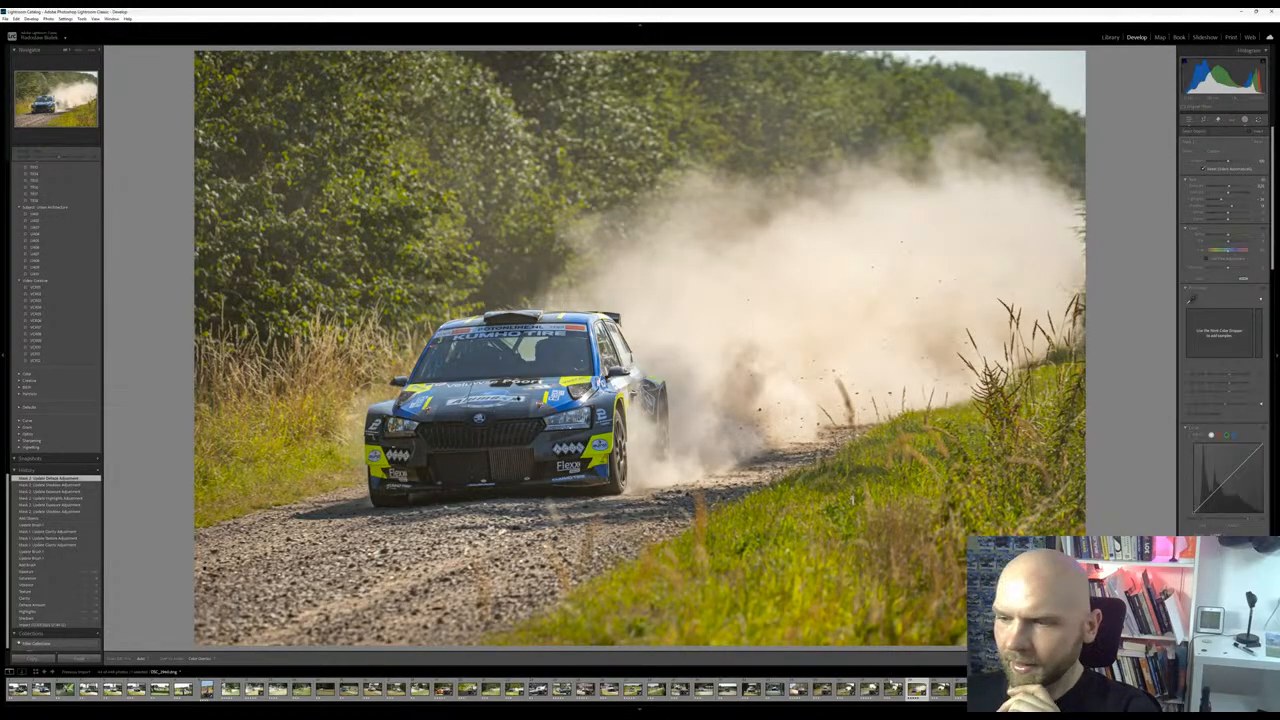
# Go to the next photo, the green and blue Renault, and apply the Urban Architecture preset UA05 to it
pyautogui.press('Right')
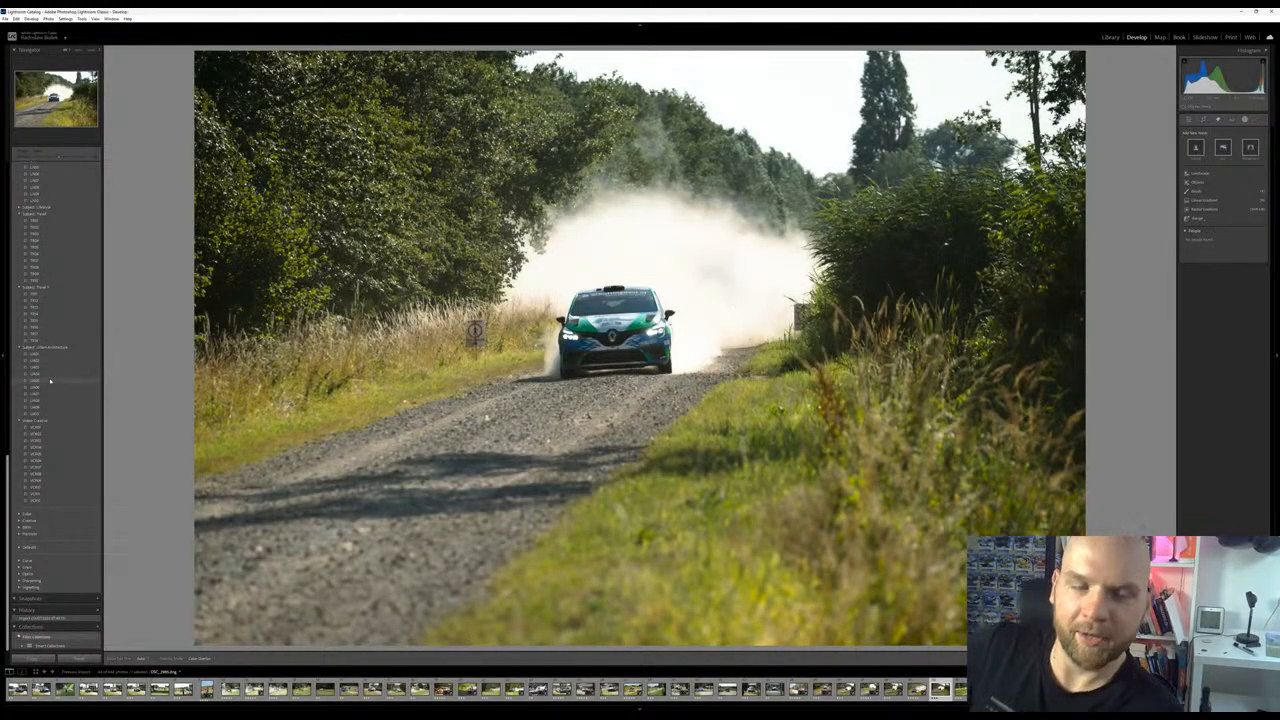
pyautogui.click(50, 381)
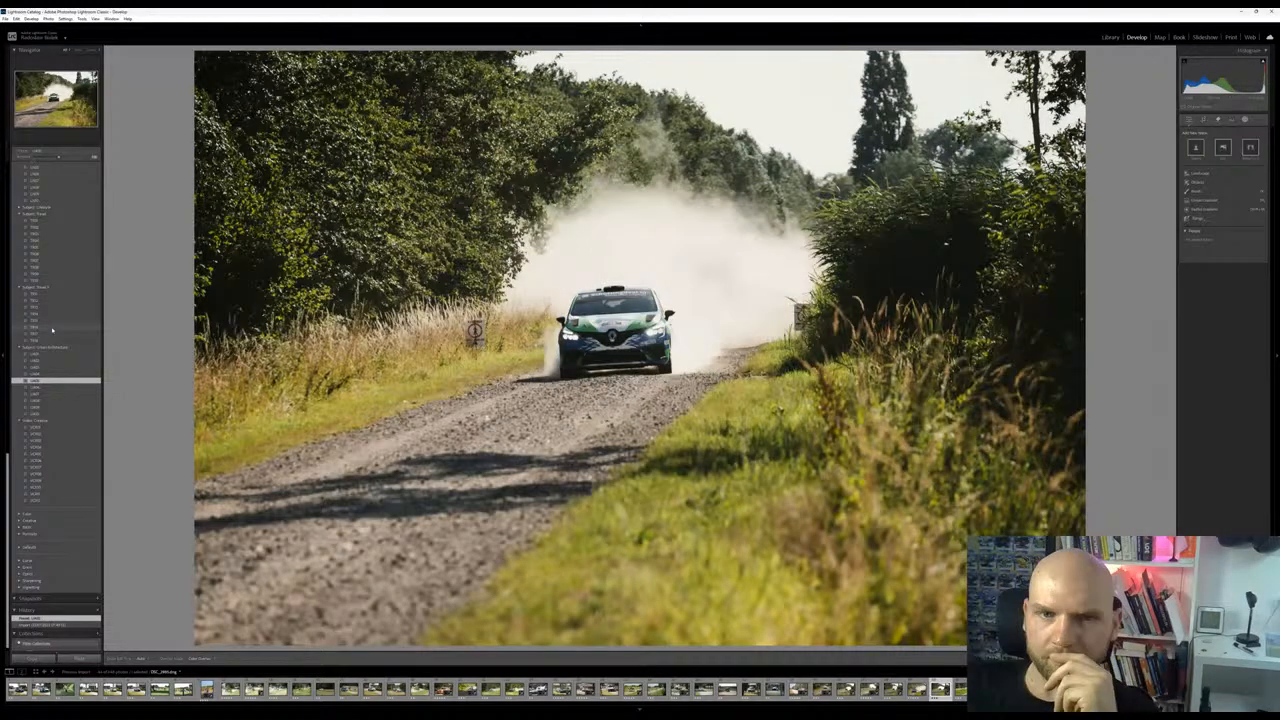
# Preview other looks for the Renault photo in the Lifestyle, Color, Creative and Seasons preset groups
pyautogui.click(38, 207)
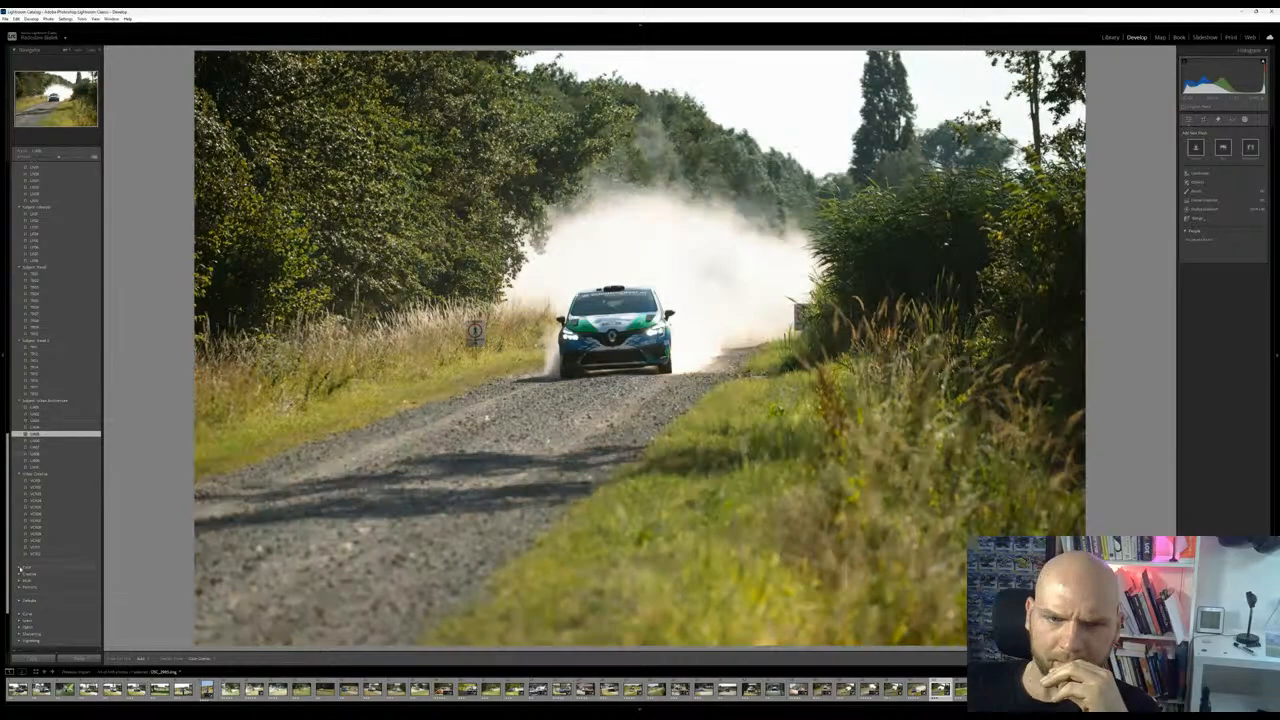
pyautogui.click(30, 567)
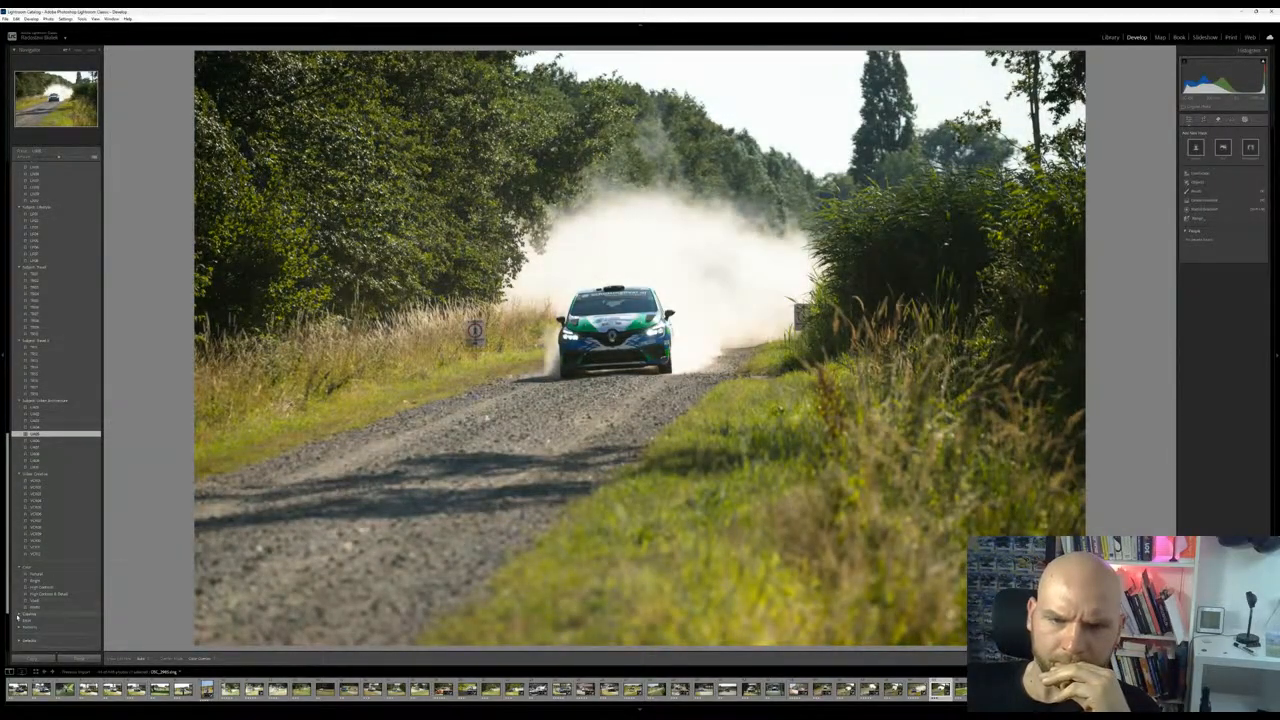
pyautogui.click(30, 613)
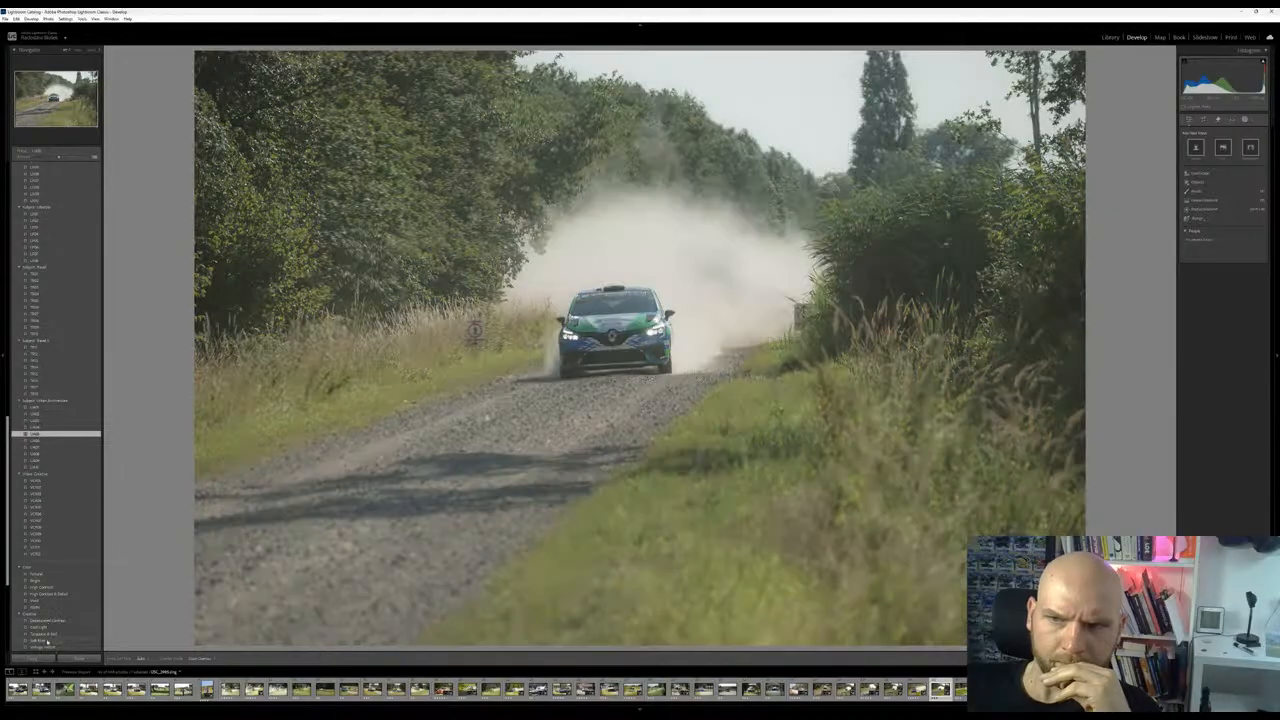
pyautogui.scroll(-3, 47, 641)
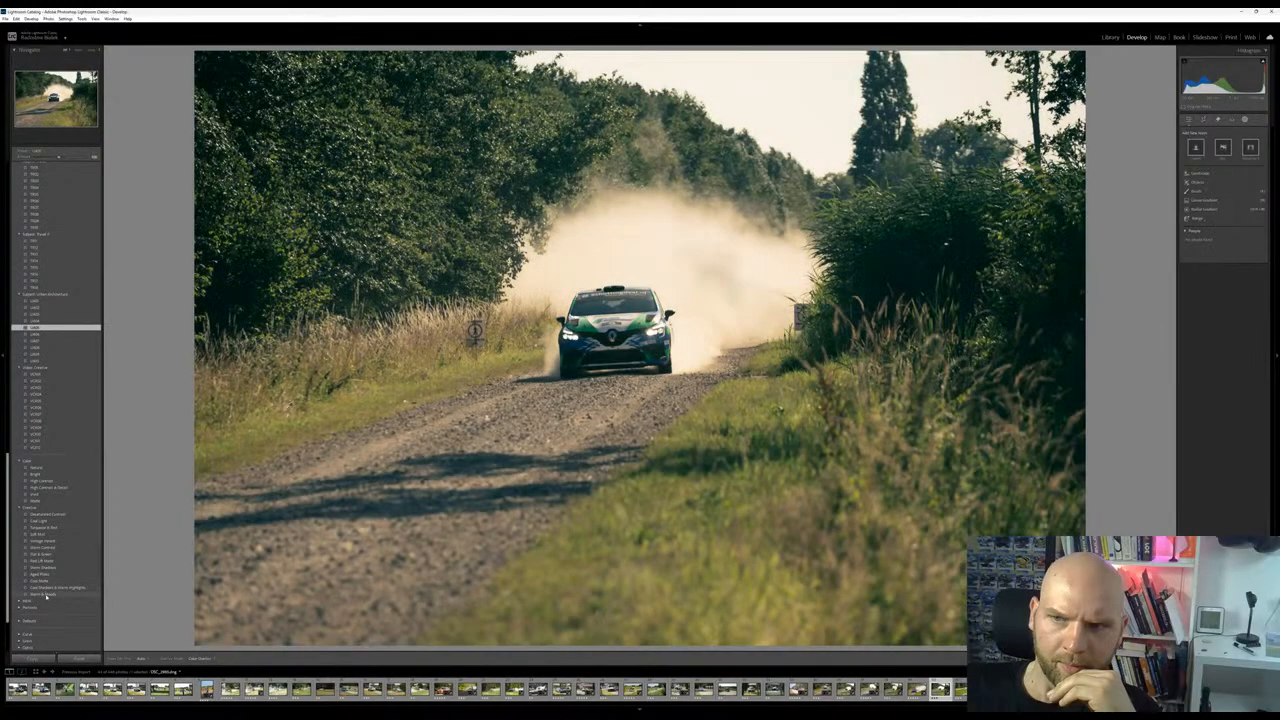
pyautogui.scroll(10, 36, 507)
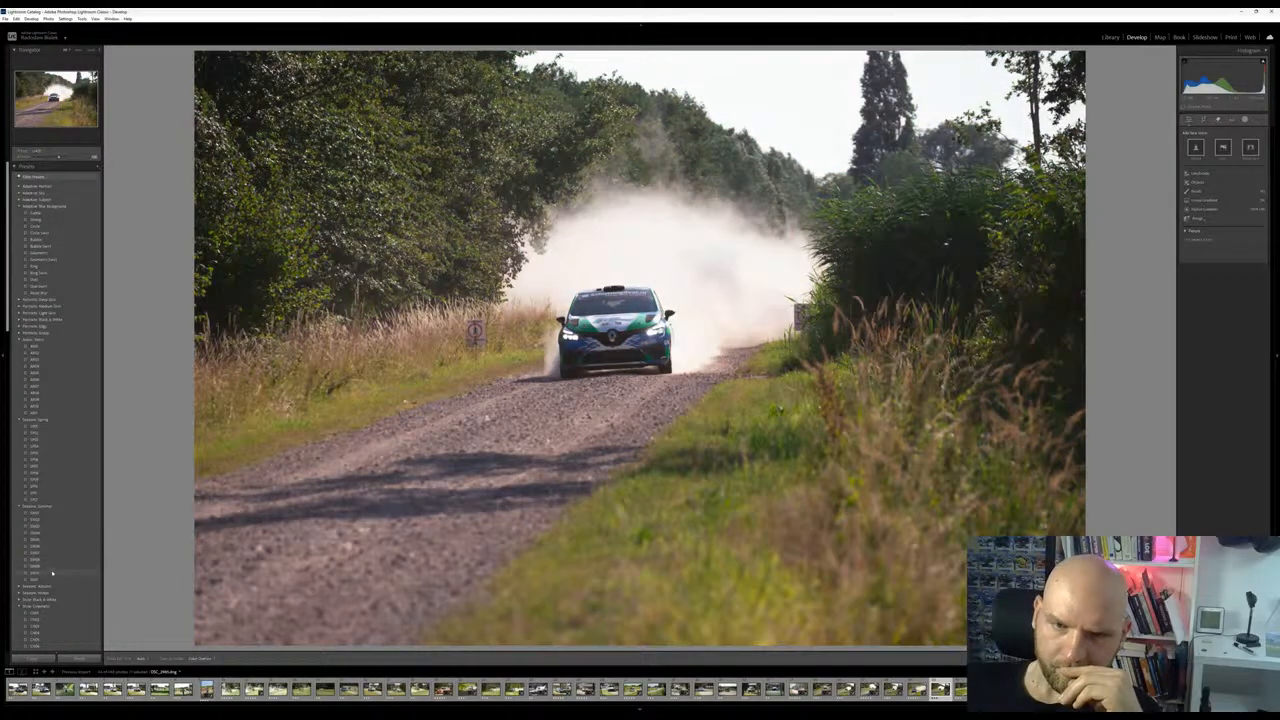
pyautogui.click(45, 586)
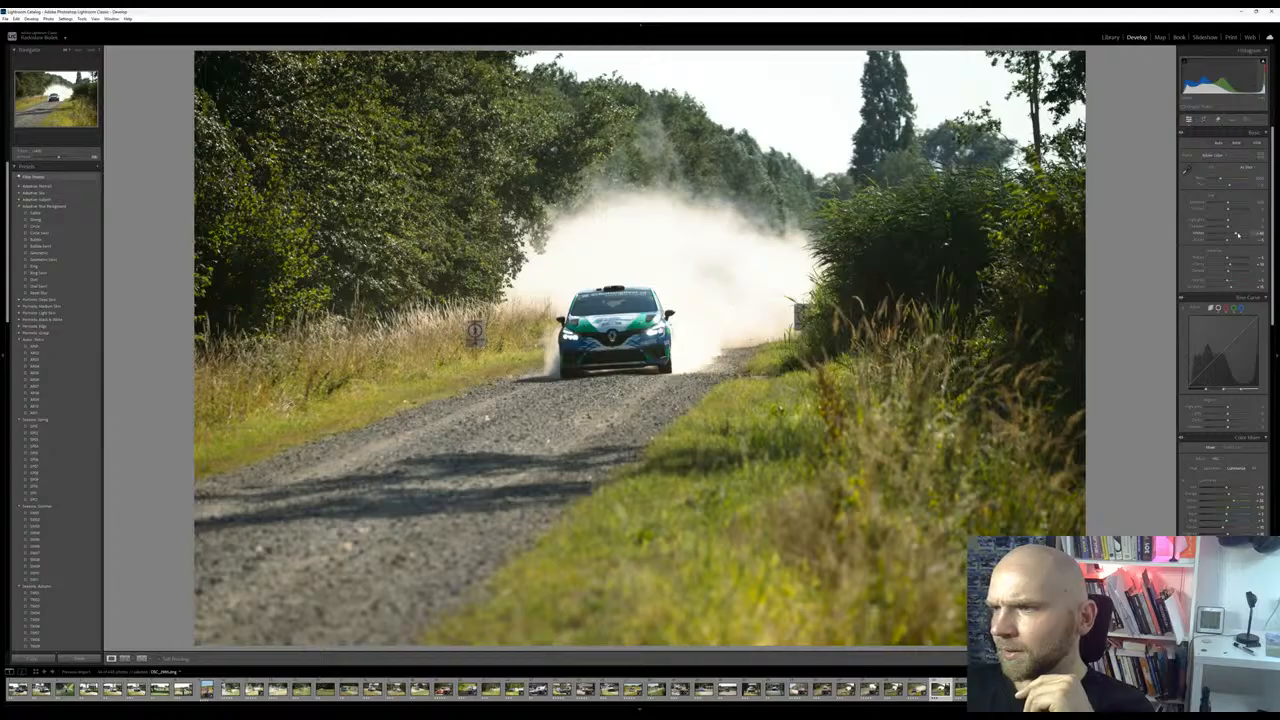
# Return the green and blue Renault photo to its import state in the history
pyautogui.scroll(-10, 43, 598)
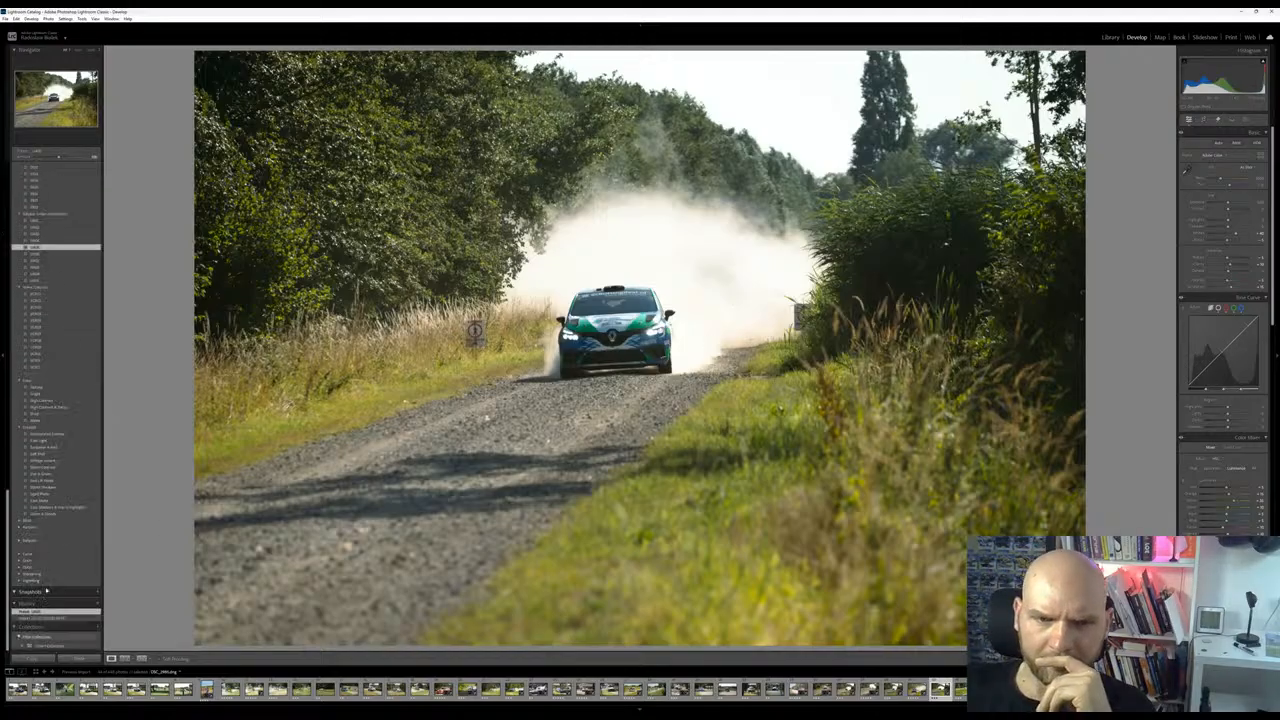
pyautogui.click(46, 618)
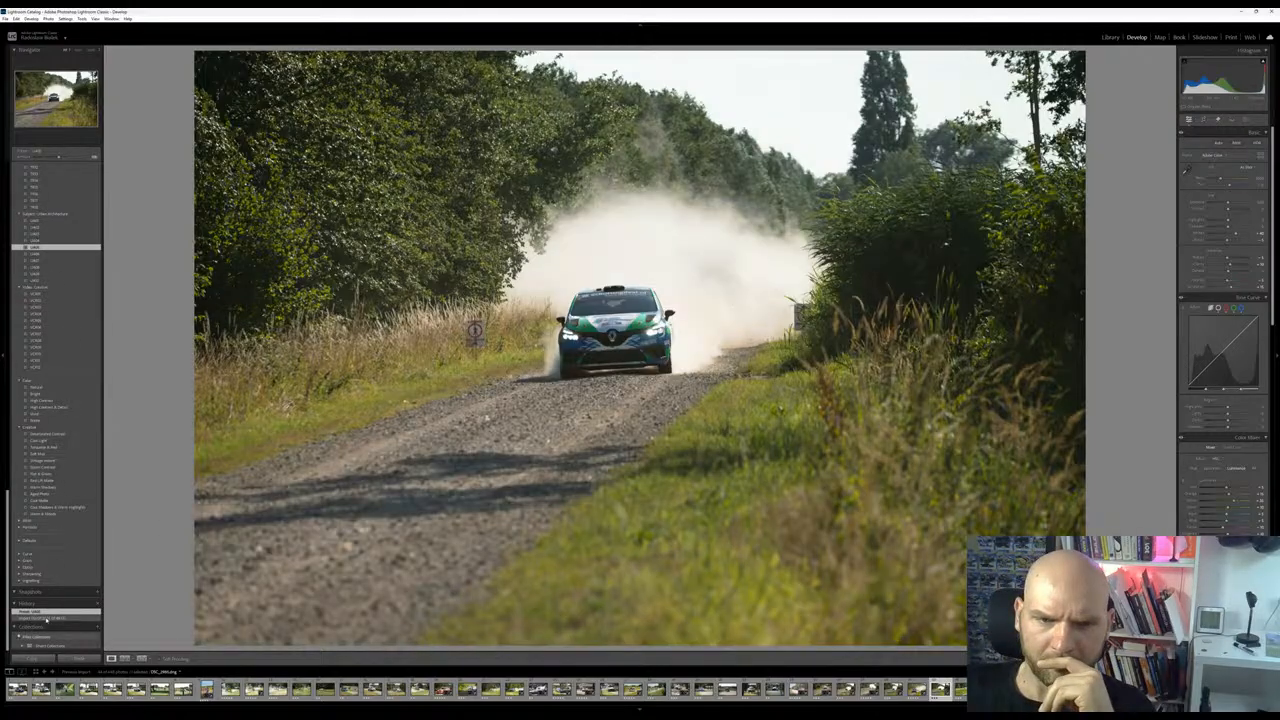
pyautogui.click(46, 619)
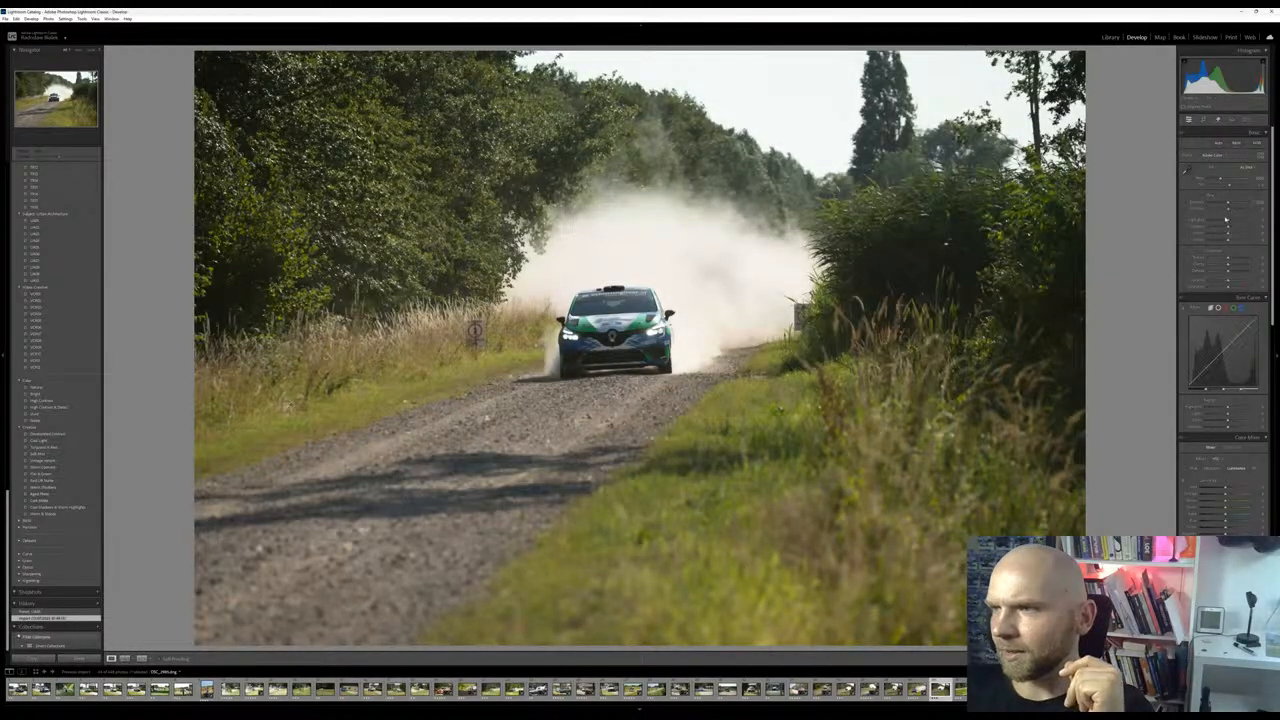
# Brighten the Renault photo slightly, lower its highlights, adjust clarity, dehaze, vibrance and saturation, and check the car up close
pyautogui.moveTo(1227, 222); pyautogui.dragTo(1233, 265)
pyautogui.moveTo(1229, 271); pyautogui.dragTo(1231, 281)
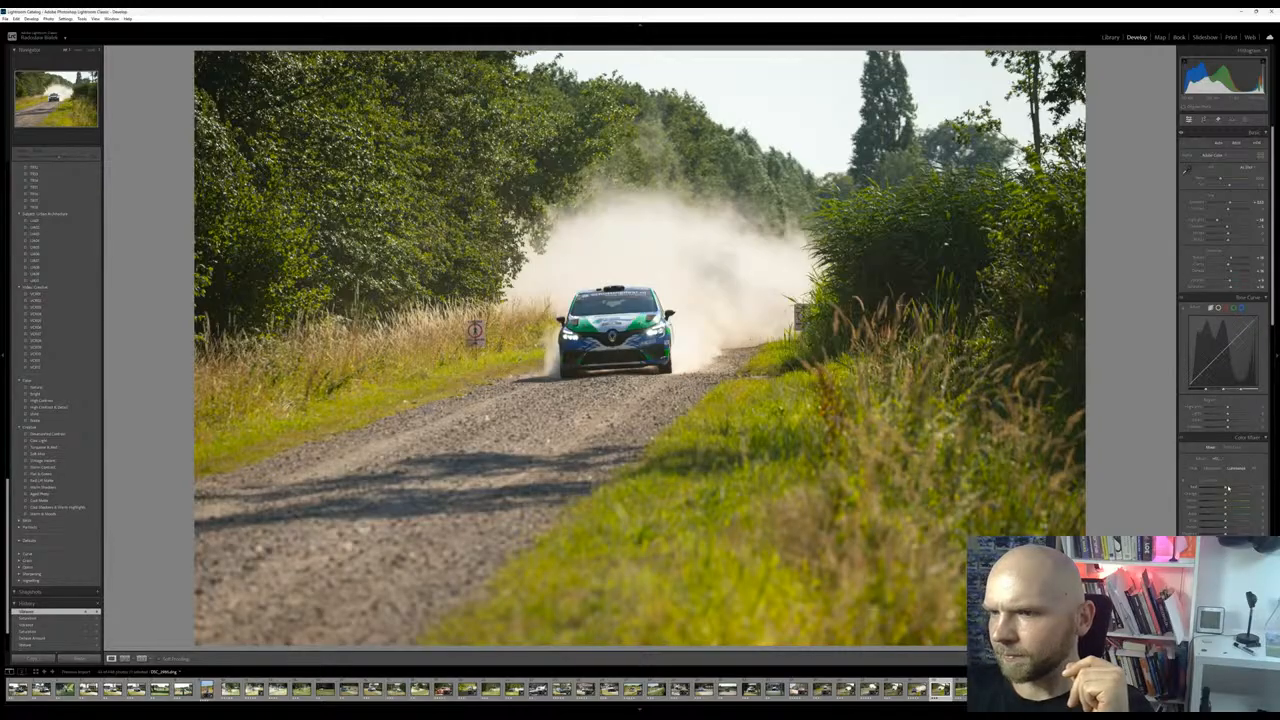
pyautogui.click(634, 328)
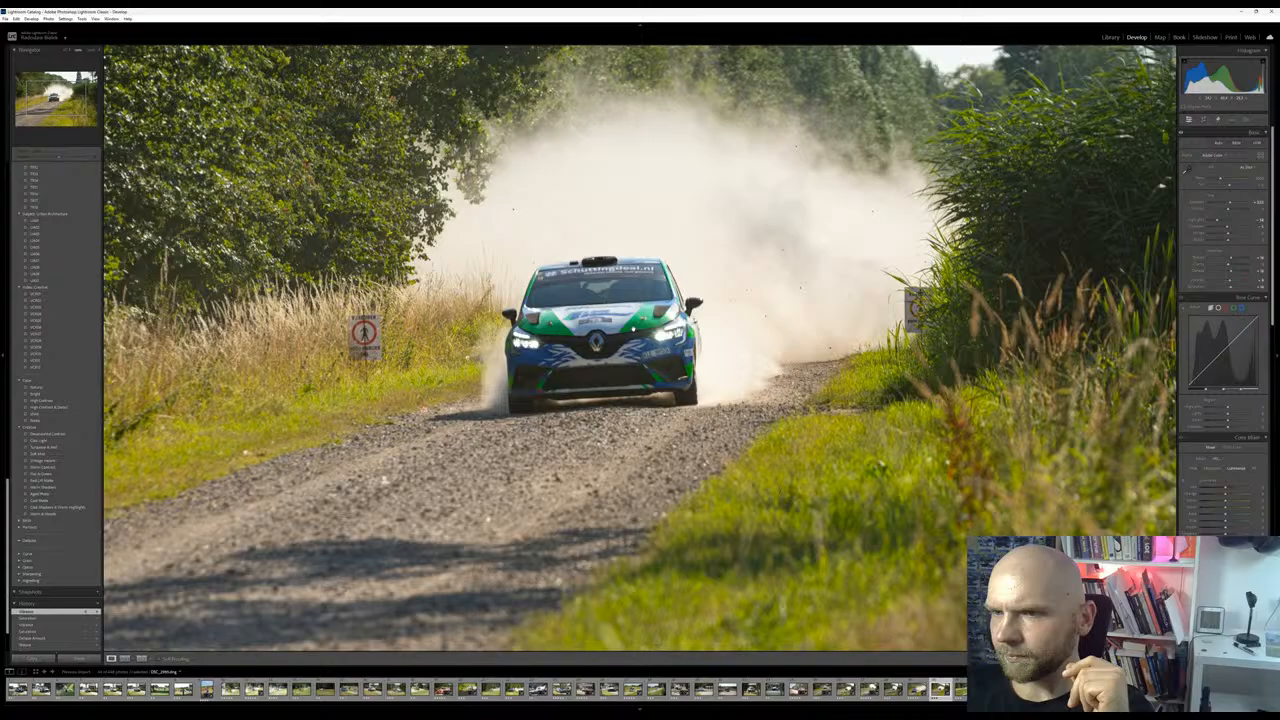
# Go through the next photos, past the blue and white rally car, and inspect the yellow car number 11 up close
pyautogui.press('Right')
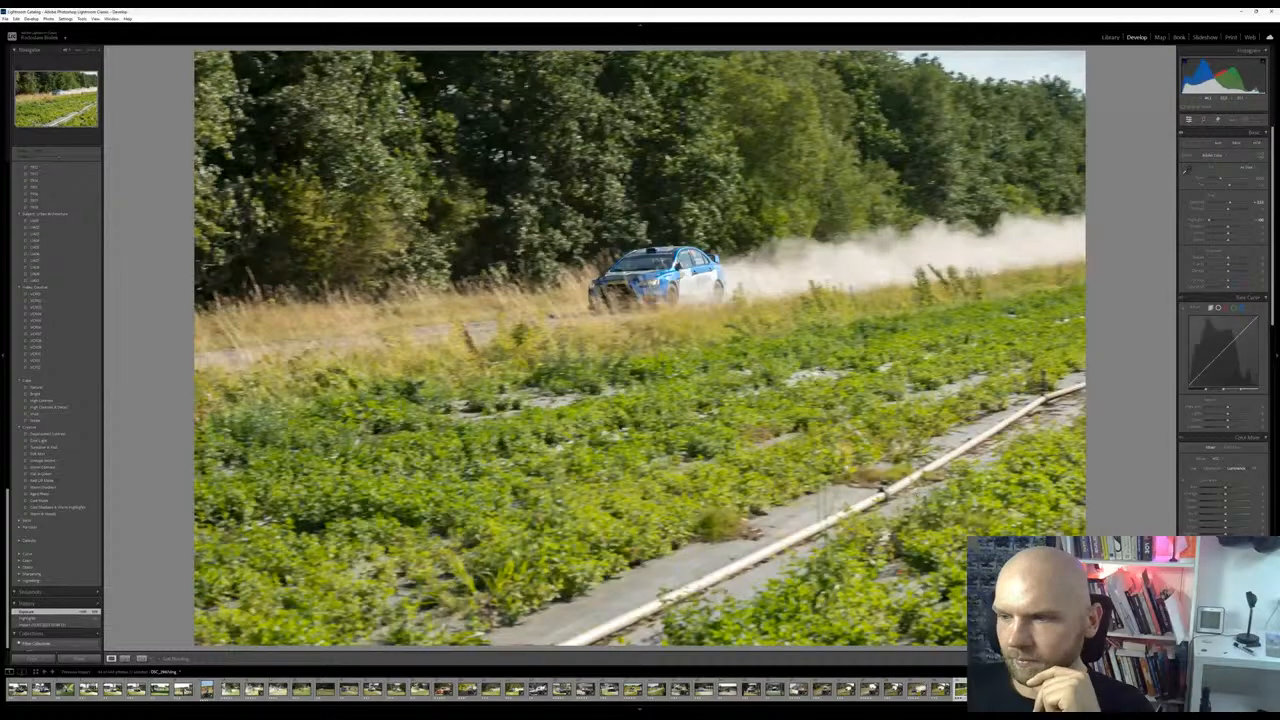
pyautogui.press('Right')
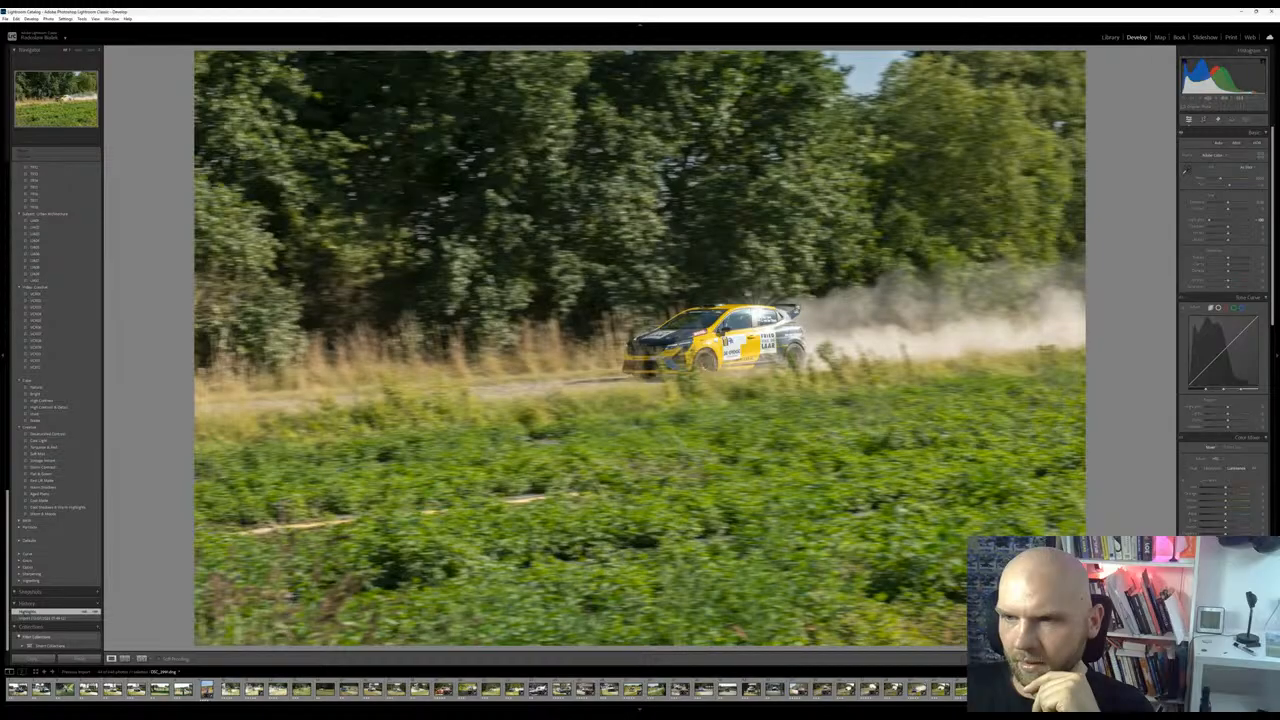
pyautogui.press('Right')
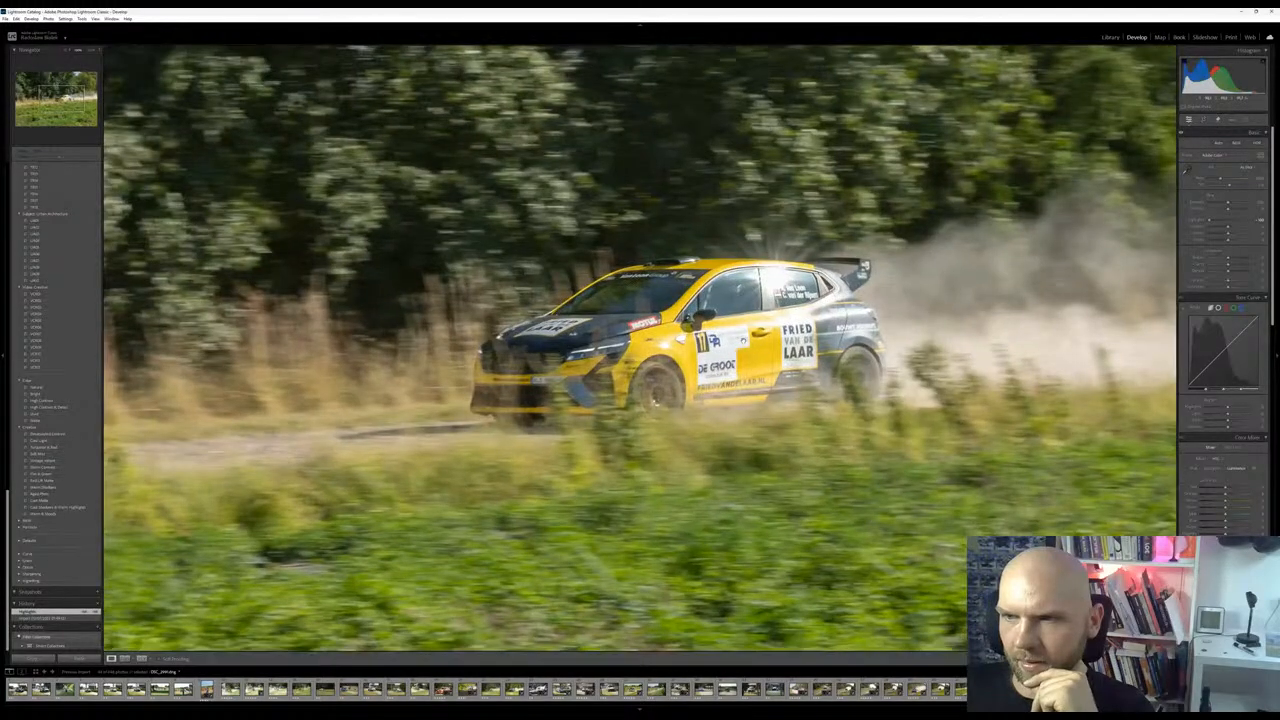
pyautogui.press('Right')
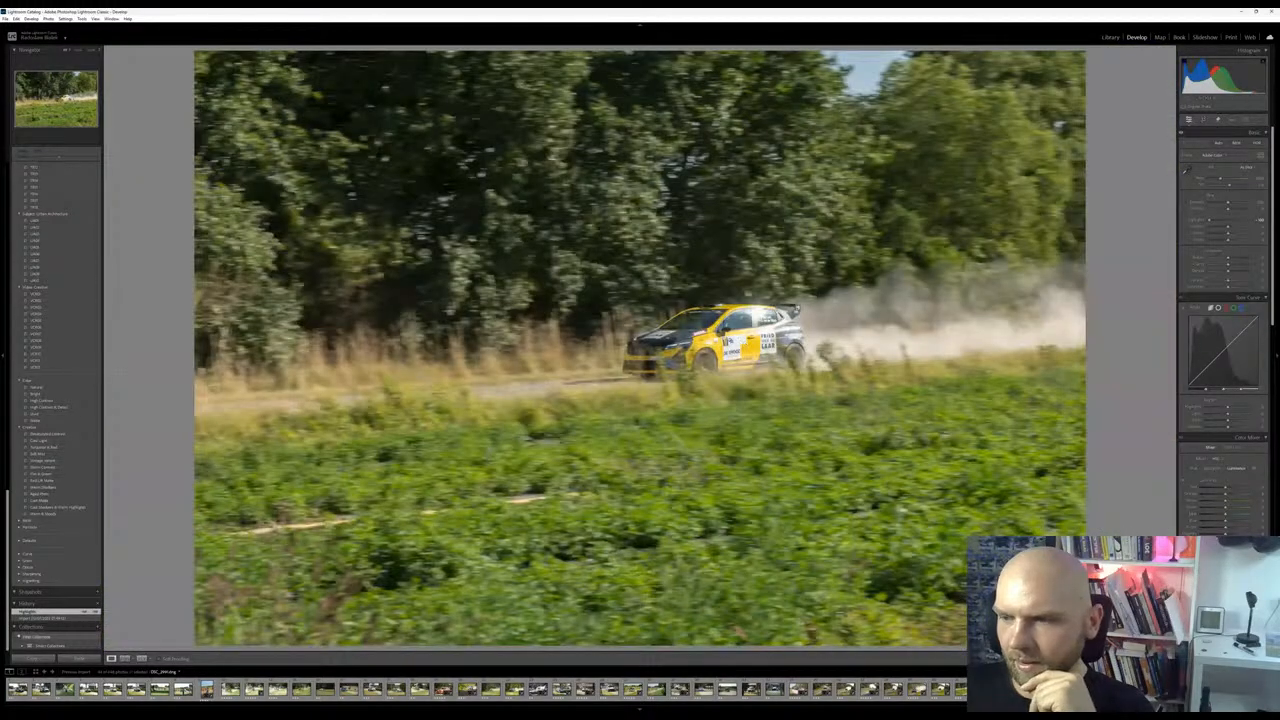
pyautogui.press('Right')
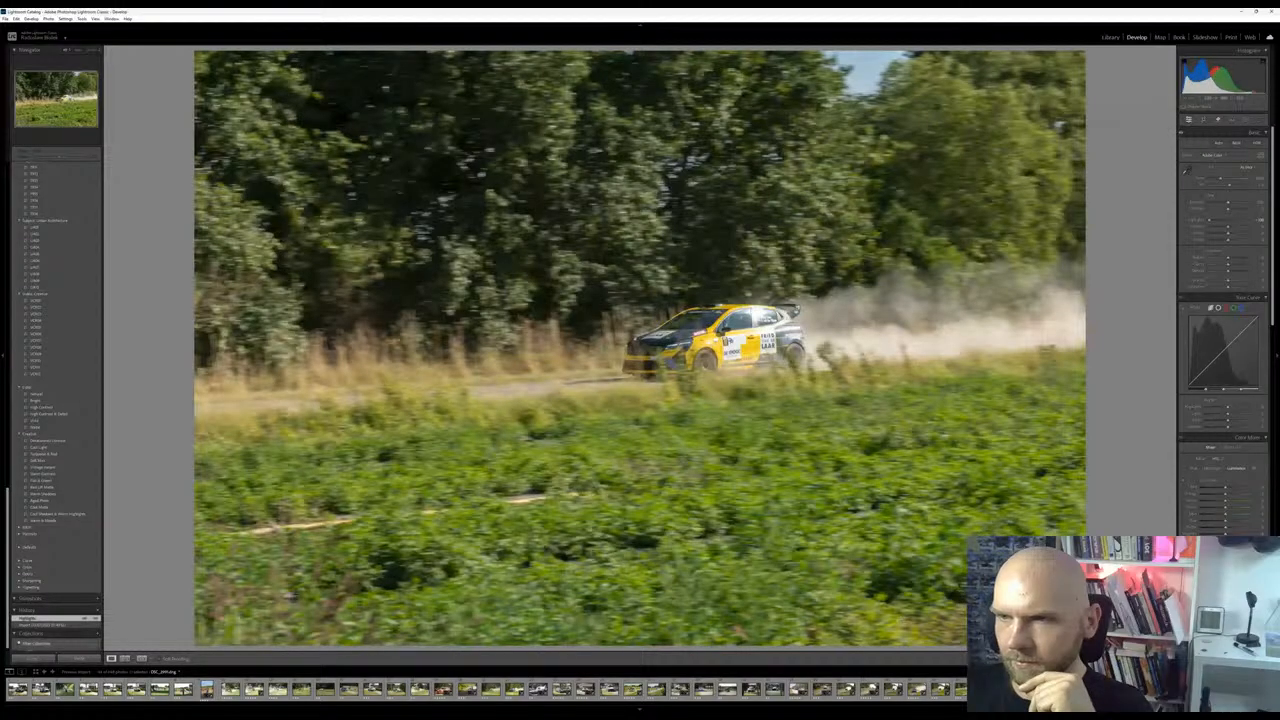
pyautogui.click(750, 314)
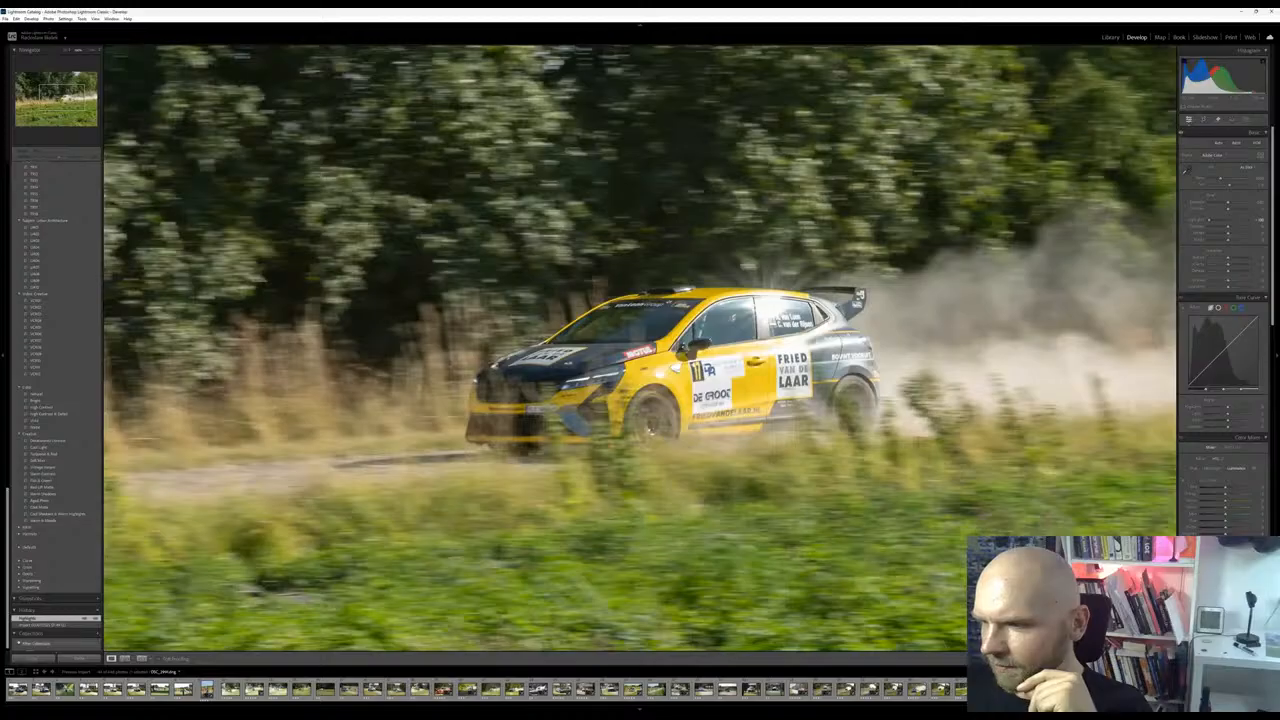
# Filter the filmstrip to the rated photos and show the whole photo of the yellow Renault number 16
pyautogui.hotkey('ctrl', 'l')
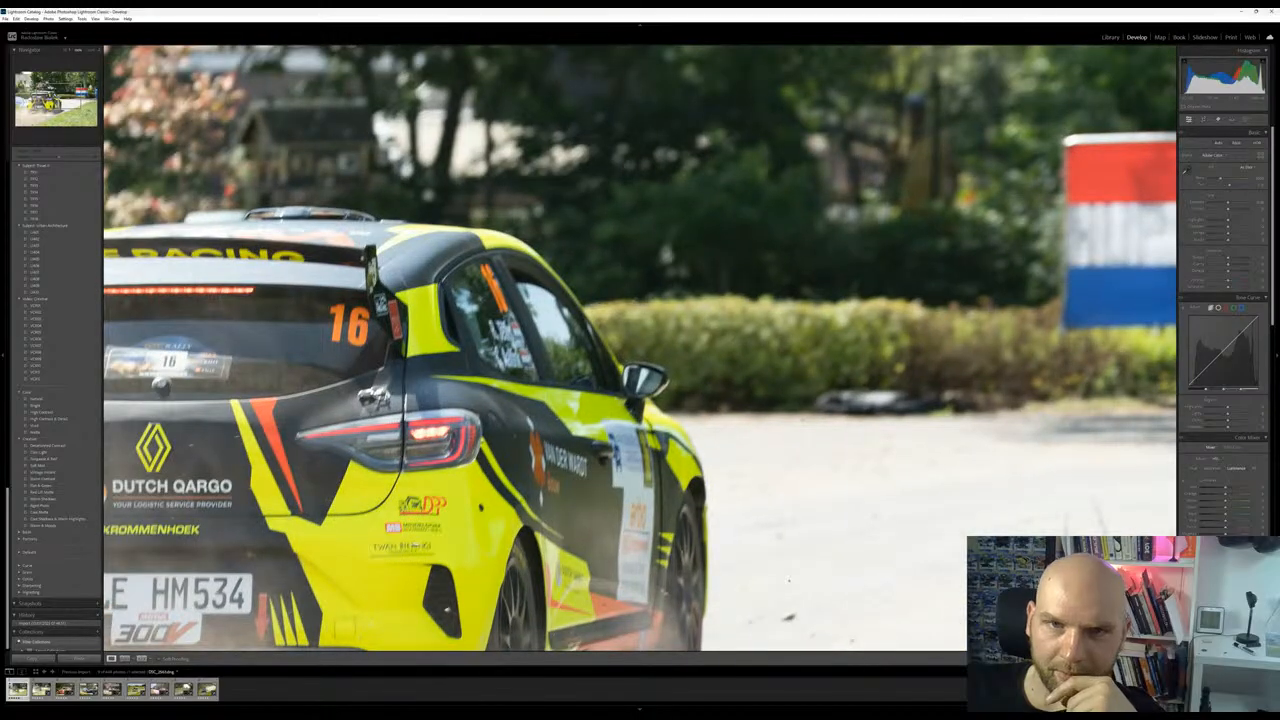
pyautogui.click(686, 298)
pyautogui.click(686, 298)
pyautogui.click(686, 298)
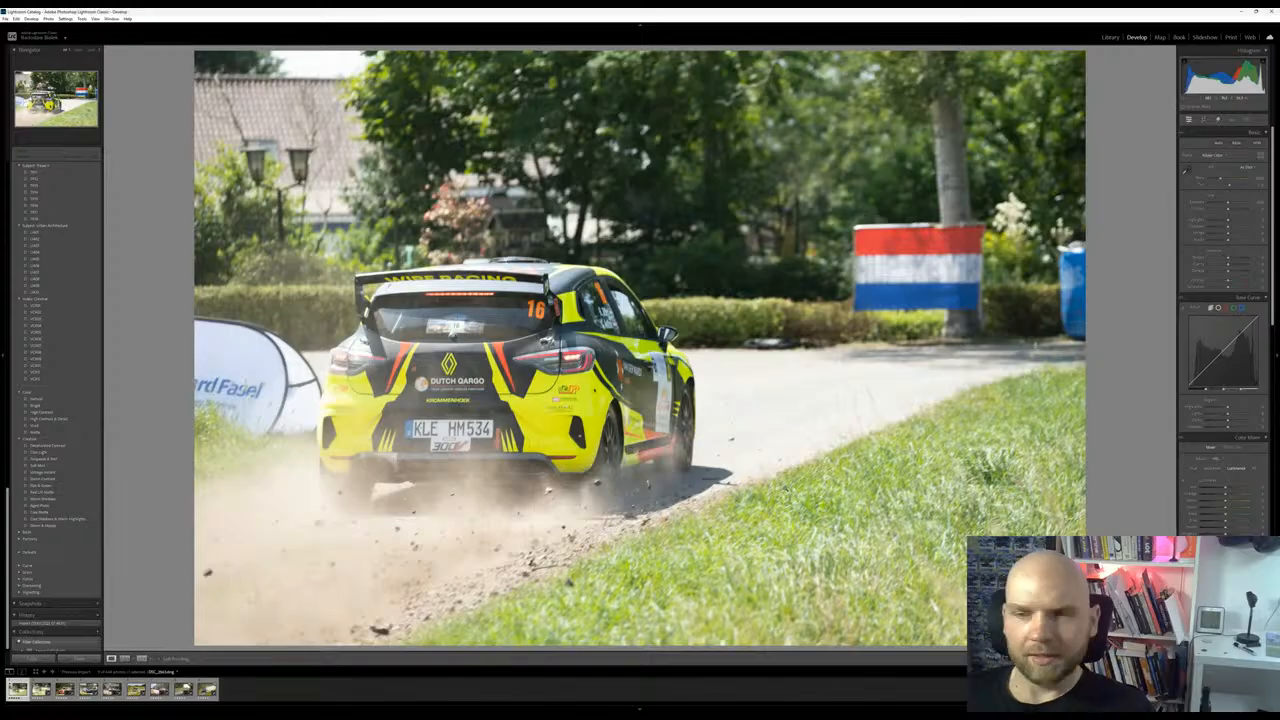
# Compare the yellow Renault number 16 photo with the following Hyundai photo and remove the Renault photo's rating
pyautogui.press('Right')
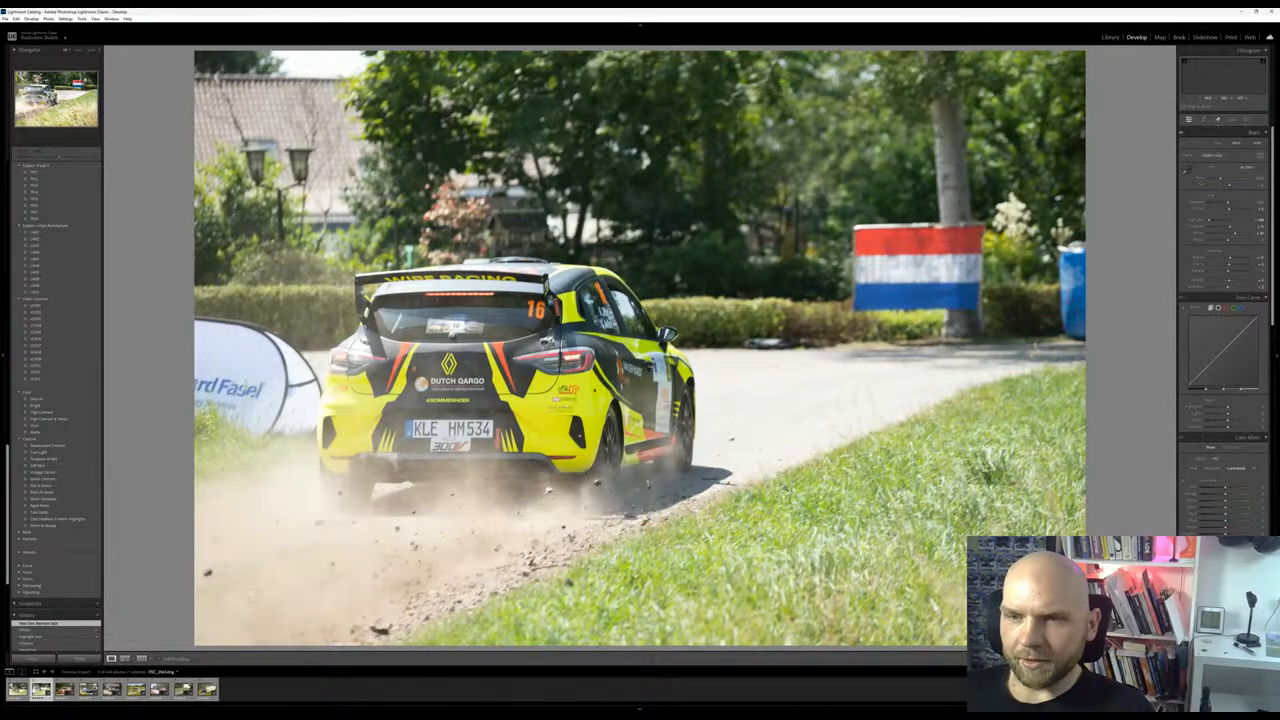
pyautogui.press('Left')
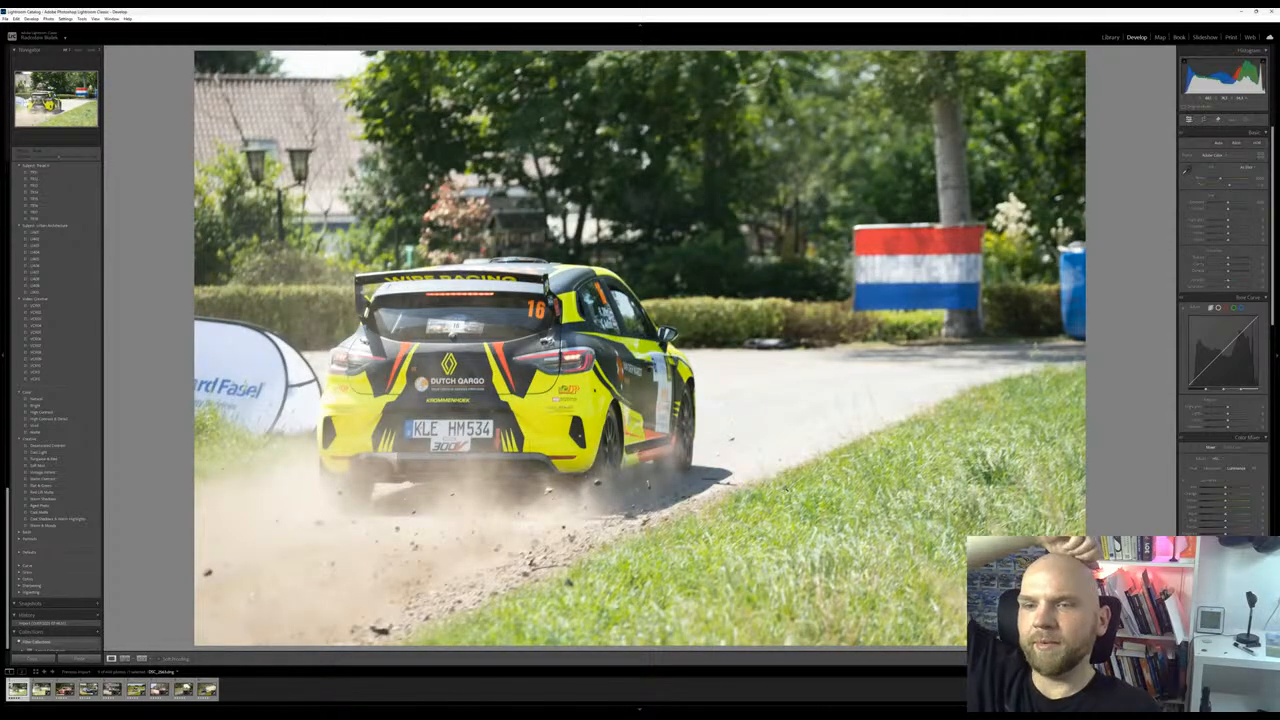
pyautogui.press('Right')
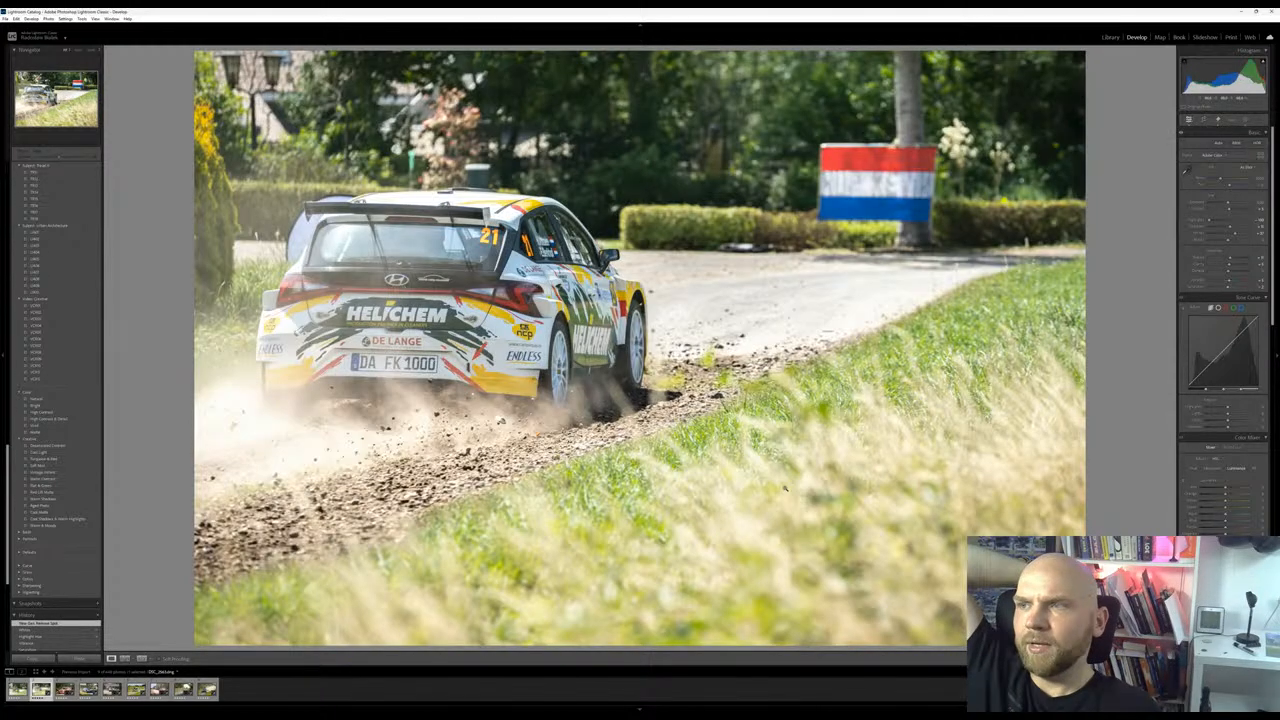
pyautogui.press('Left')
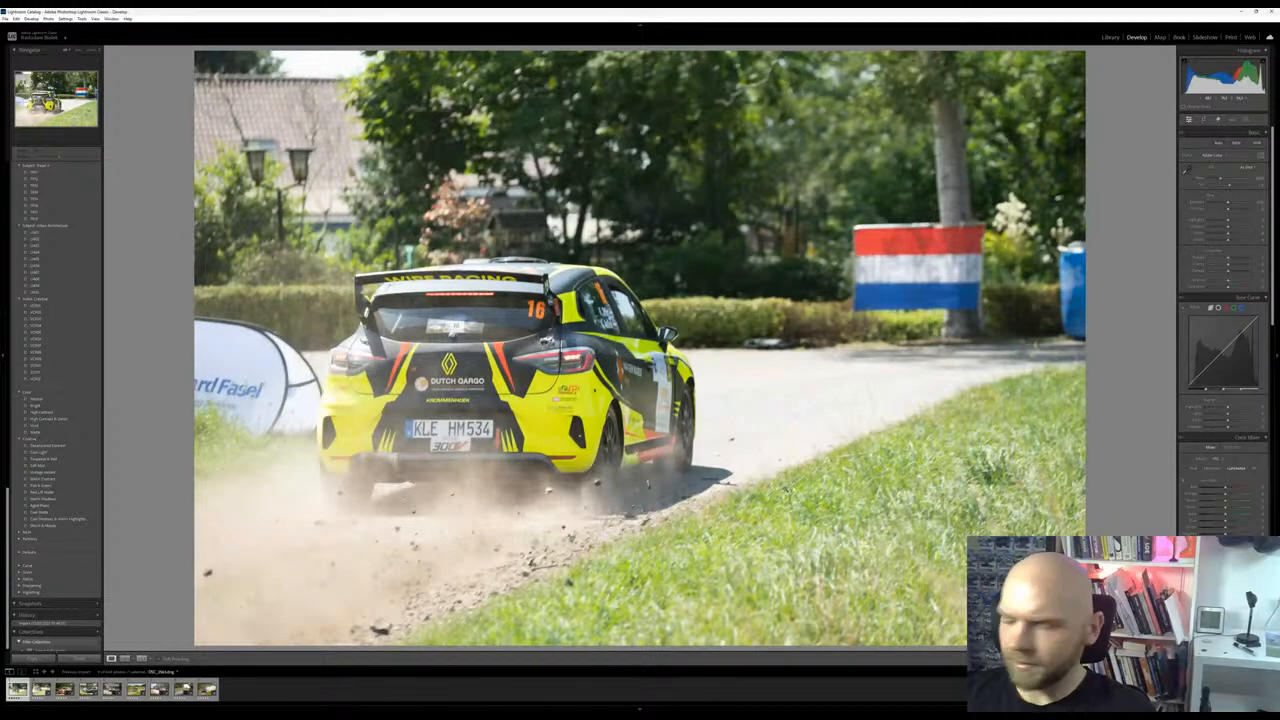
pyautogui.press('0')
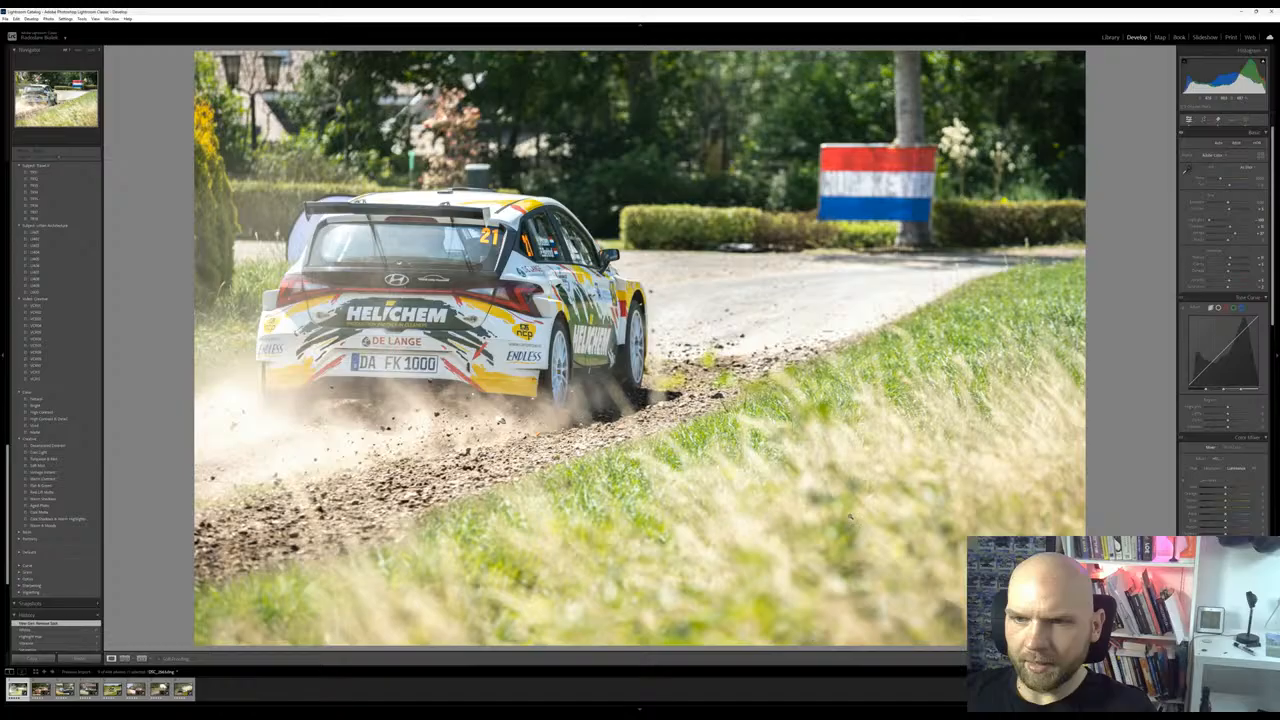
# Review the filtered photos from the red Mitsubishi to the blue and yellow Skoda, and bring the wider photo set back into the filmstrip
pyautogui.press('Right')
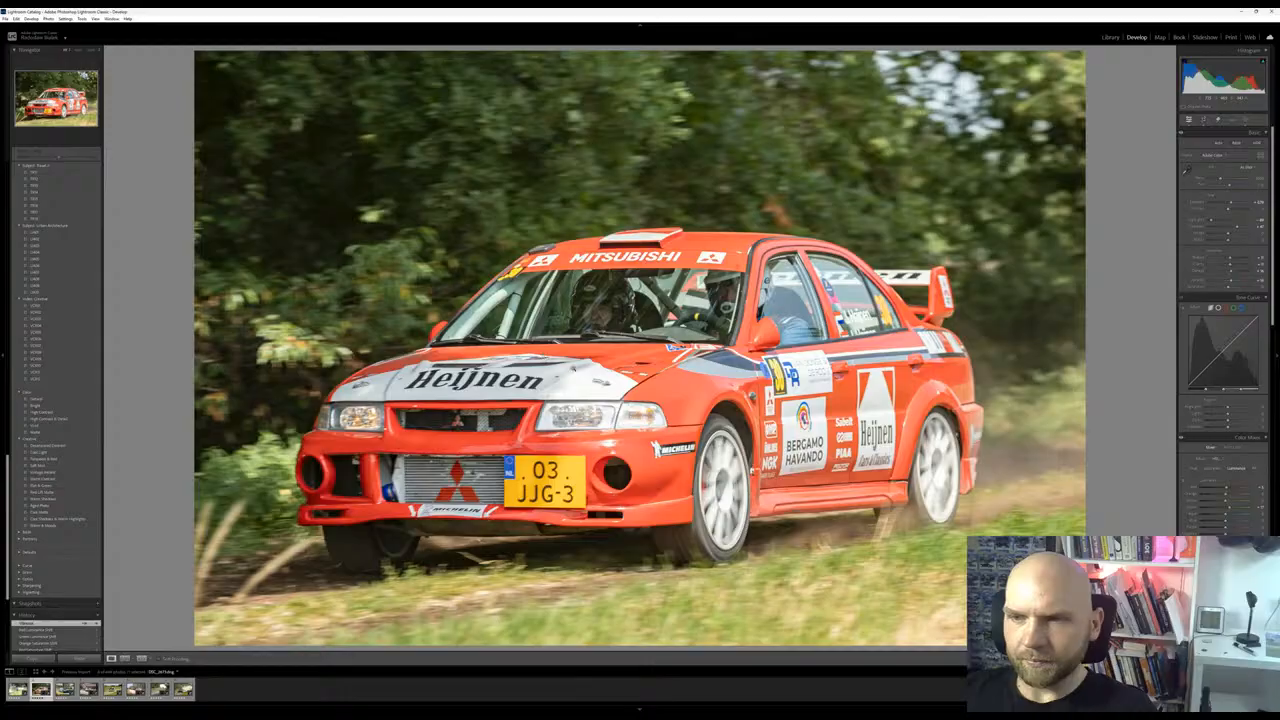
pyautogui.press('Right')
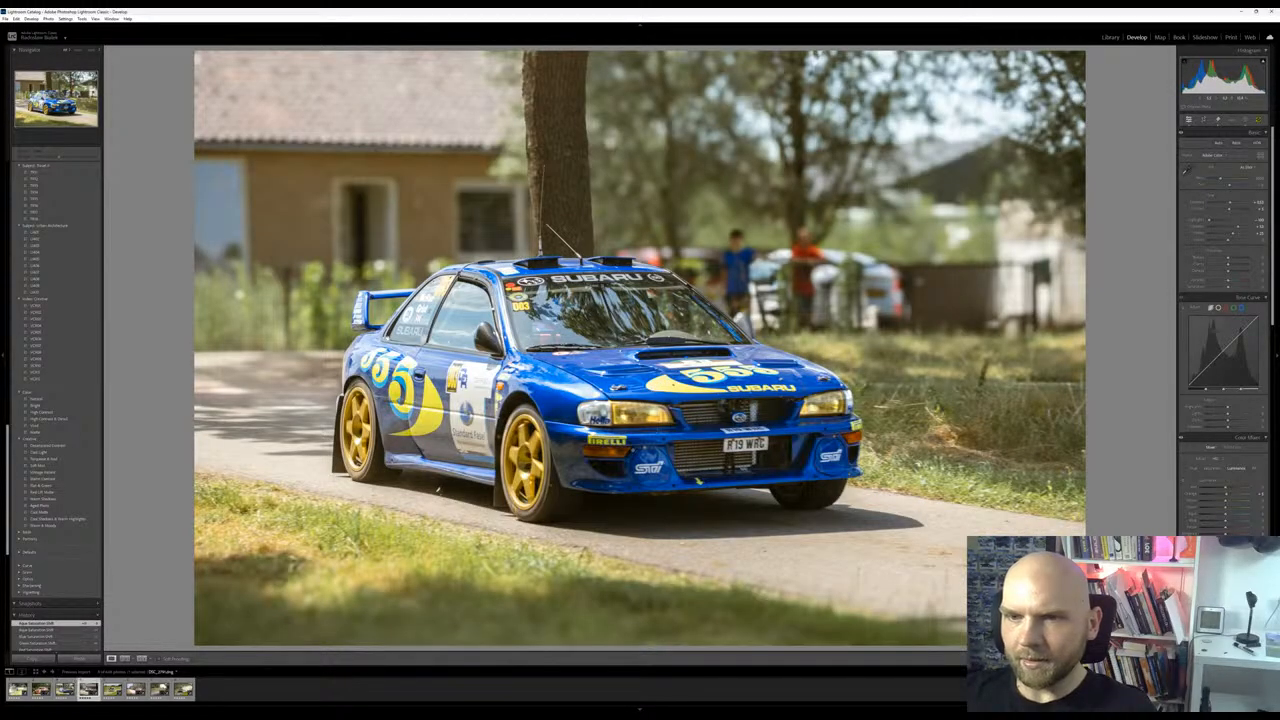
pyautogui.press('Right')
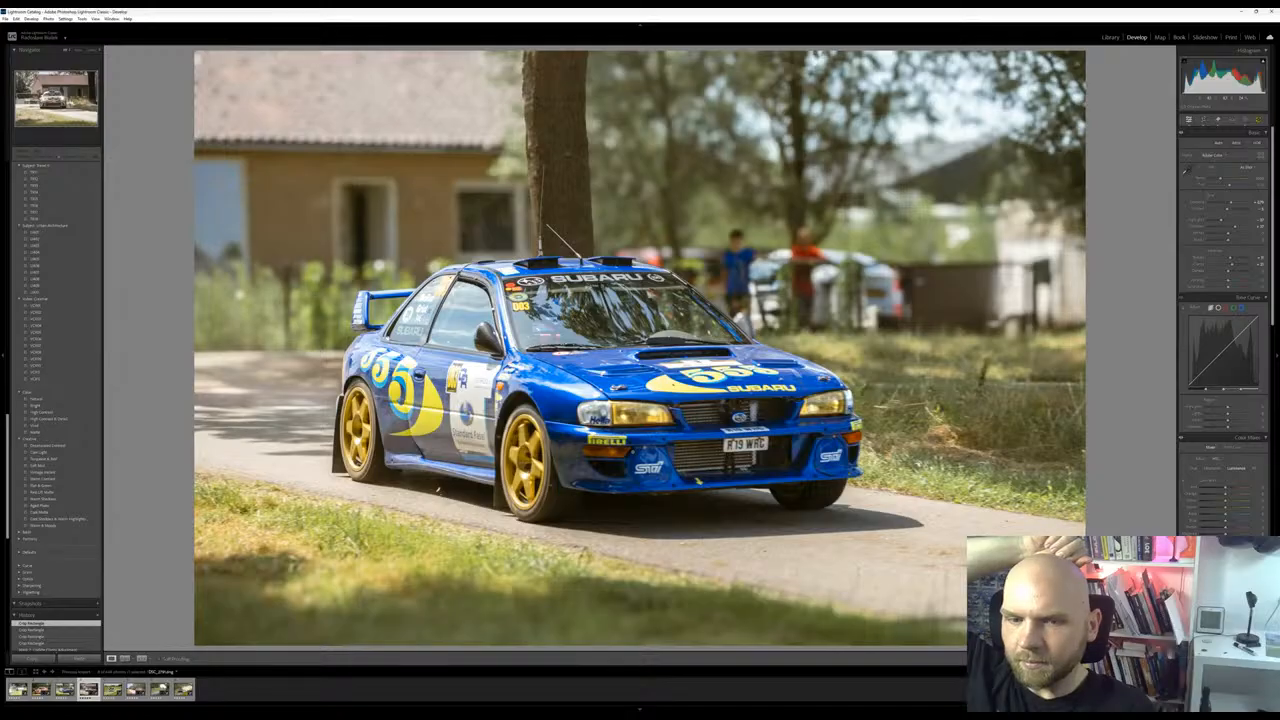
pyautogui.press('Right')
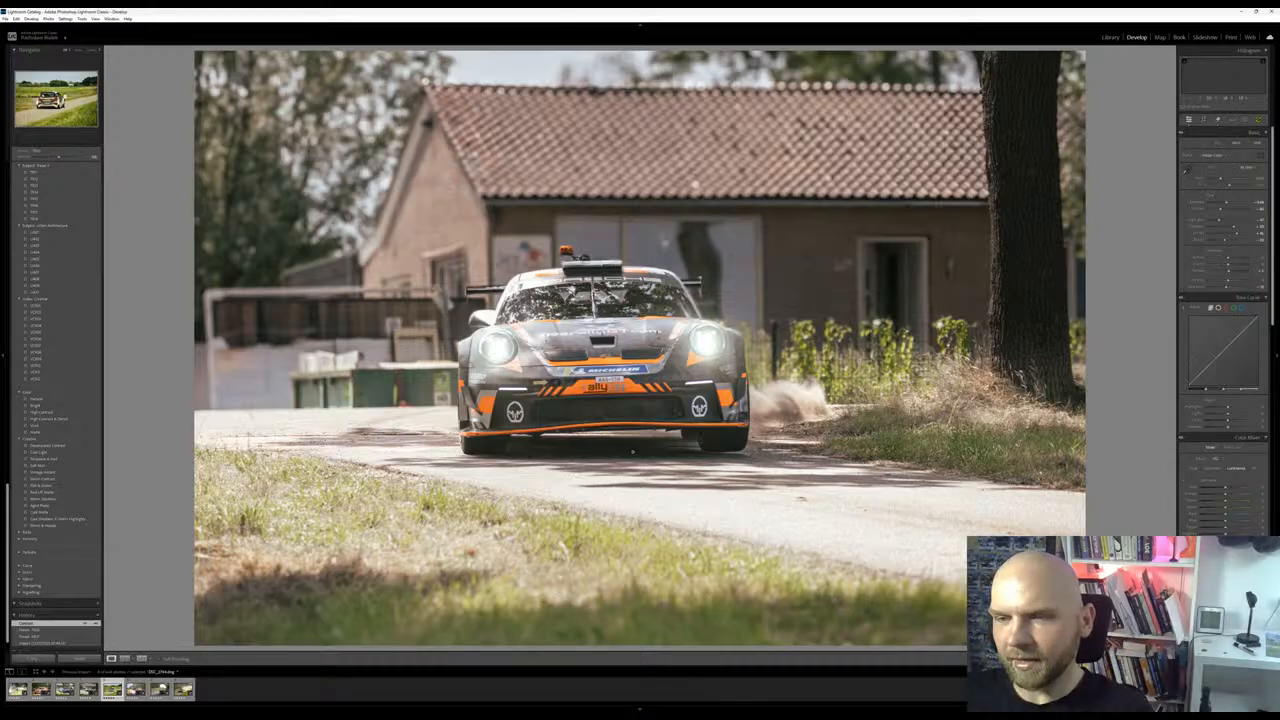
pyautogui.press('Right')
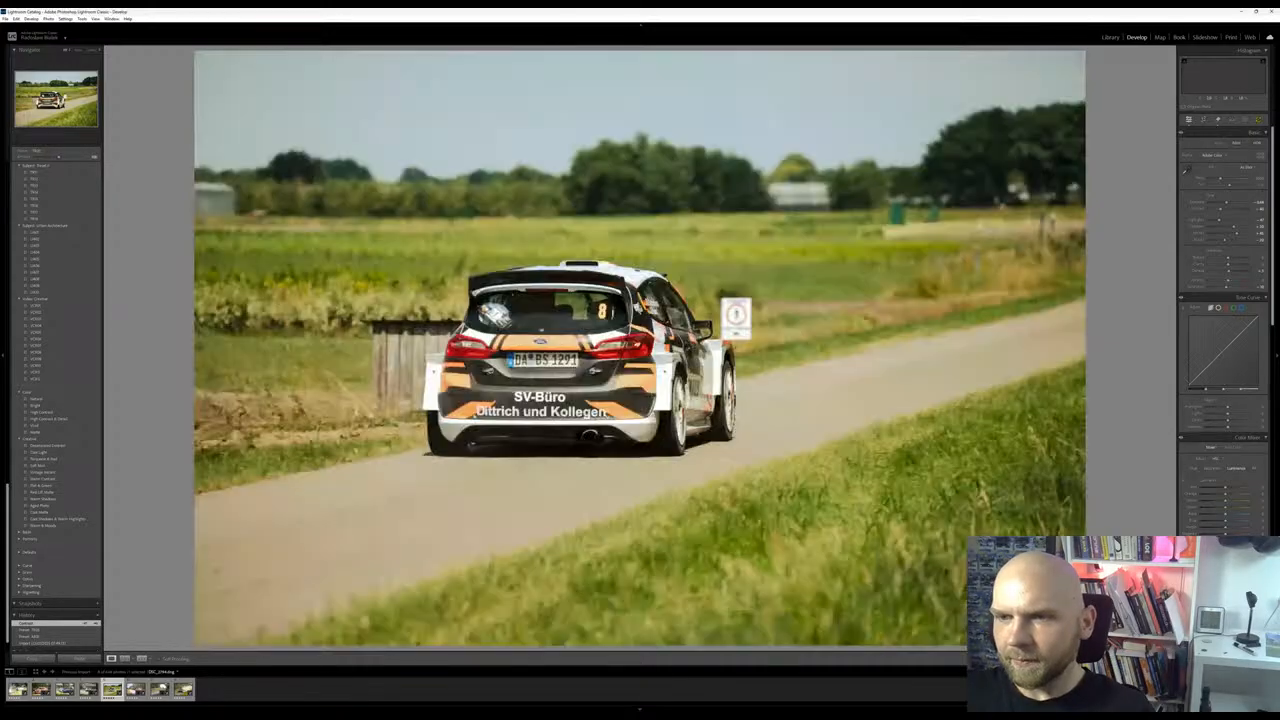
pyautogui.press('Right')
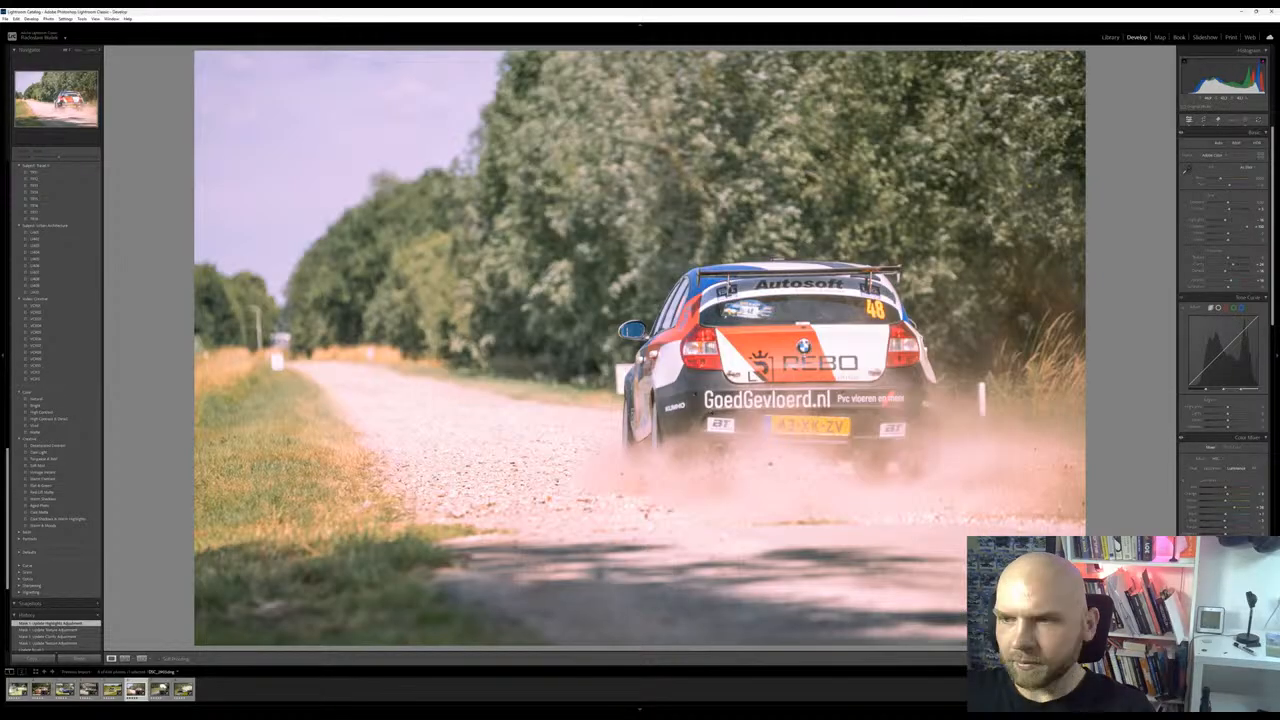
pyautogui.press('Right')
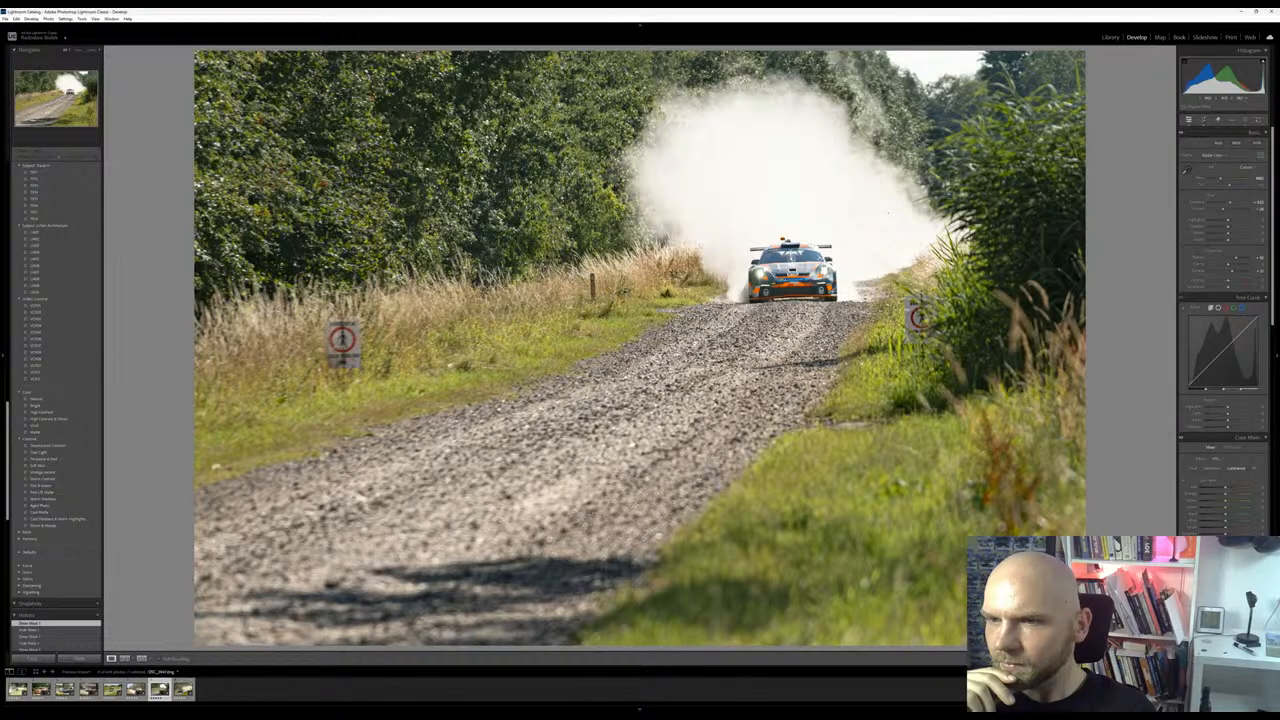
pyautogui.press('Right')
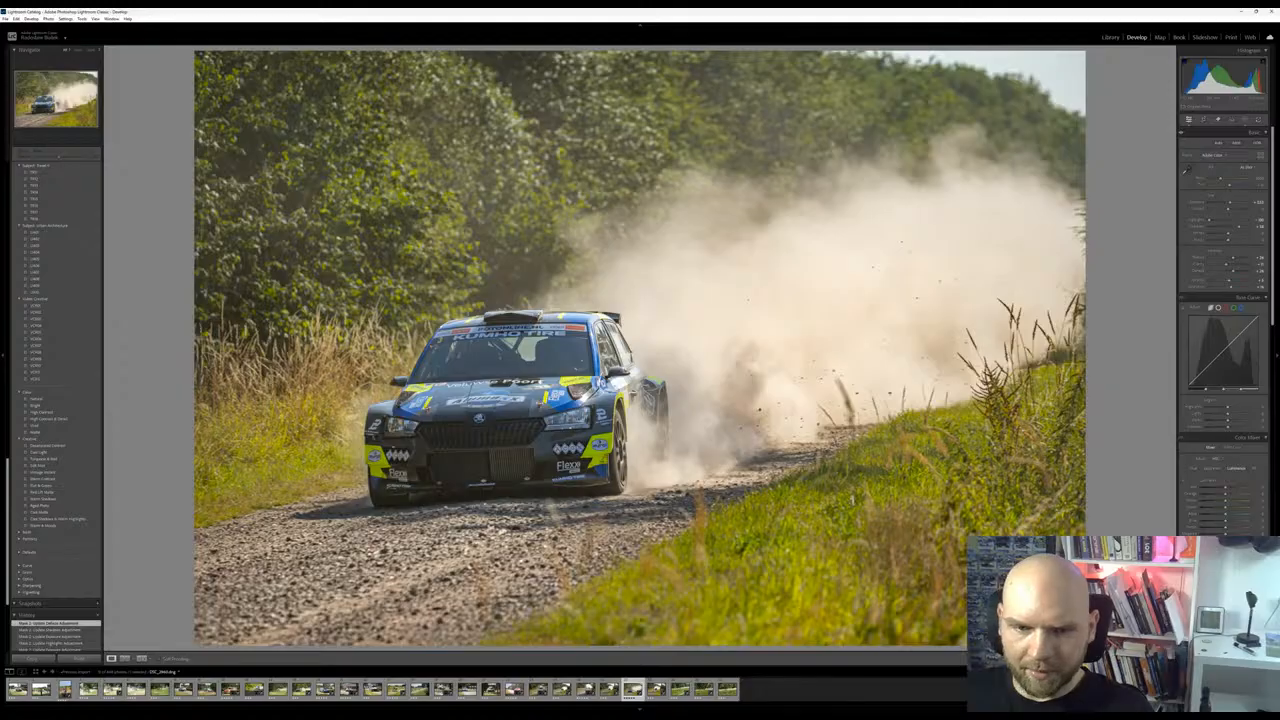
# Browse the wider photo set from the woman watching a rally car through to the orange and black Renault
pyautogui.click(42, 689)
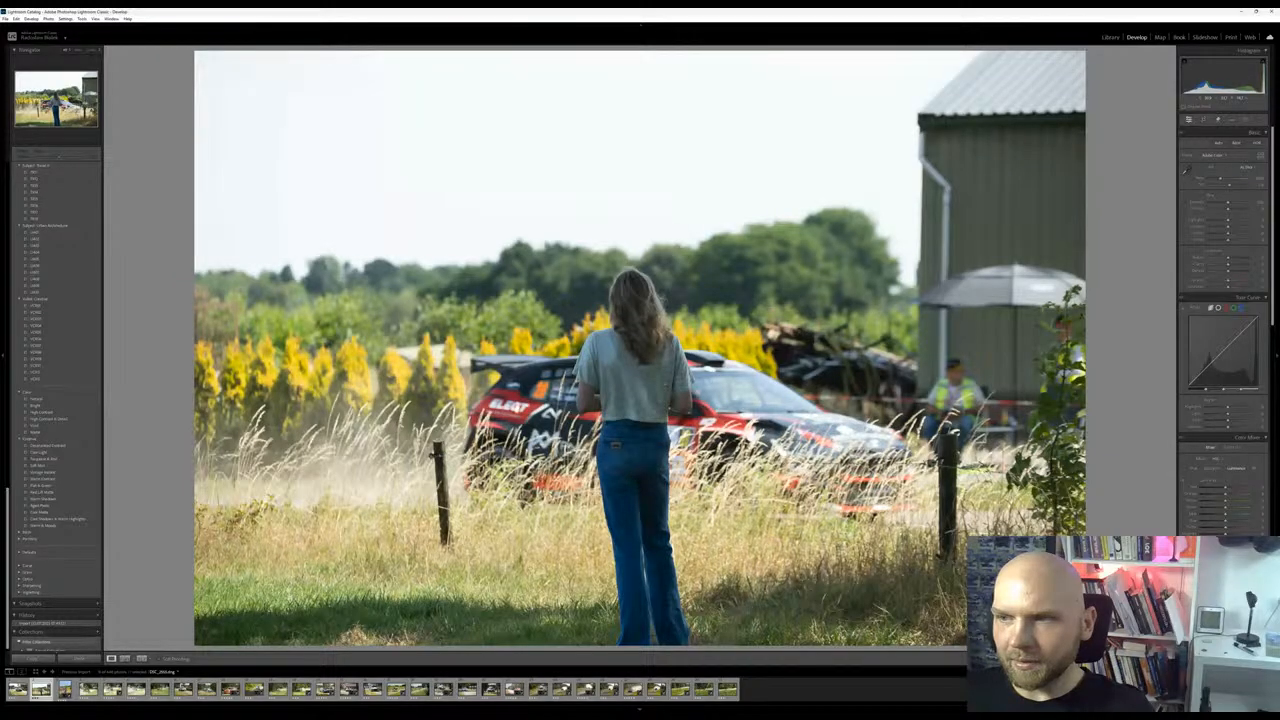
pyautogui.press('Right')
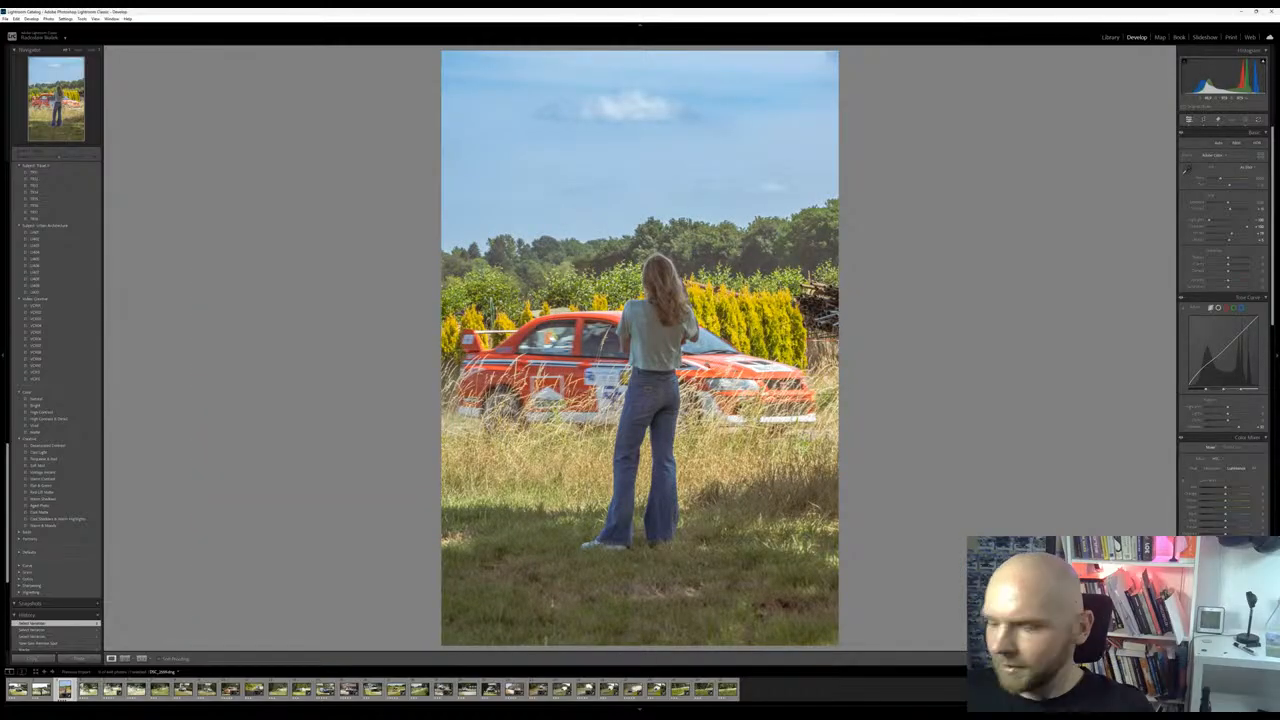
pyautogui.press('Right')
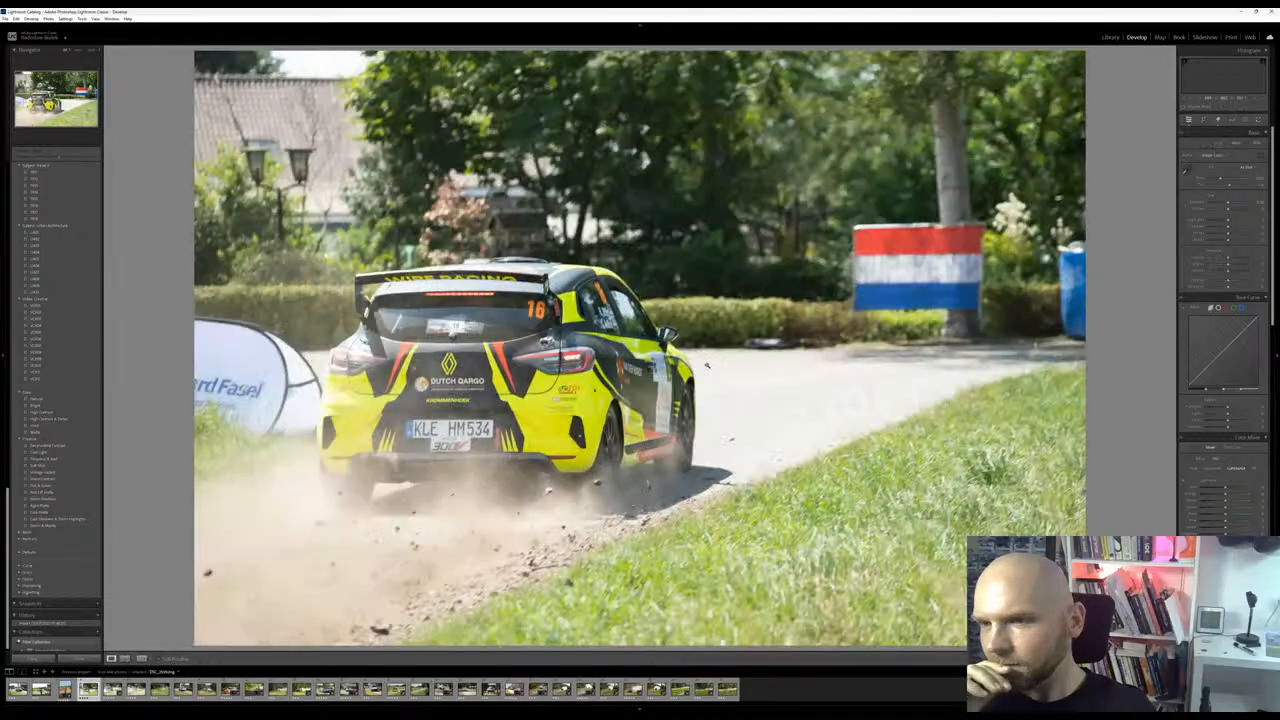
pyautogui.press('Right')
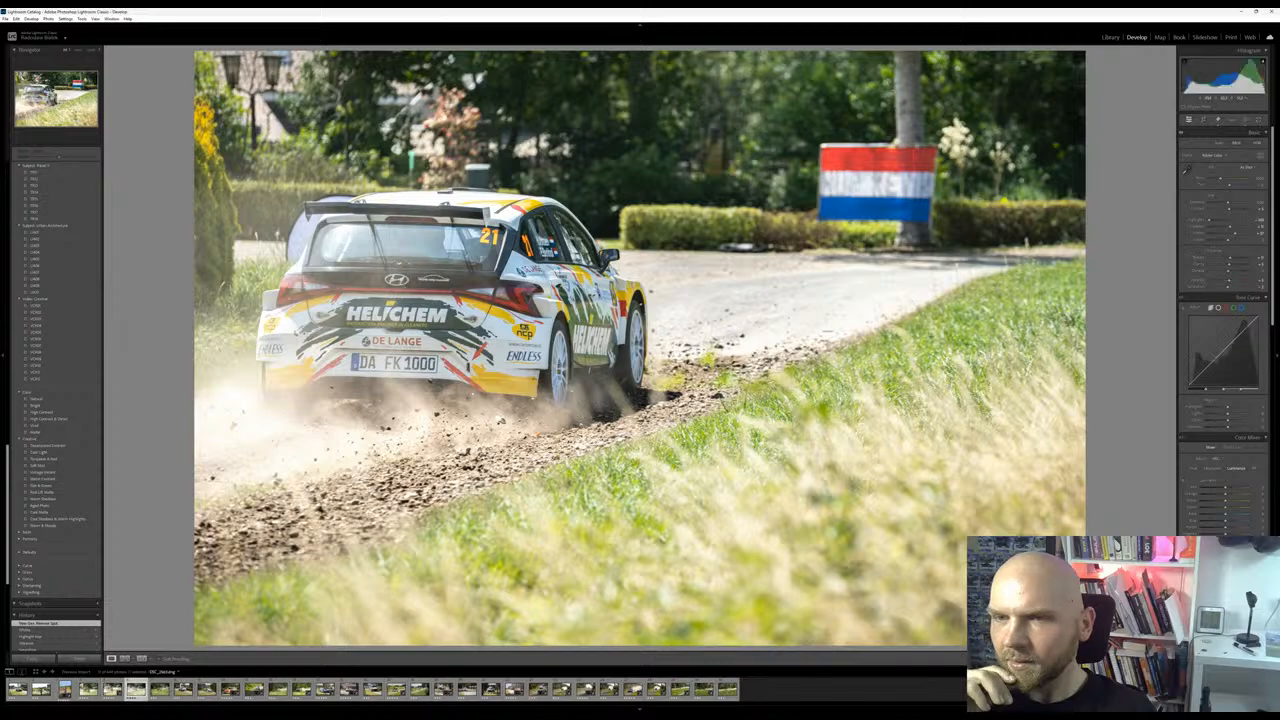
pyautogui.press('Right')
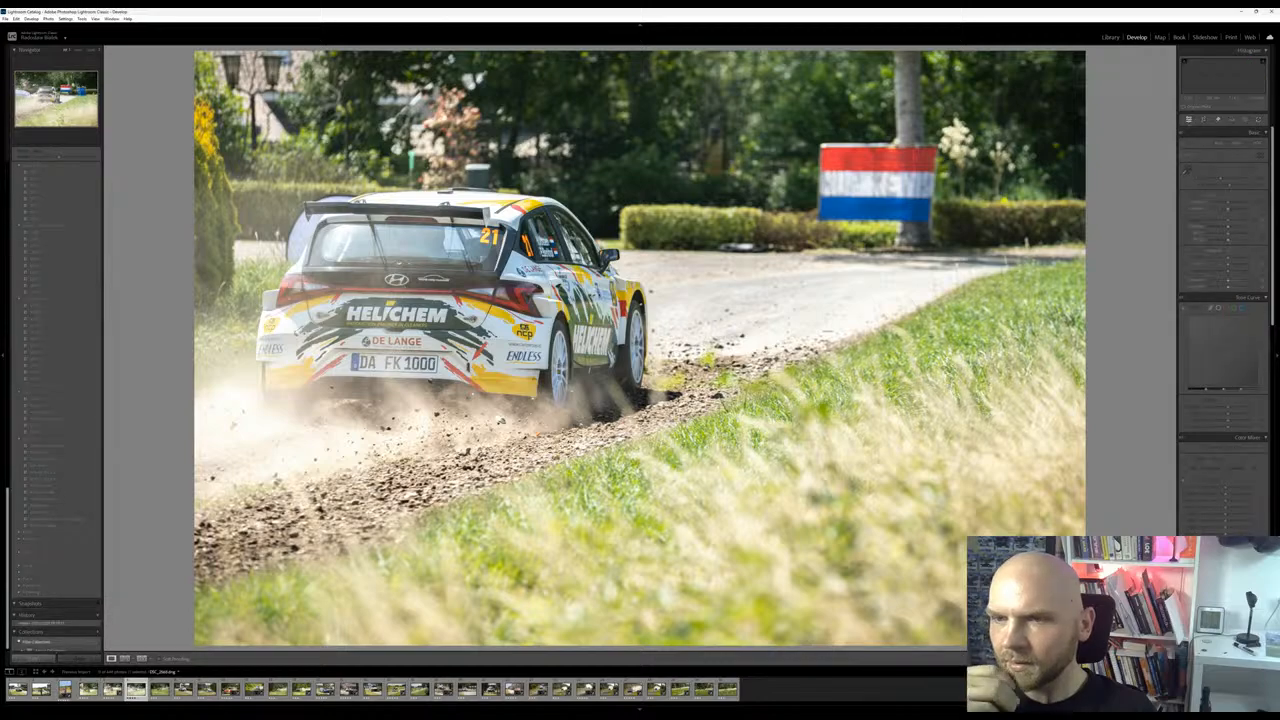
pyautogui.press('Right')
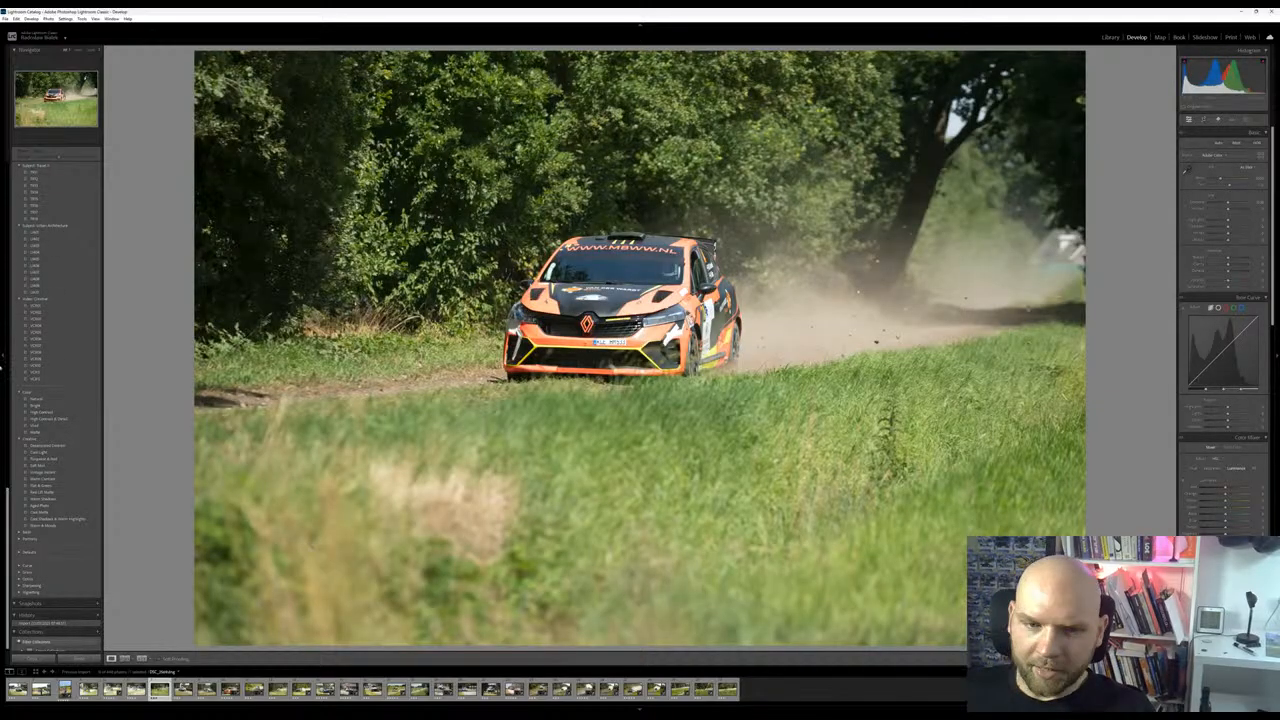
# Open the first photo, the Skoda by the brick house, set its highlights to the minimum, raise the shadows and adjust the whites
pyautogui.click(18, 690)
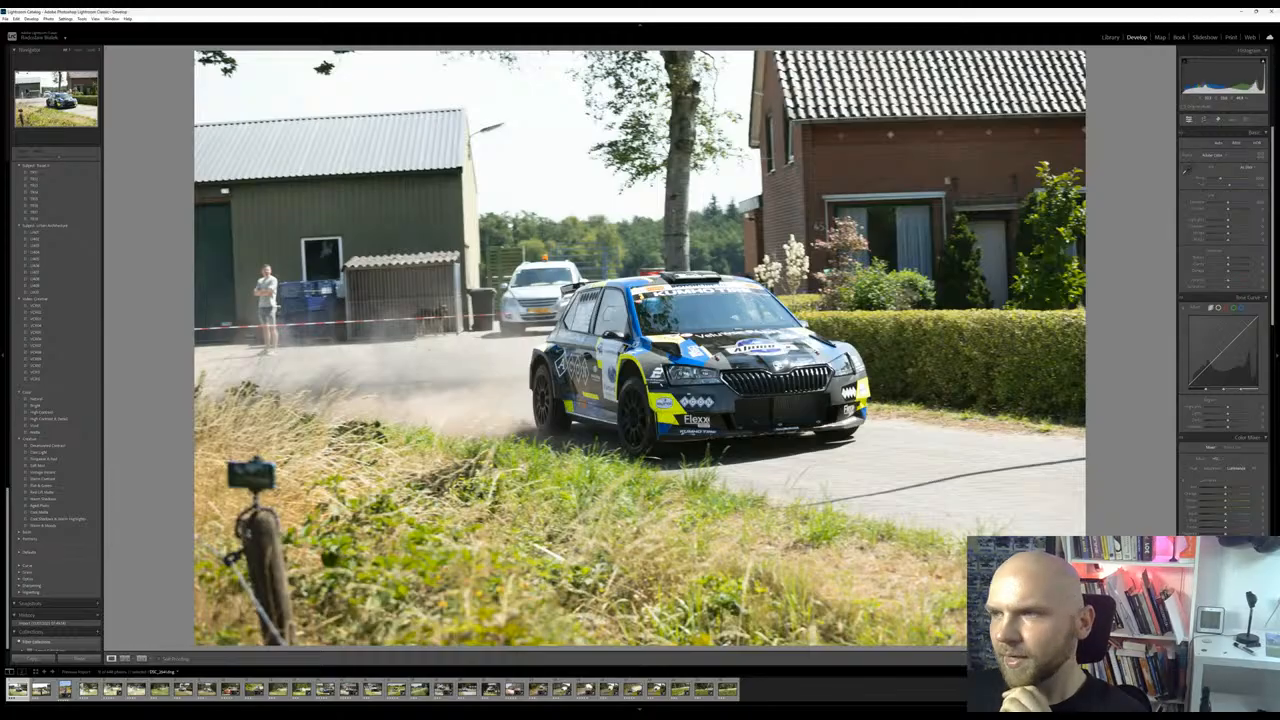
pyautogui.moveTo(1229, 204); pyautogui.dragTo(1125, 230)
pyautogui.moveTo(1228, 228)
pyautogui.mouseDown()
pyautogui.moveTo(1247, 230)
pyautogui.moveTo(1228, 235)
pyautogui.mouseUp()
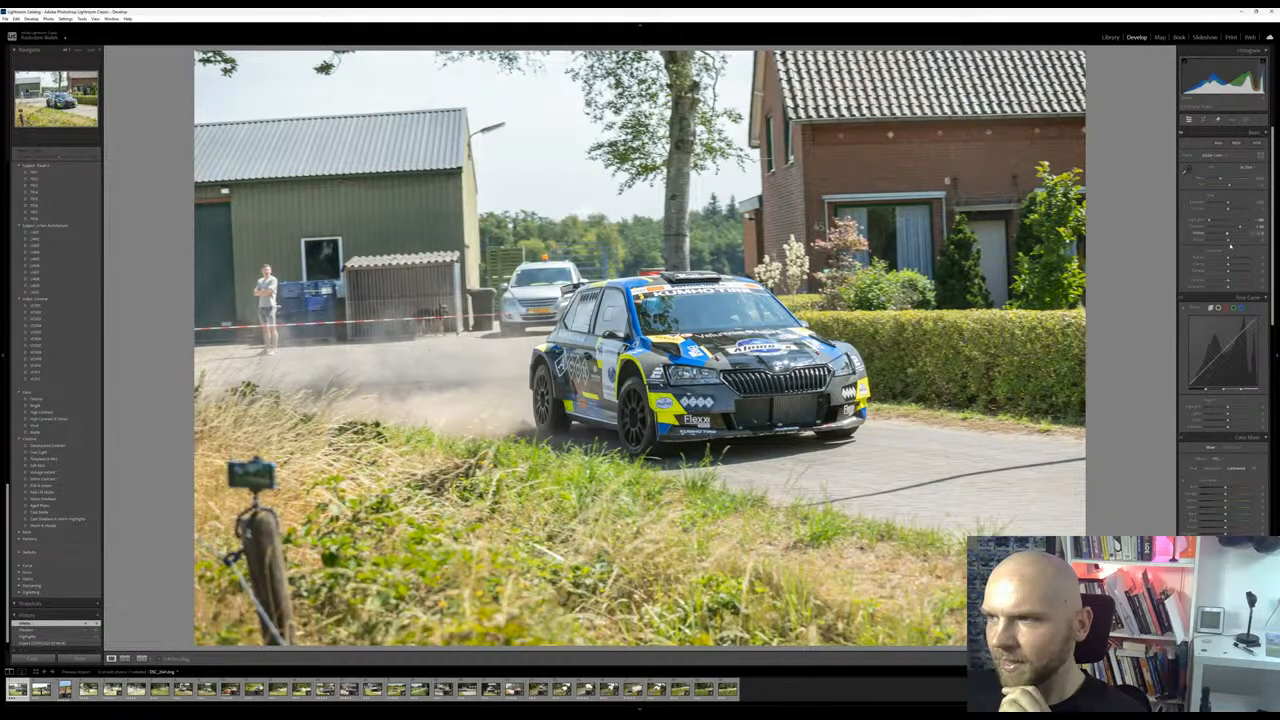
# Crop the Skoda photo tighter from the upper right, trimming the sky and house so the rally car fills more of the frame
pyautogui.click(1204, 120)
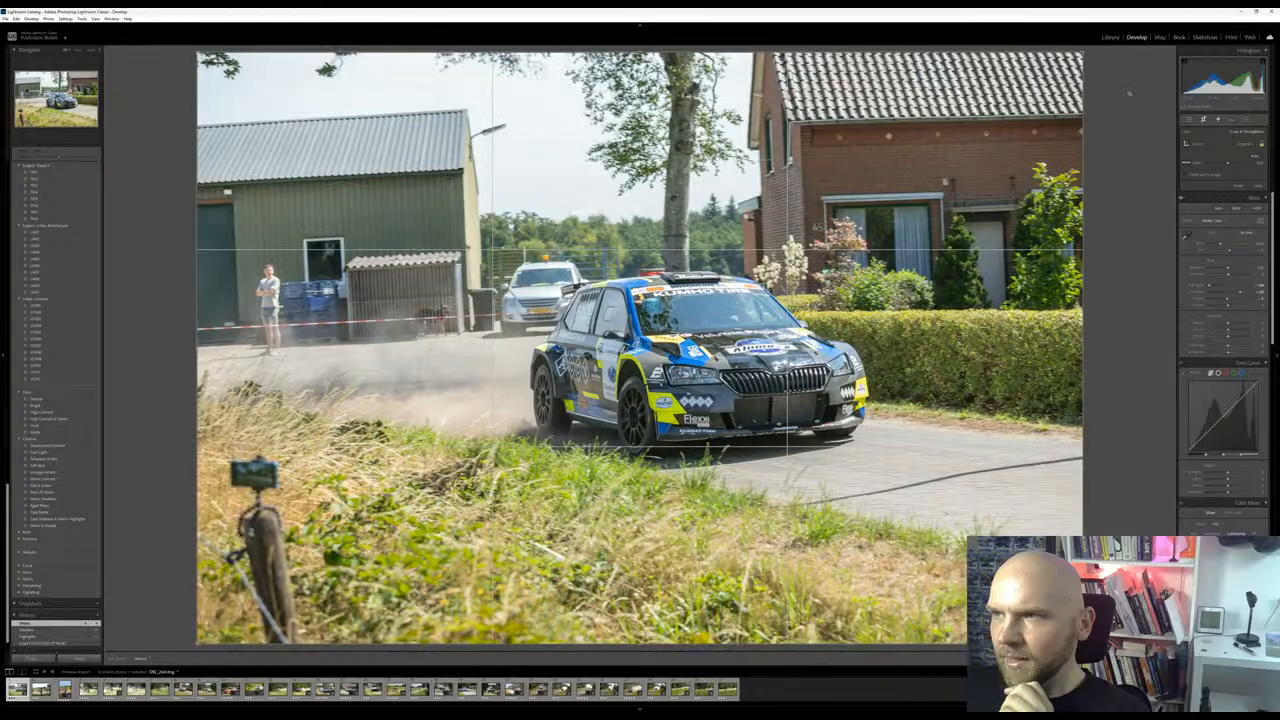
pyautogui.moveTo(1083, 53); pyautogui.dragTo(1013, 100)
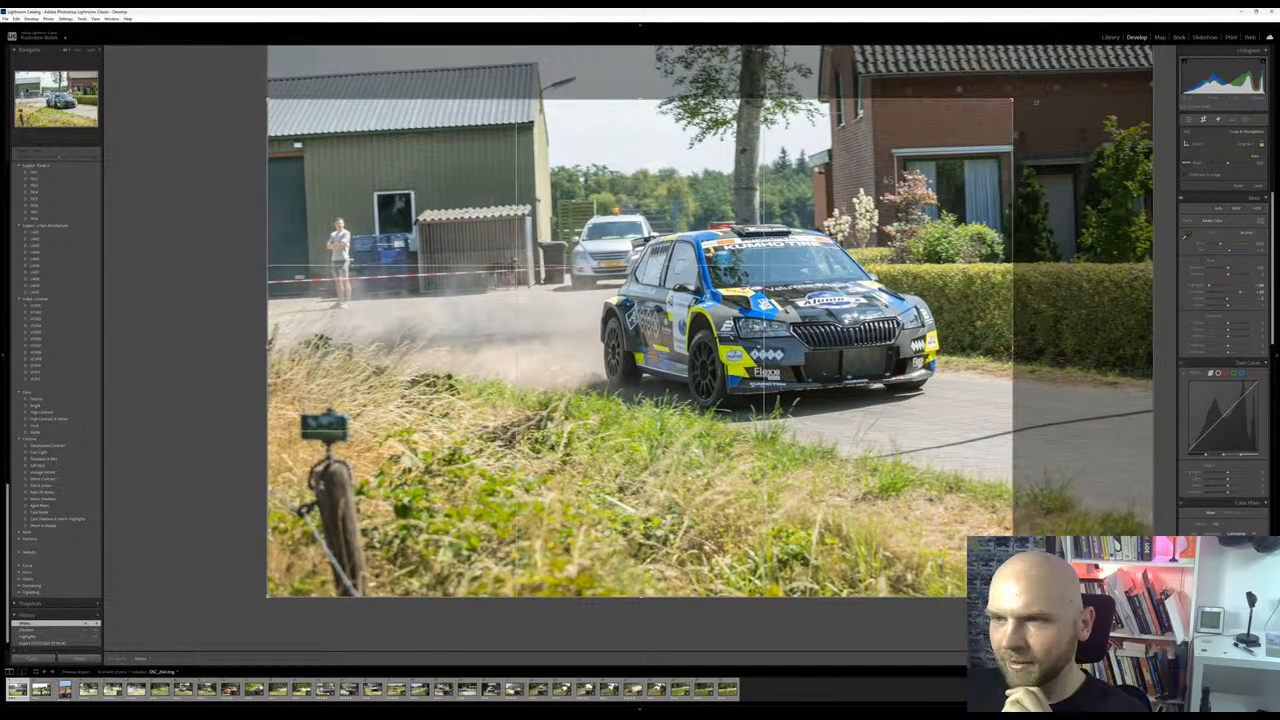
pyautogui.moveTo(884, 335)
pyautogui.mouseDown()
pyautogui.moveTo(741, 342)
pyautogui.moveTo(884, 365)
pyautogui.moveTo(884, 335)
pyautogui.mouseUp()
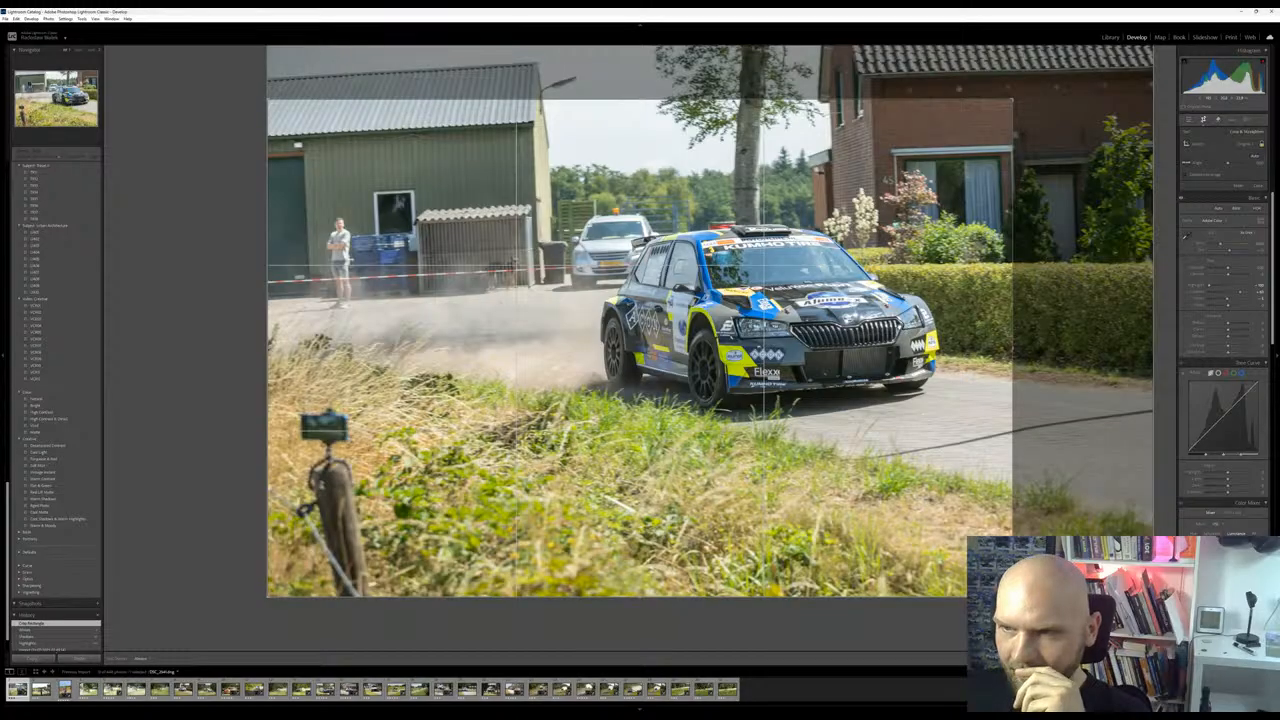
pyautogui.moveTo(1016, 98); pyautogui.dragTo(1007, 106)
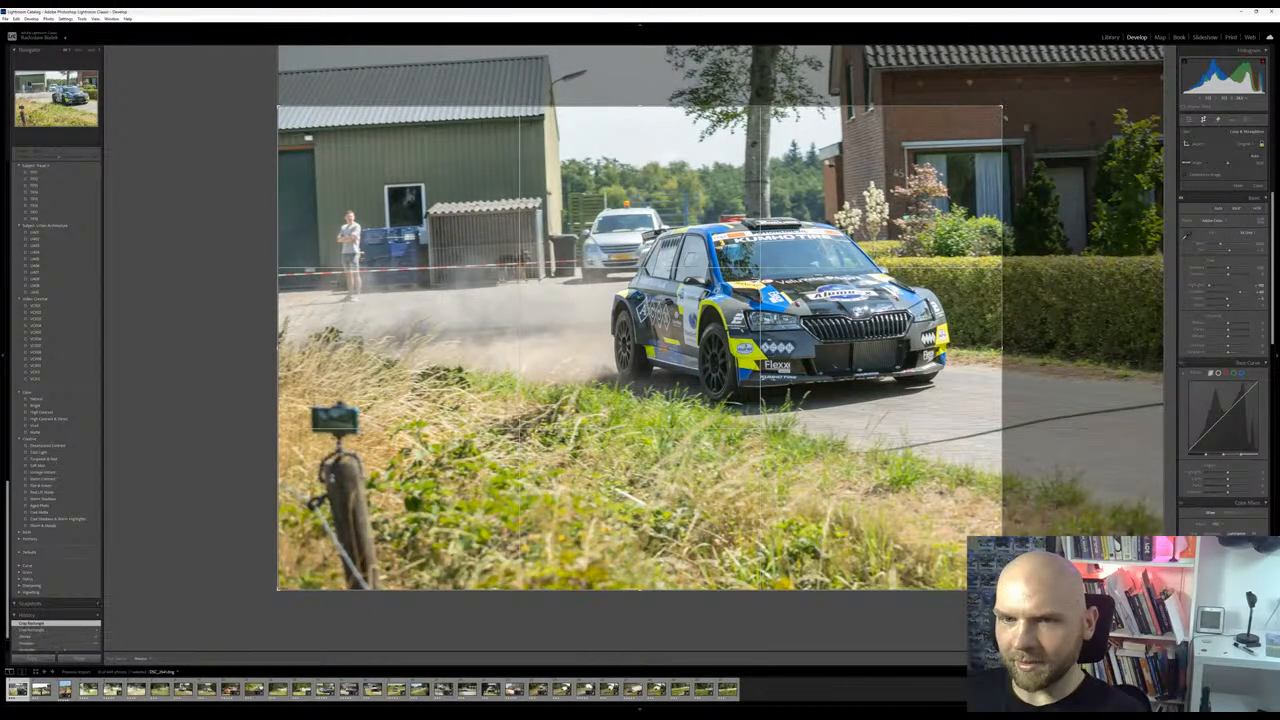
pyautogui.press('Return')
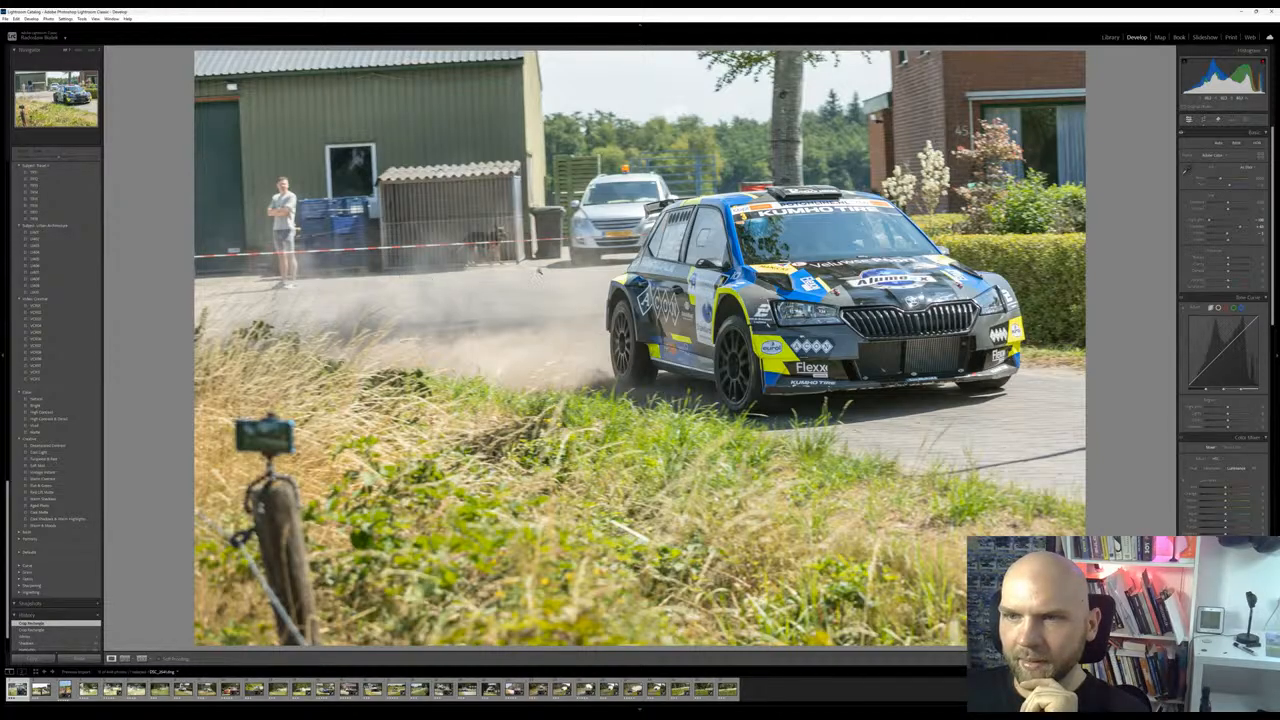
# Try to erase the silver car behind the Skoda by painting over it with the Remove tool and generating a replacement
pyautogui.click(629, 204)
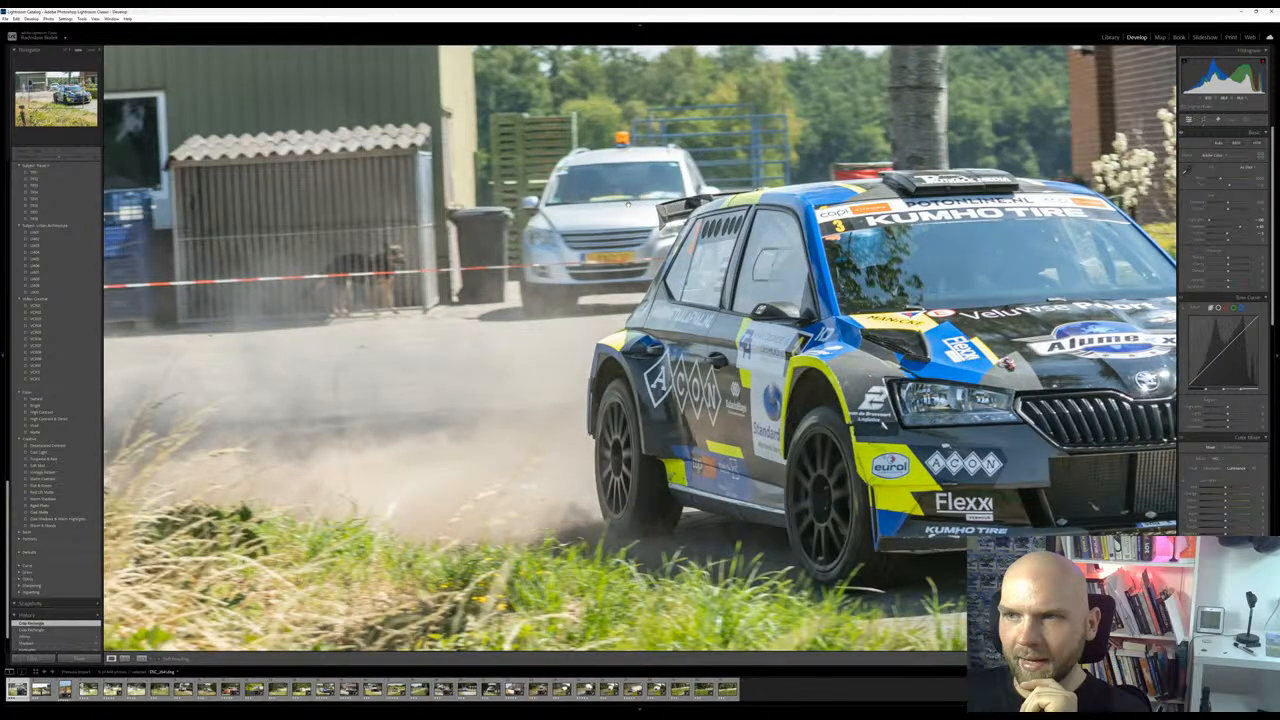
pyautogui.hotkey('shift', 'w')
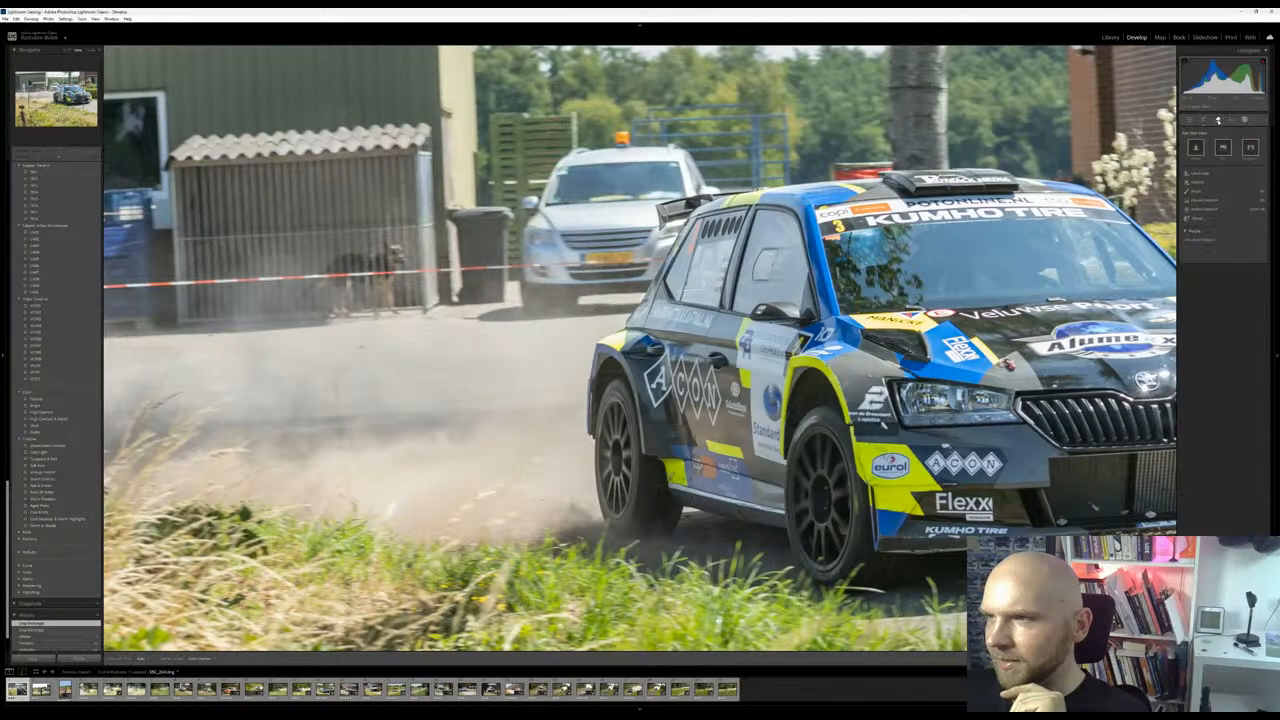
pyautogui.click(1219, 121)
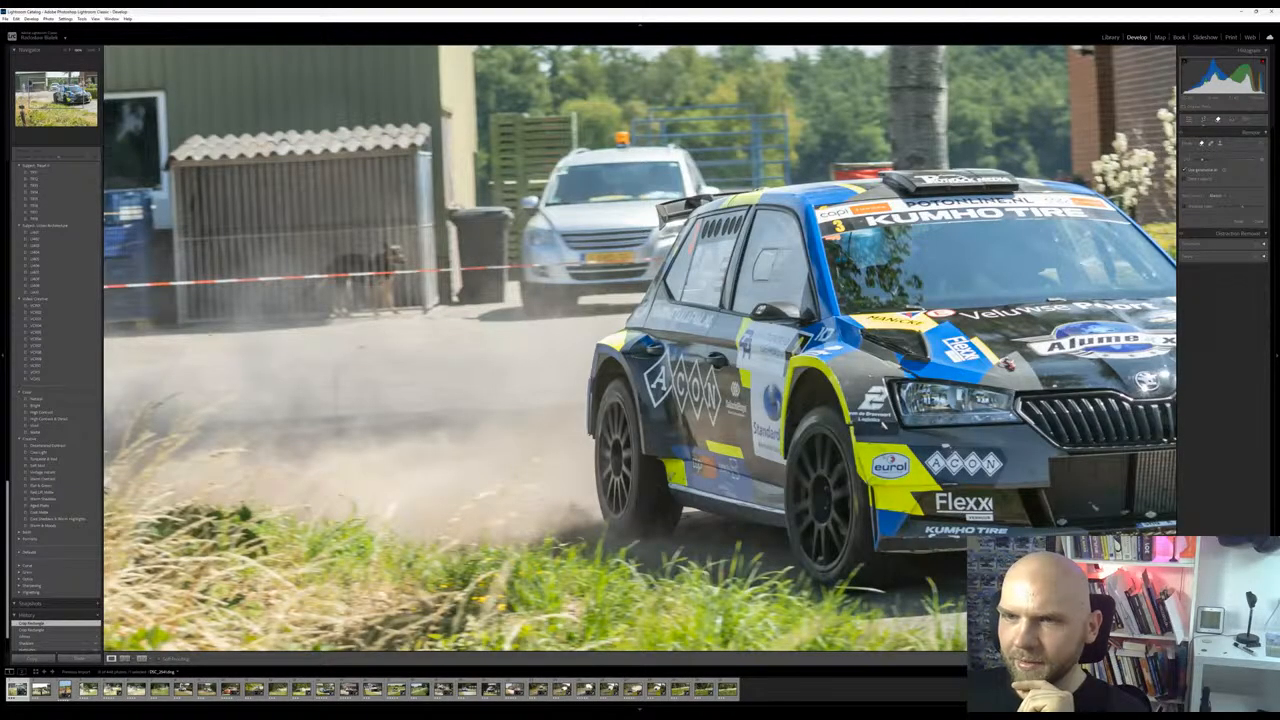
pyautogui.press('q')
pyautogui.moveTo(562, 165)
pyautogui.mouseDown()
pyautogui.moveTo(658, 150)
pyautogui.moveTo(714, 184)
pyautogui.moveTo(626, 218)
pyautogui.moveTo(652, 206)
pyautogui.moveTo(622, 282)
pyautogui.moveTo(525, 290)
pyautogui.moveTo(520, 260)
pyautogui.moveTo(560, 180)
pyautogui.moveTo(580, 220)
pyautogui.moveTo(598, 222)
pyautogui.moveTo(590, 278)
pyautogui.mouseUp()
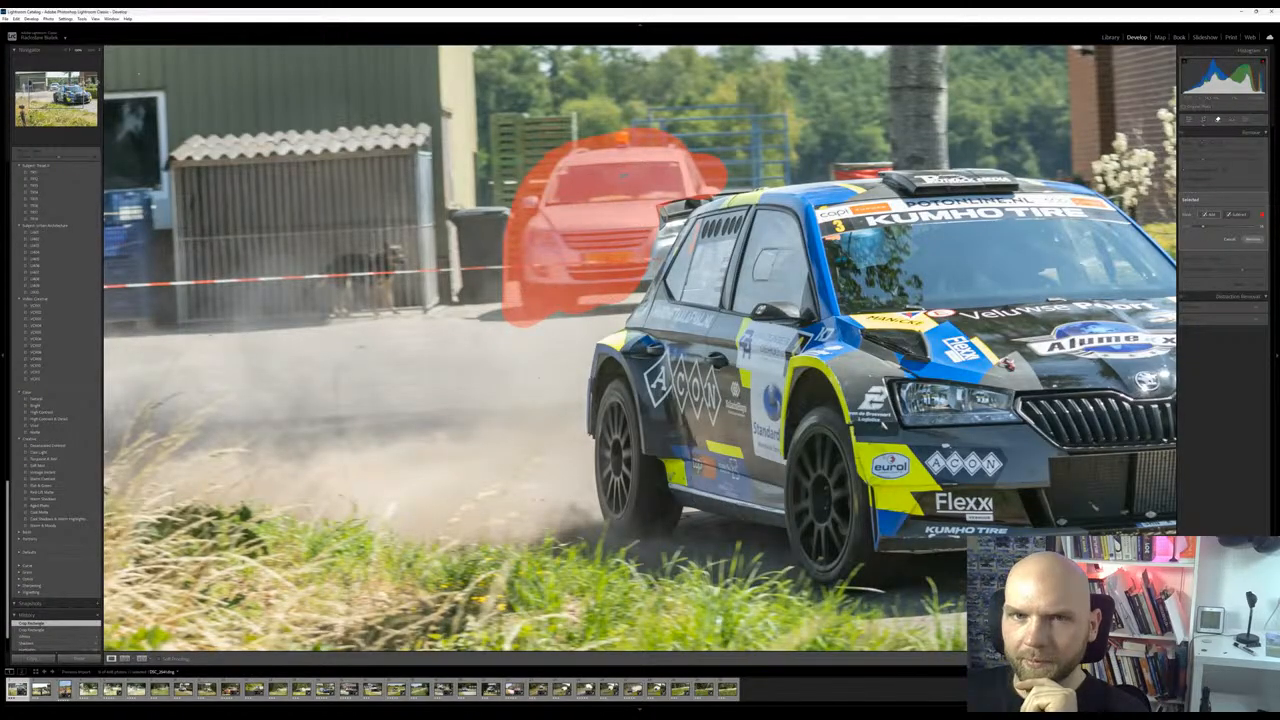
pyautogui.press('z')
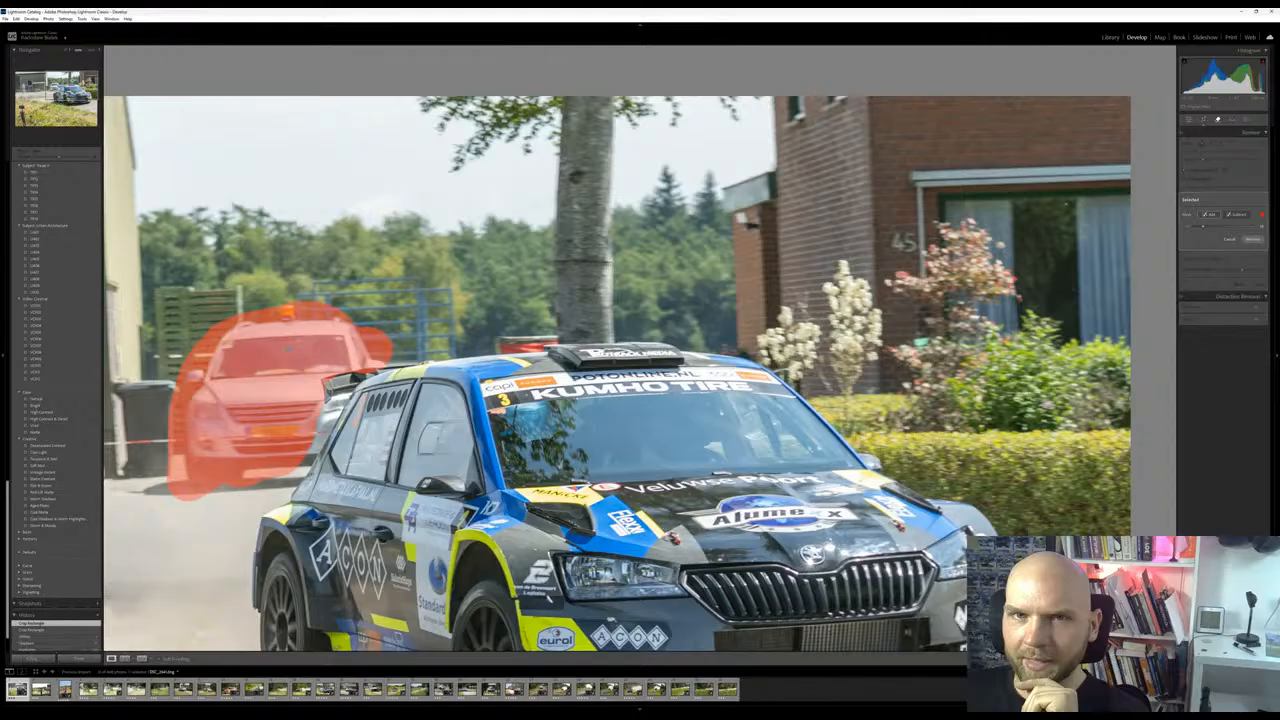
pyautogui.press('z')
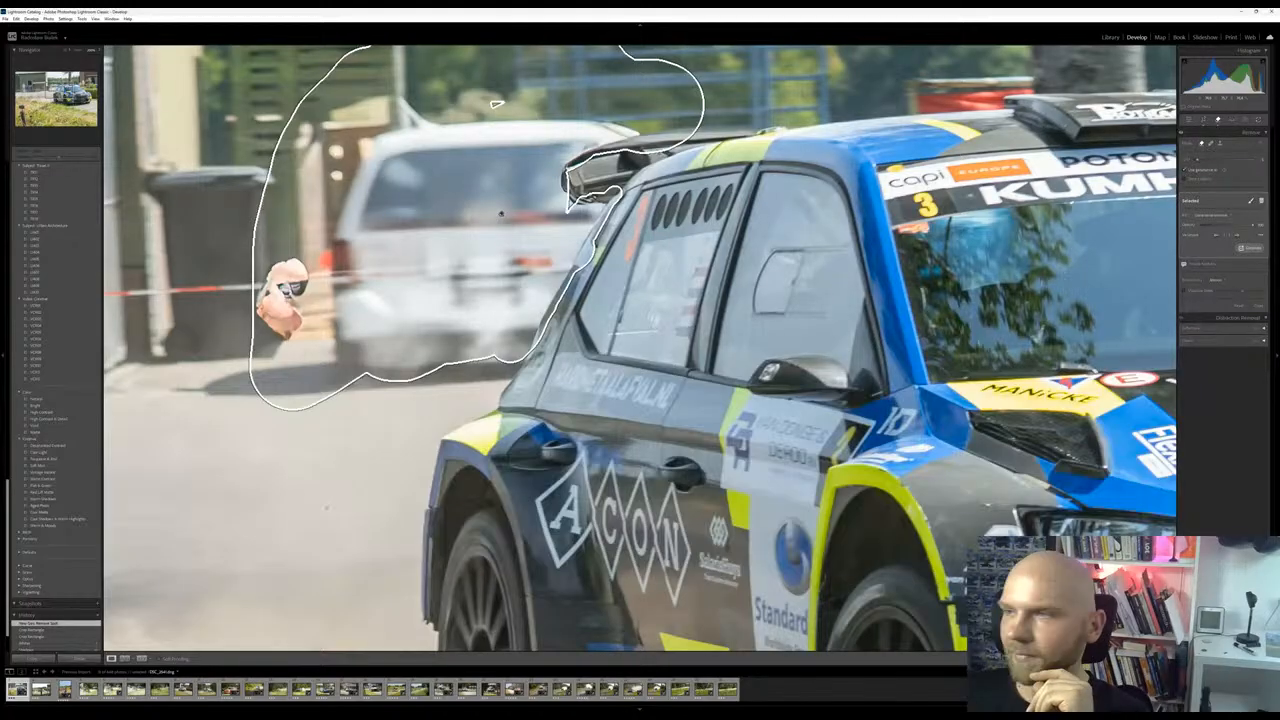
# Compare the generated variations for the area behind the Skoda, inspecting them close up and in the full frame
pyautogui.click(1238, 236)
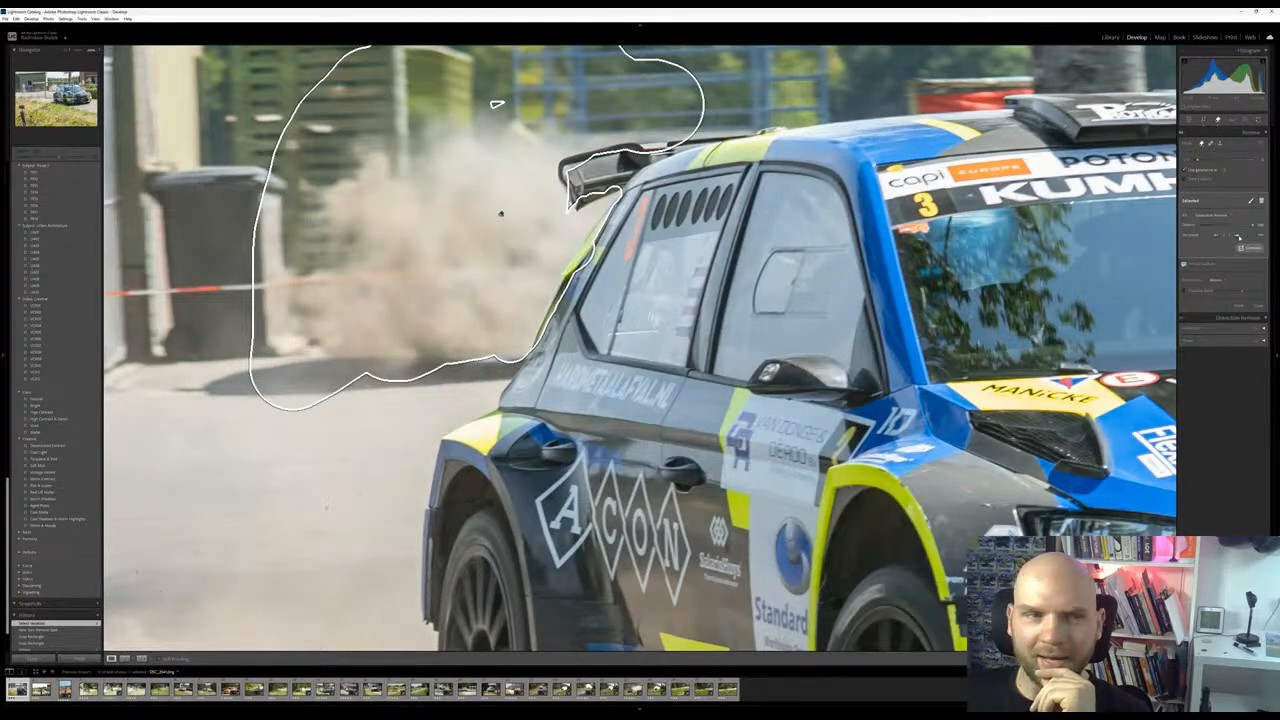
pyautogui.click(1238, 236)
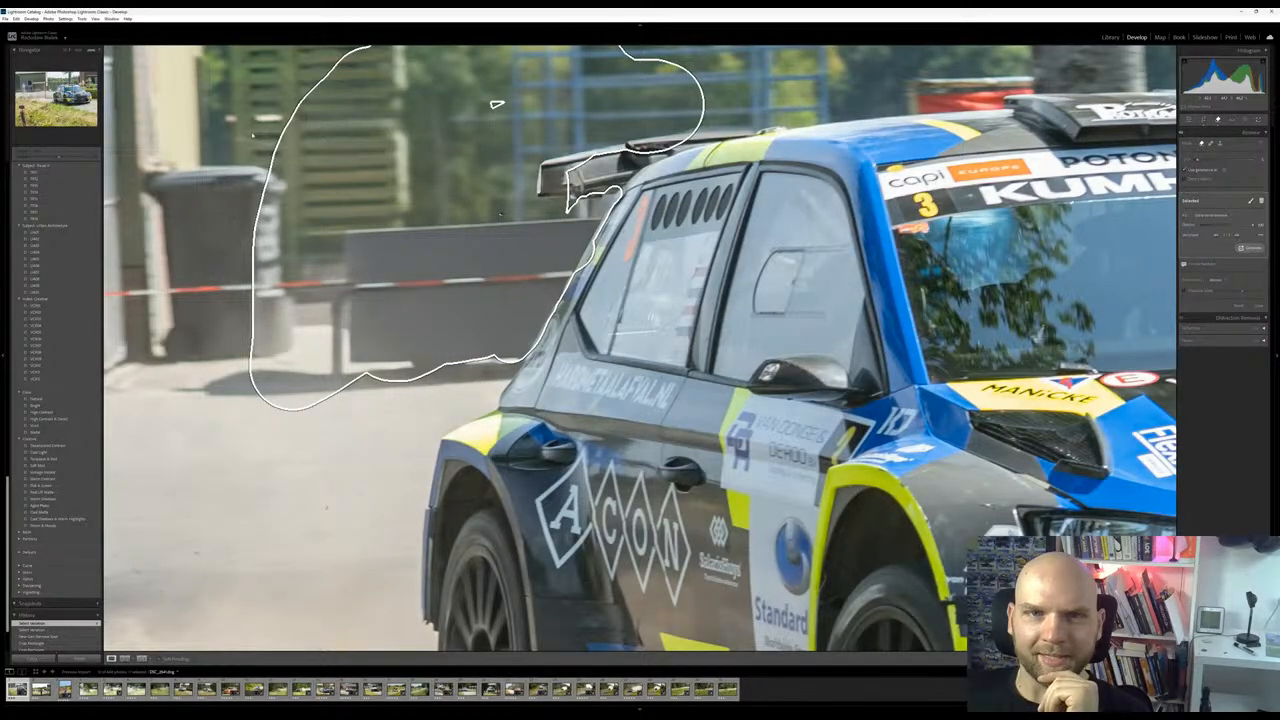
pyautogui.moveTo(497, 103); pyautogui.dragTo(816, 184)
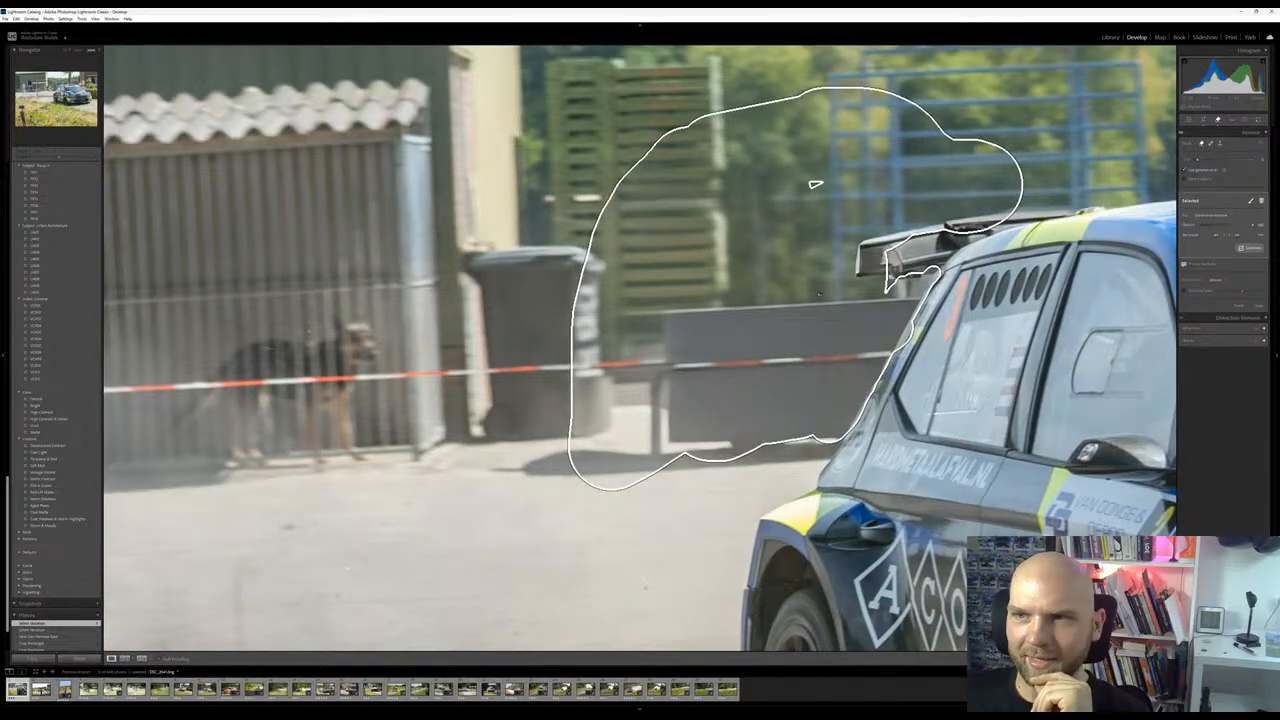
pyautogui.click(816, 184)
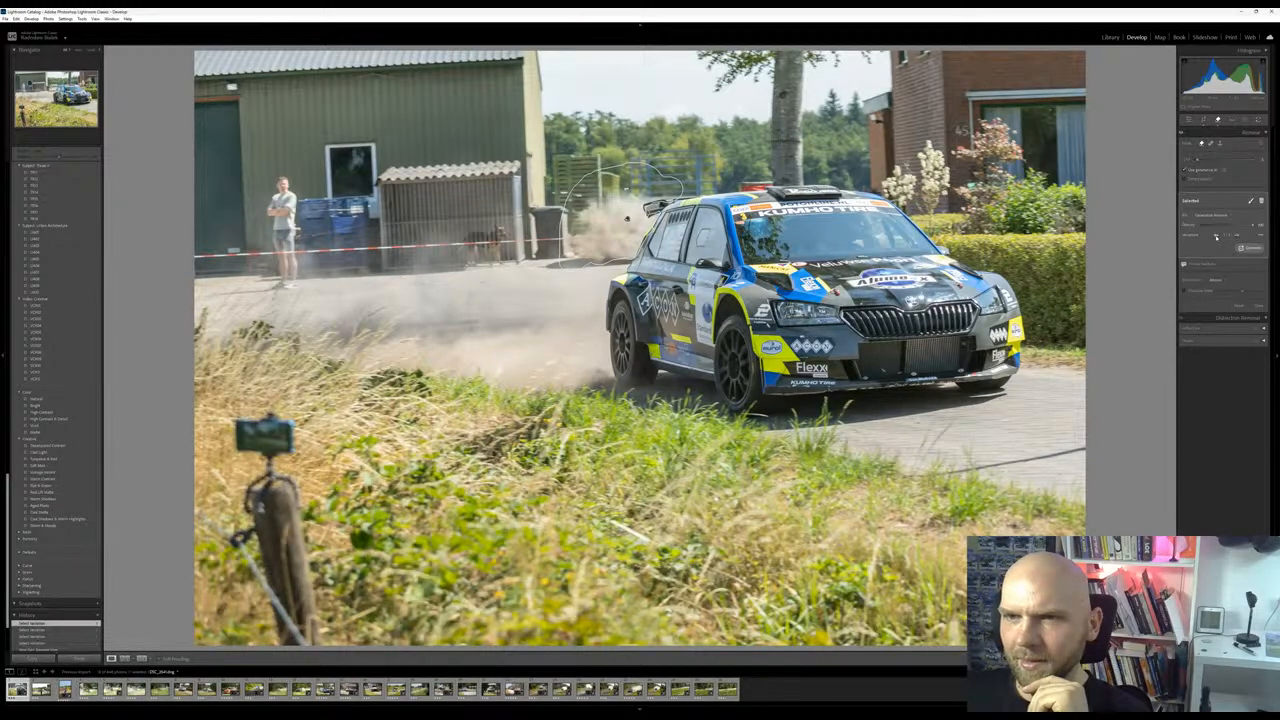
pyautogui.click(1217, 237)
pyautogui.click(1231, 239)
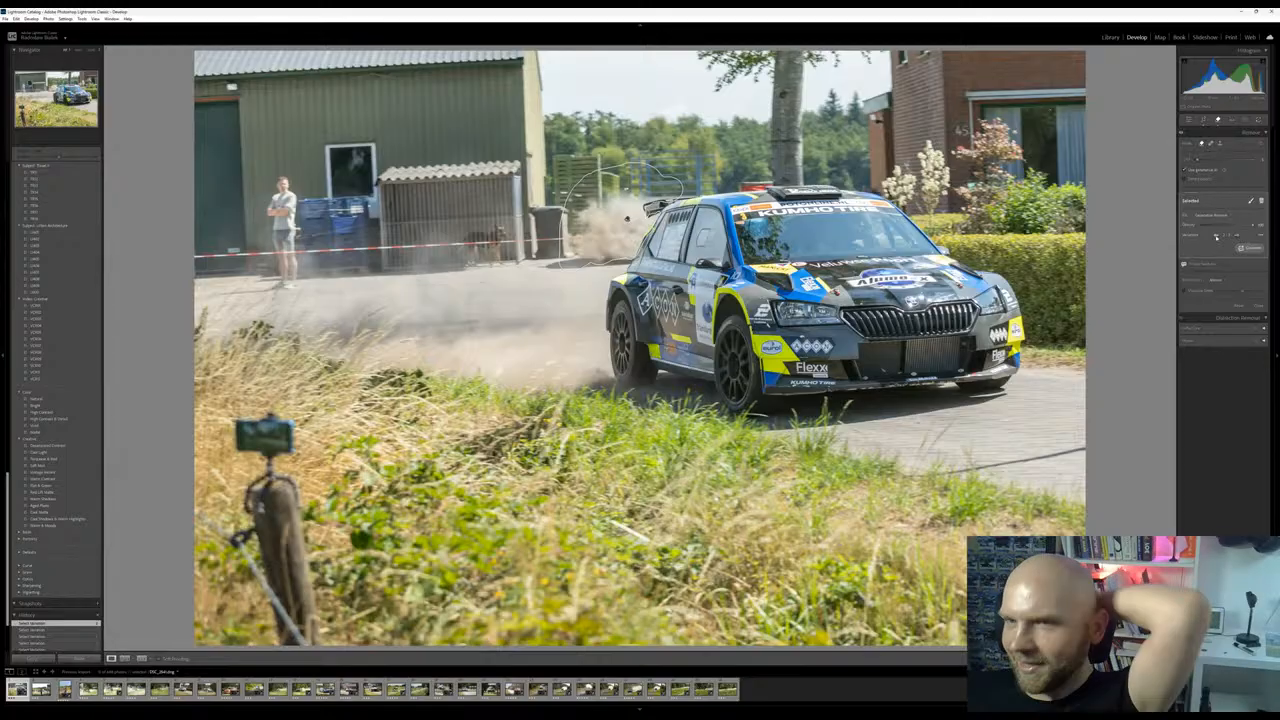
pyautogui.click(1216, 236)
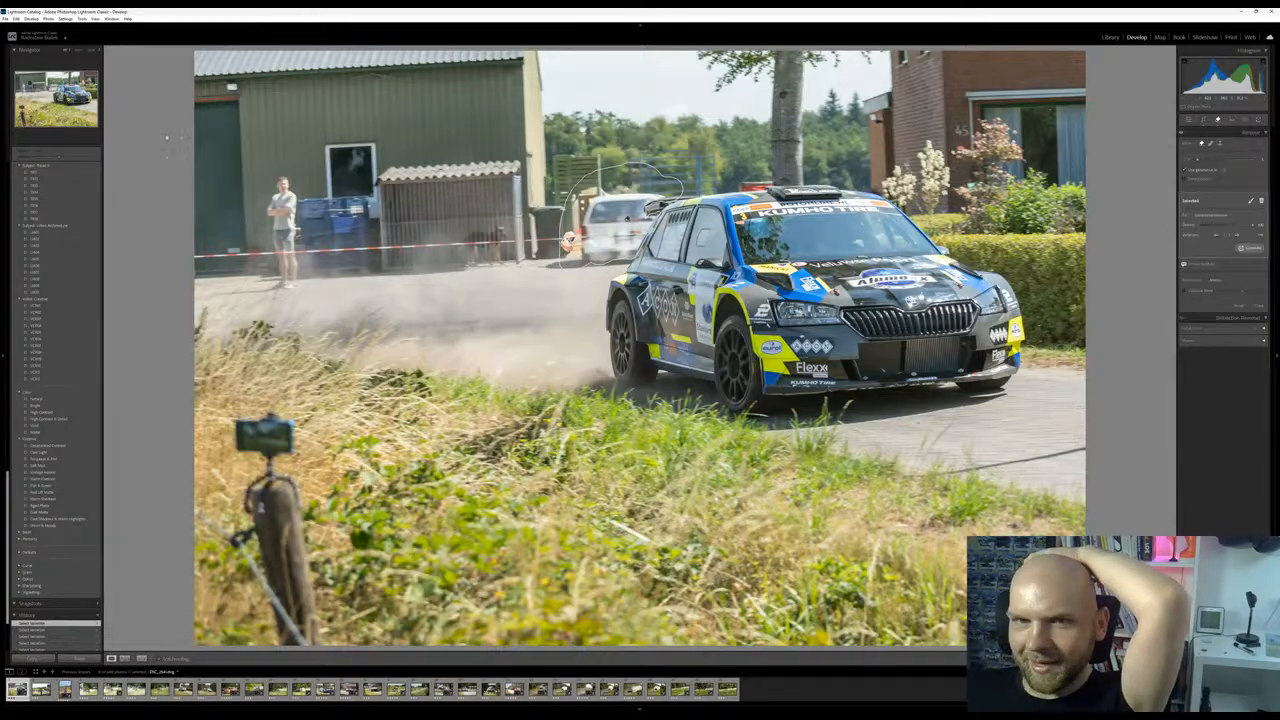
pyautogui.click(810, 370)
pyautogui.moveTo(69, 101); pyautogui.dragTo(50, 90)
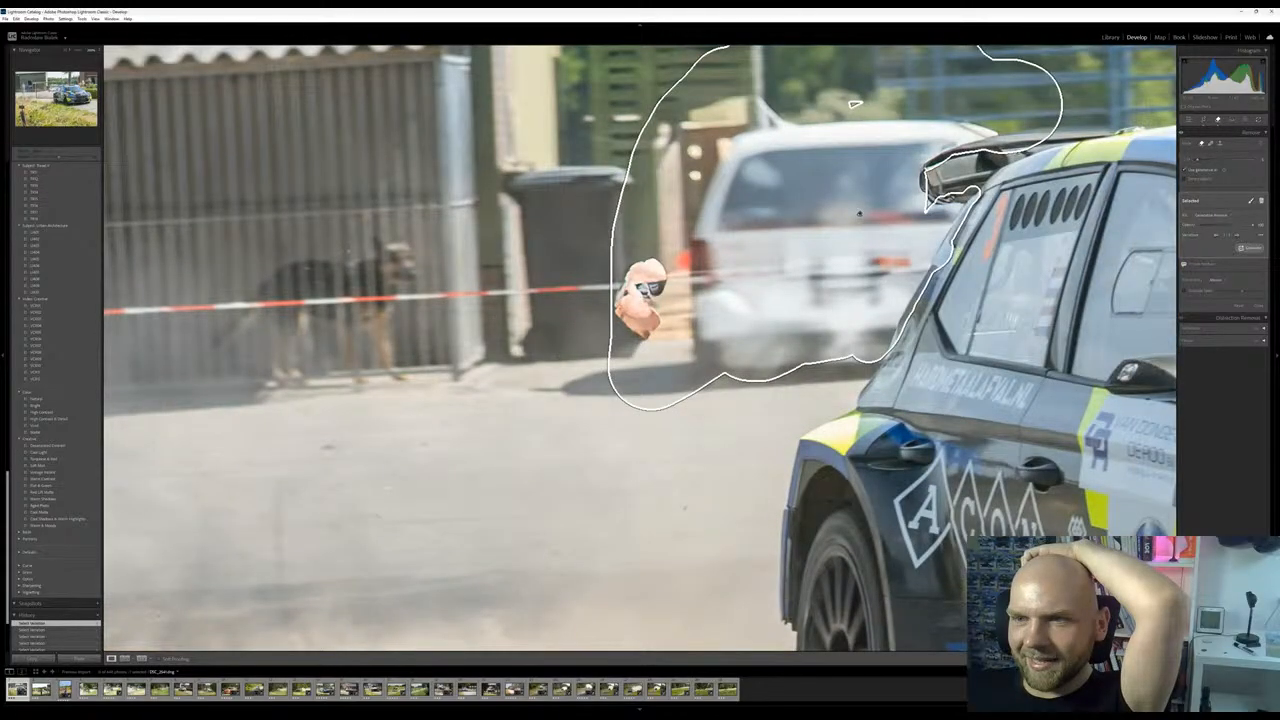
pyautogui.press('z')
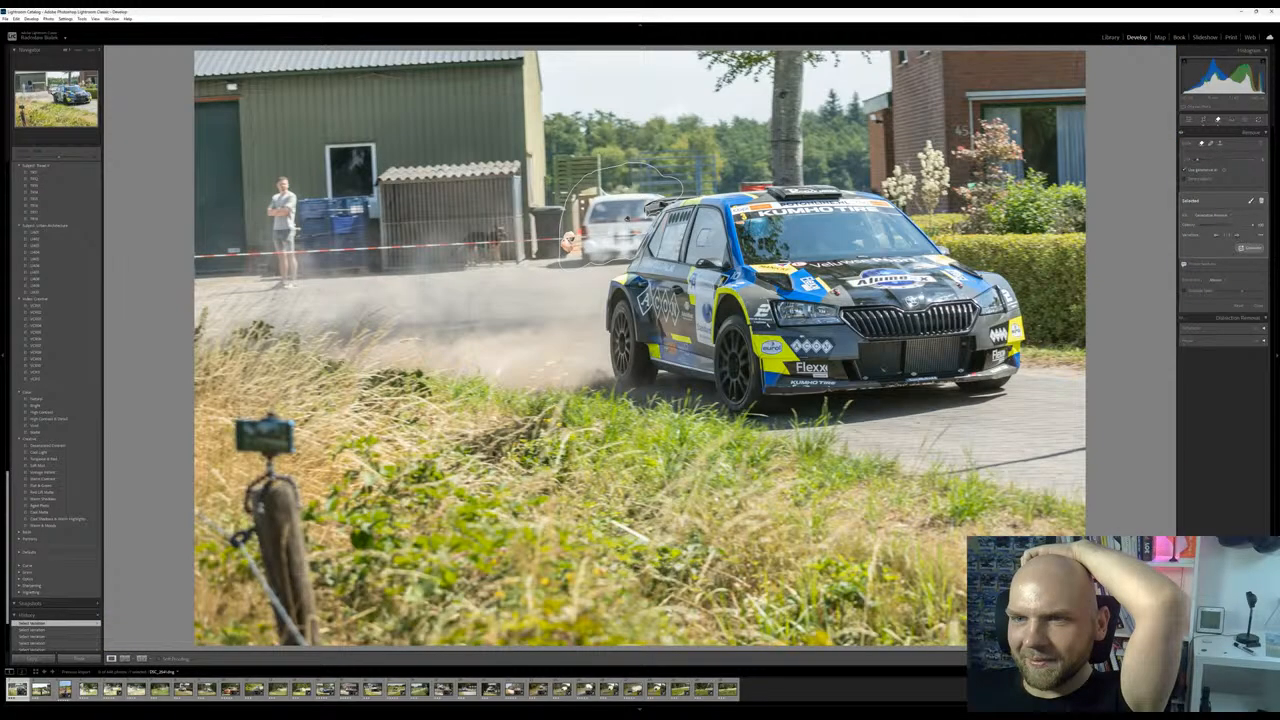
# Step through further variations for the removed car, including a newly generated set
pyautogui.click(1238, 236)
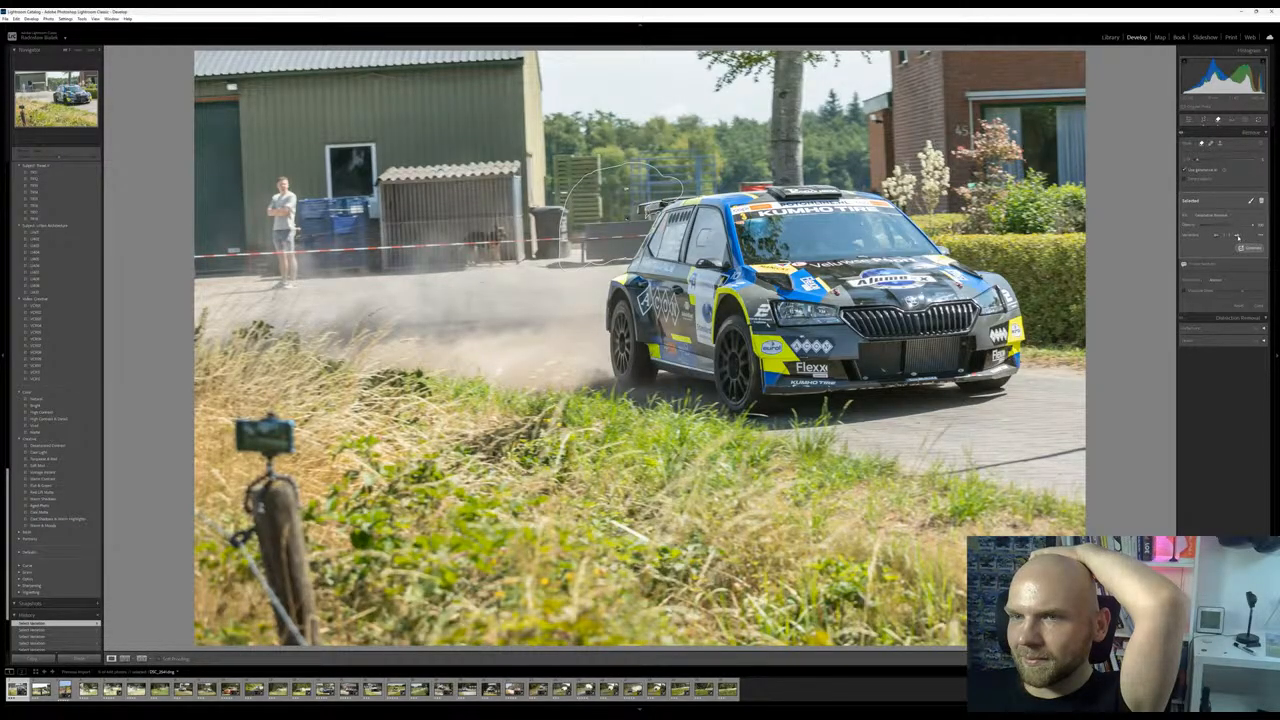
pyautogui.click(1238, 236)
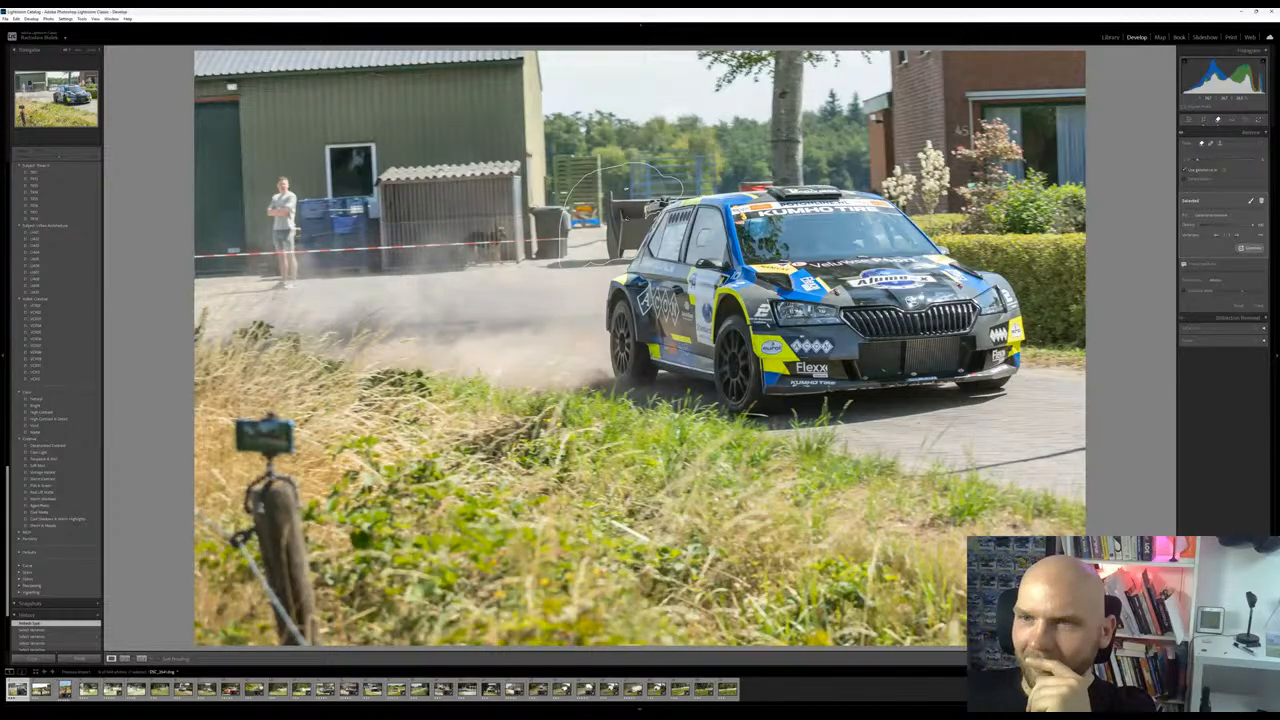
pyautogui.click(1239, 236)
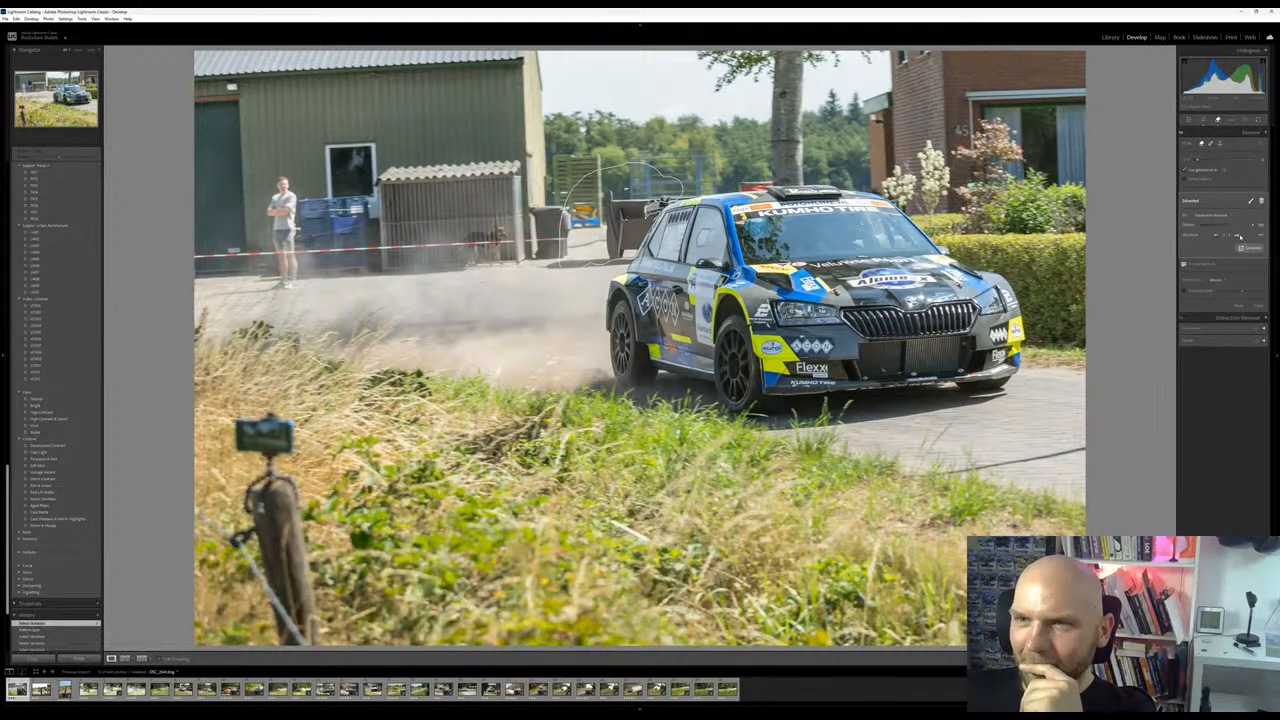
pyautogui.click(1239, 236)
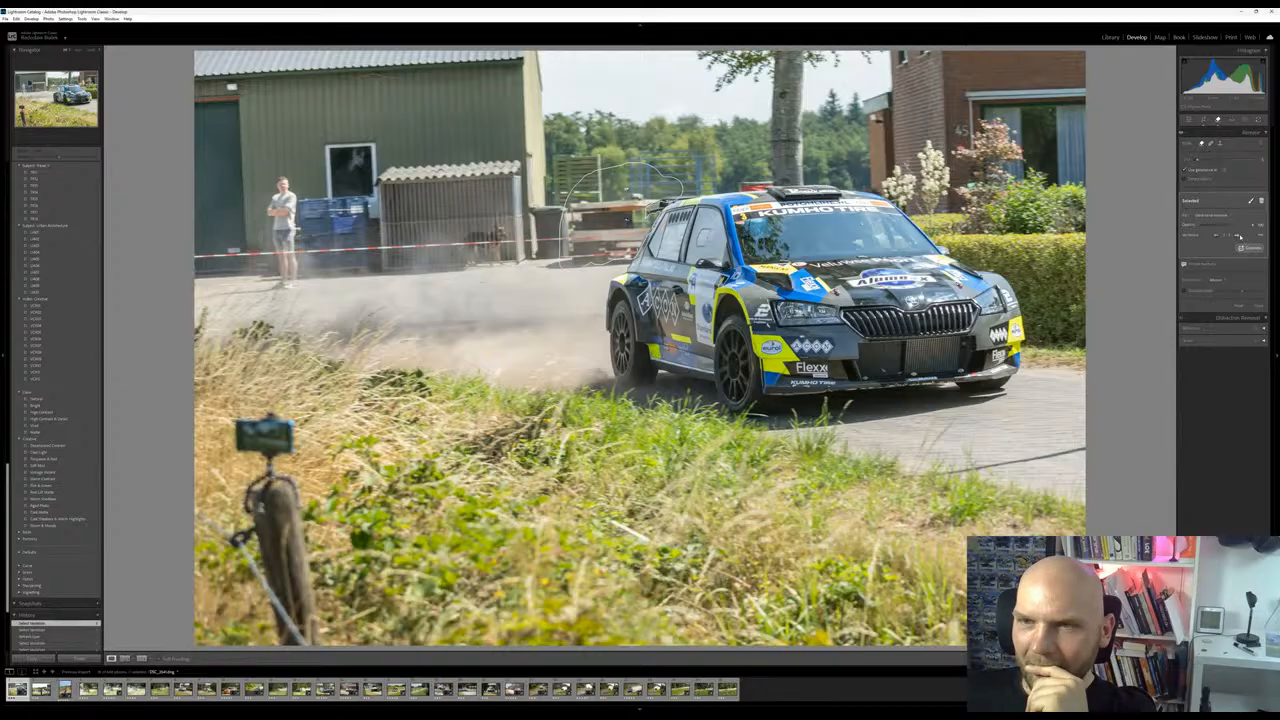
pyautogui.click(1239, 236)
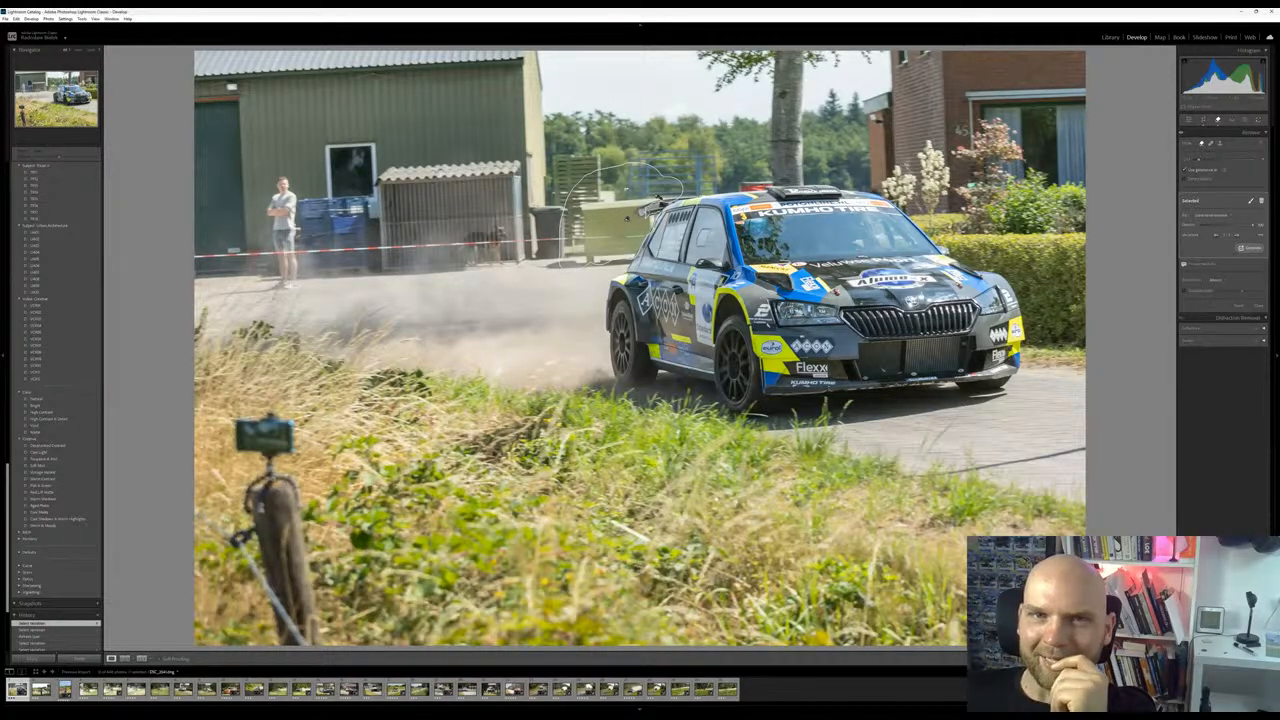
# Delete the generative removal behind the Skoda and check the original silver car in the background
pyautogui.click(78, 50)
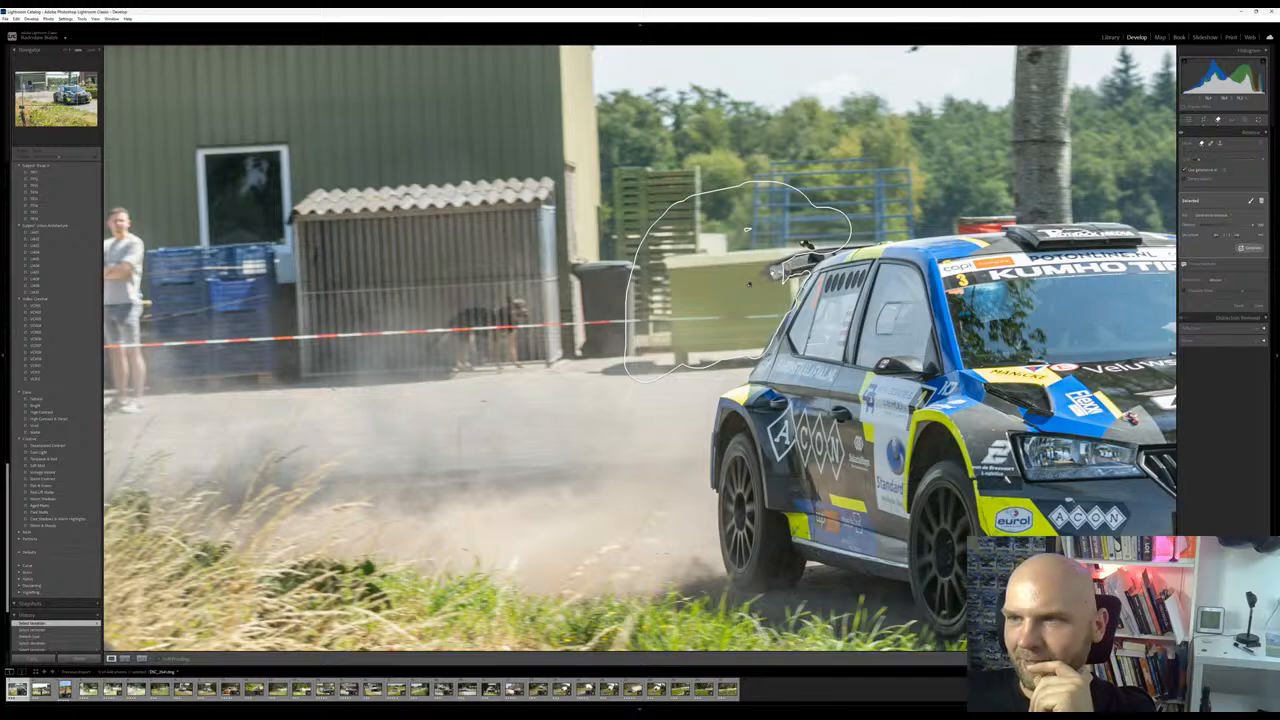
pyautogui.click(1262, 201)
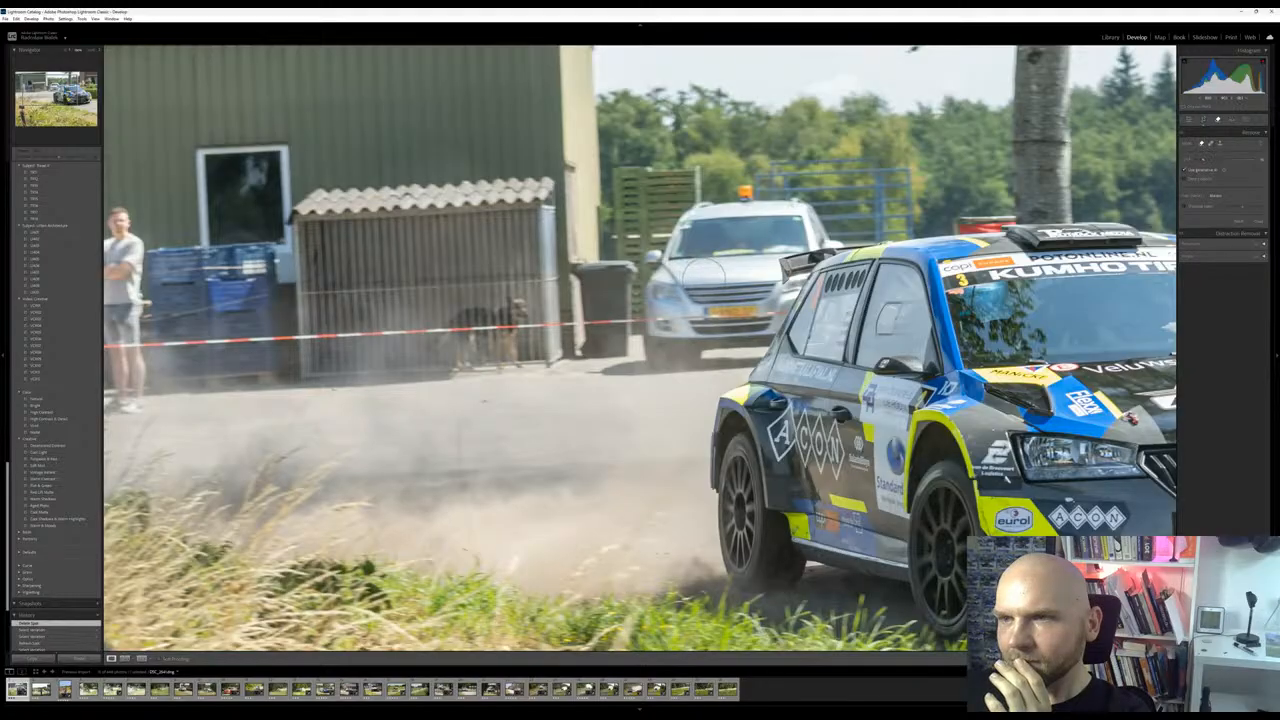
pyautogui.moveTo(740, 272); pyautogui.dragTo(633, 259)
pyautogui.press('z')
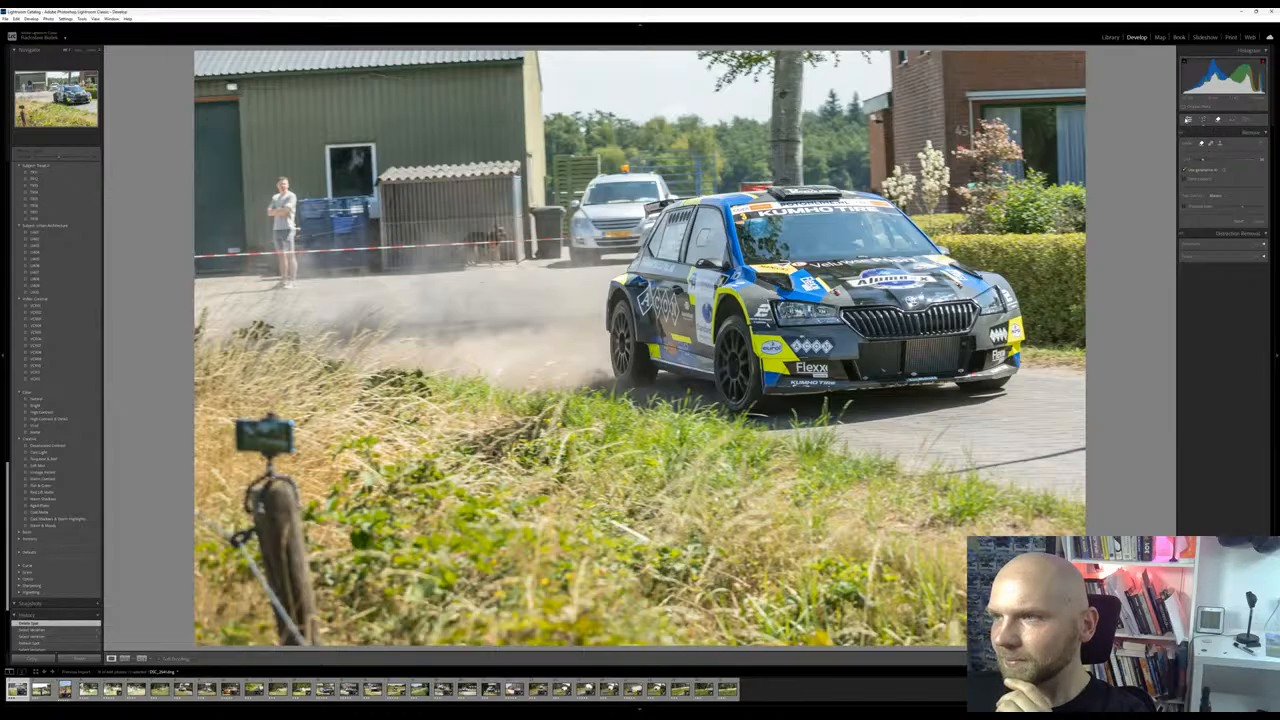
# Raise the Skoda photo's exposure, texture and clarity slightly and adjust its orange luminance
pyautogui.click(1189, 119)
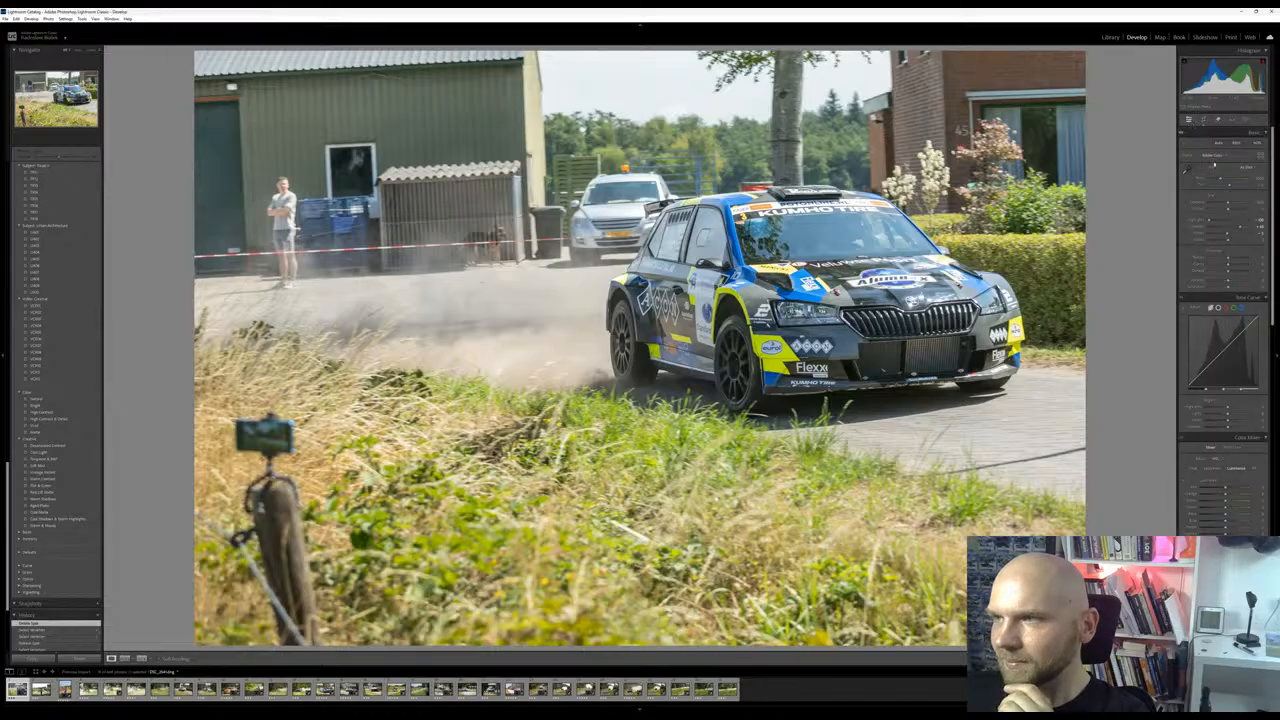
pyautogui.moveTo(1229, 204); pyautogui.dragTo(1181, 219)
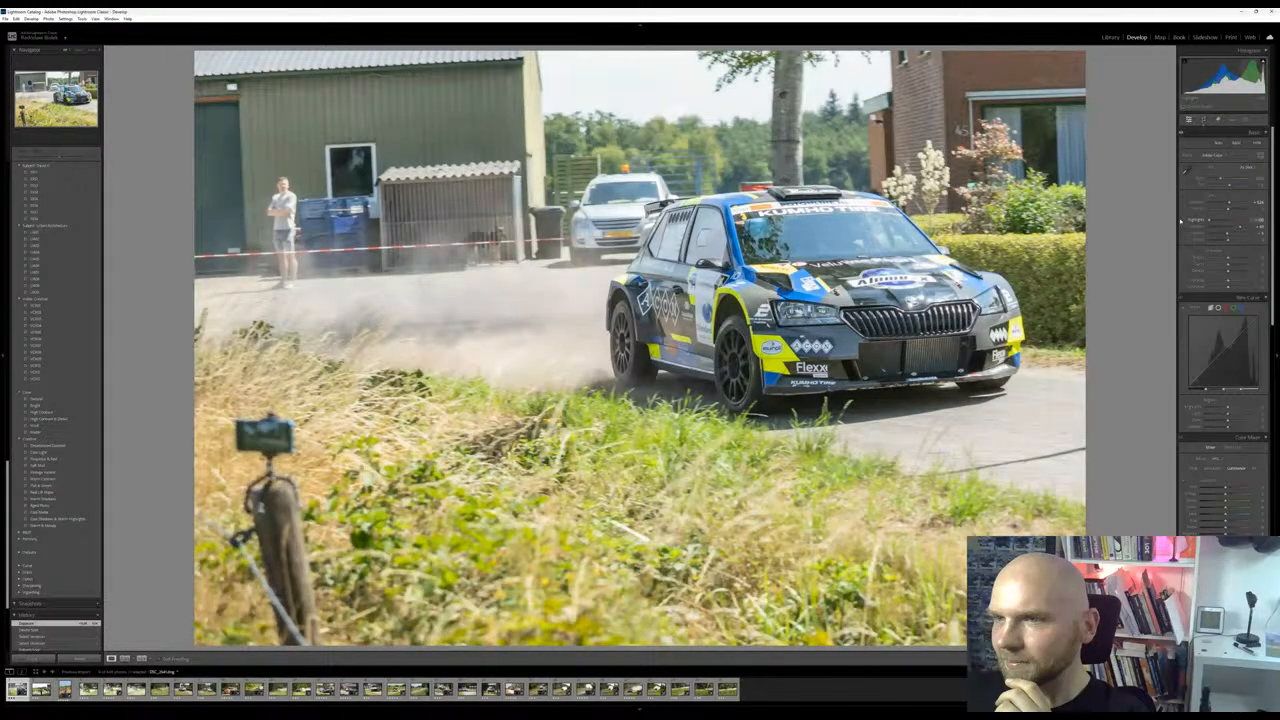
pyautogui.moveTo(1229, 264)
pyautogui.mouseDown()
pyautogui.moveTo(1244, 260)
pyautogui.moveTo(1232, 260)
pyautogui.mouseUp()
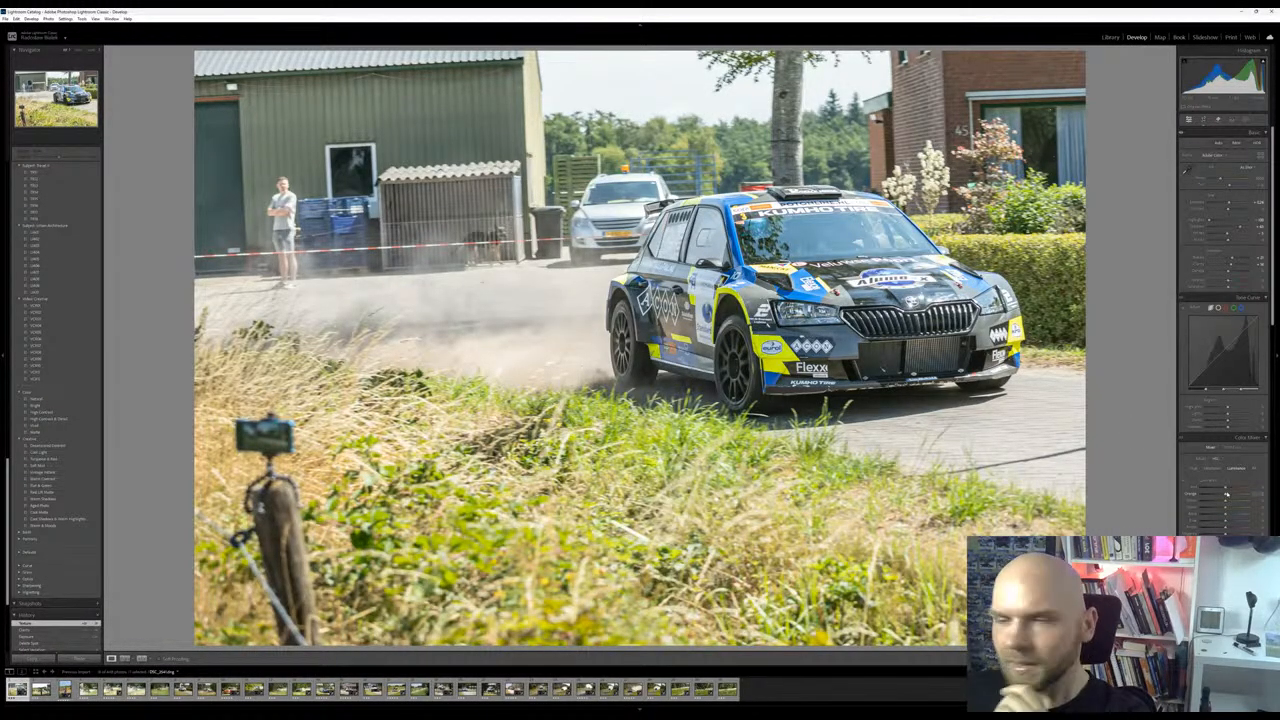
pyautogui.moveTo(1228, 496)
pyautogui.mouseDown()
pyautogui.moveTo(1241, 495)
pyautogui.moveTo(1225, 504)
pyautogui.mouseUp()
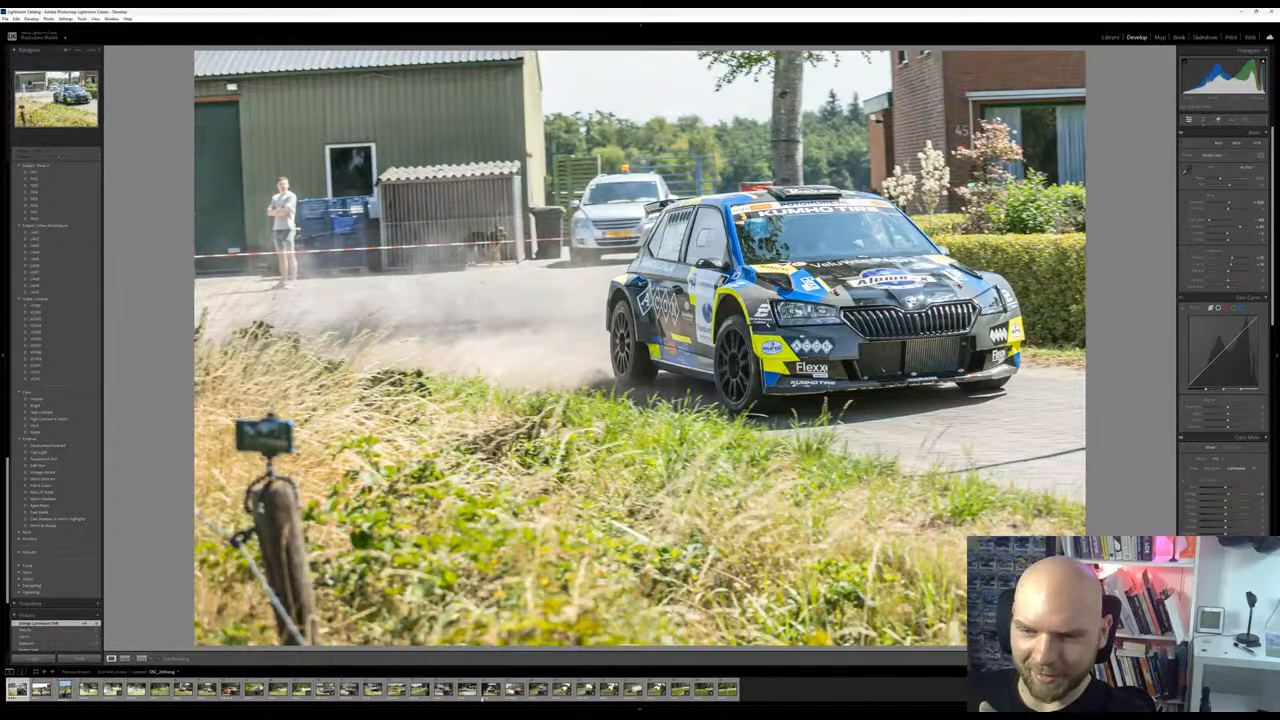
# Review the last photos in the filmstrip, going back from the final one to the blue and white Mitsubishi, and inspect that car close up
pyautogui.click(727, 689)
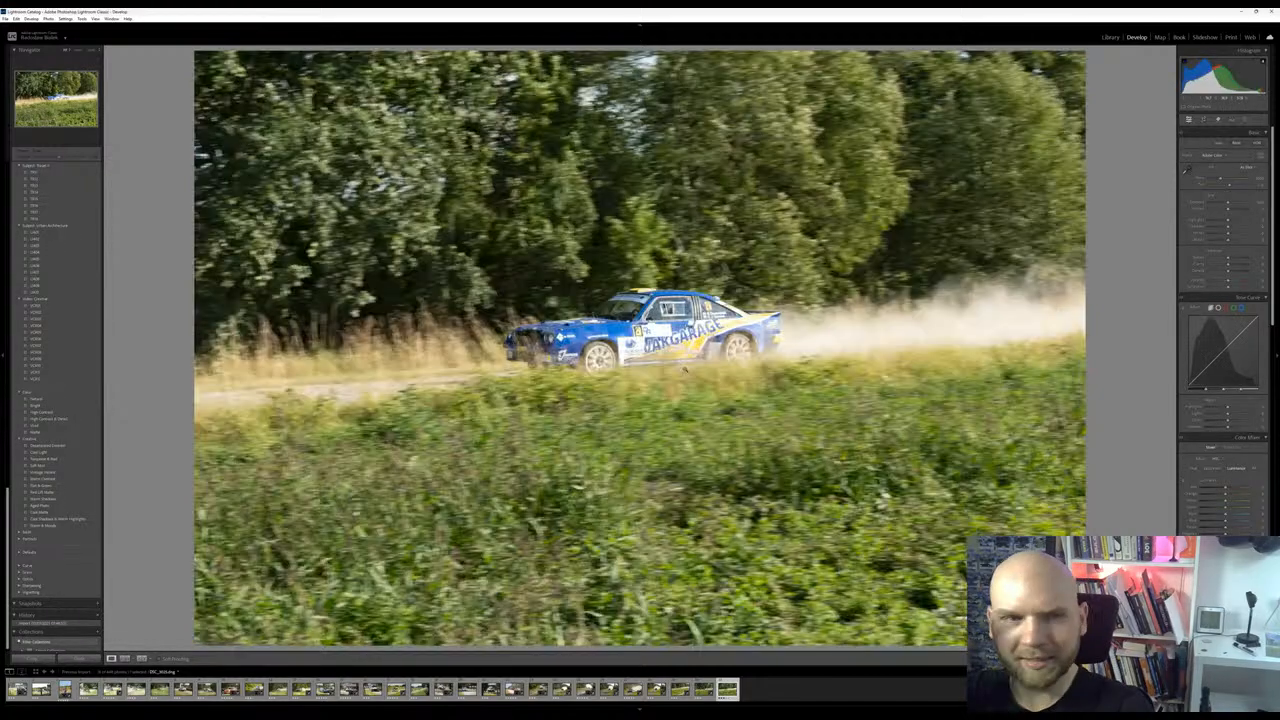
pyautogui.press('Left')
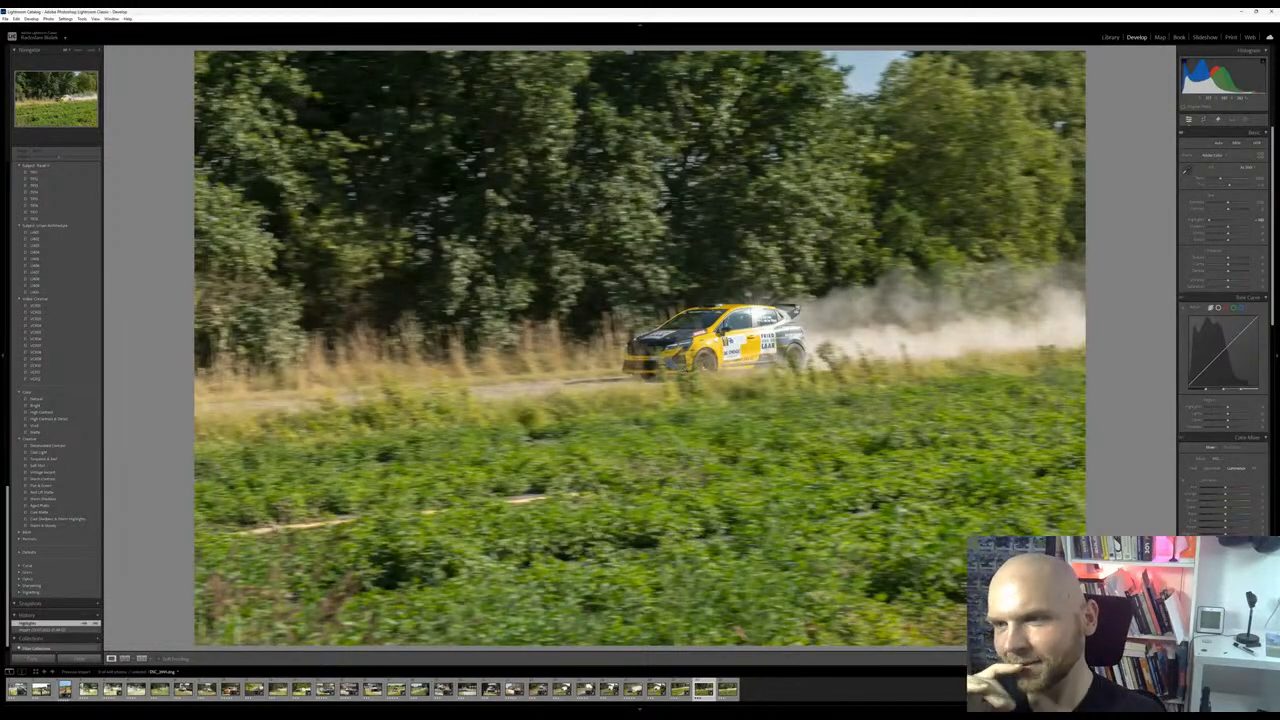
pyautogui.press('Left')
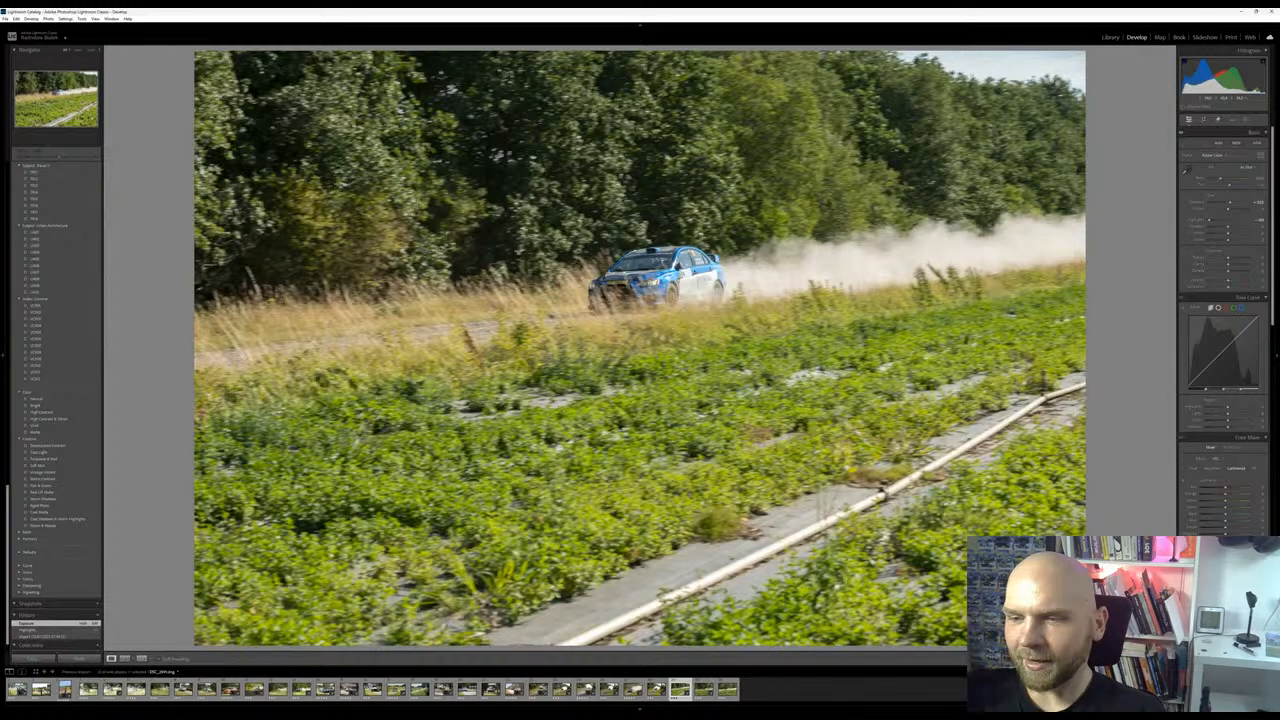
pyautogui.click(693, 289)
pyautogui.moveTo(693, 289); pyautogui.dragTo(797, 322)
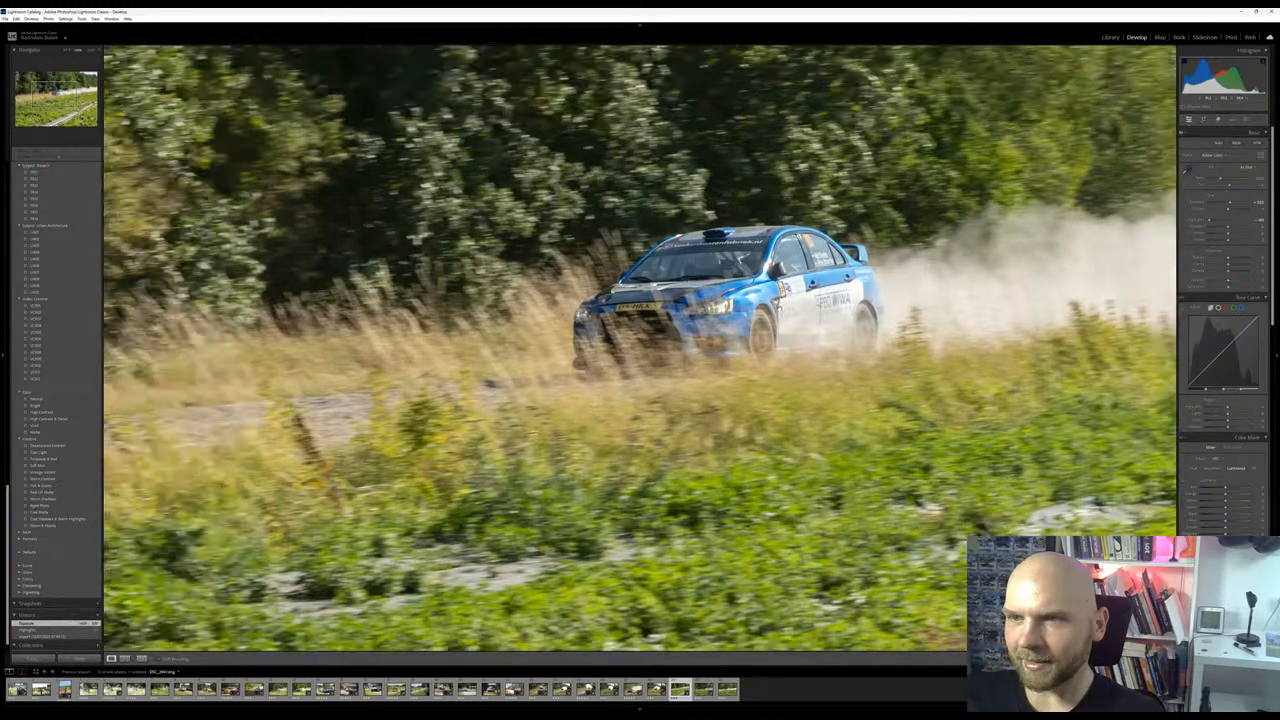
# Move on to the photo of the yellow rally car and crop it tighter around the car and its dust trail
pyautogui.click(790, 317)
pyautogui.press('Right')
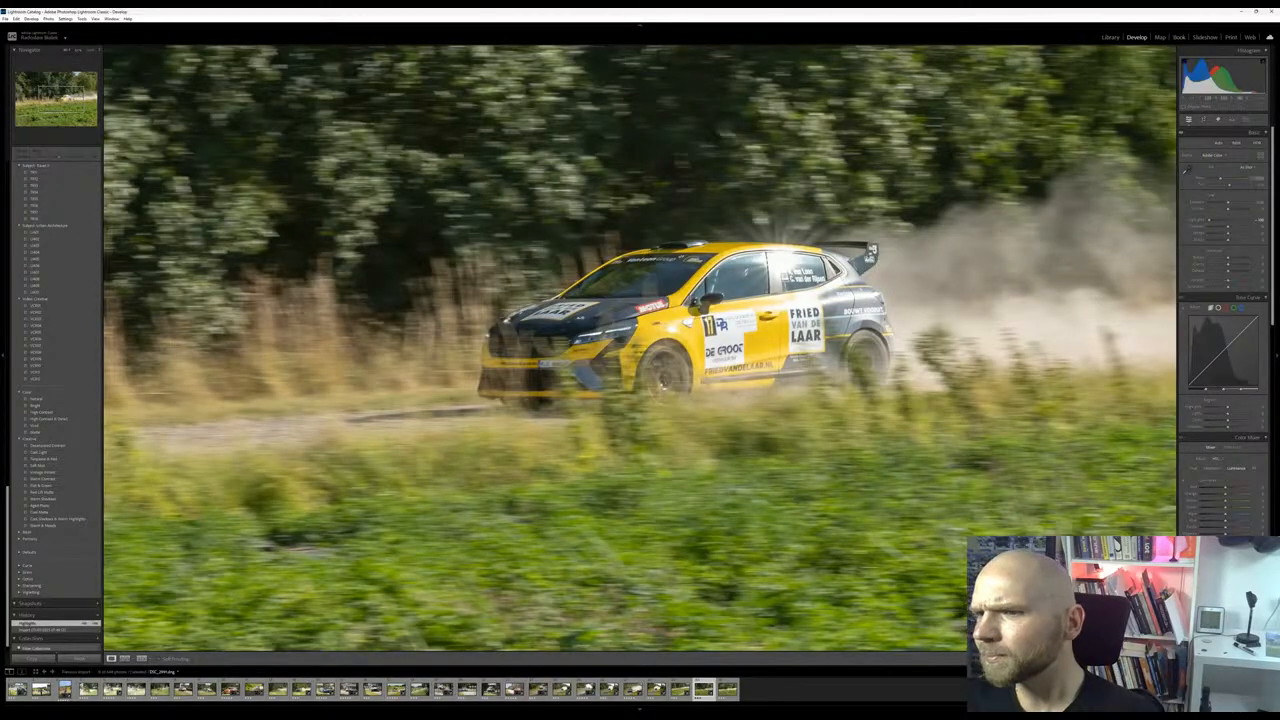
pyautogui.click(790, 290)
pyautogui.click(1204, 121)
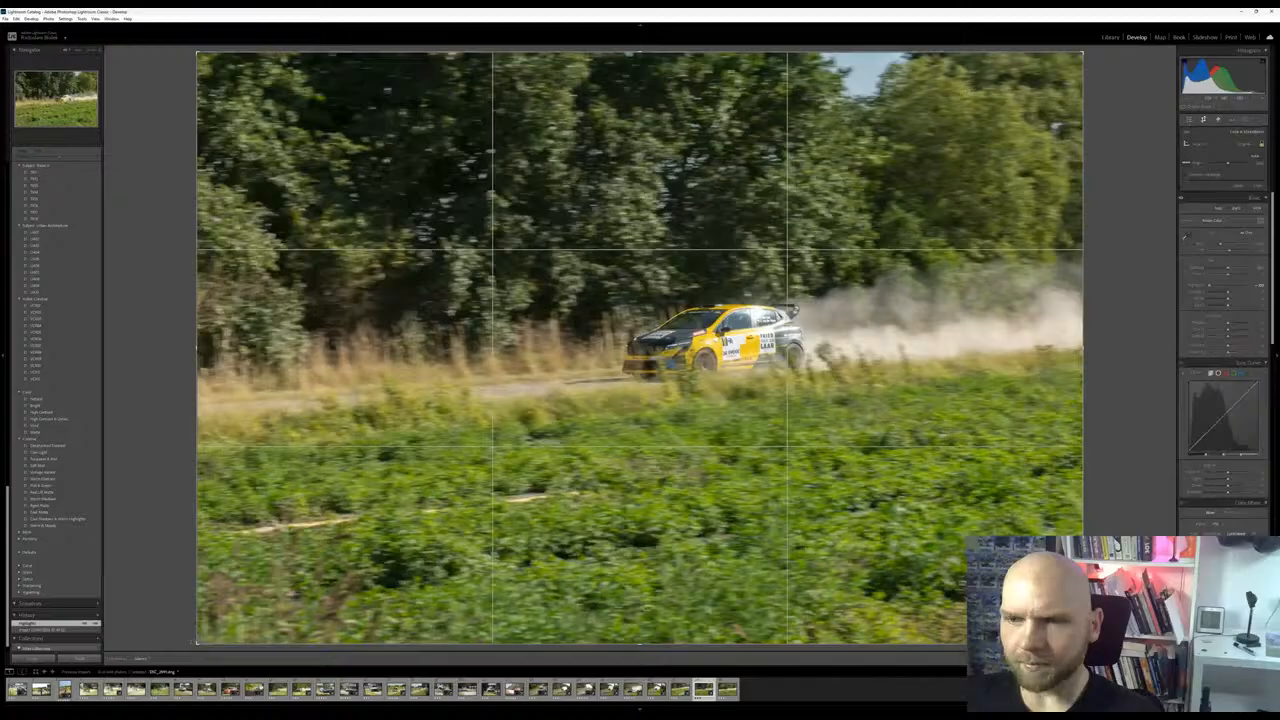
pyautogui.moveTo(195, 644); pyautogui.dragTo(272, 568)
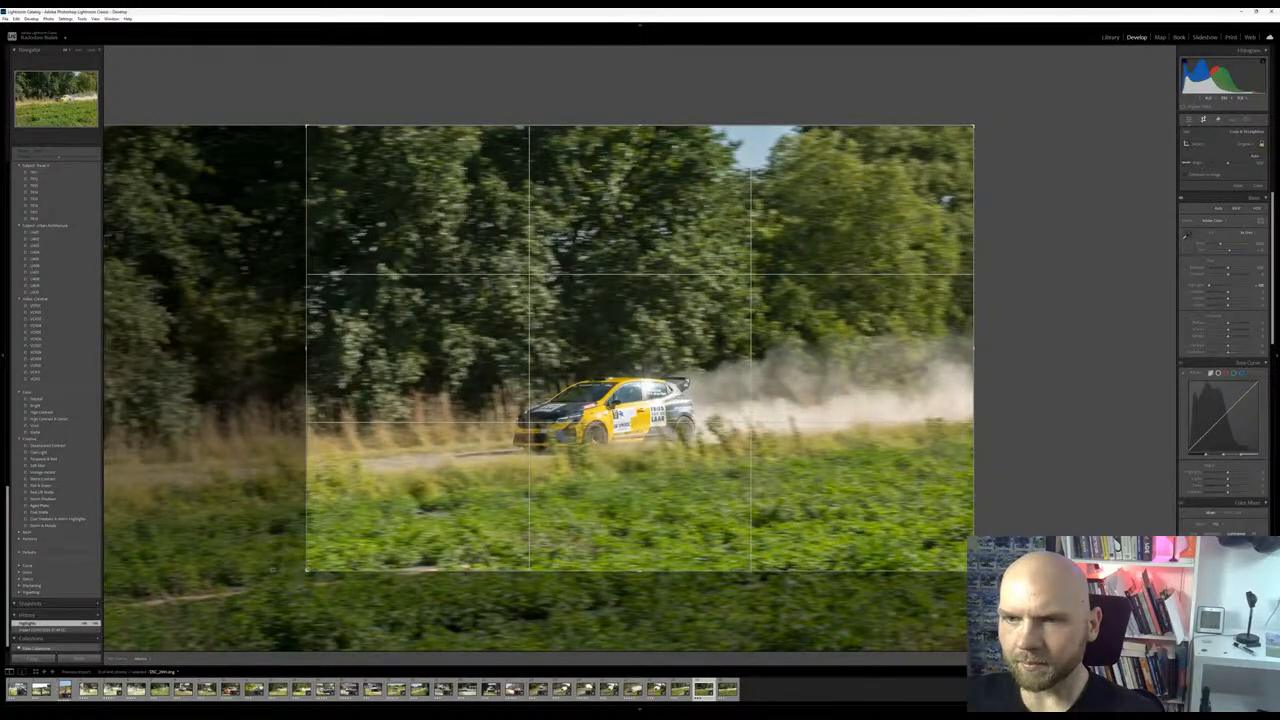
pyautogui.press('Return')
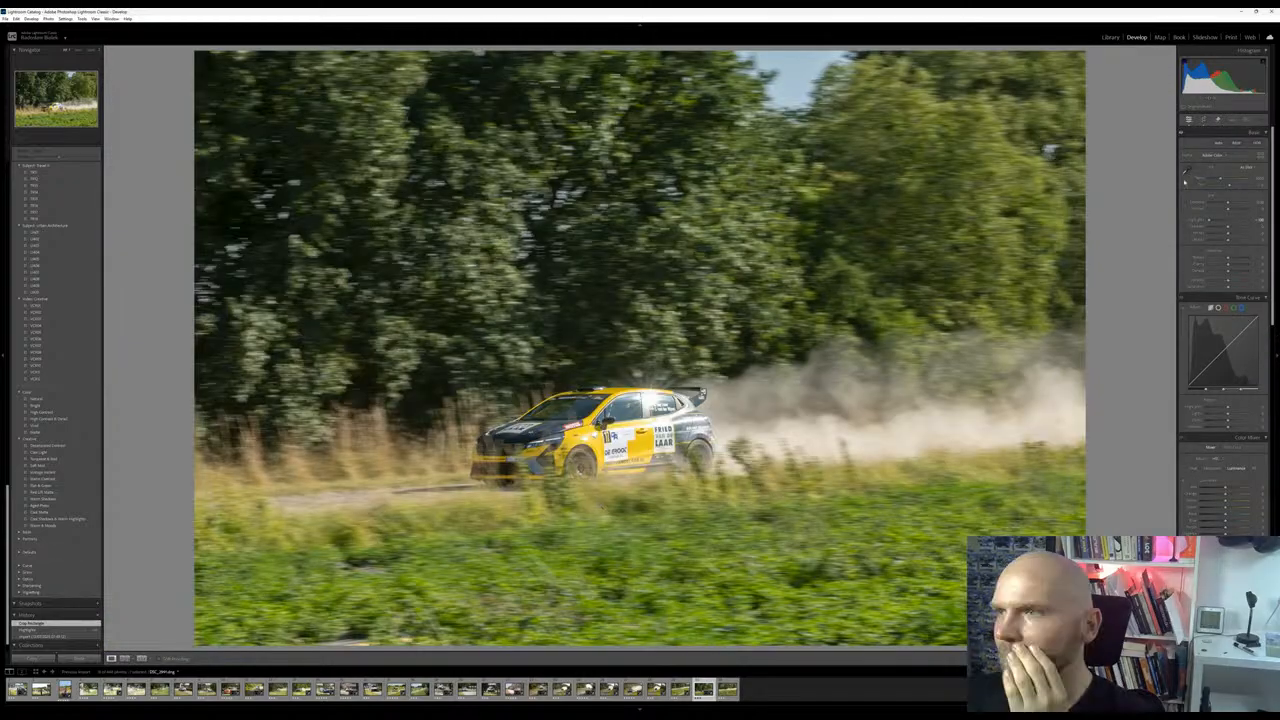
# Rotate the yellow car photo a few degrees clockwise within its crop, then check the framing and the car close up
pyautogui.press('r')
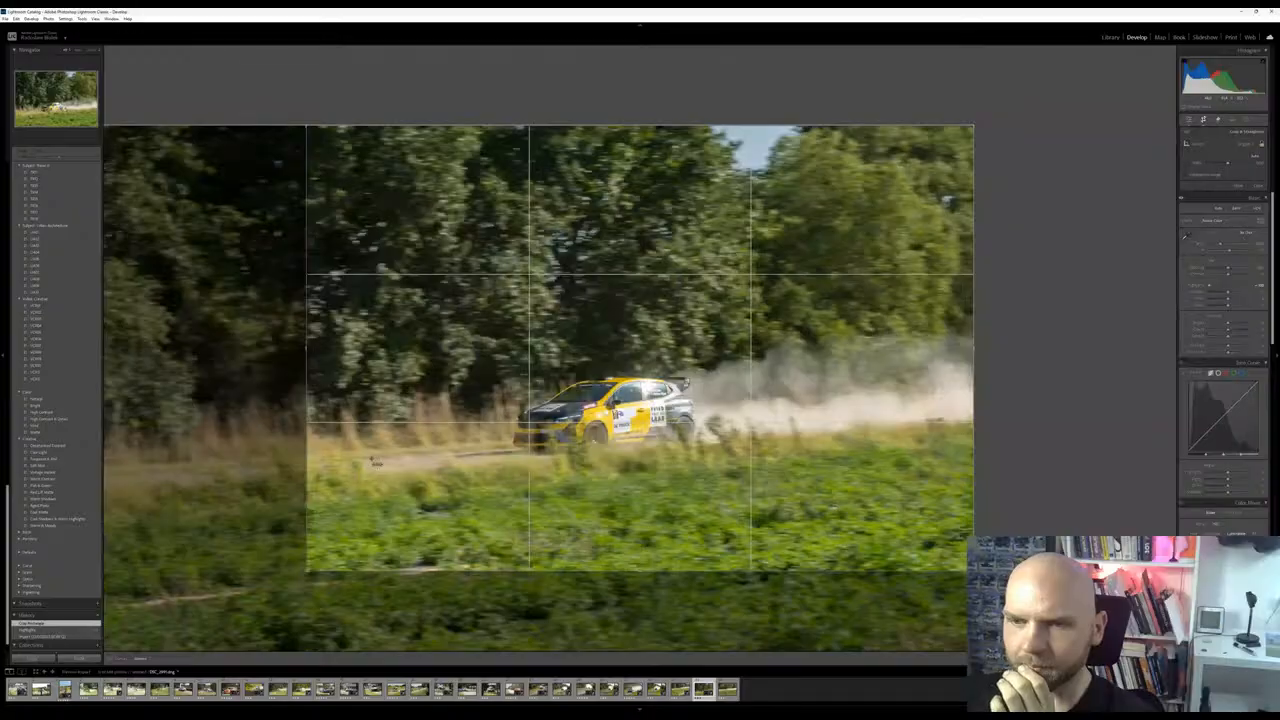
pyautogui.moveTo(997, 398); pyautogui.dragTo(1037, 453)
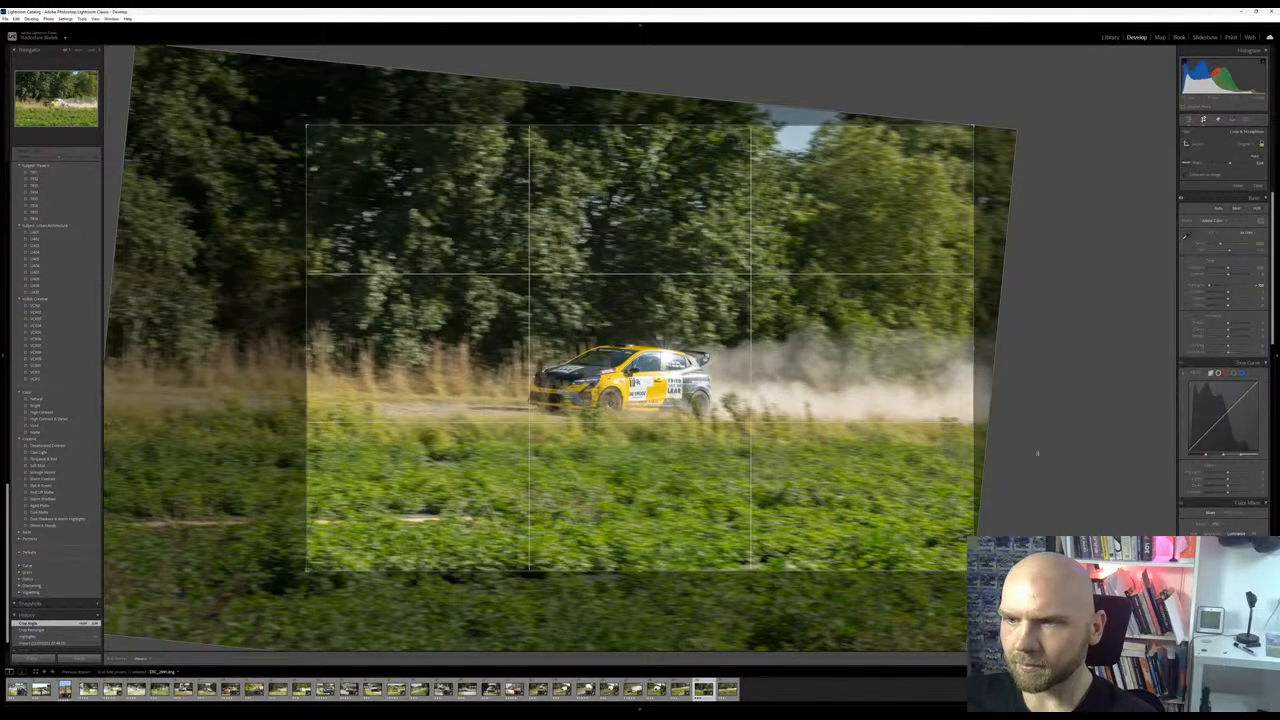
pyautogui.press('Return')
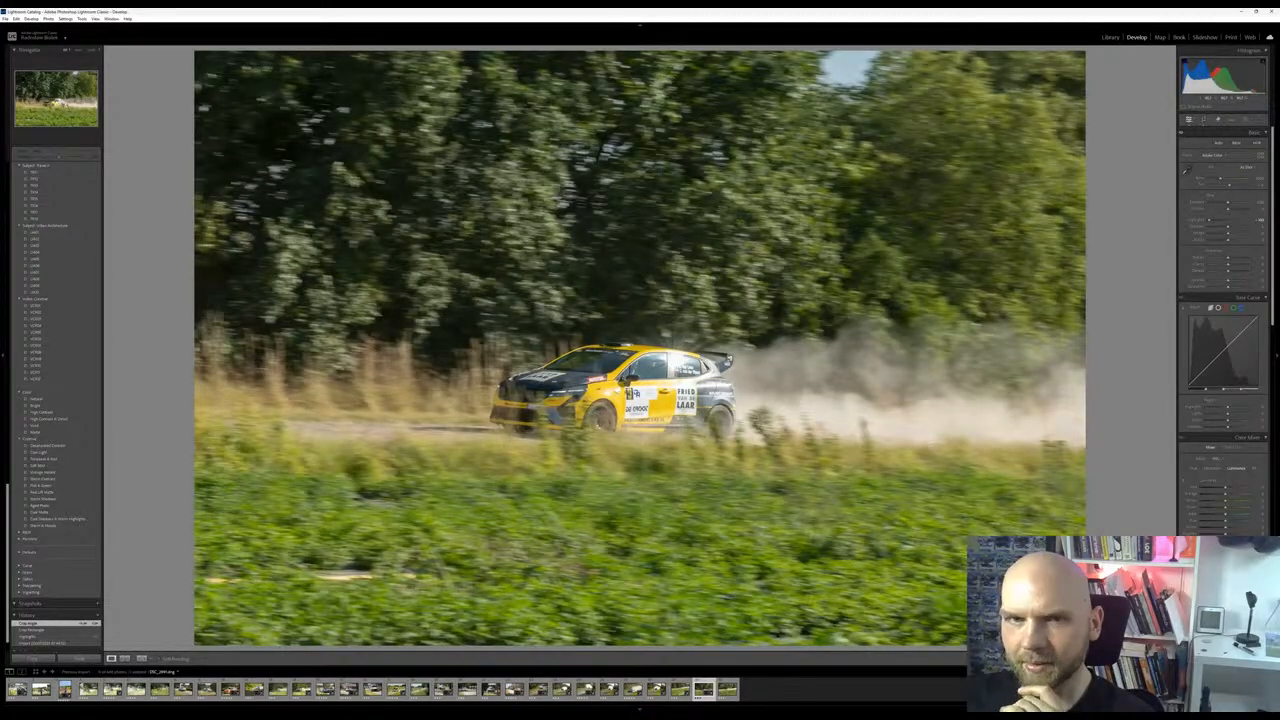
pyautogui.click(1203, 121)
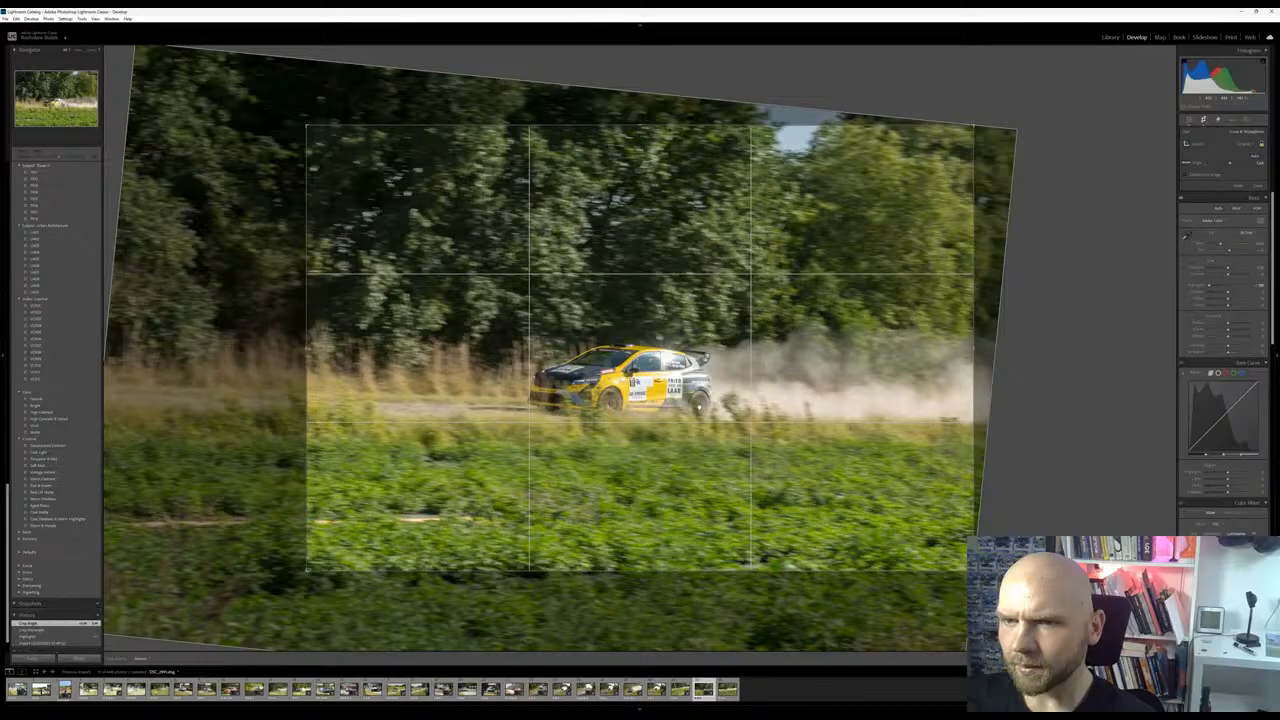
pyautogui.press('Return')
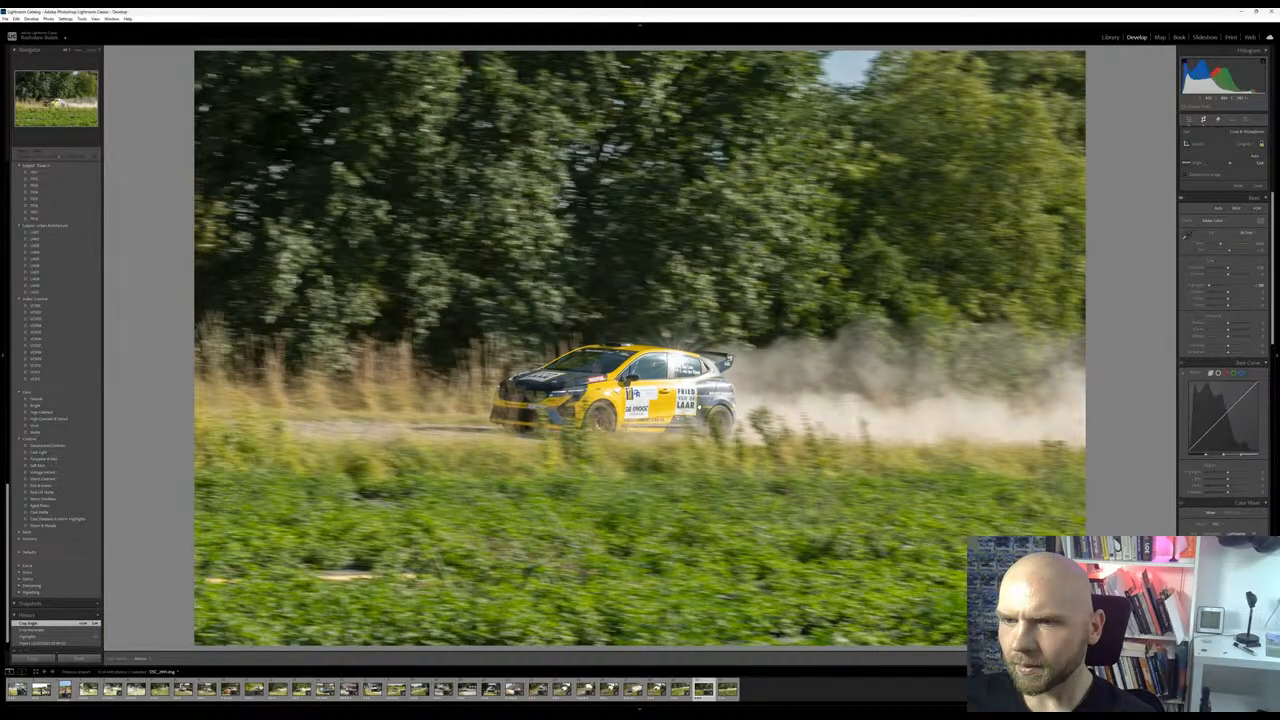
pyautogui.press('r')
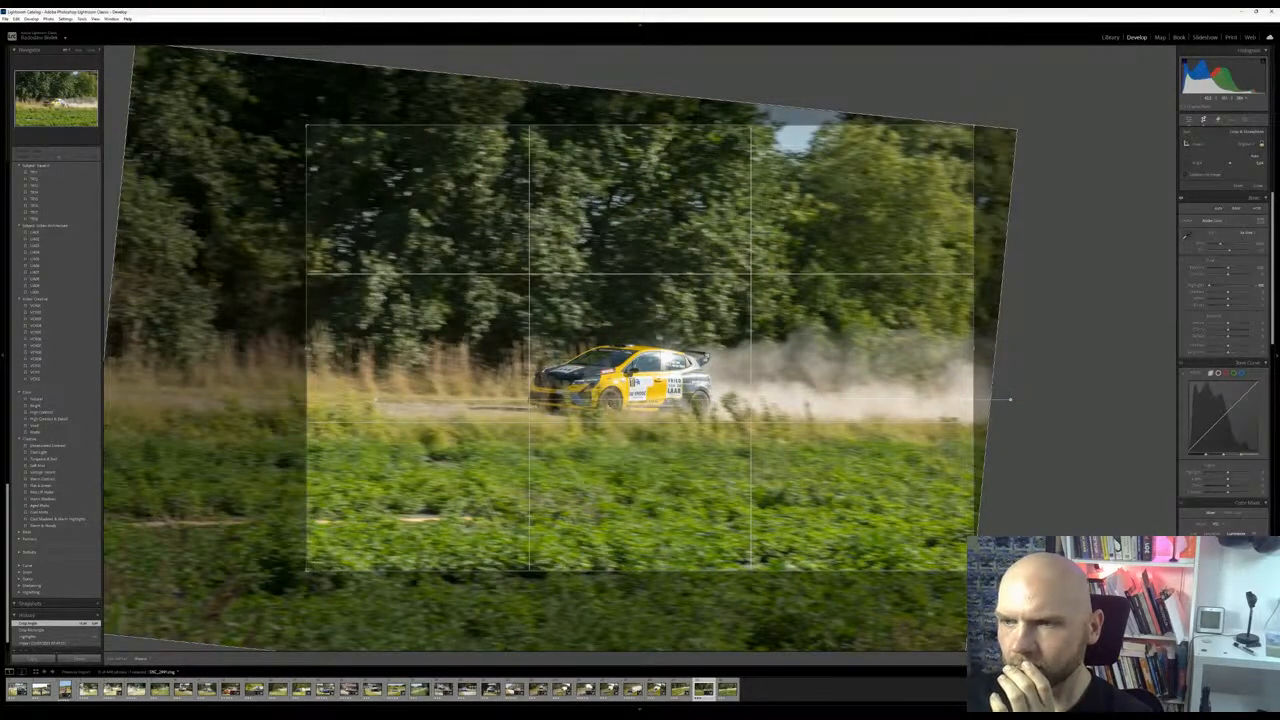
pyautogui.press('r')
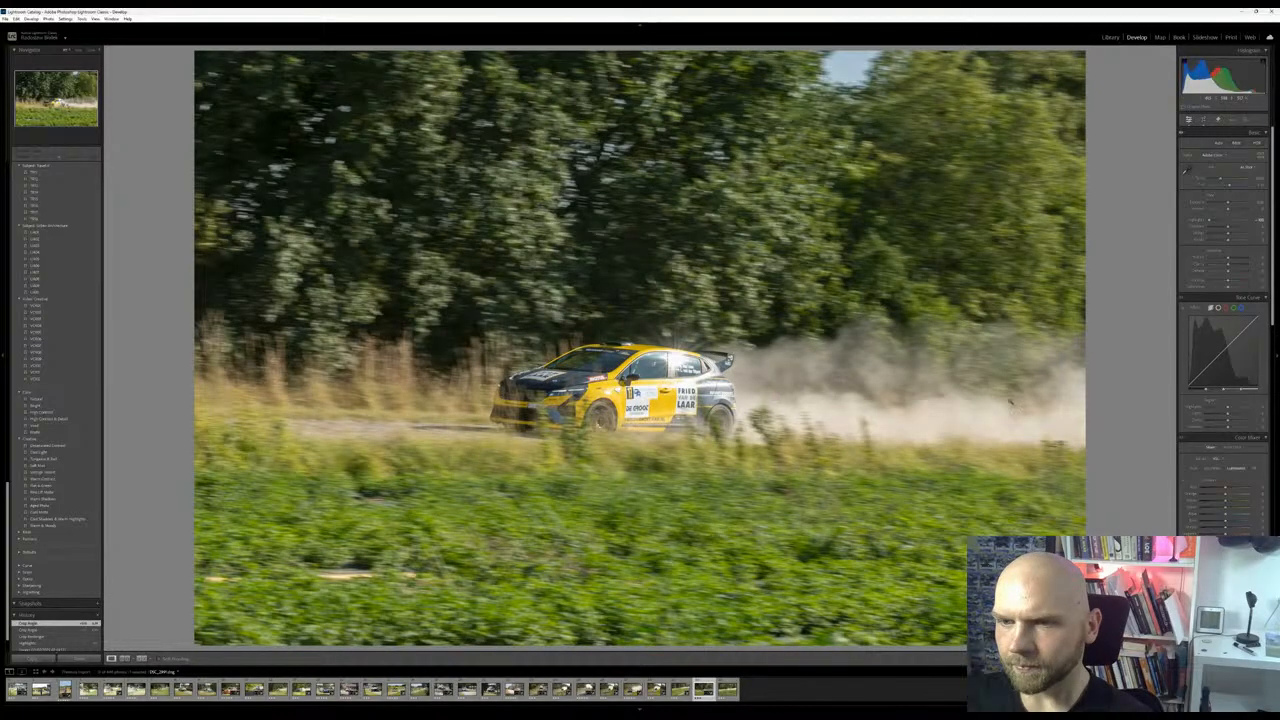
pyautogui.click(638, 384)
pyautogui.moveTo(665, 385); pyautogui.dragTo(780, 383)
pyautogui.click(780, 383)
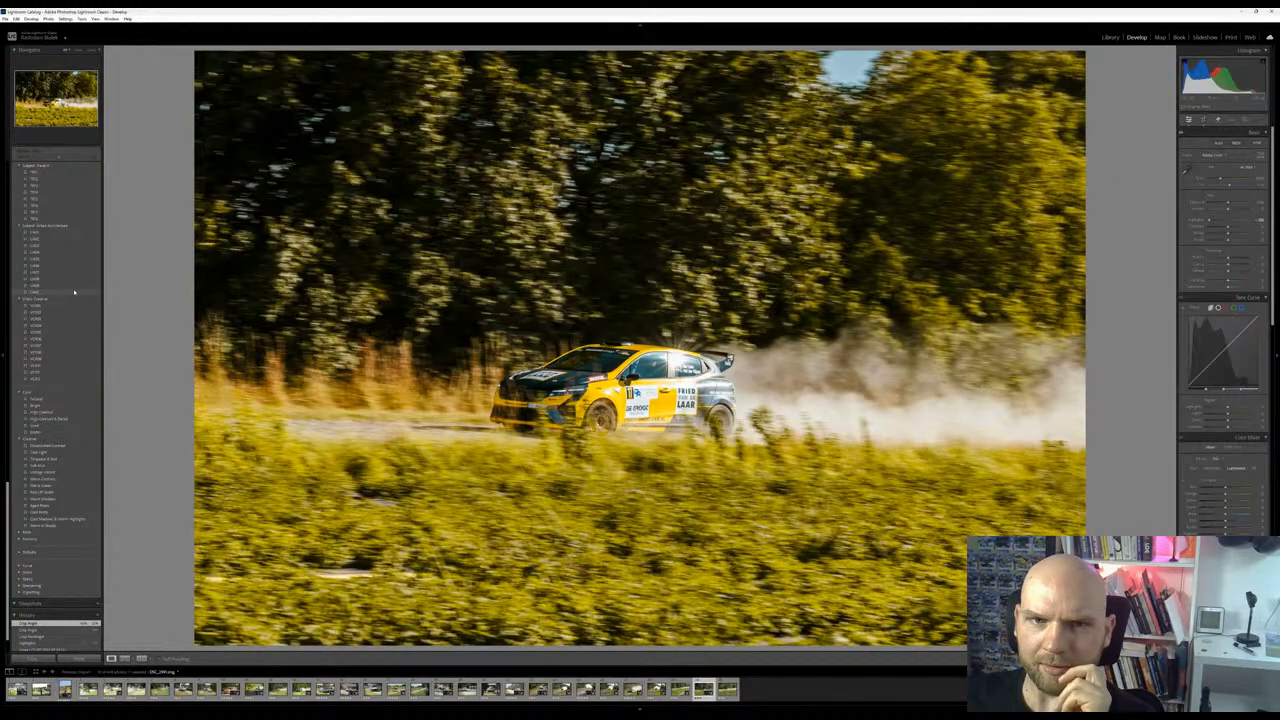
# Preview presets on the yellow car photo and apply the second preset of the spring group
pyautogui.scroll(5, 64, 219)
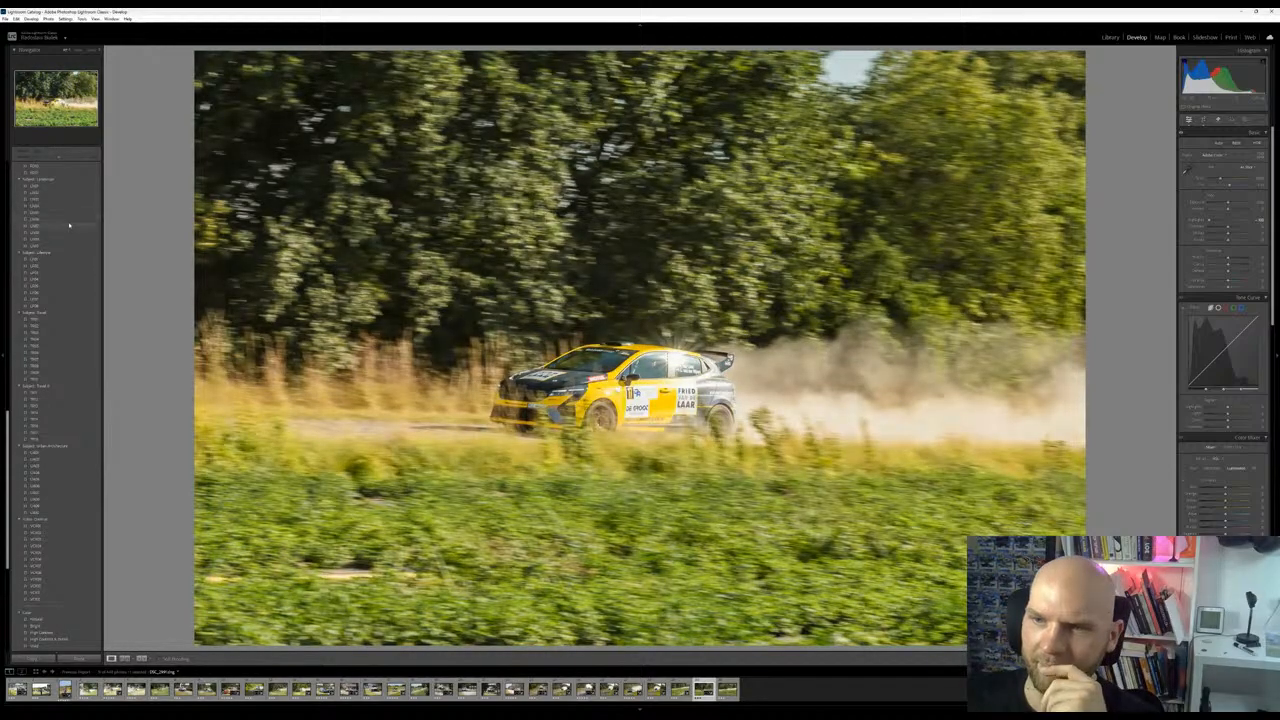
pyautogui.scroll(5, 66, 210)
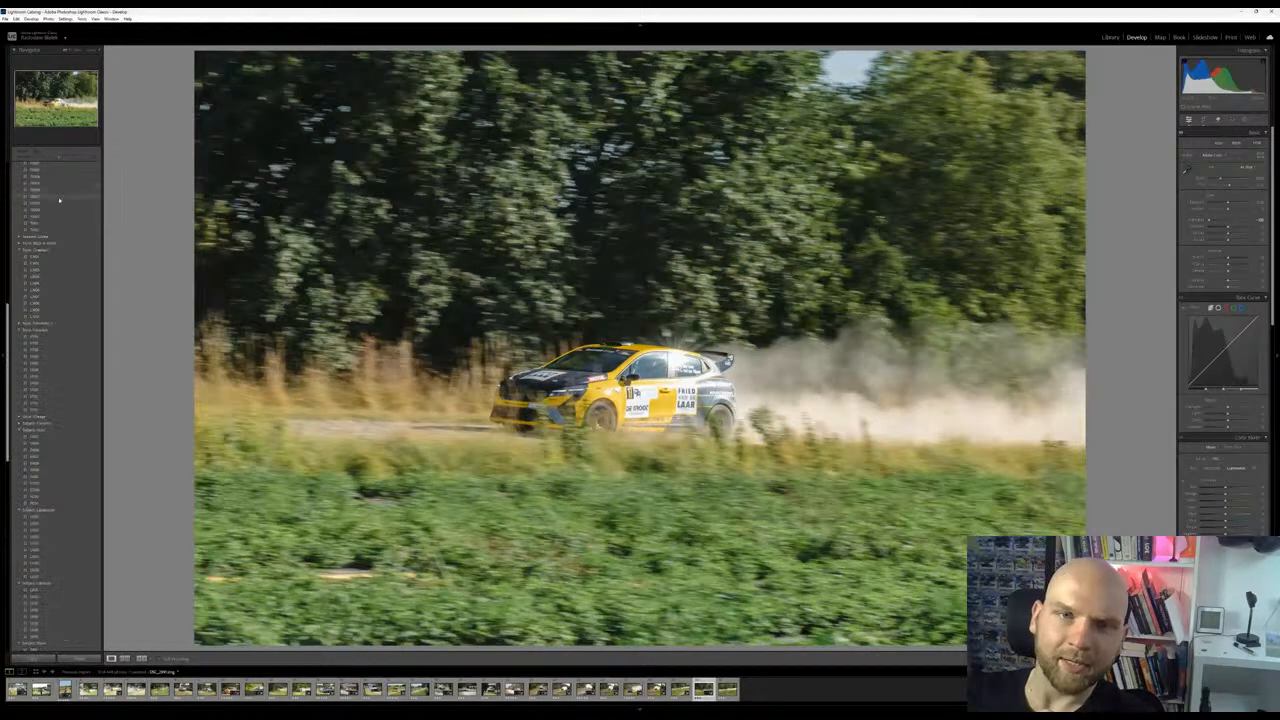
pyautogui.scroll(3, 60, 200)
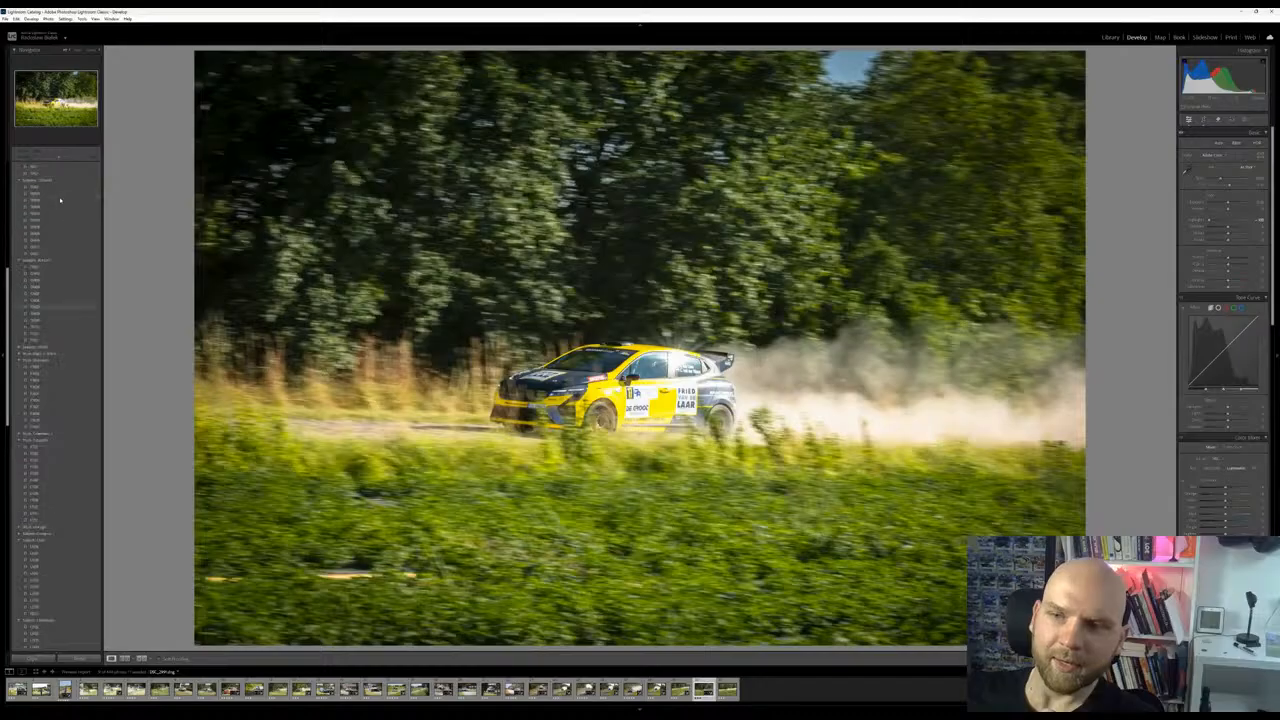
pyautogui.scroll(3, 60, 205)
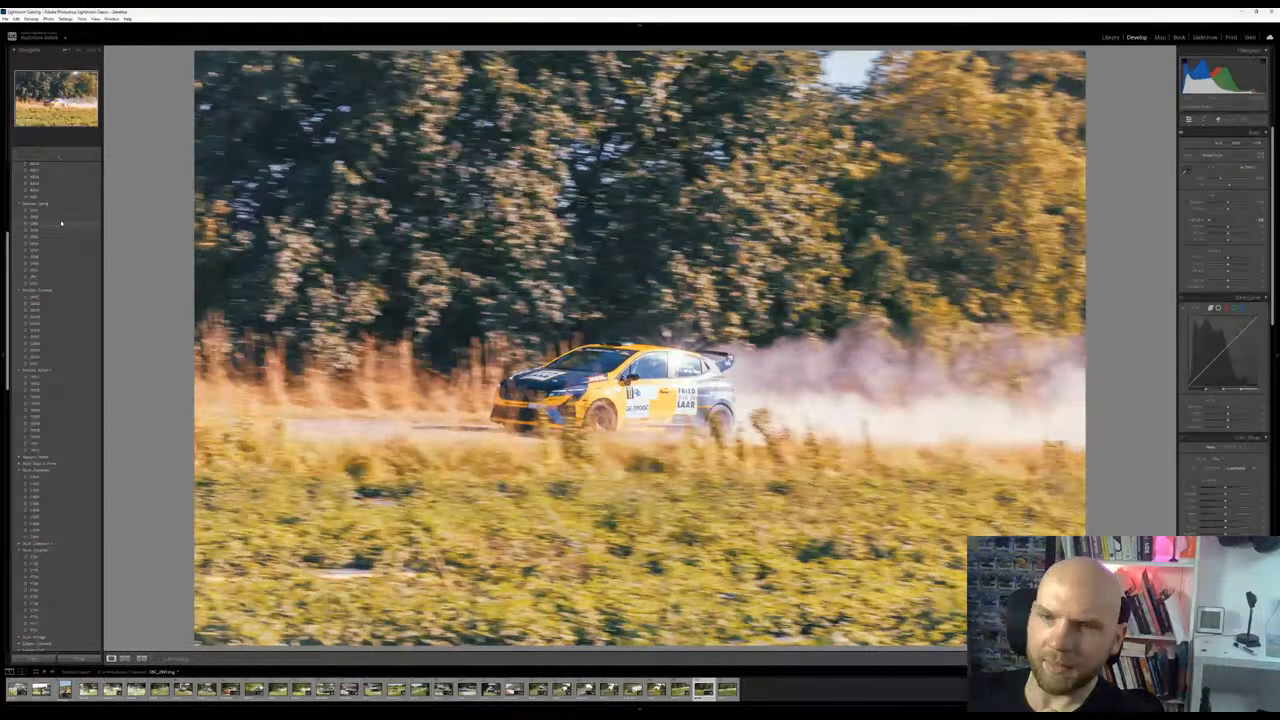
pyautogui.click(59, 219)
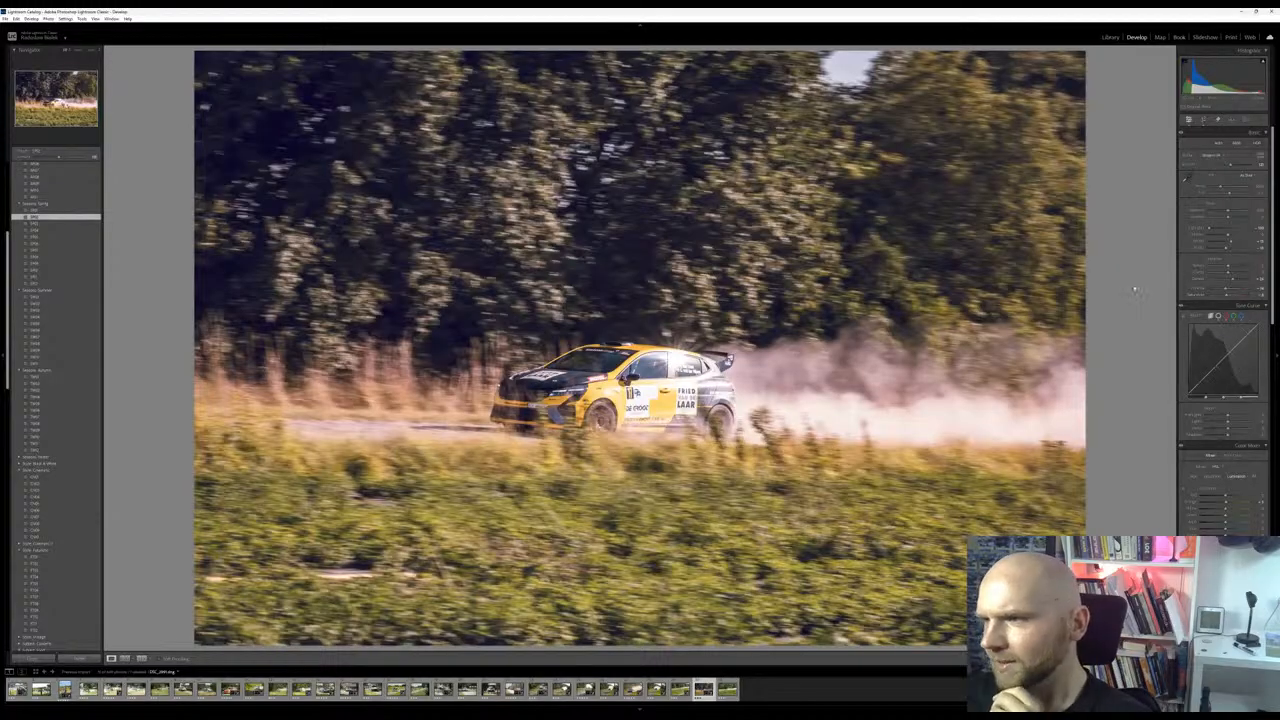
# Raise the exposure slightly, fine-tune the orange tones in the color mixer and adjust the post-crop vignetting
pyautogui.moveTo(1228, 211); pyautogui.dragTo(1230, 211)
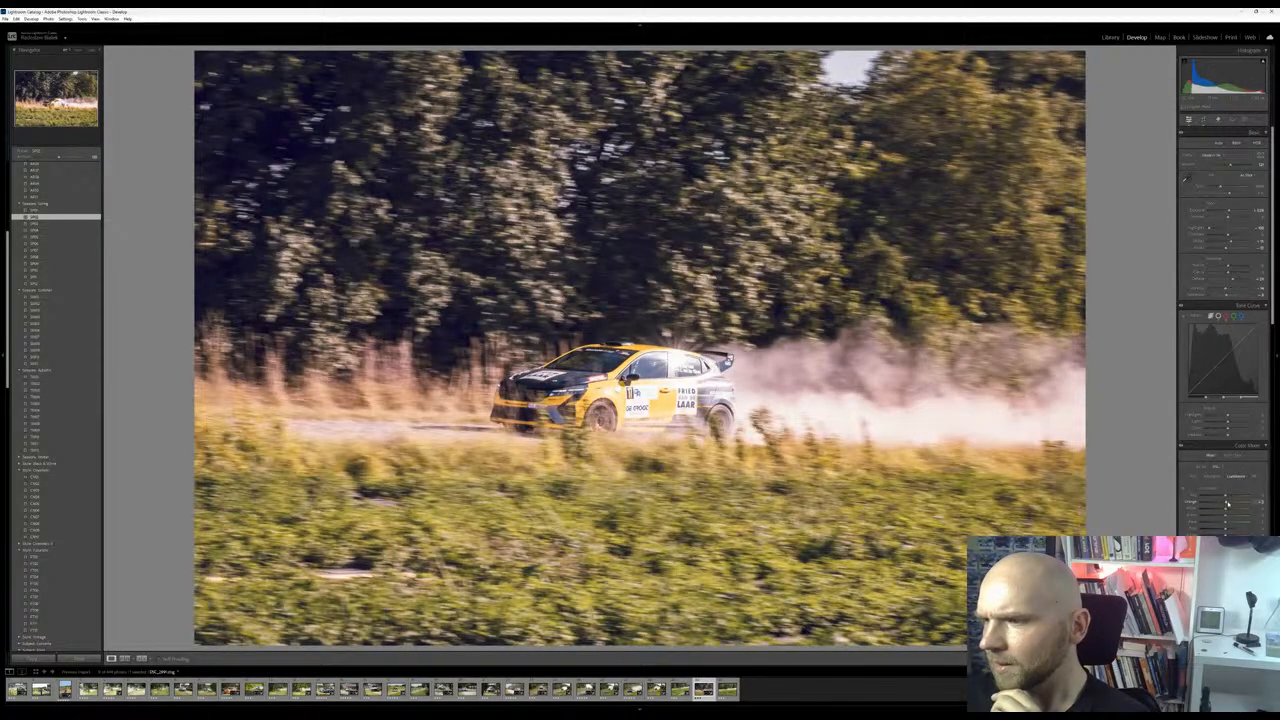
pyautogui.moveTo(1226, 503)
pyautogui.mouseDown()
pyautogui.moveTo(1248, 496)
pyautogui.moveTo(1227, 496)
pyautogui.moveTo(1245, 511)
pyautogui.moveTo(1228, 511)
pyautogui.mouseUp()
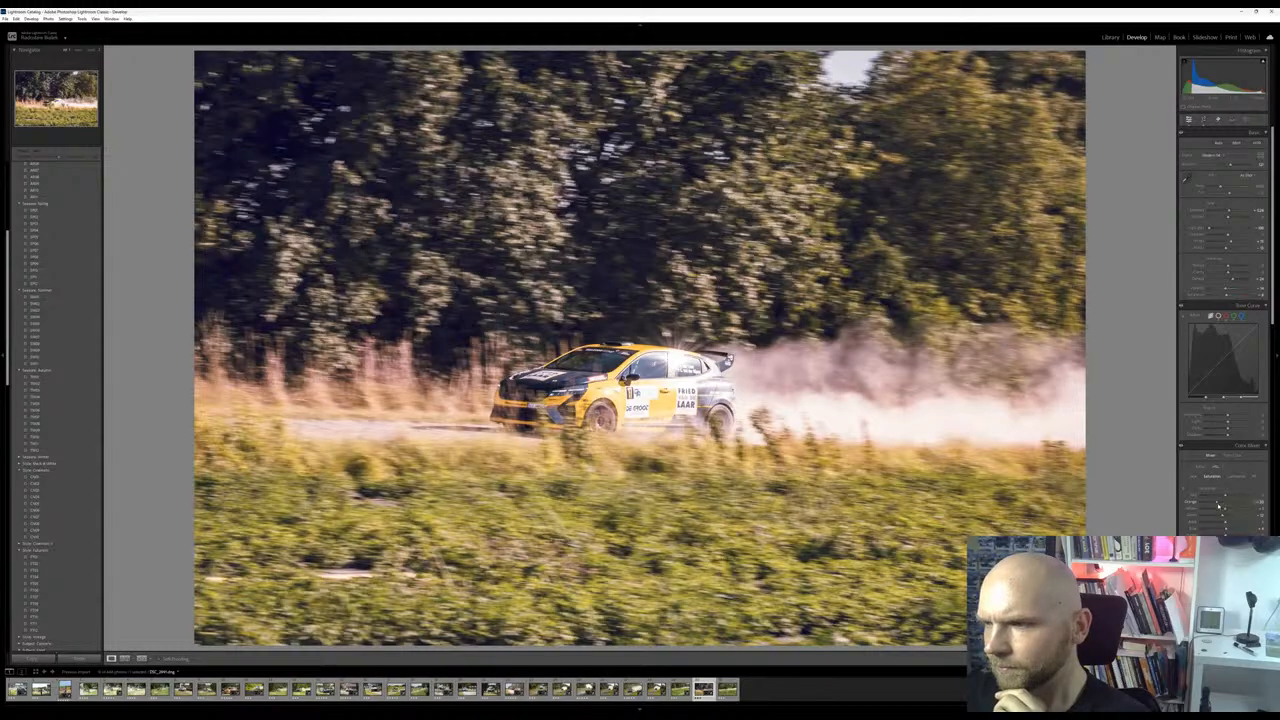
pyautogui.scroll(-5, 1218, 507)
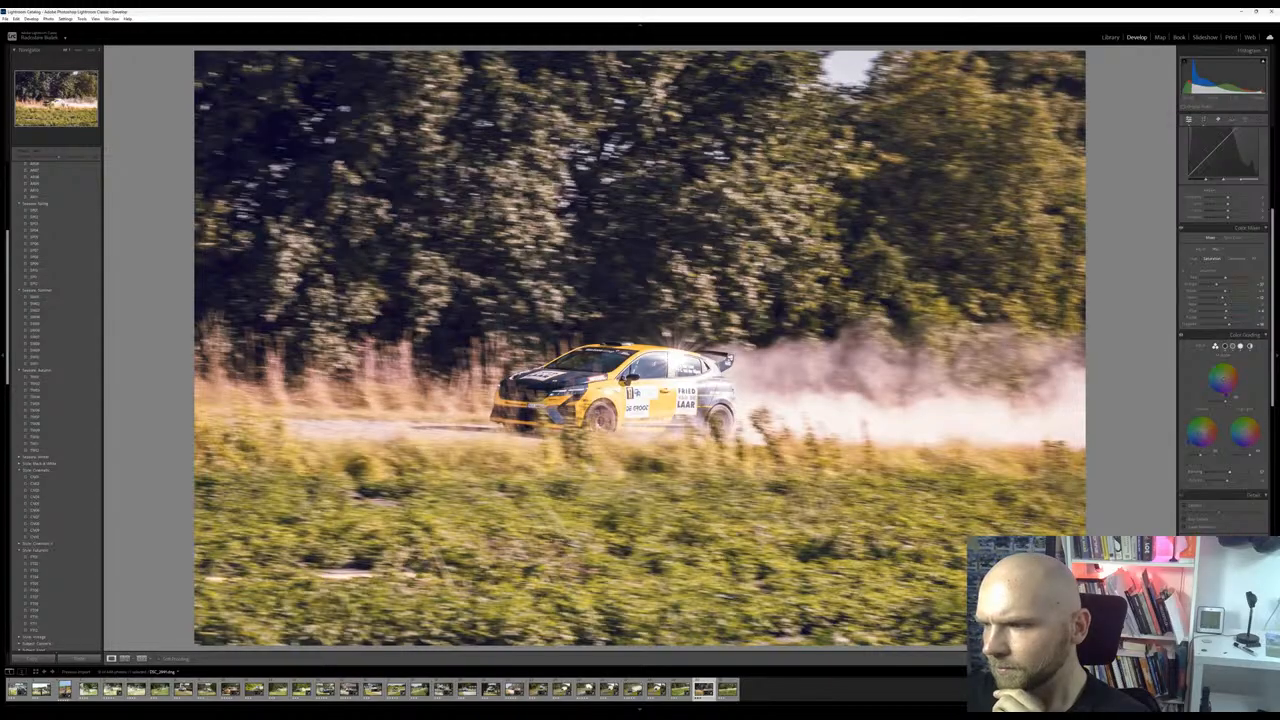
pyautogui.scroll(-8, 1210, 527)
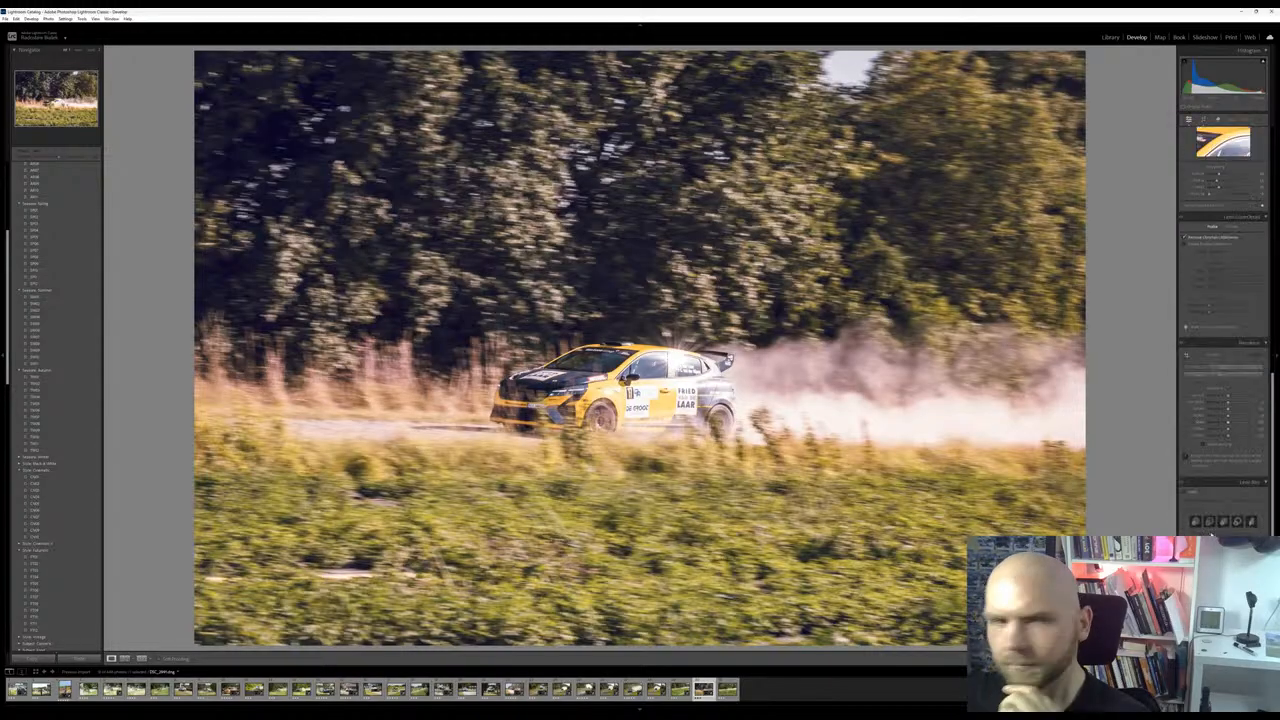
pyautogui.scroll(-4, 1210, 530)
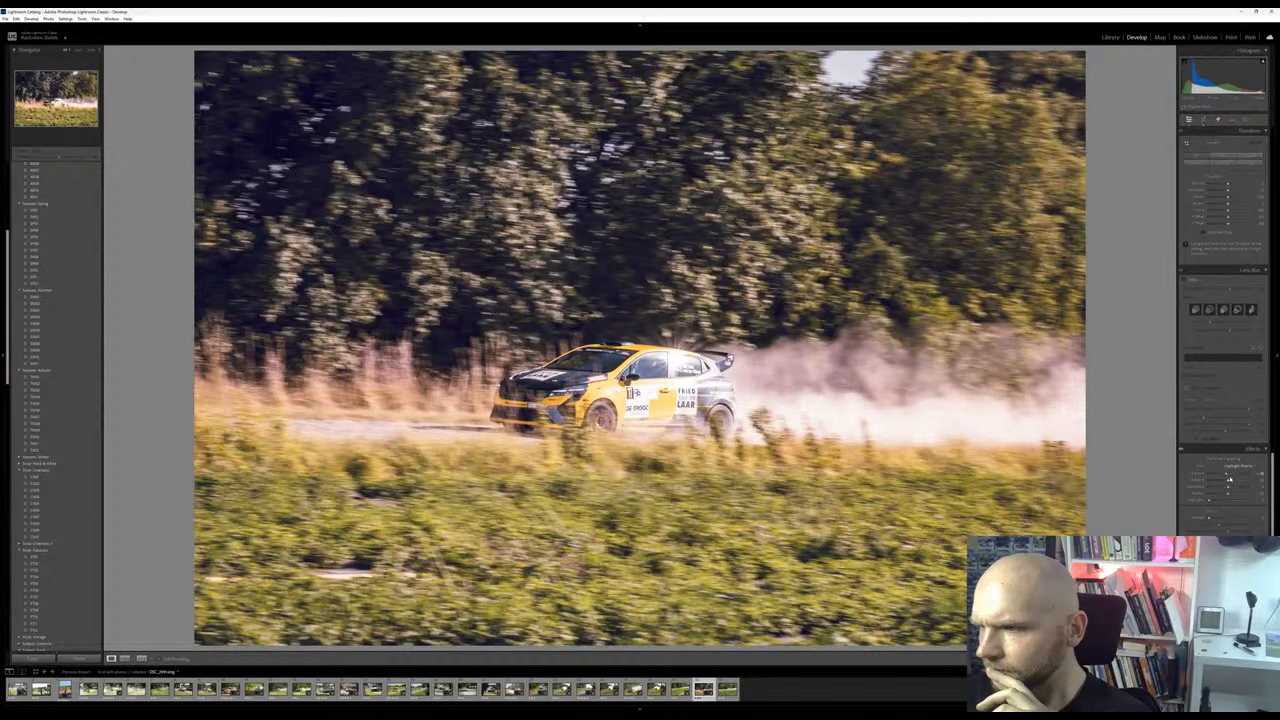
pyautogui.moveTo(1226, 474); pyautogui.dragTo(1226, 476)
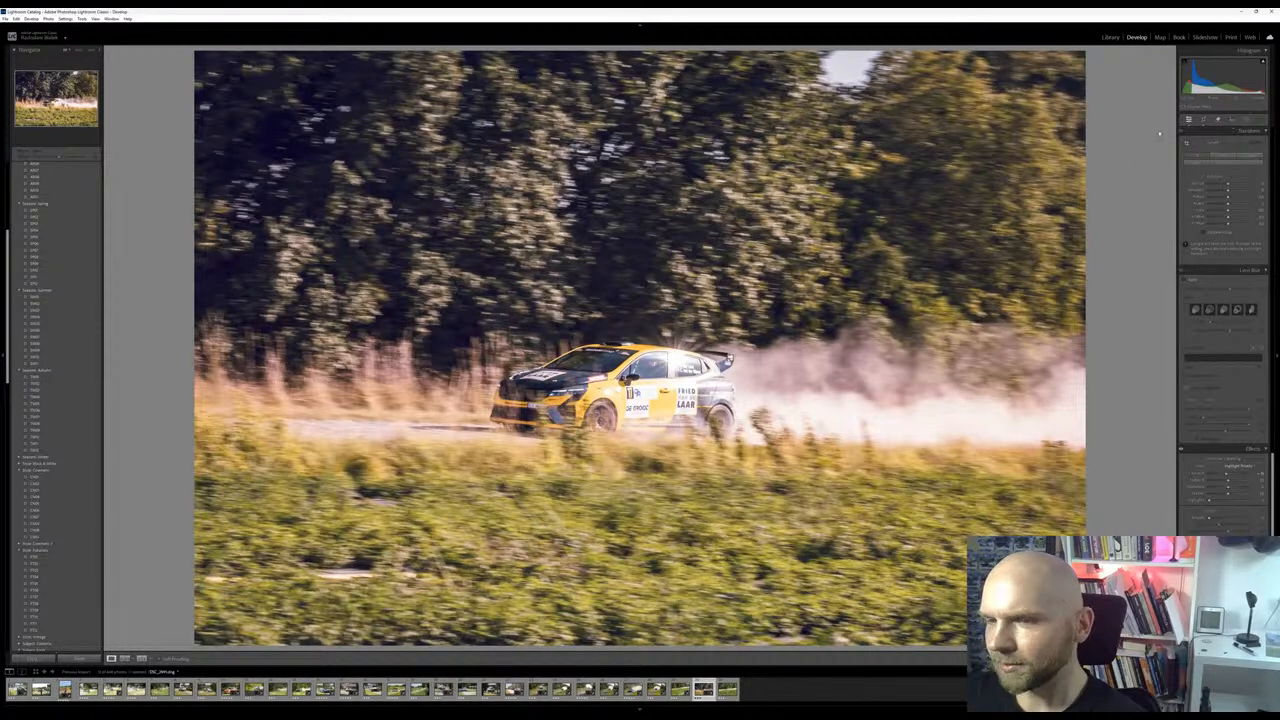
# Add a small radial gradient mask over the rear roof and side windows of the yellow car and hide its overlay
pyautogui.click(675, 359)
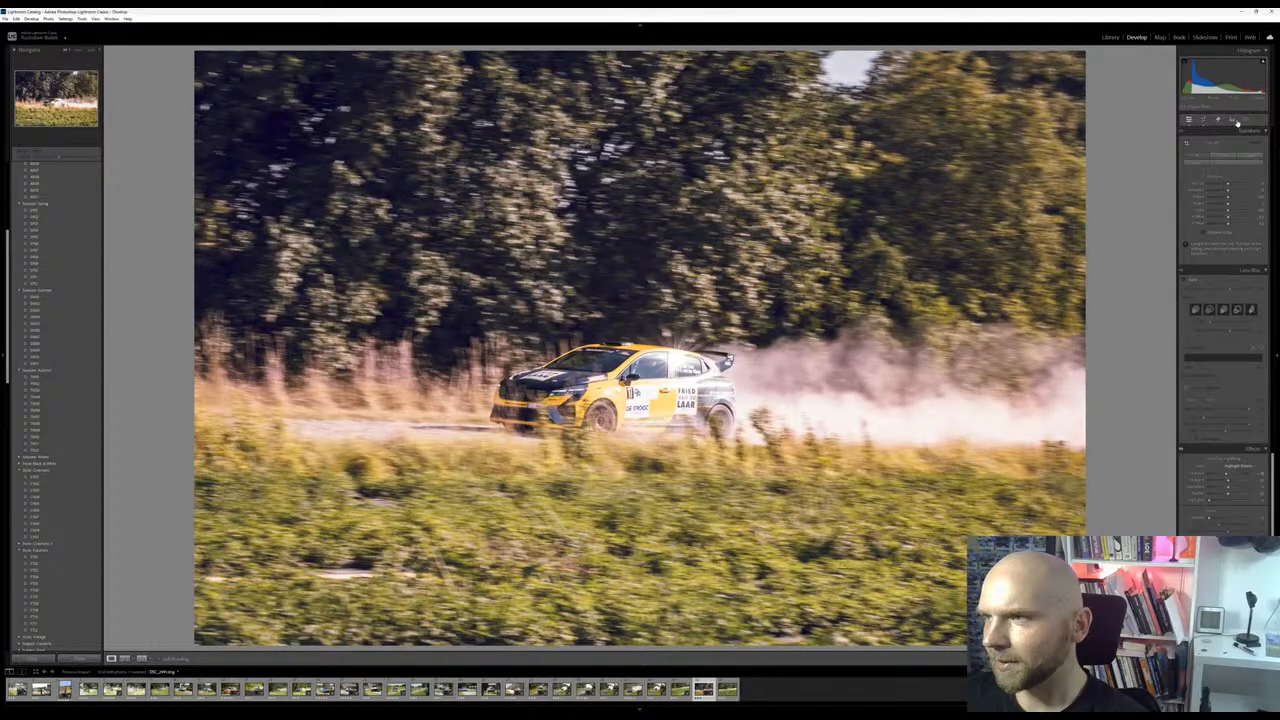
pyautogui.click(1244, 120)
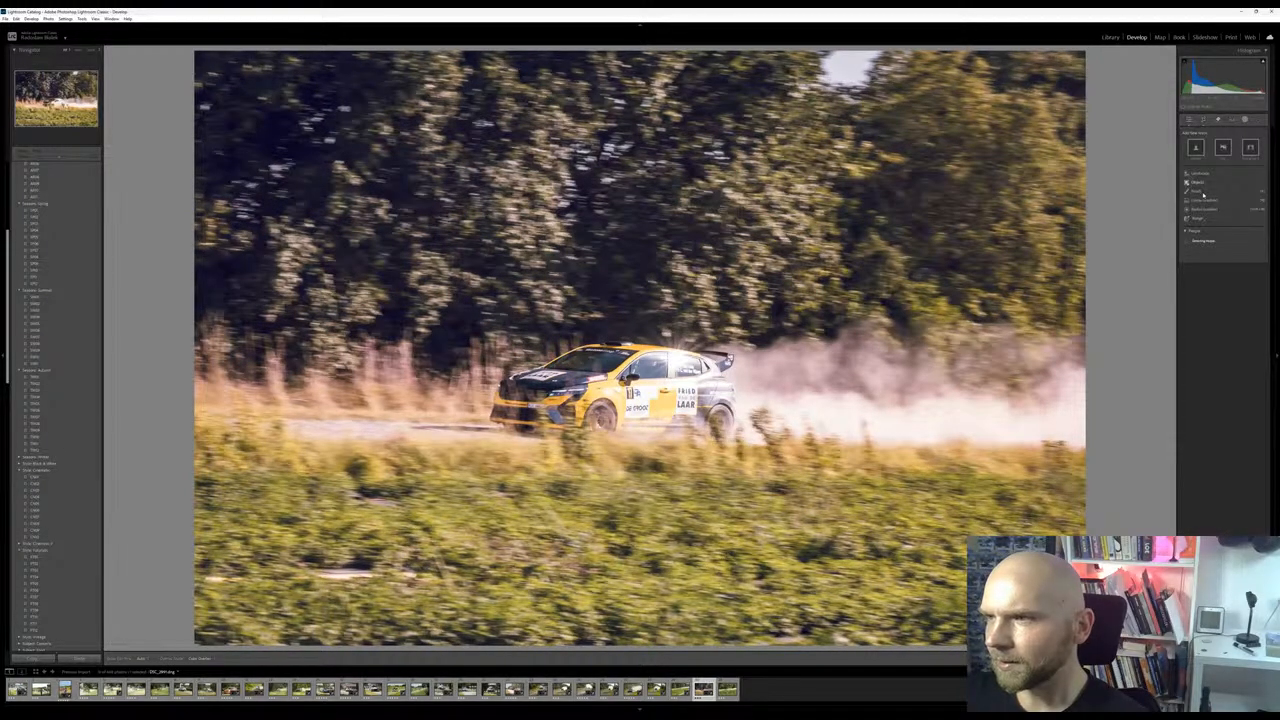
pyautogui.click(79, 51)
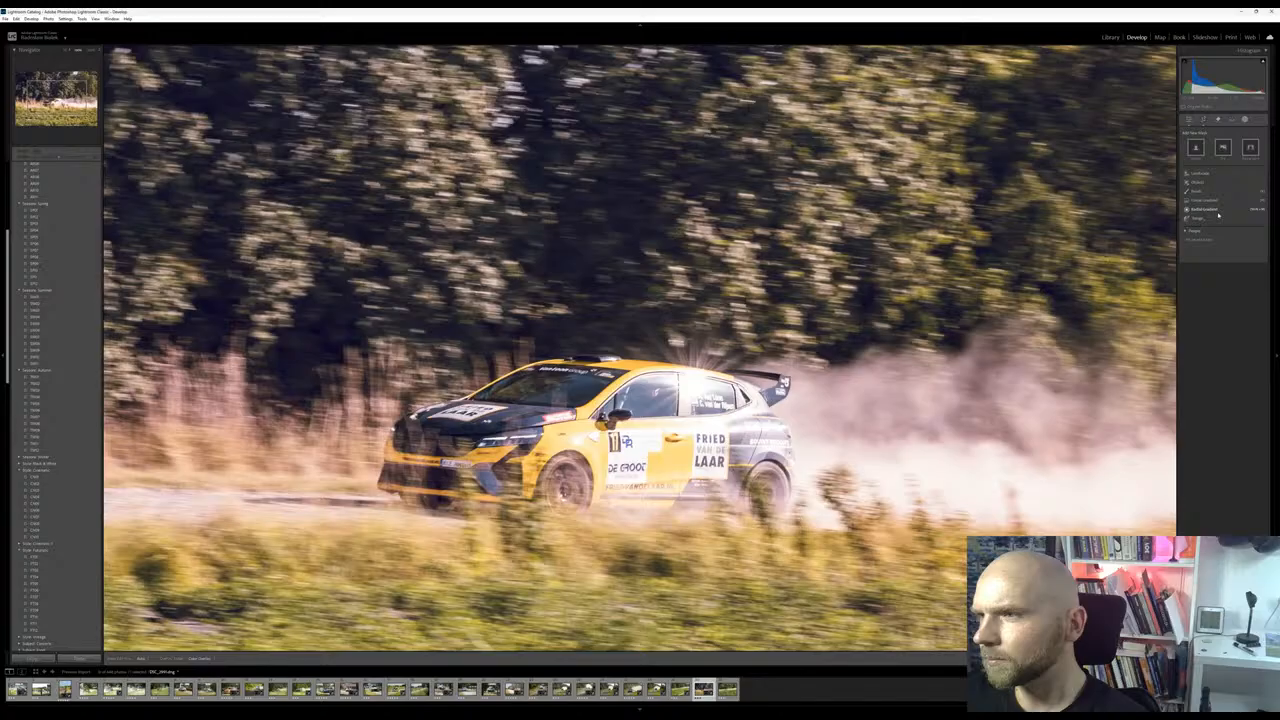
pyautogui.click(1218, 212)
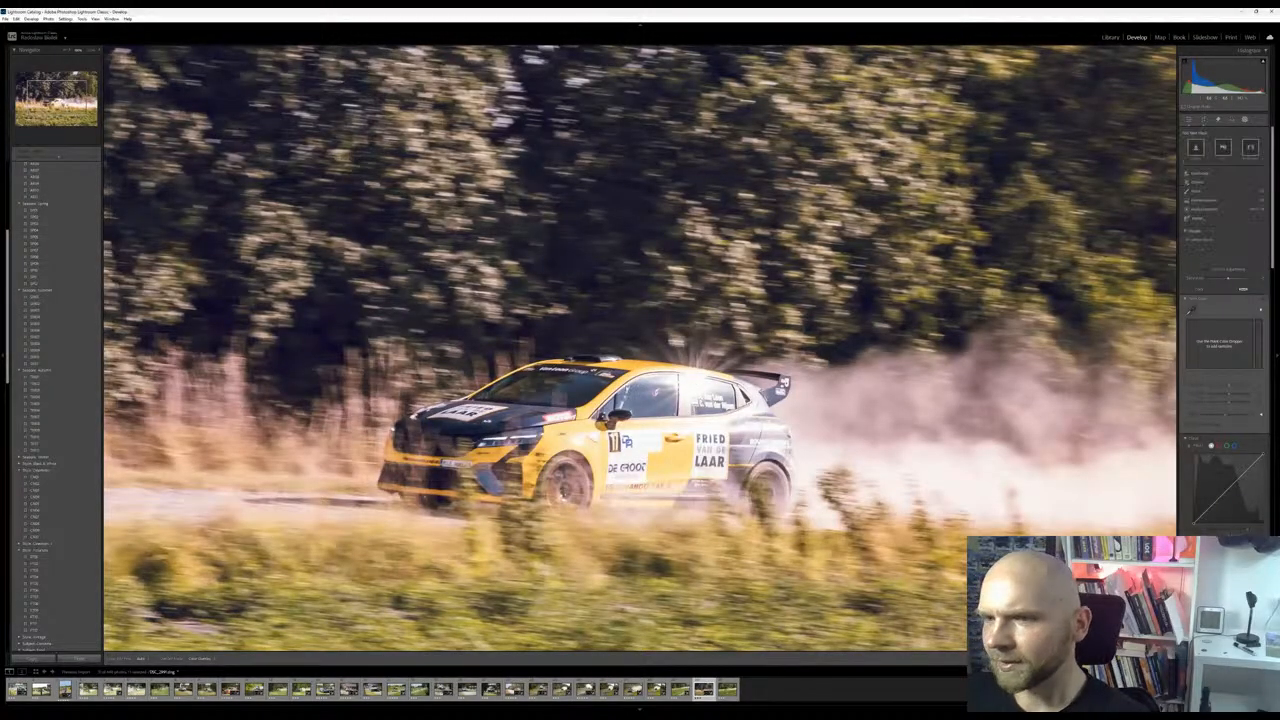
pyautogui.hotkey('shift', 'm')
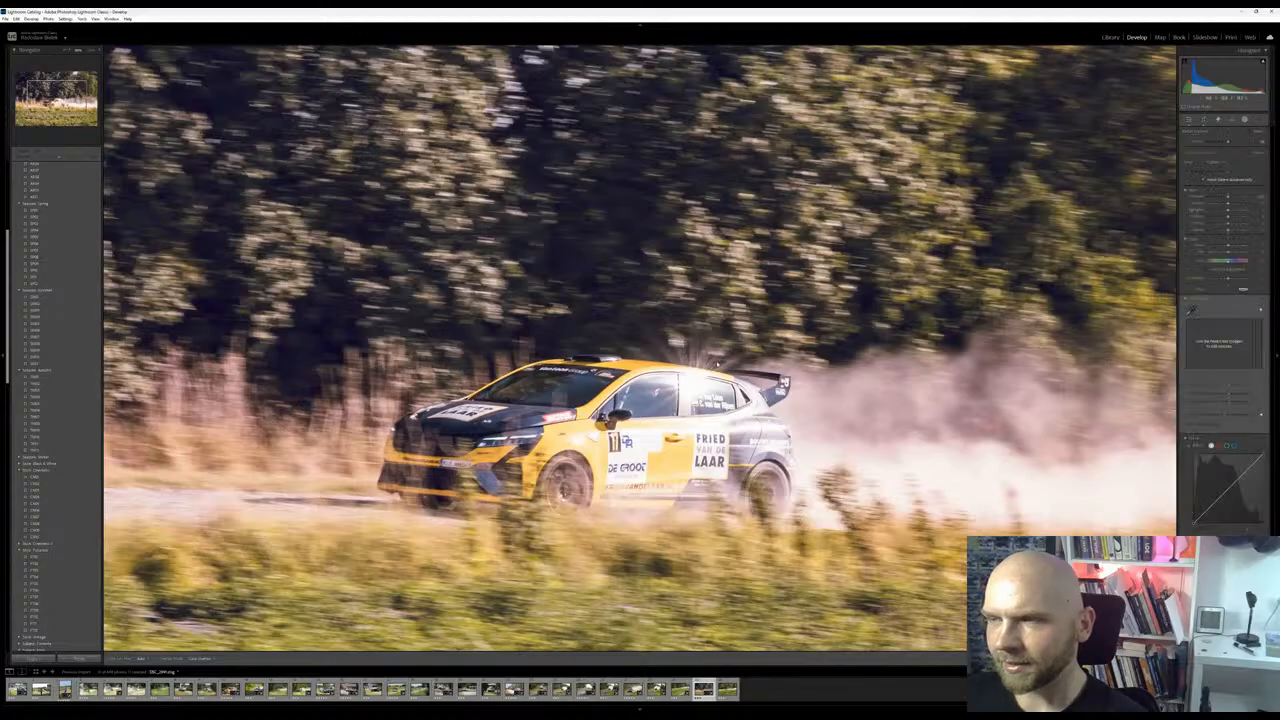
pyautogui.moveTo(692, 380); pyautogui.dragTo(724, 348)
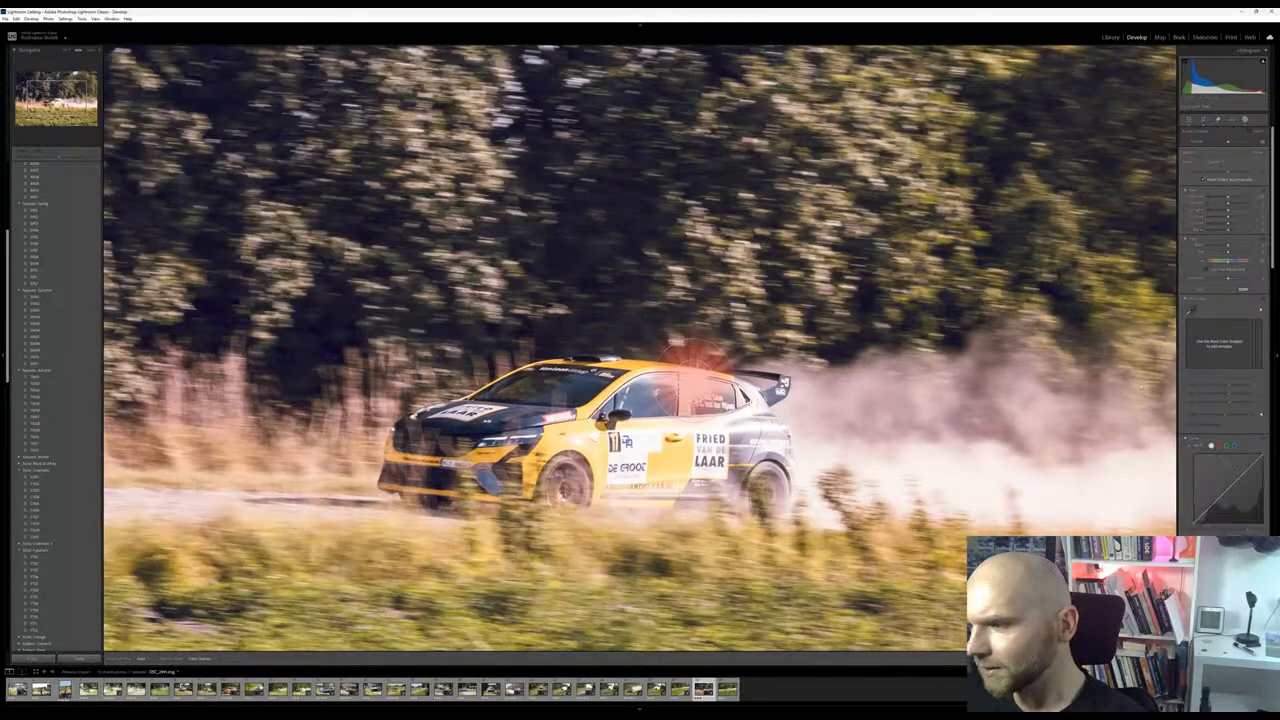
pyautogui.press('o')
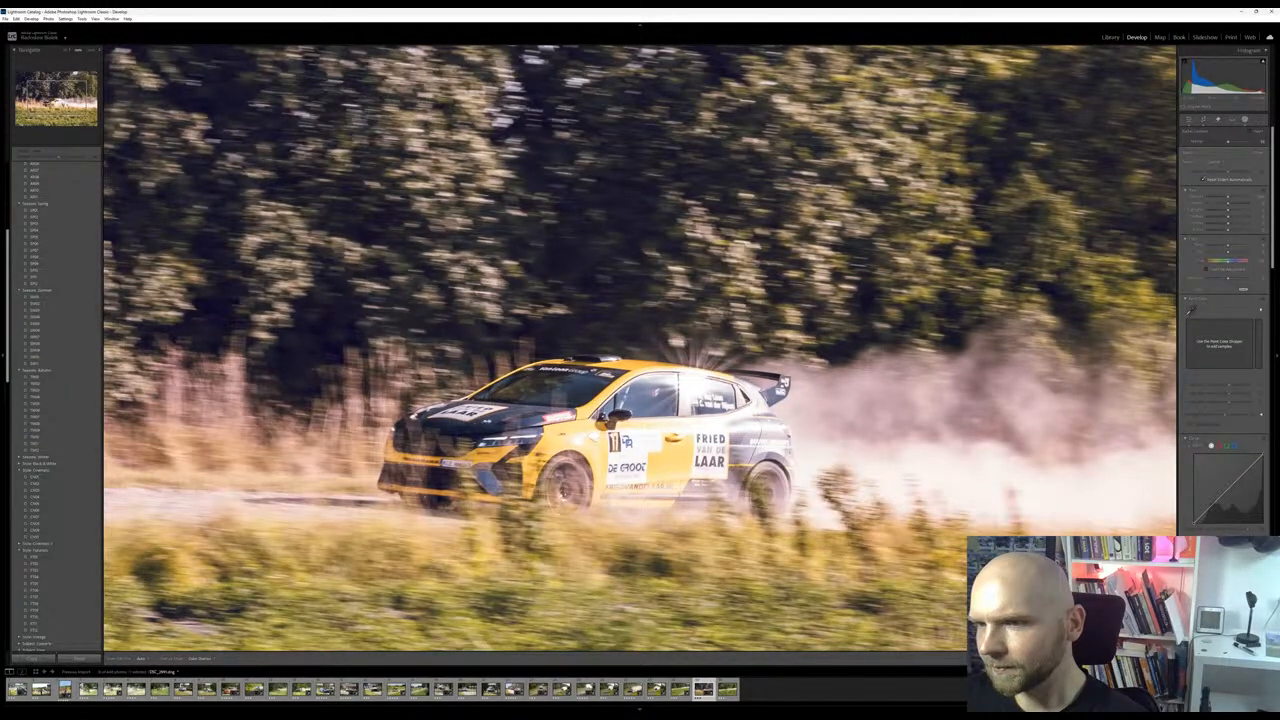